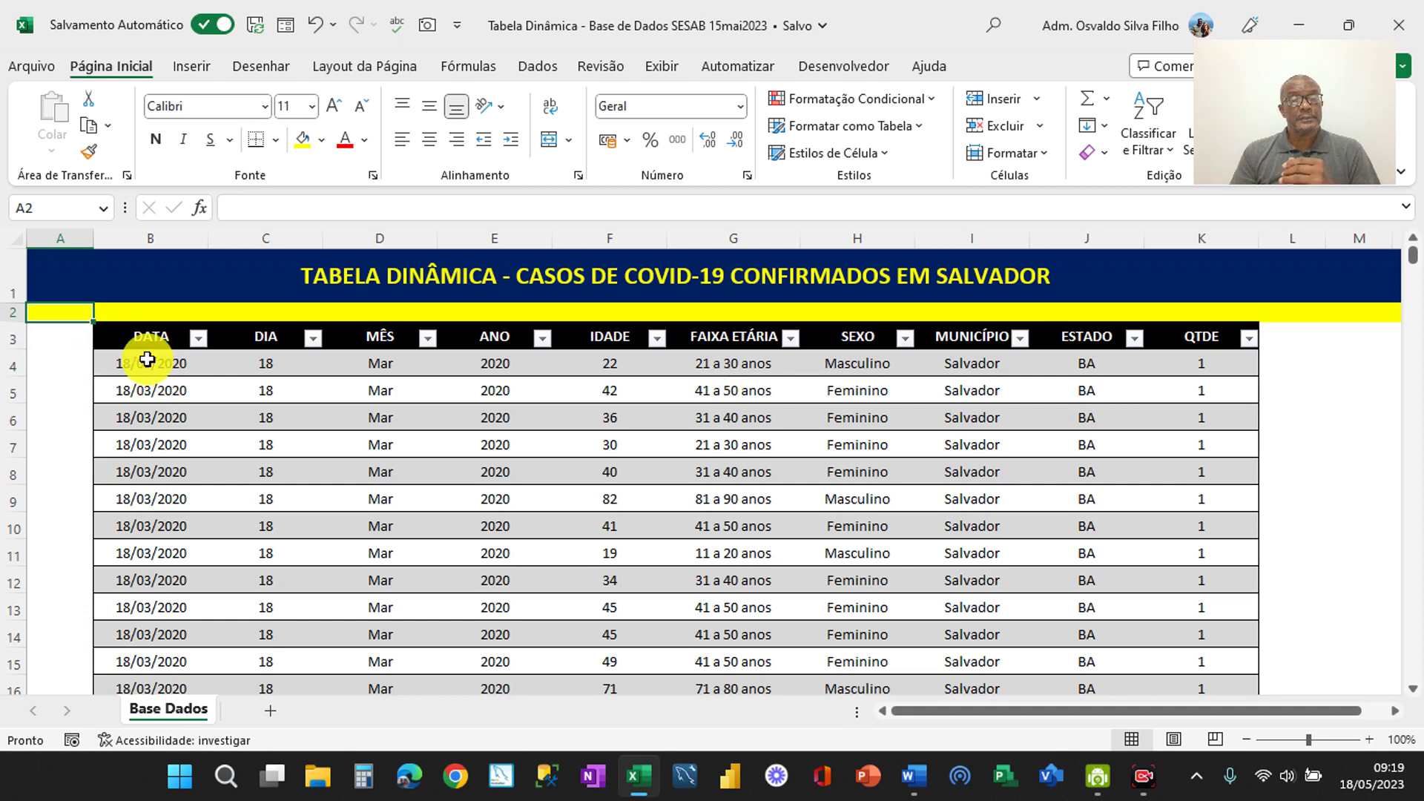
Check how far the records in the DATA column extend, and return to the title row of the sheet
{"action": "left_click", "coordinate": [147, 360]}
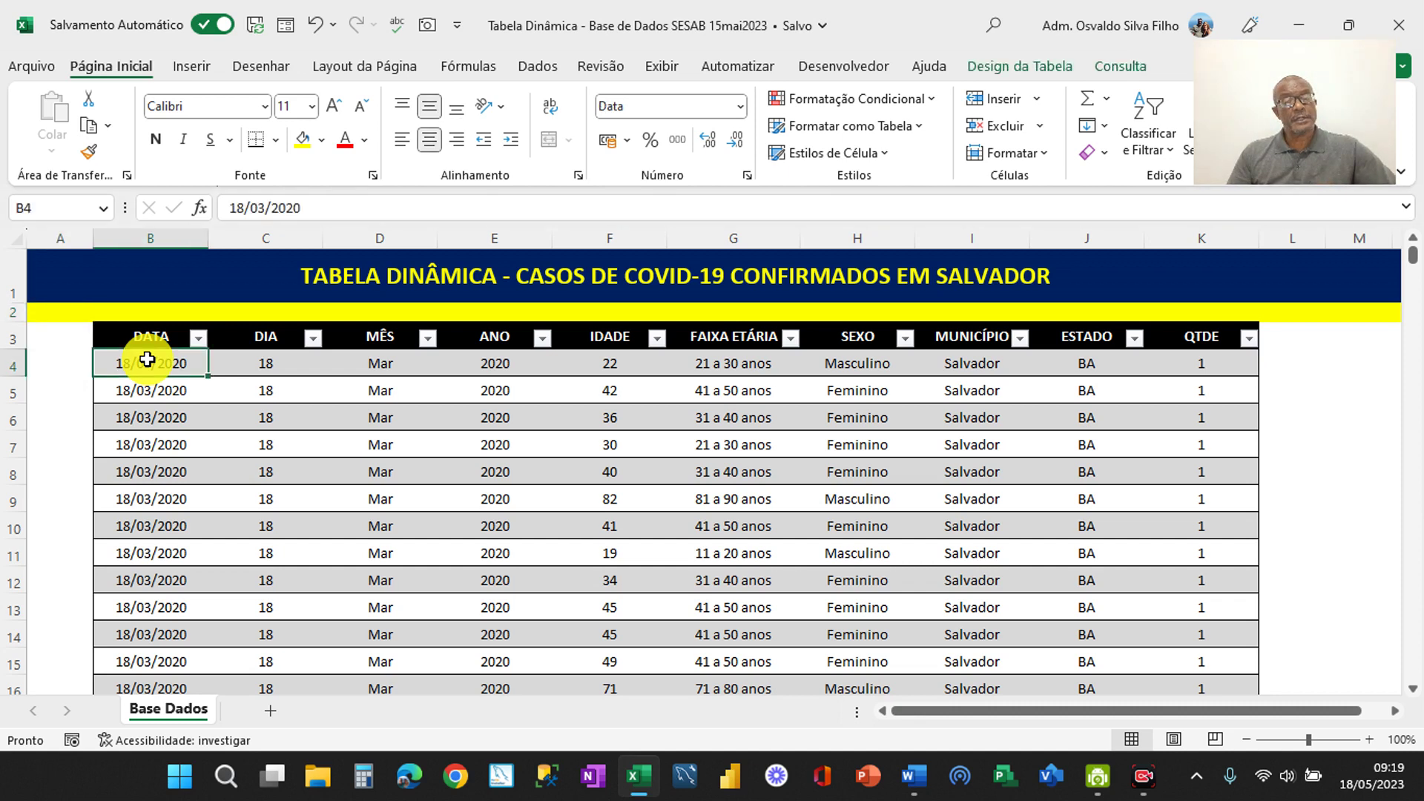
{"action": "key", "text": "ctrl+shift+Down"}
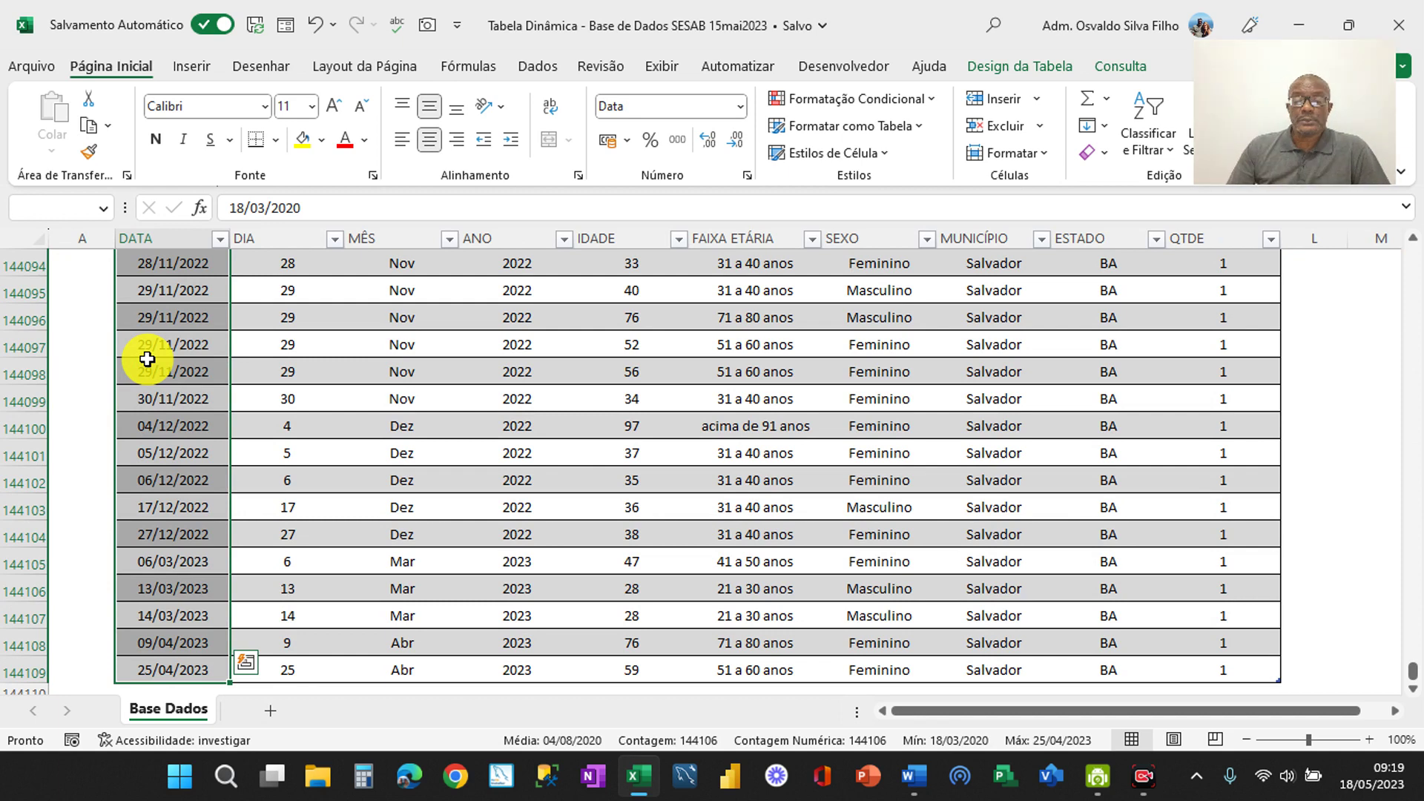
{"action": "key", "text": "ctrl+Up"}
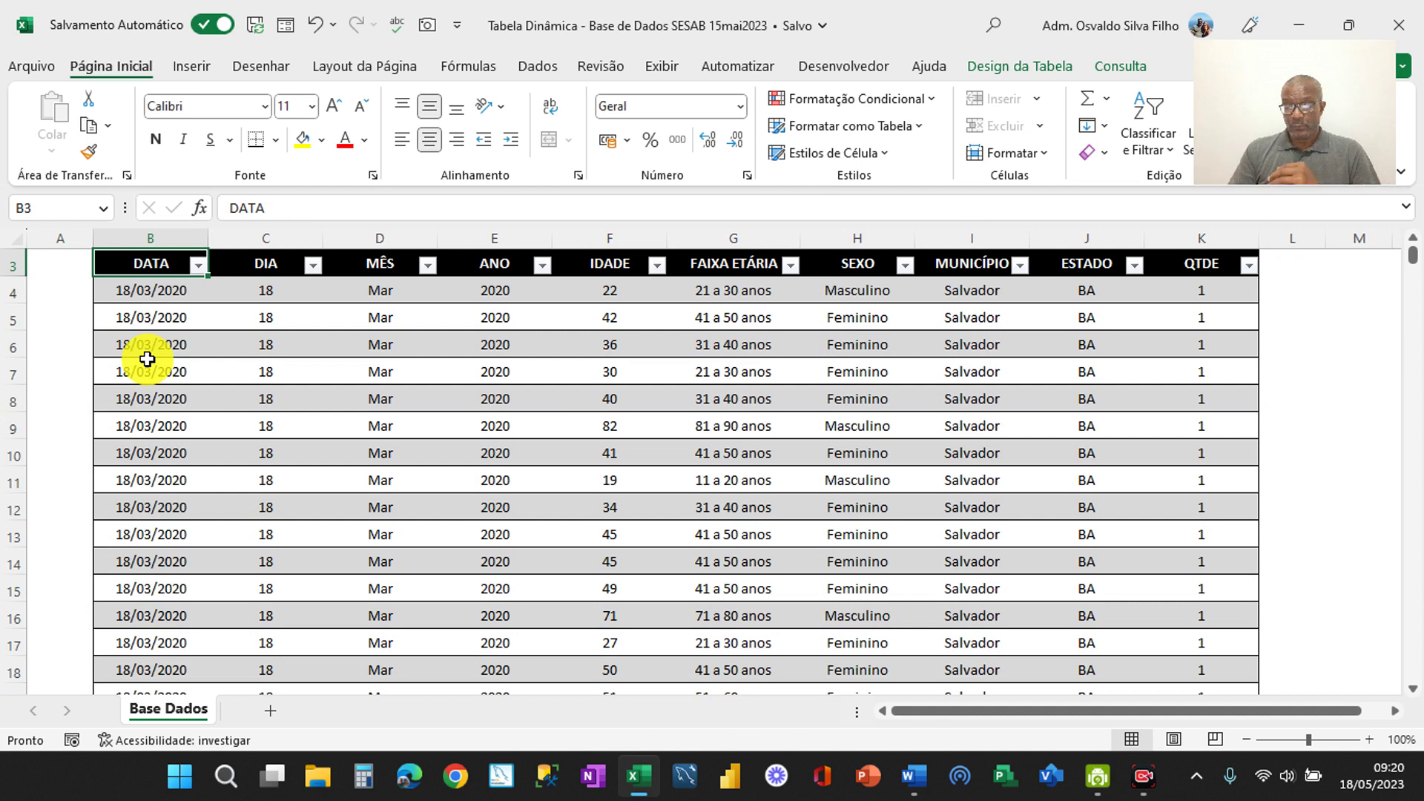
{"action": "key", "text": "Up"}
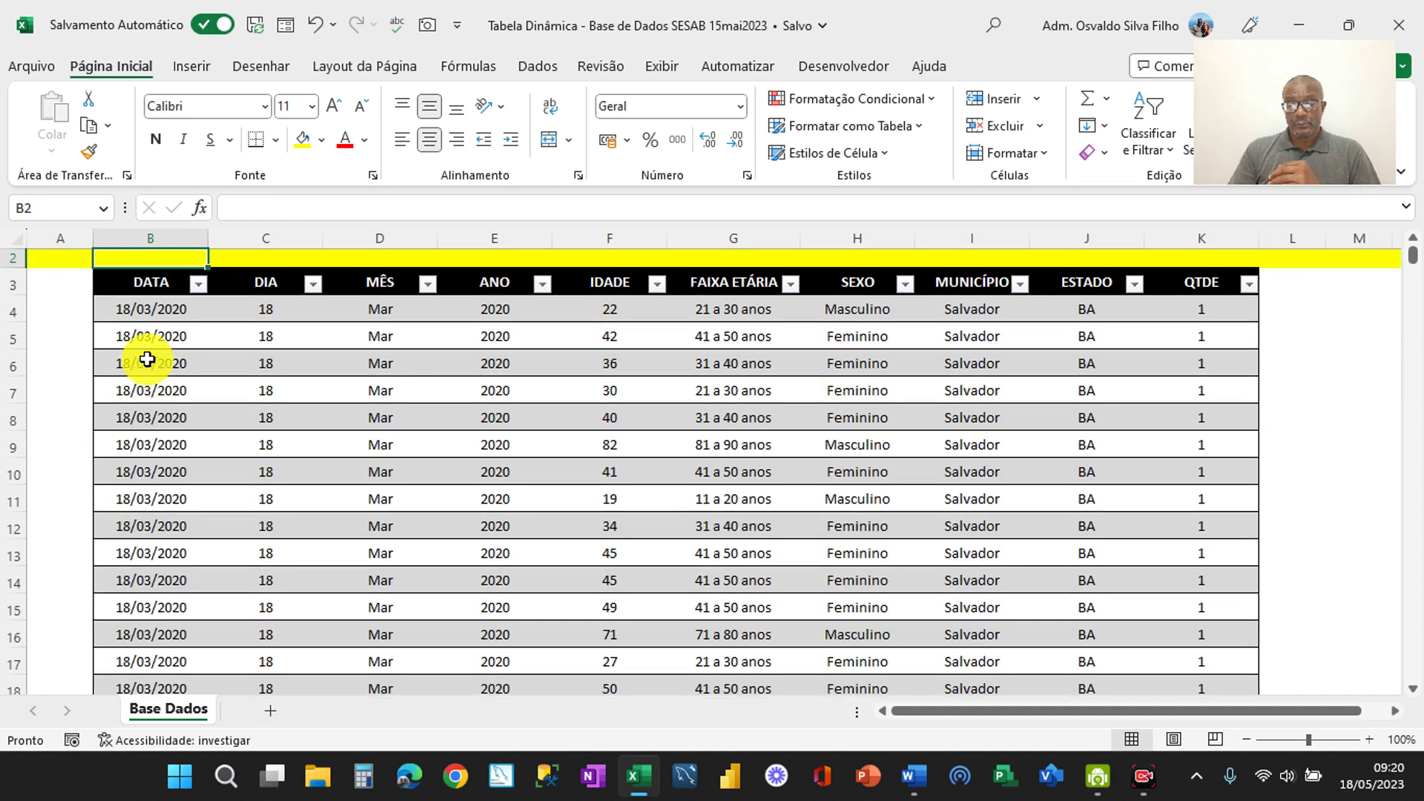
{"action": "key", "text": "Up"}
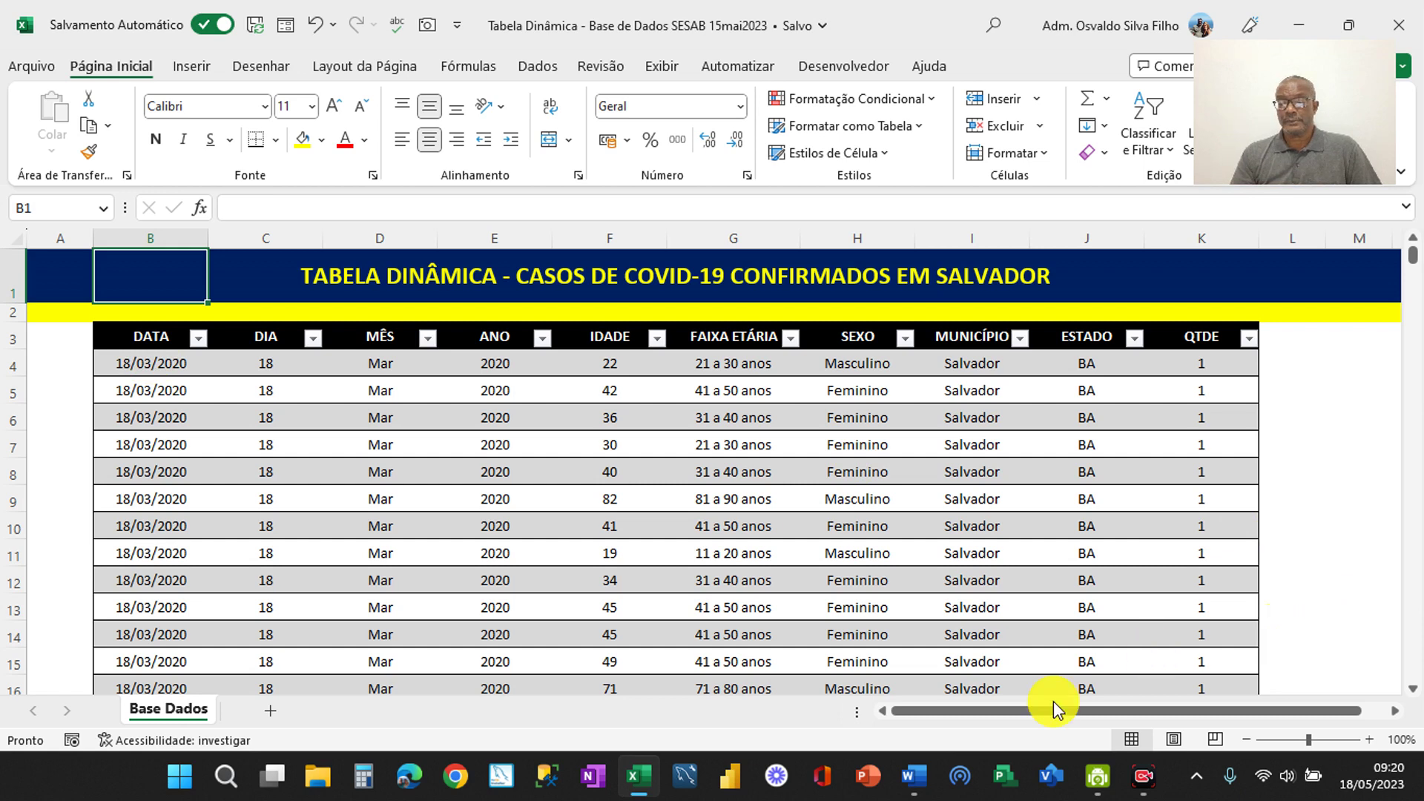
Switch to the Word document "Tabela Dinâmica - Descrição", read the pivot table description, and close it to return to the workbook
{"action": "left_click", "coordinate": [911, 783]}
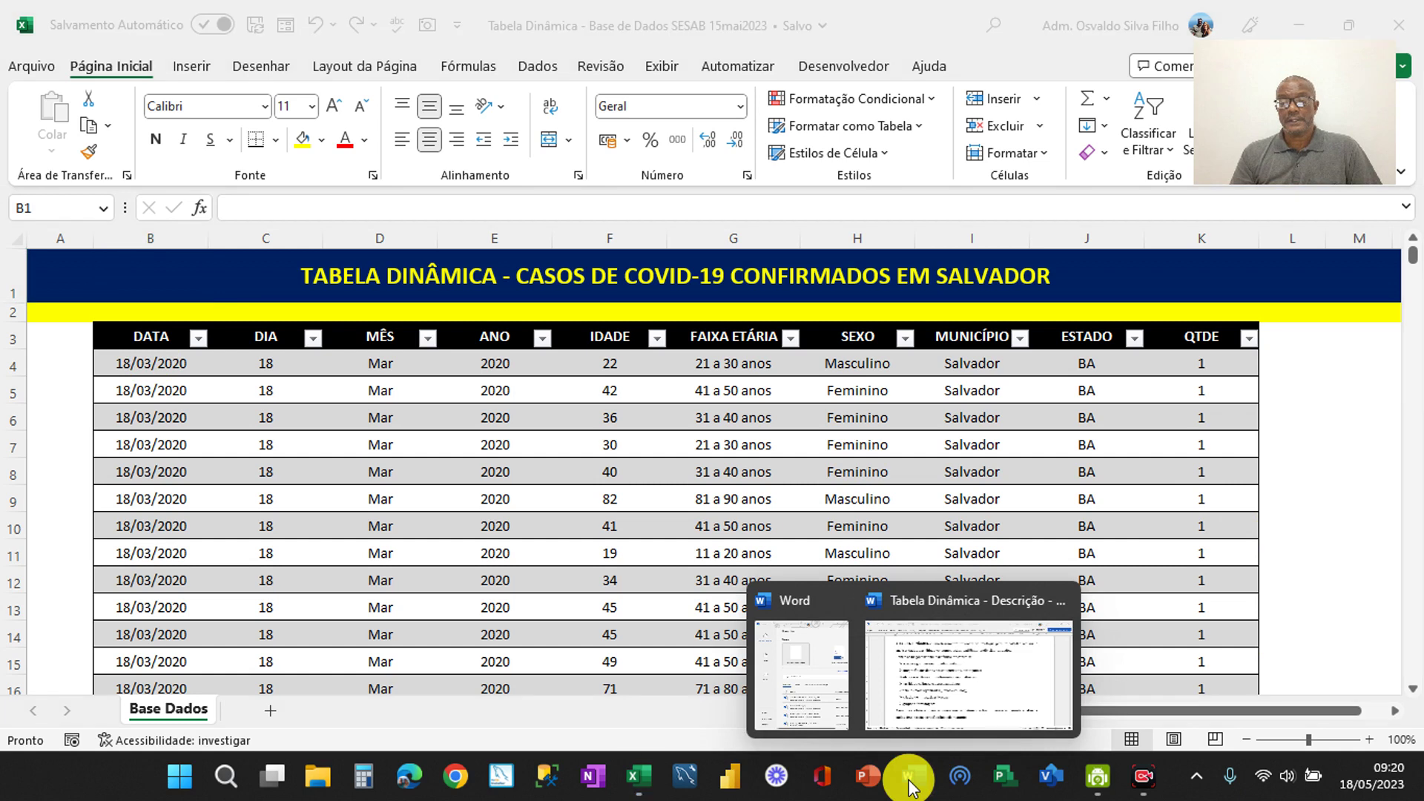
{"action": "left_click", "coordinate": [942, 664]}
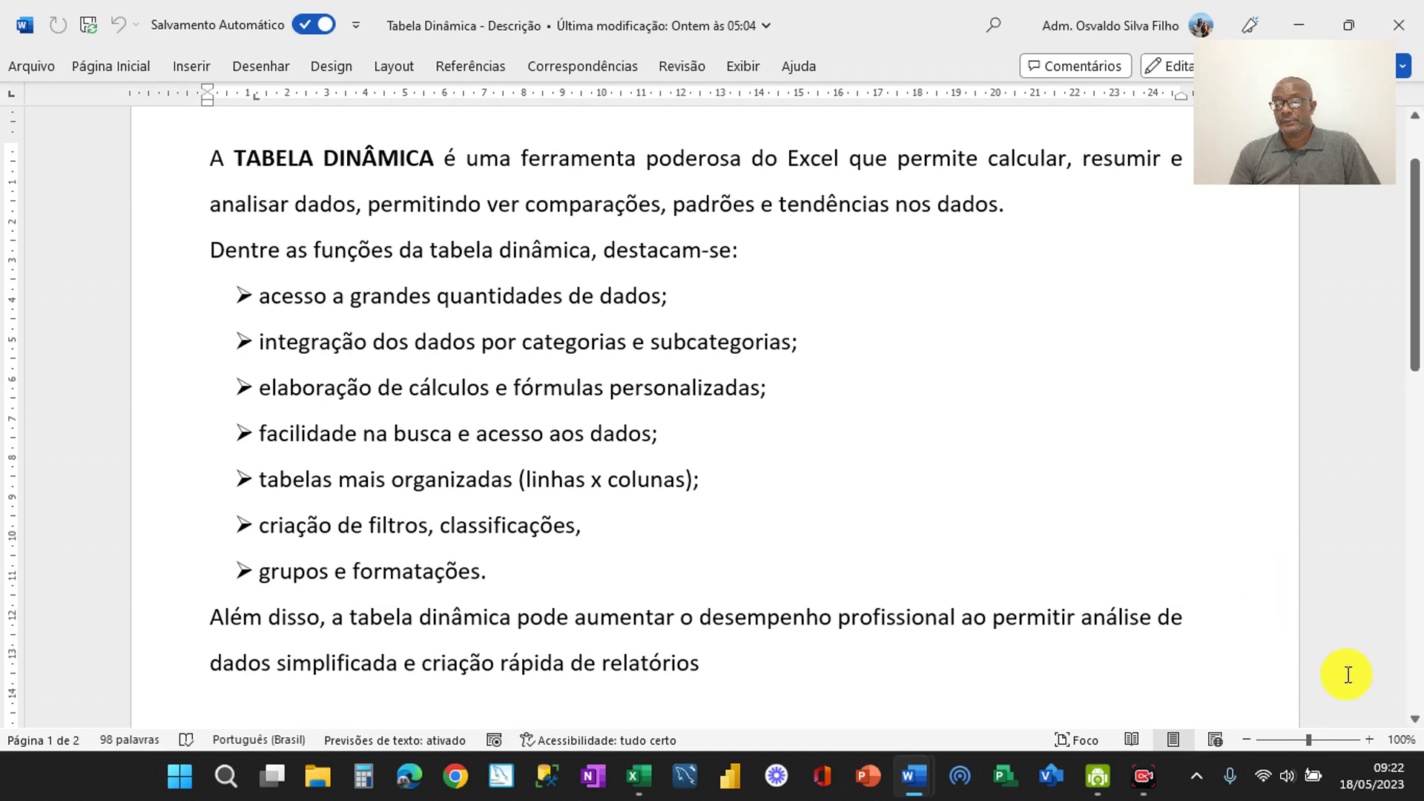
{"action": "left_click", "coordinate": [1374, 727]}
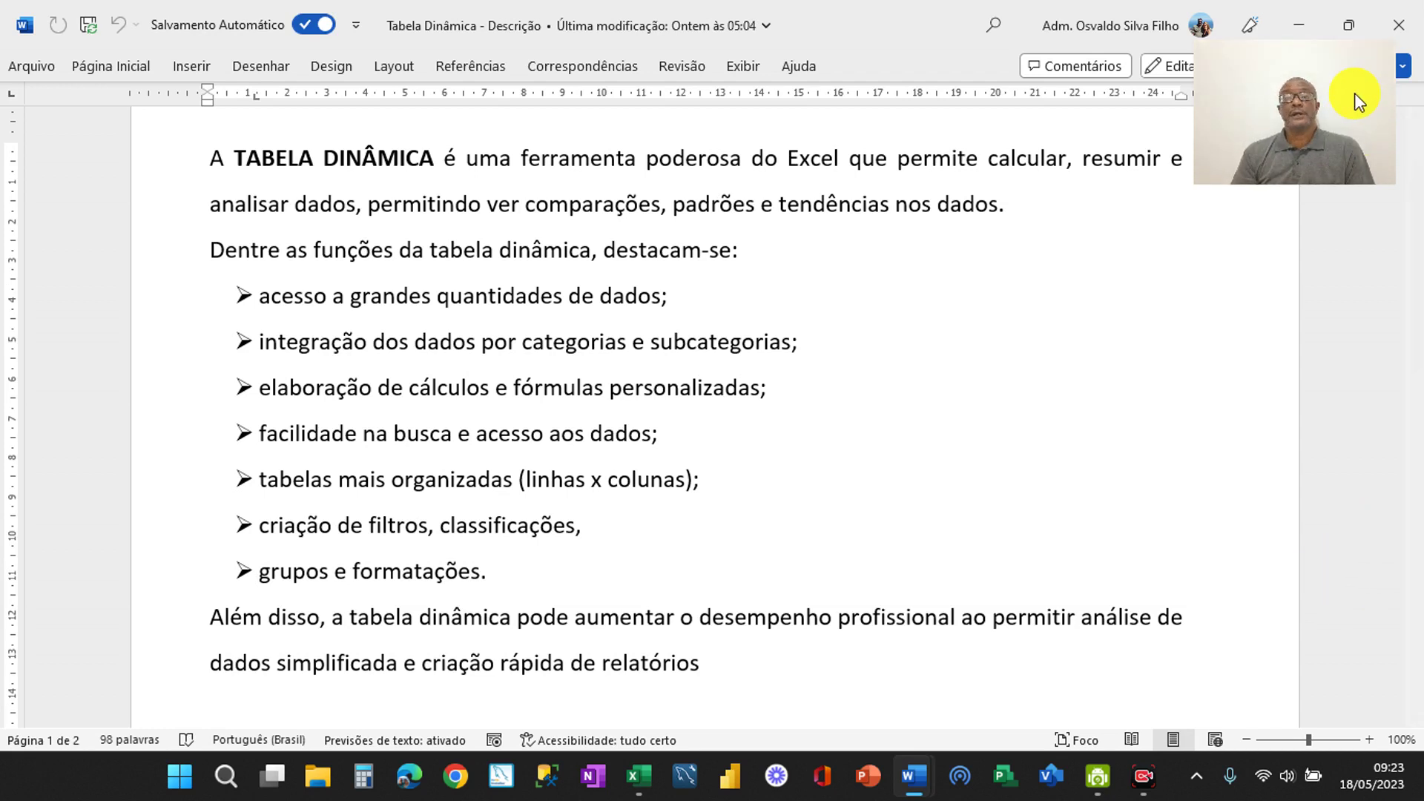
{"action": "left_click", "coordinate": [1398, 20]}
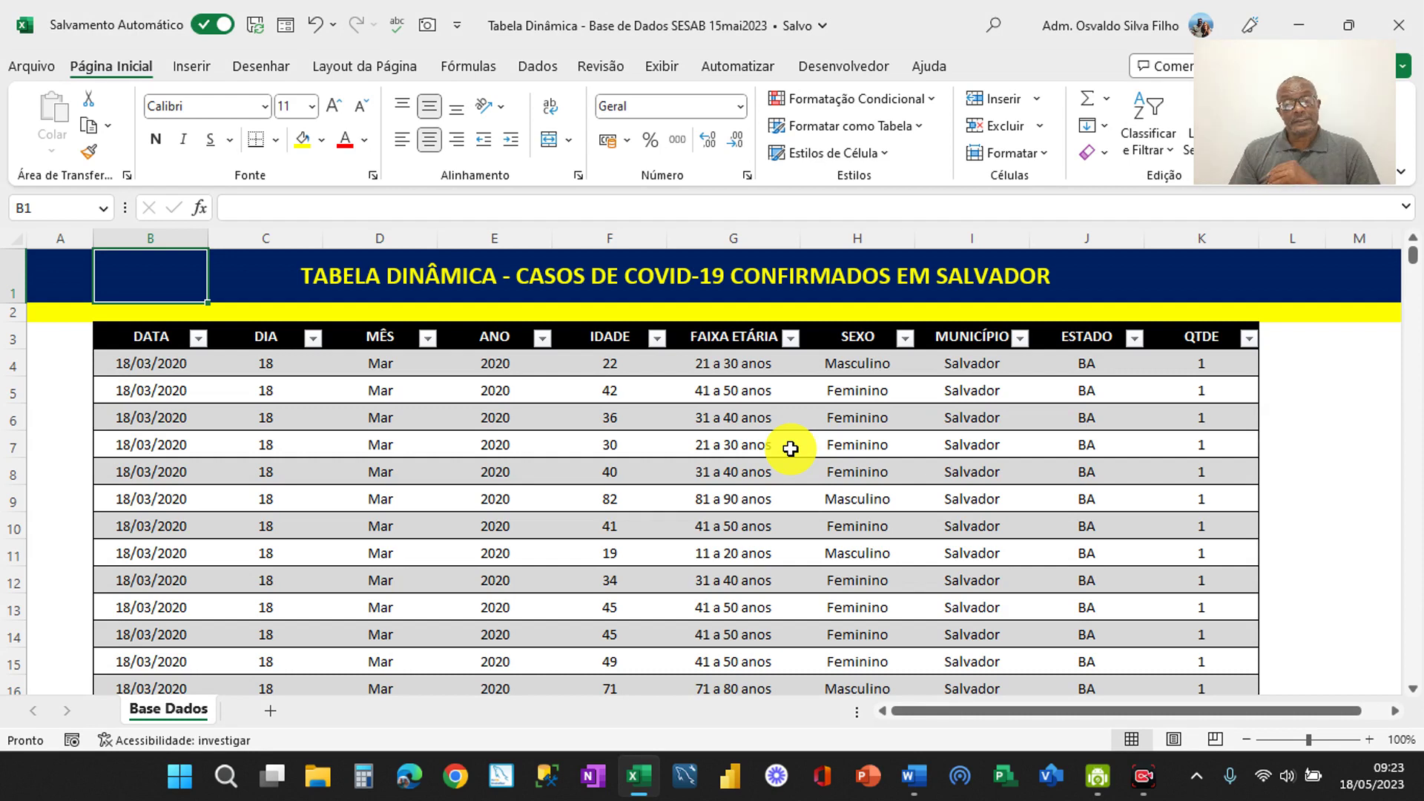
Create a pivot table from the COVID-19 data table on a new worksheet, without adding the data to the Data Model
{"action": "key", "text": "Down"}
{"action": "key", "text": "Down"}
{"action": "key", "text": "Down"}
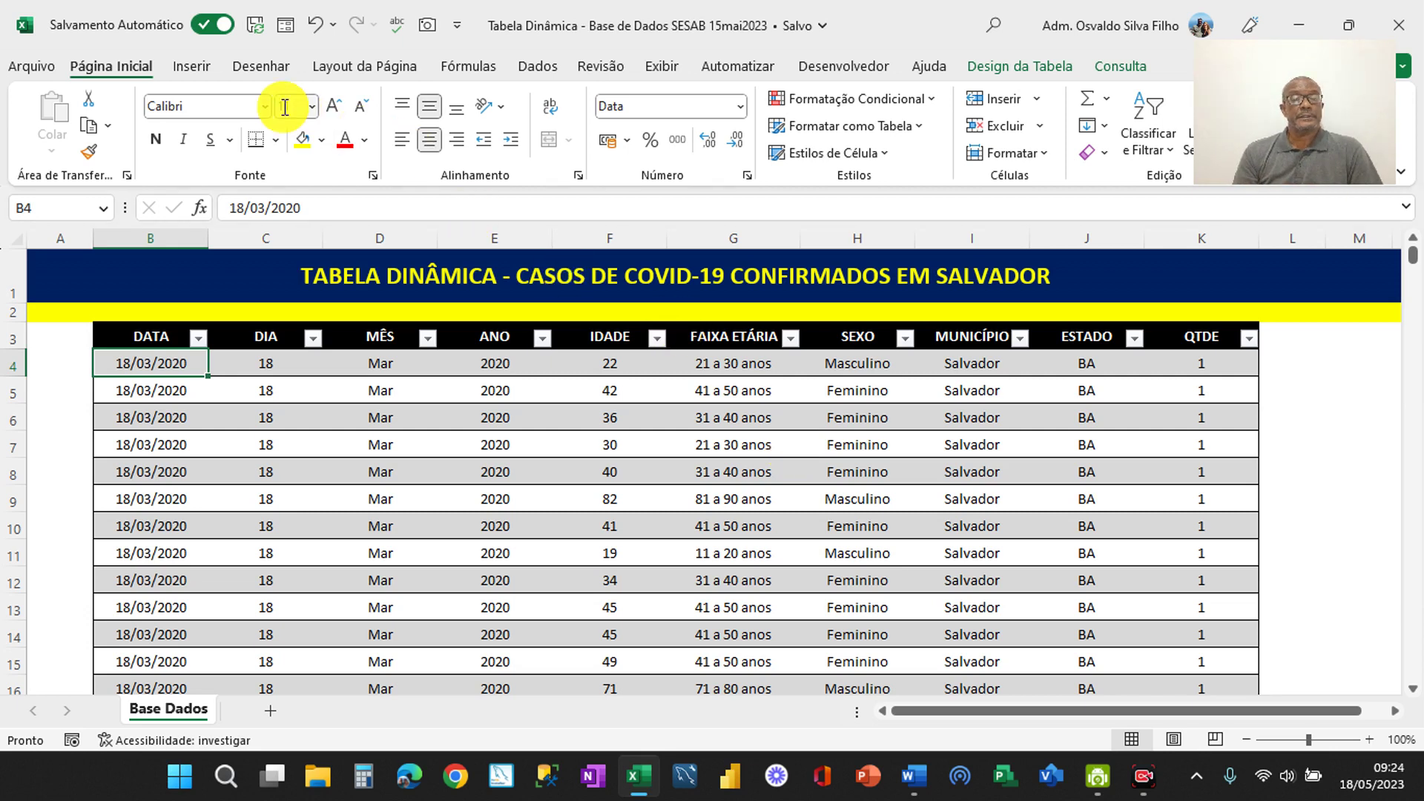
{"action": "left_click", "coordinate": [184, 69]}
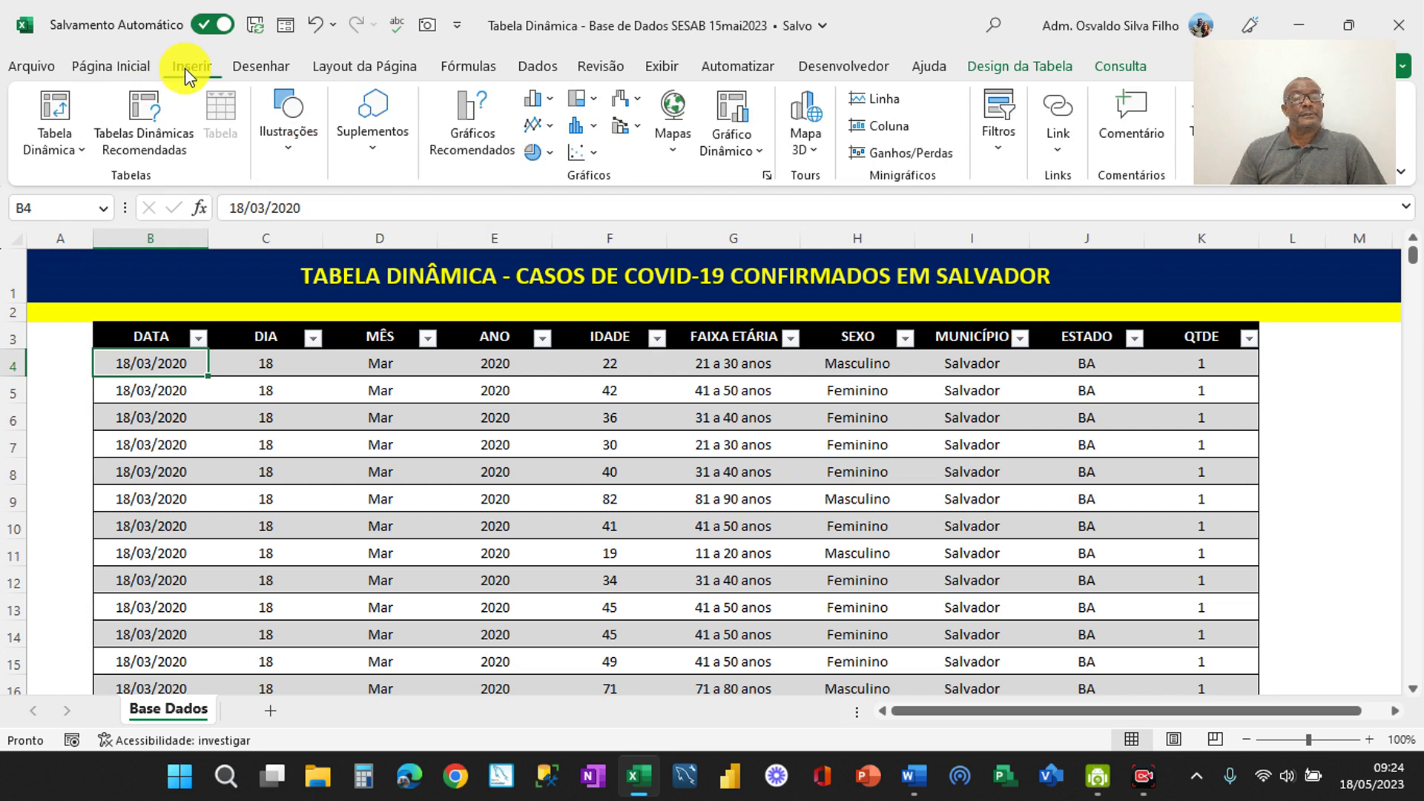
{"action": "left_click", "coordinate": [78, 148]}
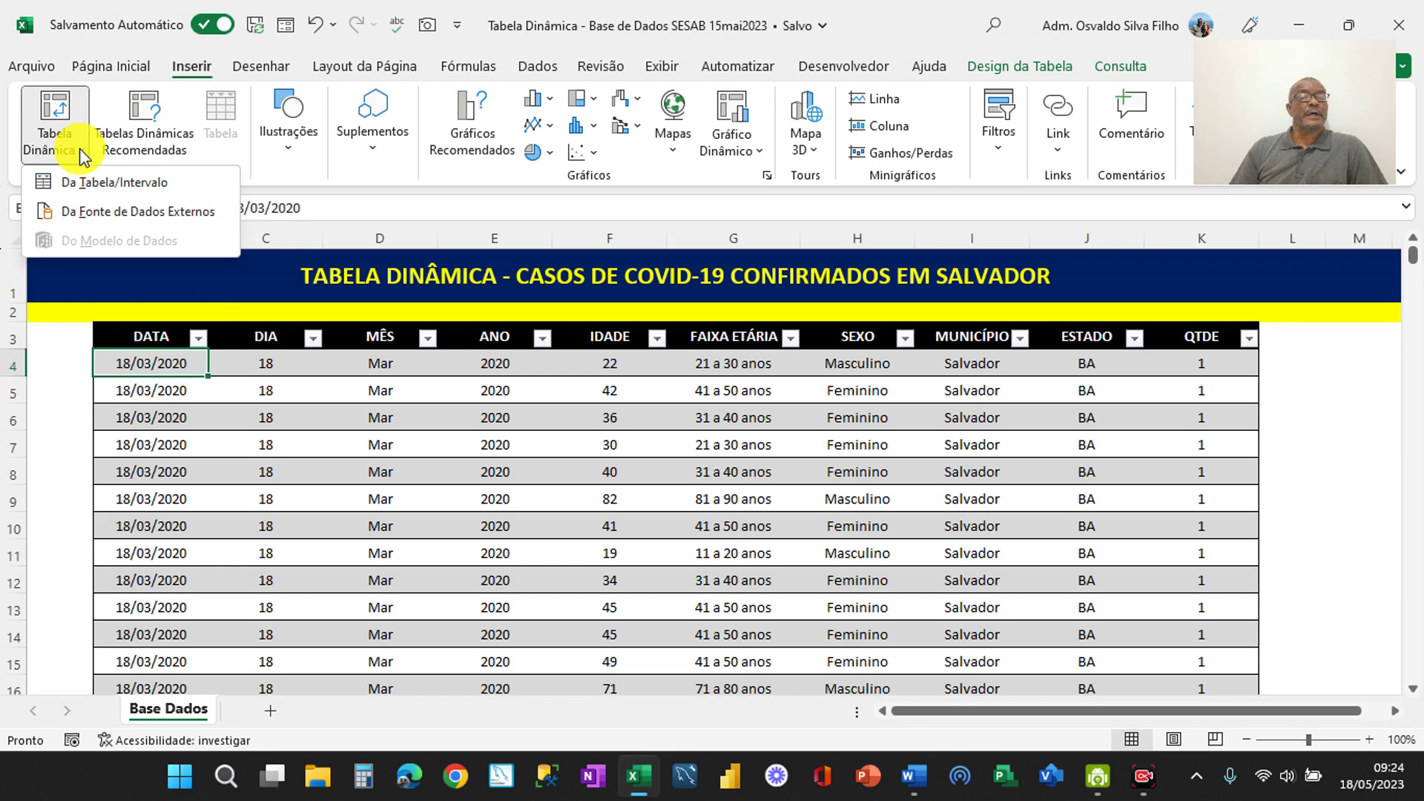
{"action": "left_click", "coordinate": [107, 185]}
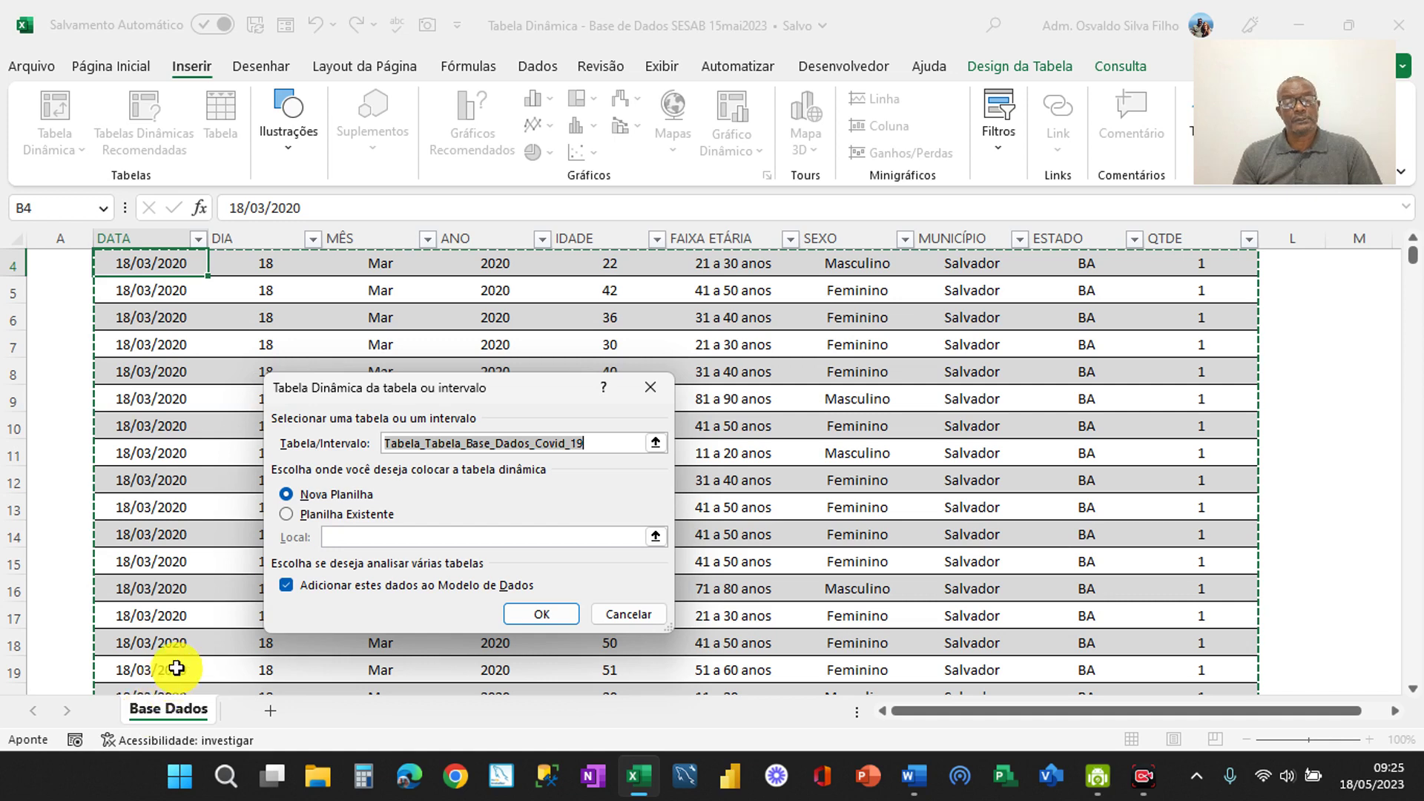
{"action": "left_click", "coordinate": [287, 590]}
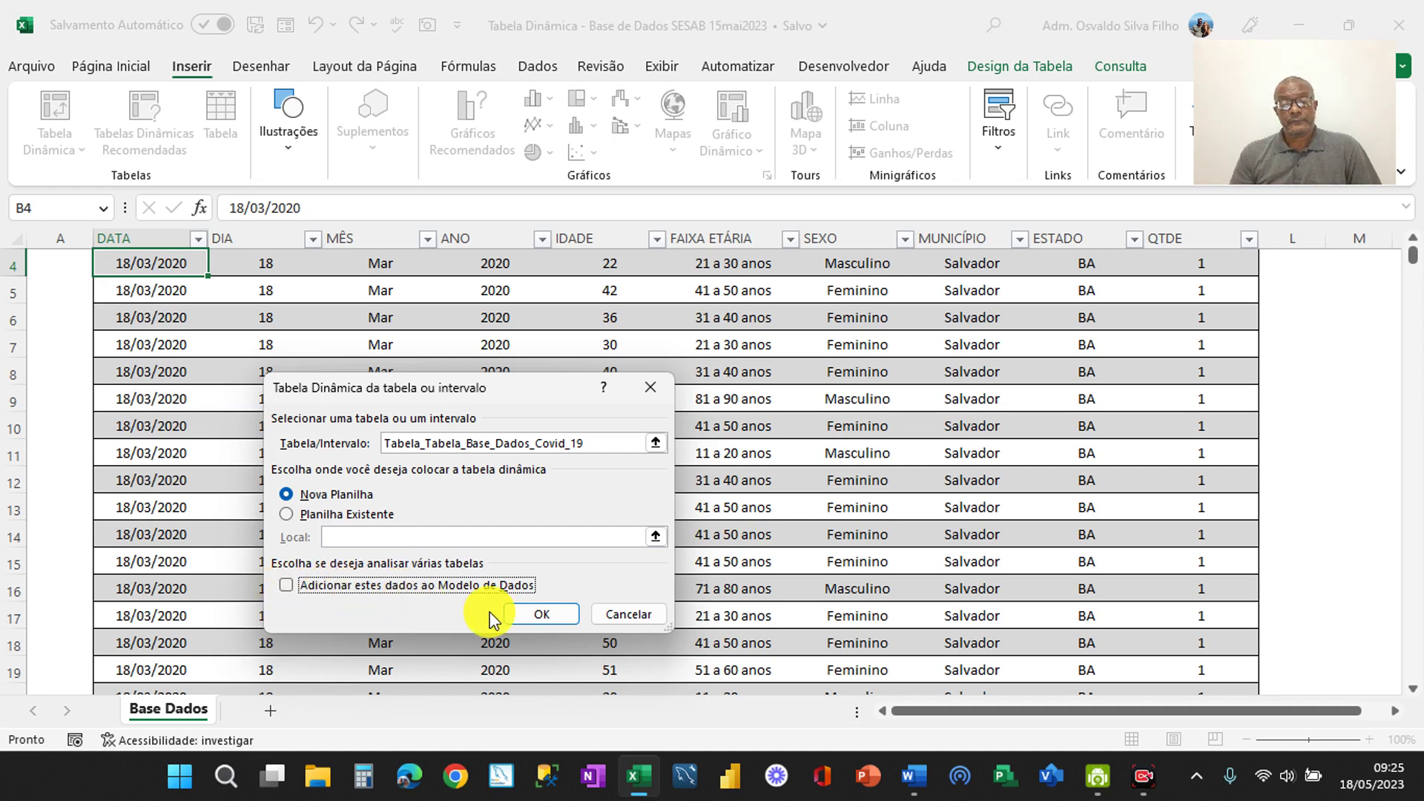
{"action": "left_click", "coordinate": [532, 620]}
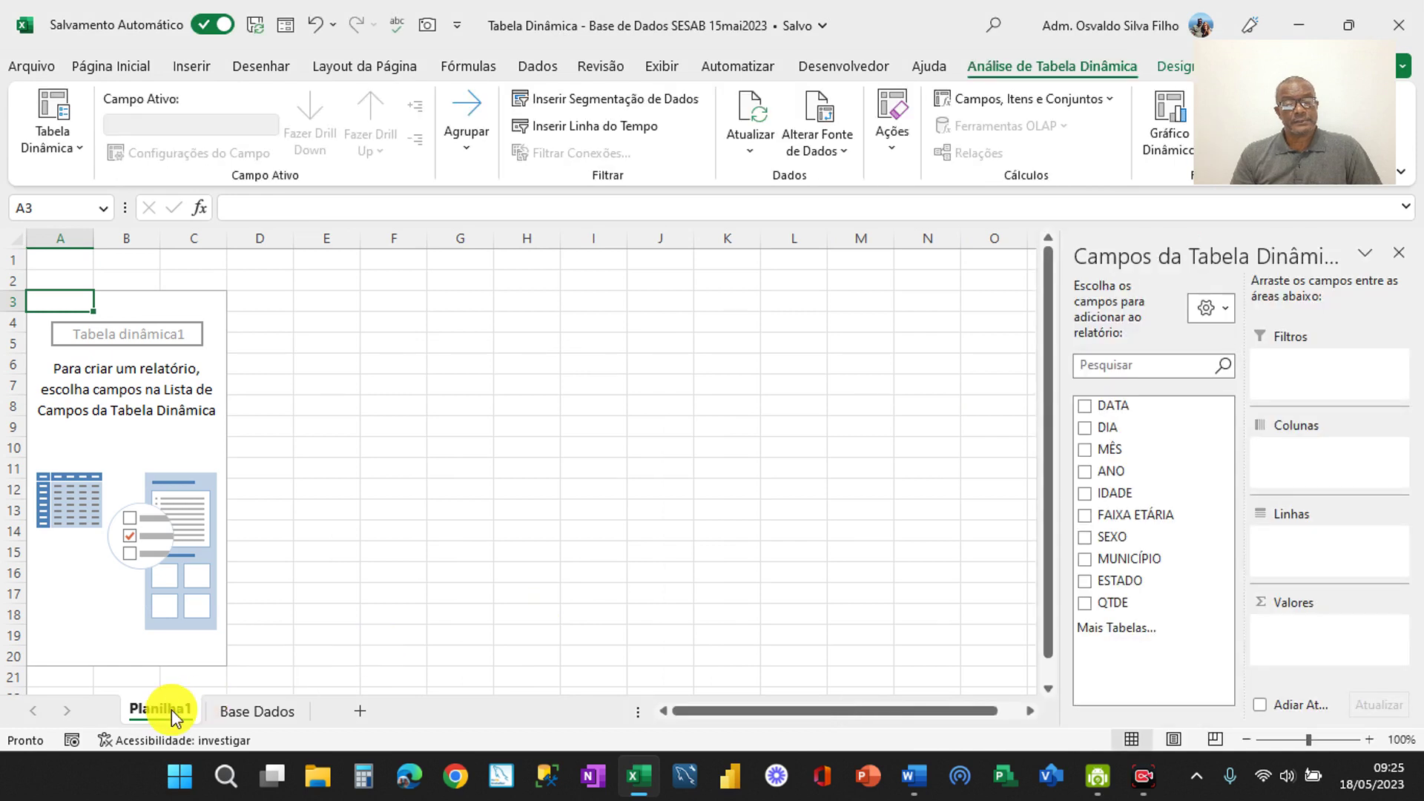
Move the new pivot table sheet after Base Dados and rename it TabDin
{"action": "left_click_drag", "start_coordinate": [172, 716], "coordinate": [310, 713]}
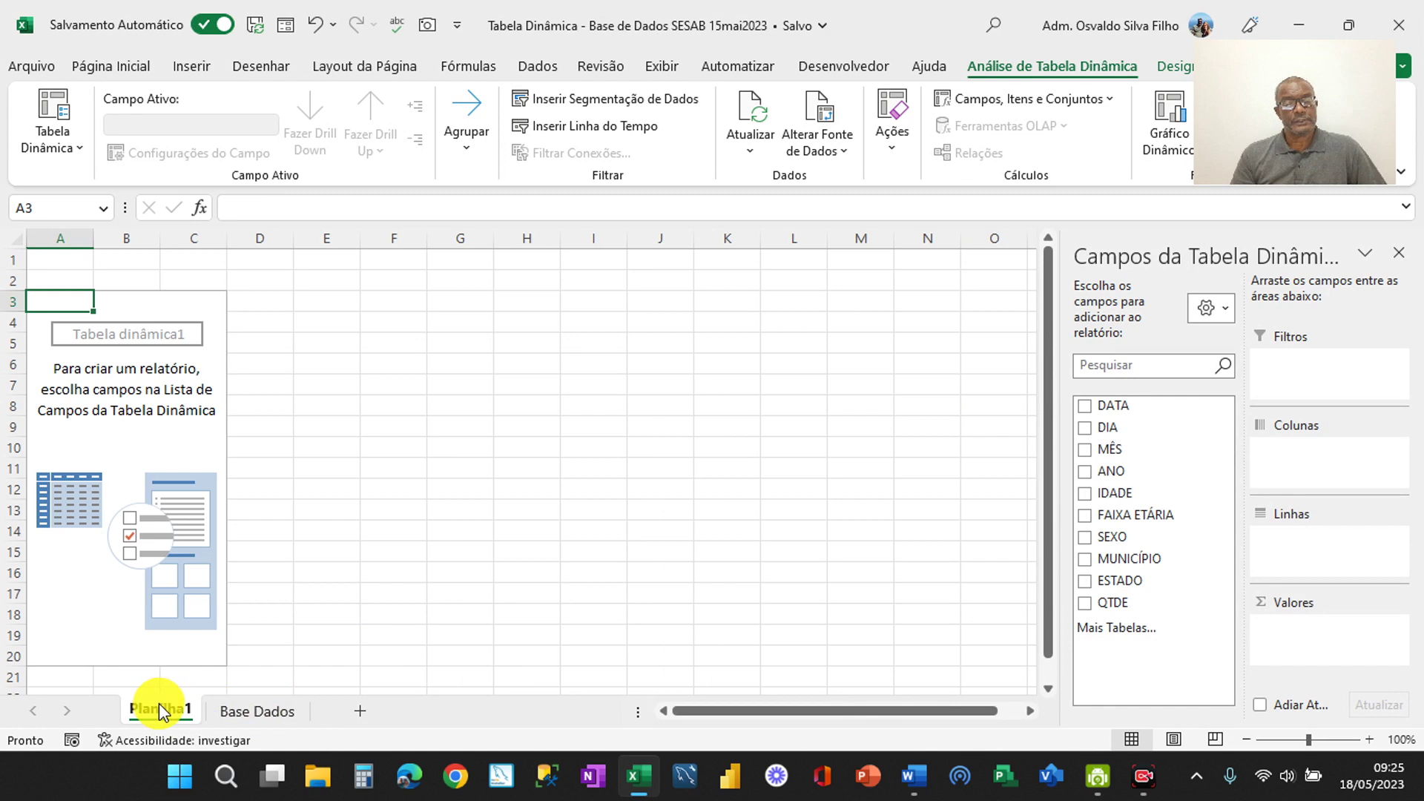
{"action": "left_click_drag", "start_coordinate": [160, 713], "coordinate": [328, 720]}
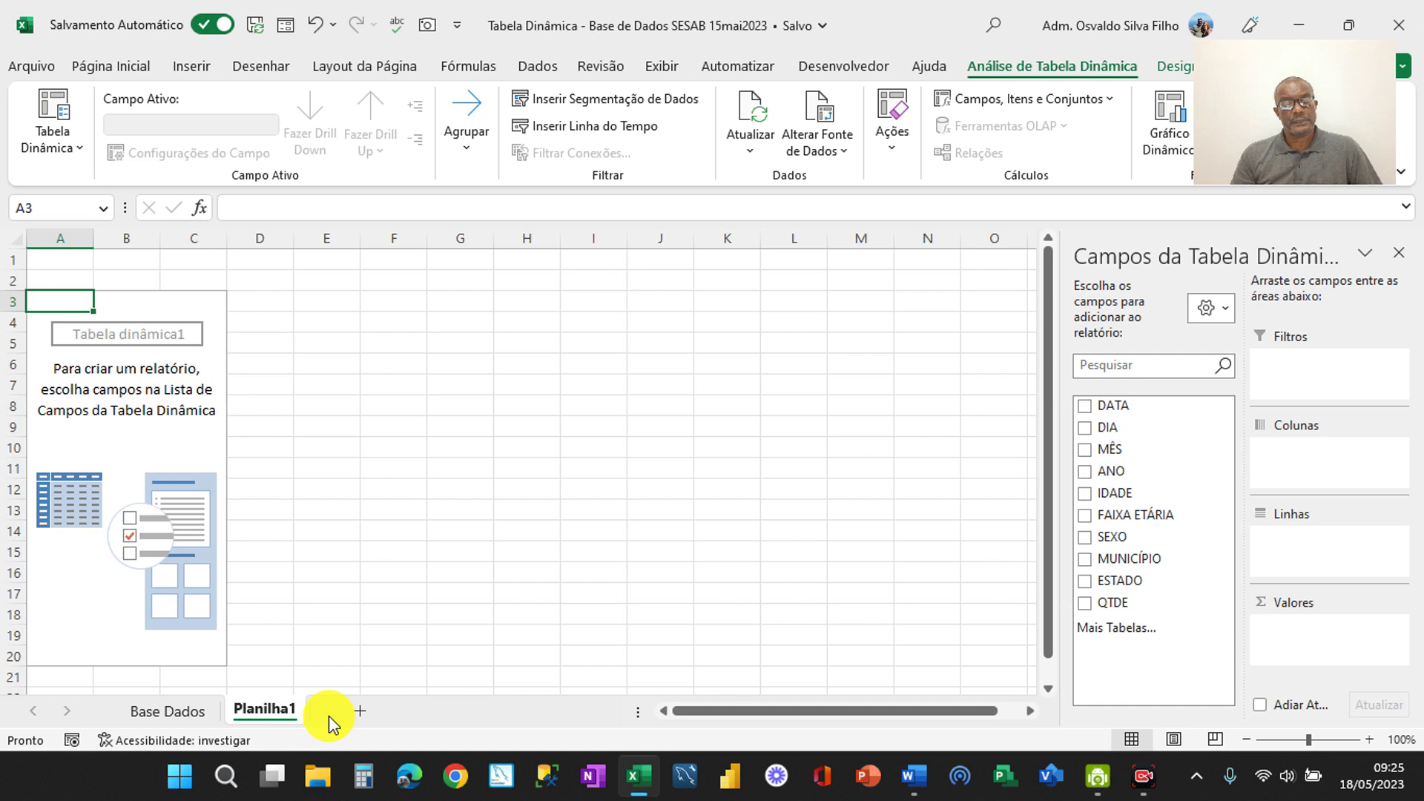
{"action": "double_click", "coordinate": [259, 709]}
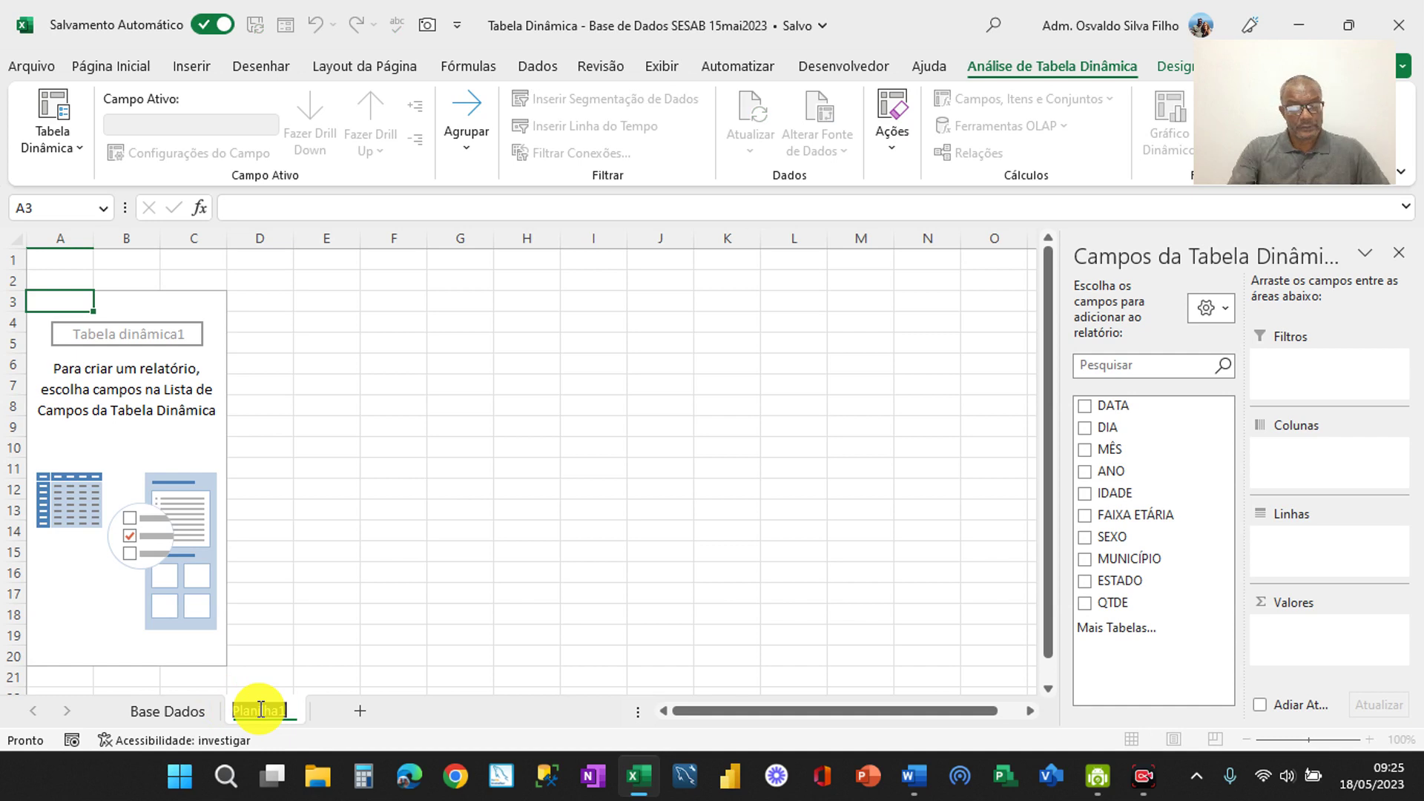
{"action": "key", "text": "BackSpace"}
{"action": "type", "text": "T"}
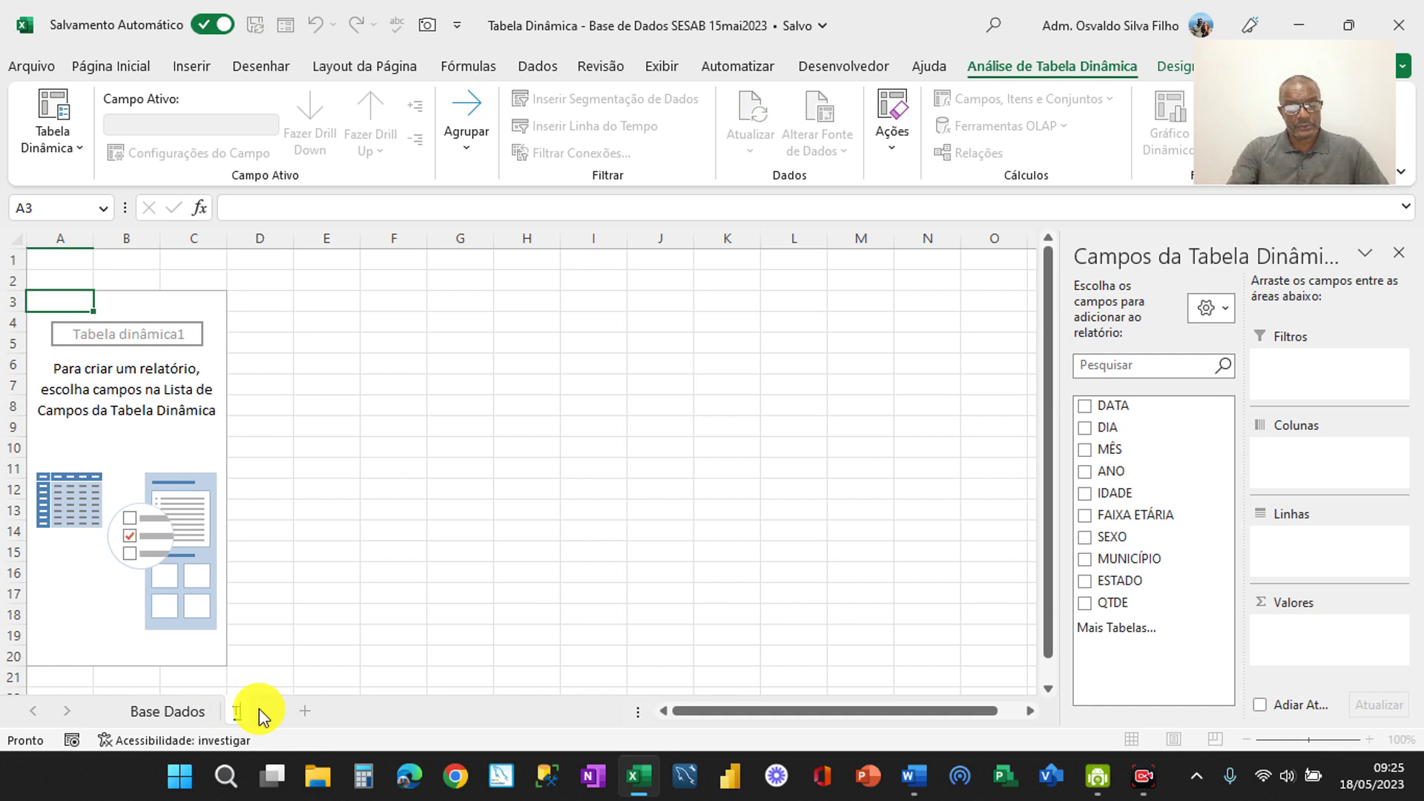
{"action": "type", "text": "abD_Fa"}
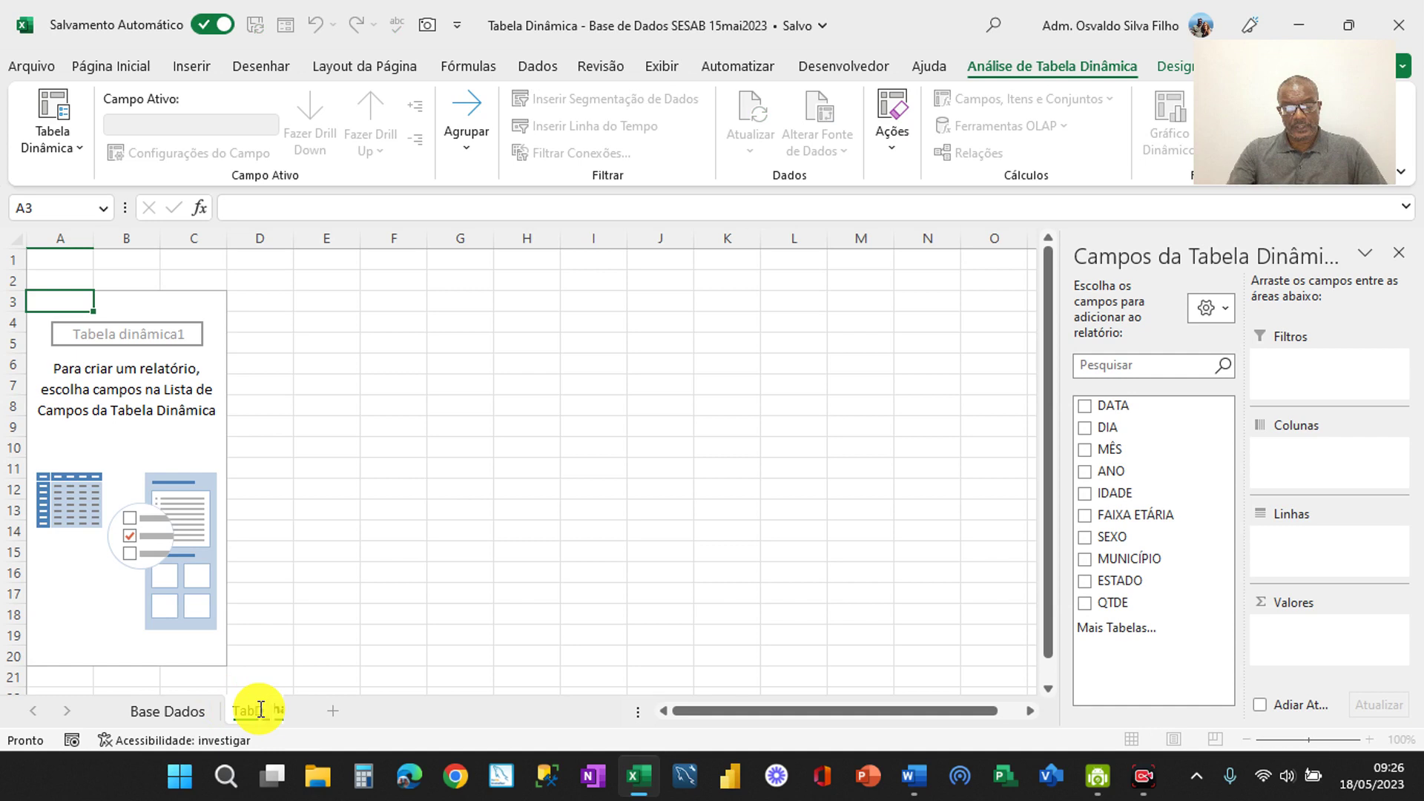
{"action": "type", "text": "in"}
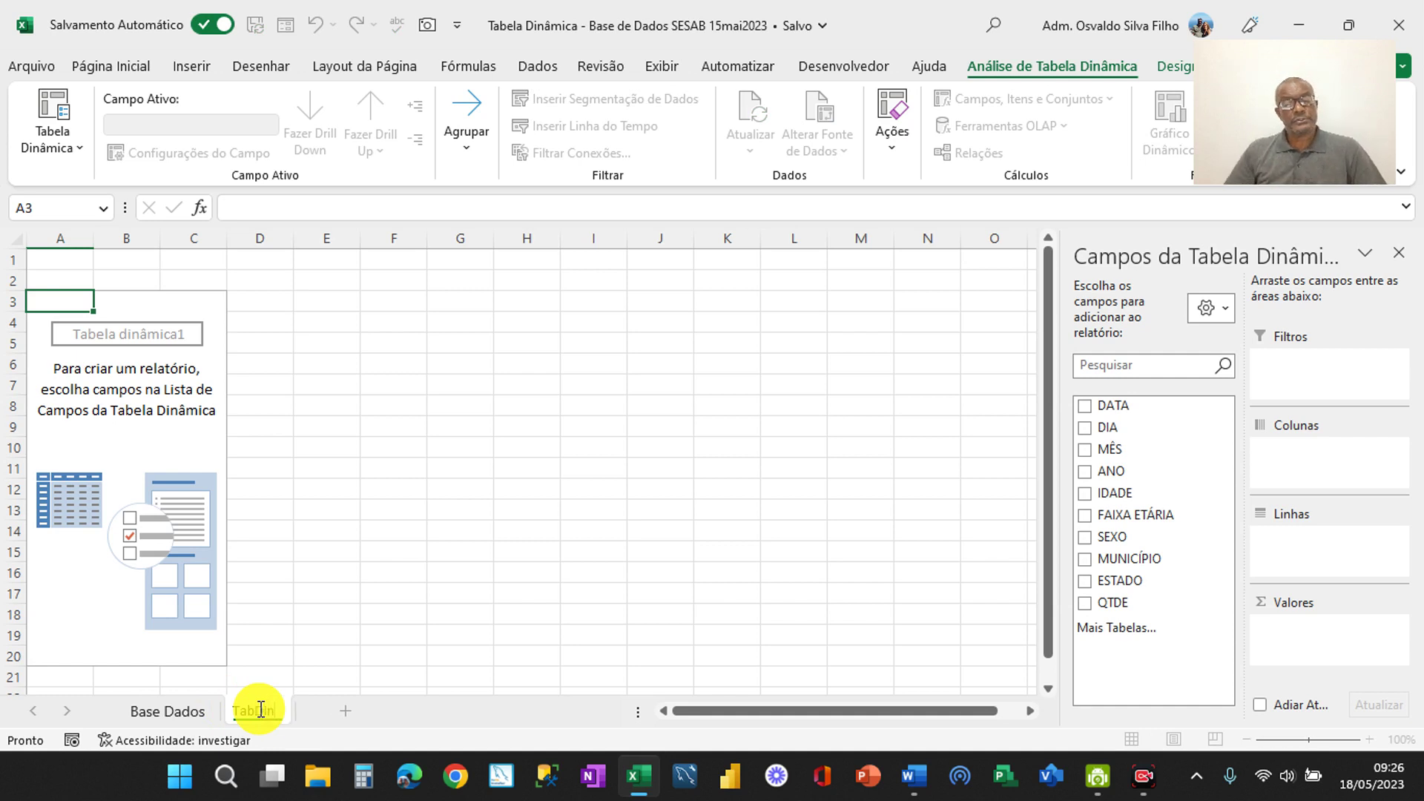
{"action": "key", "text": "Return"}
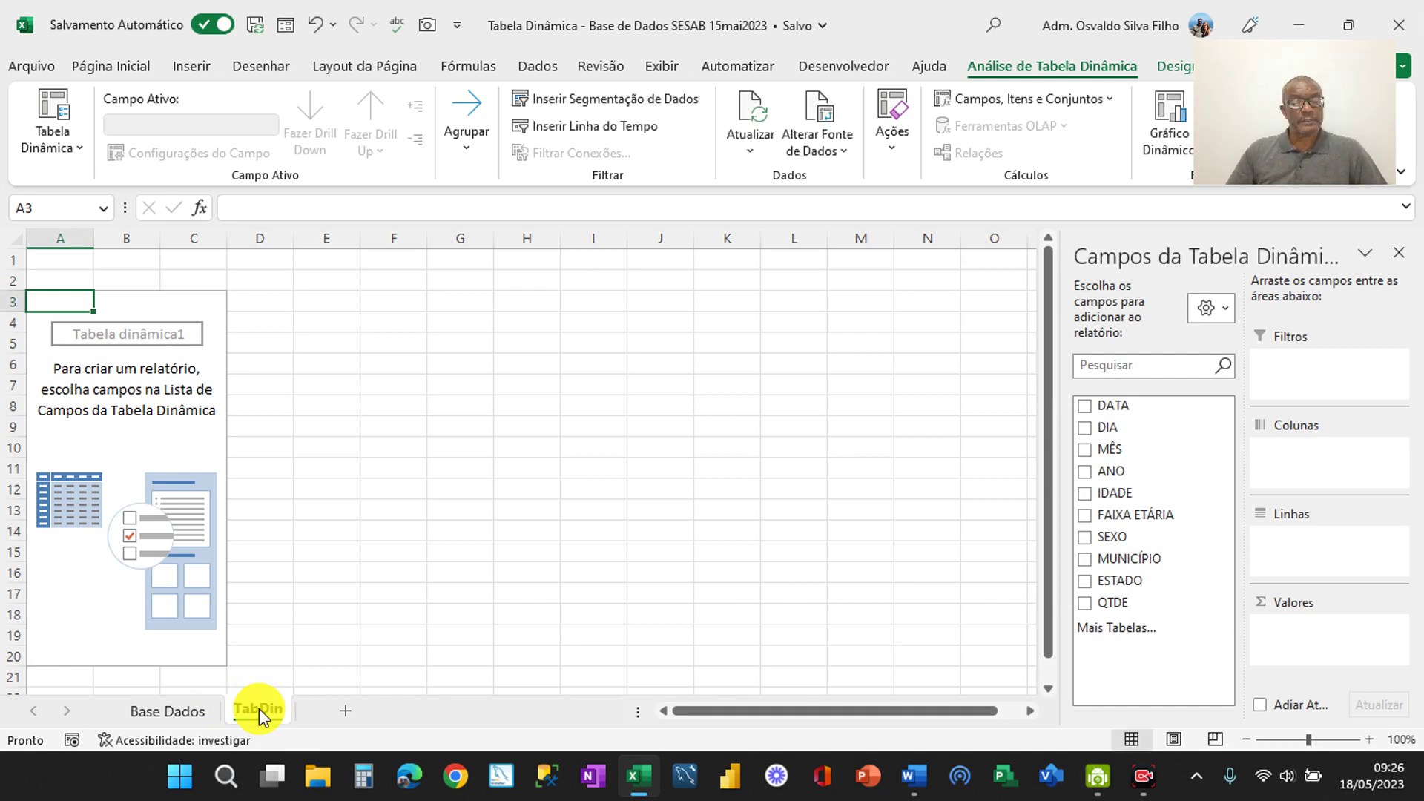
View the source table on the Base Dados sheet from its title row, ending on cell A2
{"action": "left_click", "coordinate": [169, 710]}
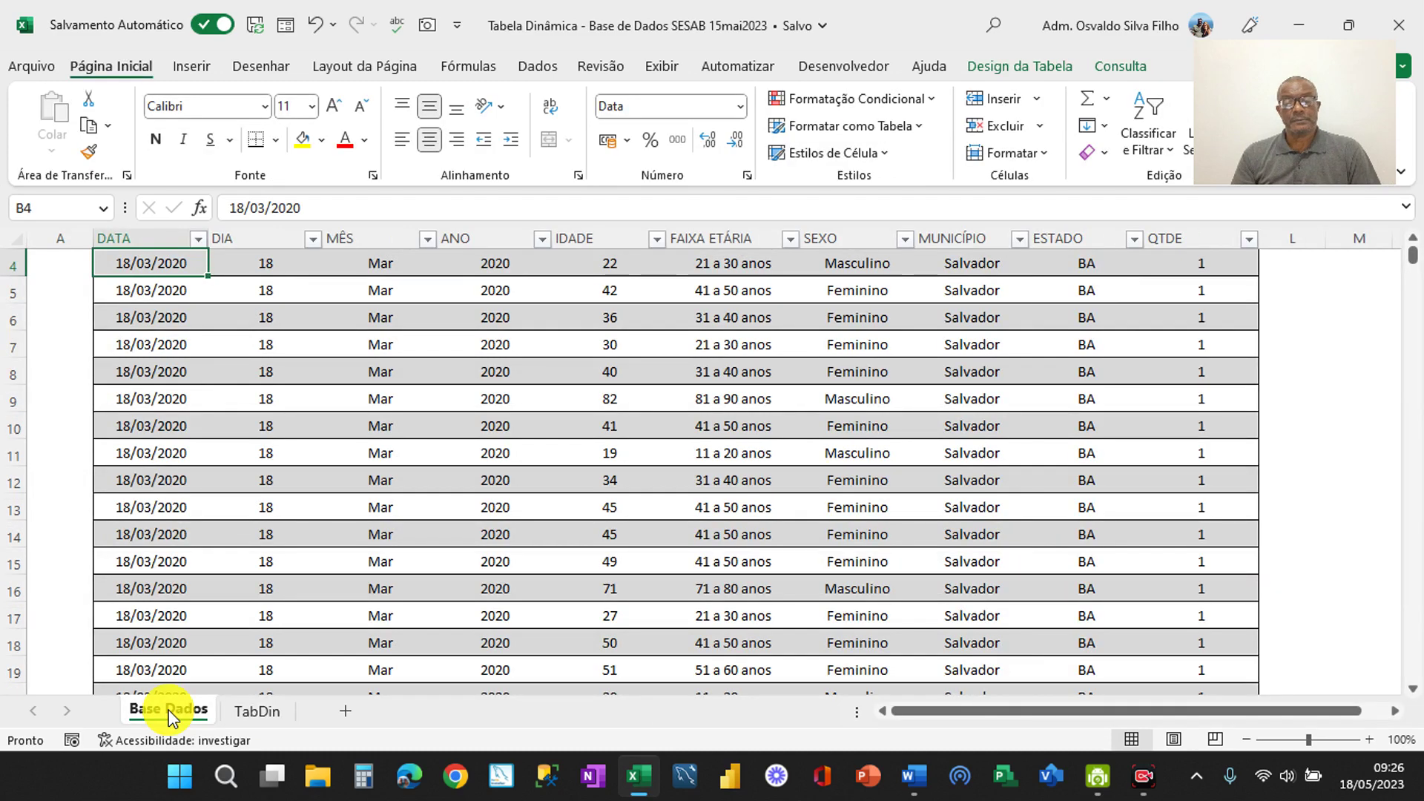
{"action": "key", "text": "Up"}
{"action": "key", "text": "Up"}
{"action": "key", "text": "Up"}
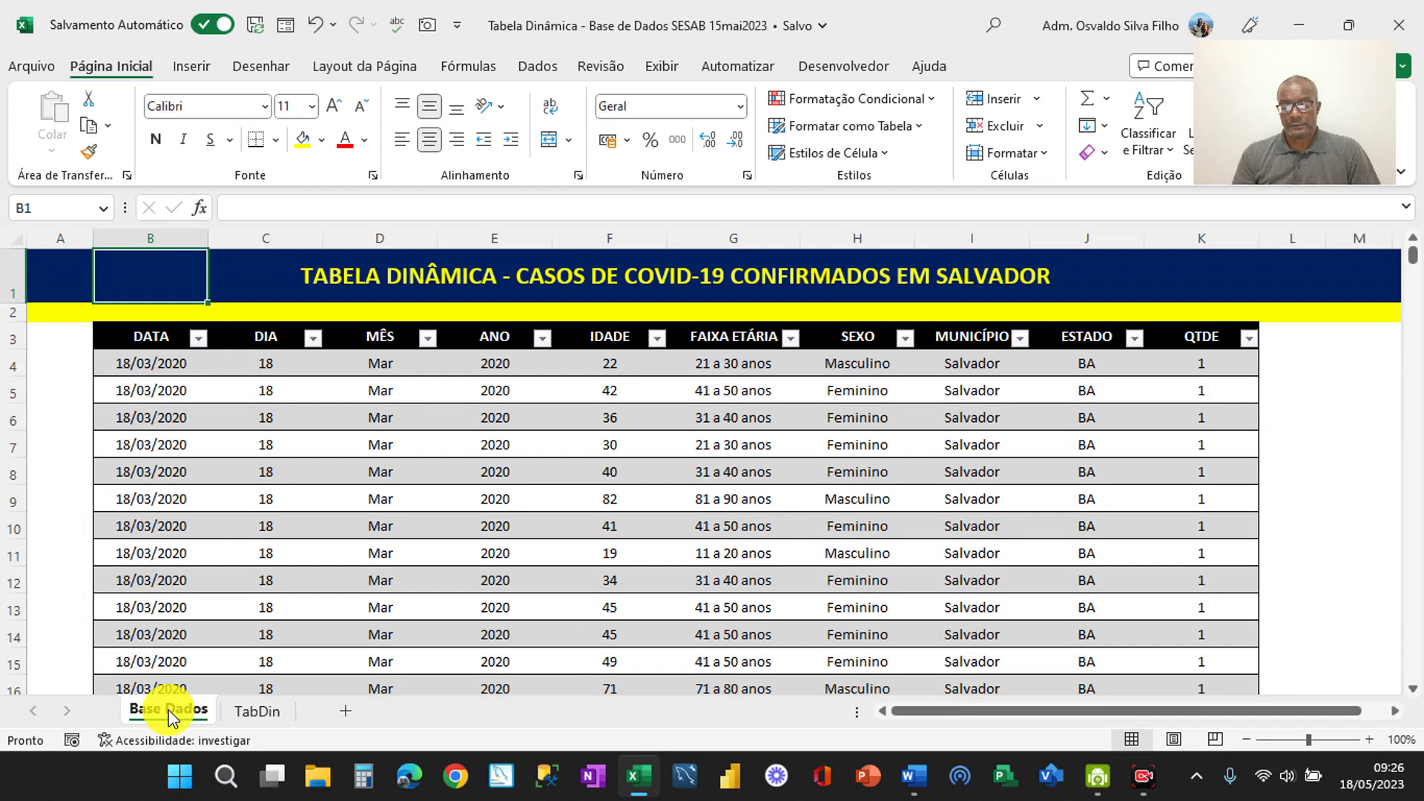
{"action": "key", "text": "Left"}
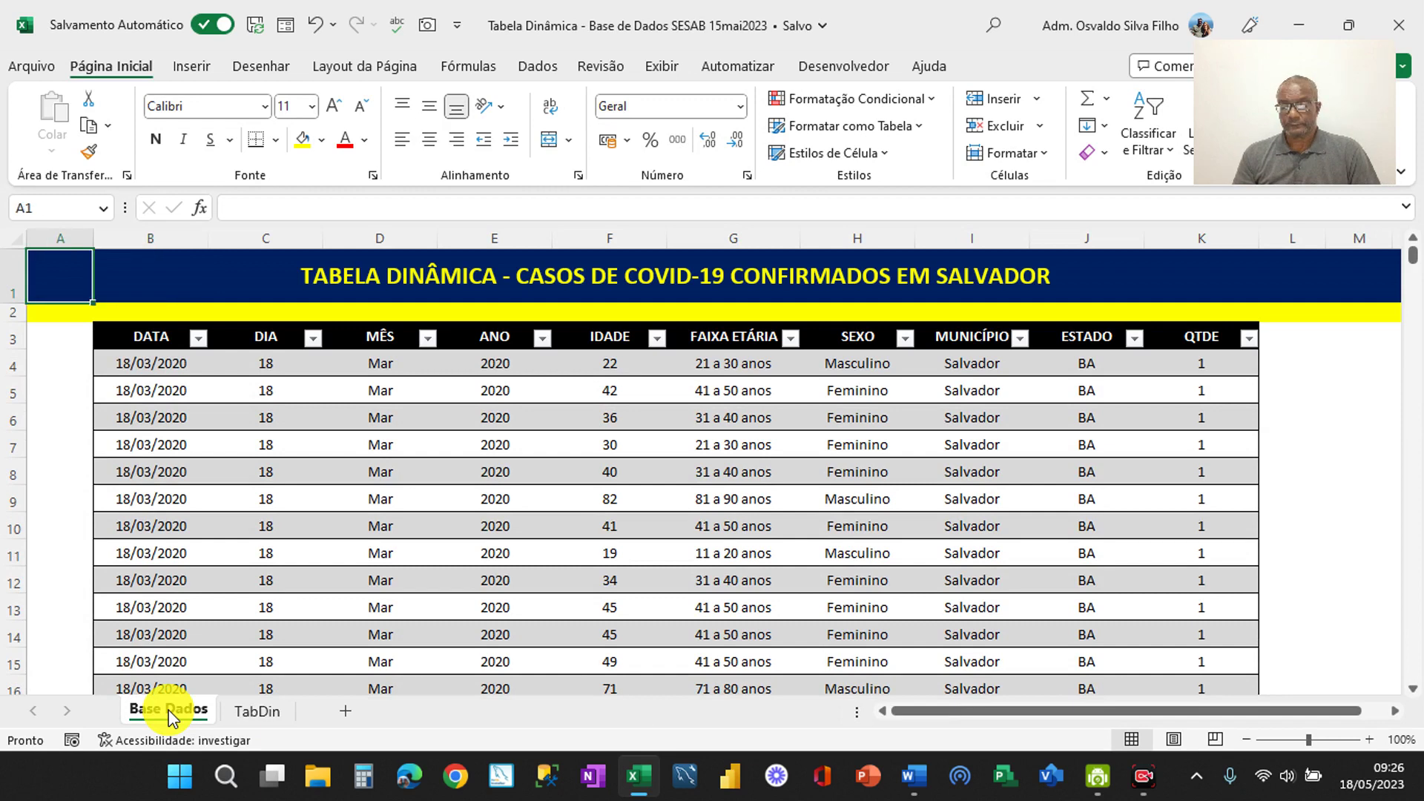
{"action": "key", "text": "Down"}
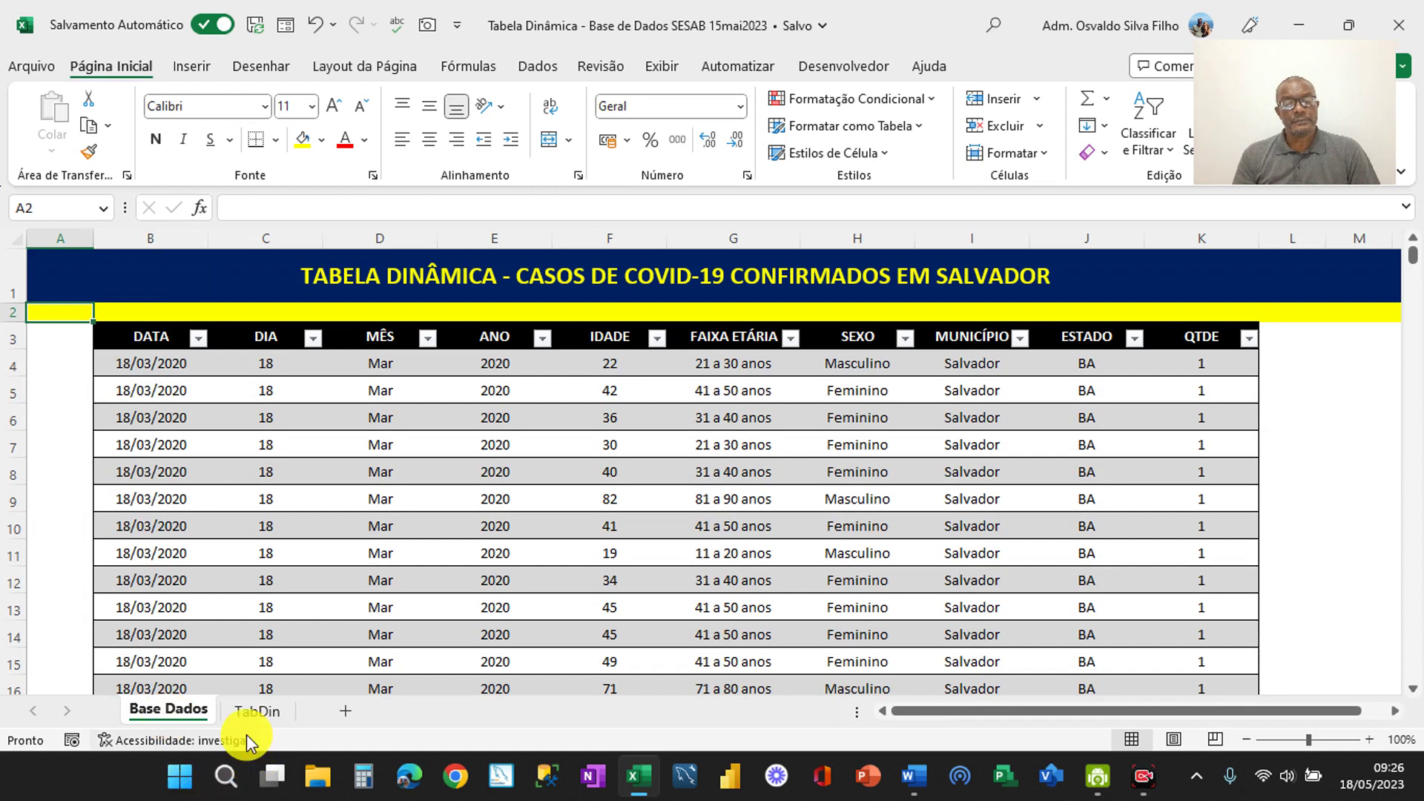
Go back to the TabDin sheet and show how the field list hides and reappears by selecting outside and inside the pivot table
{"action": "left_click", "coordinate": [250, 711]}
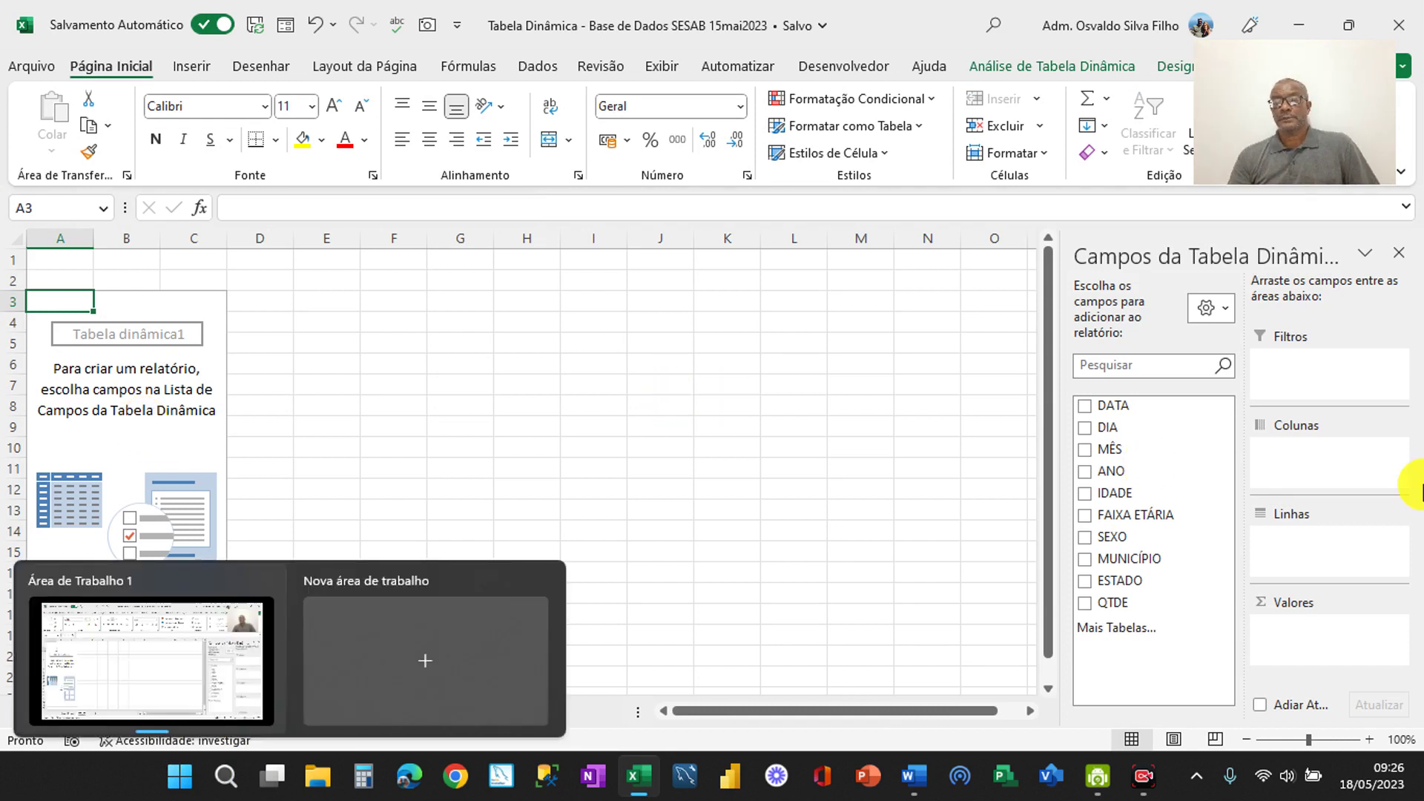
{"action": "left_click", "coordinate": [1021, 477]}
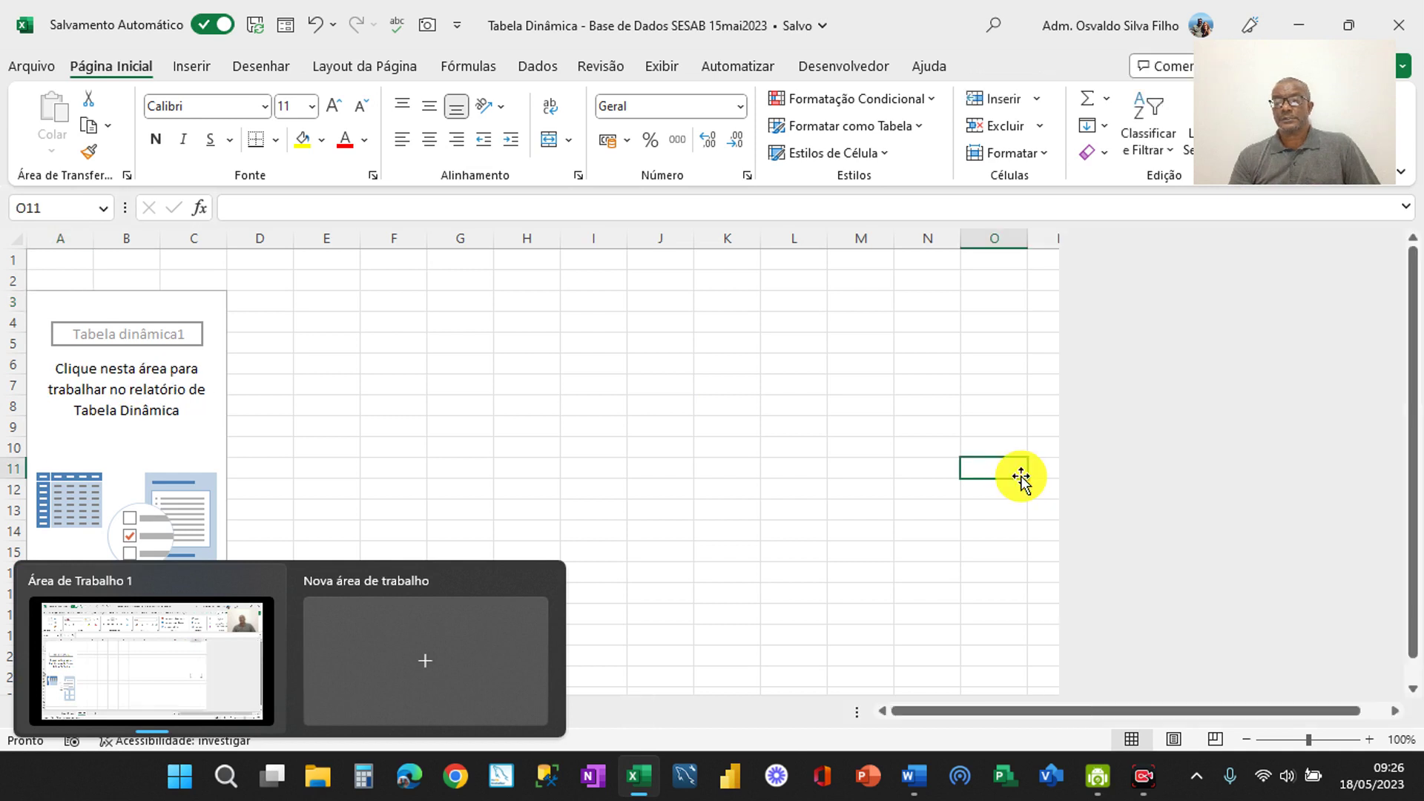
{"action": "left_click", "coordinate": [117, 447]}
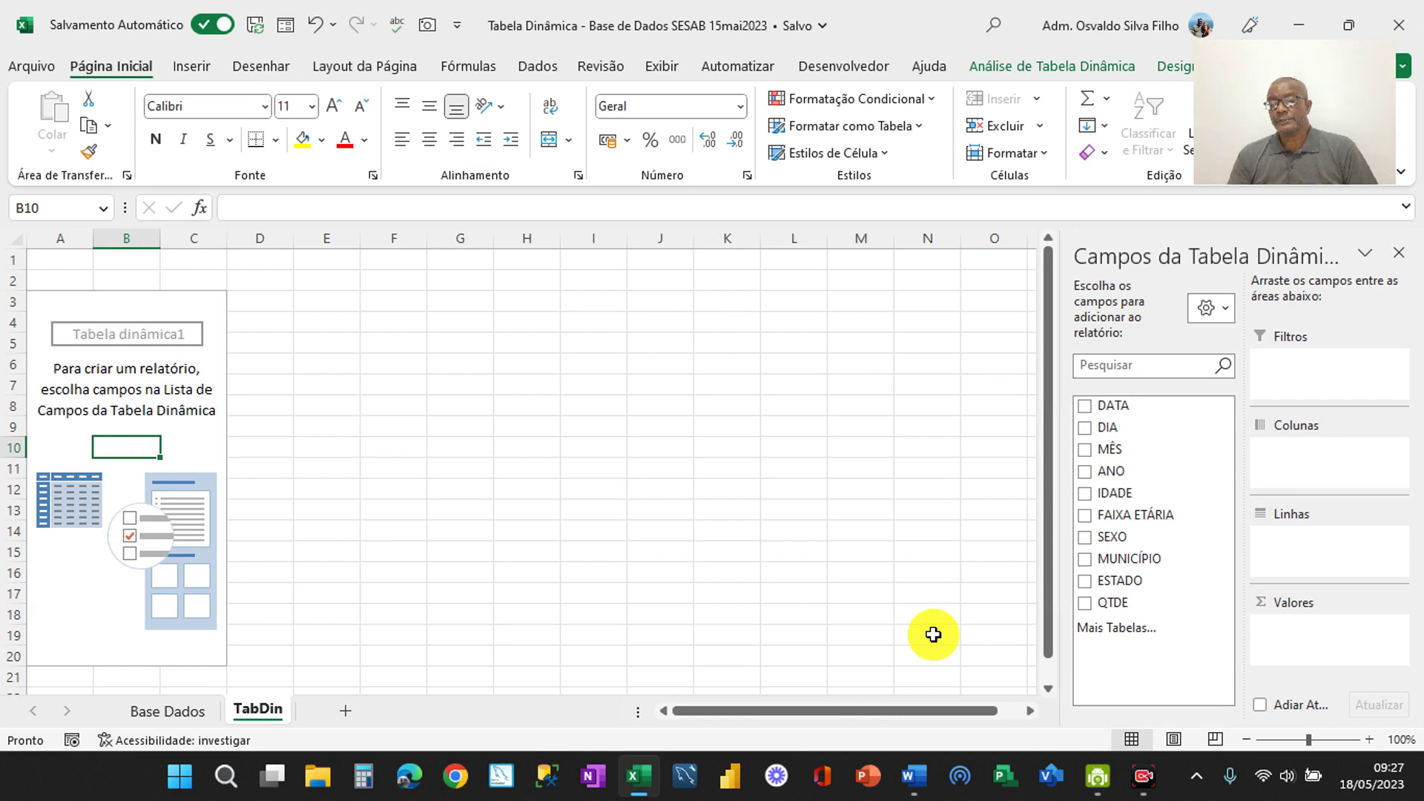
Summarize QTDE by FAIXA ETÁRIA in the pivot table, trying the age ranges as columns before returning them to rows
{"action": "left_click", "coordinate": [1083, 604]}
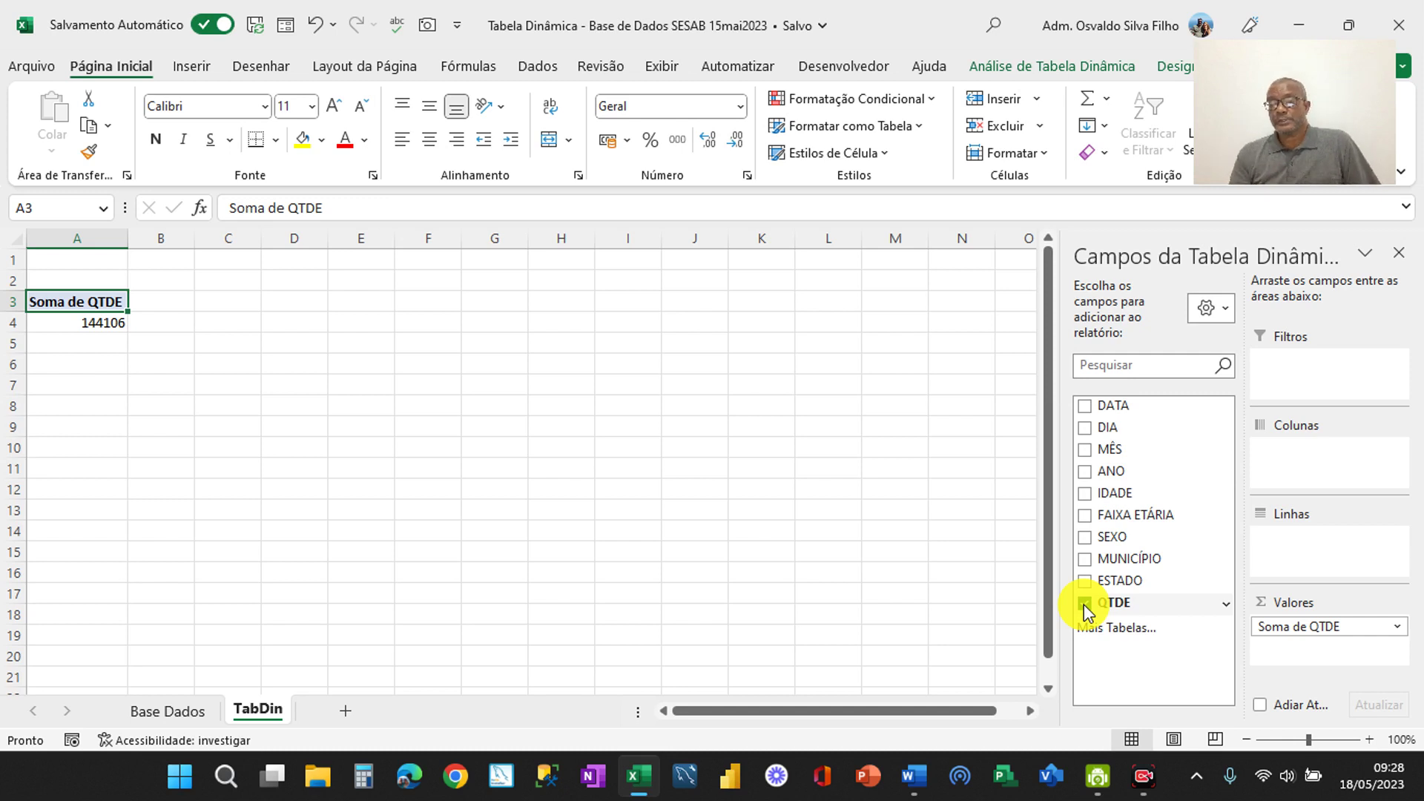
{"action": "left_click", "coordinate": [1086, 515]}
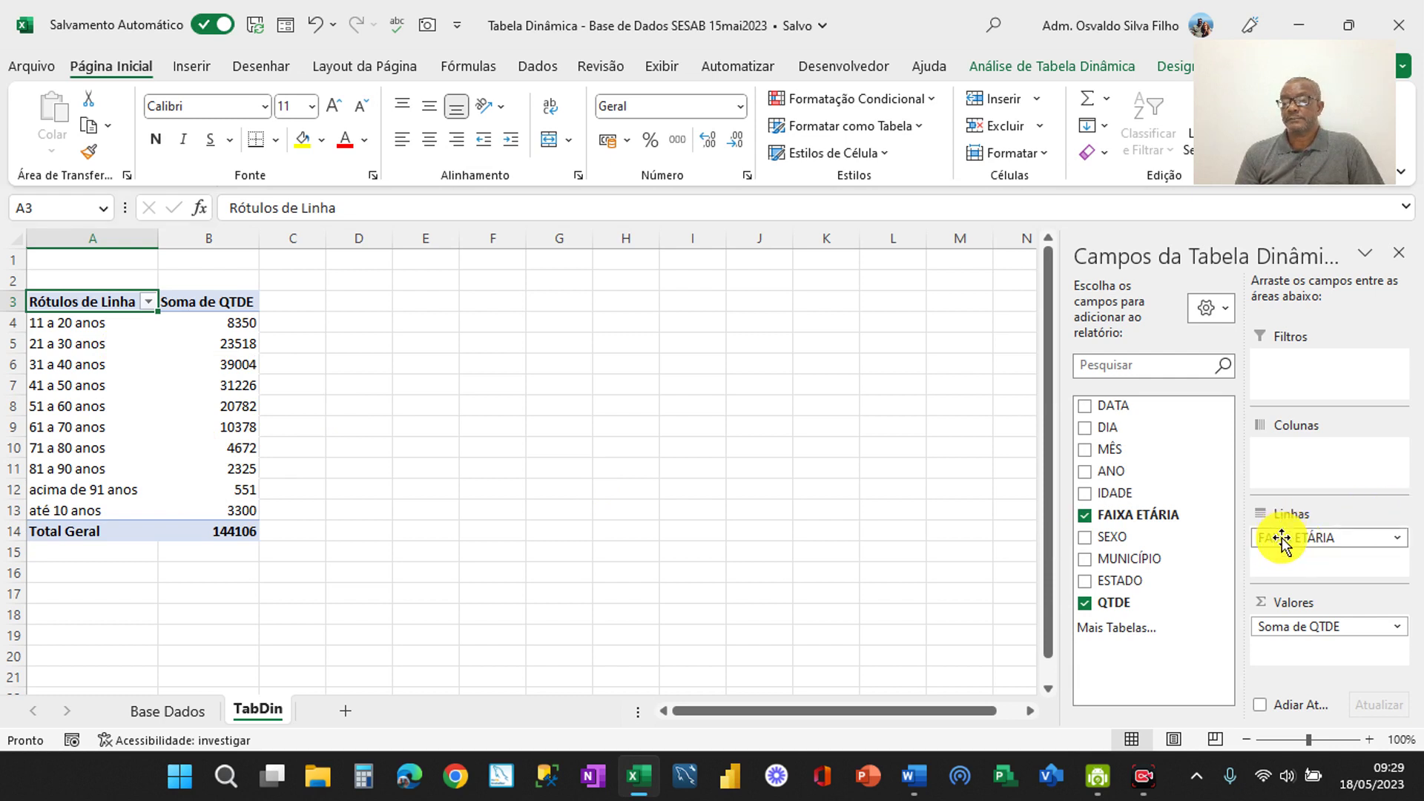
{"action": "left_click_drag", "start_coordinate": [1280, 539], "coordinate": [1274, 454]}
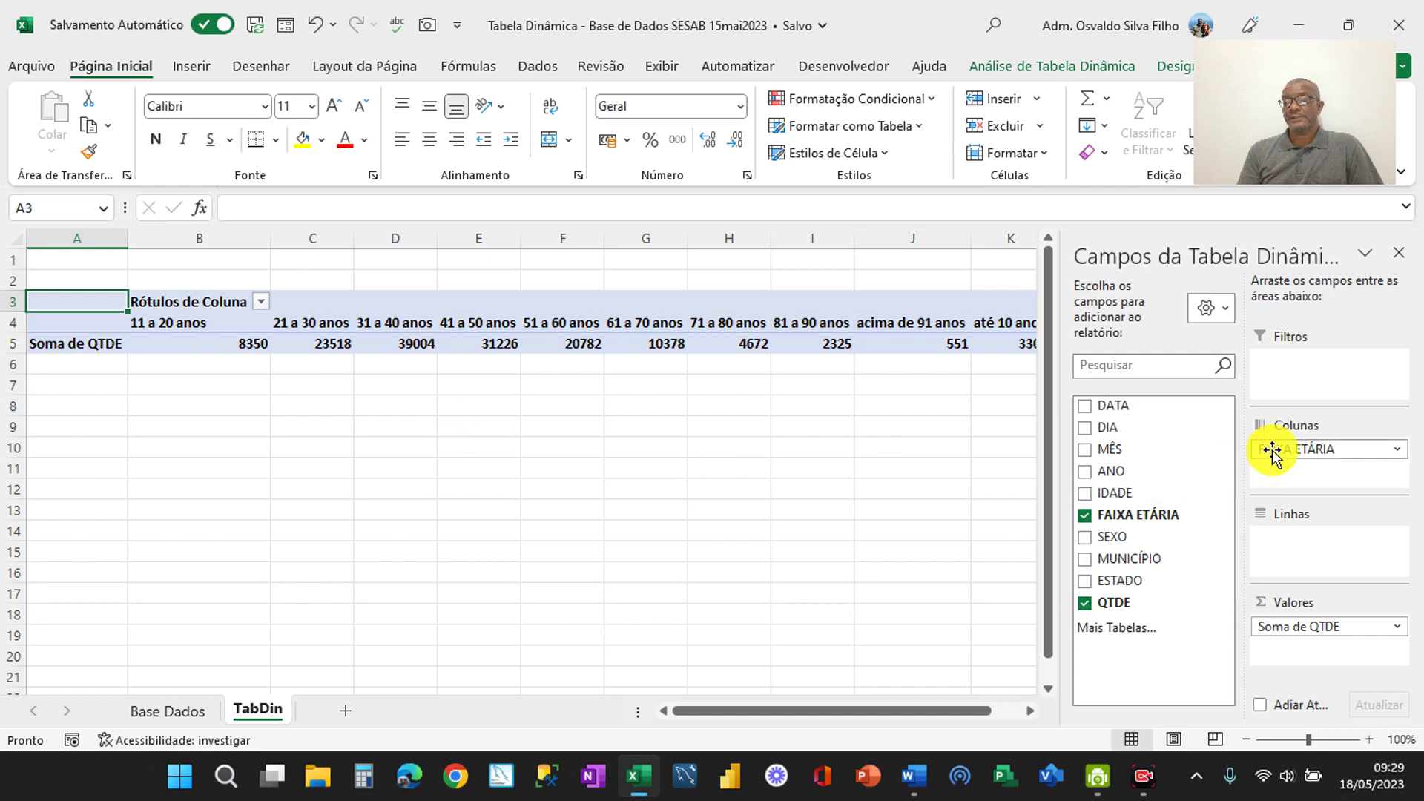
{"action": "left_click_drag", "start_coordinate": [1272, 452], "coordinate": [1287, 549]}
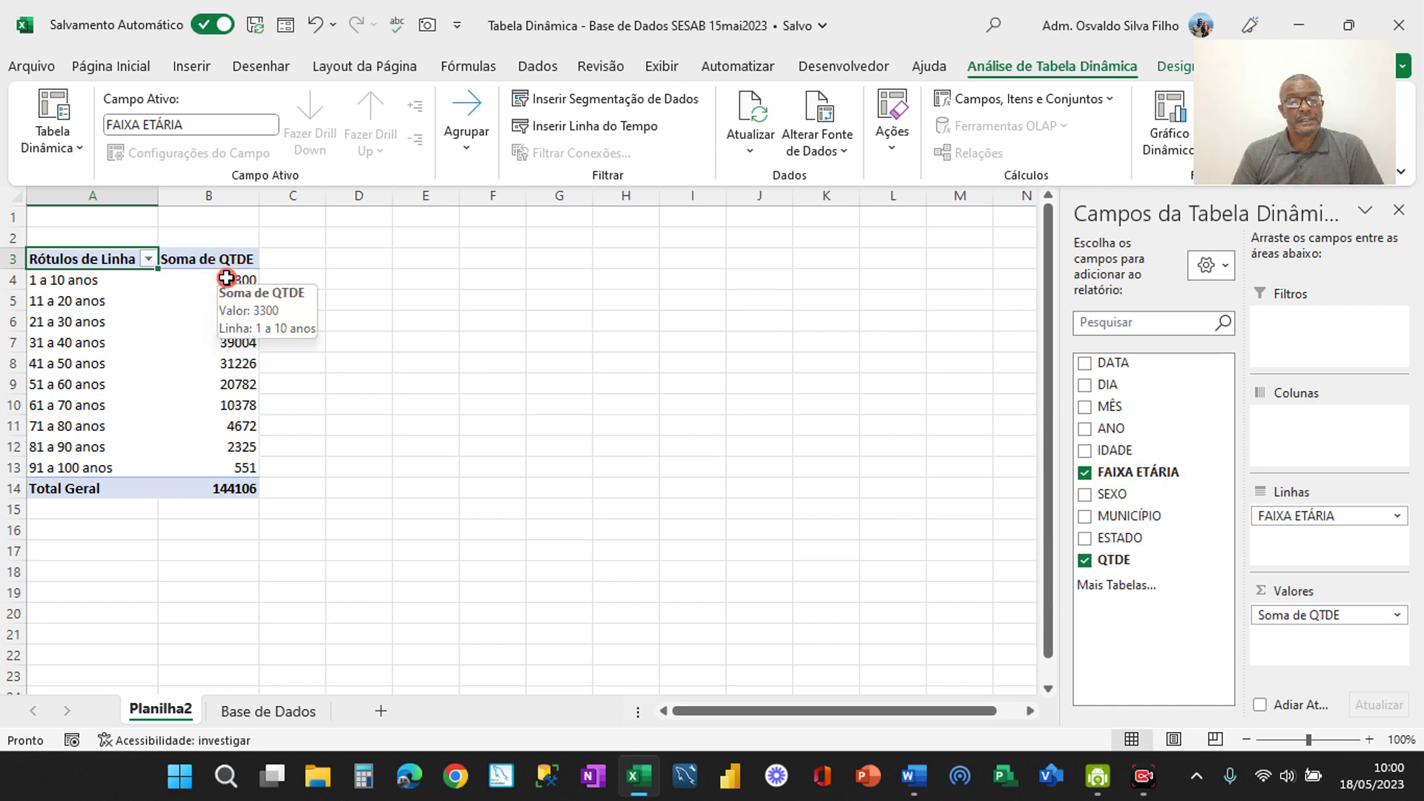
Select the pivot table values B4:B14, including the grand total, and look through the preset number formats without choosing one
{"action": "left_click_drag", "start_coordinate": [226, 278], "coordinate": [210, 440]}
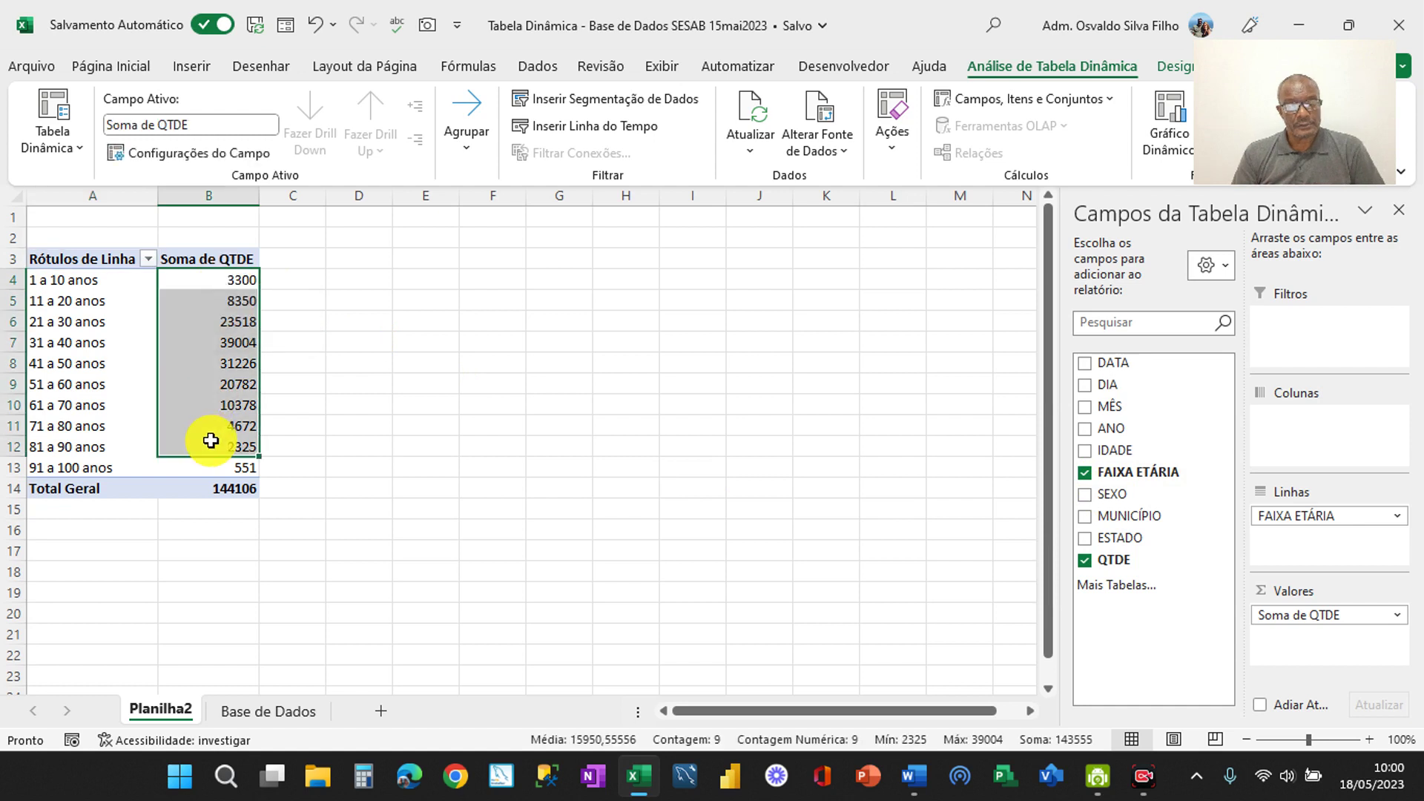
{"action": "key", "text": "shift+Down"}
{"action": "key", "text": "shift+Down"}
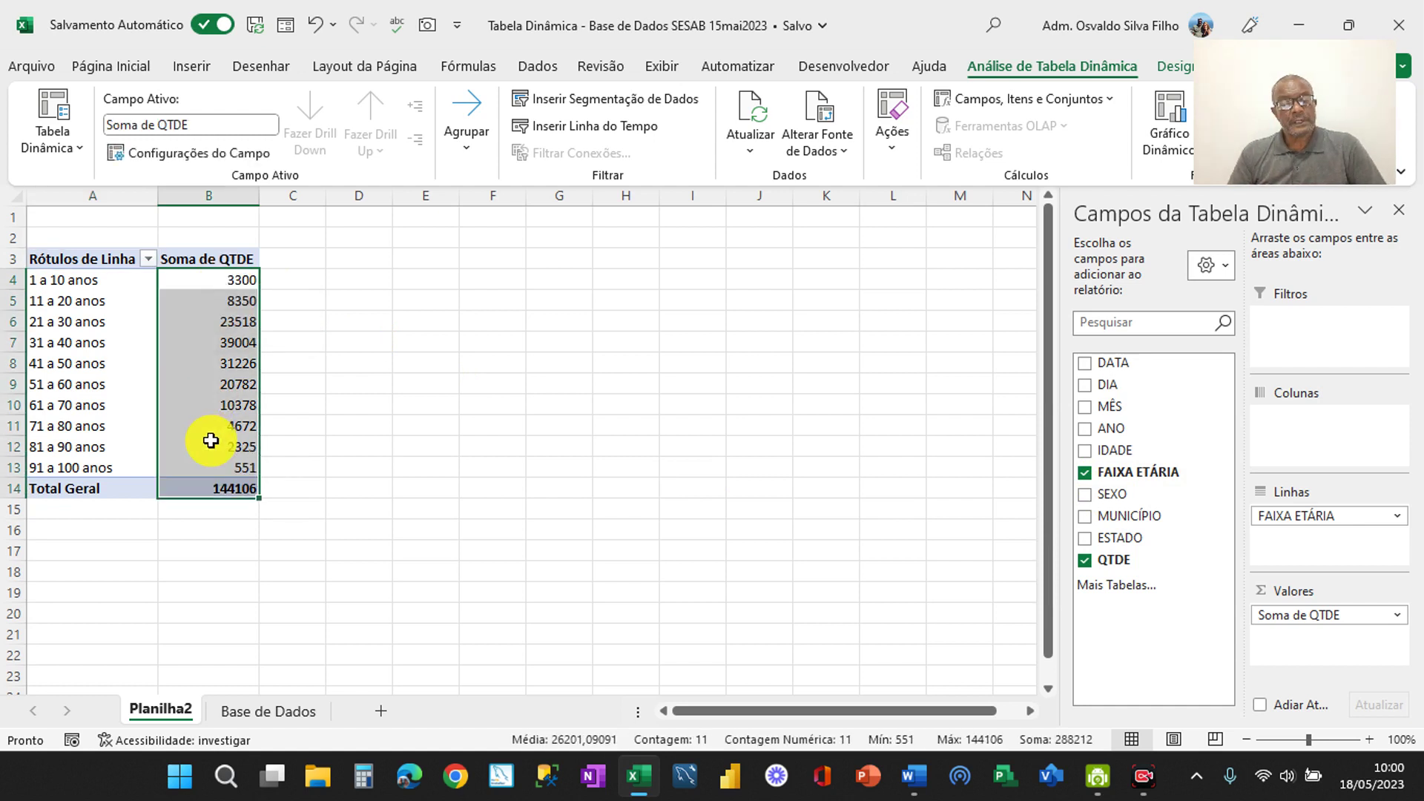
{"action": "left_click", "coordinate": [123, 65]}
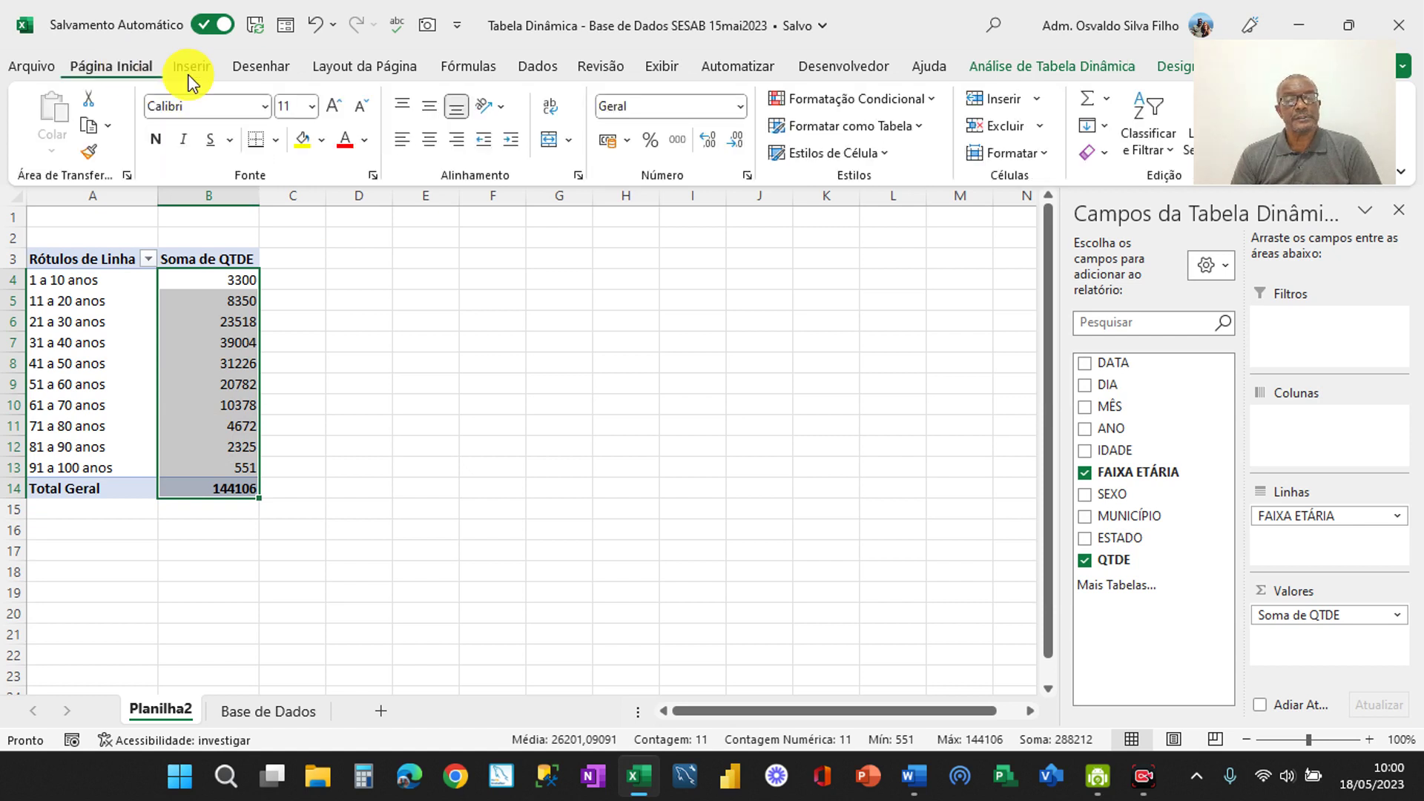
{"action": "left_click", "coordinate": [742, 104]}
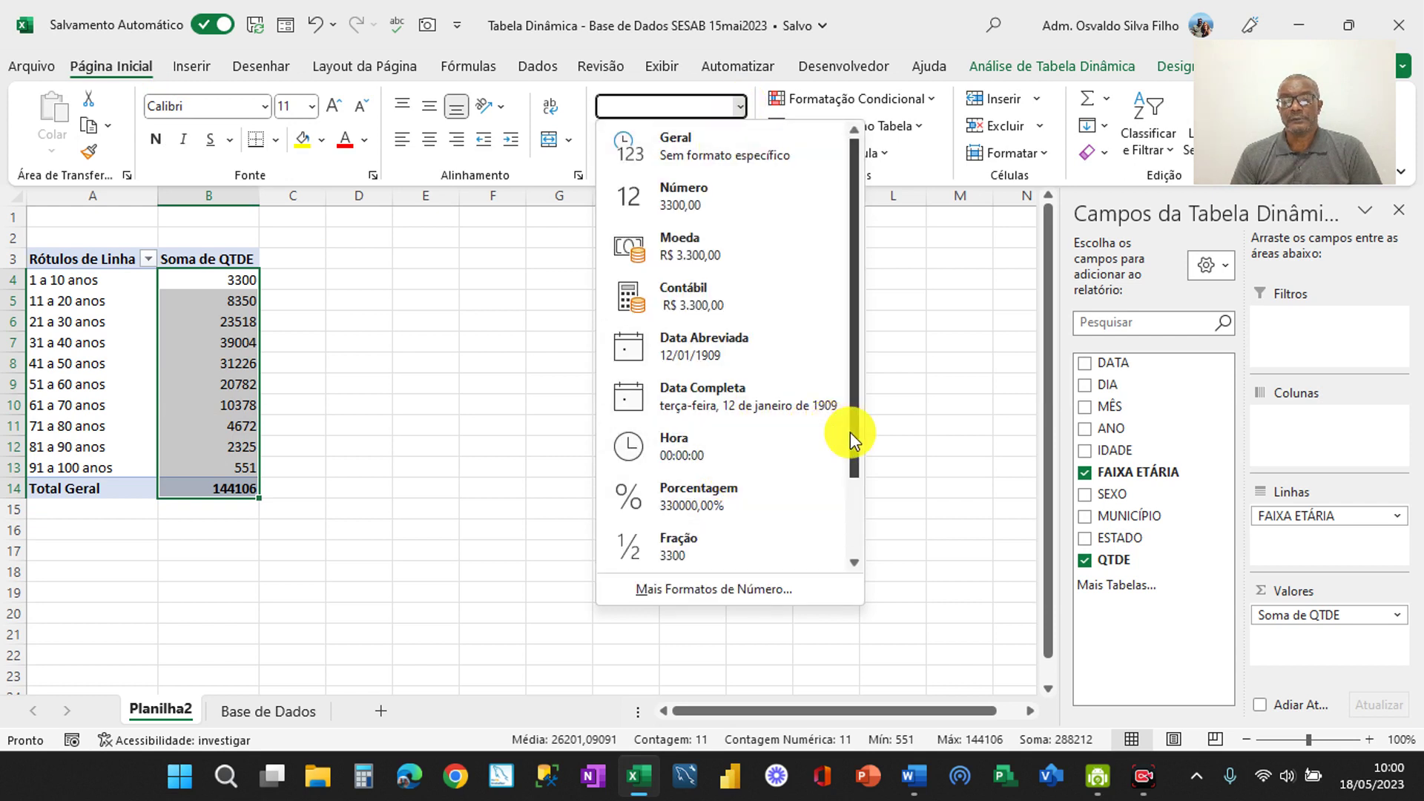
{"action": "left_click_drag", "start_coordinate": [850, 436], "coordinate": [849, 484]}
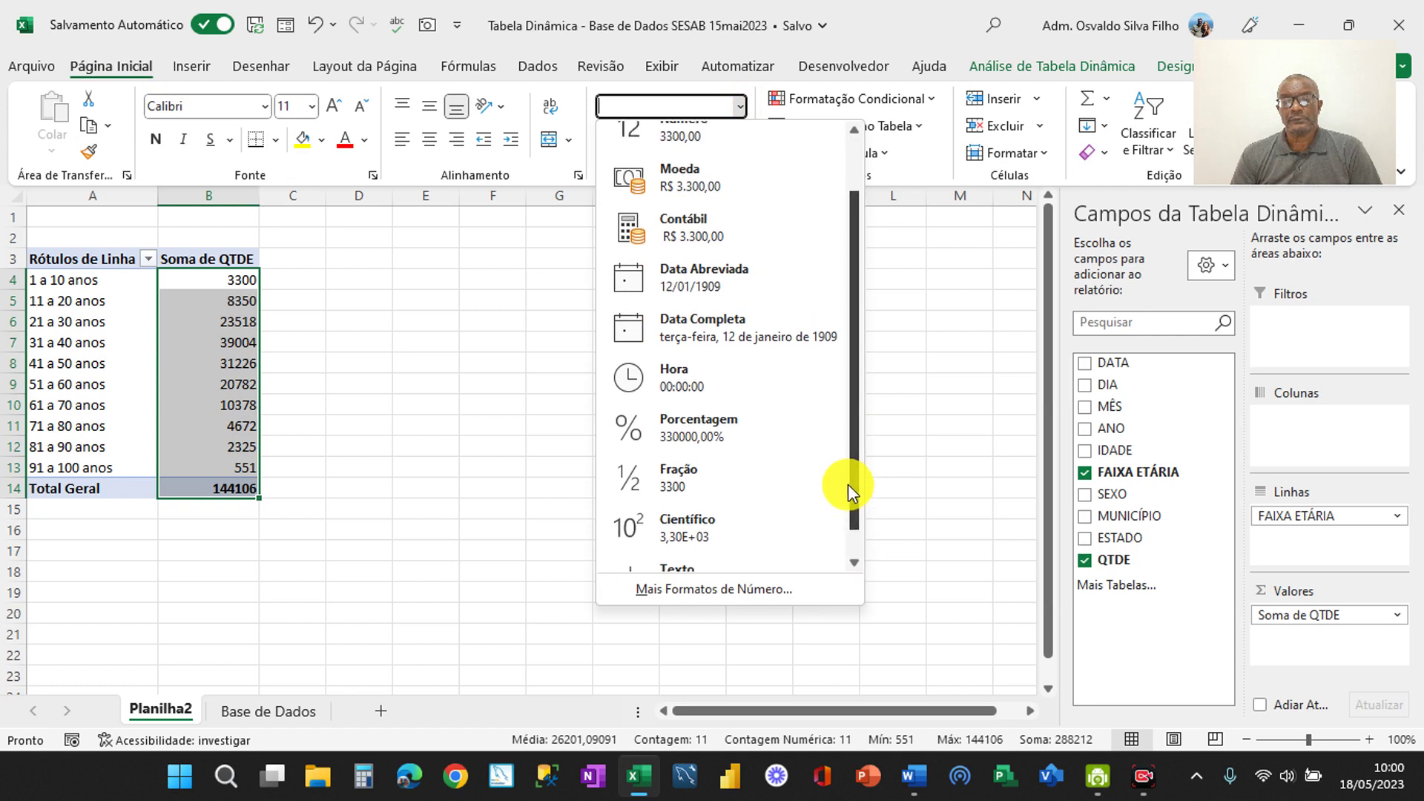
{"action": "left_click", "coordinate": [515, 391]}
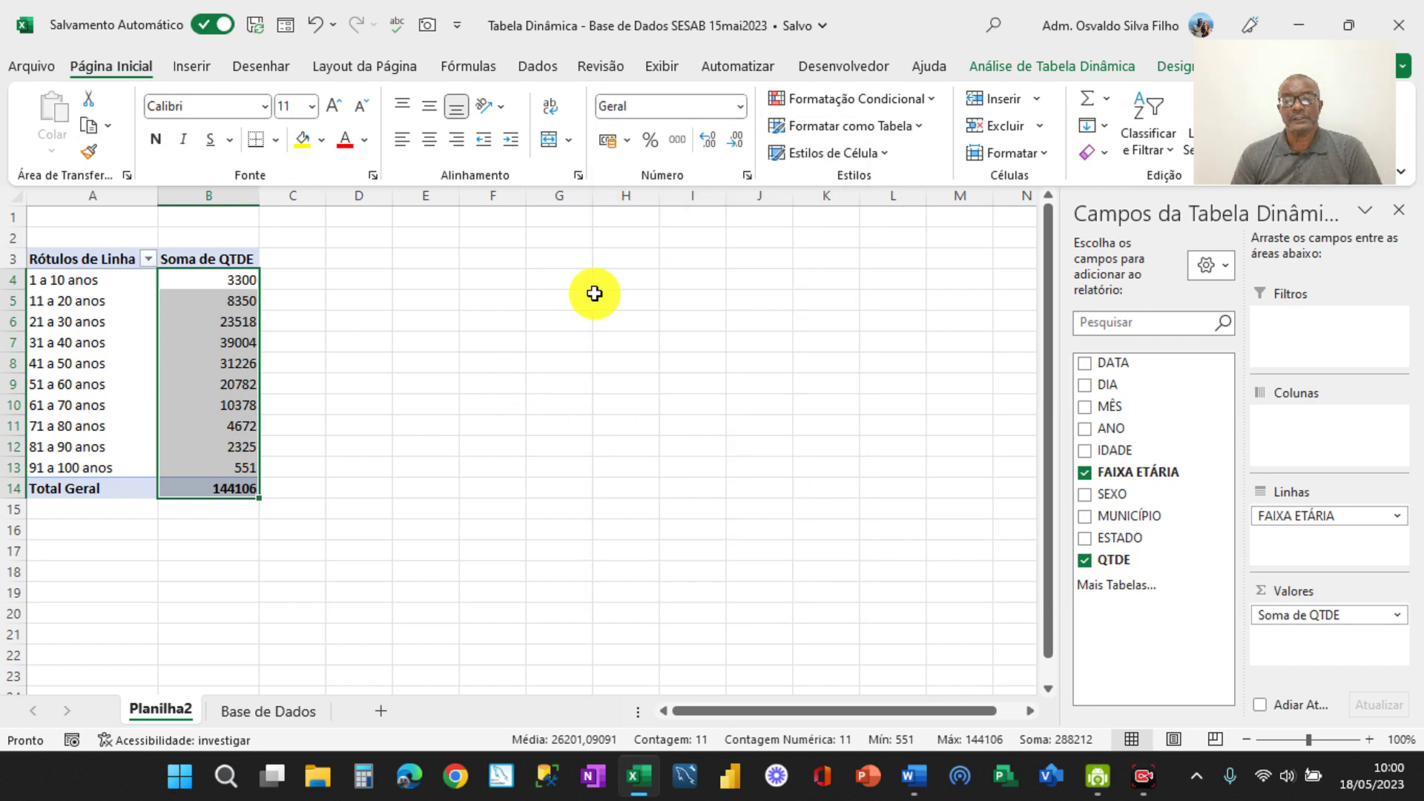
Apply the custom number format #.### to the selected pivot table values
{"action": "left_click", "coordinate": [745, 175]}
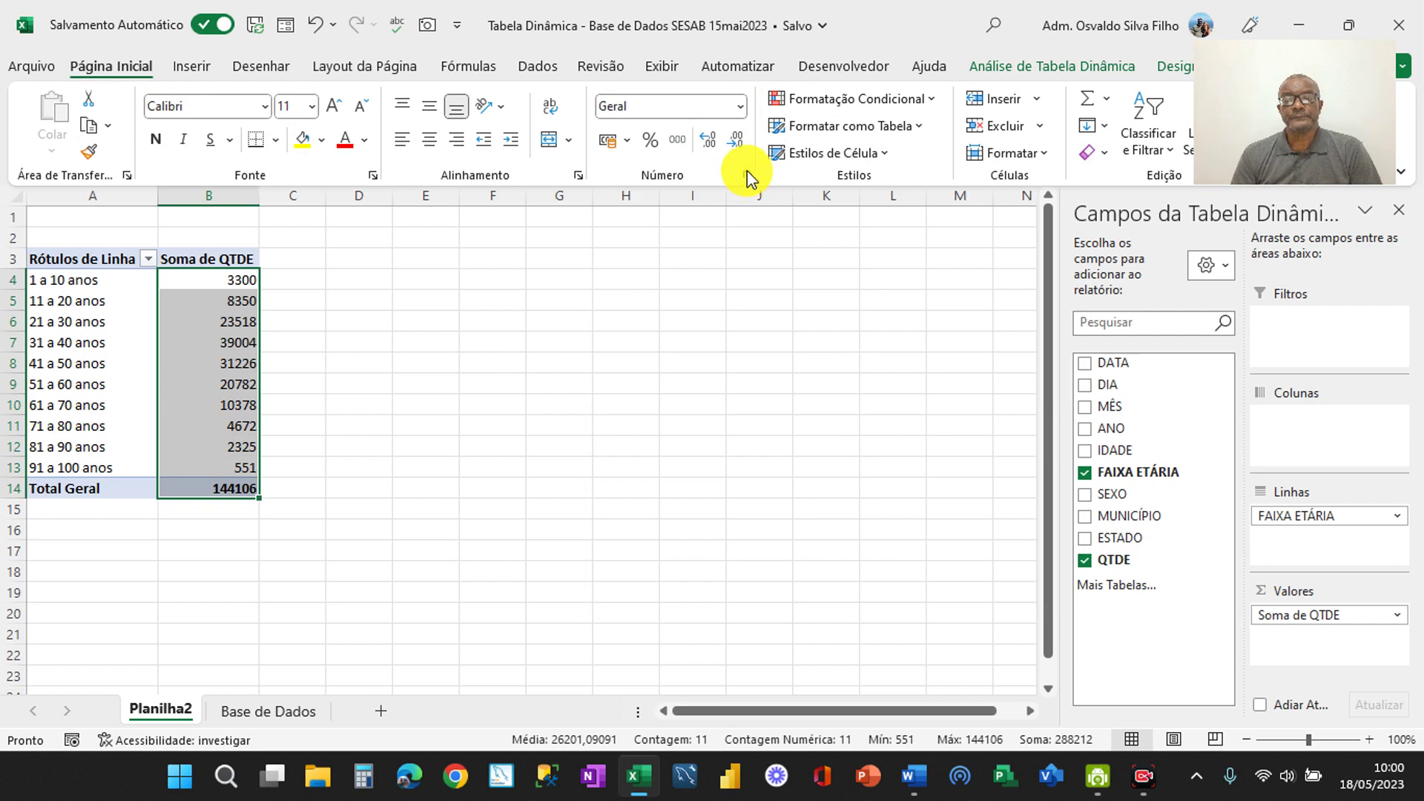
{"action": "left_click", "coordinate": [747, 173]}
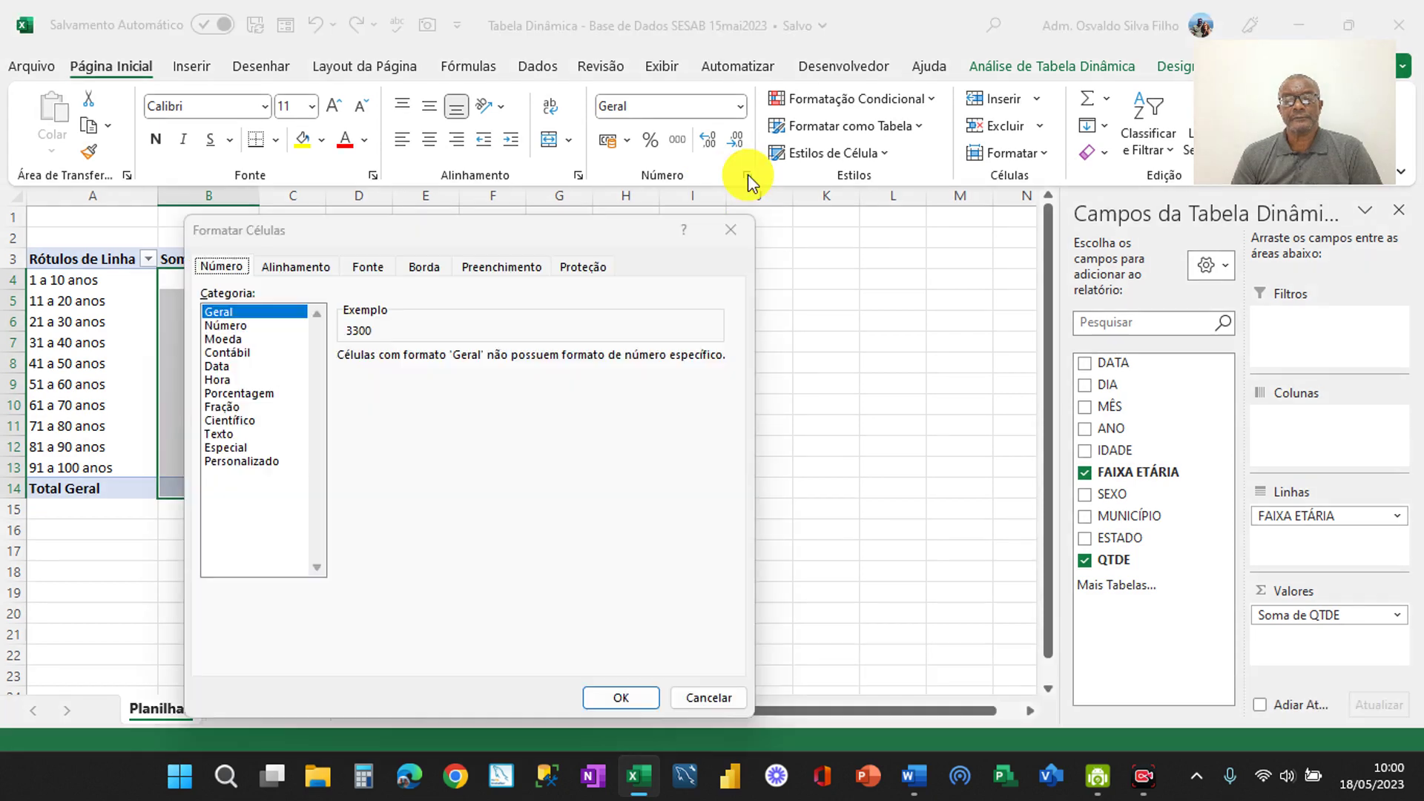
{"action": "left_click", "coordinate": [230, 461]}
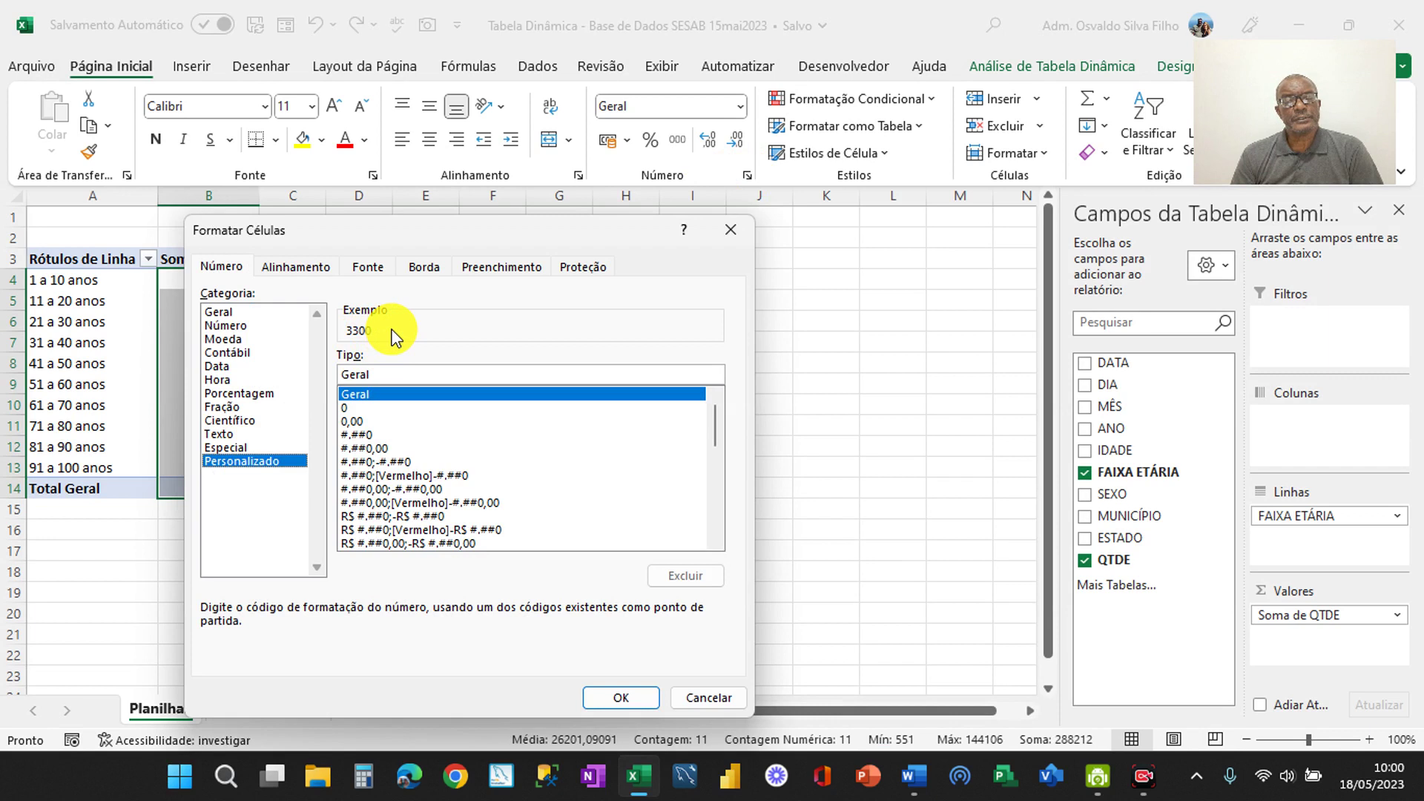
{"action": "left_click", "coordinate": [391, 369]}
{"action": "key", "text": "BackSpace"}
{"action": "key", "text": "BackSpace"}
{"action": "key", "text": "BackSpace"}
{"action": "key", "text": "BackSpace"}
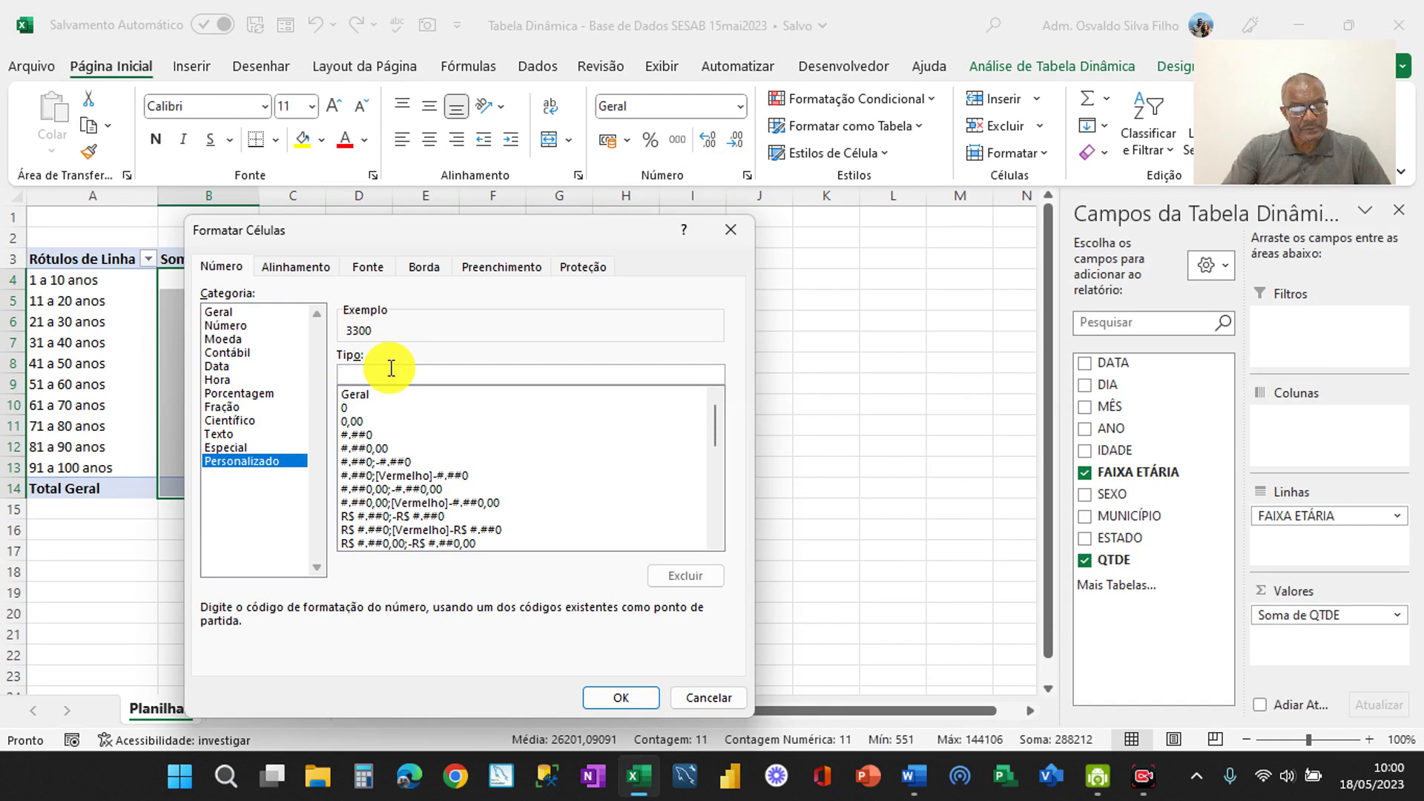
{"action": "type", "text": "#"}
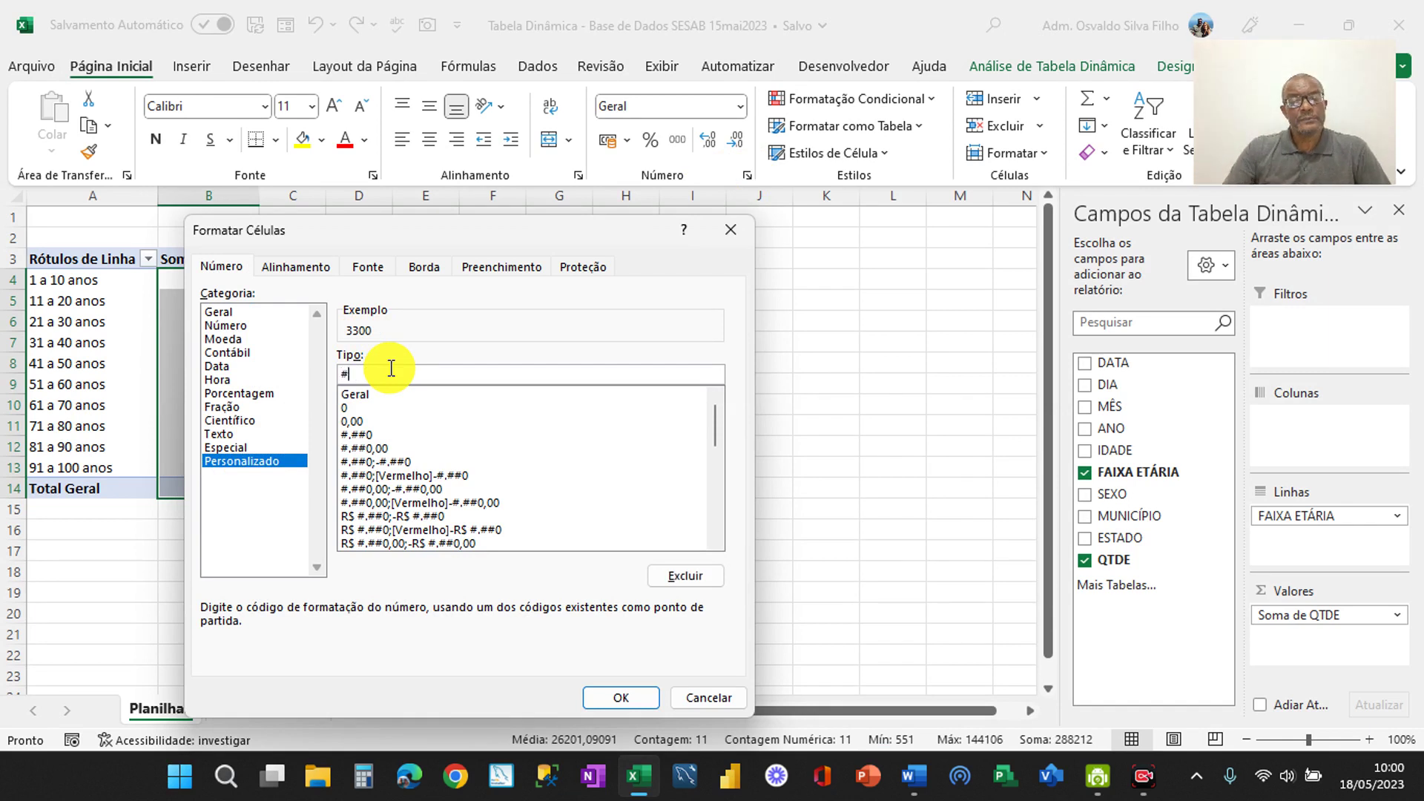
{"action": "type", "text": "."}
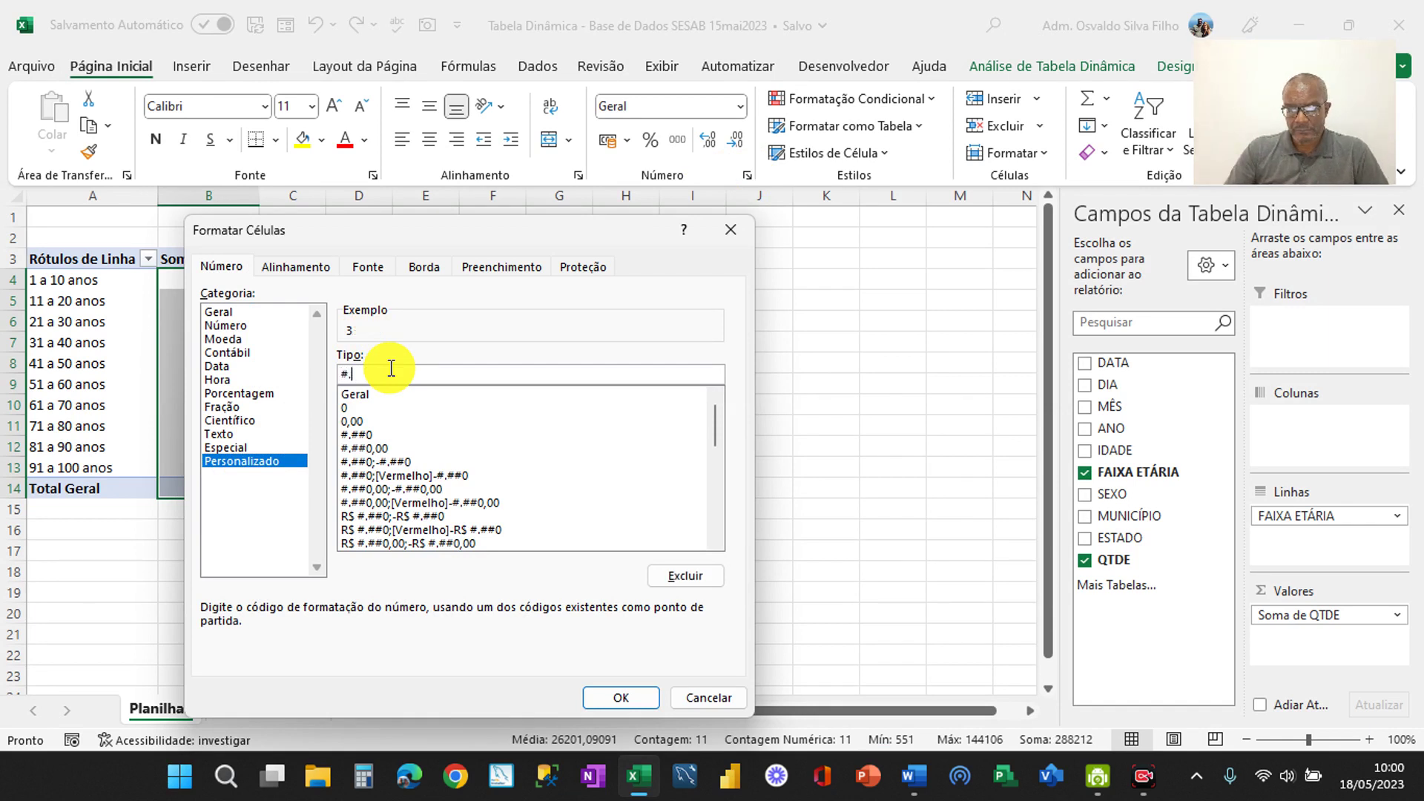
{"action": "type", "text": "##"}
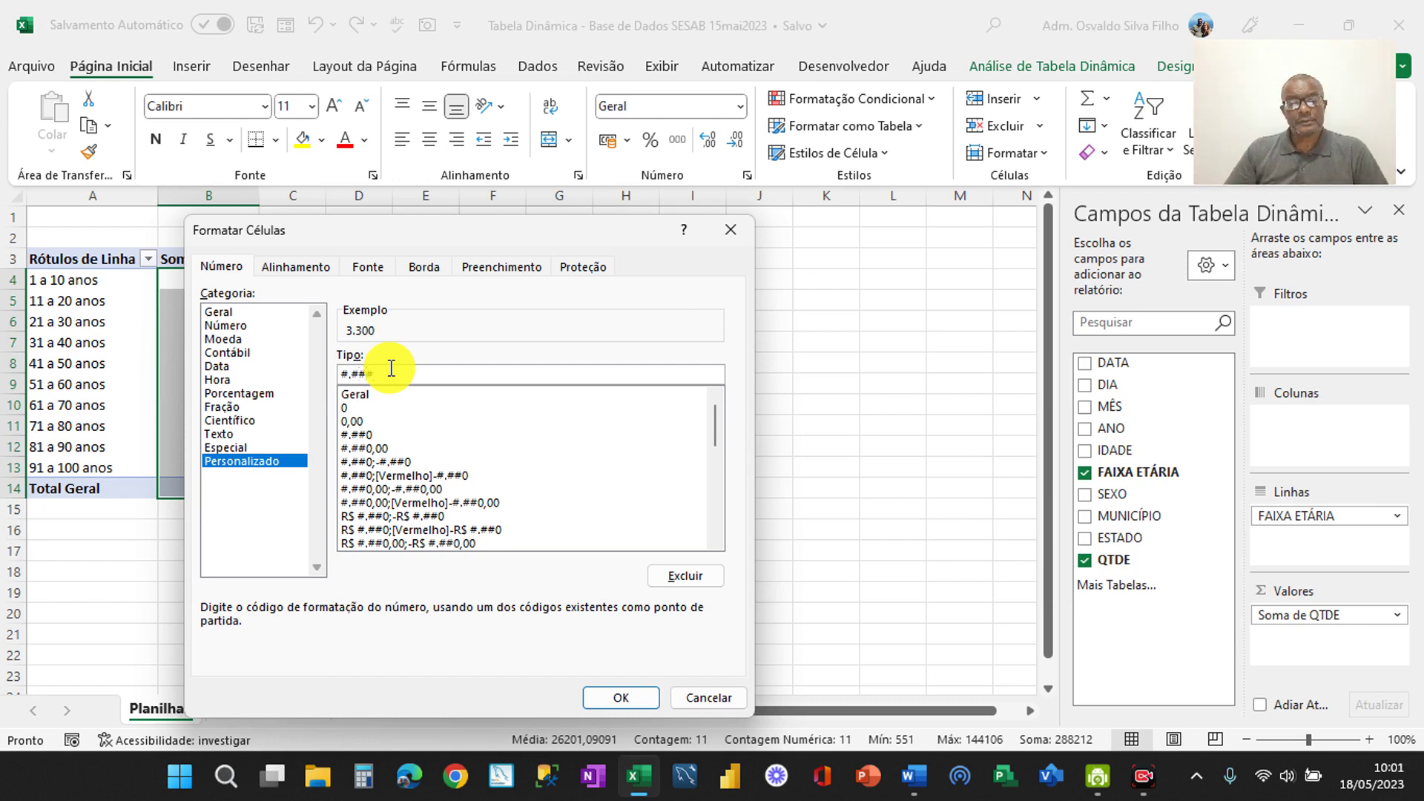
{"action": "key", "text": "Return"}
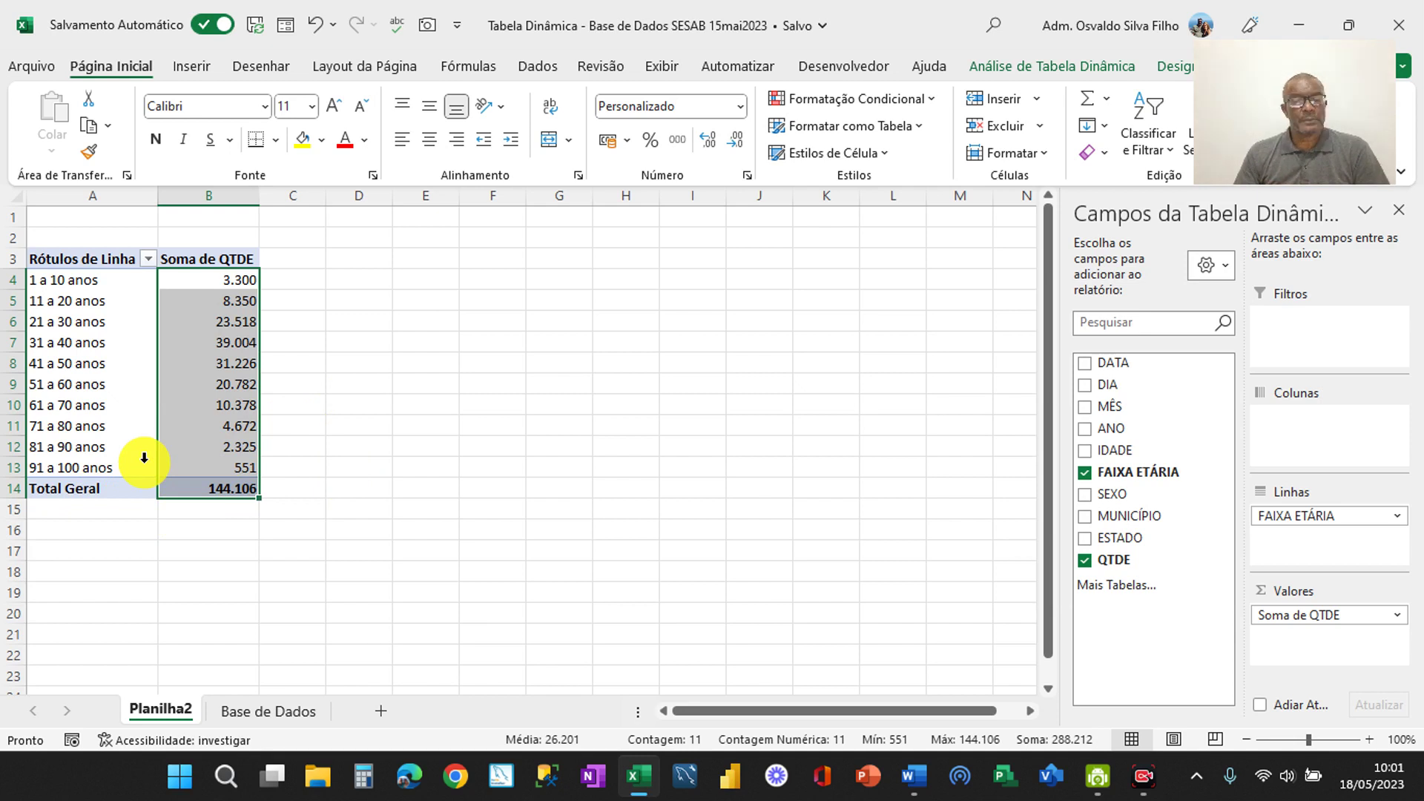
Rename the pivot table's row labels header in A3 as Faixa Etária
{"action": "double_click", "coordinate": [80, 261]}
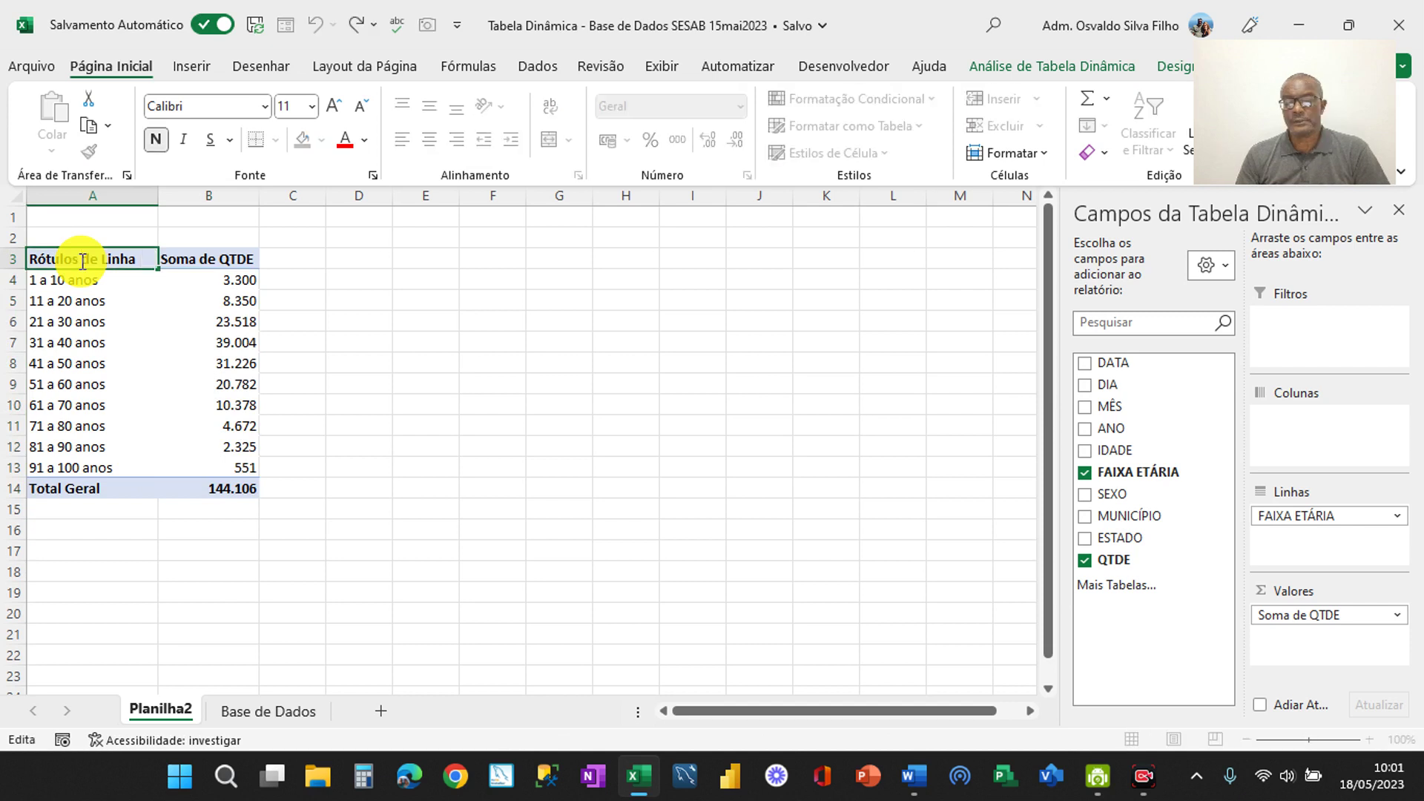
{"action": "double_click", "coordinate": [126, 255]}
{"action": "left_click", "coordinate": [140, 256]}
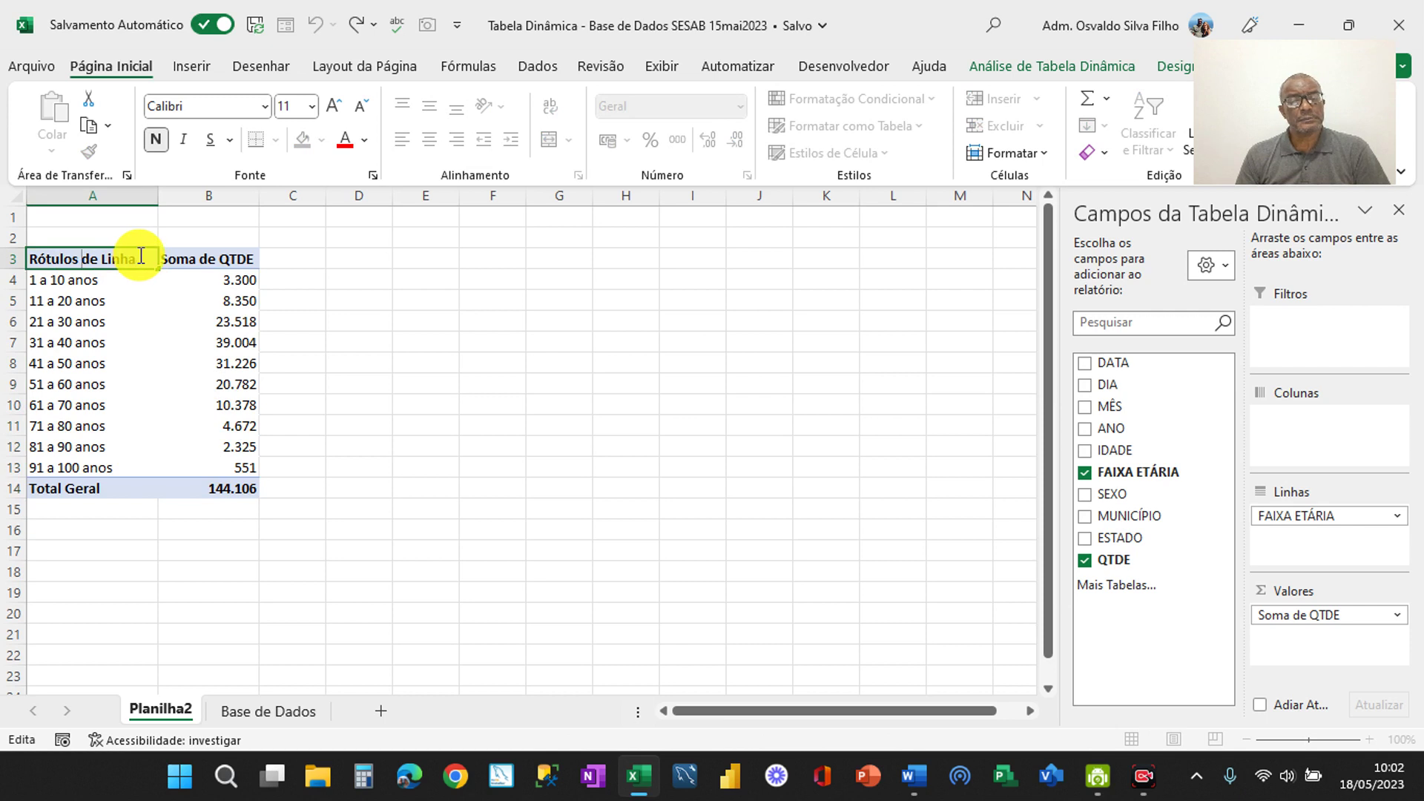
{"action": "left_click_drag", "start_coordinate": [140, 256], "coordinate": [15, 256]}
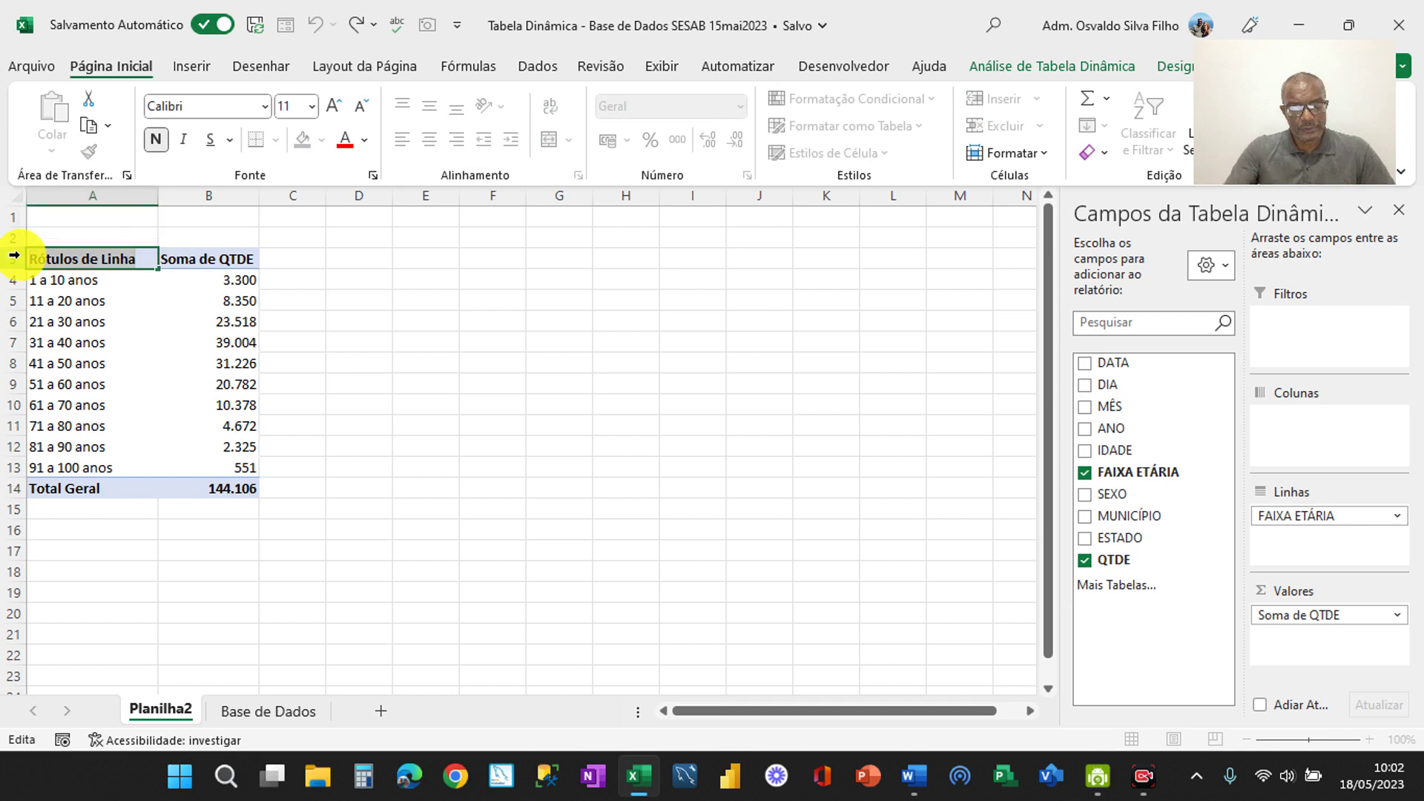
{"action": "type", "text": "Faixa "}
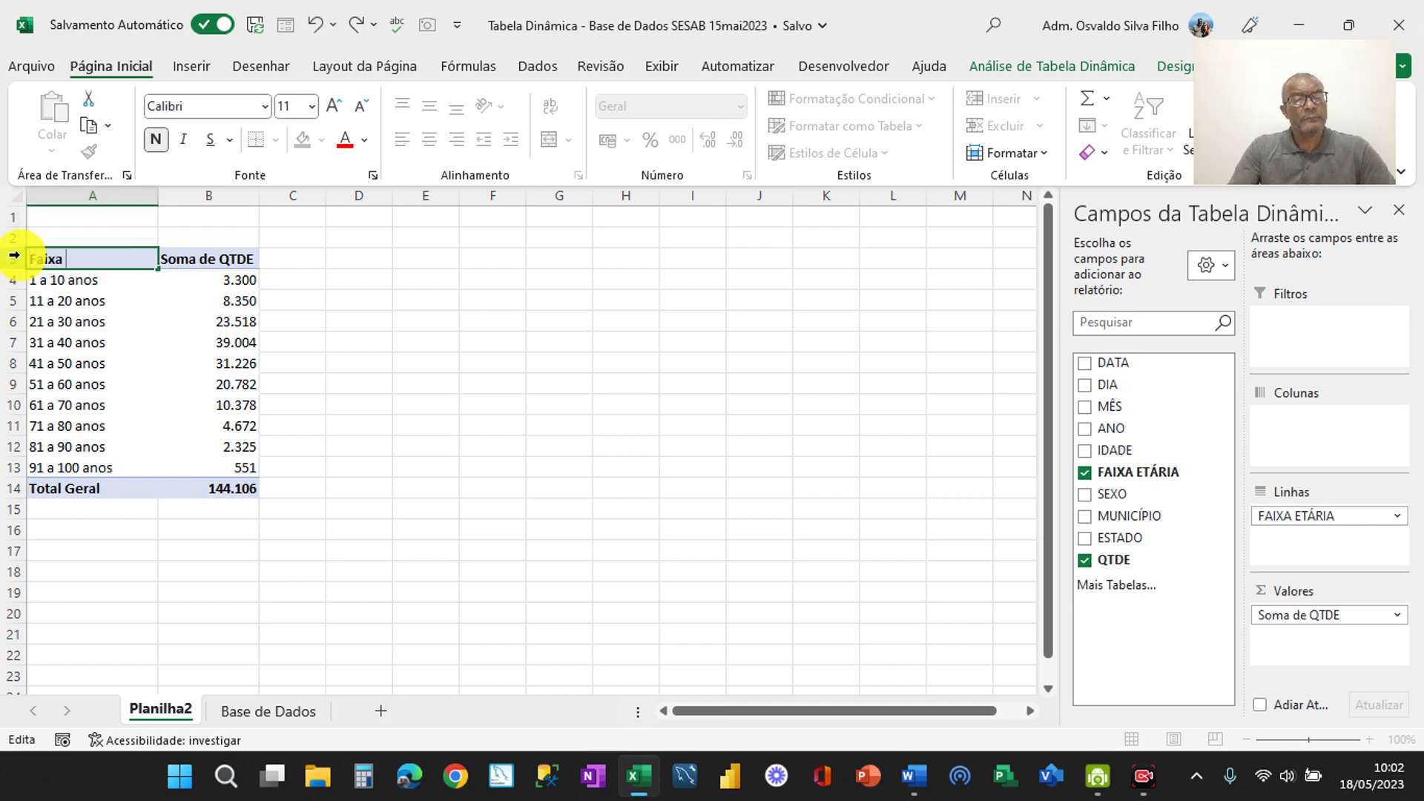
{"action": "type", "text": "Et"}
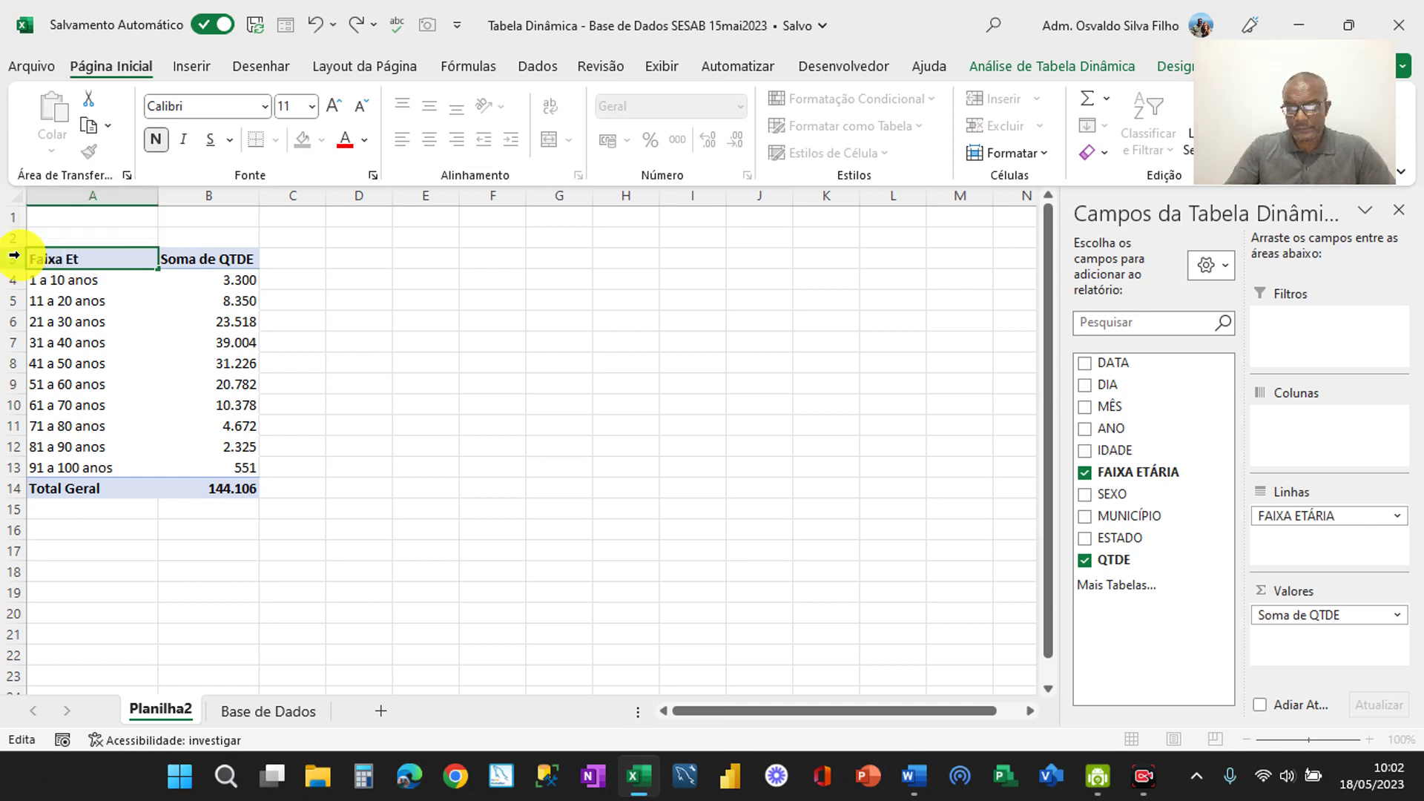
{"action": "type", "text": "ária"}
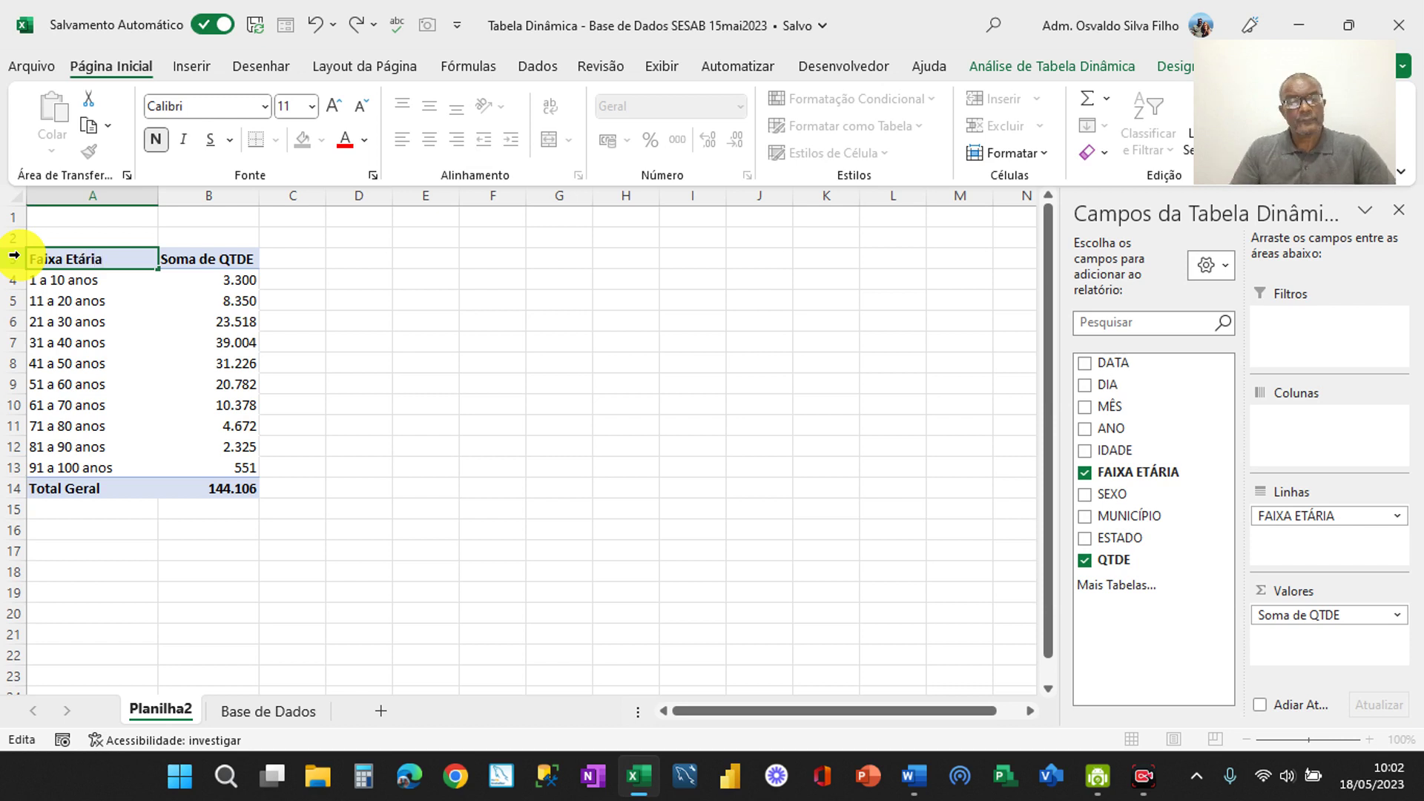
{"action": "key", "text": "Tab"}
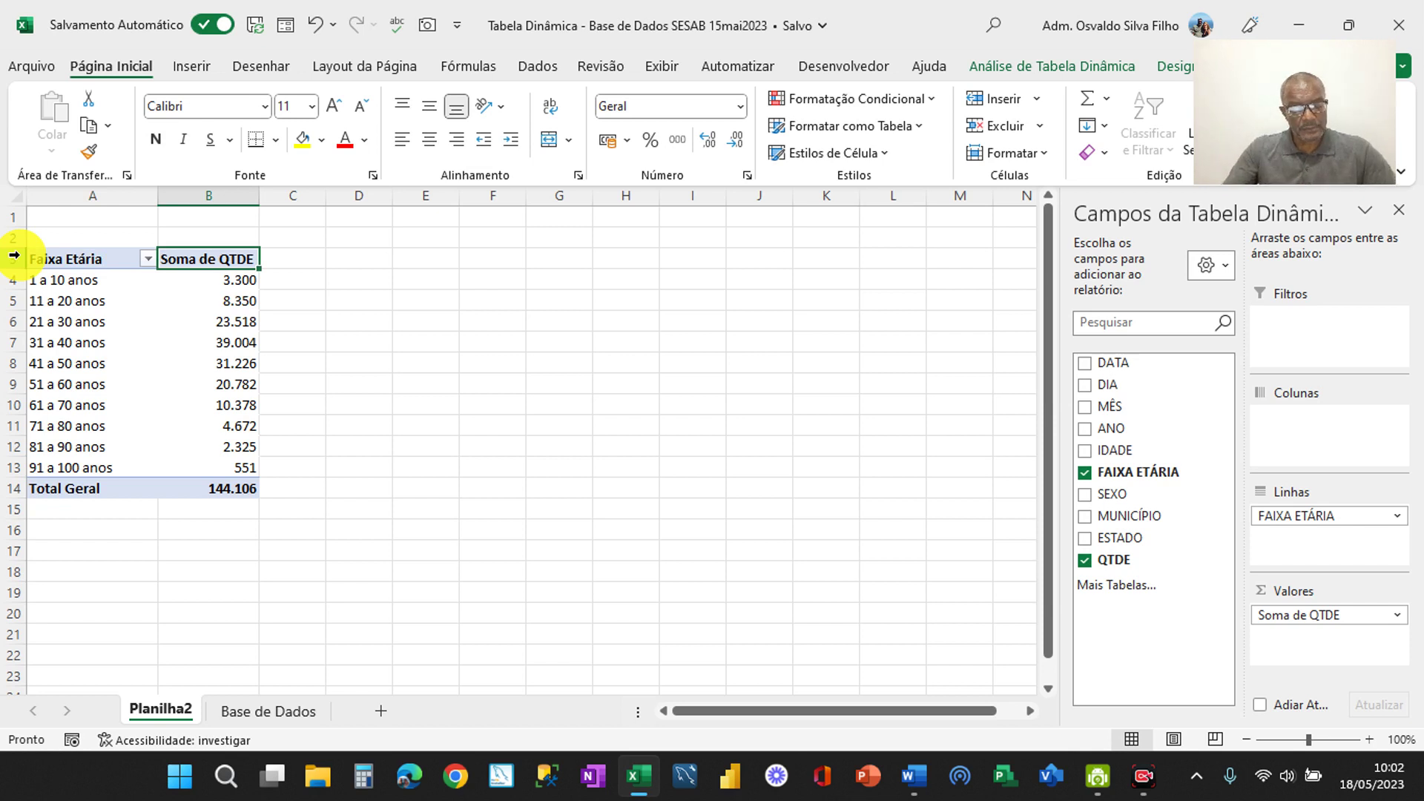
Try to rename the values column header in B3 as QTDE, and clear the entry
{"action": "type", "text": "QTDE"}
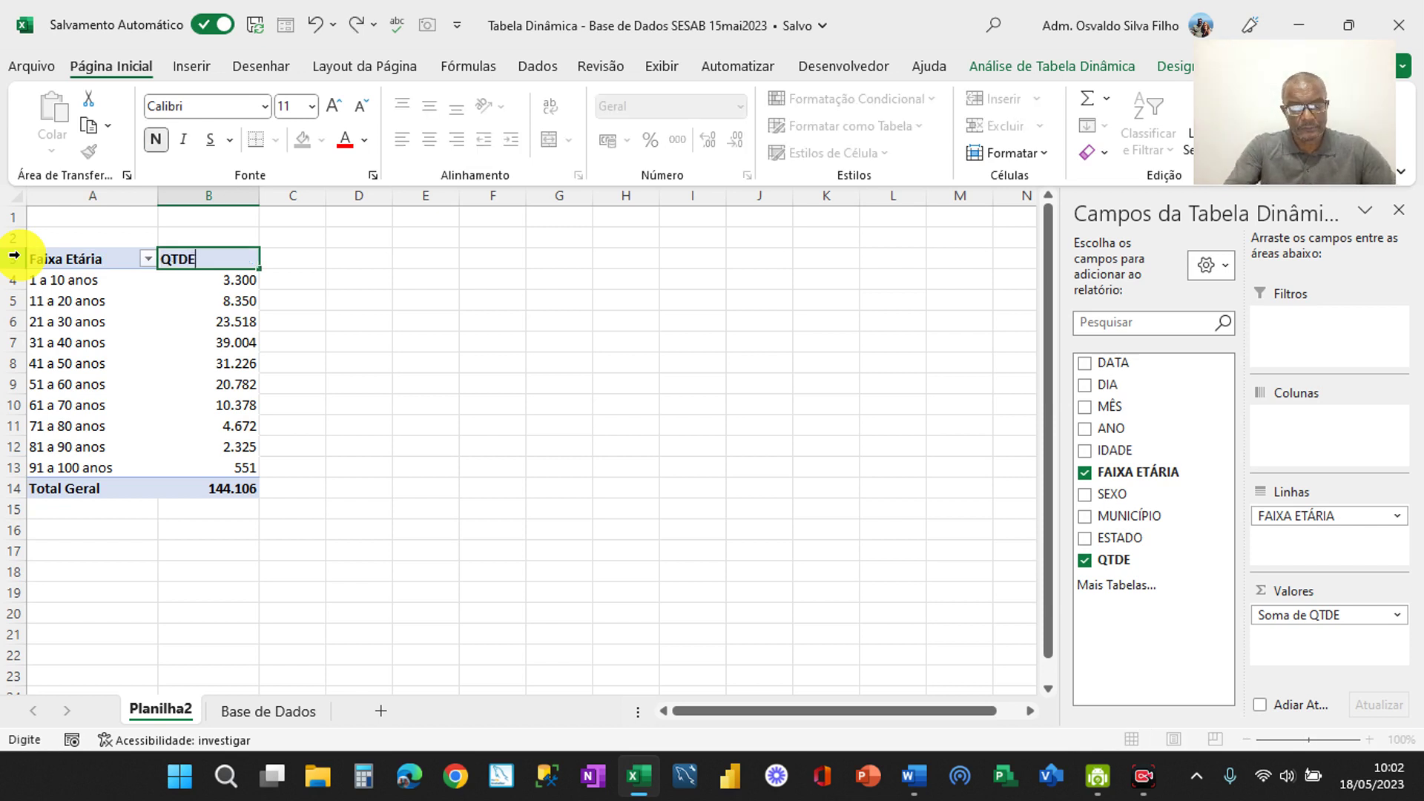
{"action": "key", "text": "Return"}
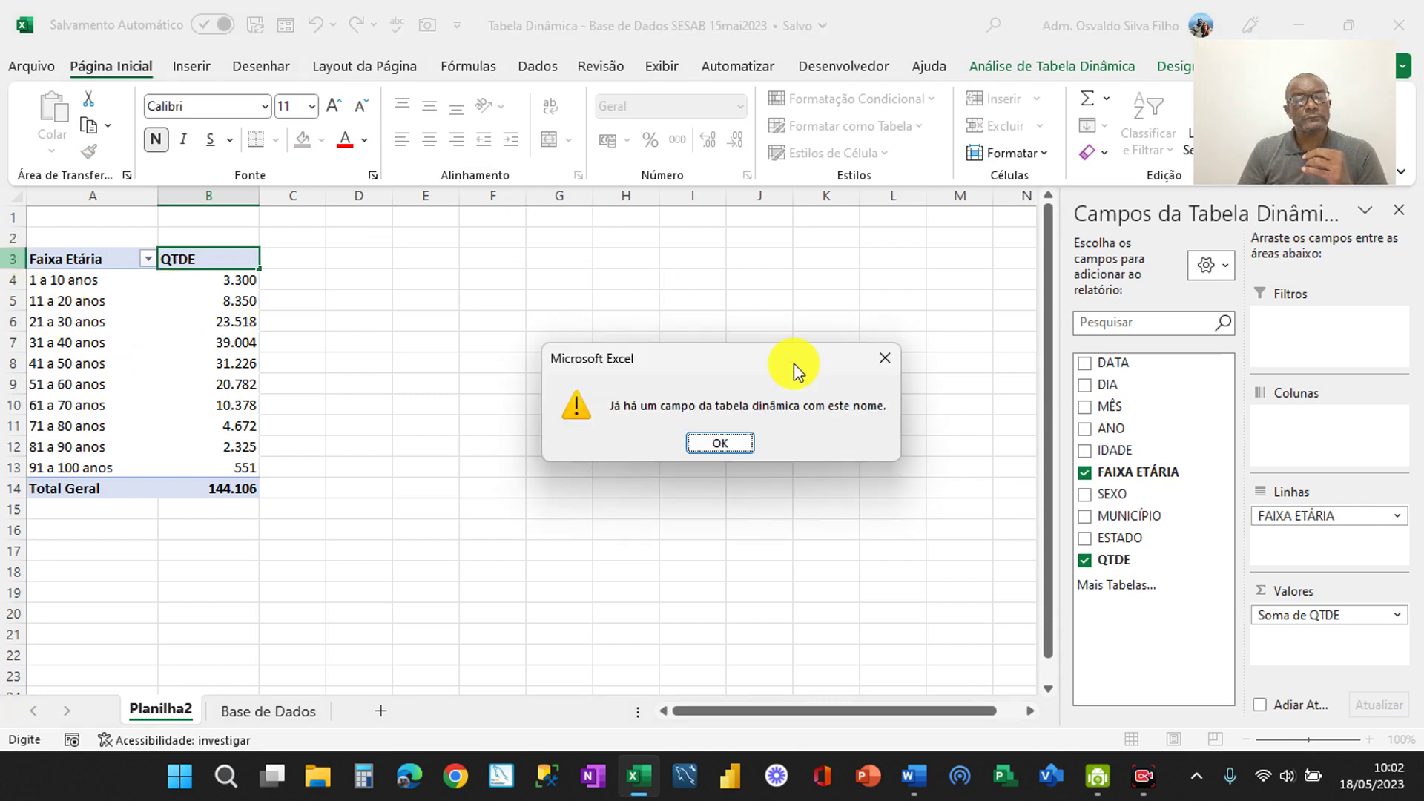
{"action": "left_click", "coordinate": [724, 442]}
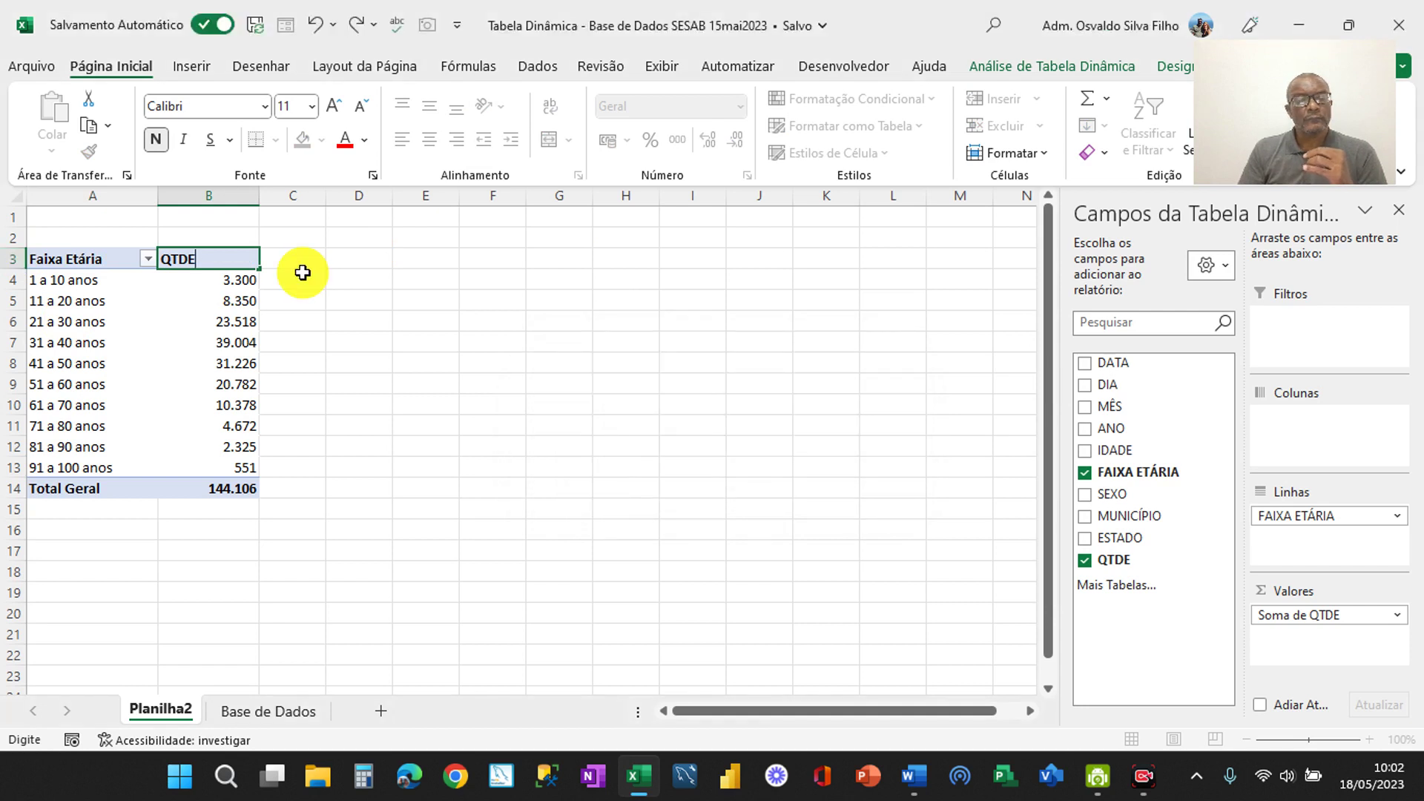
{"action": "key", "text": "BackSpace"}
{"action": "key", "text": "BackSpace"}
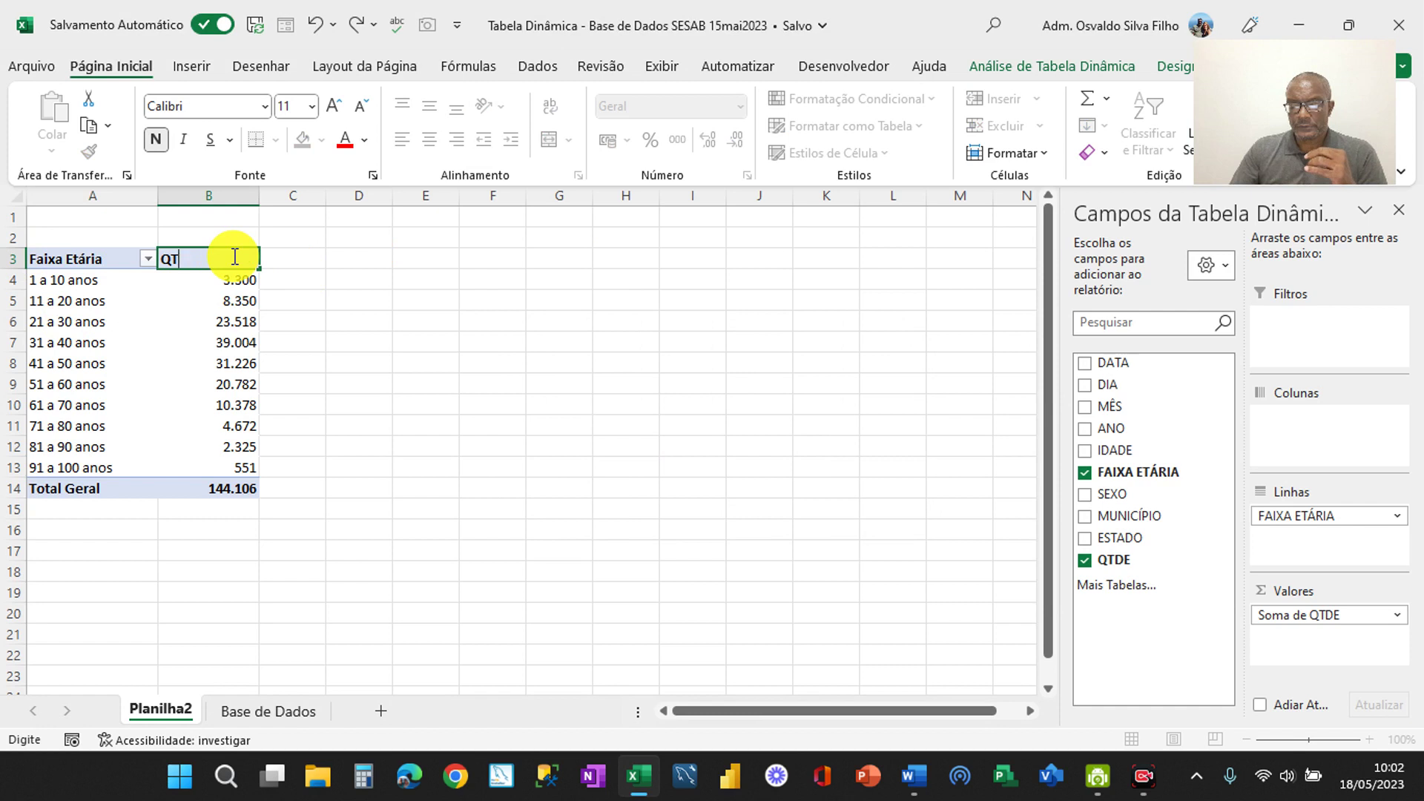
{"action": "key", "text": "BackSpace"}
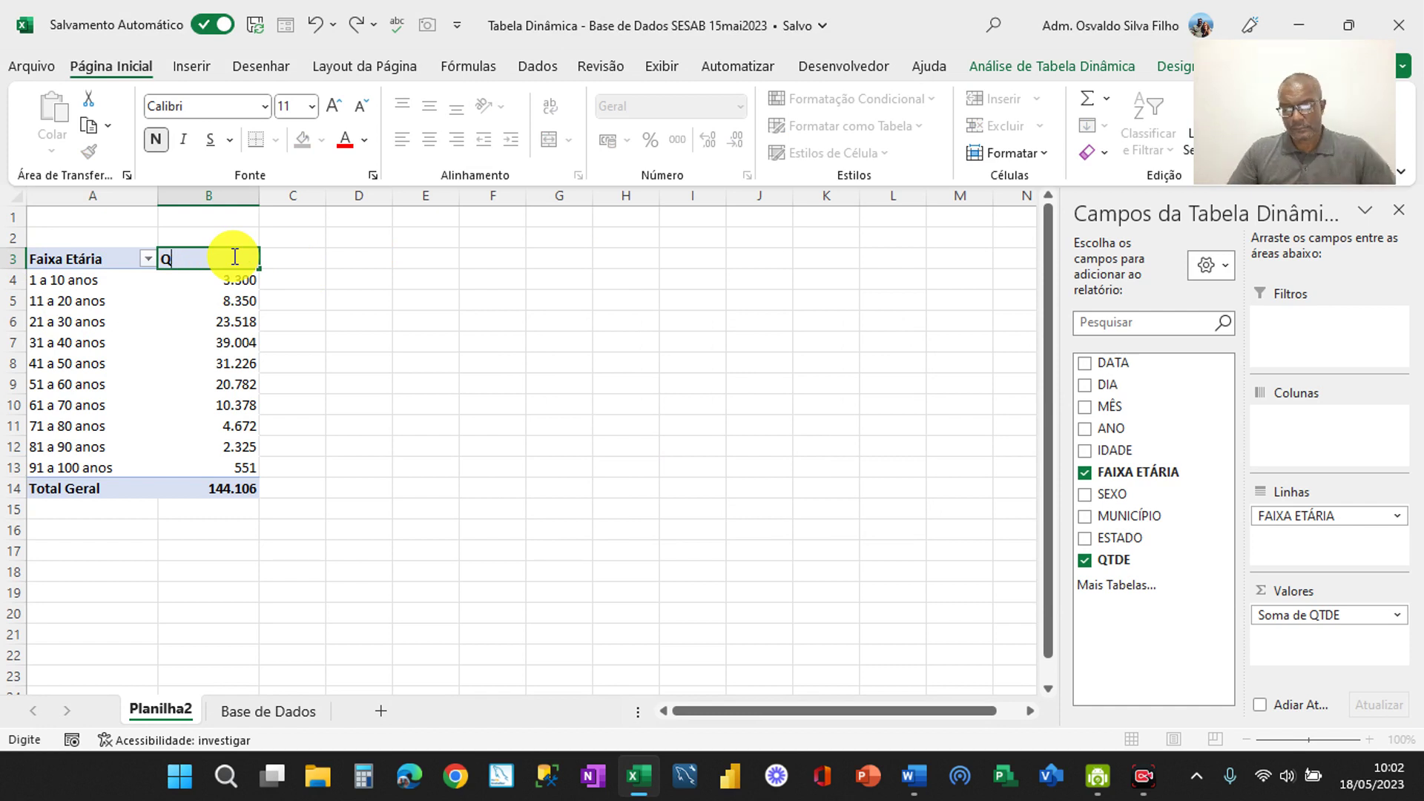
{"action": "key", "text": "BackSpace"}
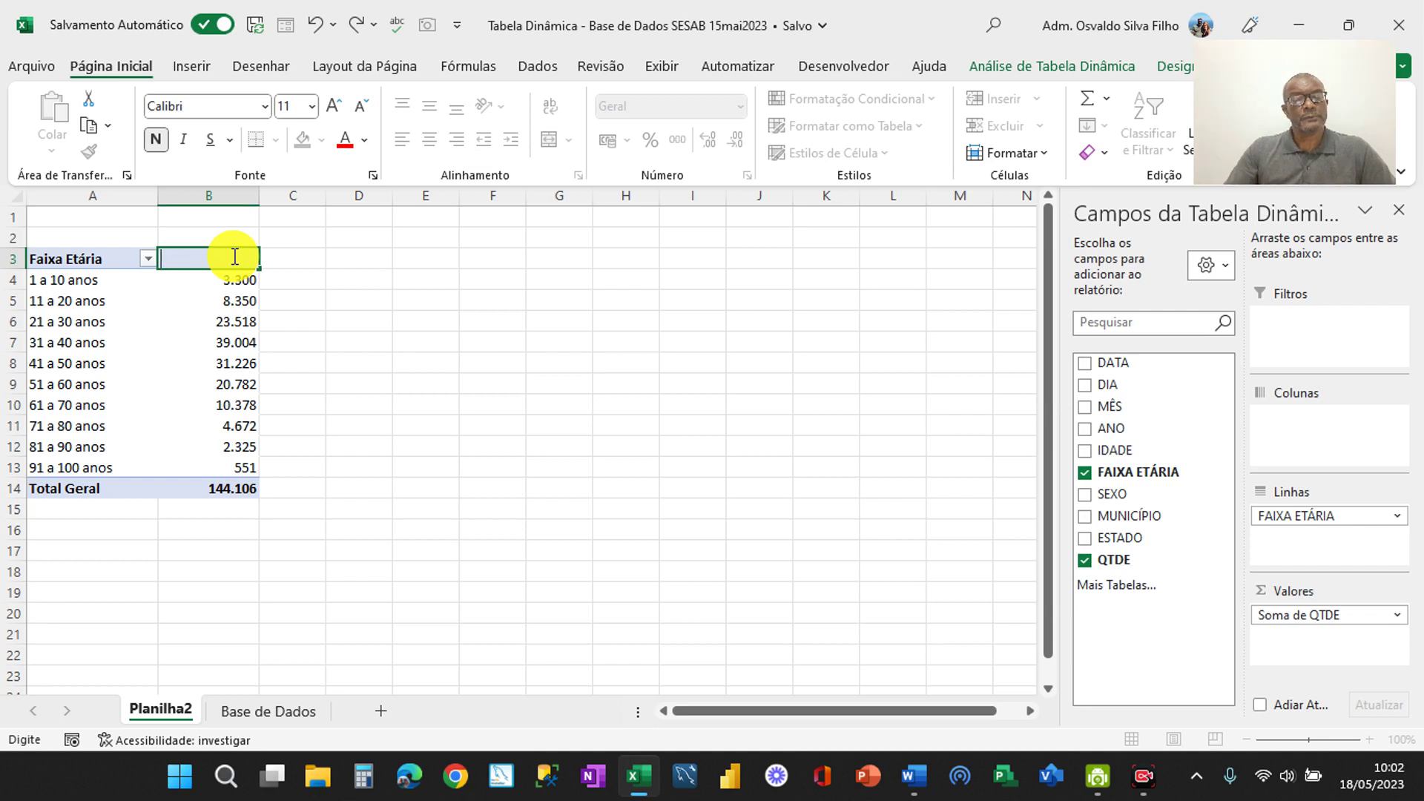
Write Nº de Casos as the values column header in B3, correcting the capitalization of "de"
{"action": "type", "text": "N"}
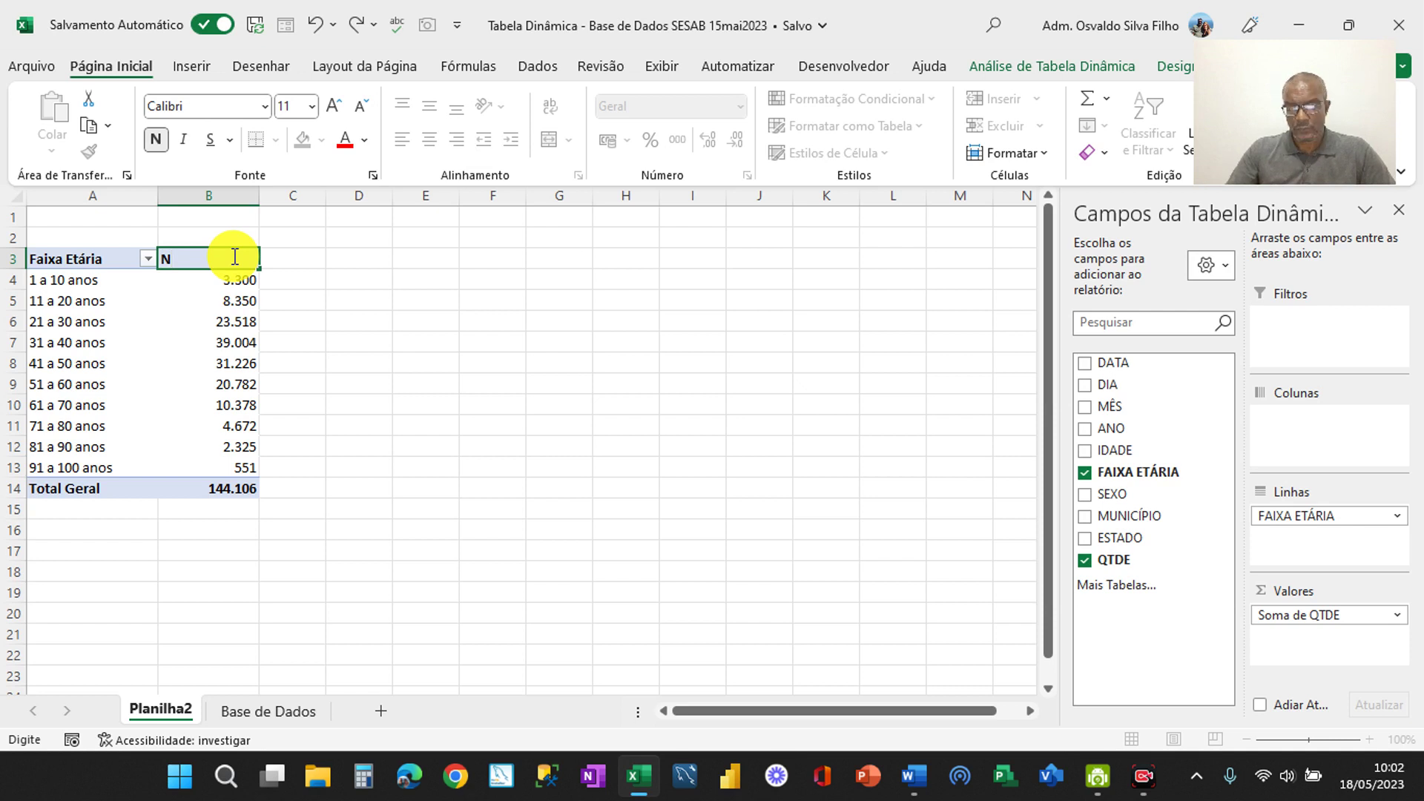
{"action": "type", "text": "º"}
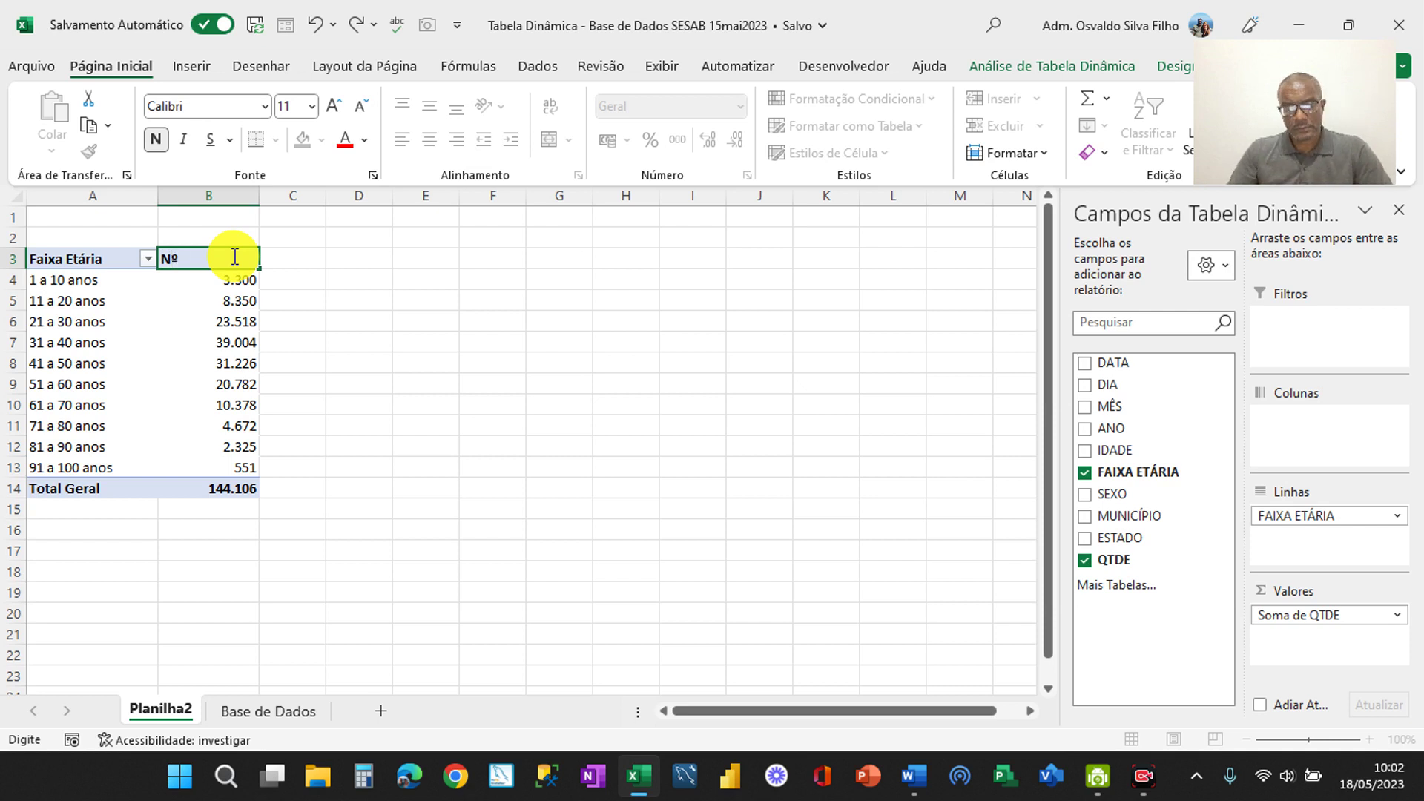
{"action": "type", "text": " DE C"}
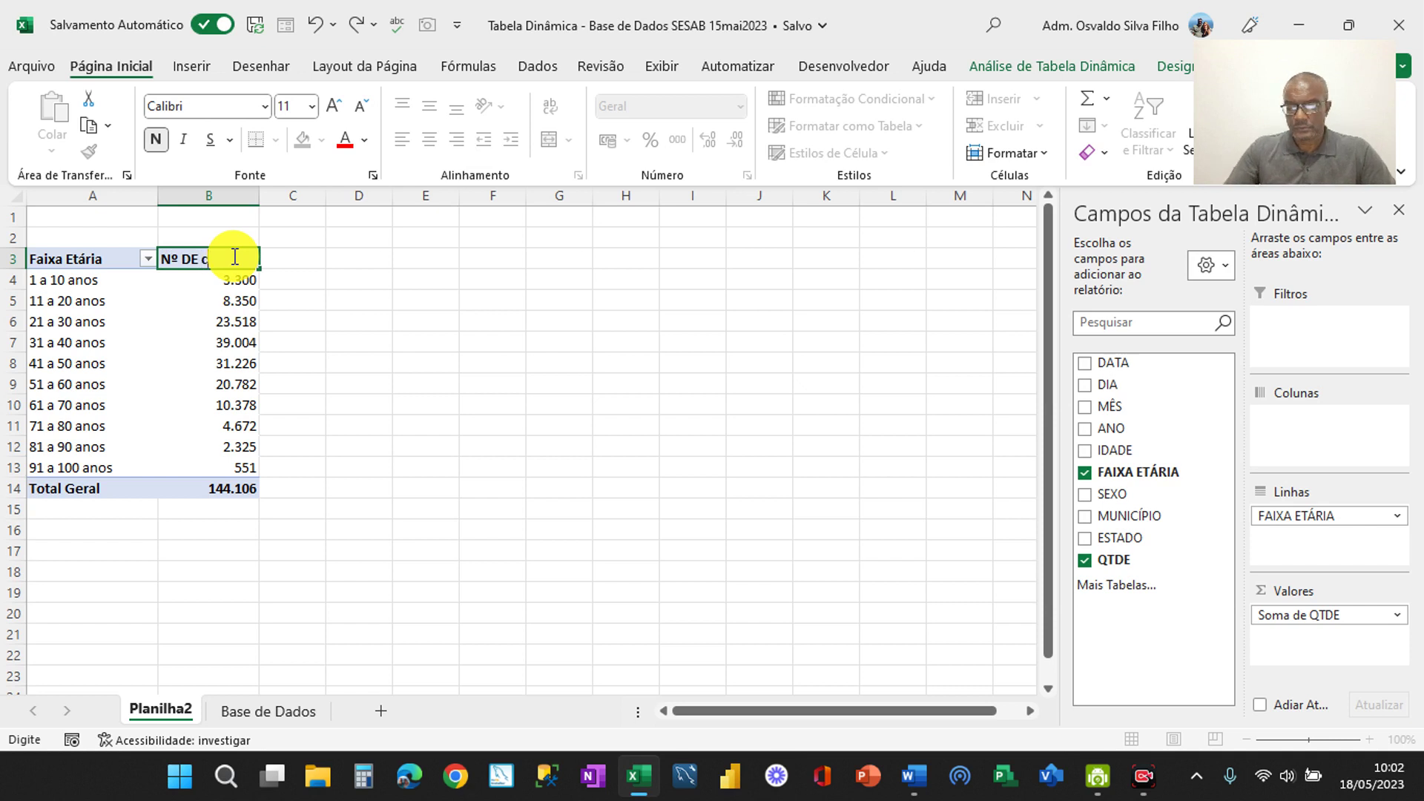
{"action": "key", "text": "BackSpace"}
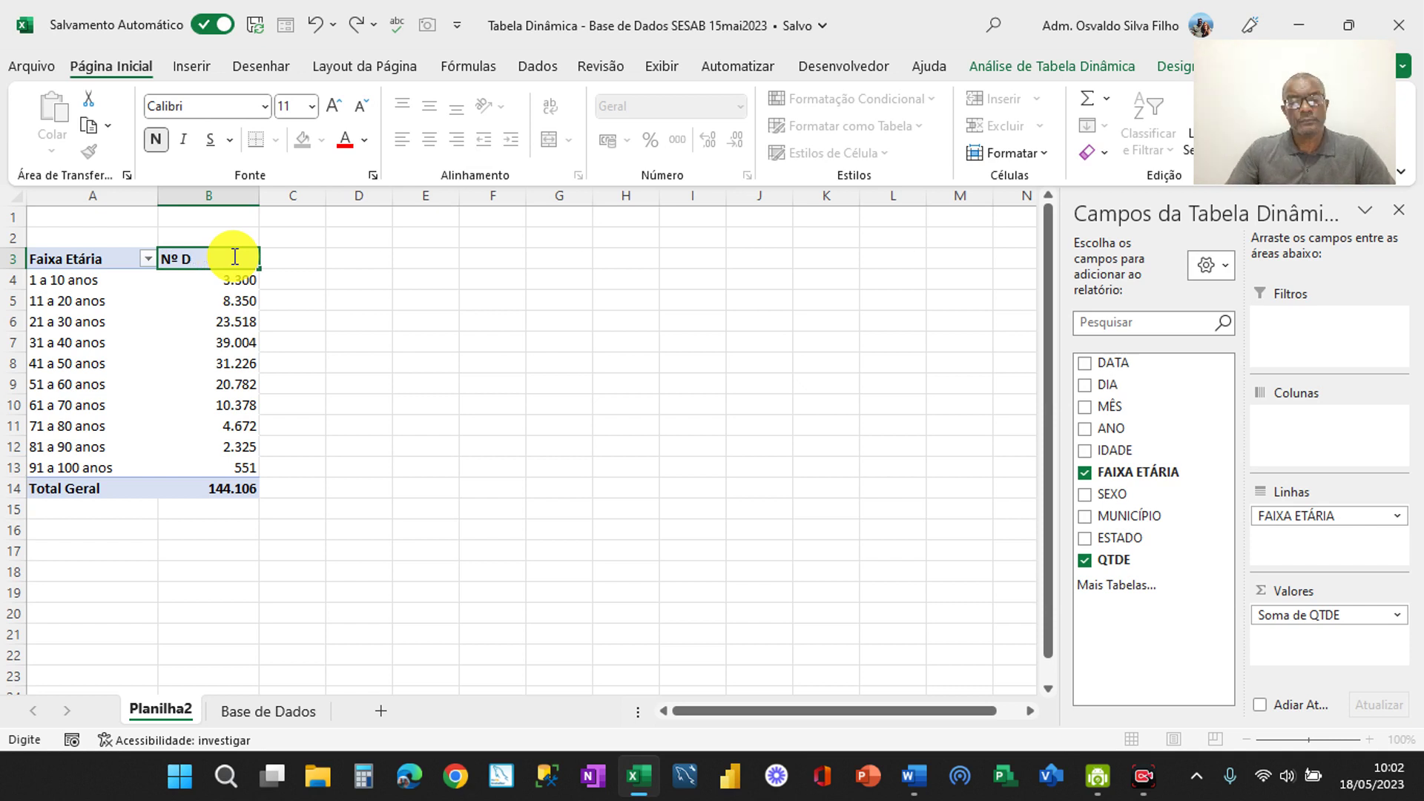
{"action": "key", "text": "BackSpace"}
{"action": "key", "text": "BackSpace"}
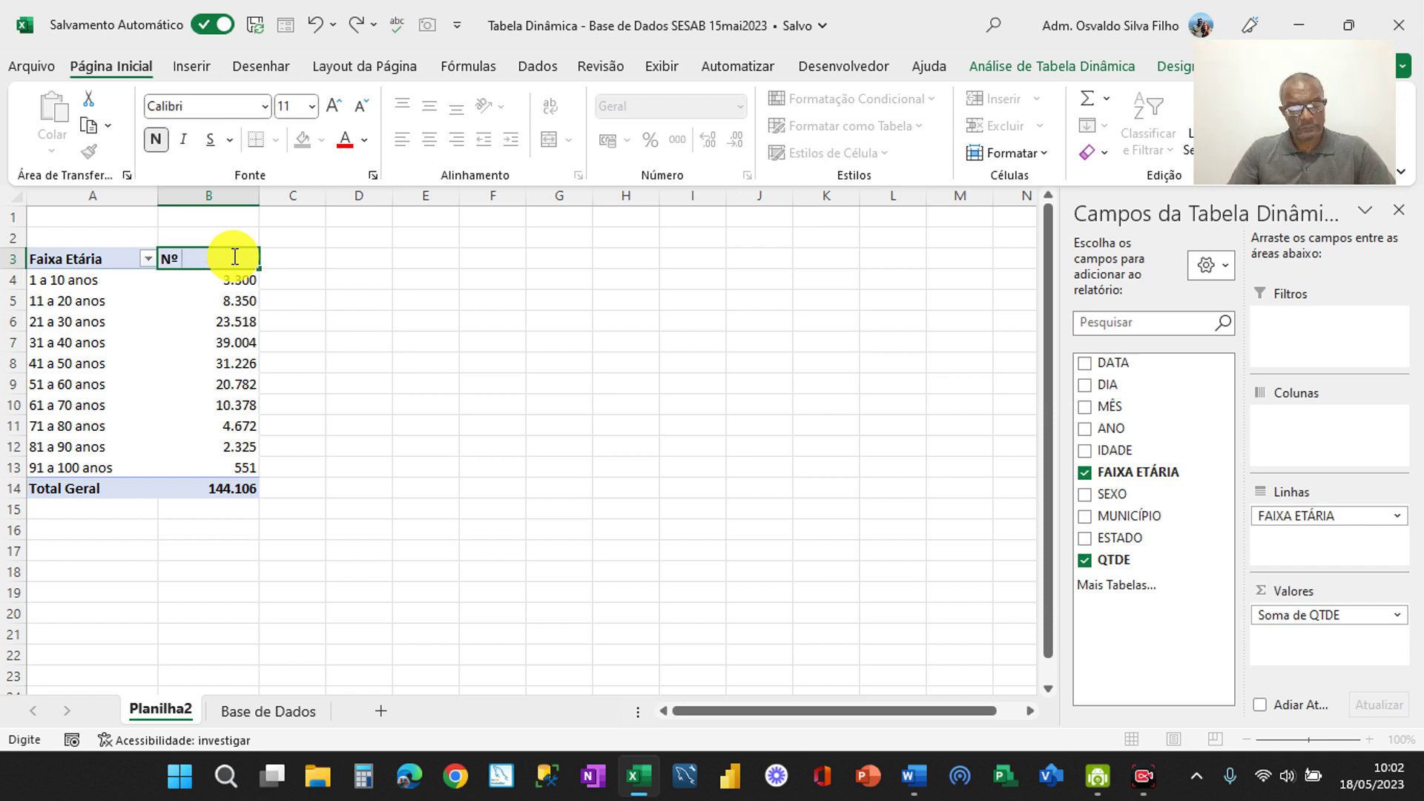
{"action": "type", "text": "de Ca"}
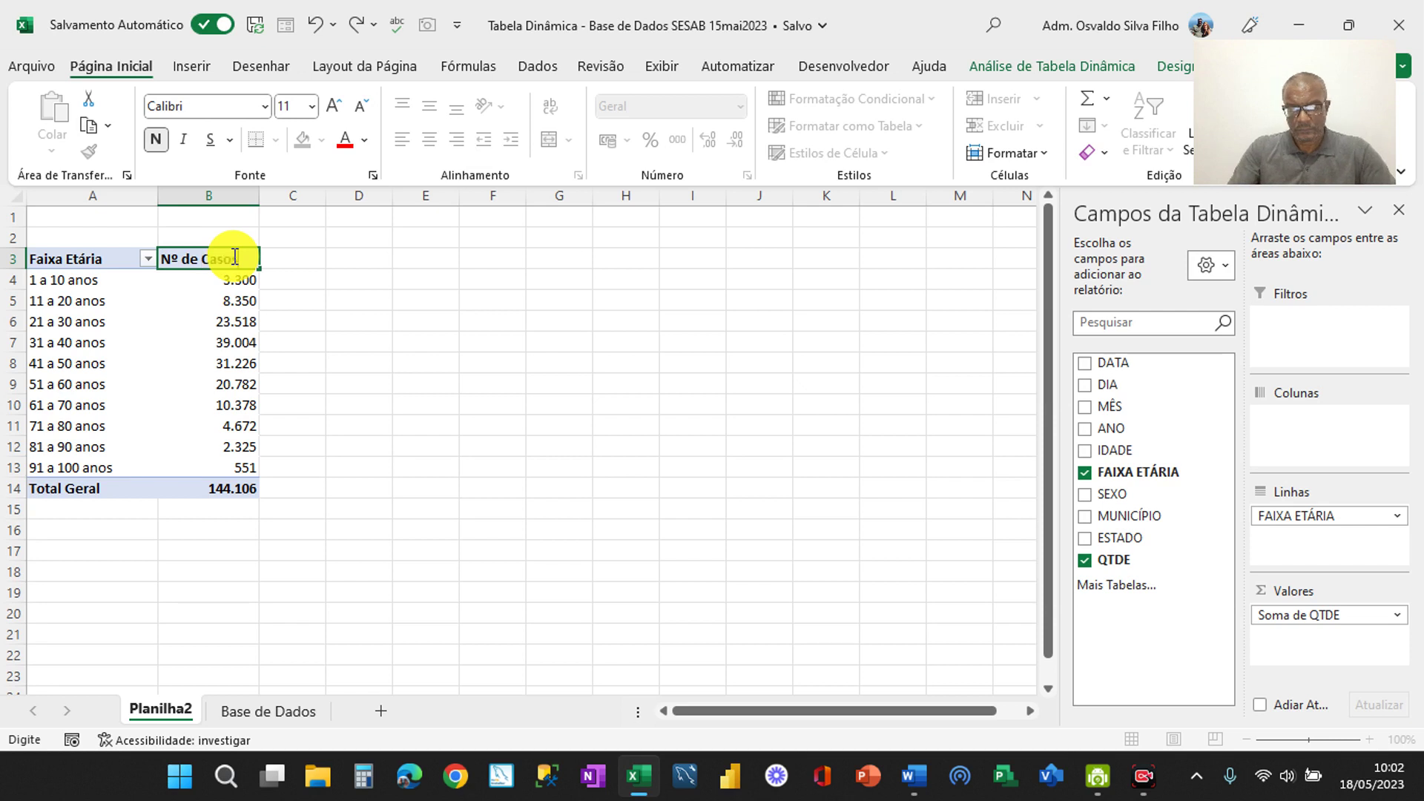
{"action": "type", "text": "so"}
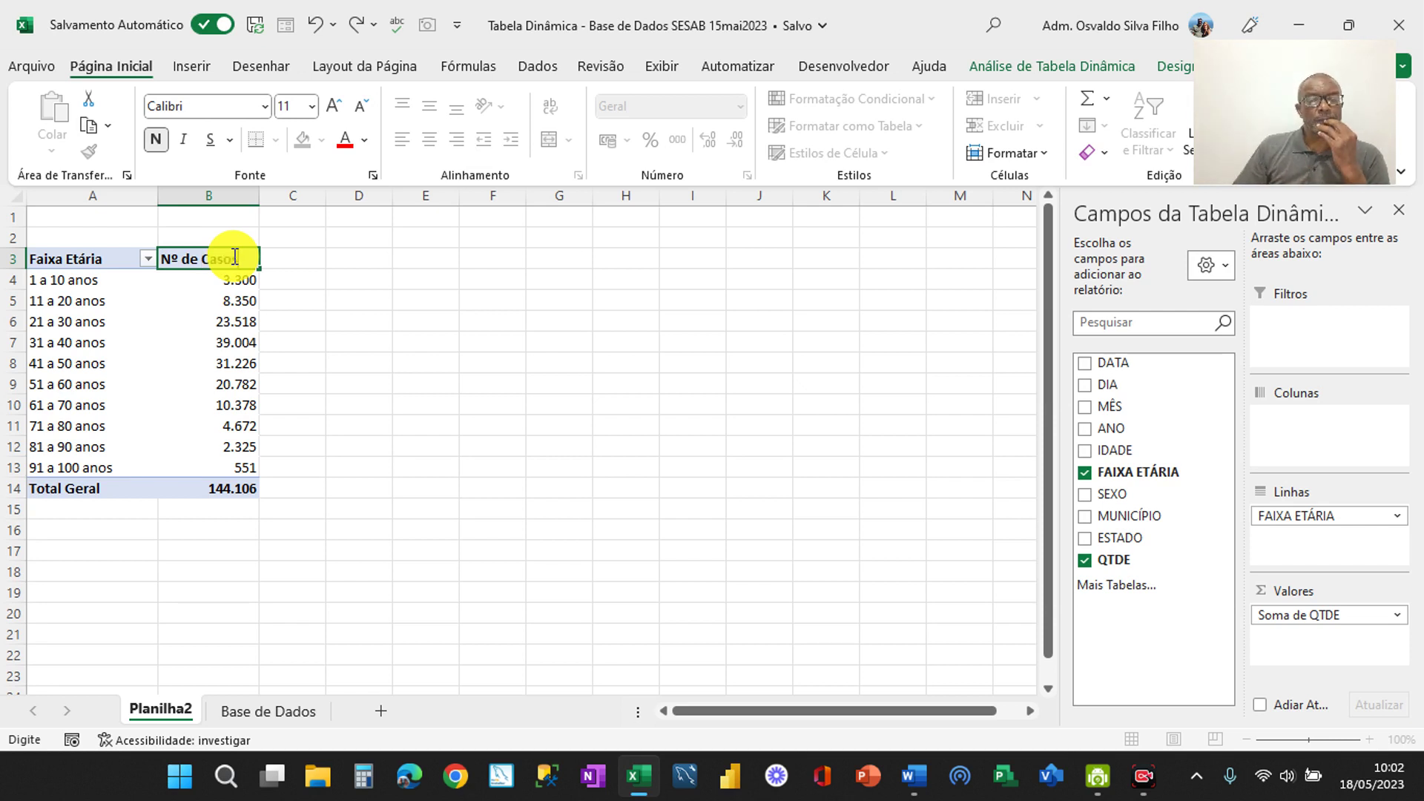
Rewrite the values column header in B3 in capitals as Nº DE CASOS
{"action": "key", "text": "BackSpace"}
{"action": "key", "text": "BackSpace"}
{"action": "key", "text": "BackSpace"}
{"action": "key", "text": "BackSpace"}
{"action": "key", "text": "BackSpace"}
{"action": "key", "text": "BackSpace"}
{"action": "key", "text": "BackSpace"}
{"action": "key", "text": "BackSpace"}
{"action": "key", "text": "BackSpace"}
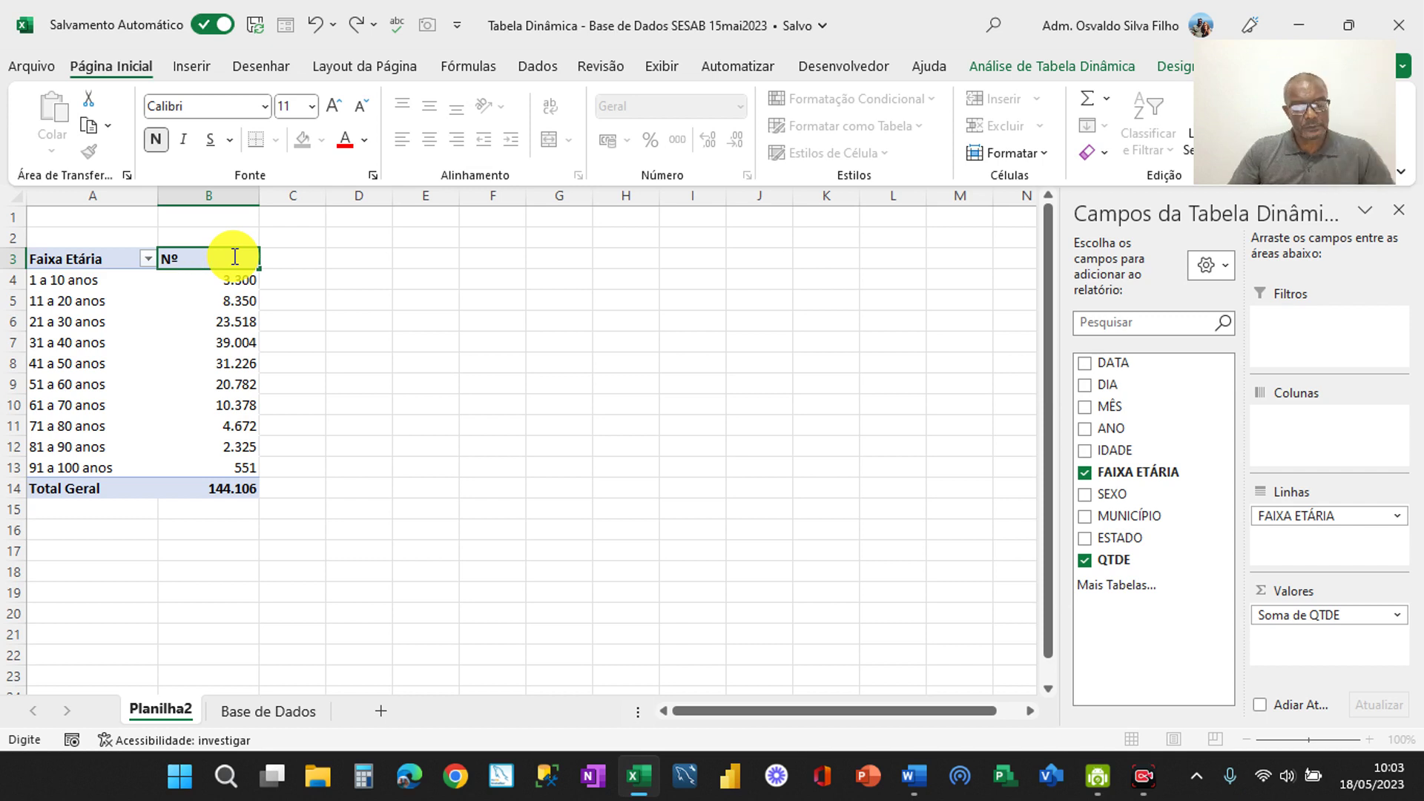
{"action": "type", "text": "DE CASOS"}
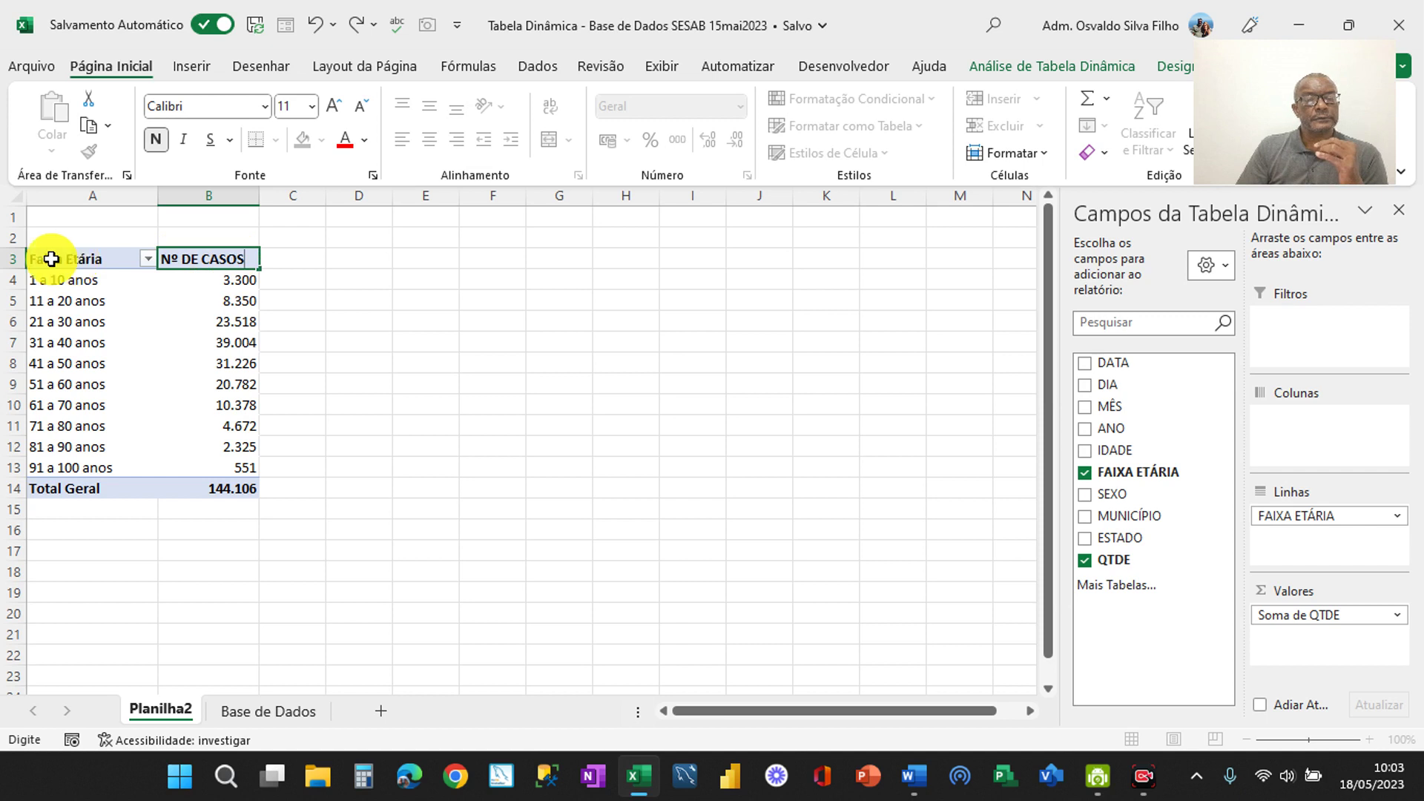
Try to rewrite the row labels header in A3 in capitals as FAIXA ETÁRIA
{"action": "left_click", "coordinate": [113, 260]}
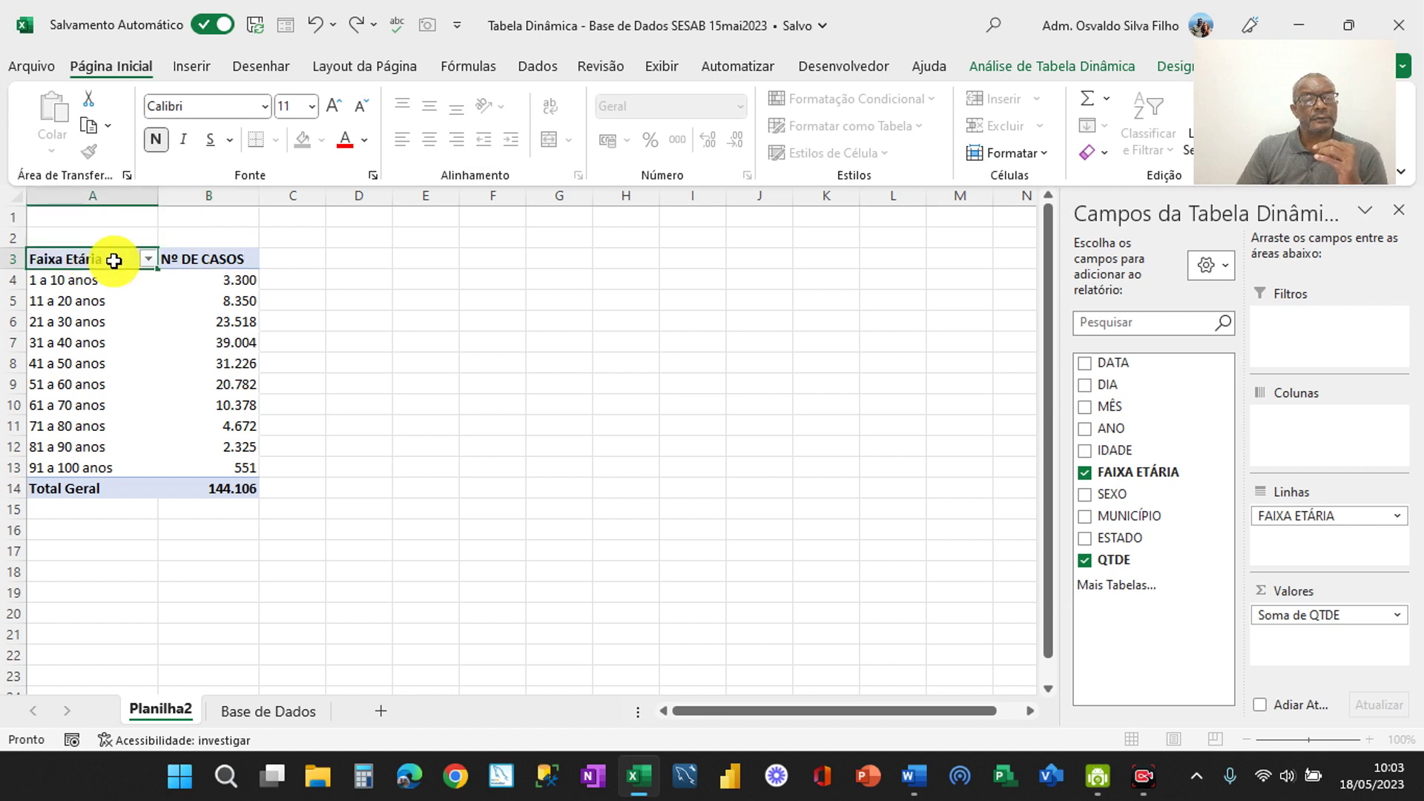
{"action": "double_click", "coordinate": [113, 260]}
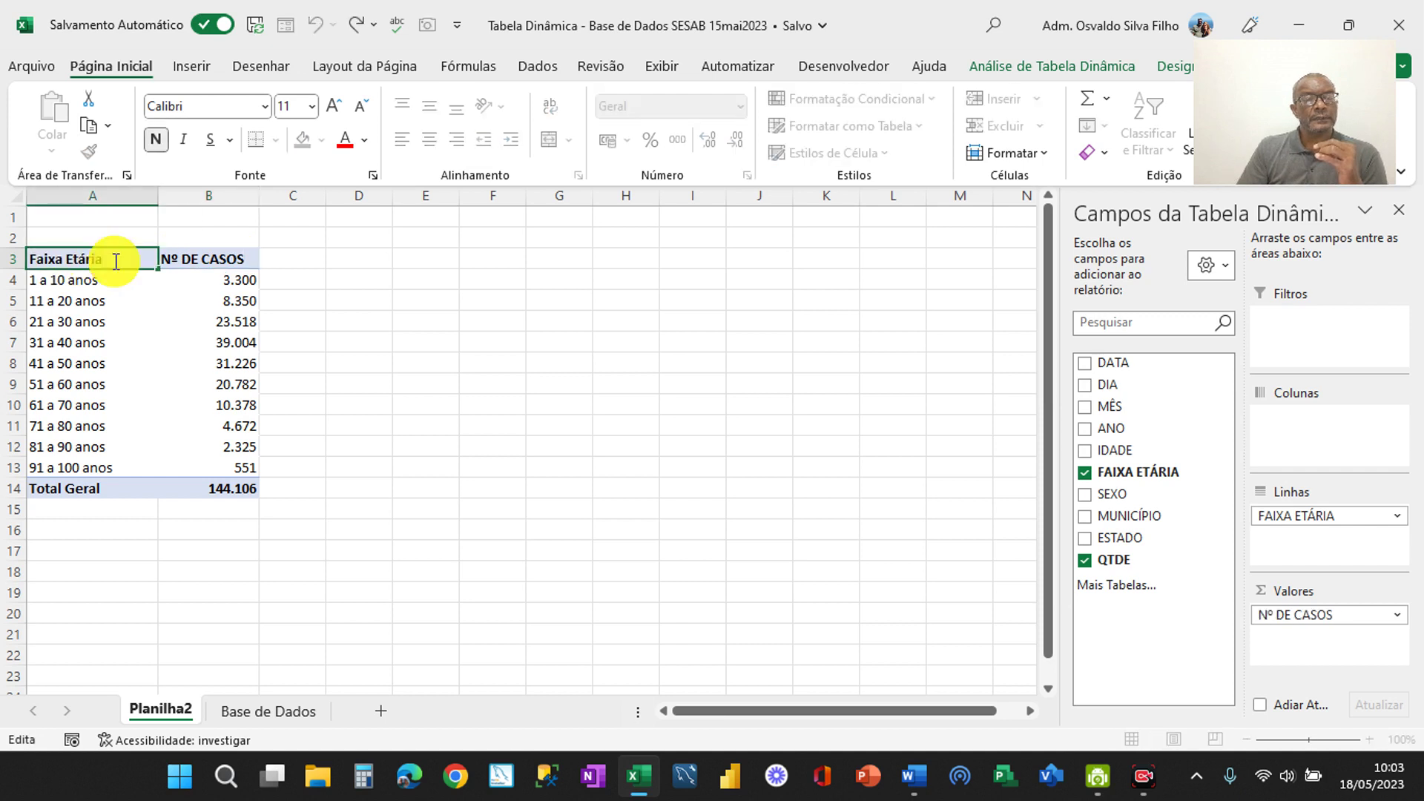
{"action": "key", "text": "BackSpace"}
{"action": "key", "text": "BackSpace"}
{"action": "key", "text": "BackSpace"}
{"action": "key", "text": "BackSpace"}
{"action": "key", "text": "BackSpace"}
{"action": "key", "text": "BackSpace"}
{"action": "key", "text": "BackSpace"}
{"action": "key", "text": "BackSpace"}
{"action": "key", "text": "BackSpace"}
{"action": "key", "text": "BackSpace"}
{"action": "key", "text": "BackSpace"}
{"action": "key", "text": "BackSpace"}
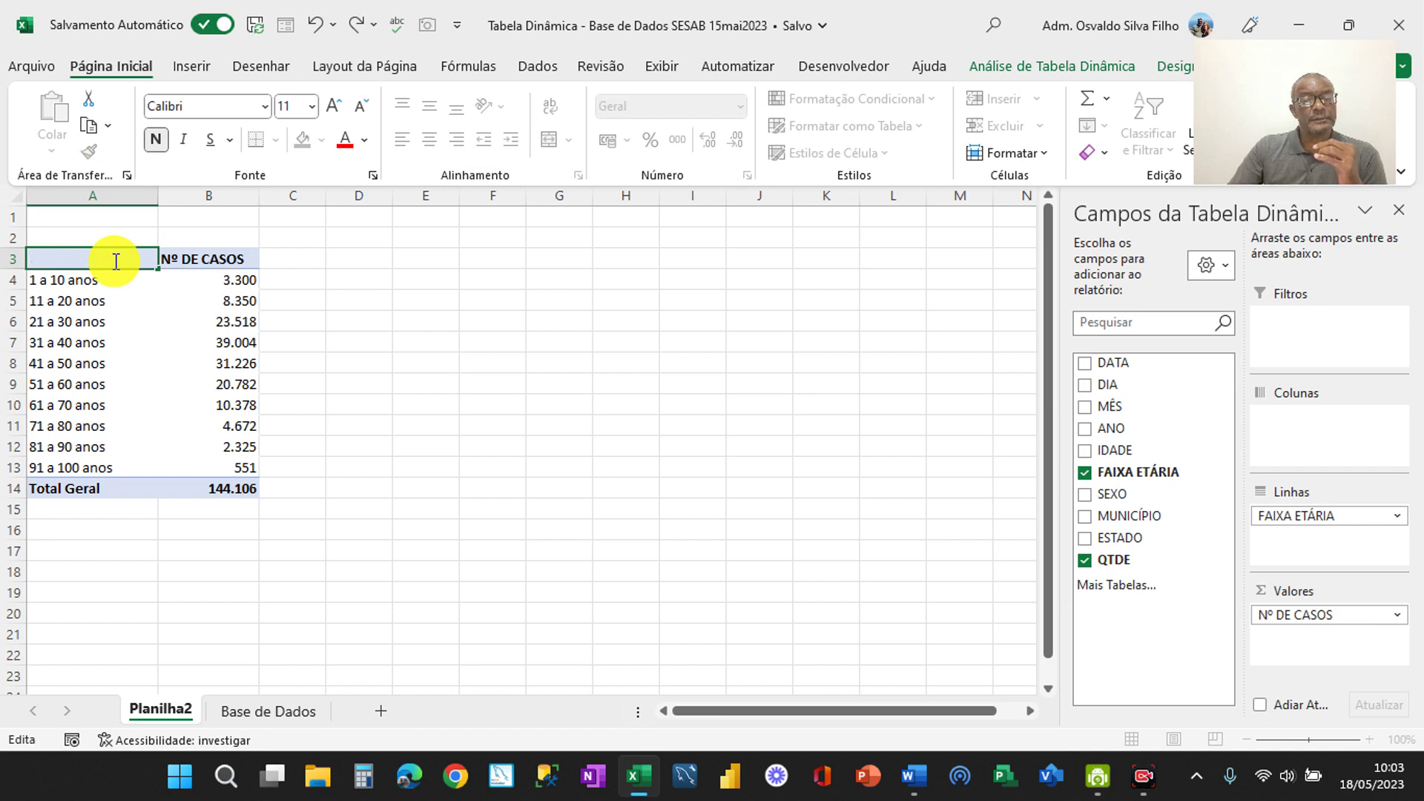
{"action": "type", "text": "FA"}
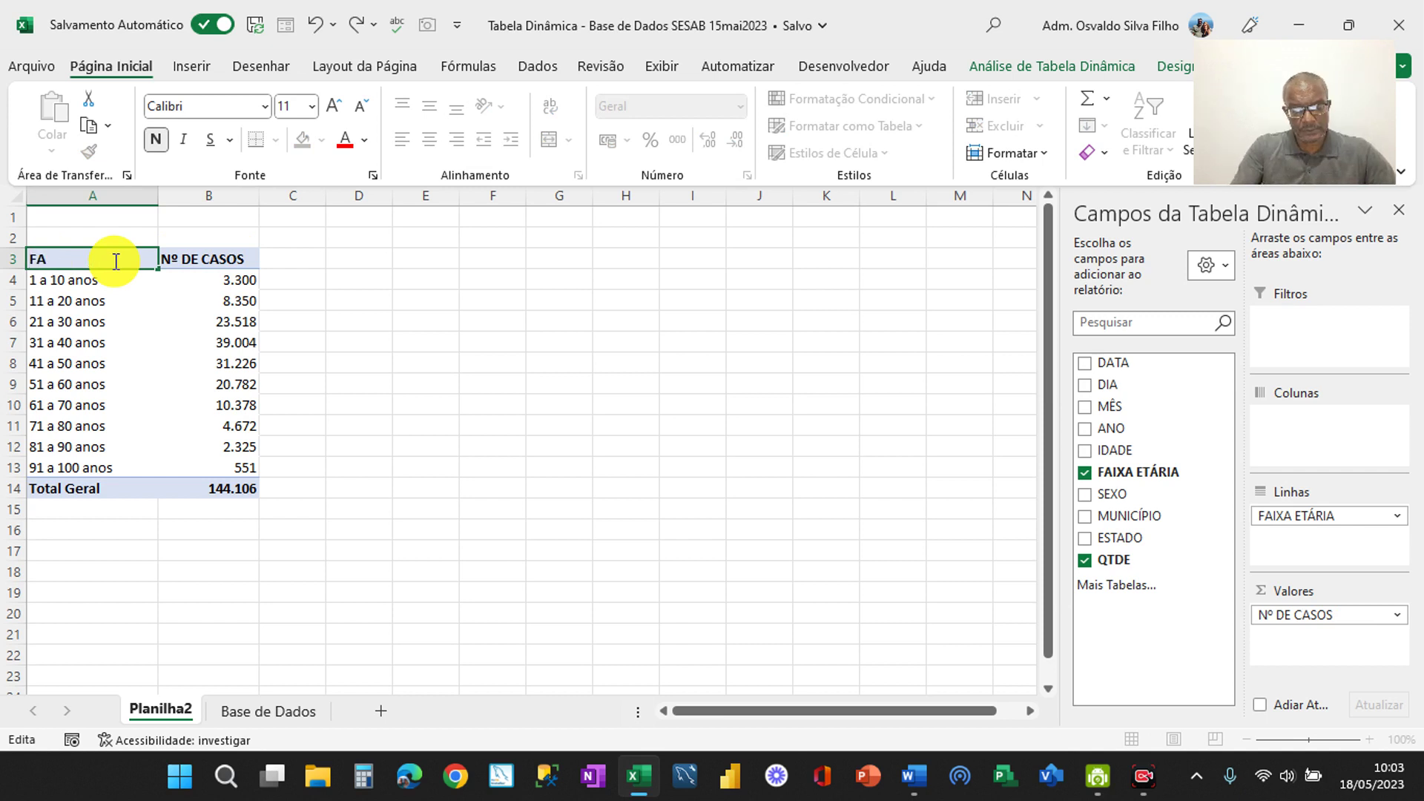
{"action": "type", "text": "IXA ETA"}
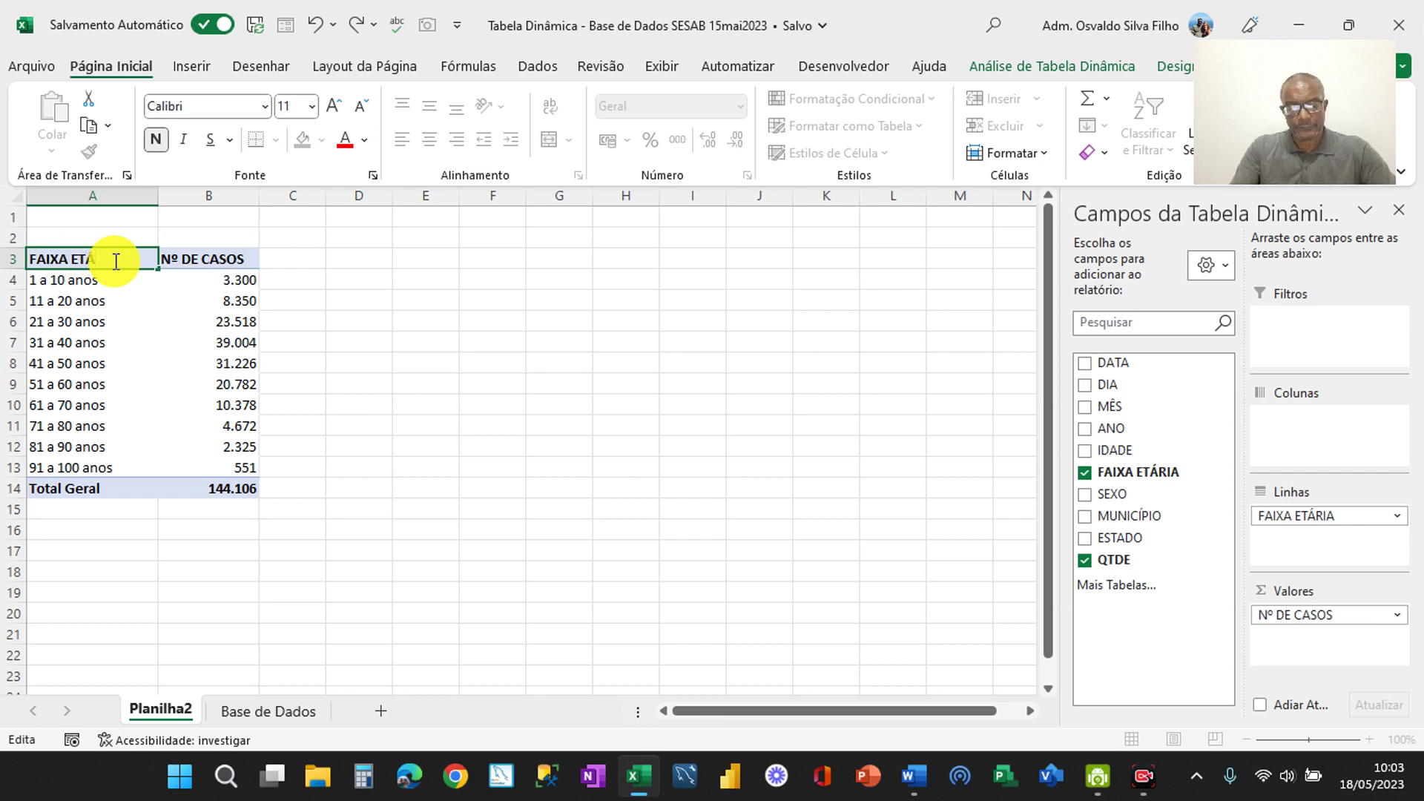
{"action": "type", "text": "RIA"}
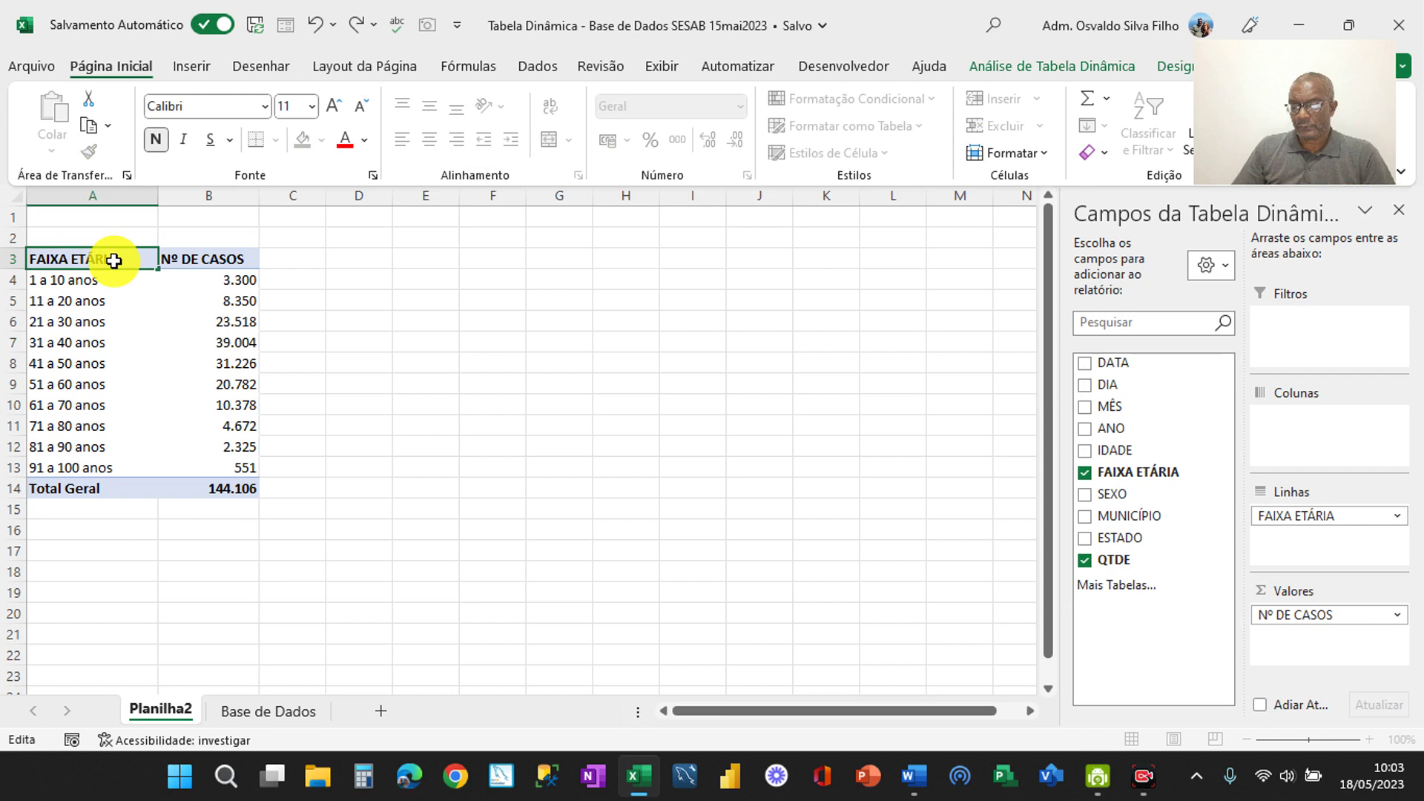
{"action": "key", "text": "Return"}
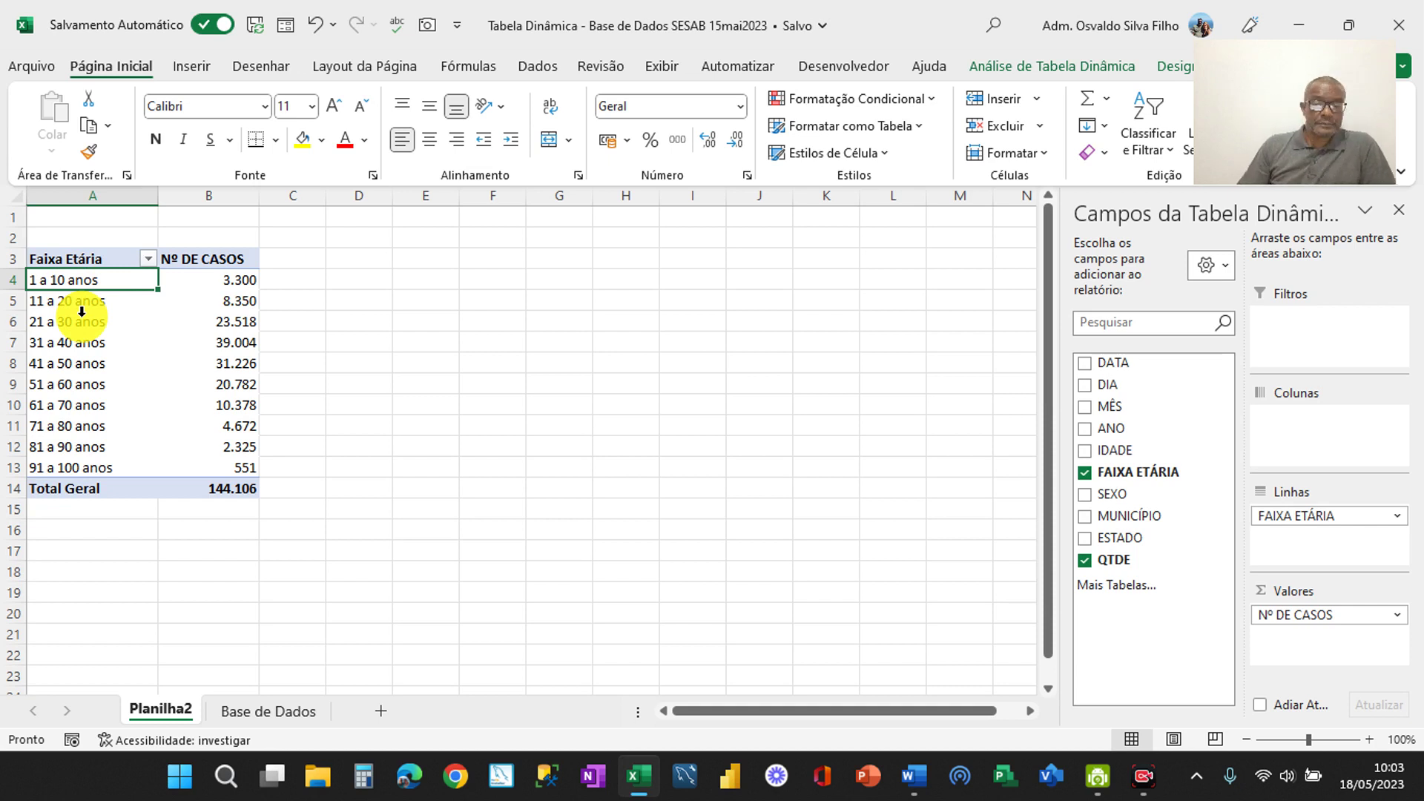
Turn off automatic column width adjustment on update in the pivot table options
{"action": "right_click", "coordinate": [82, 318]}
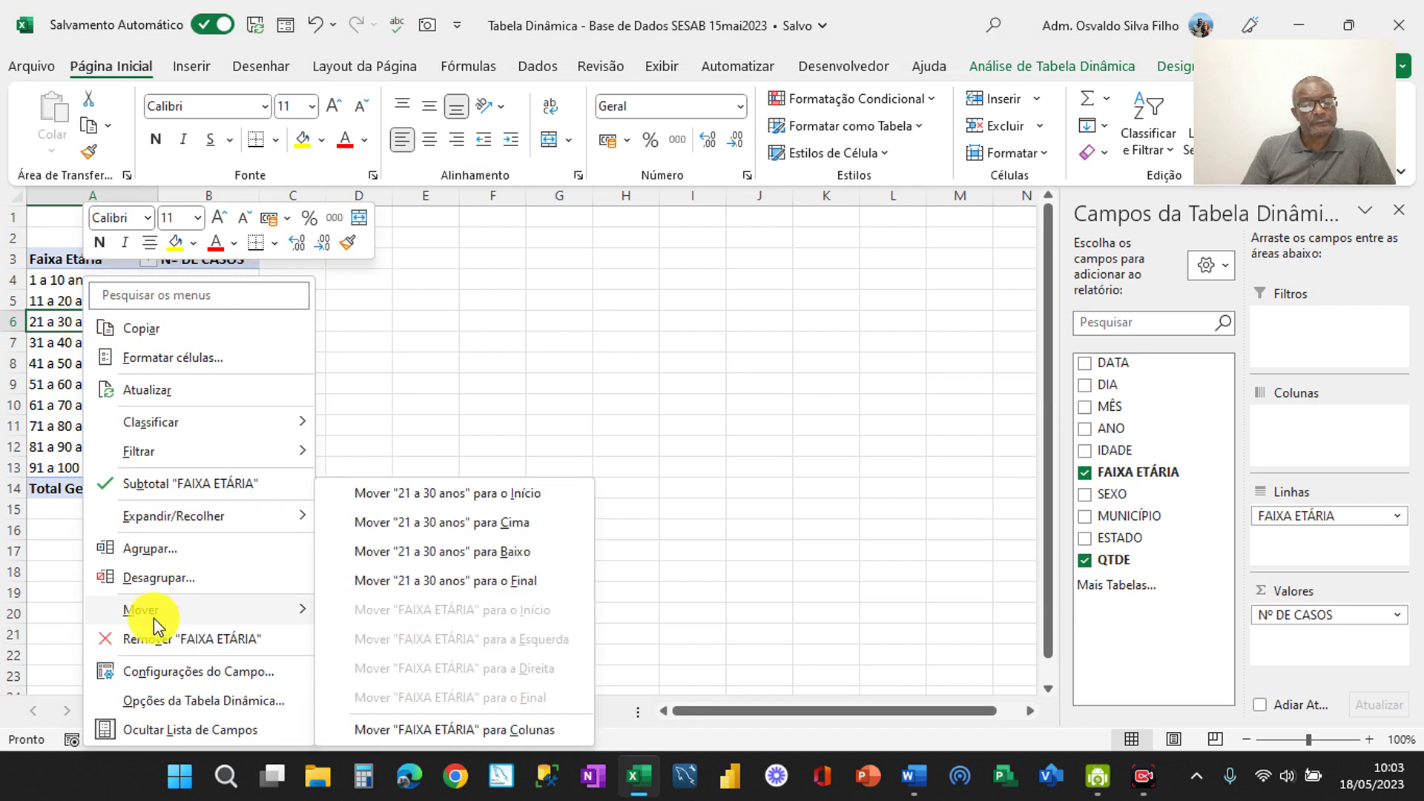
{"action": "left_click", "coordinate": [143, 701]}
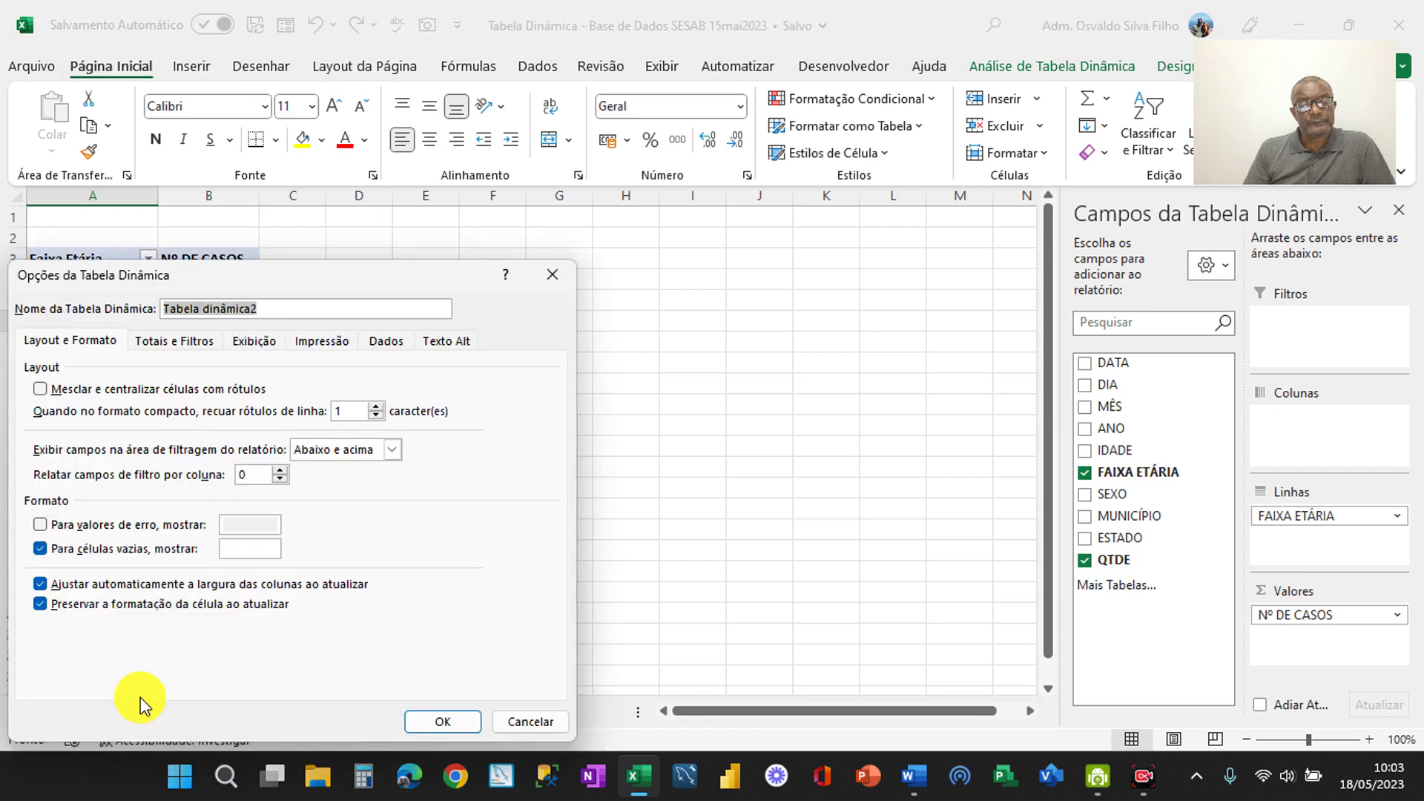
{"action": "left_click", "coordinate": [38, 584]}
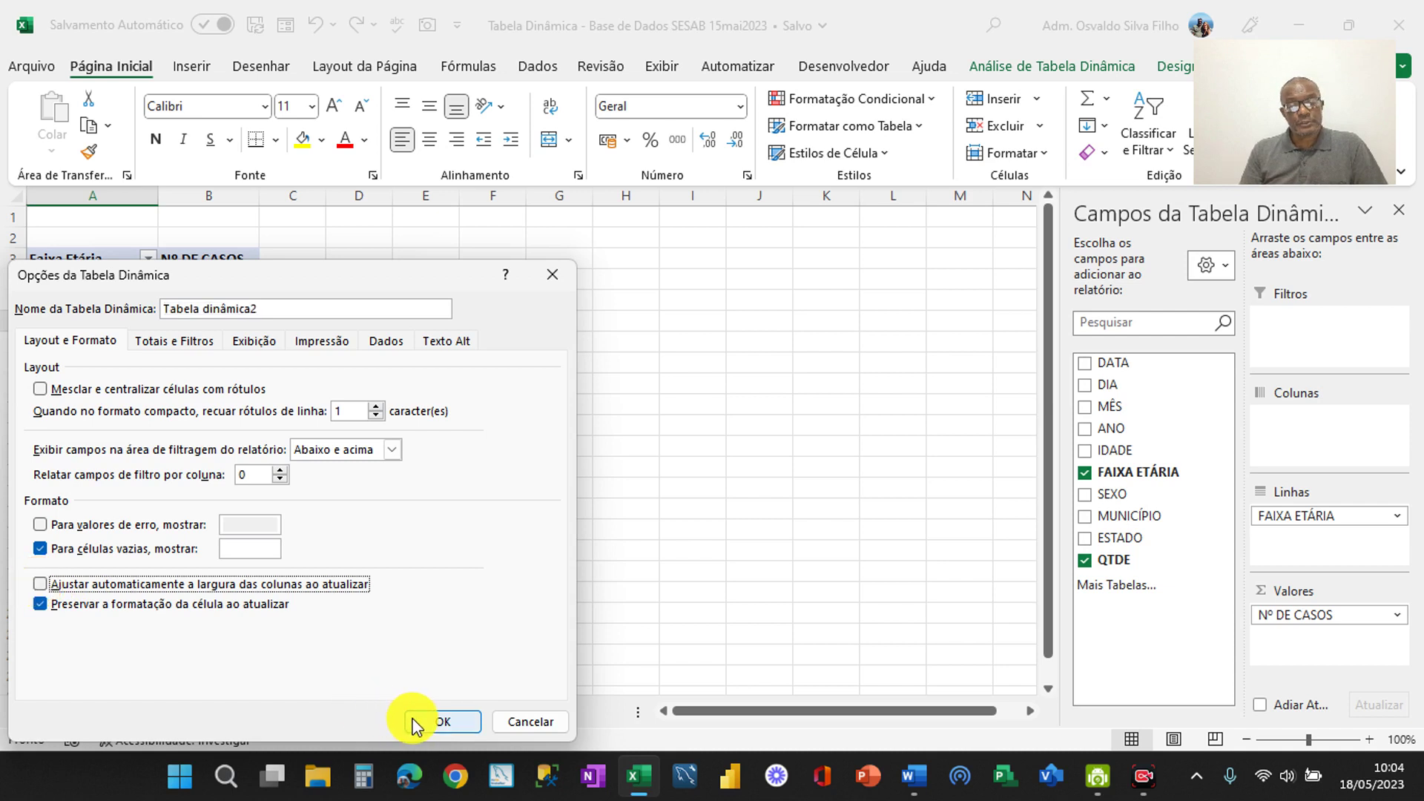
{"action": "left_click", "coordinate": [443, 722]}
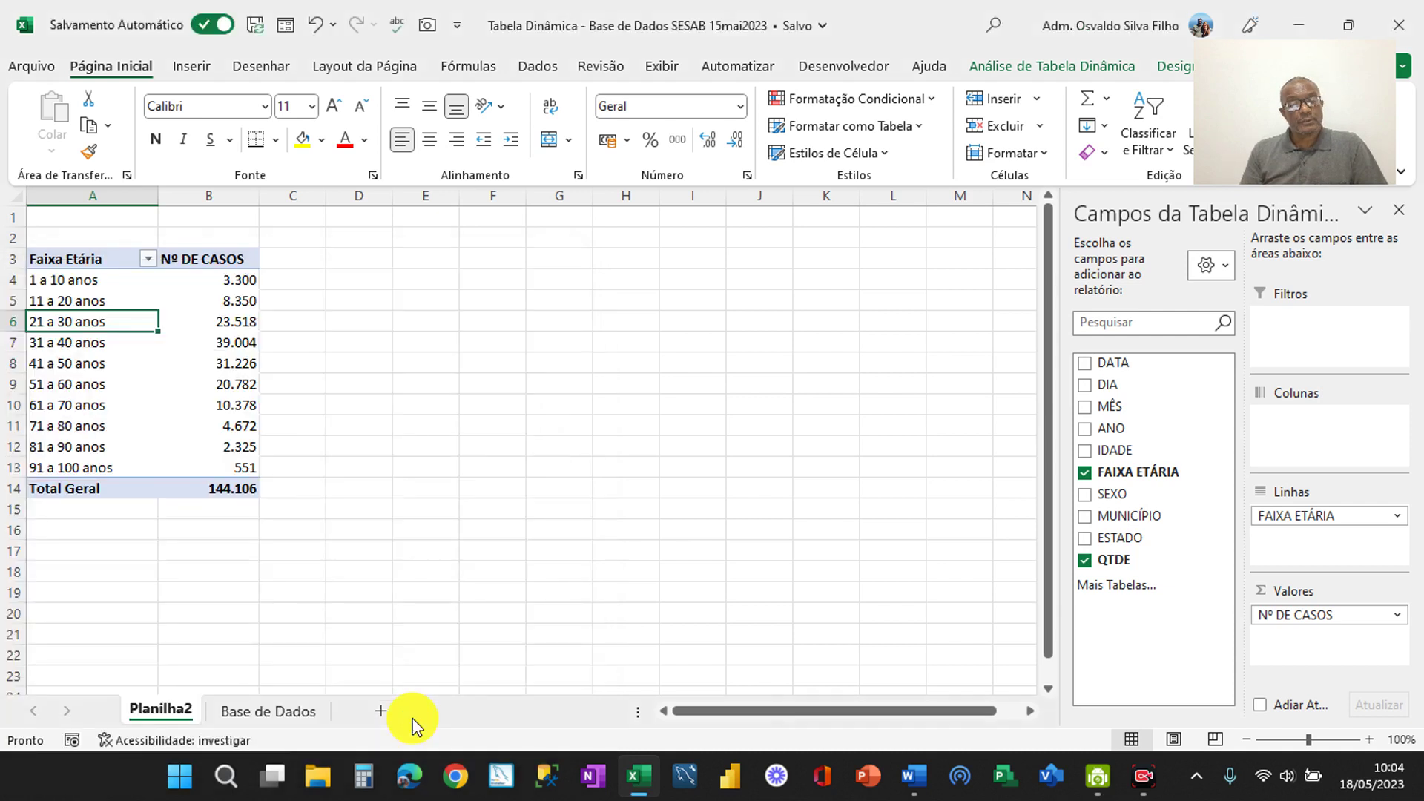
{"action": "left_click", "coordinate": [417, 445]}
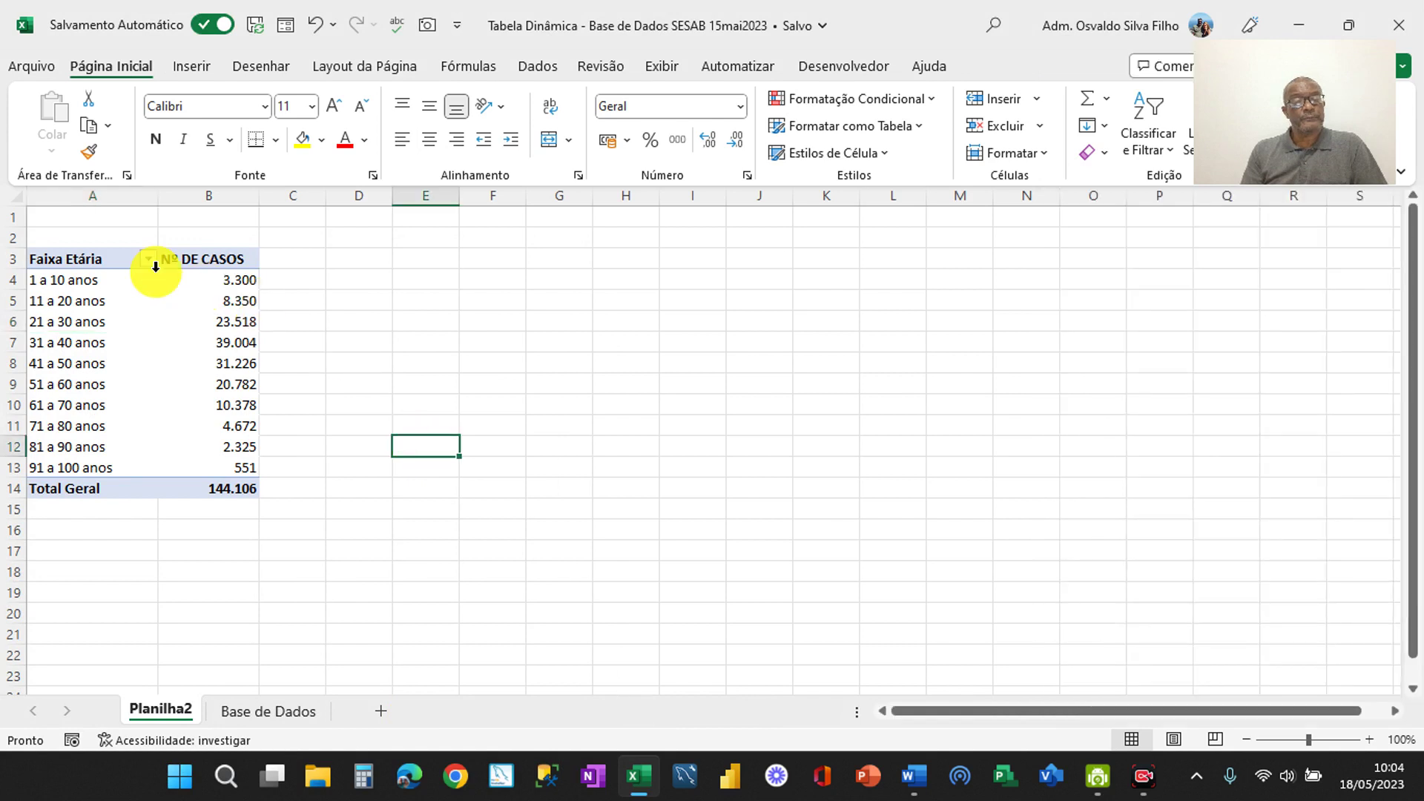
Copy the whole pivot table range A3:B14
{"action": "left_click", "coordinate": [96, 264]}
{"action": "left_click_drag", "start_coordinate": [104, 425], "coordinate": [114, 487]}
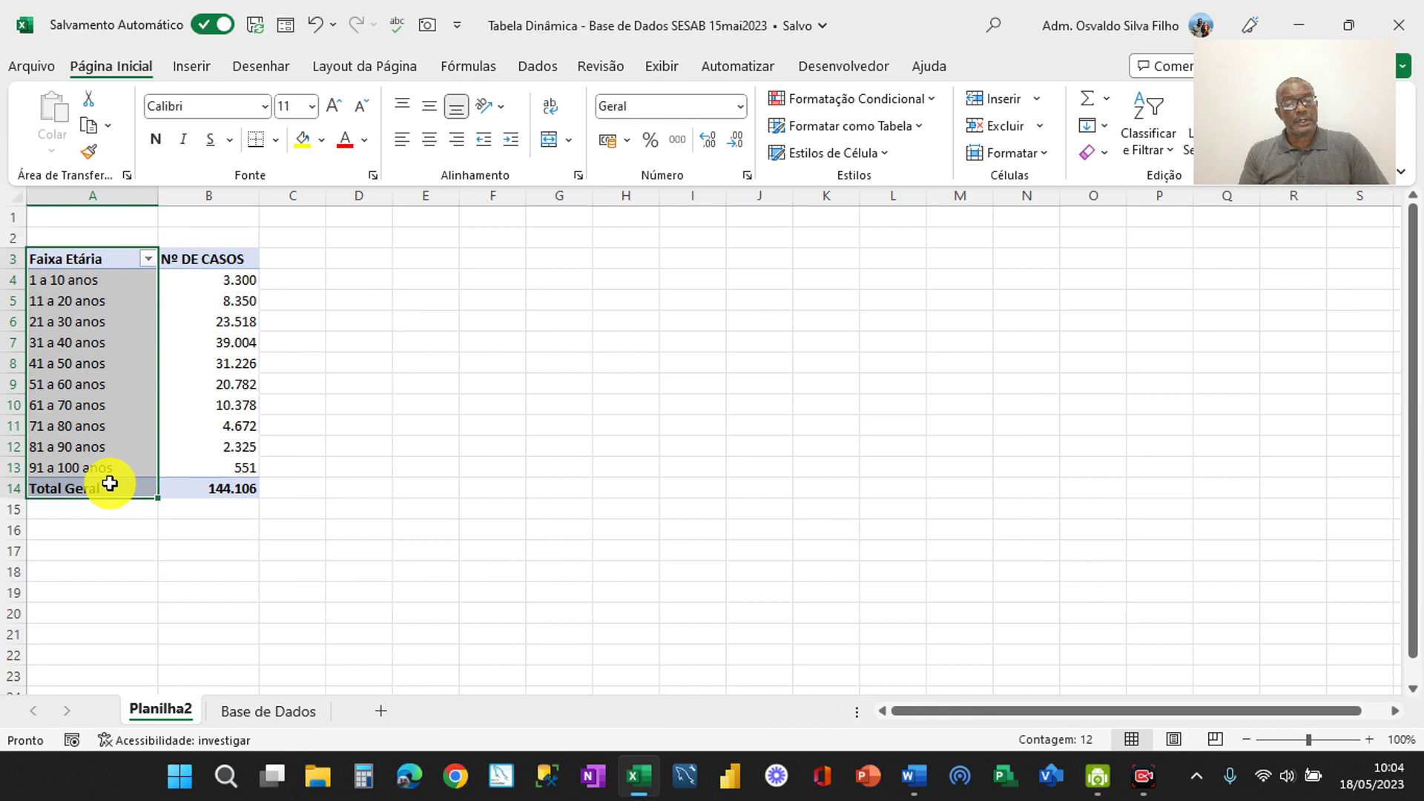
{"action": "key", "text": "shift+Right"}
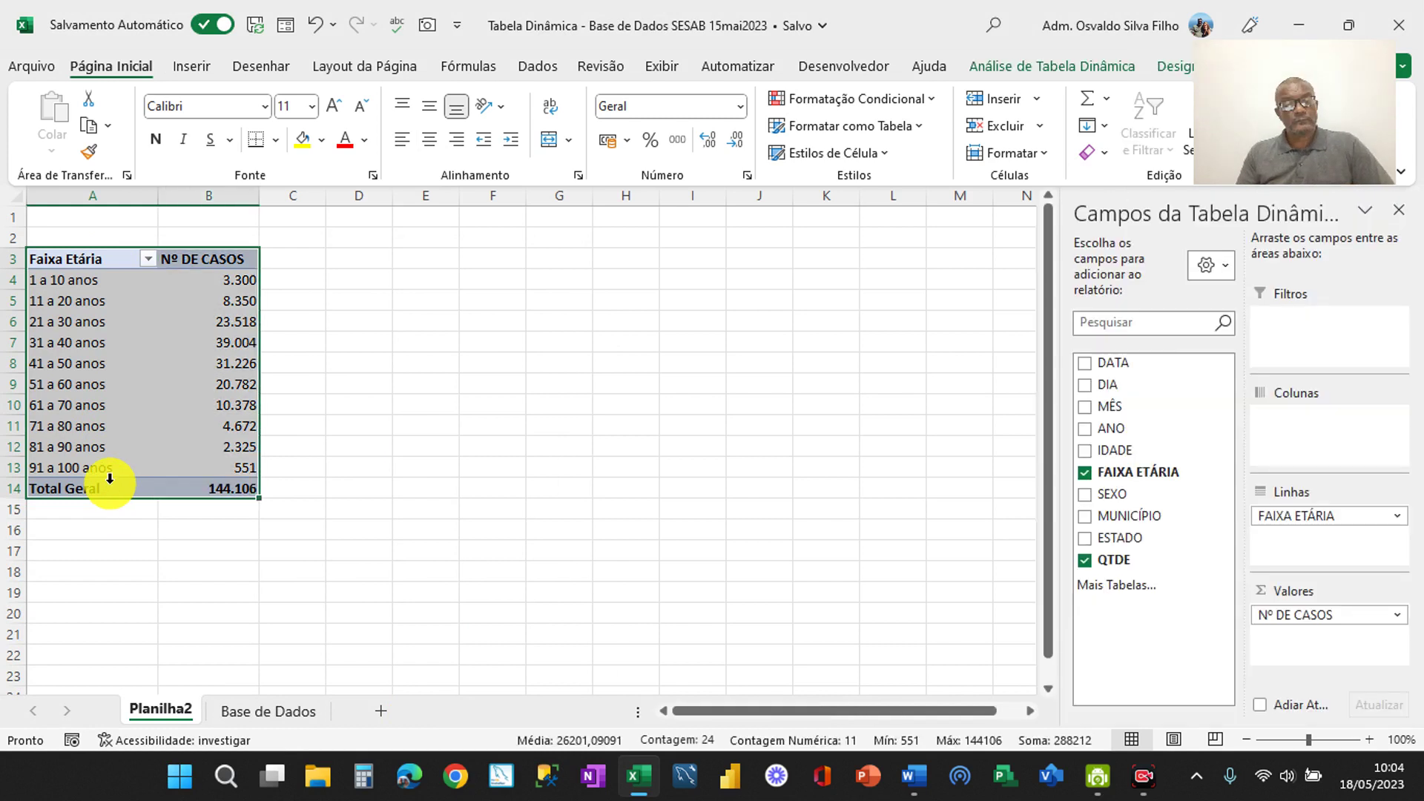
{"action": "key", "text": "ctrl+c"}
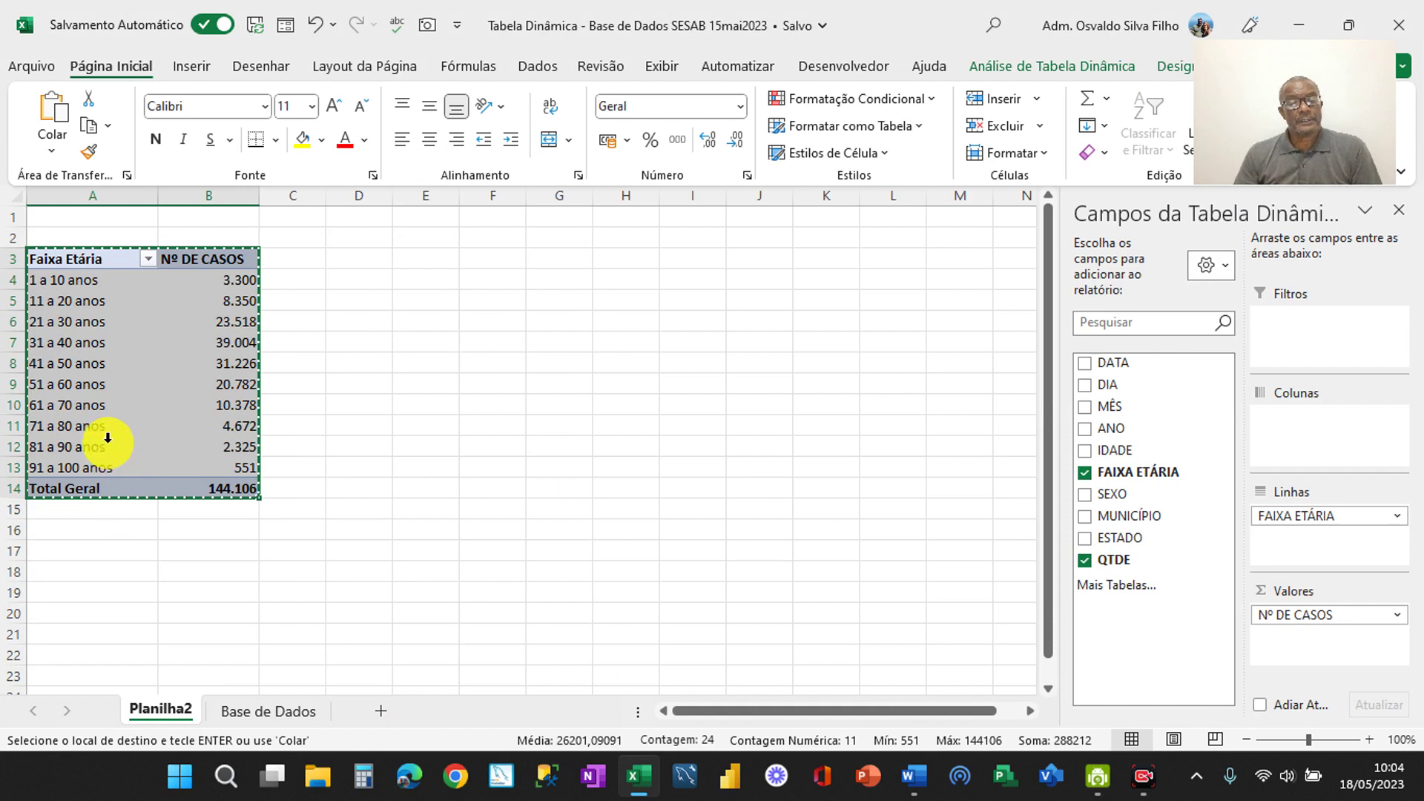
Look at the value field settings of Nº DE CASOS and close them with Soma selected
{"action": "left_click", "coordinate": [68, 432]}
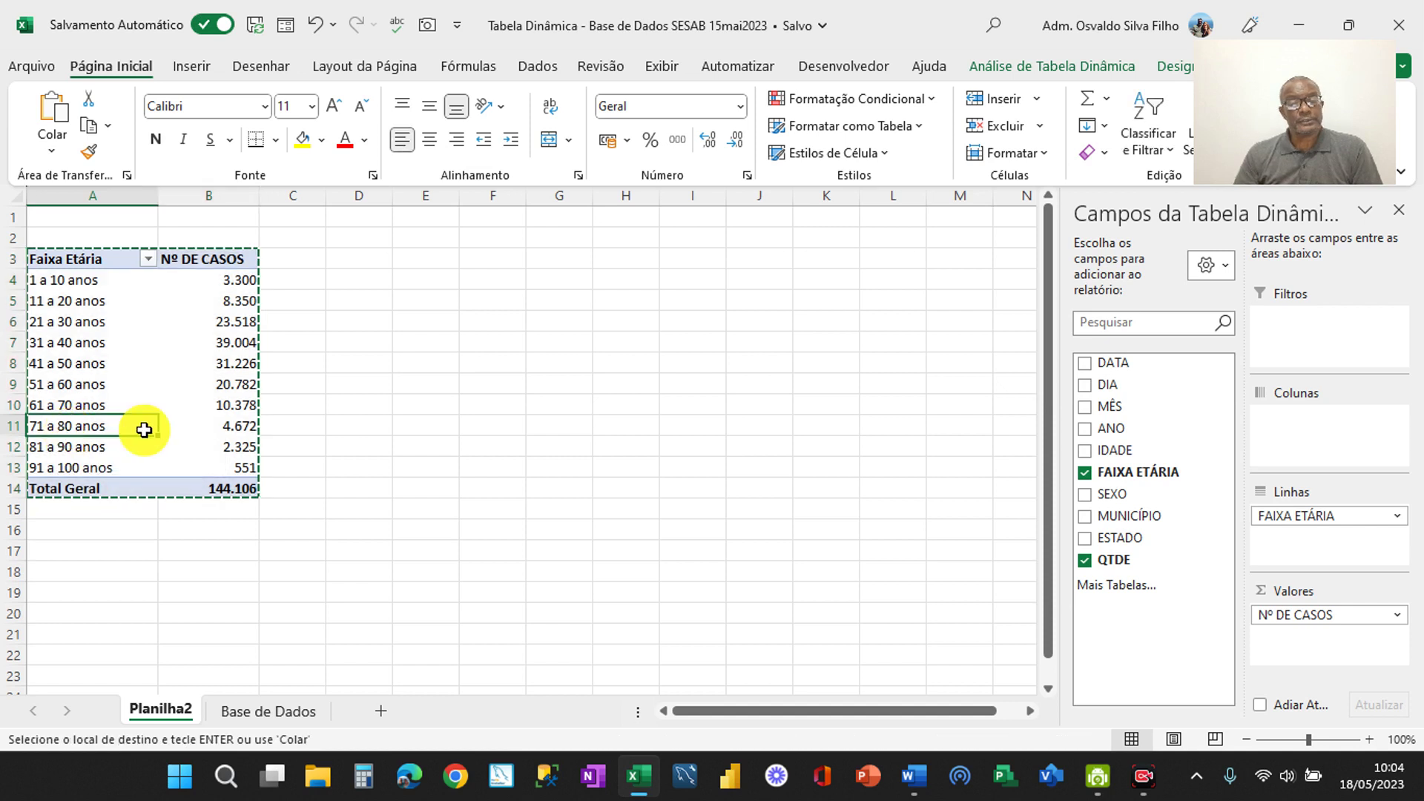
{"action": "left_click", "coordinate": [223, 431]}
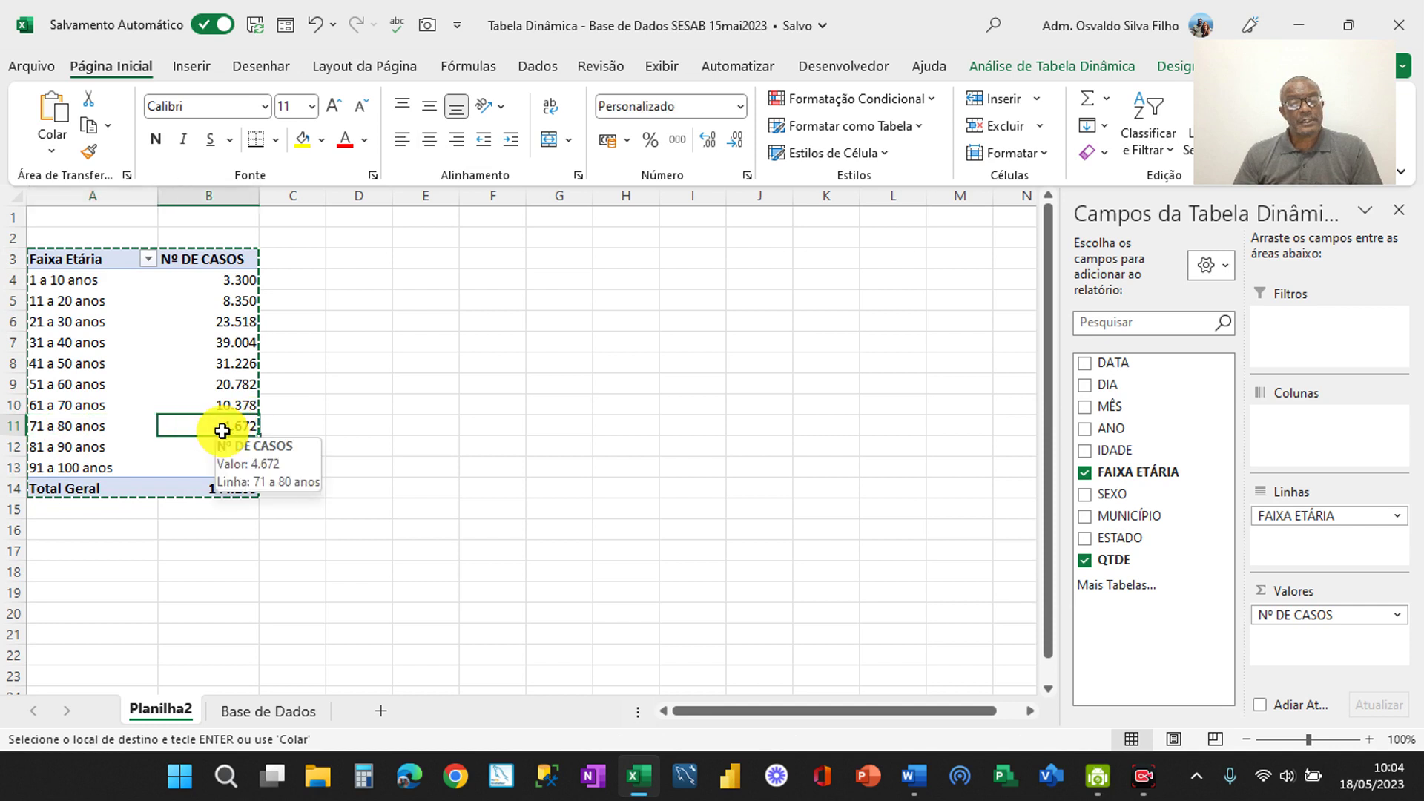
{"action": "right_click", "coordinate": [223, 431]}
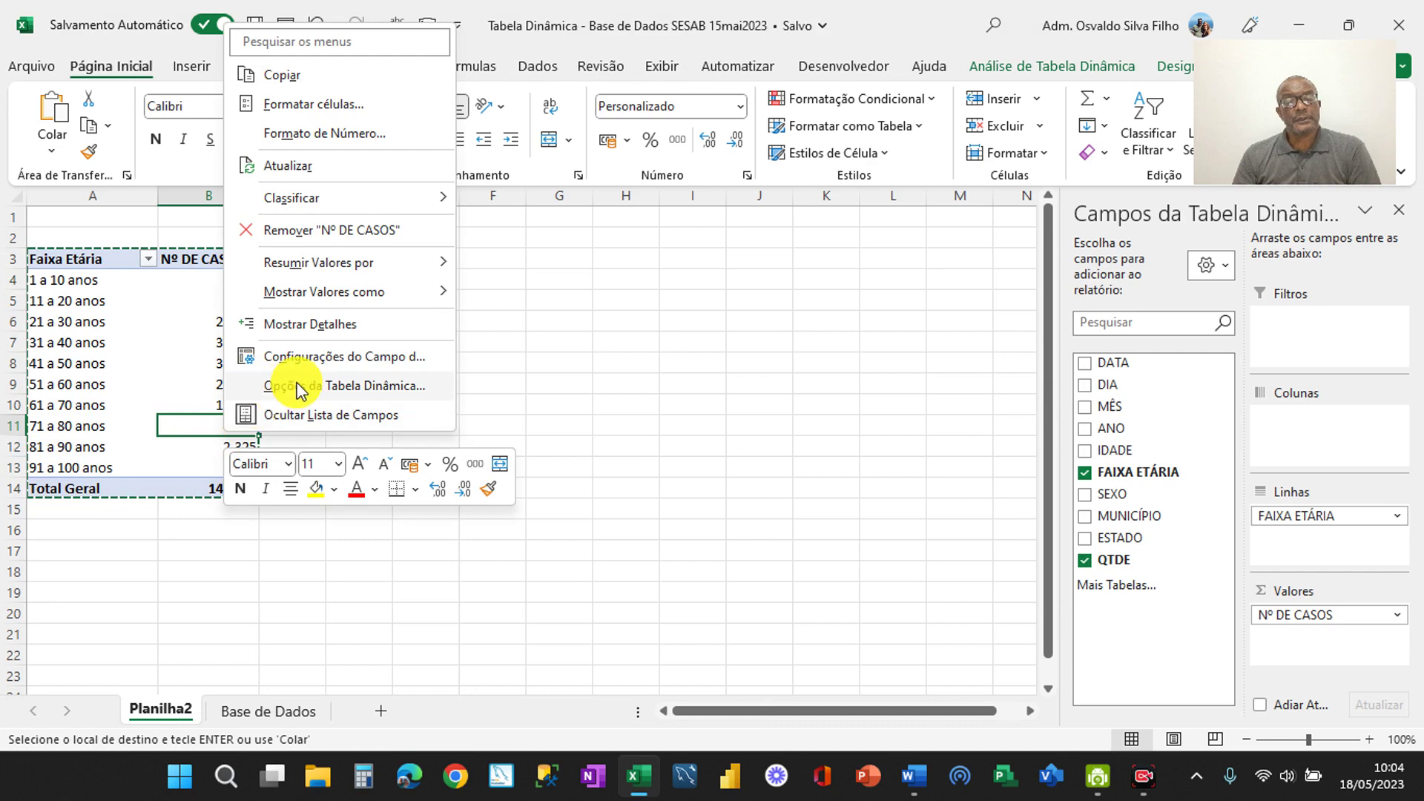
{"action": "left_click", "coordinate": [303, 348]}
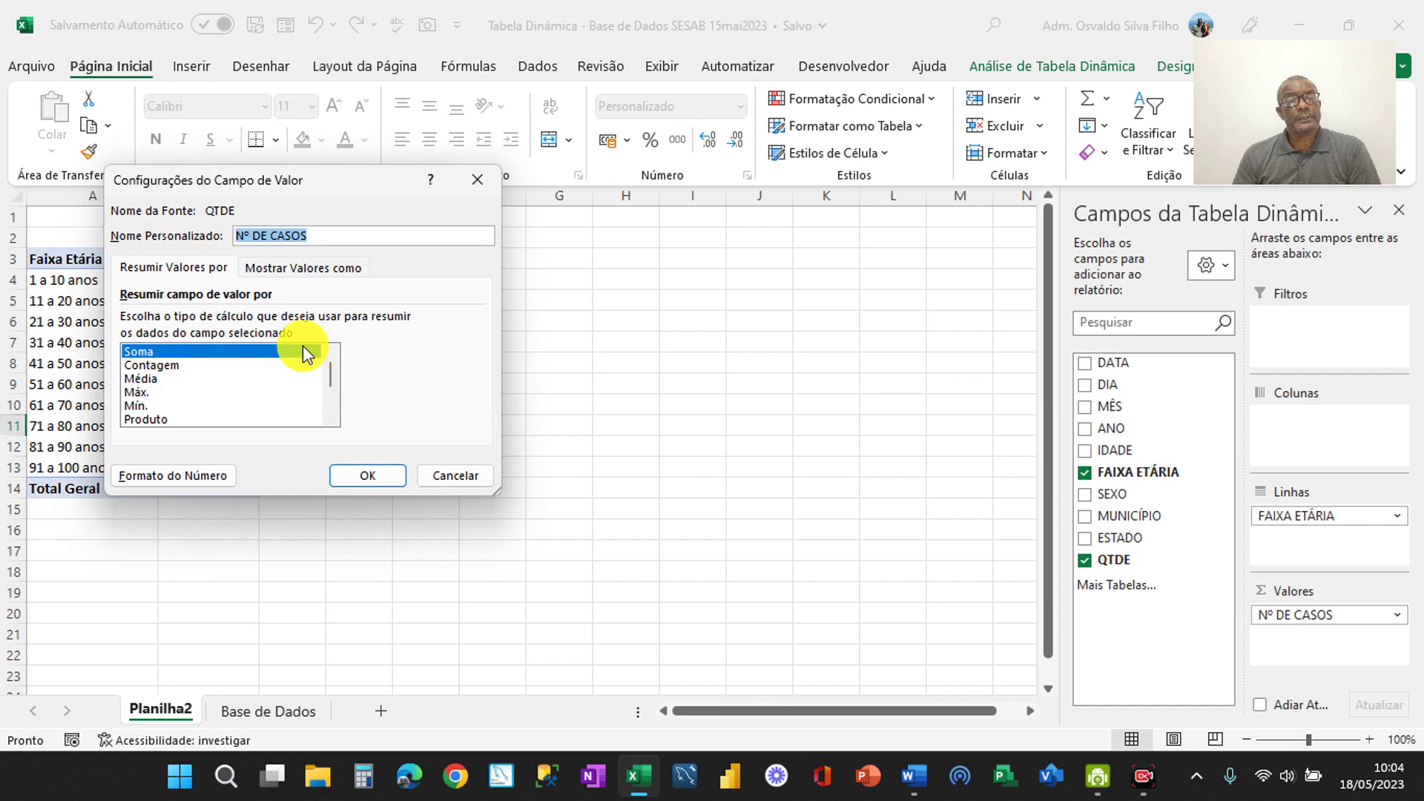
{"action": "left_click", "coordinate": [365, 473]}
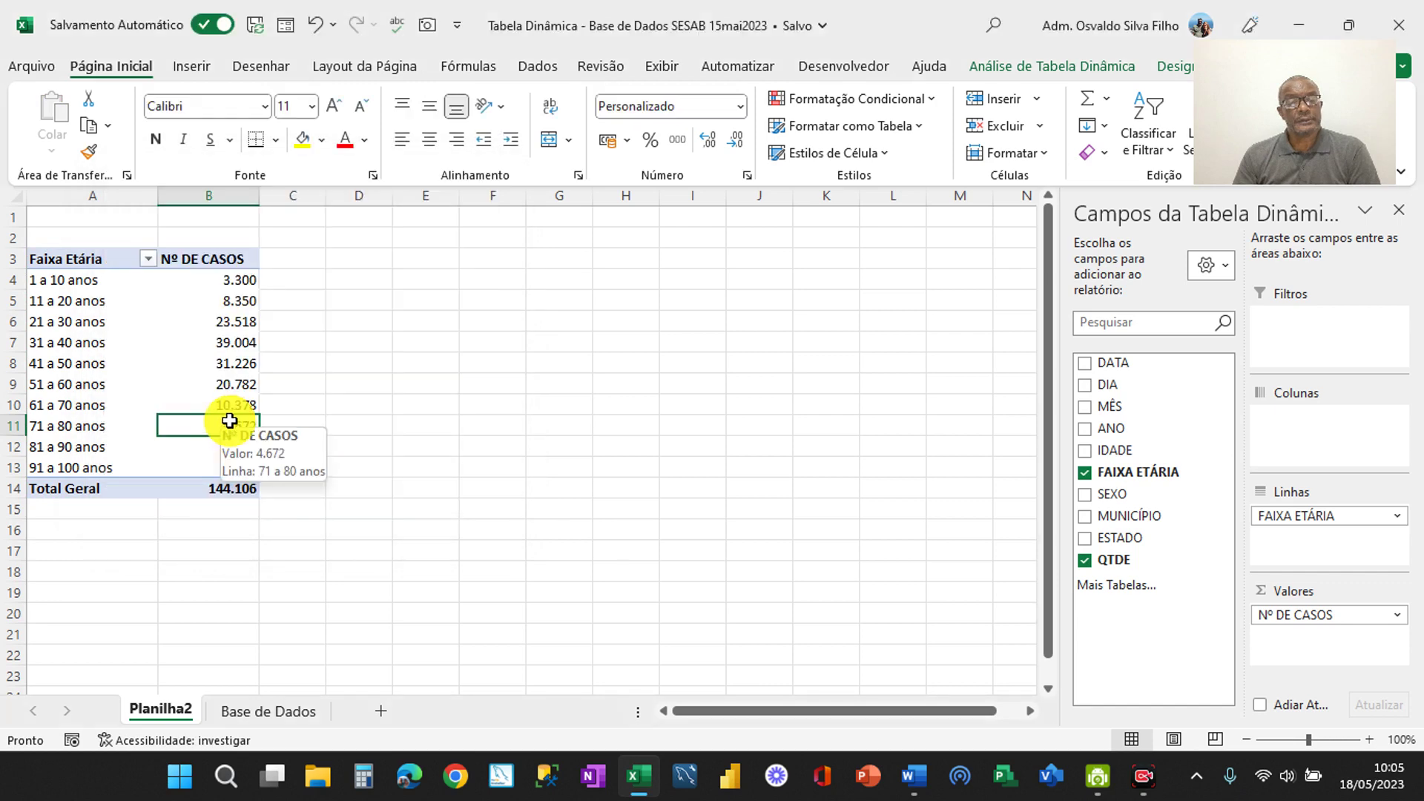
Turn off the grand totals for columns in the pivot table options
{"action": "right_click", "coordinate": [230, 421]}
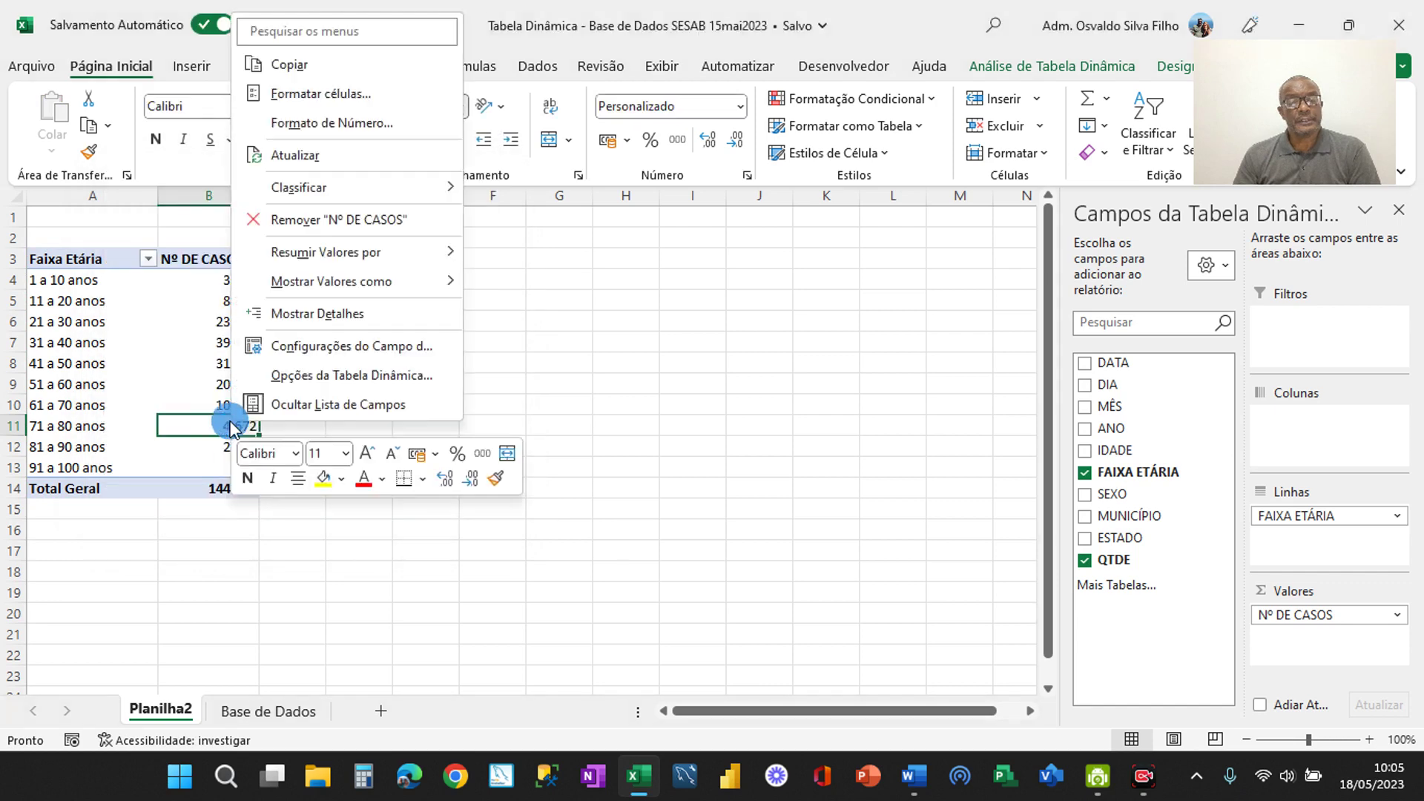
{"action": "left_click", "coordinate": [305, 375]}
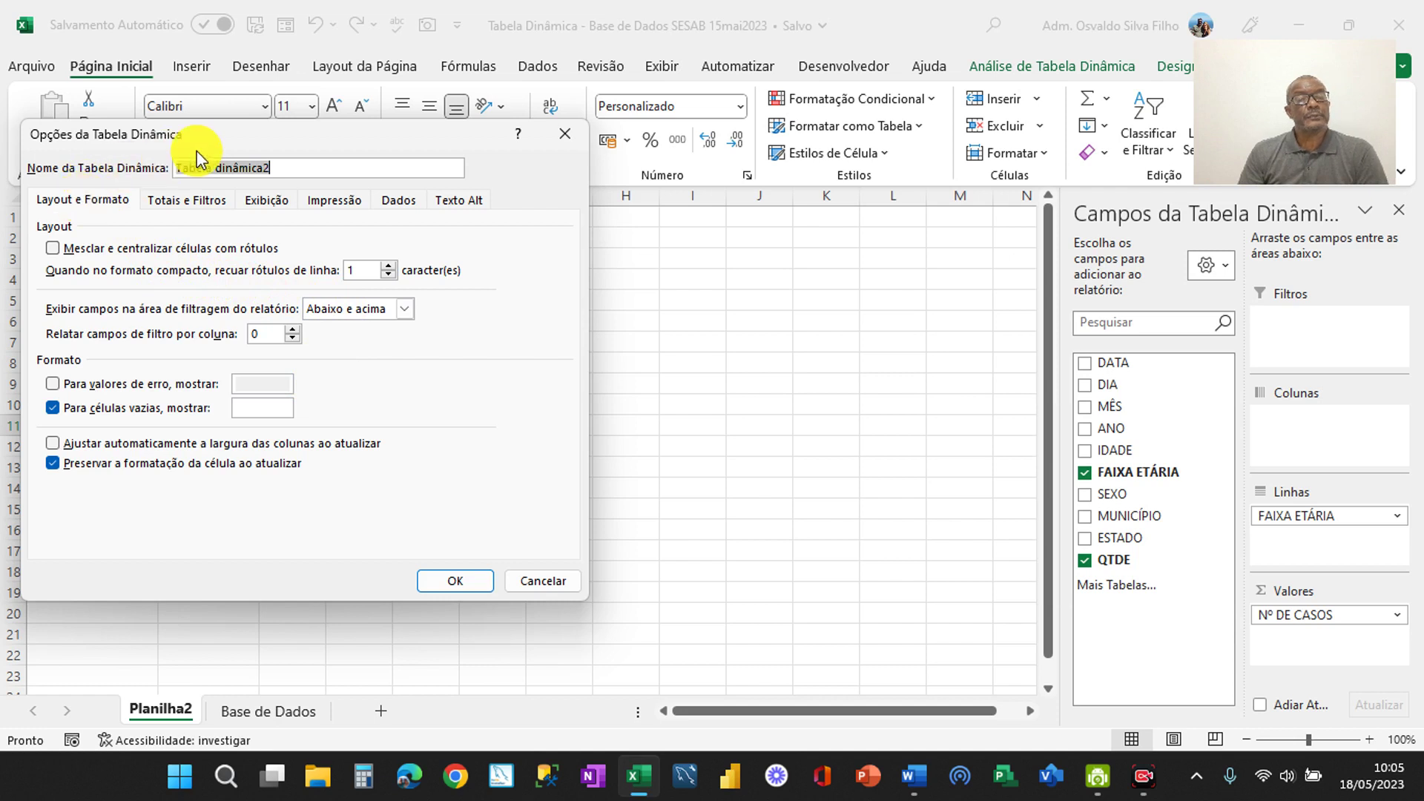
{"action": "left_click", "coordinate": [97, 197]}
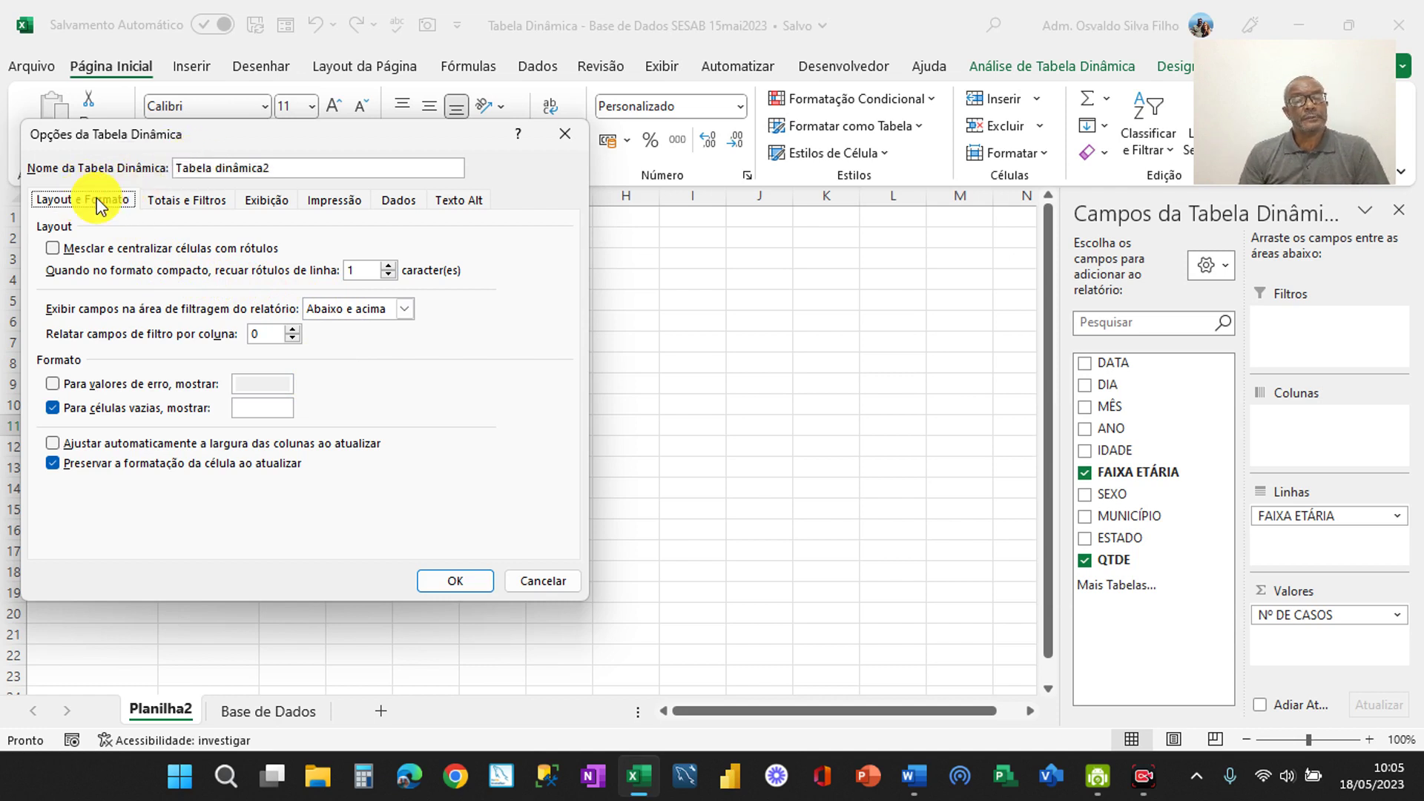
{"action": "left_click", "coordinate": [169, 200]}
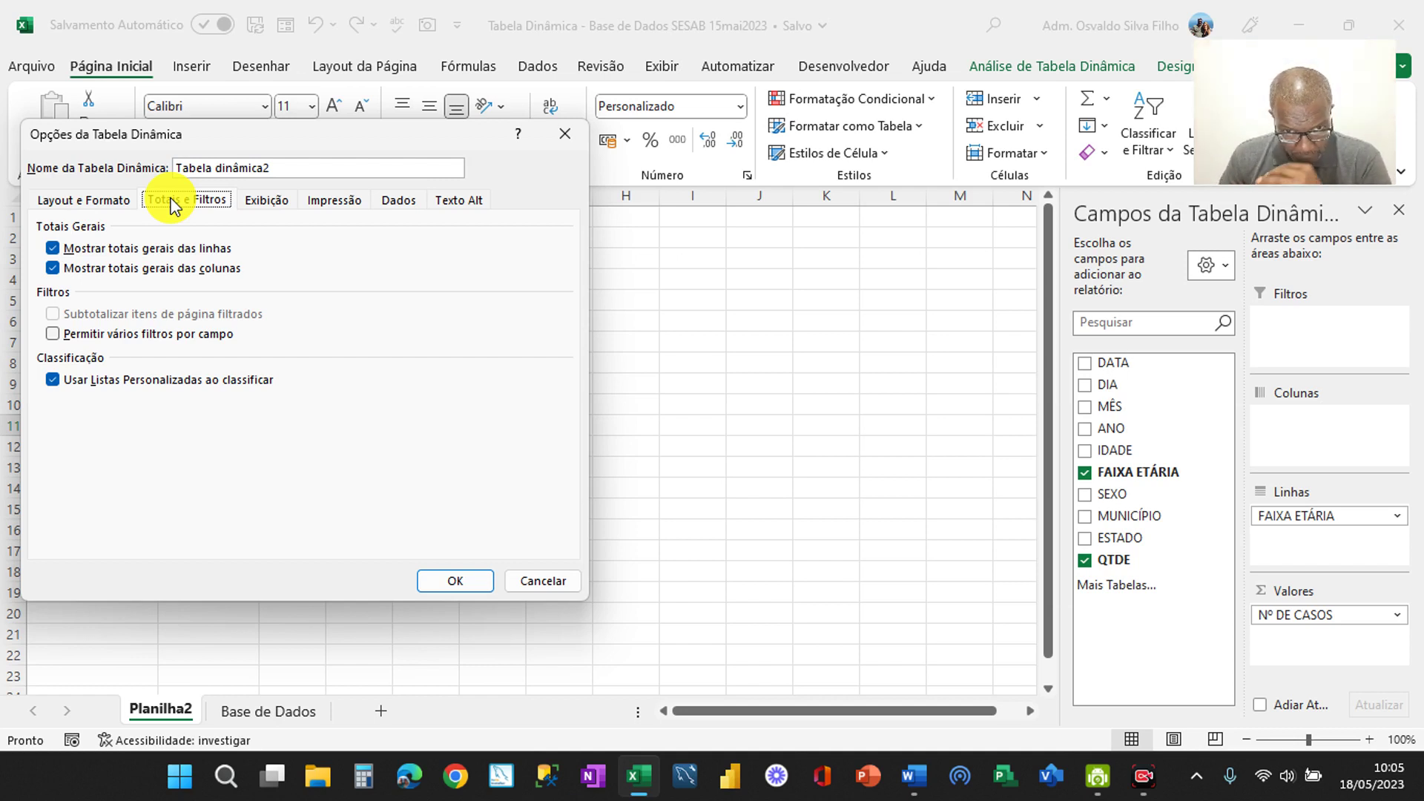
{"action": "left_click", "coordinate": [54, 271]}
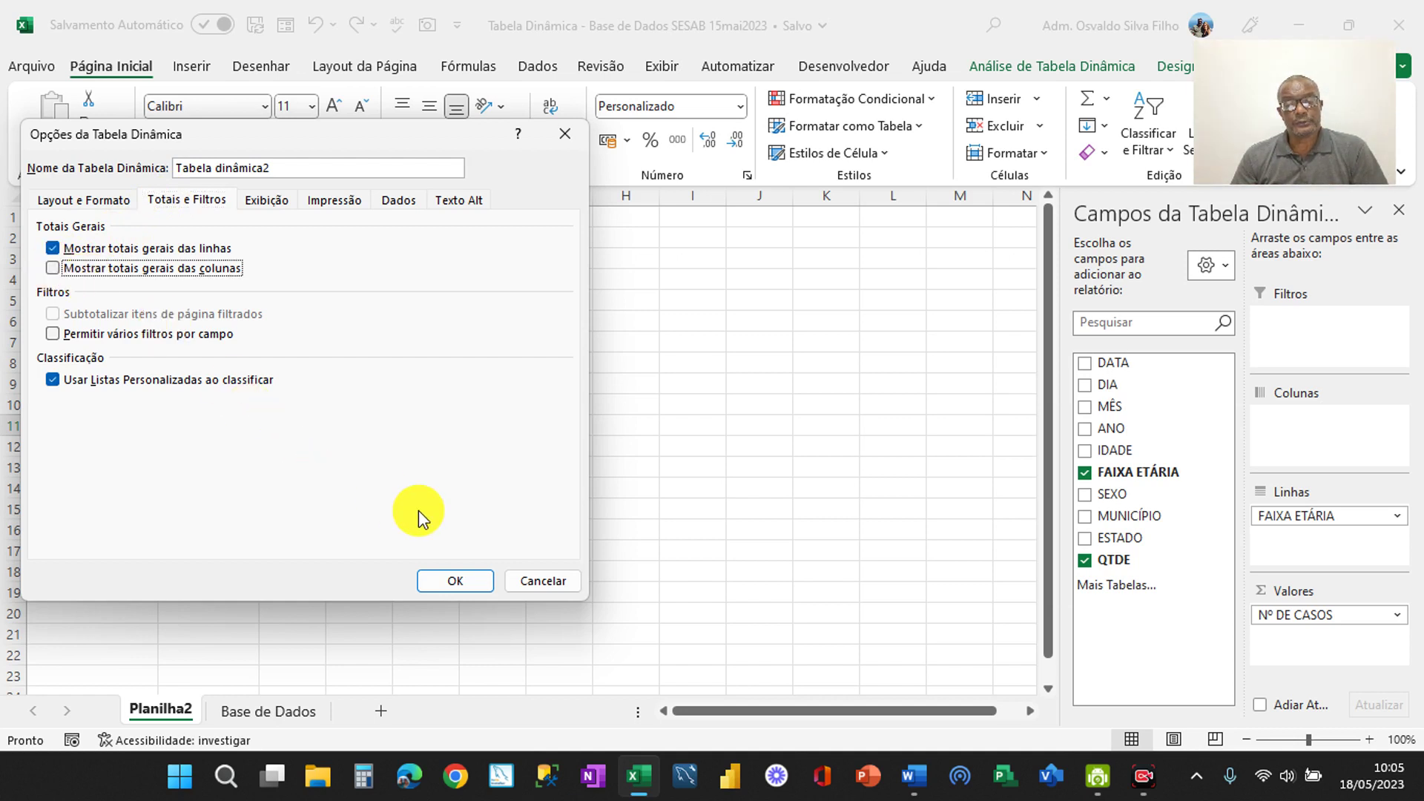
{"action": "left_click", "coordinate": [447, 586]}
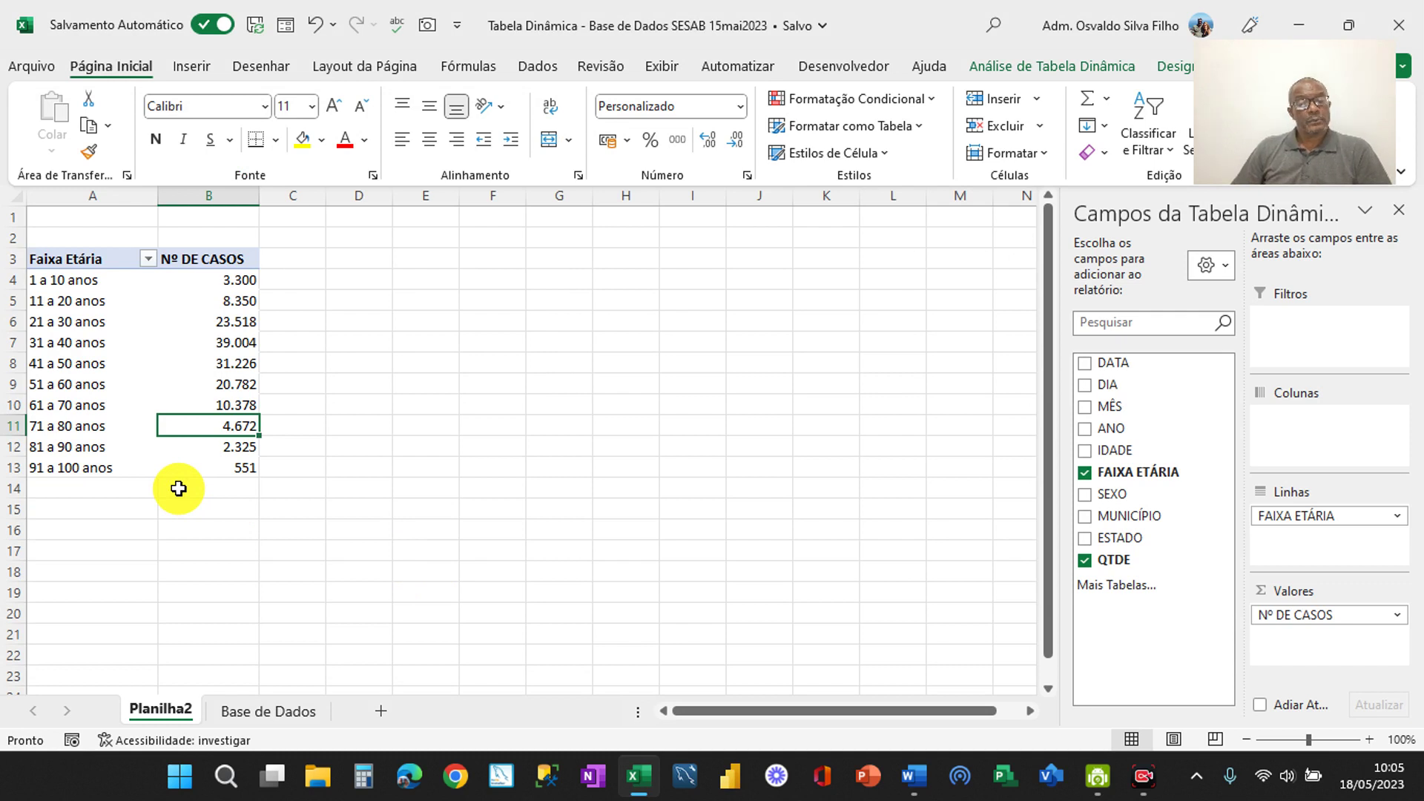
Turn the grand totals for columns back on in the pivot table options
{"action": "right_click", "coordinate": [188, 426]}
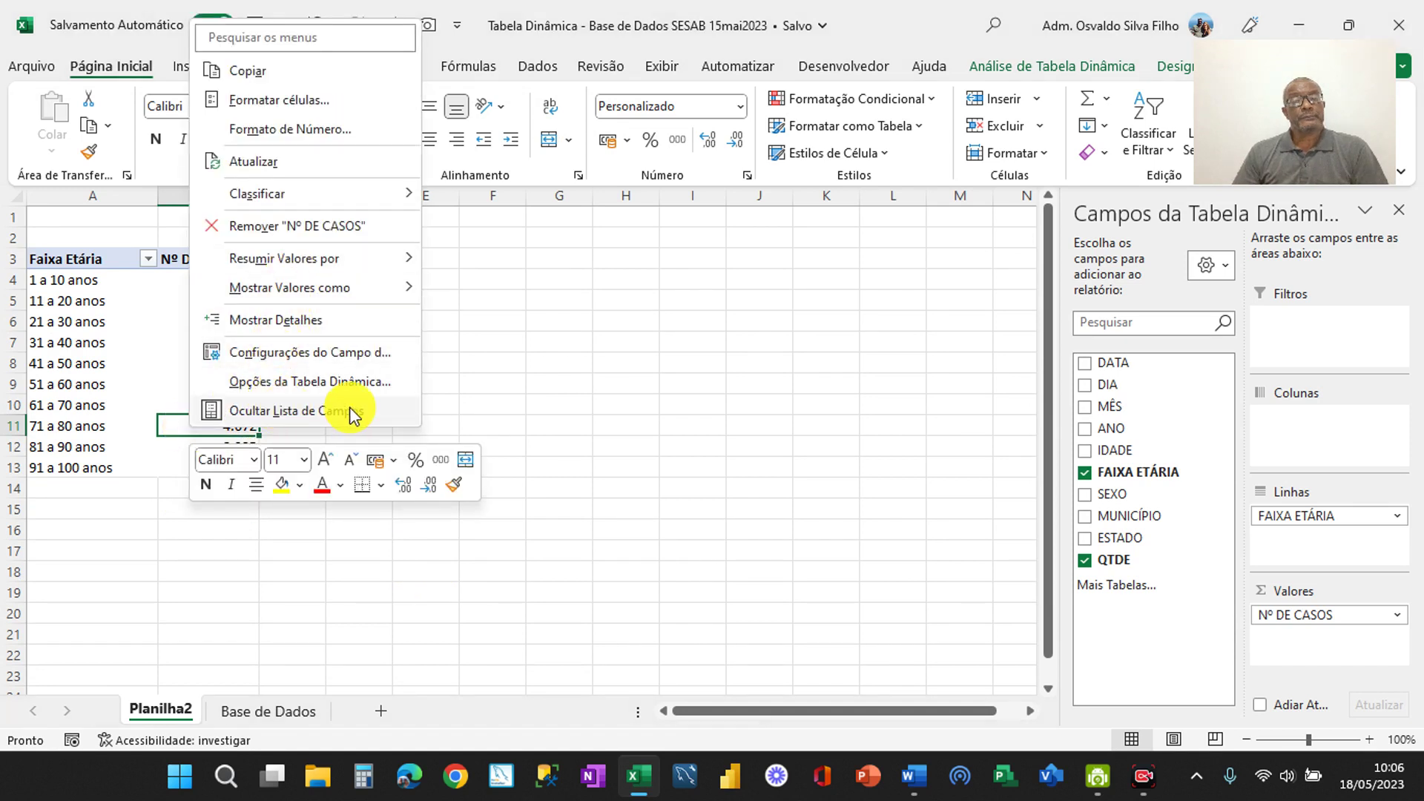
{"action": "left_click", "coordinate": [359, 387]}
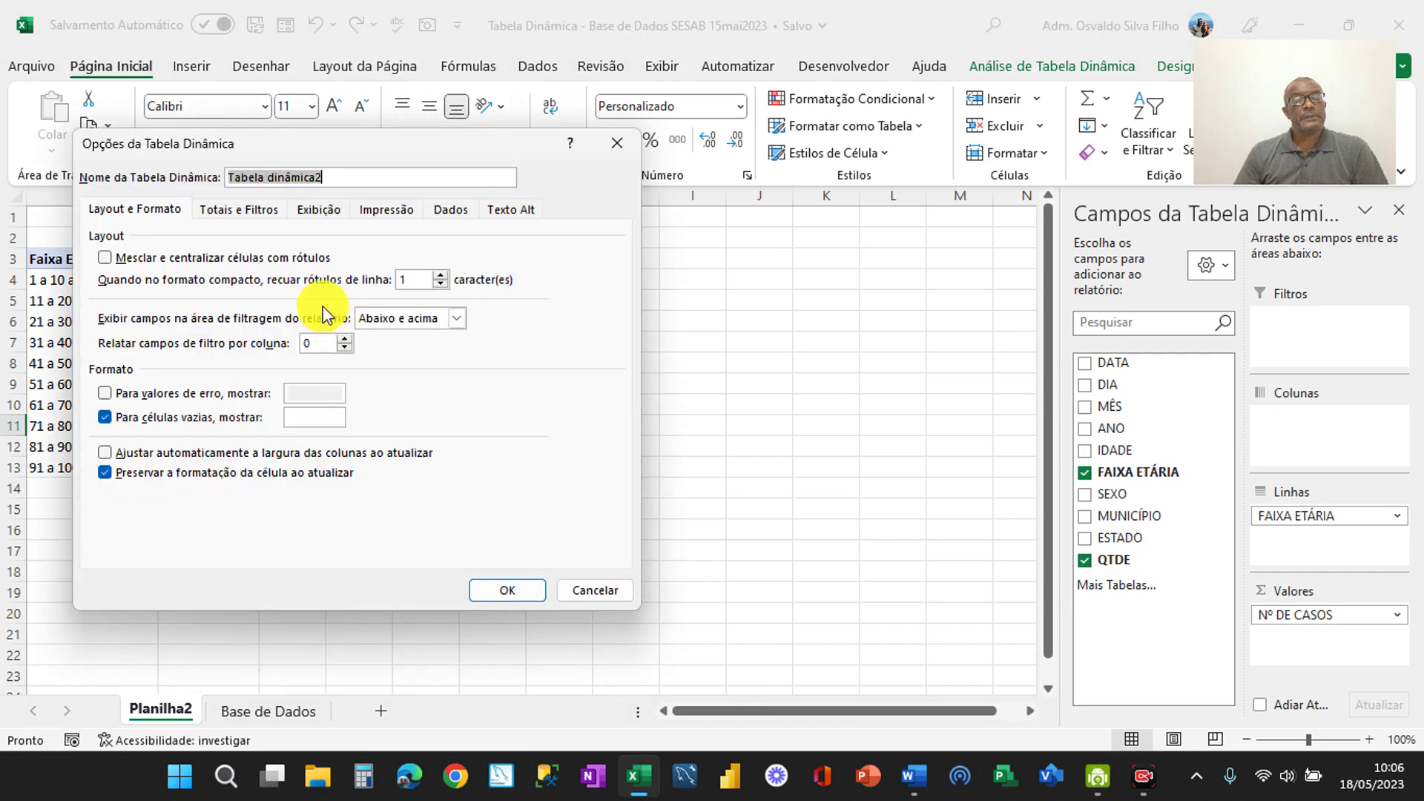
{"action": "left_click", "coordinate": [236, 208]}
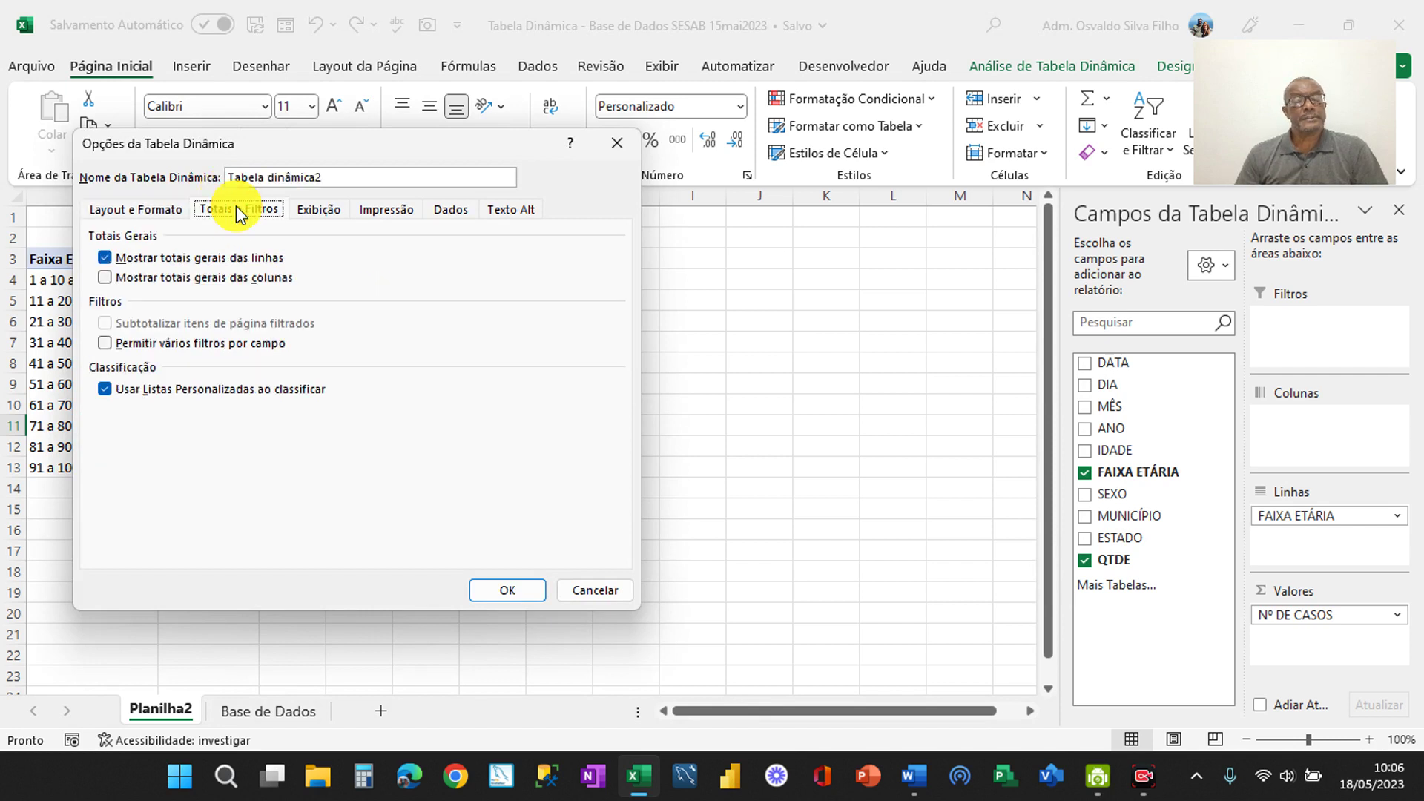
{"action": "left_click", "coordinate": [105, 278]}
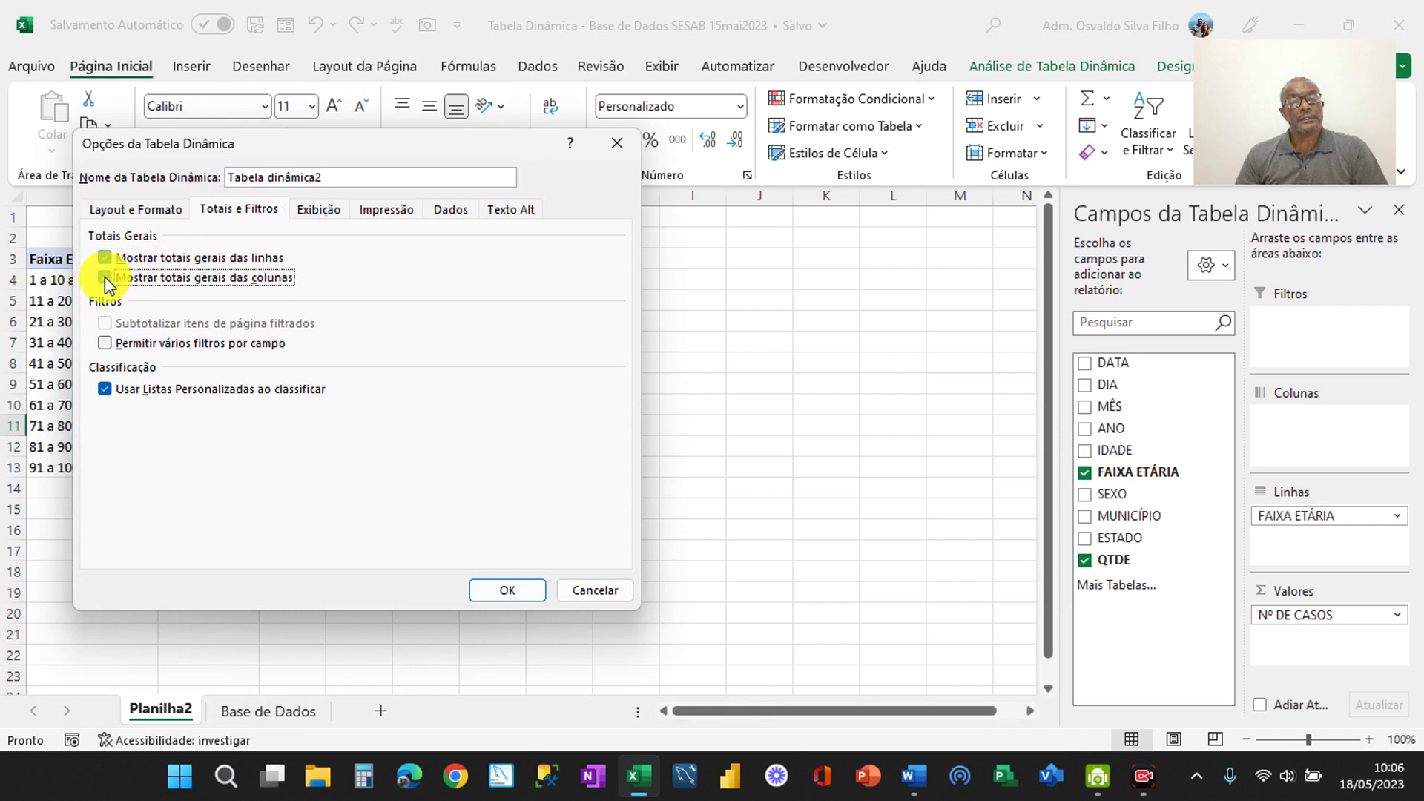
{"action": "left_click", "coordinate": [487, 588]}
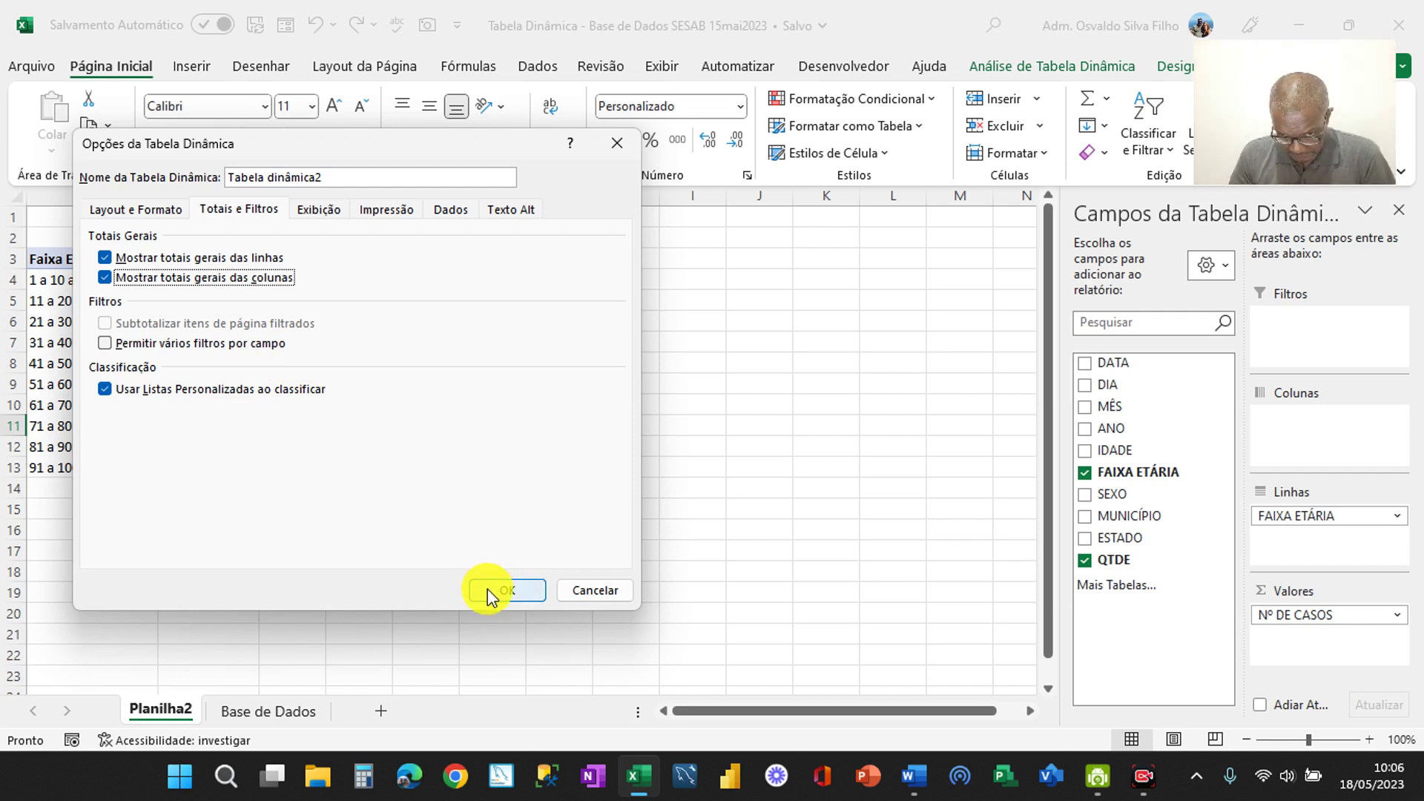
{"action": "left_click", "coordinate": [488, 589]}
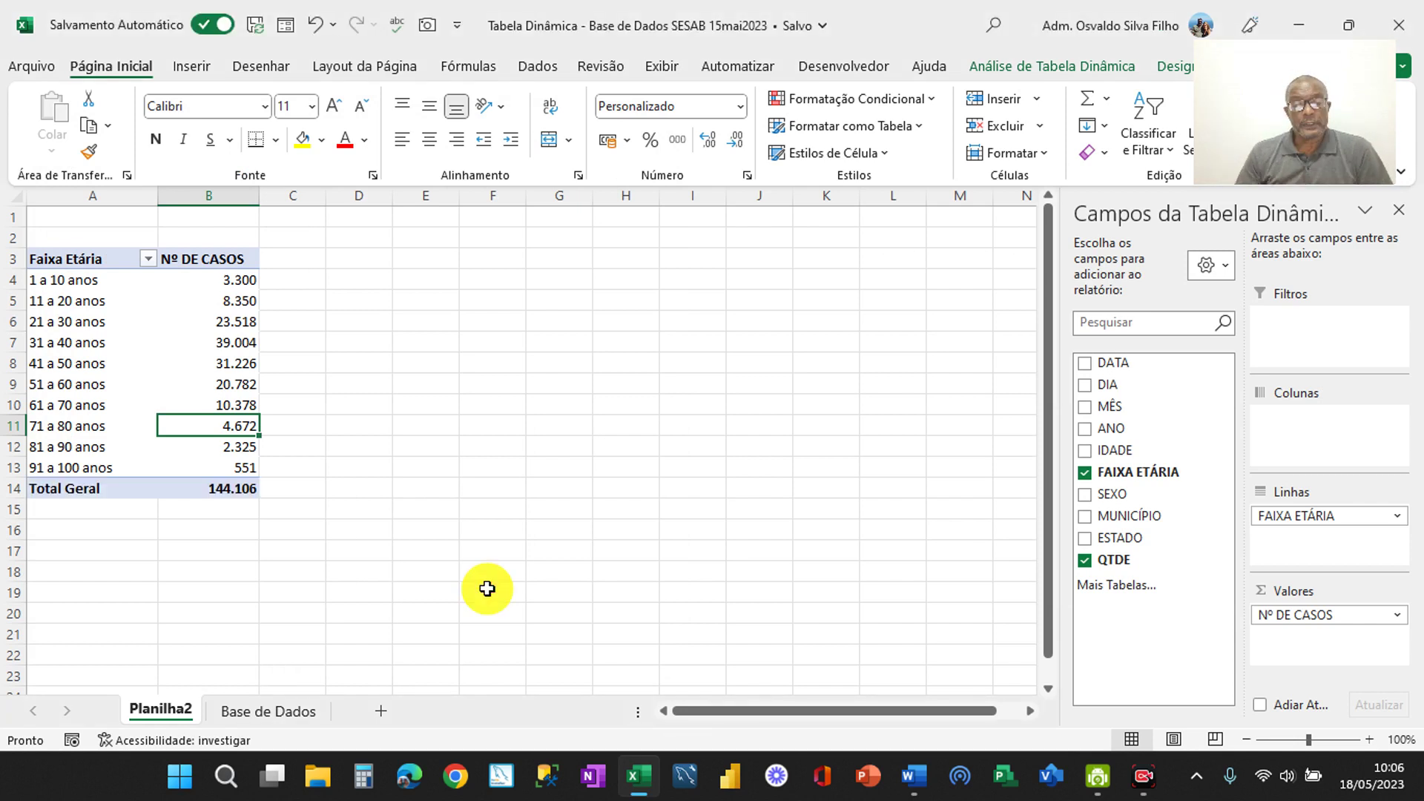
{"action": "left_click", "coordinate": [434, 336]}
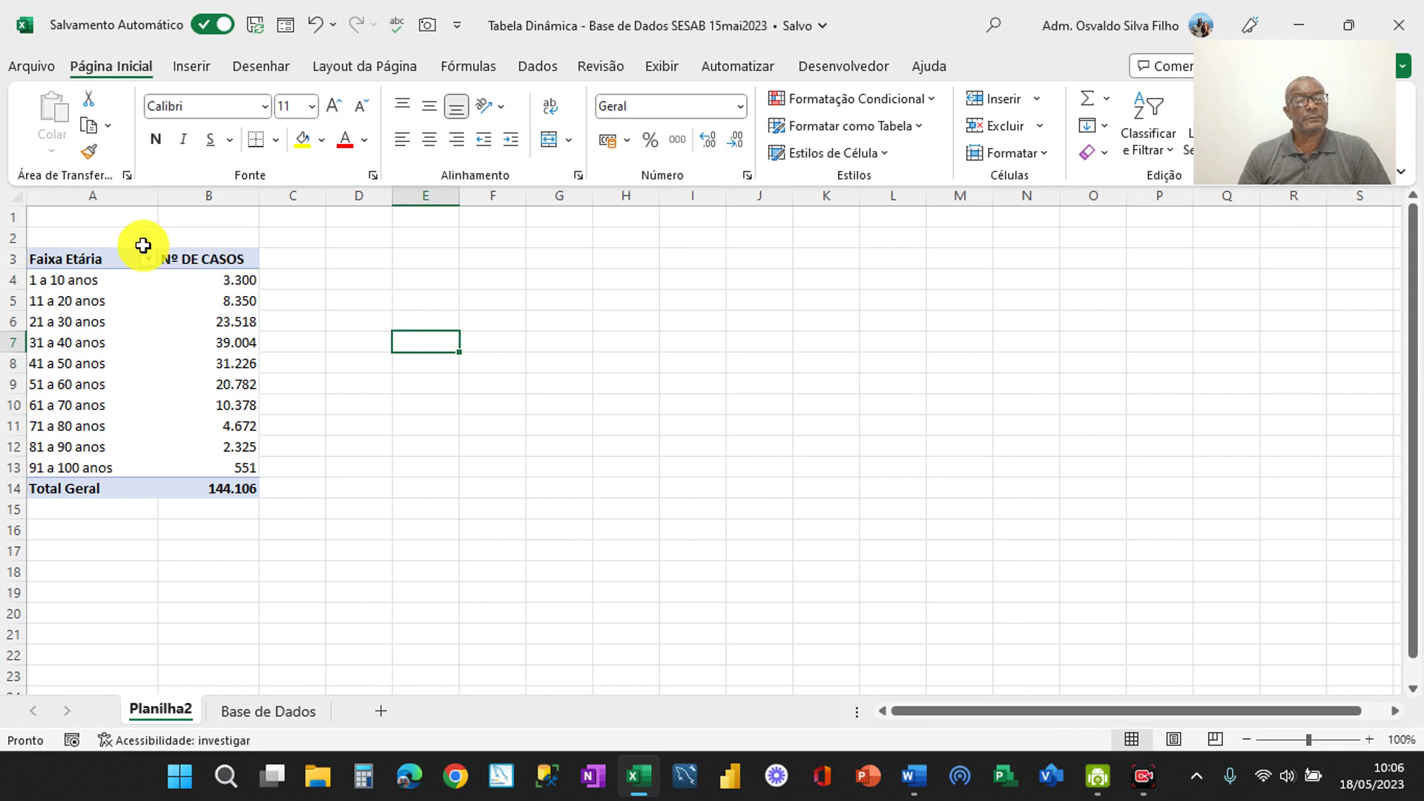
Try to retype the row header in cell A3 in capitals as FAIXA ETÁRIA
{"action": "double_click", "coordinate": [105, 260]}
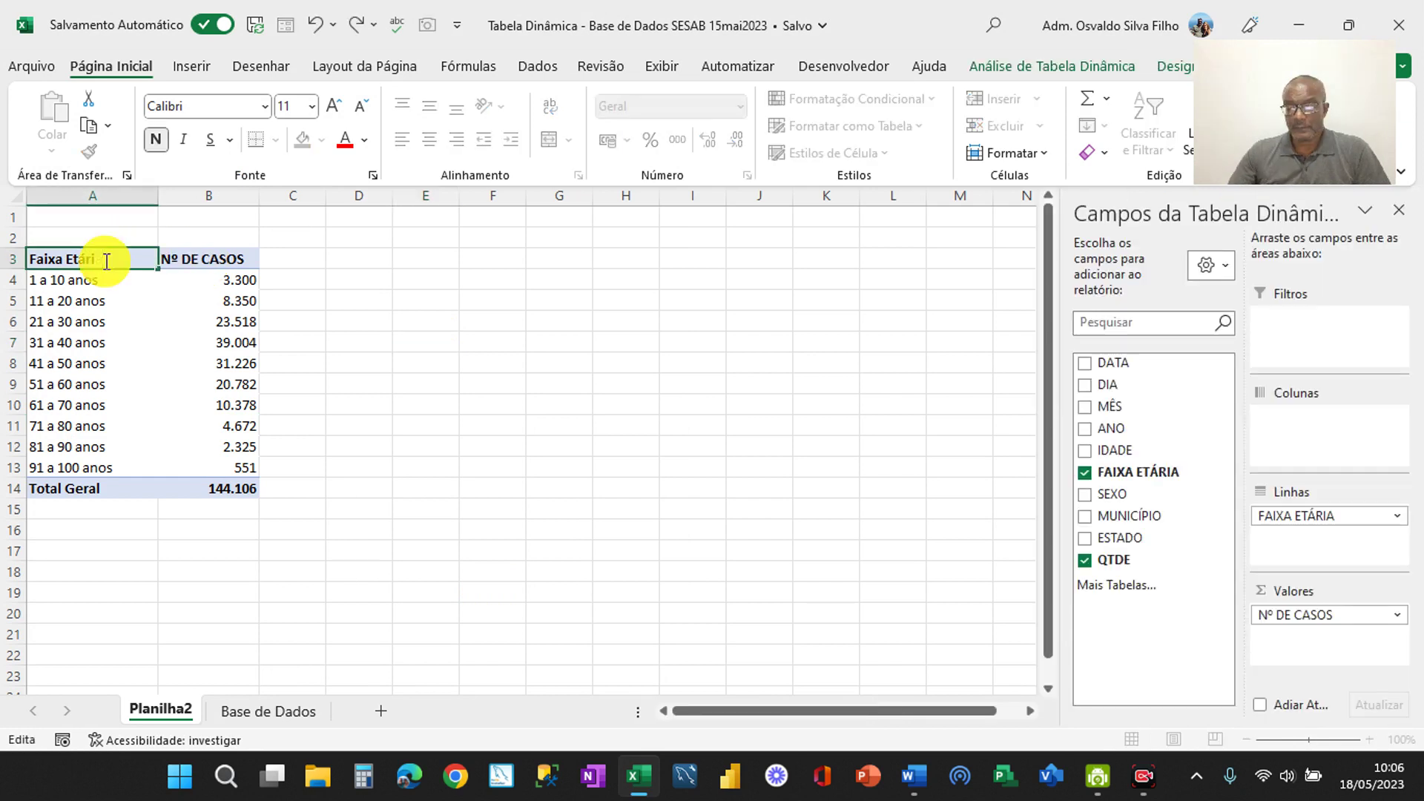
{"action": "key", "text": "BackSpace"}
{"action": "key", "text": "BackSpace"}
{"action": "key", "text": "BackSpace"}
{"action": "key", "text": "BackSpace"}
{"action": "key", "text": "BackSpace"}
{"action": "key", "text": "BackSpace"}
{"action": "key", "text": "BackSpace"}
{"action": "key", "text": "BackSpace"}
{"action": "key", "text": "BackSpace"}
{"action": "key", "text": "BackSpace"}
{"action": "key", "text": "BackSpace"}
{"action": "key", "text": "BackSpace"}
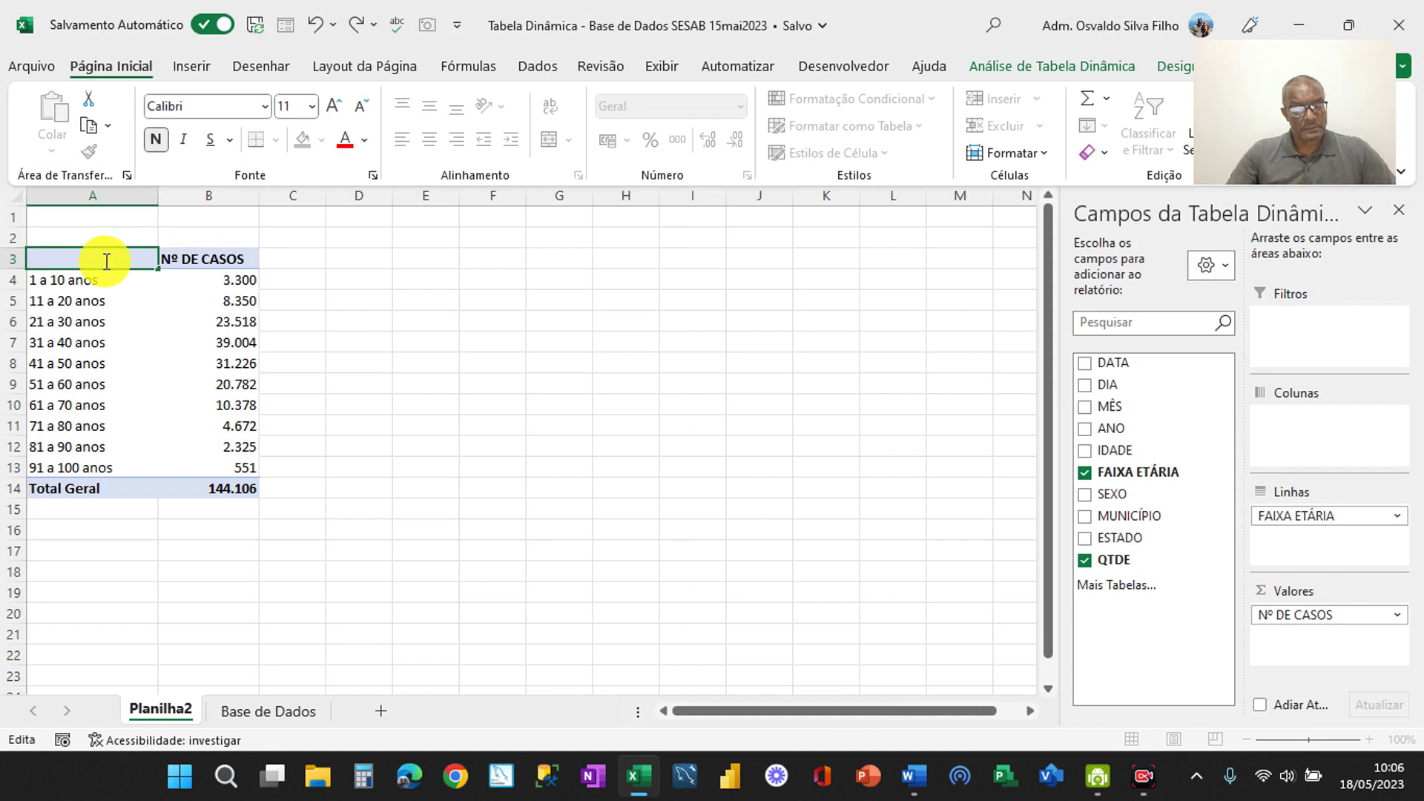
{"action": "type", "text": "FA"}
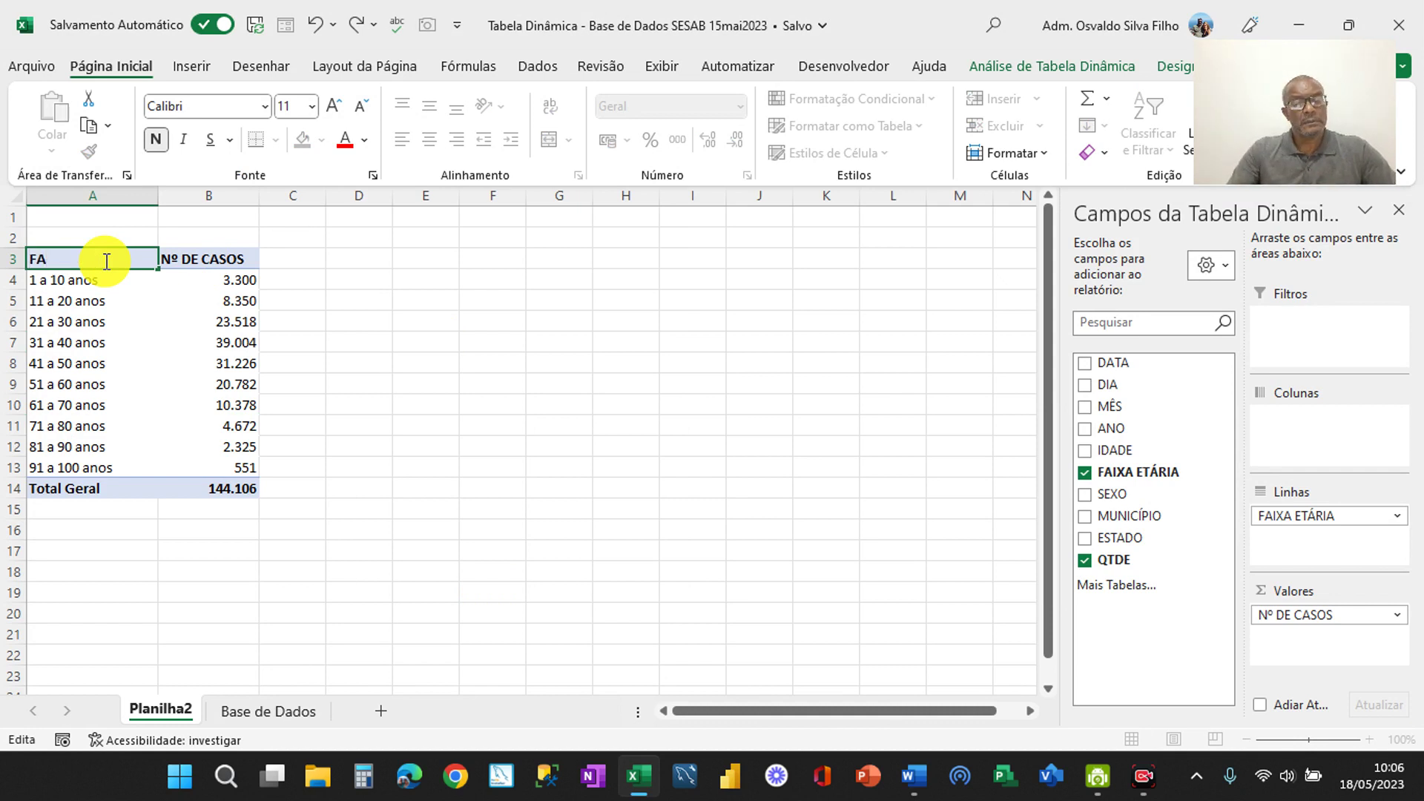
{"action": "type", "text": "IXA ET"}
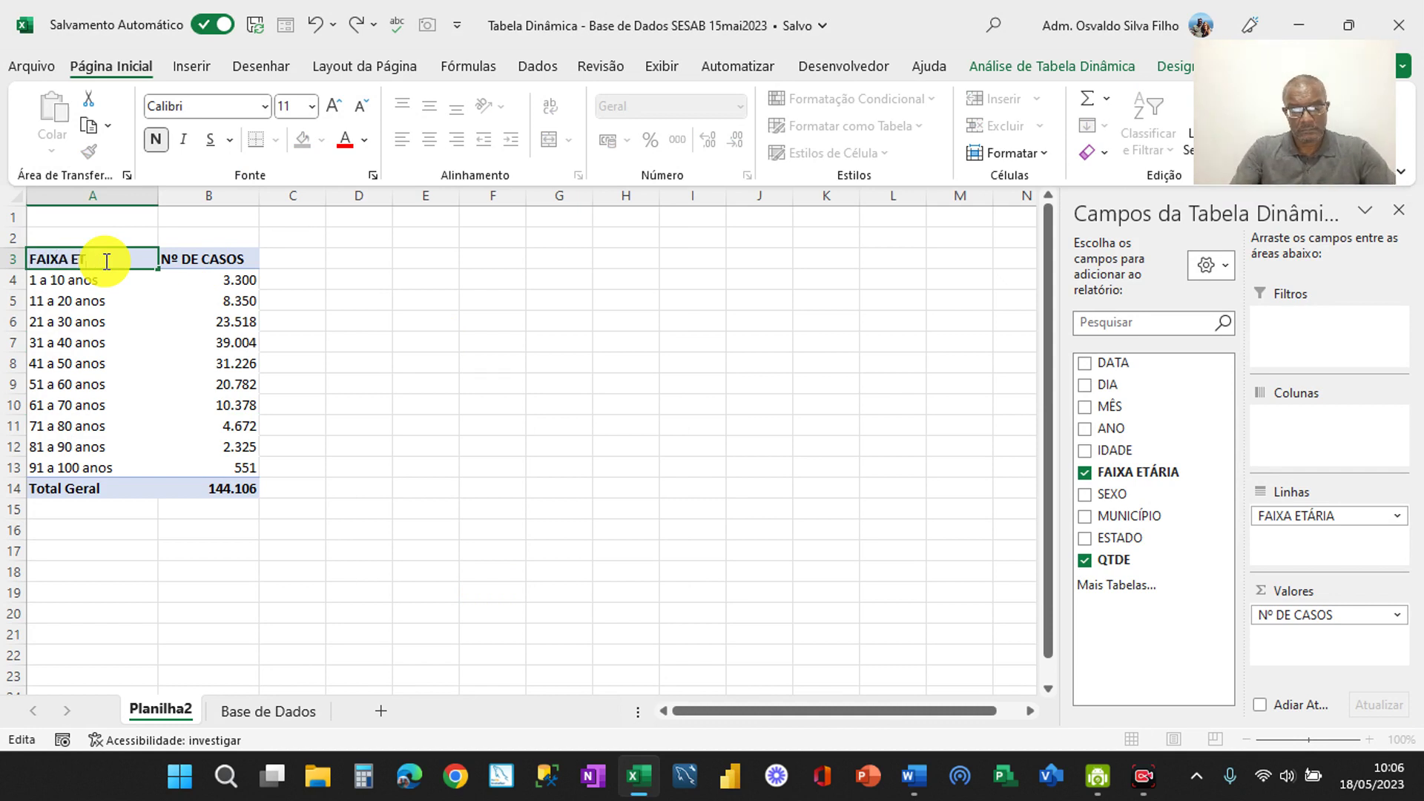
{"action": "type", "text": "ÁRIA"}
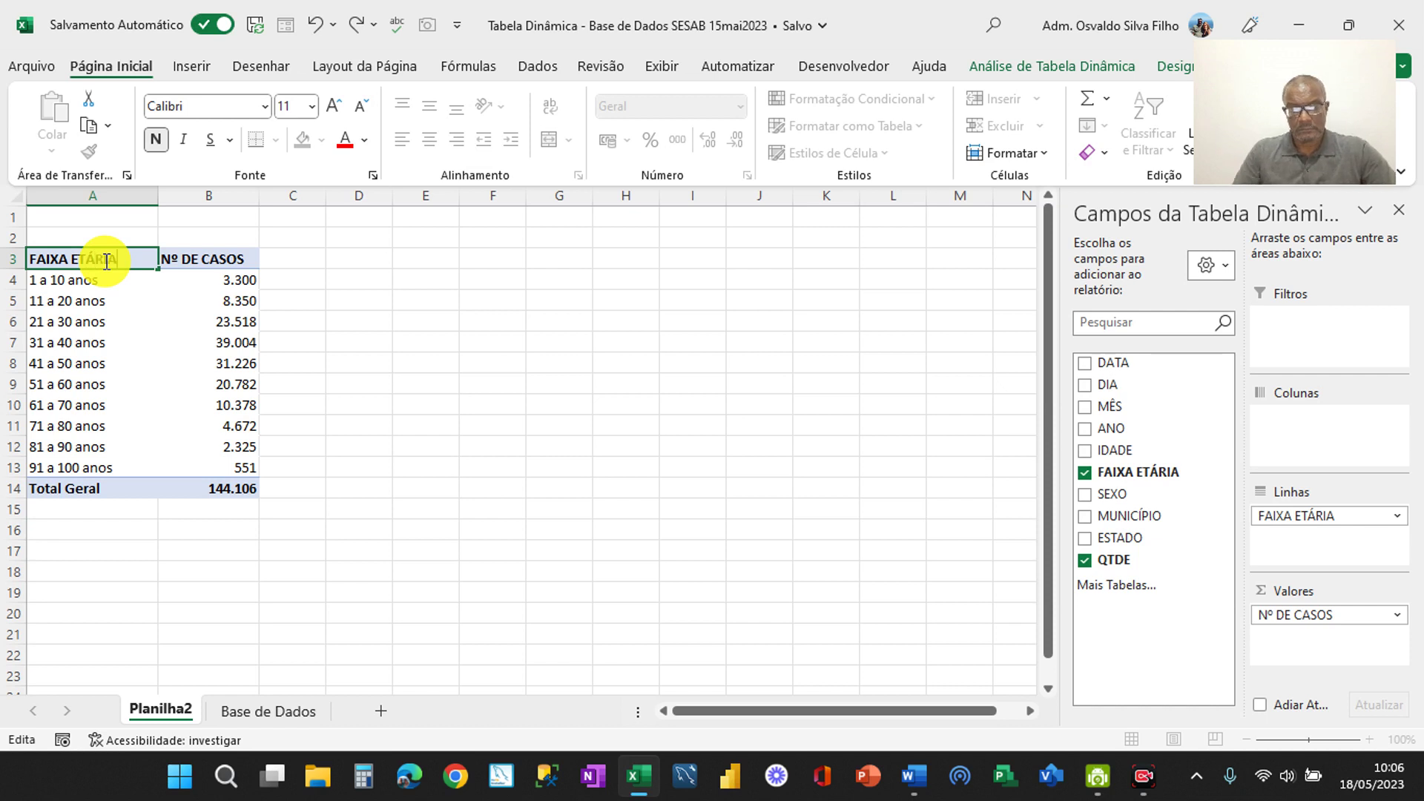
{"action": "key", "text": "Return"}
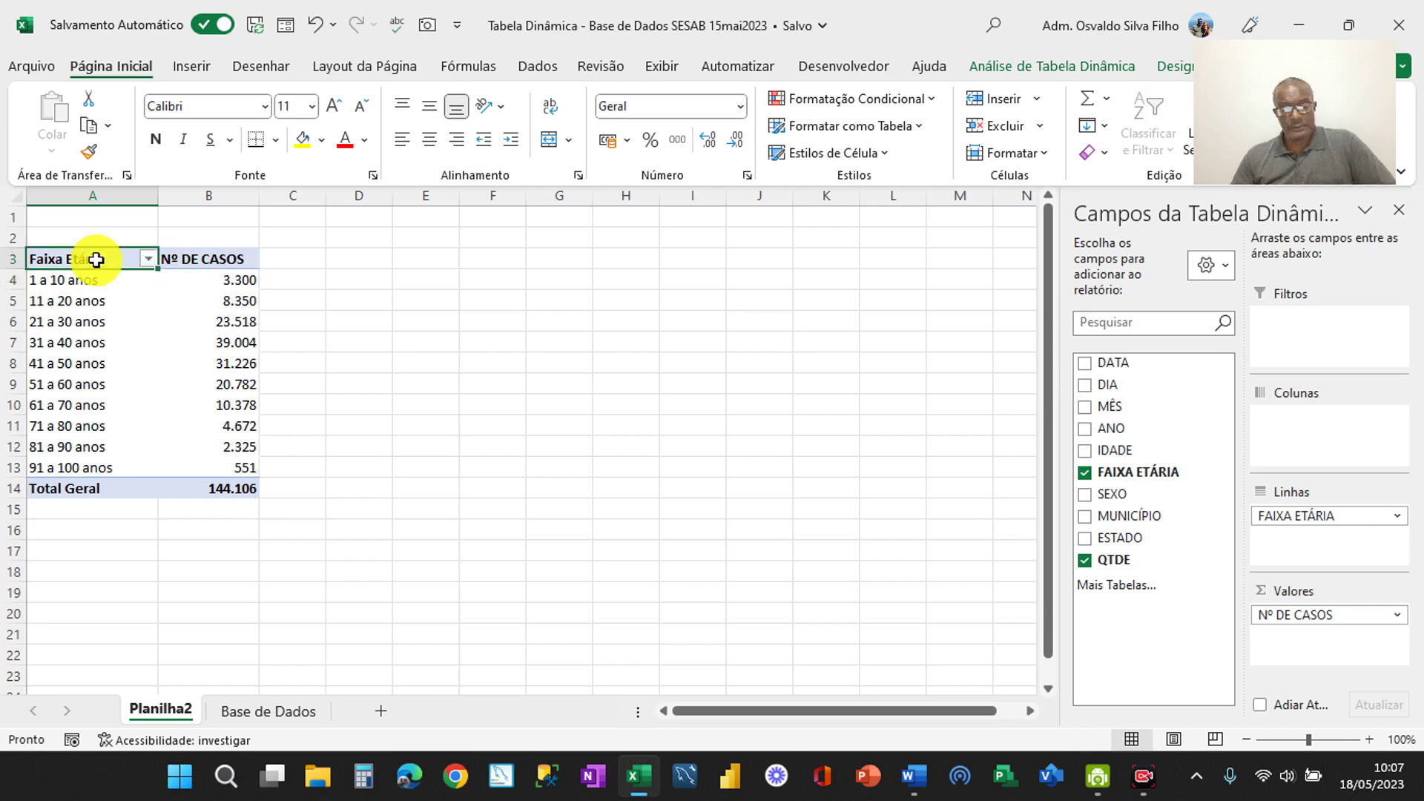
Select the age-range pivot table from A3 to B14 and copy it
{"action": "left_click", "coordinate": [96, 259]}
{"action": "key", "text": "shift+Down"}
{"action": "key", "text": "shift+Down"}
{"action": "key", "text": "shift+Down"}
{"action": "key", "text": "shift+Down"}
{"action": "key", "text": "shift+Down"}
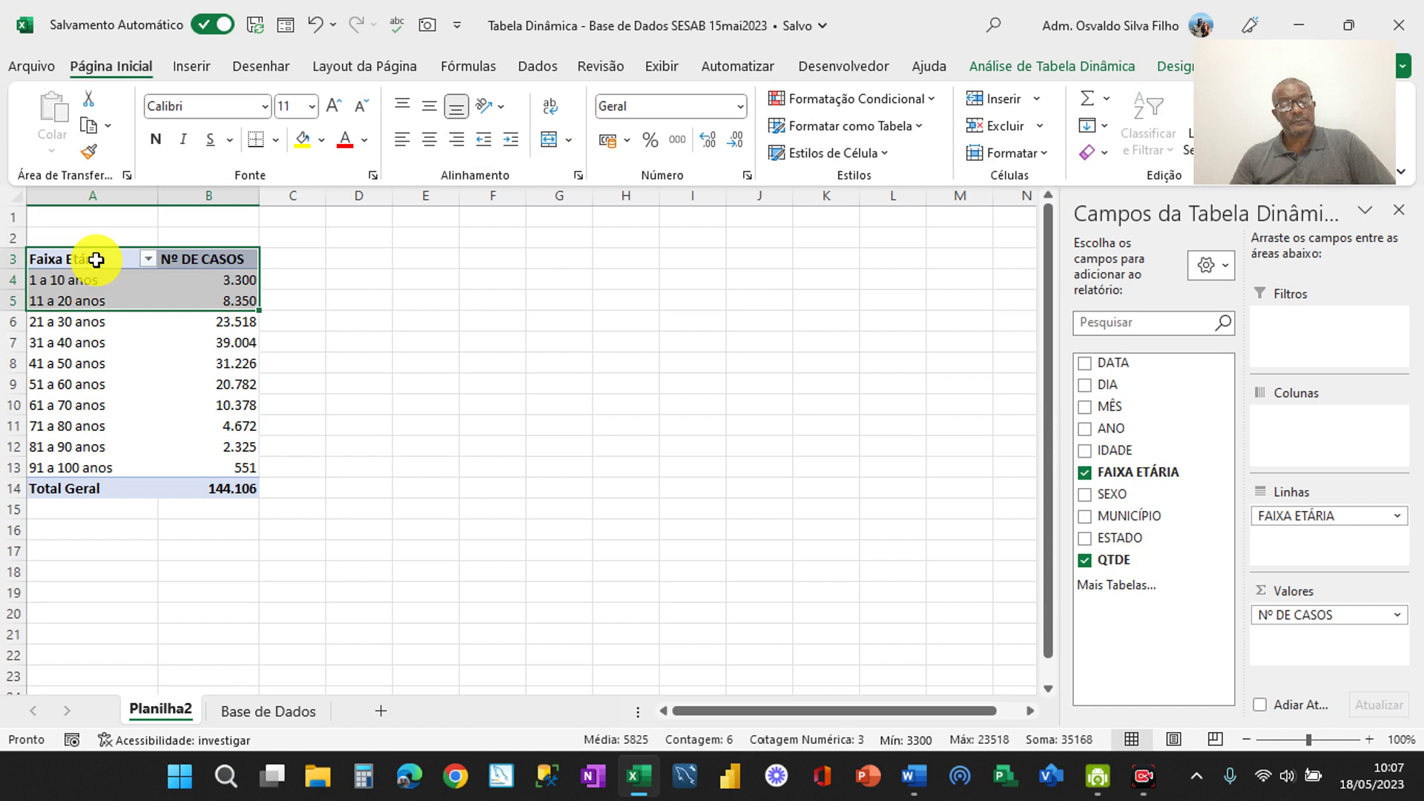
{"action": "key", "text": "shift+Down"}
{"action": "key", "text": "shift+Down"}
{"action": "key", "text": "shift+Down"}
{"action": "key", "text": "shift+Down"}
{"action": "key", "text": "shift+Down"}
{"action": "key", "text": "shift+Down"}
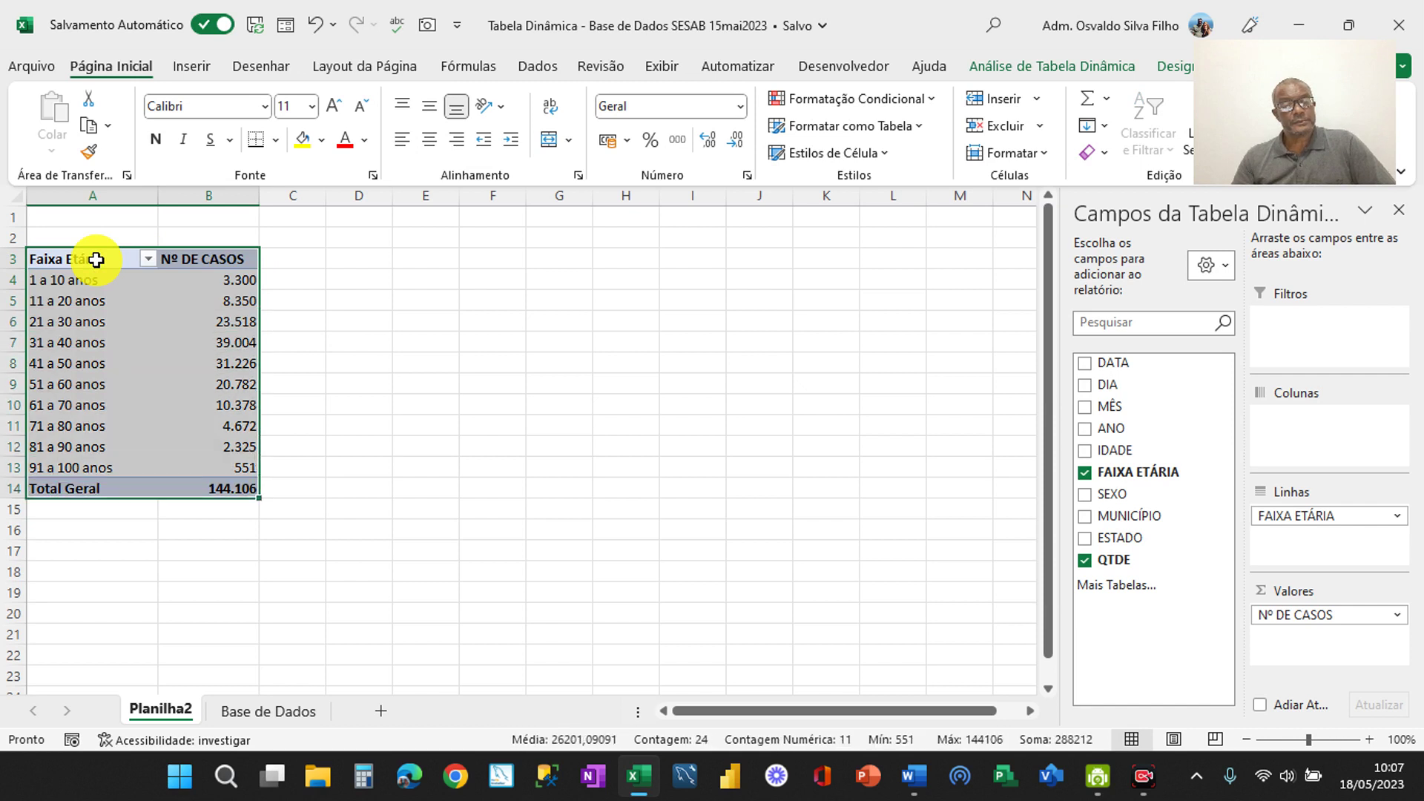
{"action": "key", "text": "ctrl+c"}
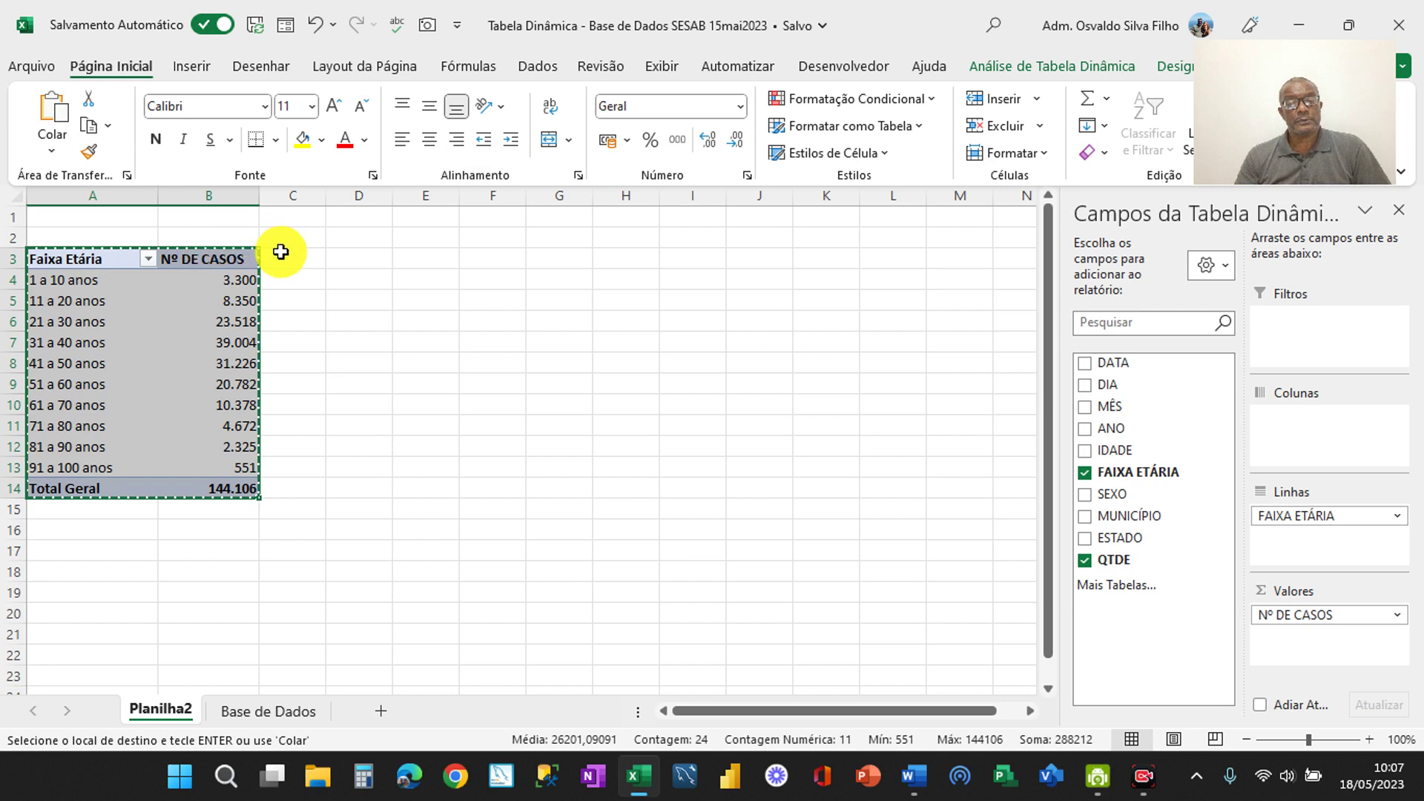
Paste a copy of the pivot table at E3 and autofit columns E and F to their contents
{"action": "left_click", "coordinate": [375, 264]}
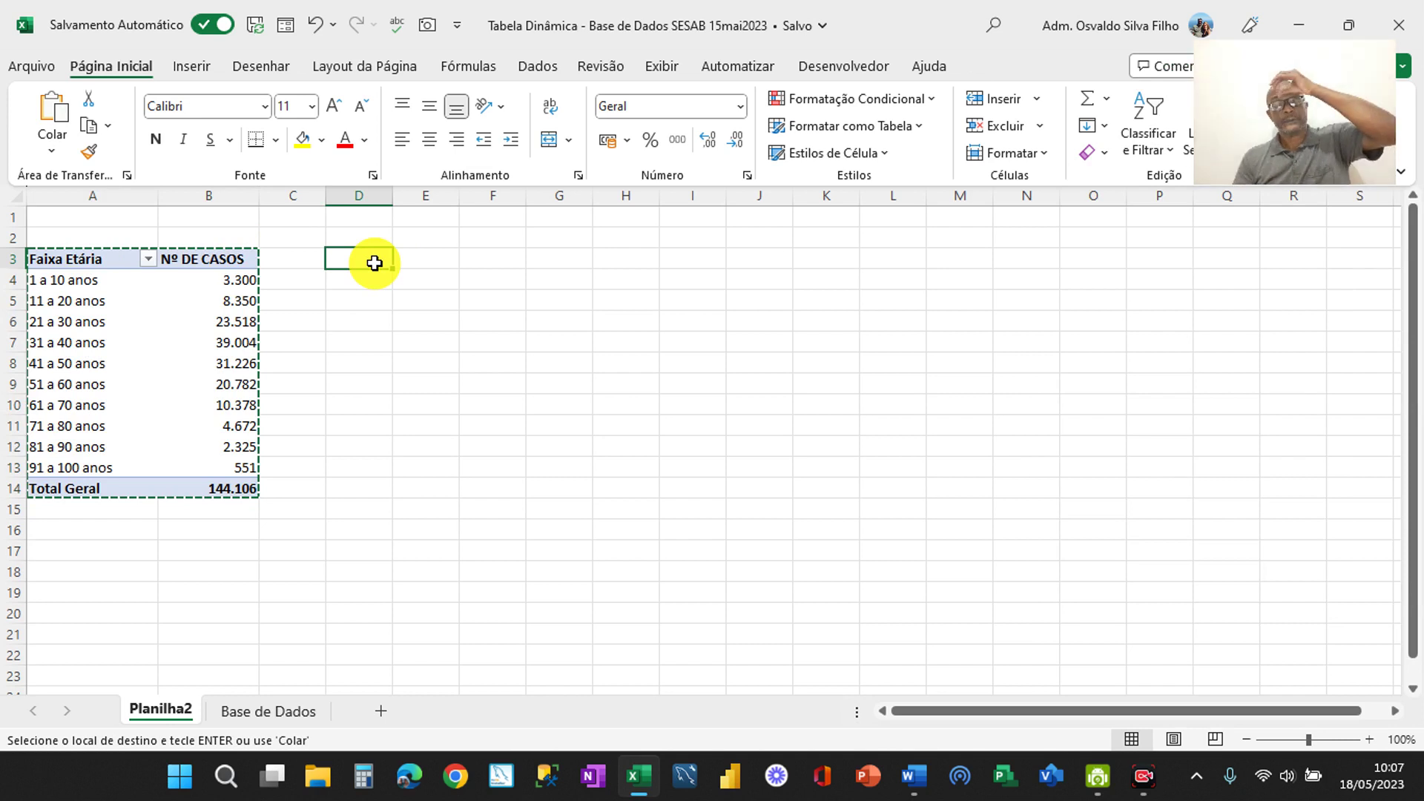
{"action": "left_click", "coordinate": [420, 264]}
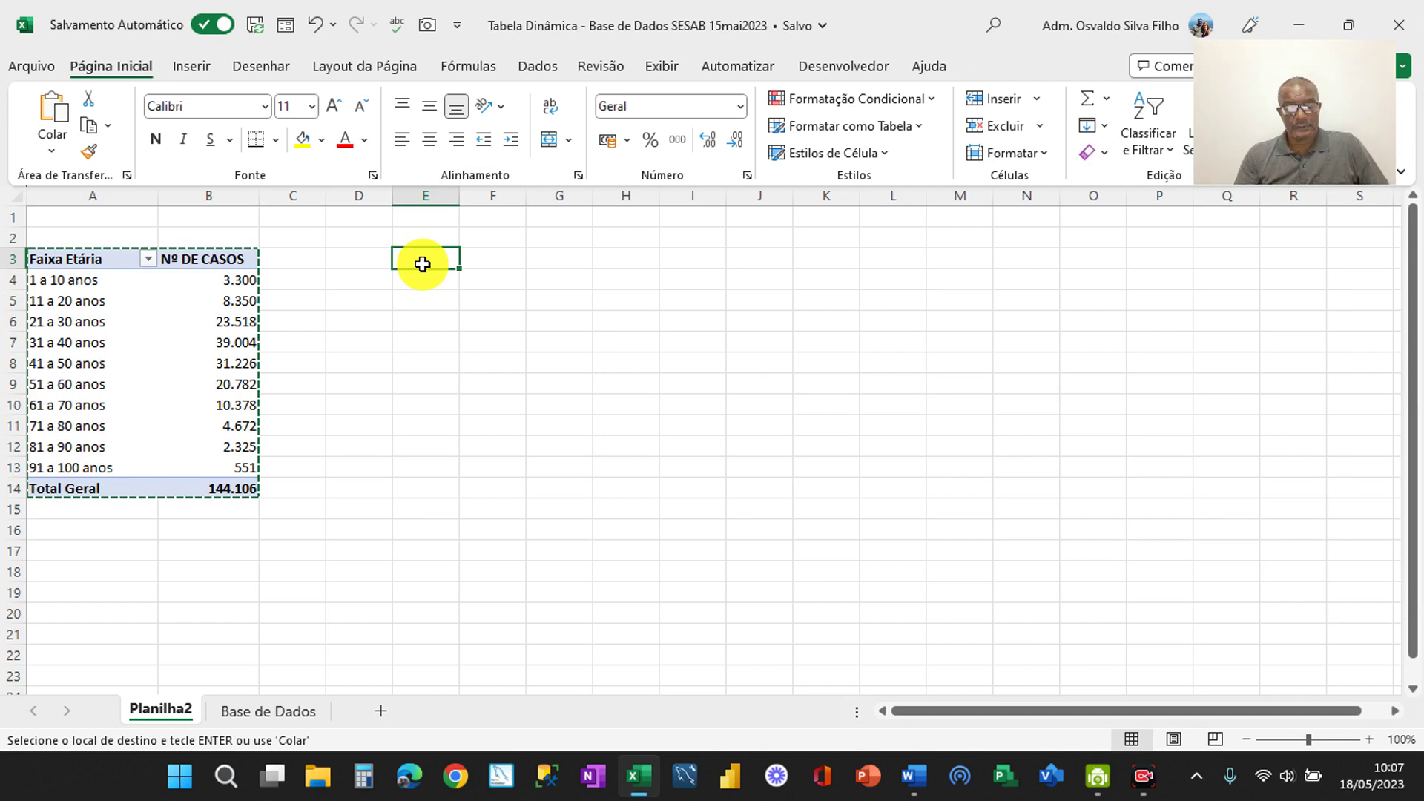
{"action": "key", "text": "ctrl+v"}
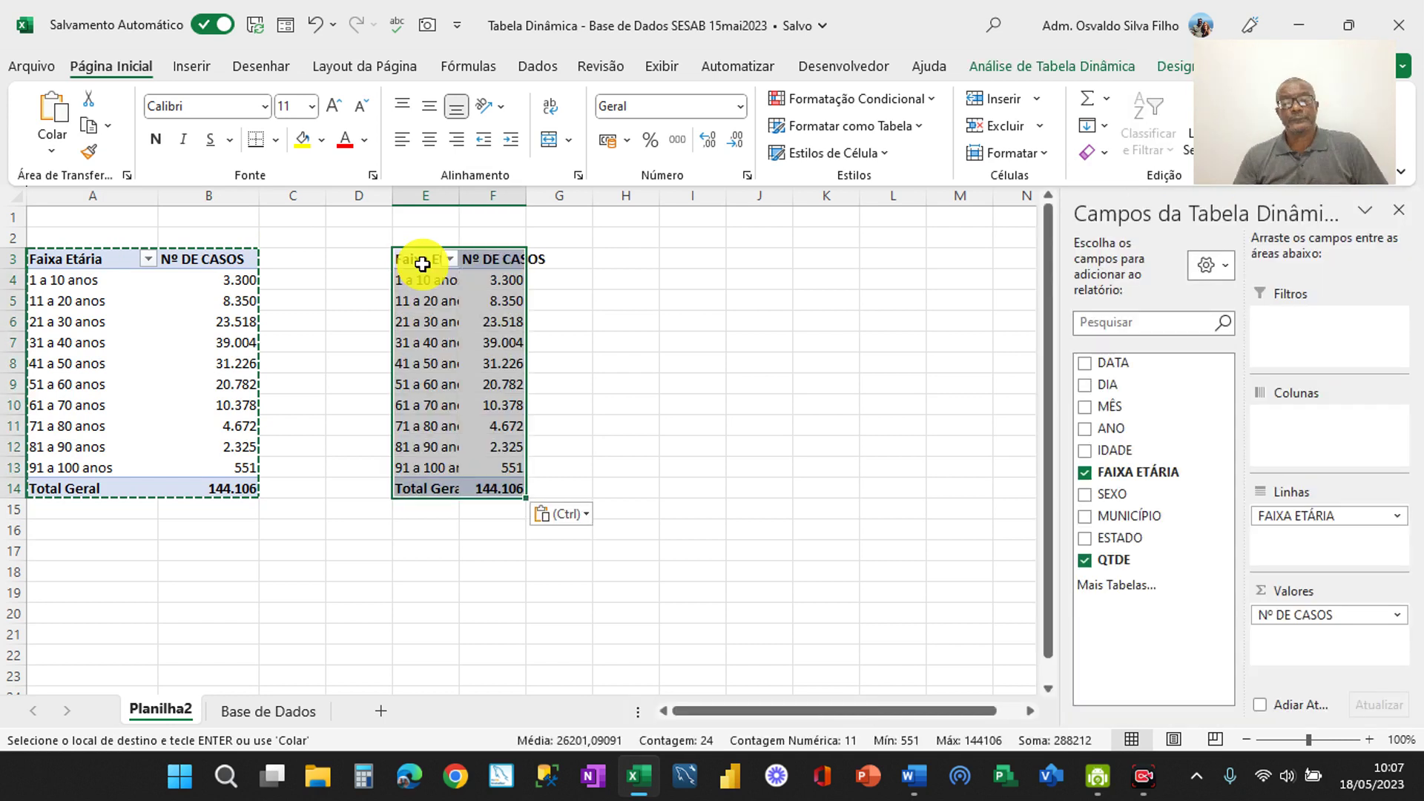
{"action": "double_click", "coordinate": [458, 196]}
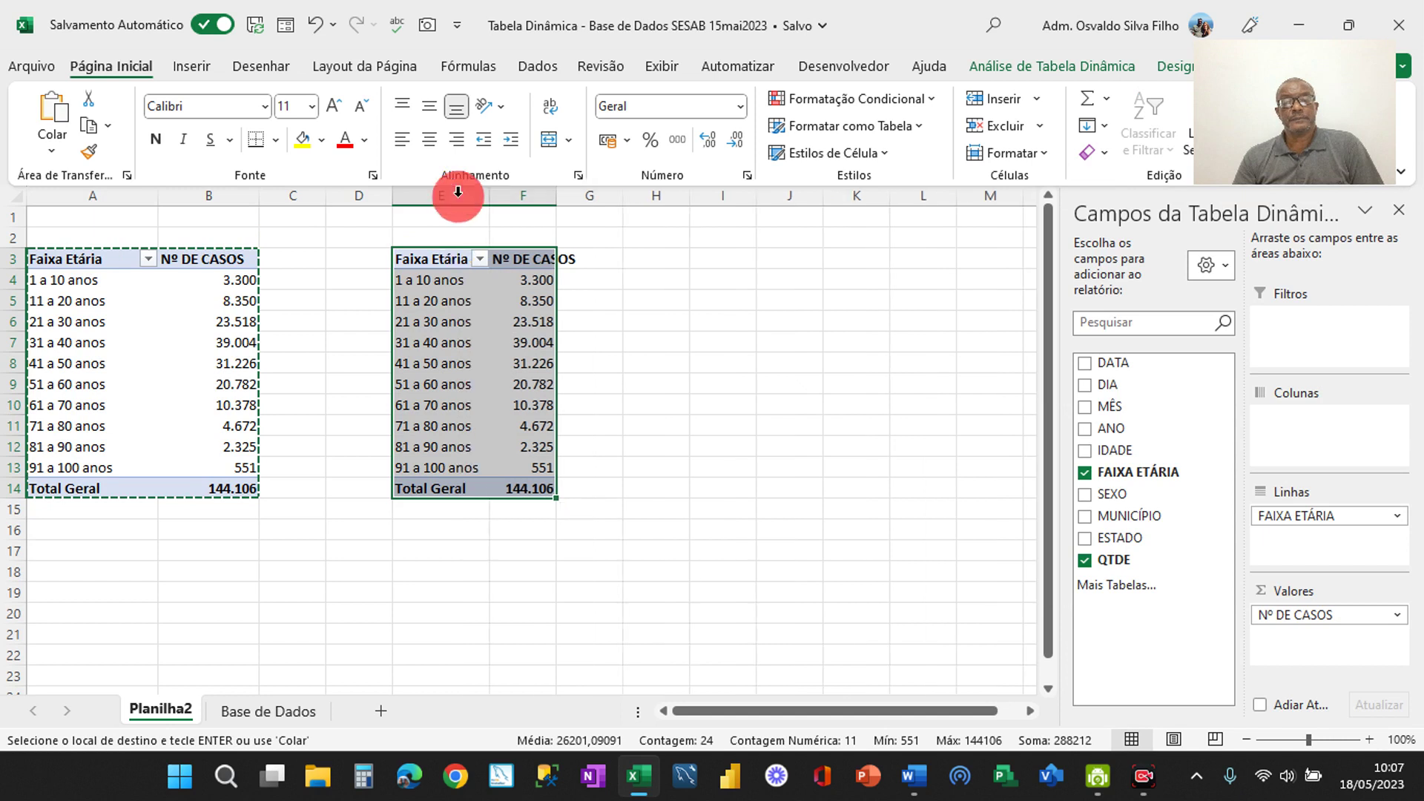
{"action": "double_click", "coordinate": [555, 196]}
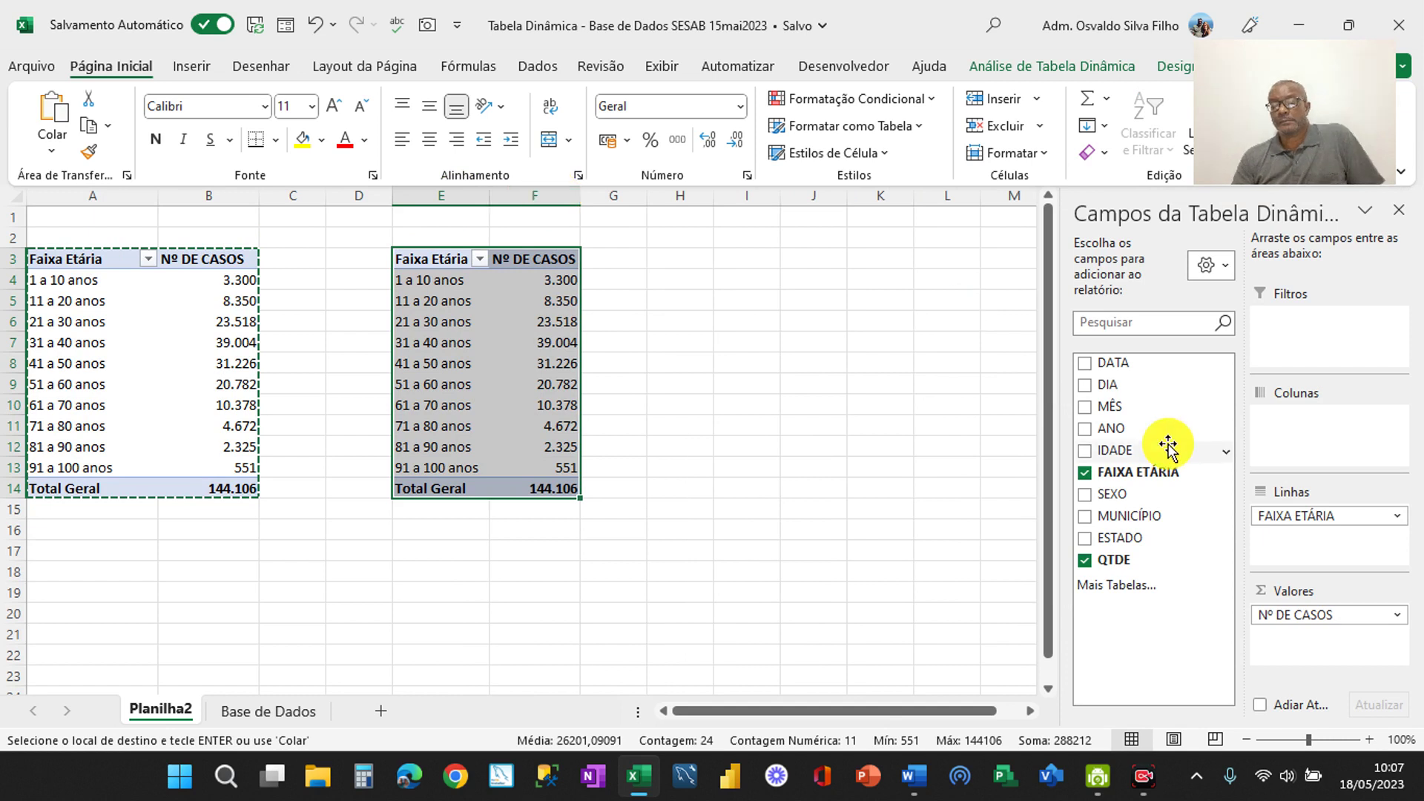
Replace the FAIXA ETÁRIA field with SEXO in the rows of the pivot table at E3
{"action": "left_click", "coordinate": [1085, 474]}
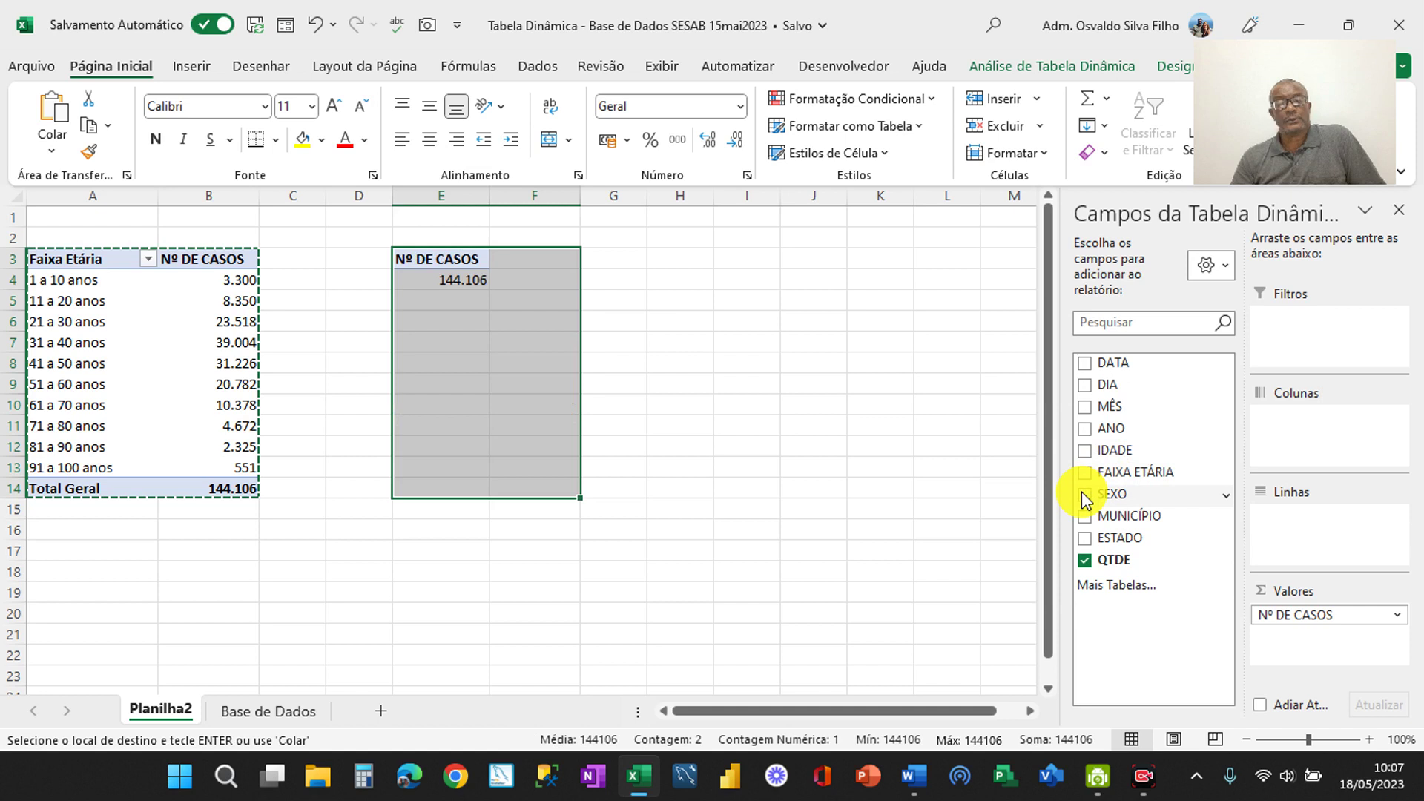
{"action": "left_click", "coordinate": [1084, 495]}
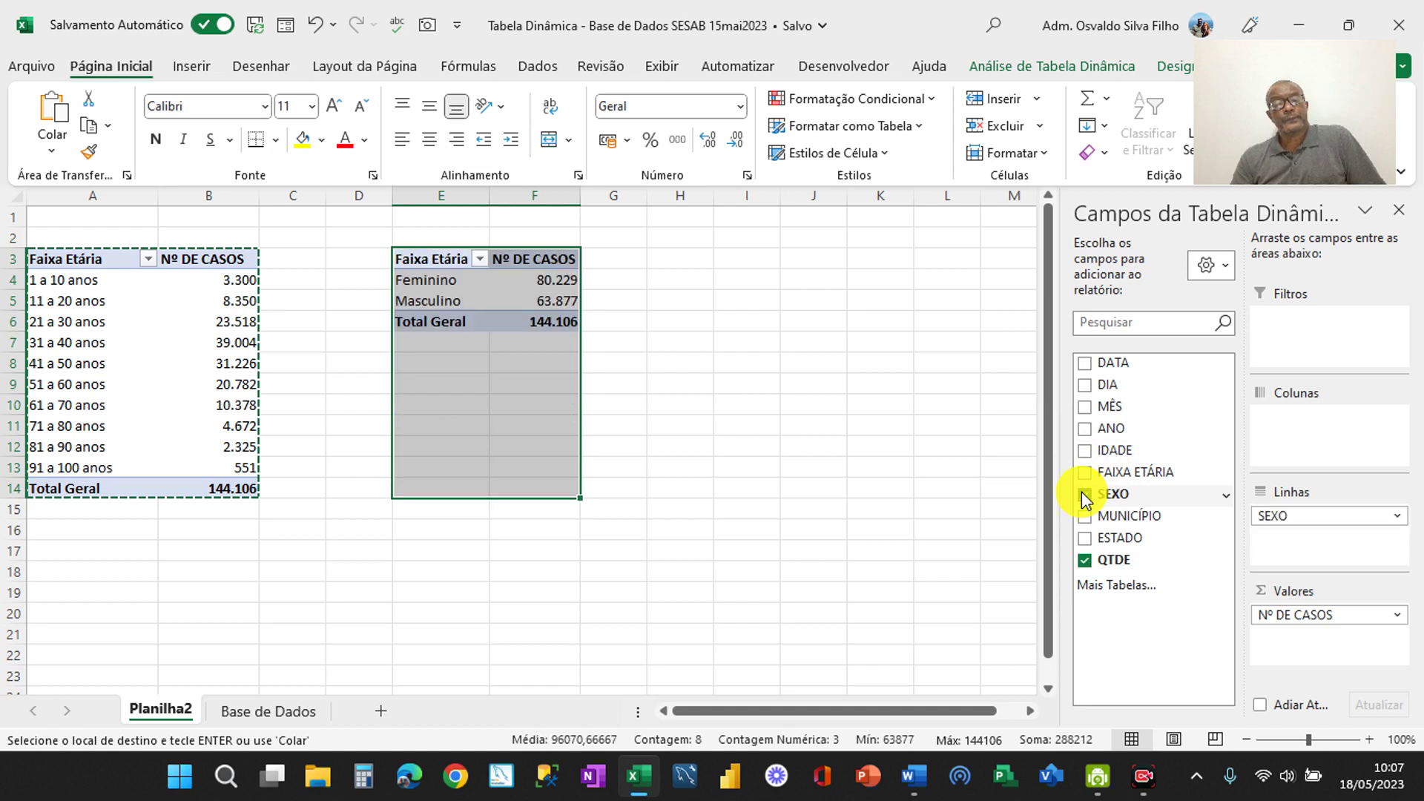
{"action": "left_click", "coordinate": [734, 457]}
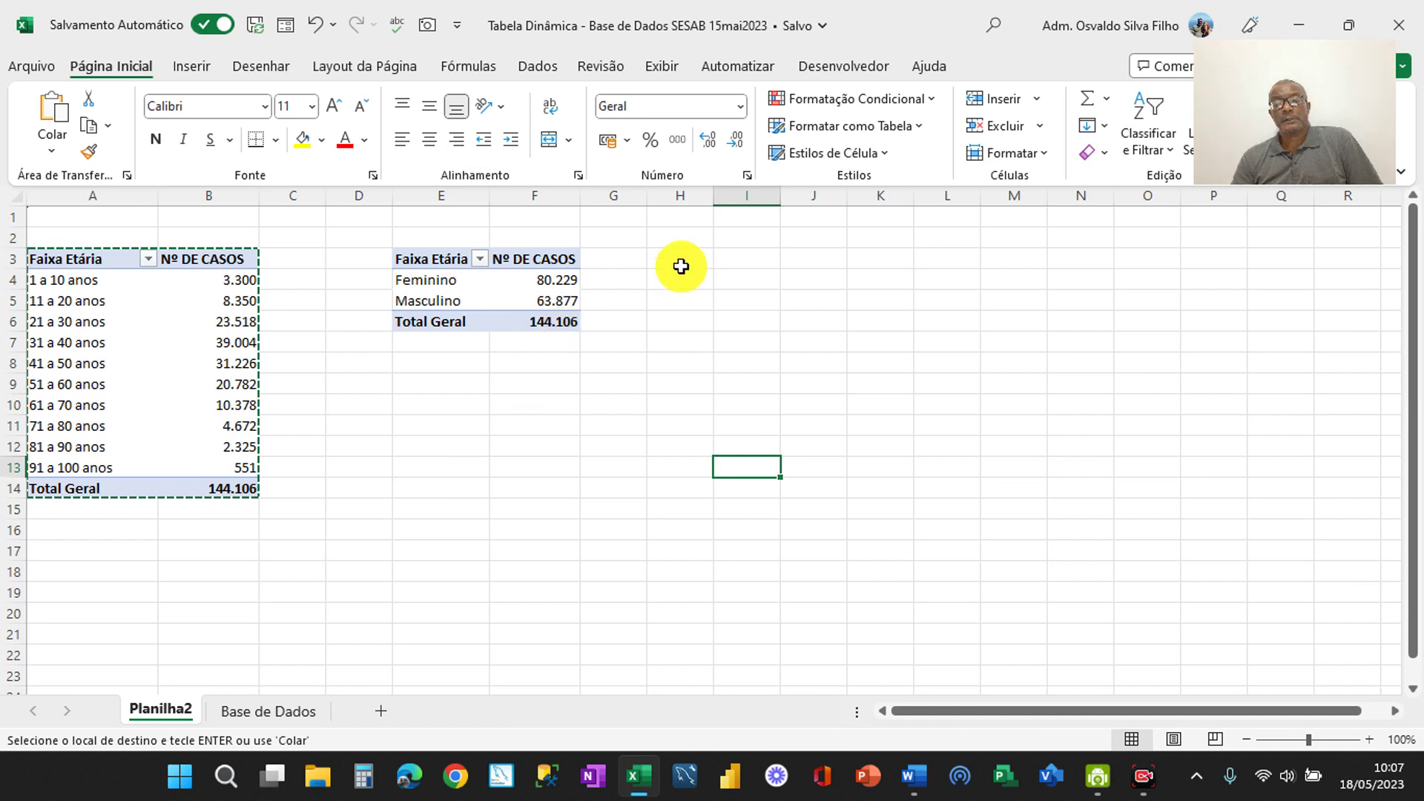
Paste another copy of the pivot table at I3 and autofit columns I and J
{"action": "left_click", "coordinate": [740, 261]}
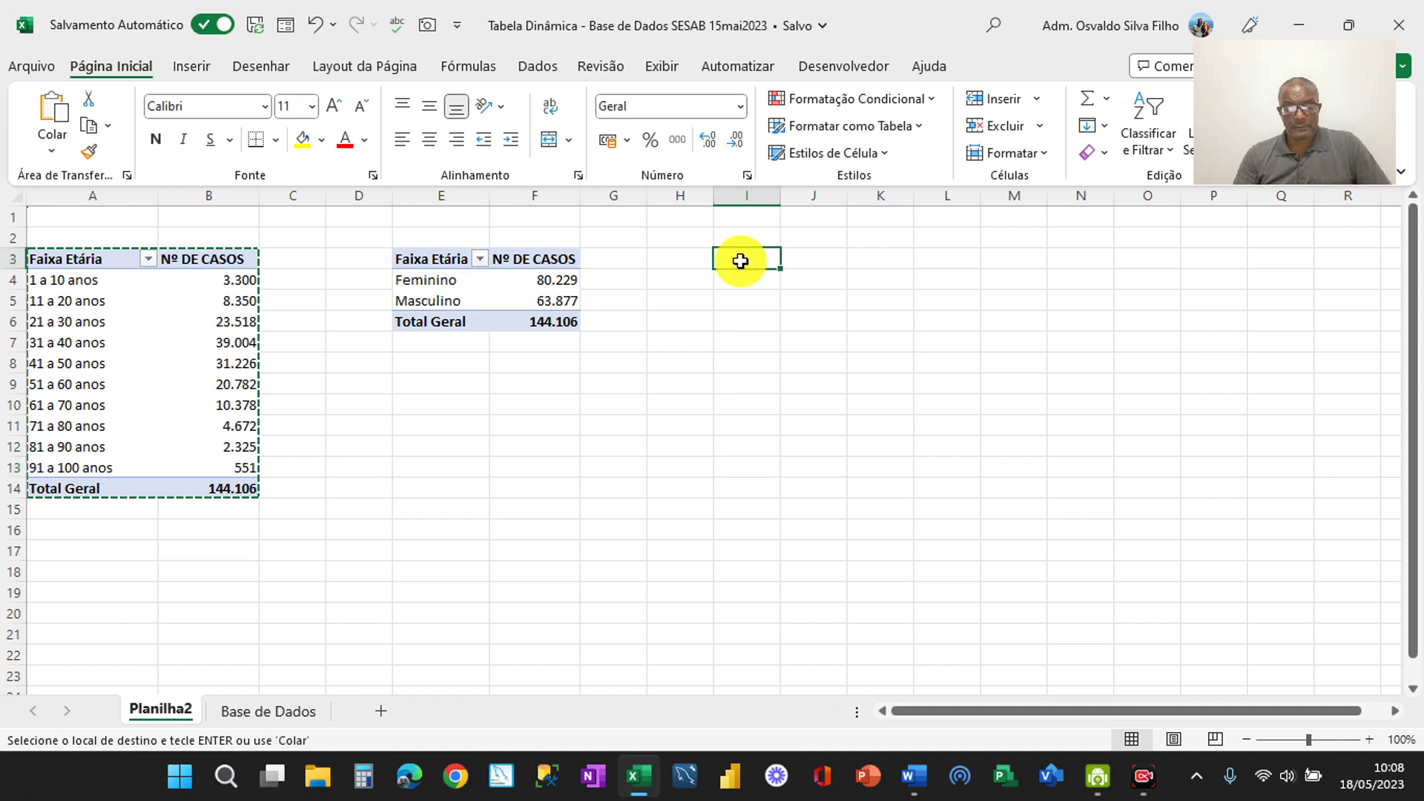
{"action": "key", "text": "ctrl+v"}
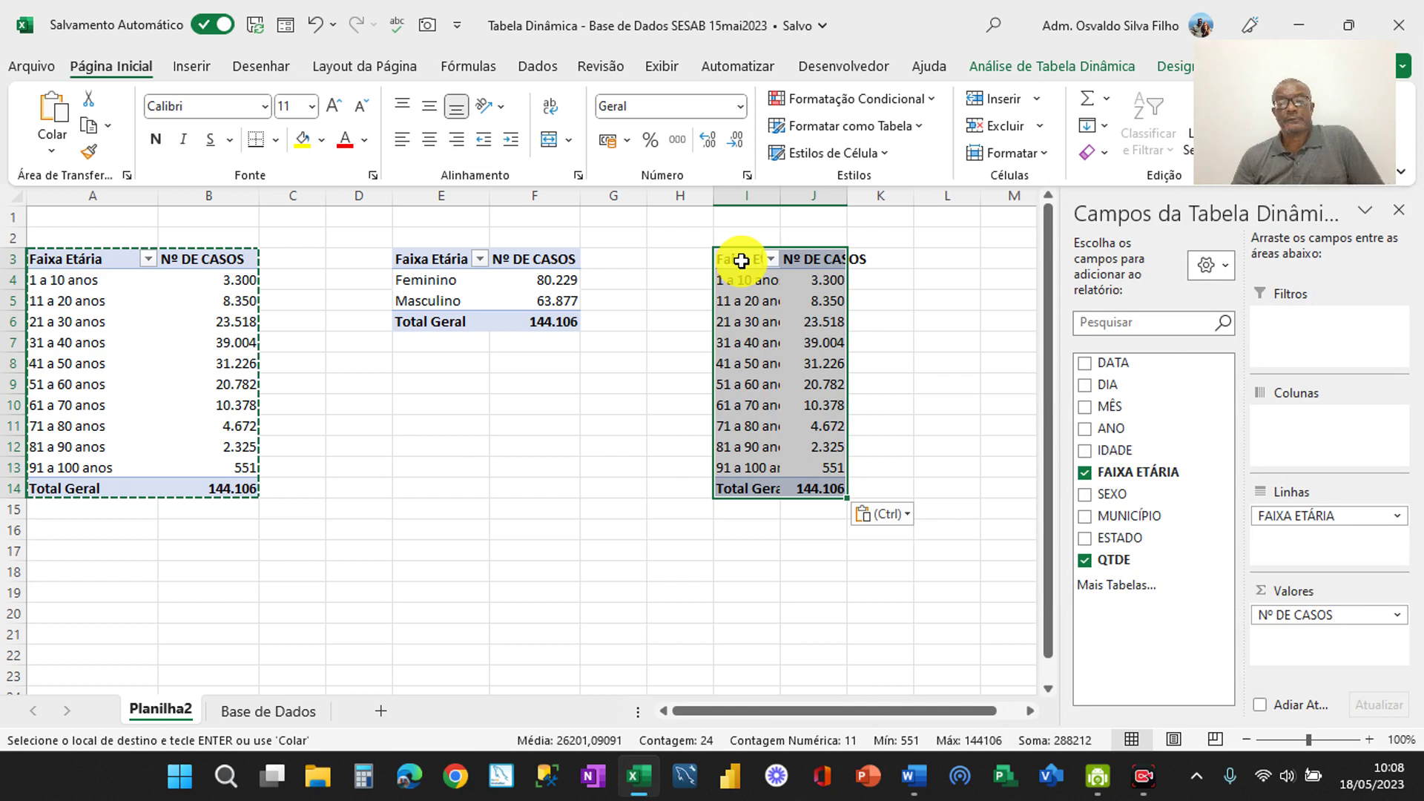
{"action": "left_click_drag", "start_coordinate": [779, 197], "coordinate": [778, 196]}
{"action": "double_click", "coordinate": [778, 197]}
{"action": "left_click", "coordinate": [778, 197]}
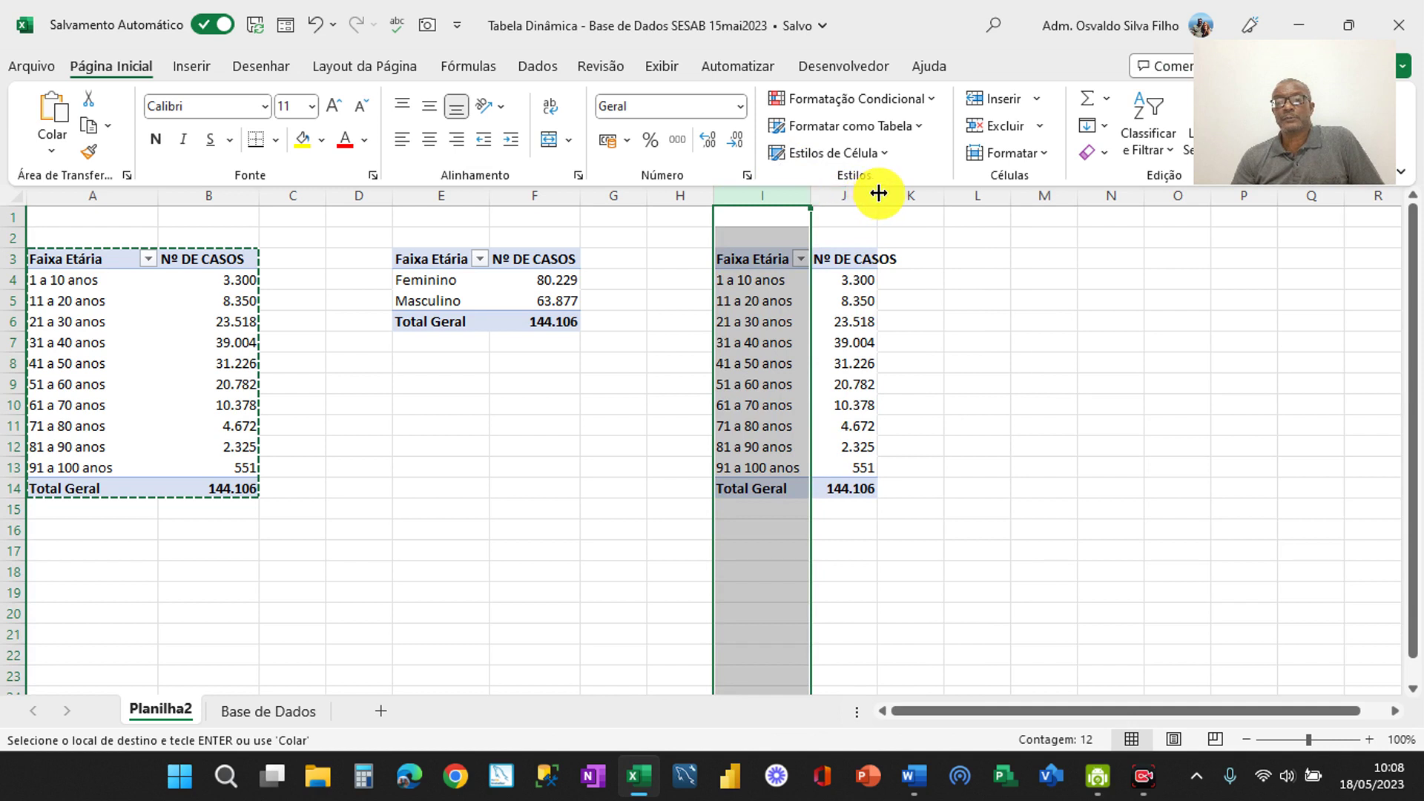
{"action": "double_click", "coordinate": [878, 193]}
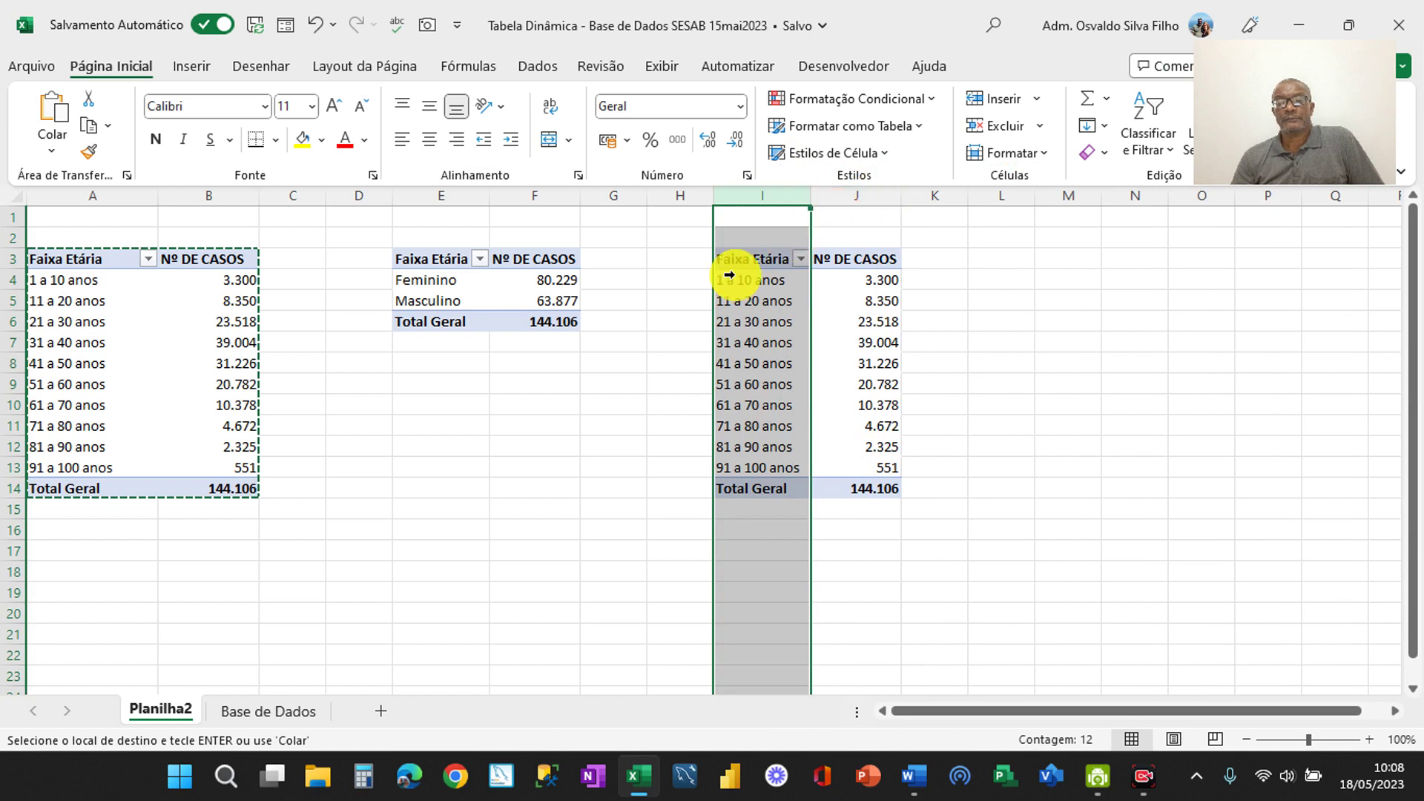
{"action": "left_click", "coordinate": [947, 256]}
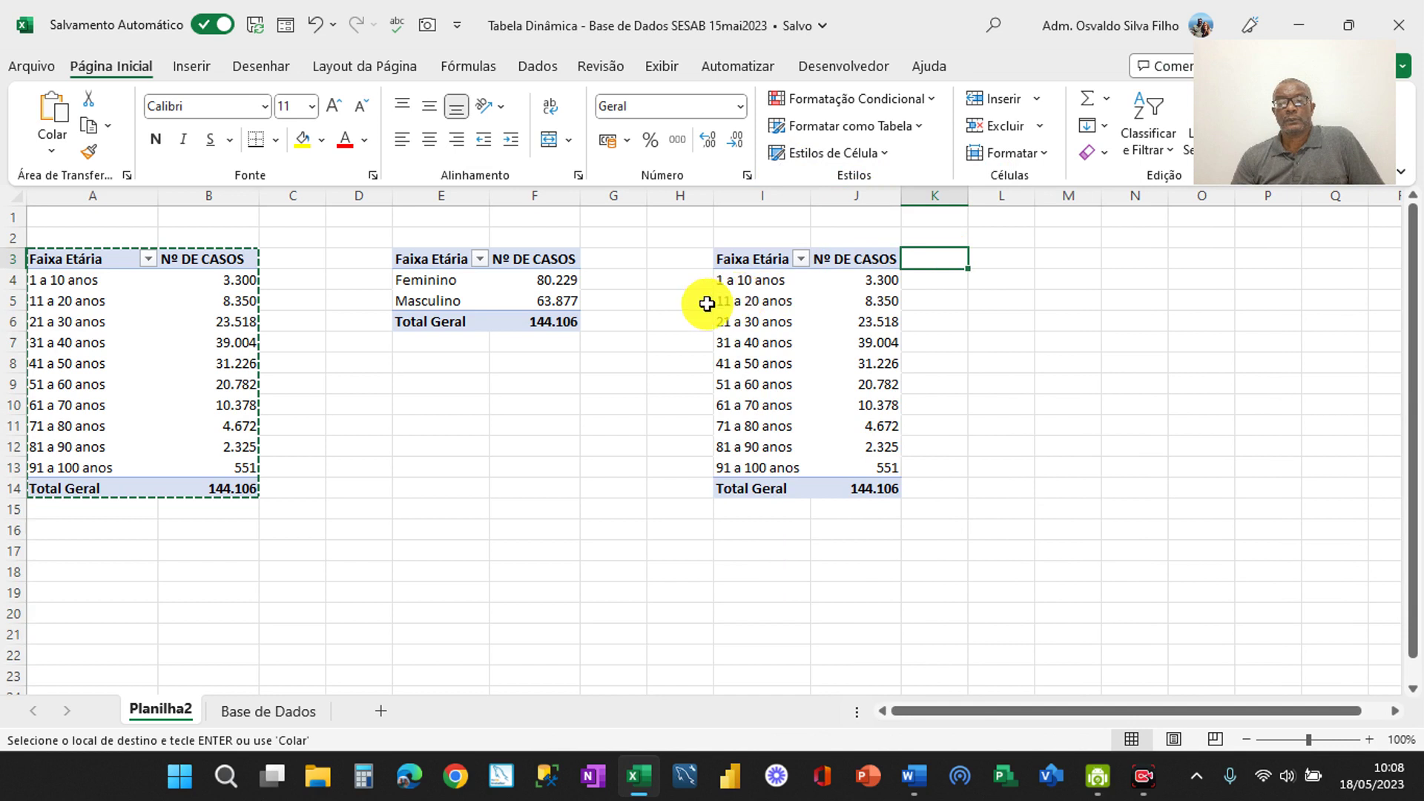
Replace FAIXA ETÁRIA with ANO in the rows of the pivot table at I3, keeping Nº DE CASOS as the only value
{"action": "left_click", "coordinate": [730, 302]}
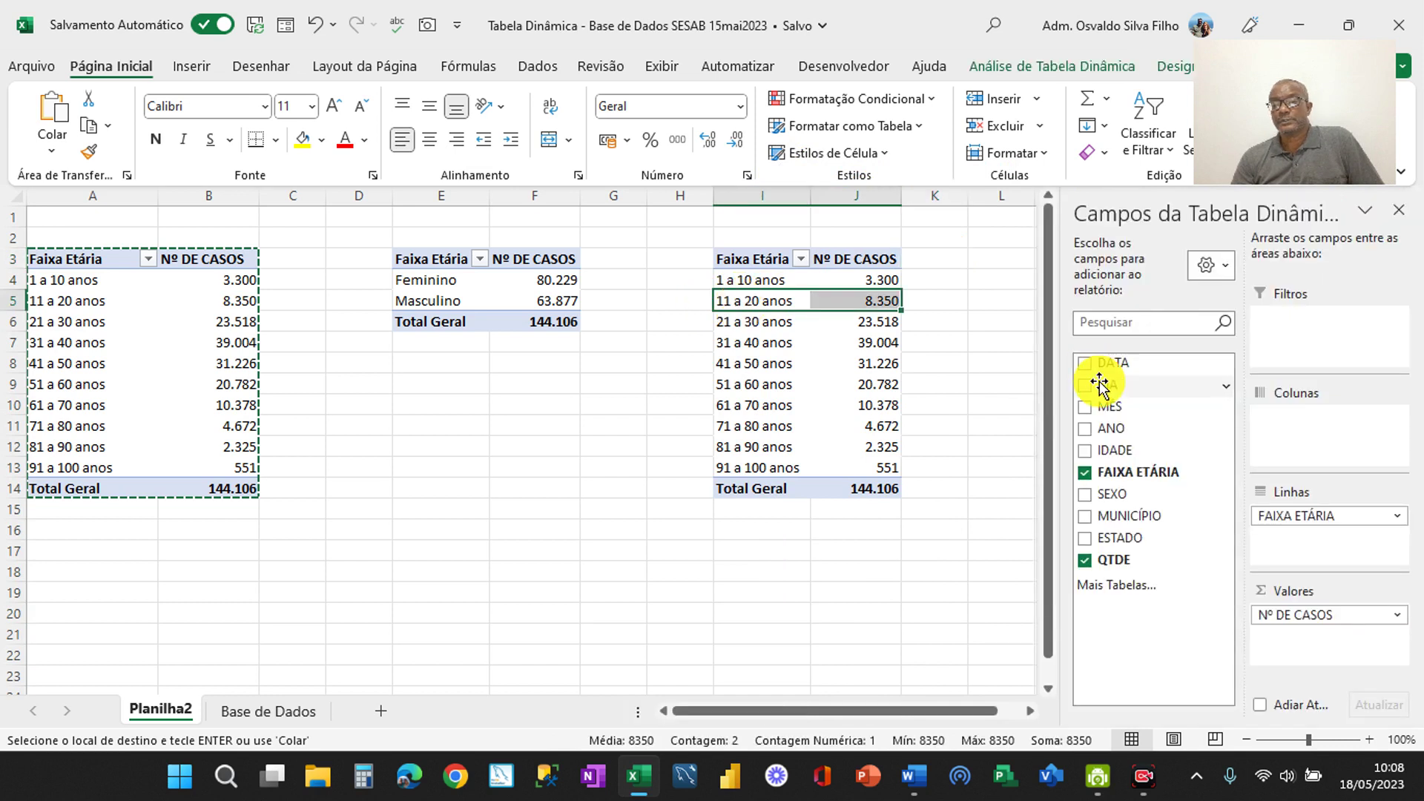
{"action": "left_click", "coordinate": [1083, 468]}
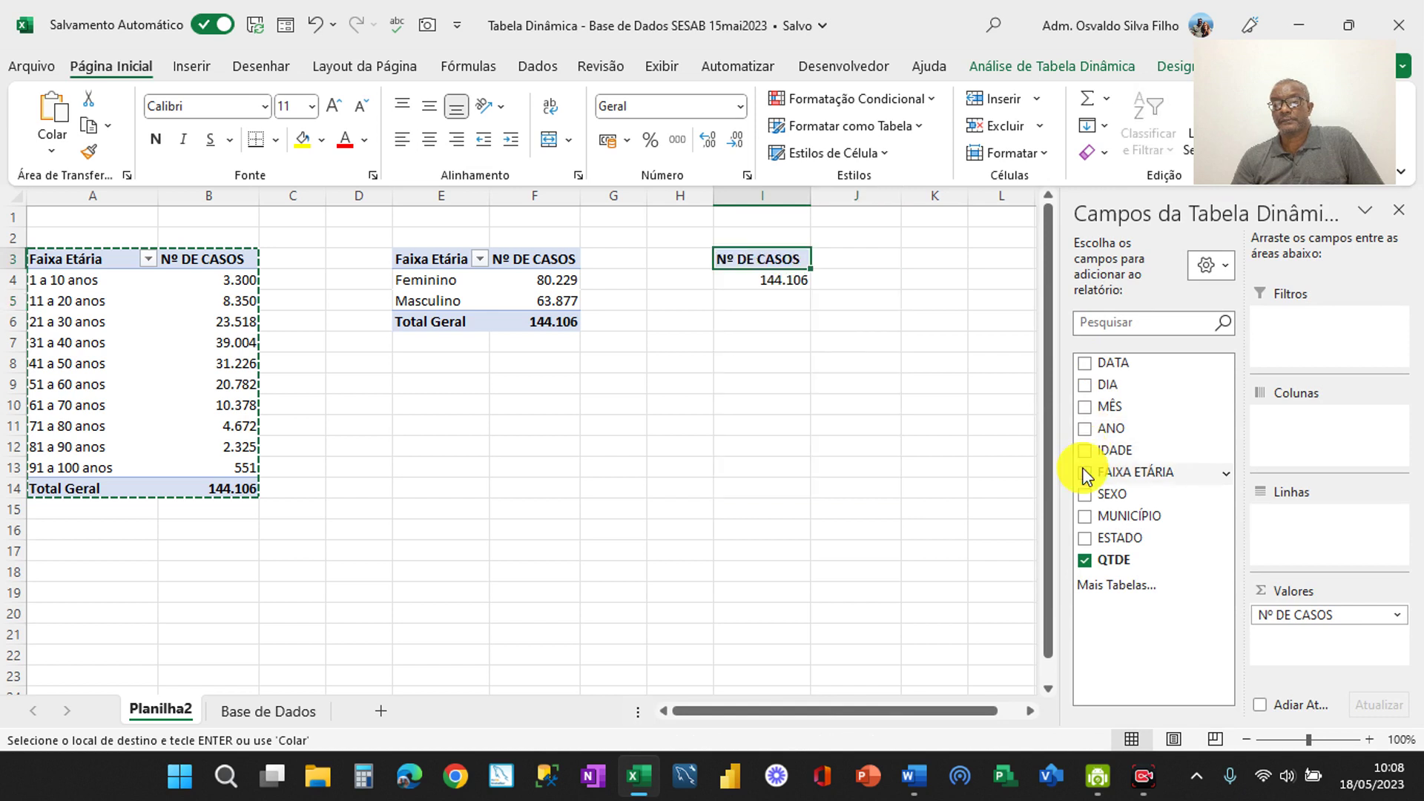
{"action": "left_click", "coordinate": [1085, 428]}
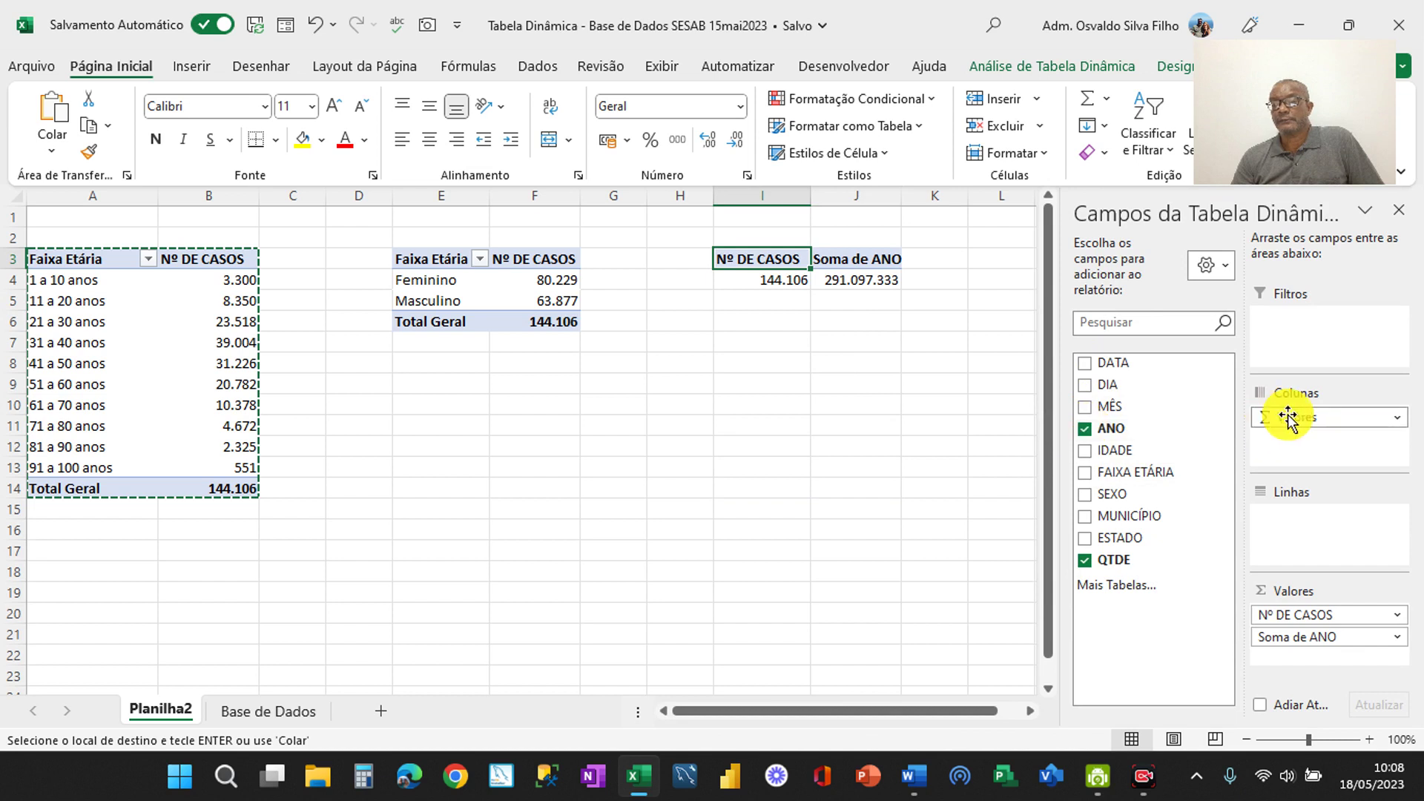
{"action": "left_click_drag", "start_coordinate": [1294, 419], "coordinate": [1276, 517]}
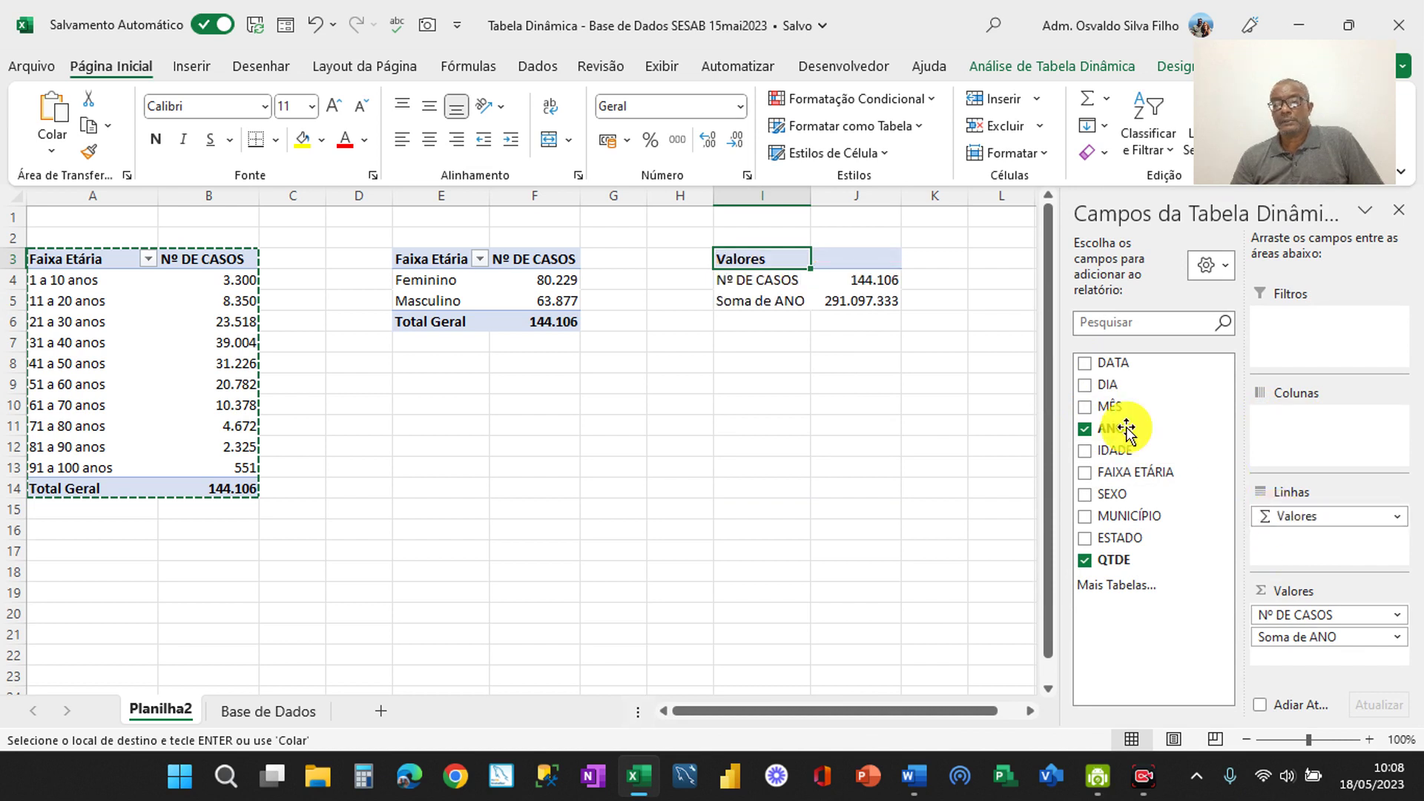
{"action": "left_click", "coordinate": [1083, 364]}
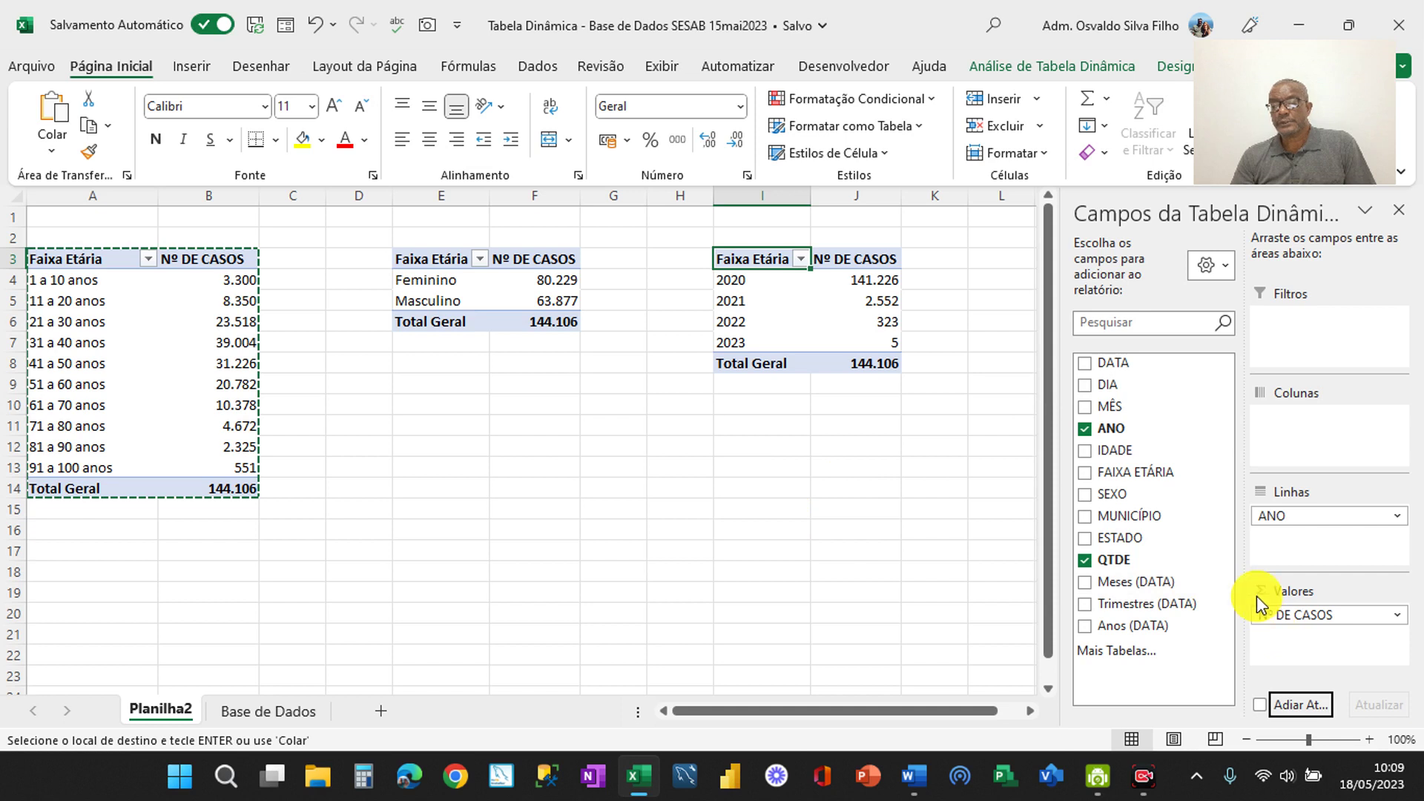
{"action": "left_click_drag", "start_coordinate": [1277, 517], "coordinate": [1116, 445]}
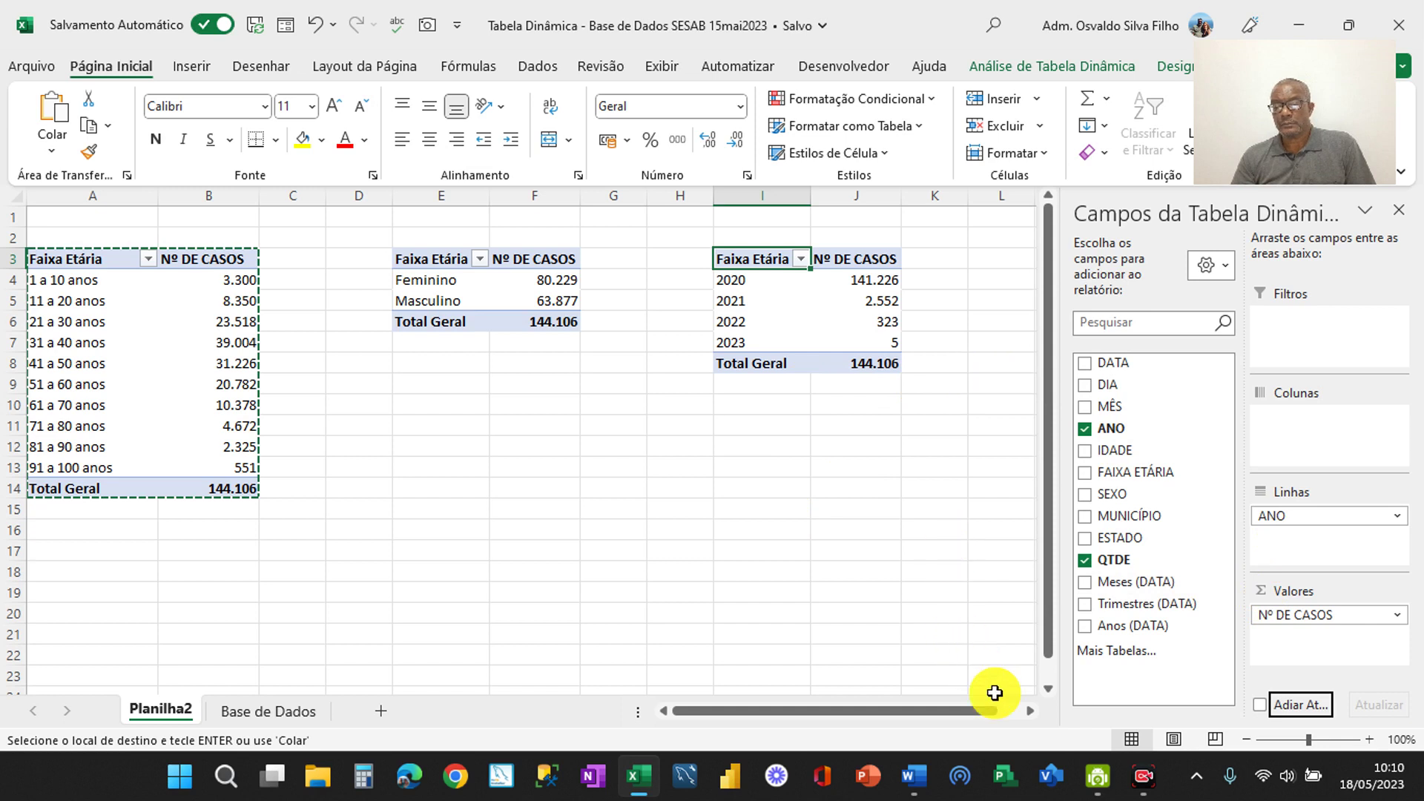
Paste a further copy of the pivot table at M3 and autofit columns M and N
{"action": "left_click", "coordinate": [1031, 712]}
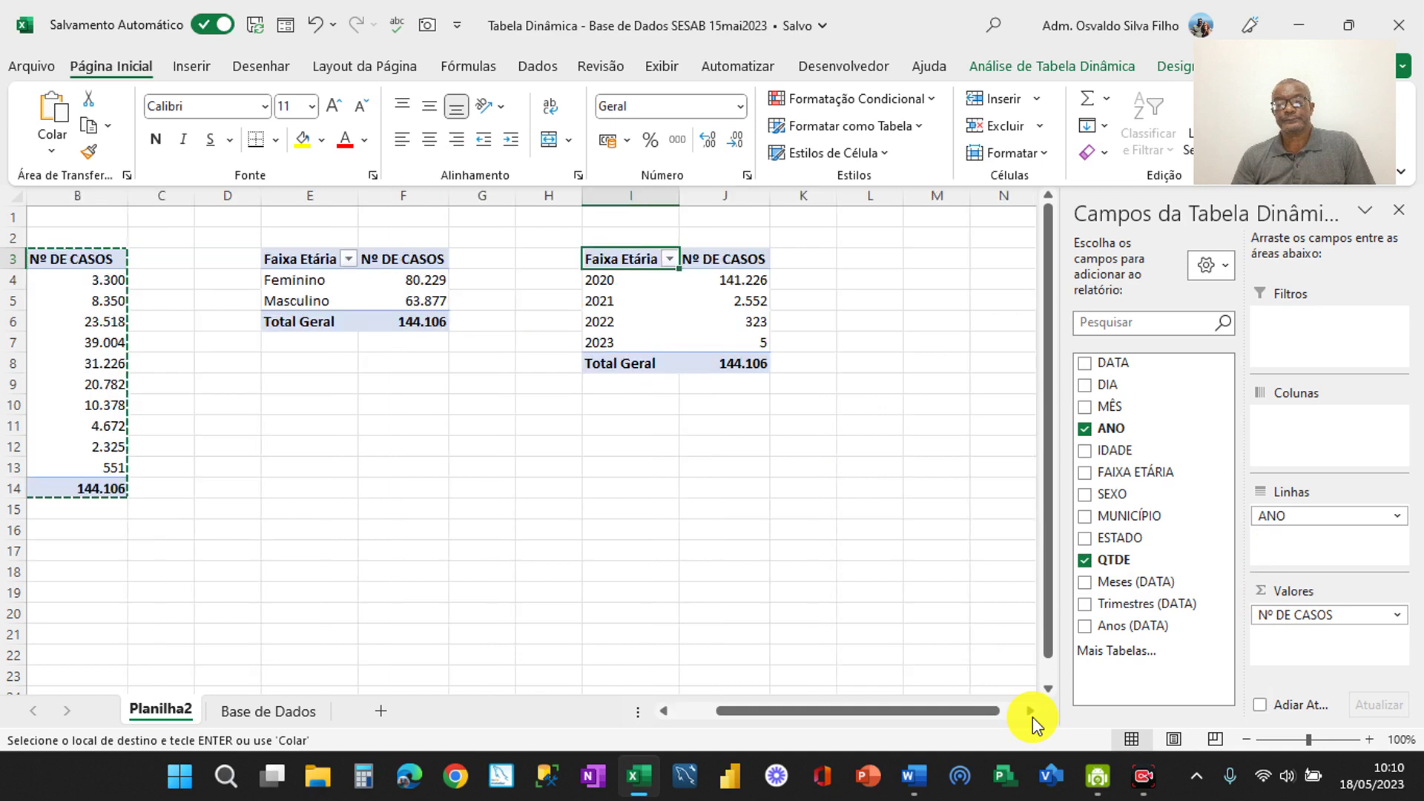
{"action": "left_click", "coordinate": [1031, 712]}
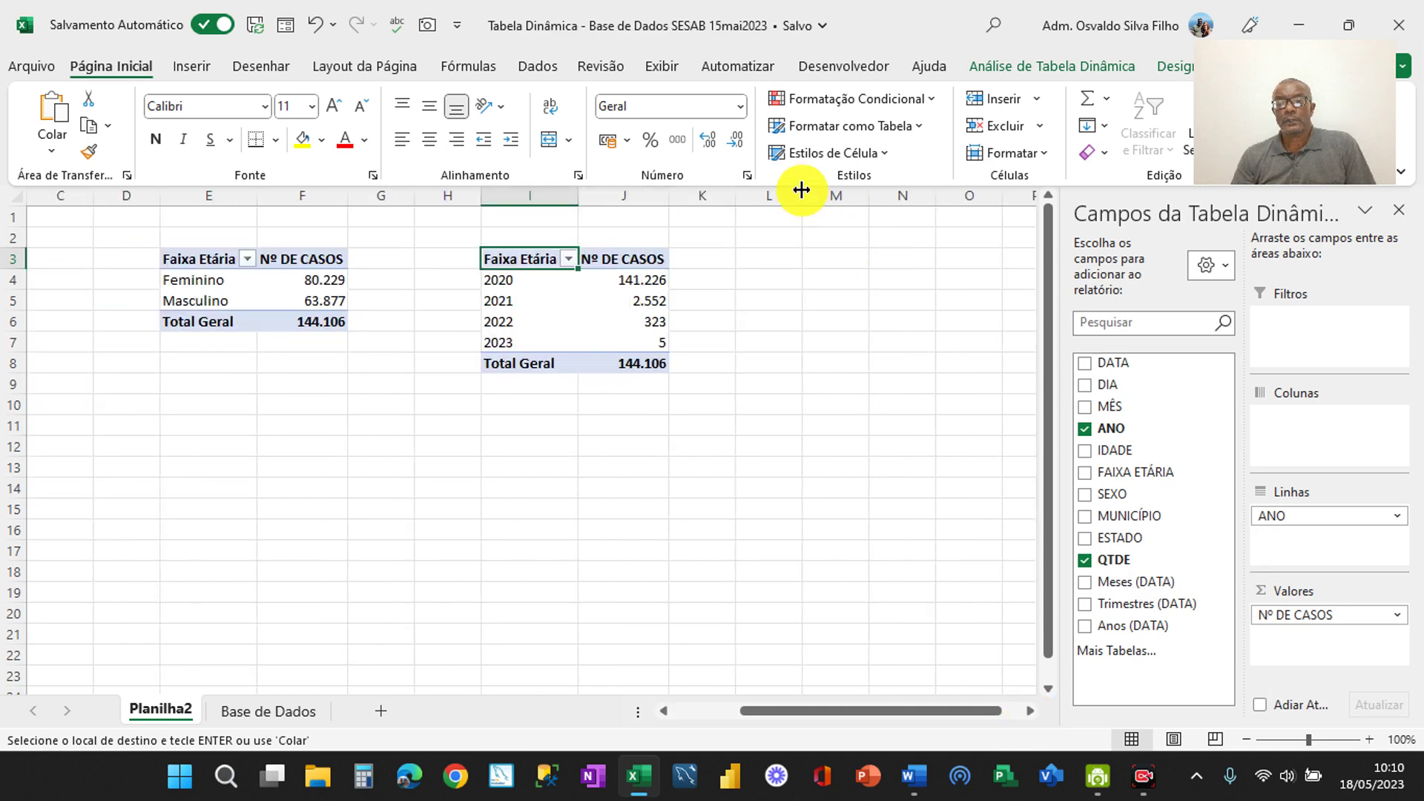
{"action": "left_click", "coordinate": [832, 257]}
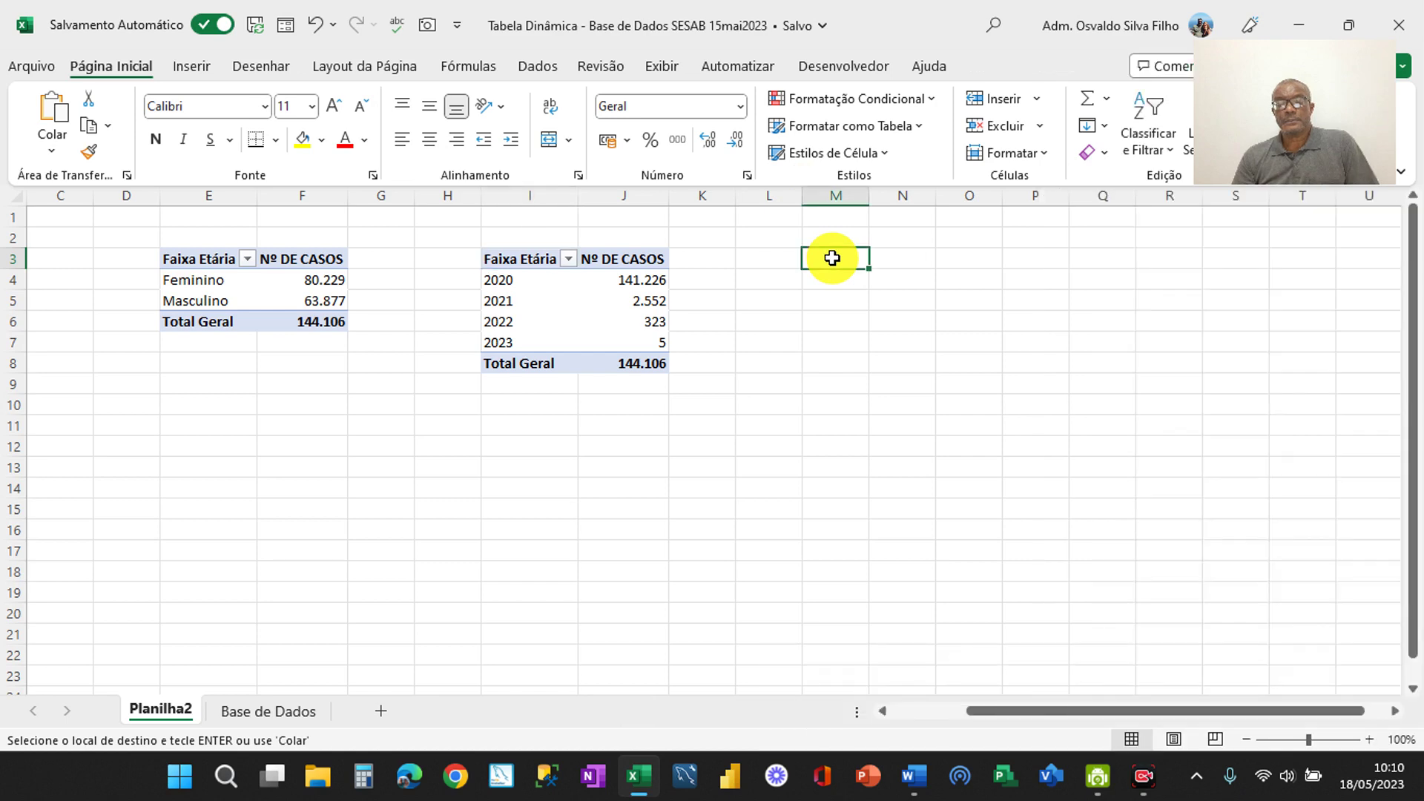
{"action": "key", "text": "ctrl+v"}
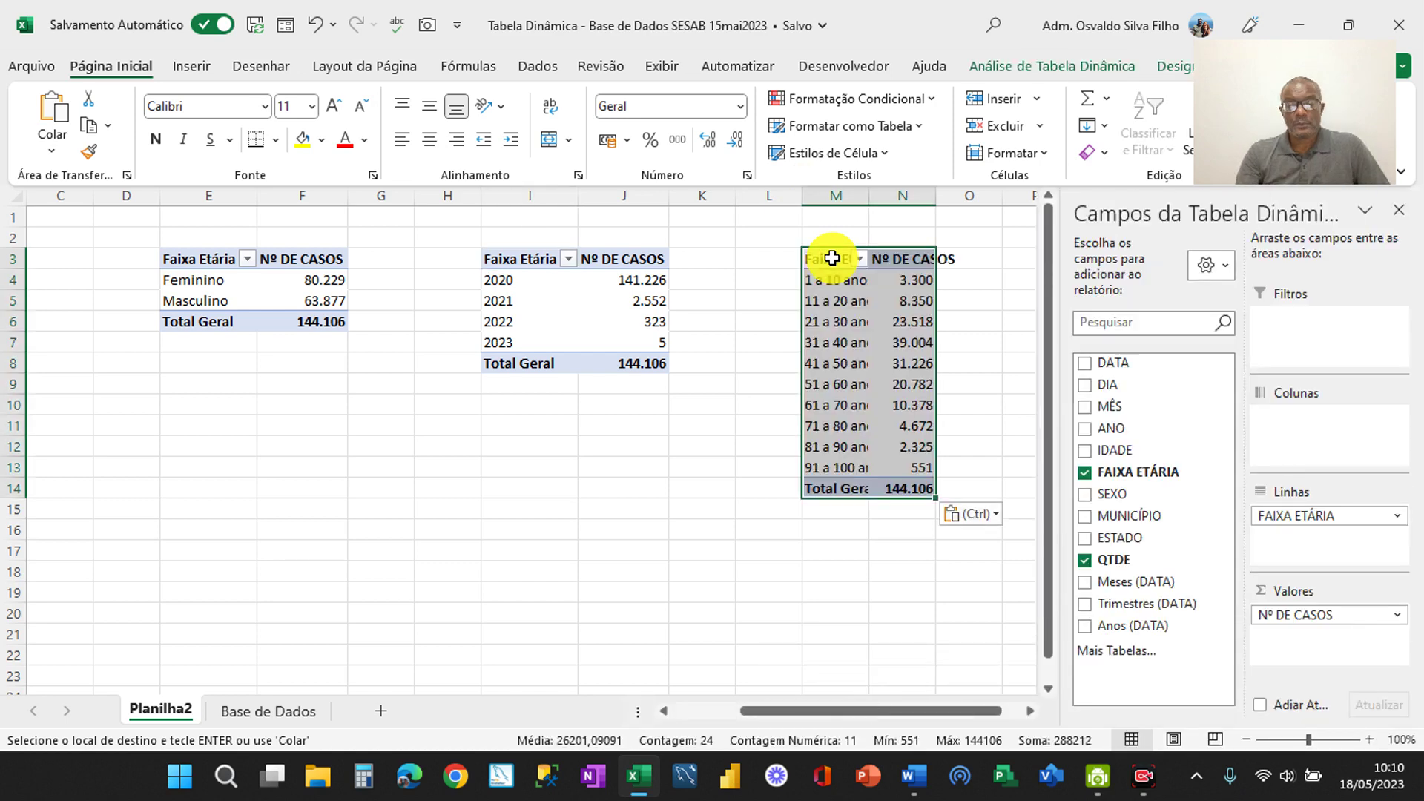
{"action": "double_click", "coordinate": [873, 197]}
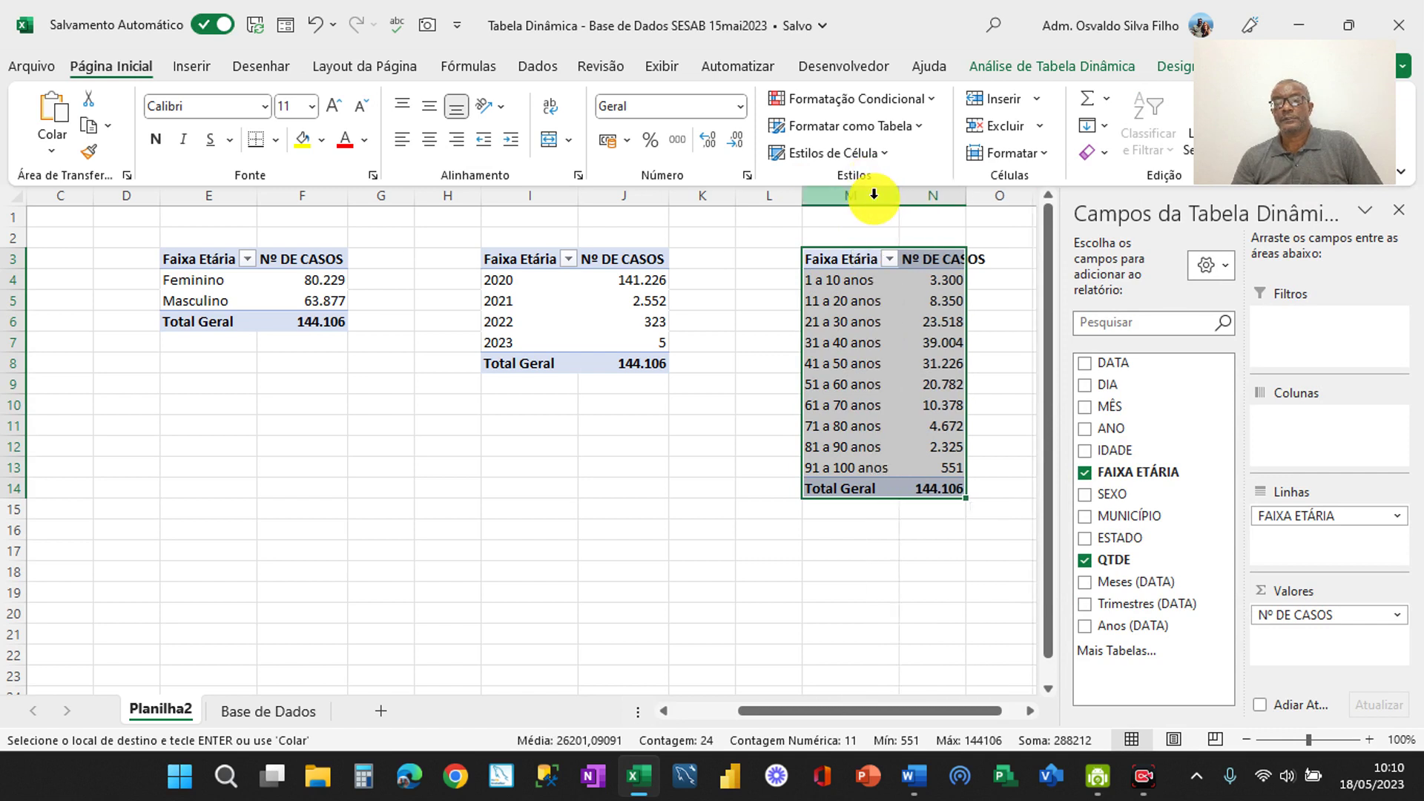
{"action": "double_click", "coordinate": [965, 196]}
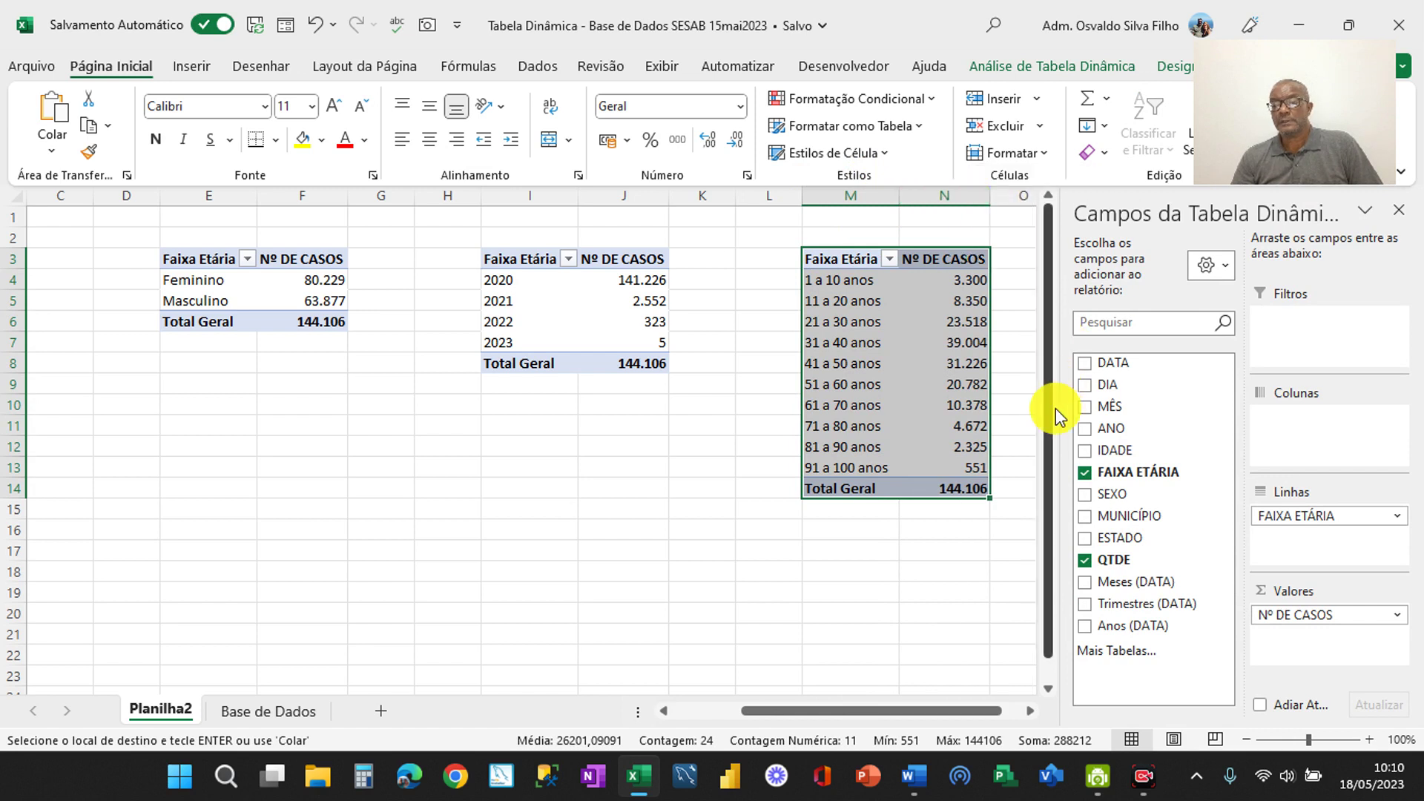
Replace FAIXA ETÁRIA with MÊS in the rows of the pivot table at M3
{"action": "left_click", "coordinate": [1088, 472]}
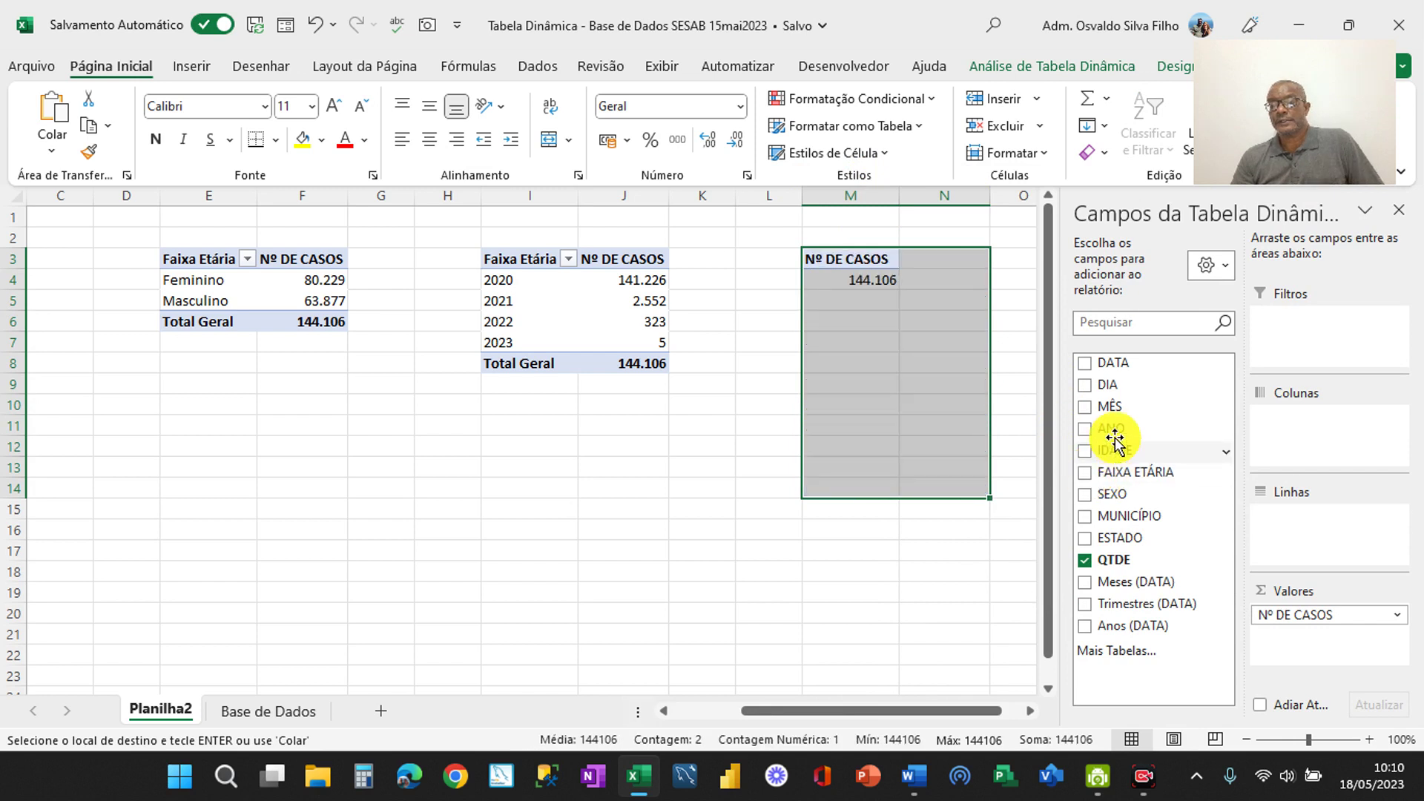
{"action": "left_click", "coordinate": [1087, 410]}
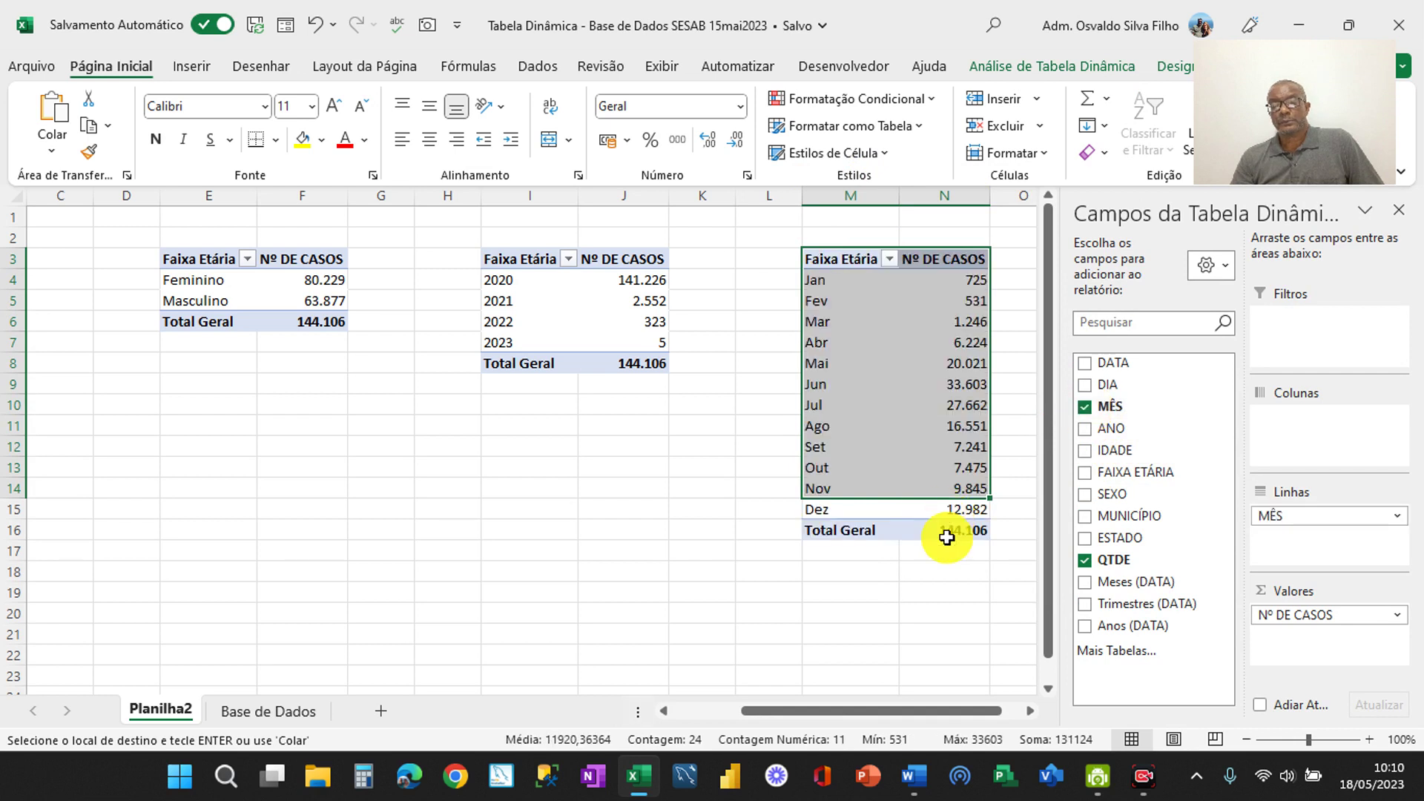
{"action": "left_click", "coordinate": [940, 571]}
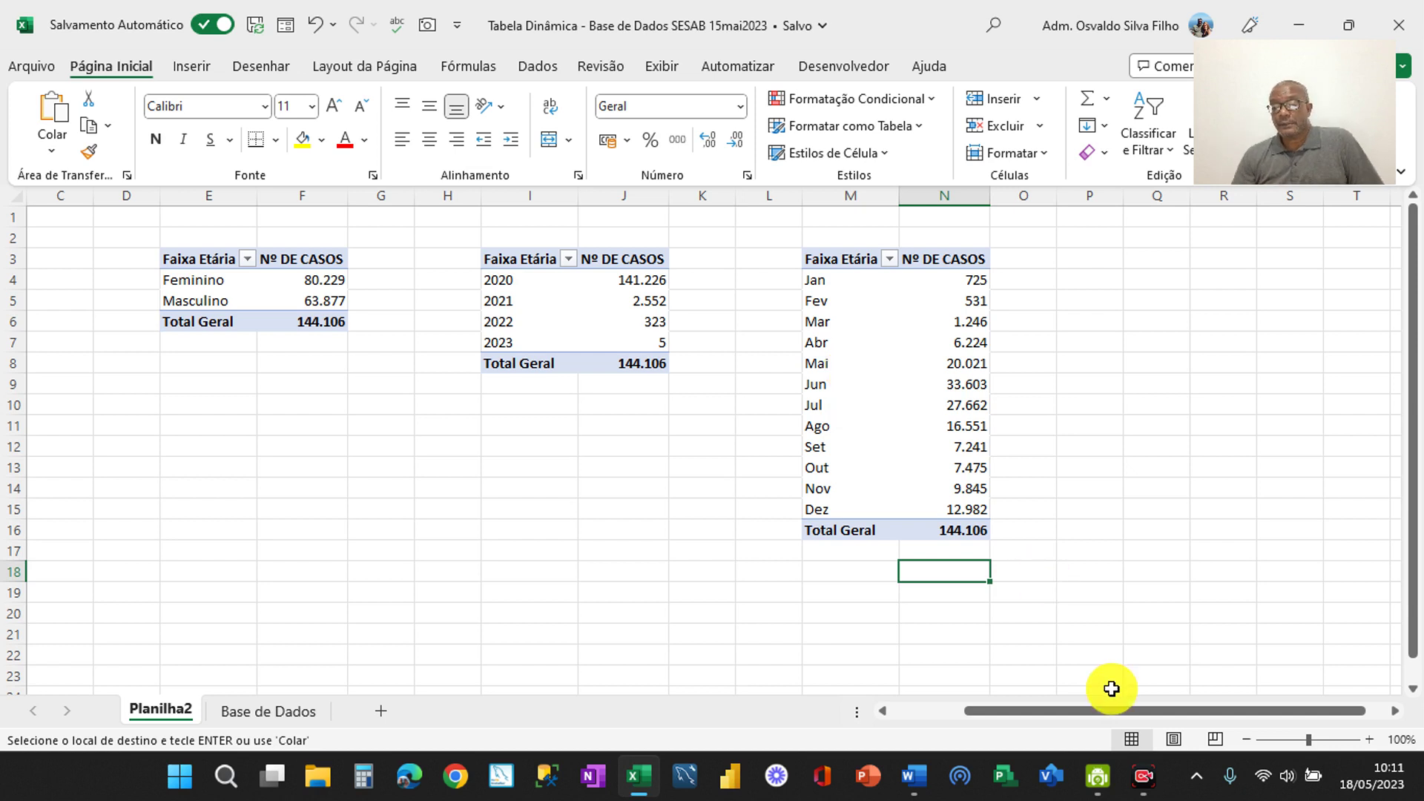
Paste another copy of the age-range pivot table at Q3 and autofit columns Q and R
{"action": "left_click", "coordinate": [846, 300]}
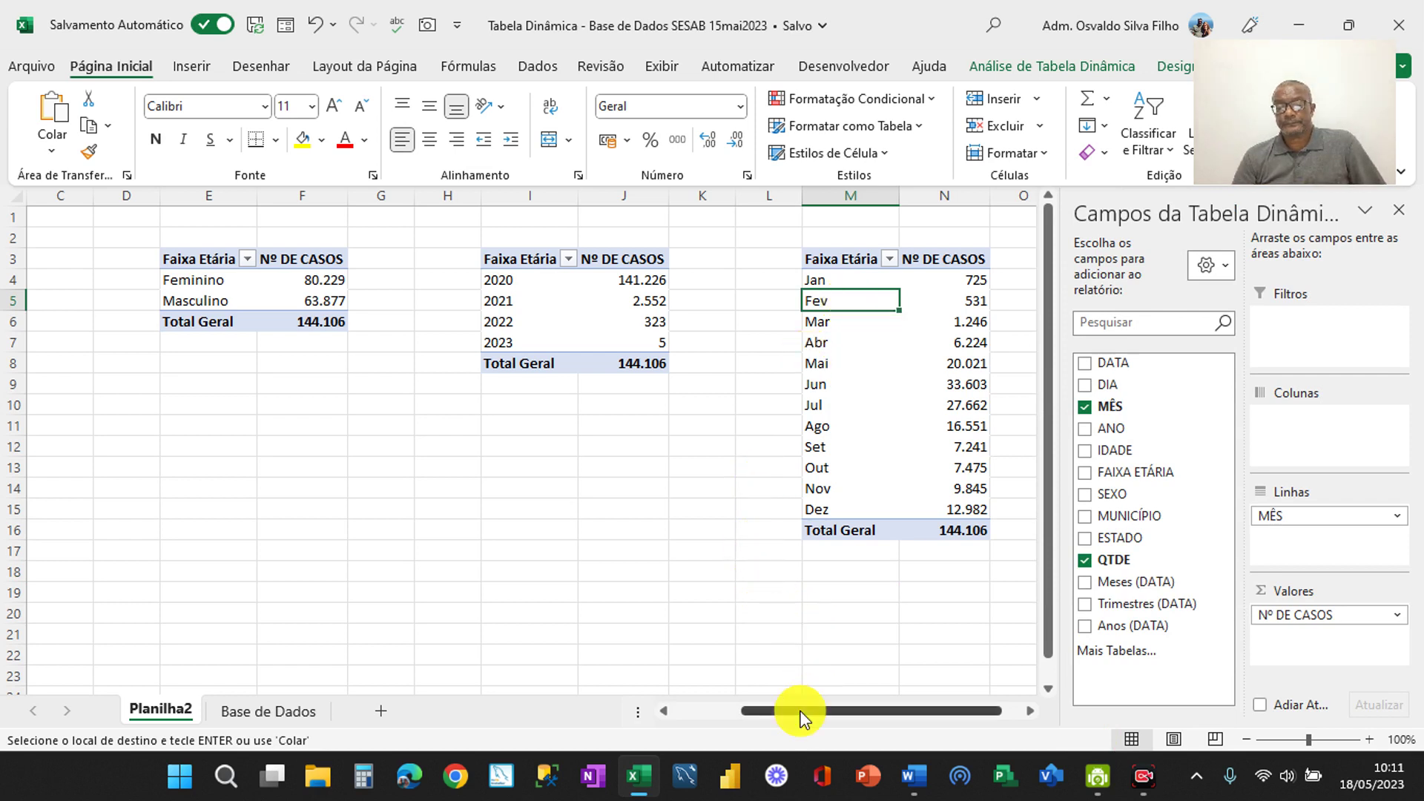
{"action": "left_click_drag", "start_coordinate": [801, 710], "coordinate": [854, 703]}
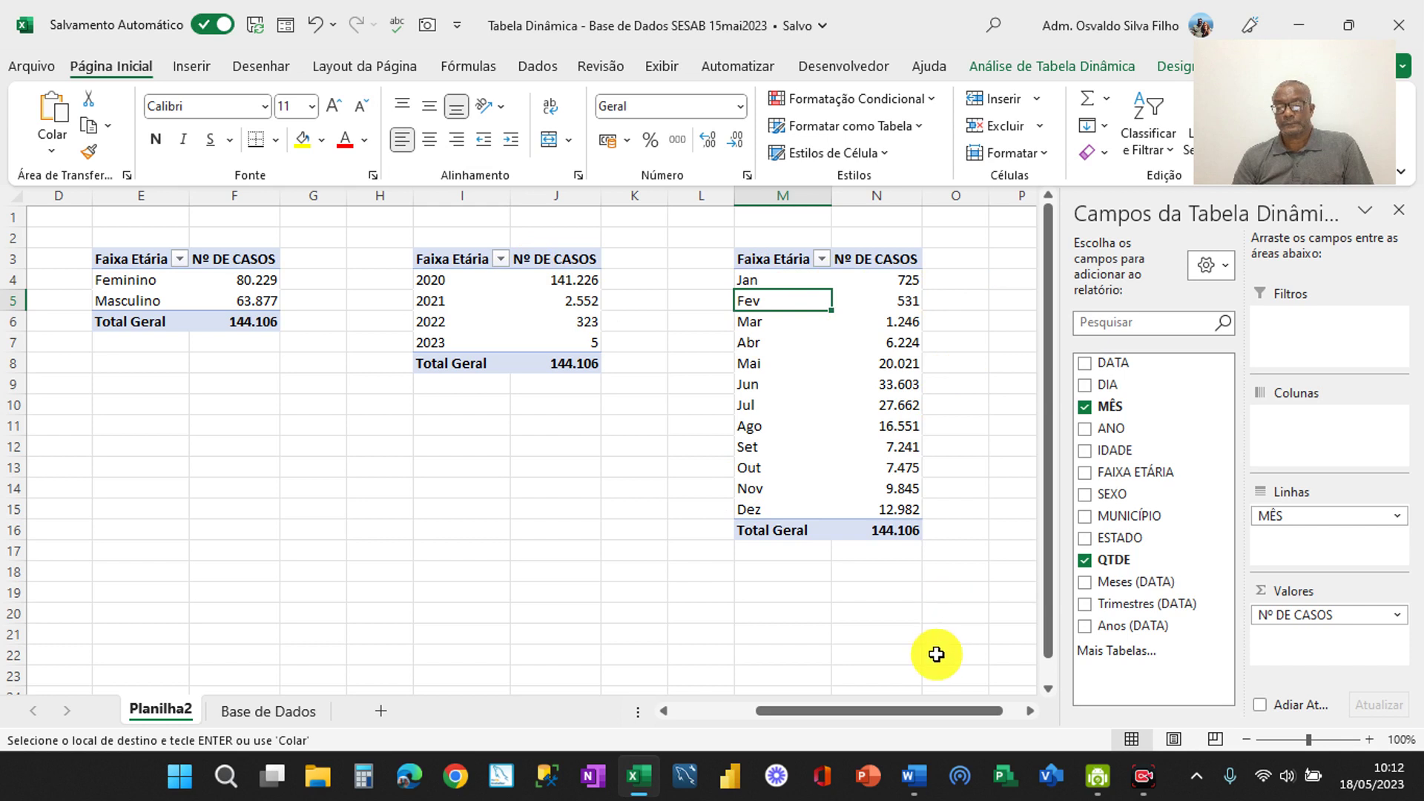
{"action": "left_click", "coordinate": [1027, 713]}
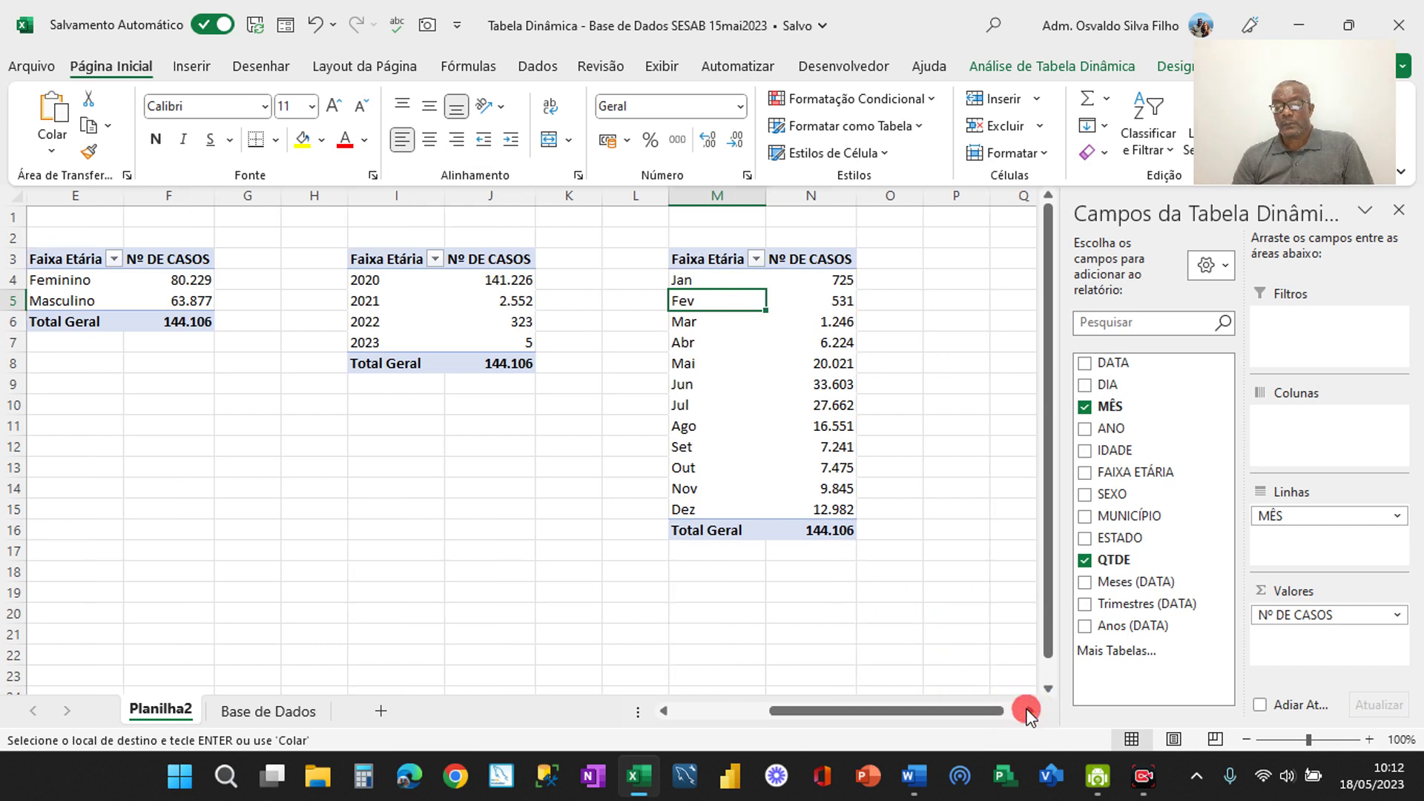
{"action": "left_click", "coordinate": [1027, 713]}
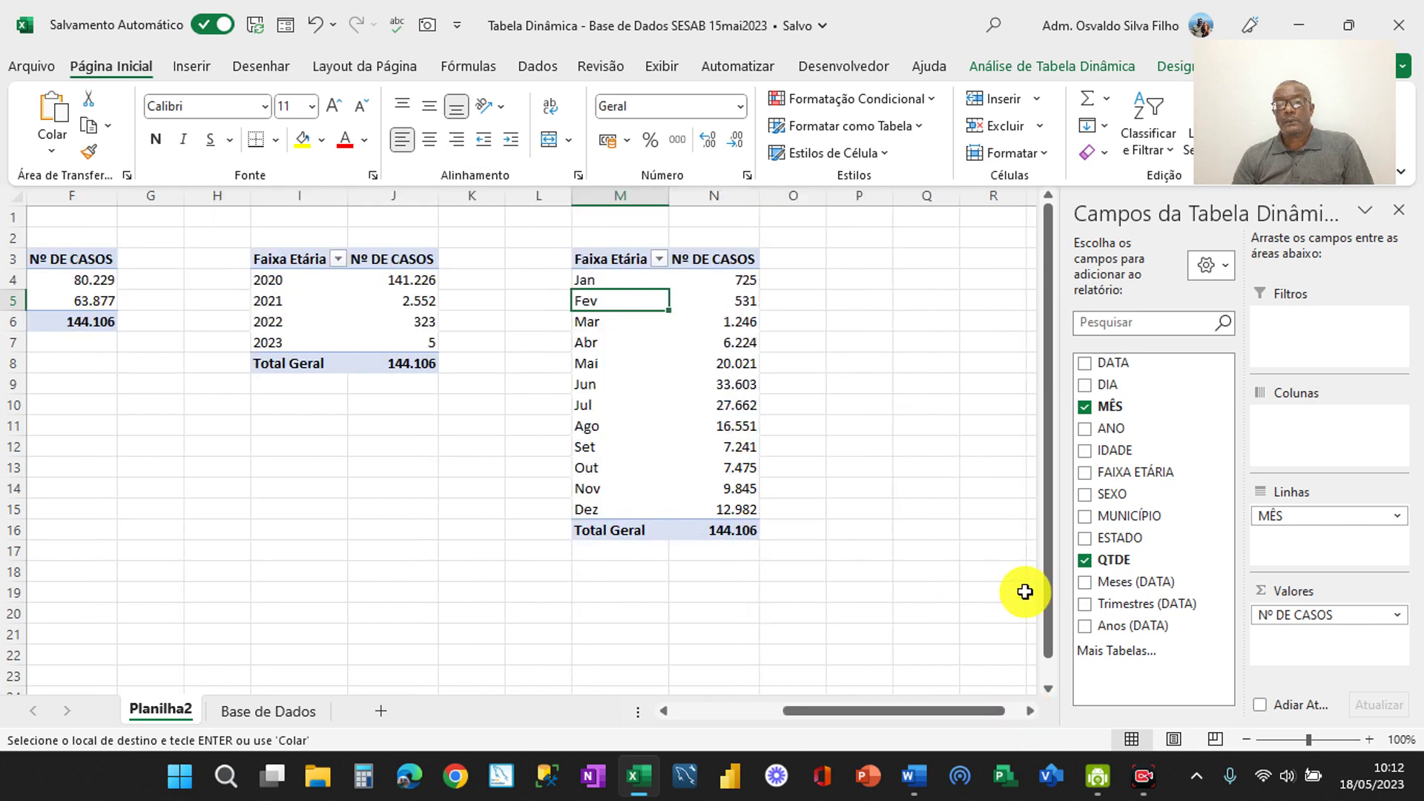
{"action": "left_click", "coordinate": [912, 259]}
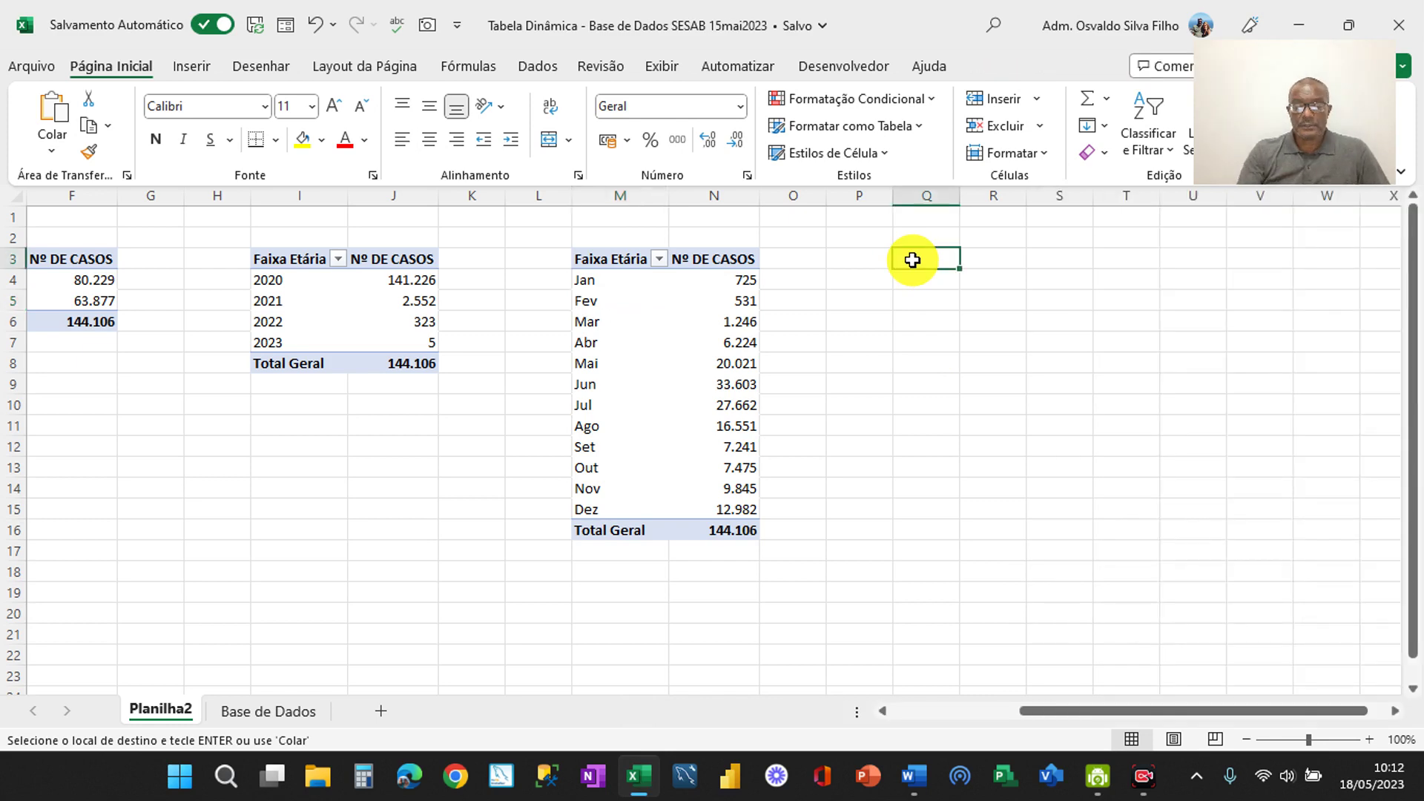
{"action": "key", "text": "ctrl+v"}
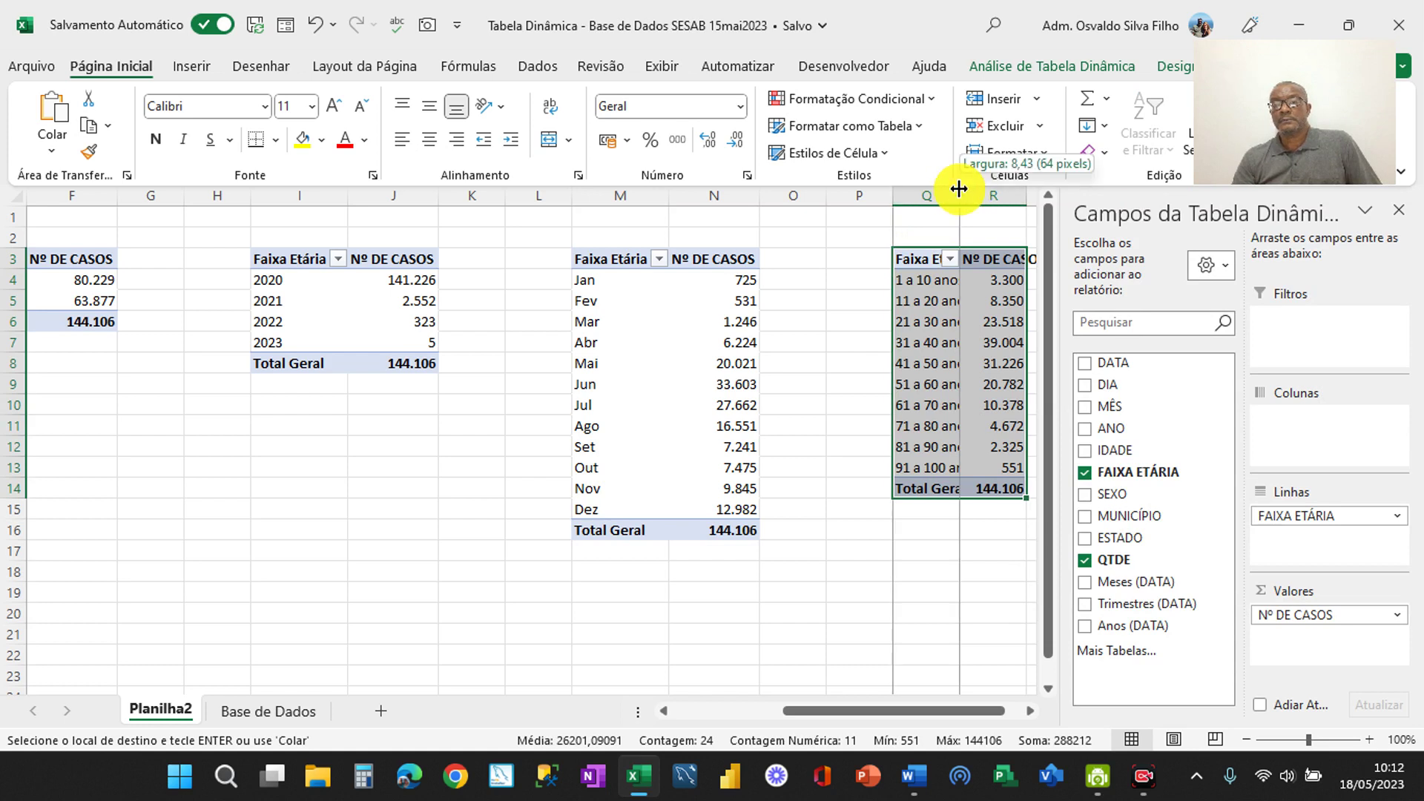
{"action": "double_click", "coordinate": [959, 189]}
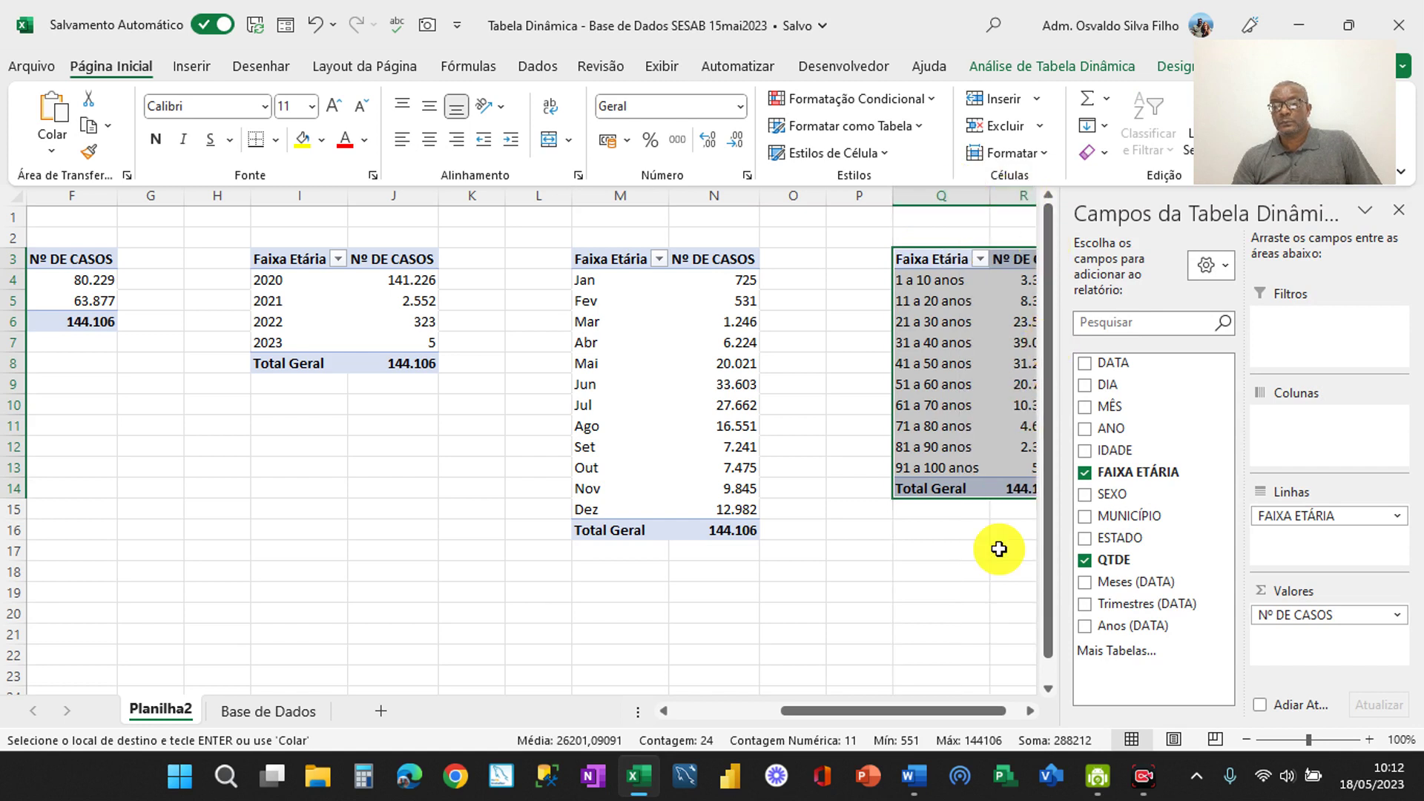
{"action": "double_click", "coordinate": [1030, 713]}
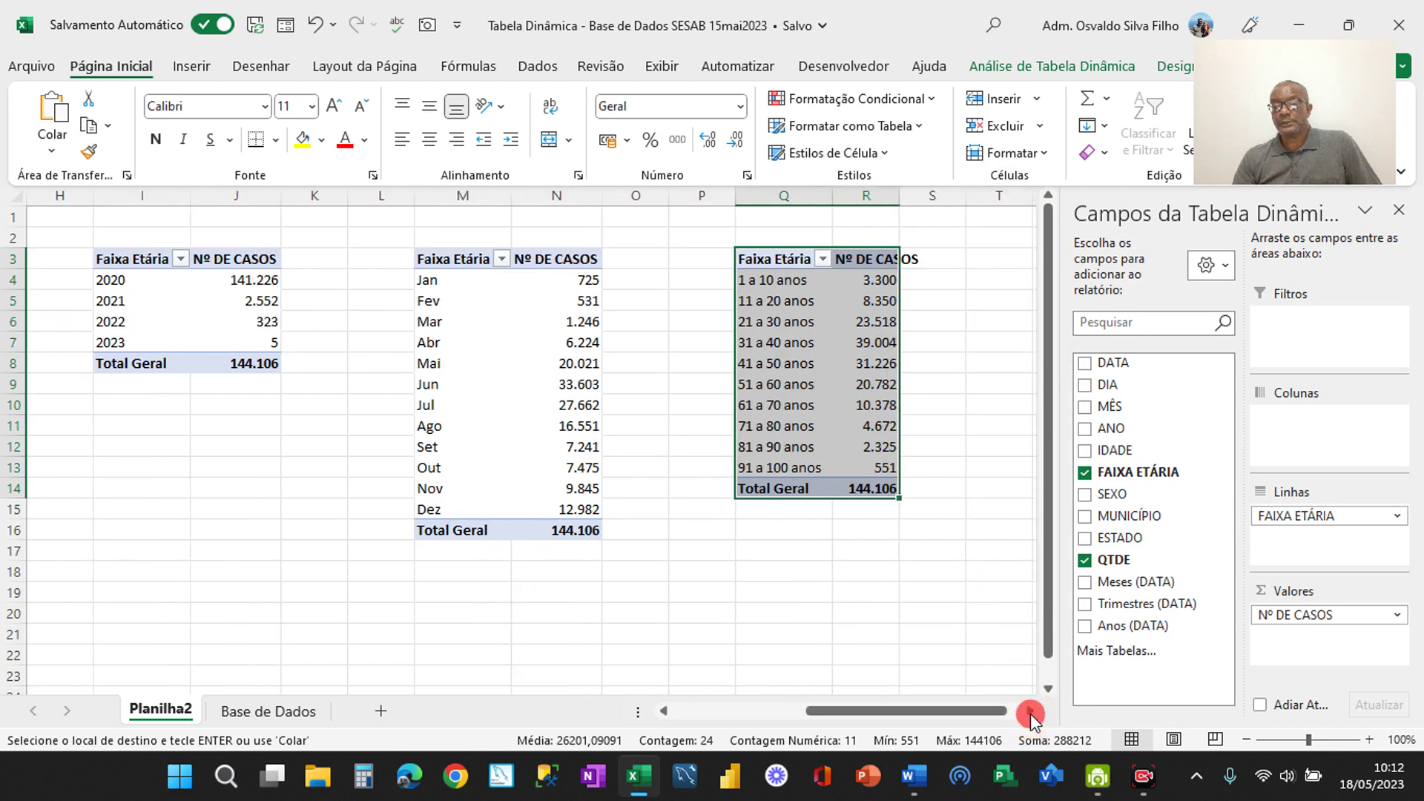
{"action": "double_click", "coordinate": [898, 190]}
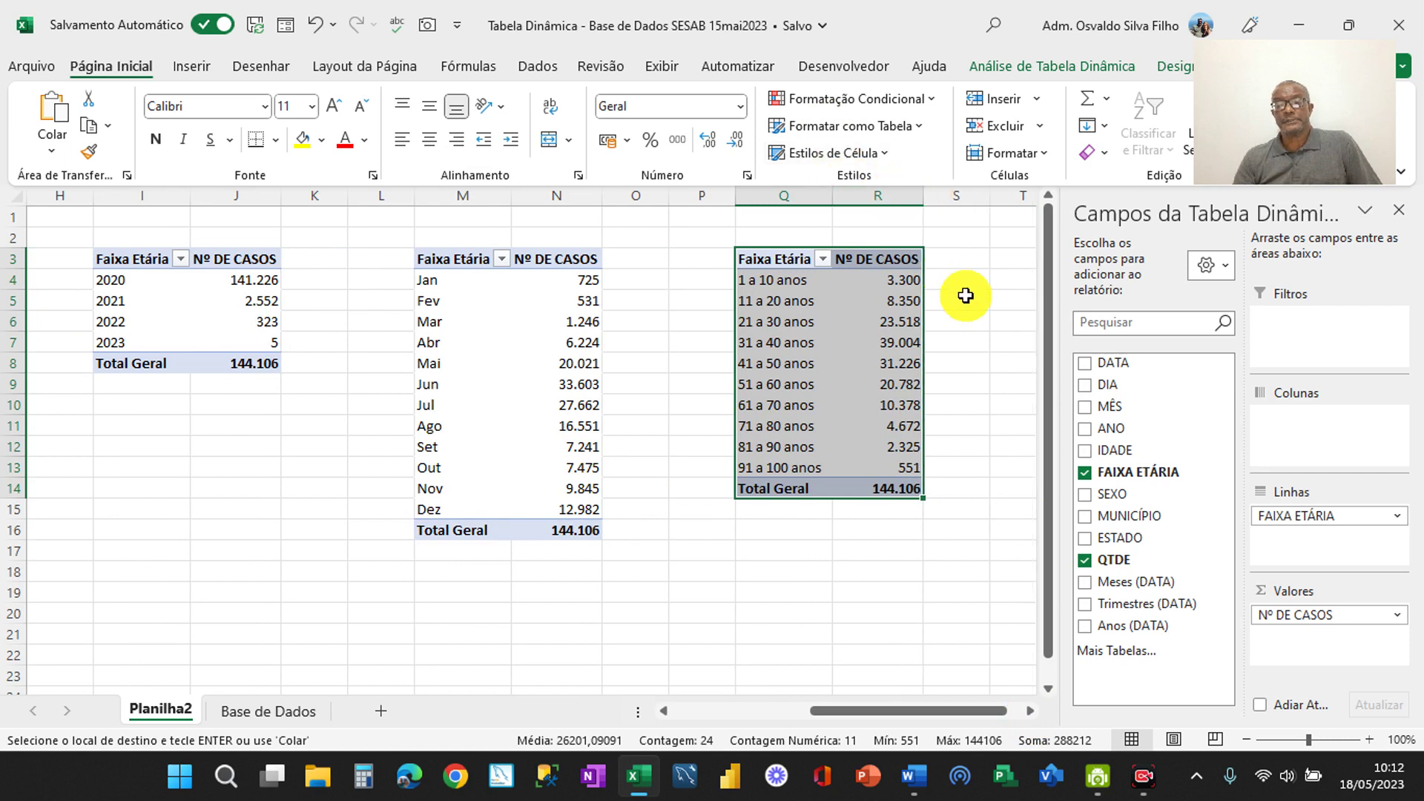
Replace FAIXA ETÁRIA with SEXO in the rows of the pivot table at Q3 and nest ANO beneath it, out of the values
{"action": "left_click", "coordinate": [1084, 474]}
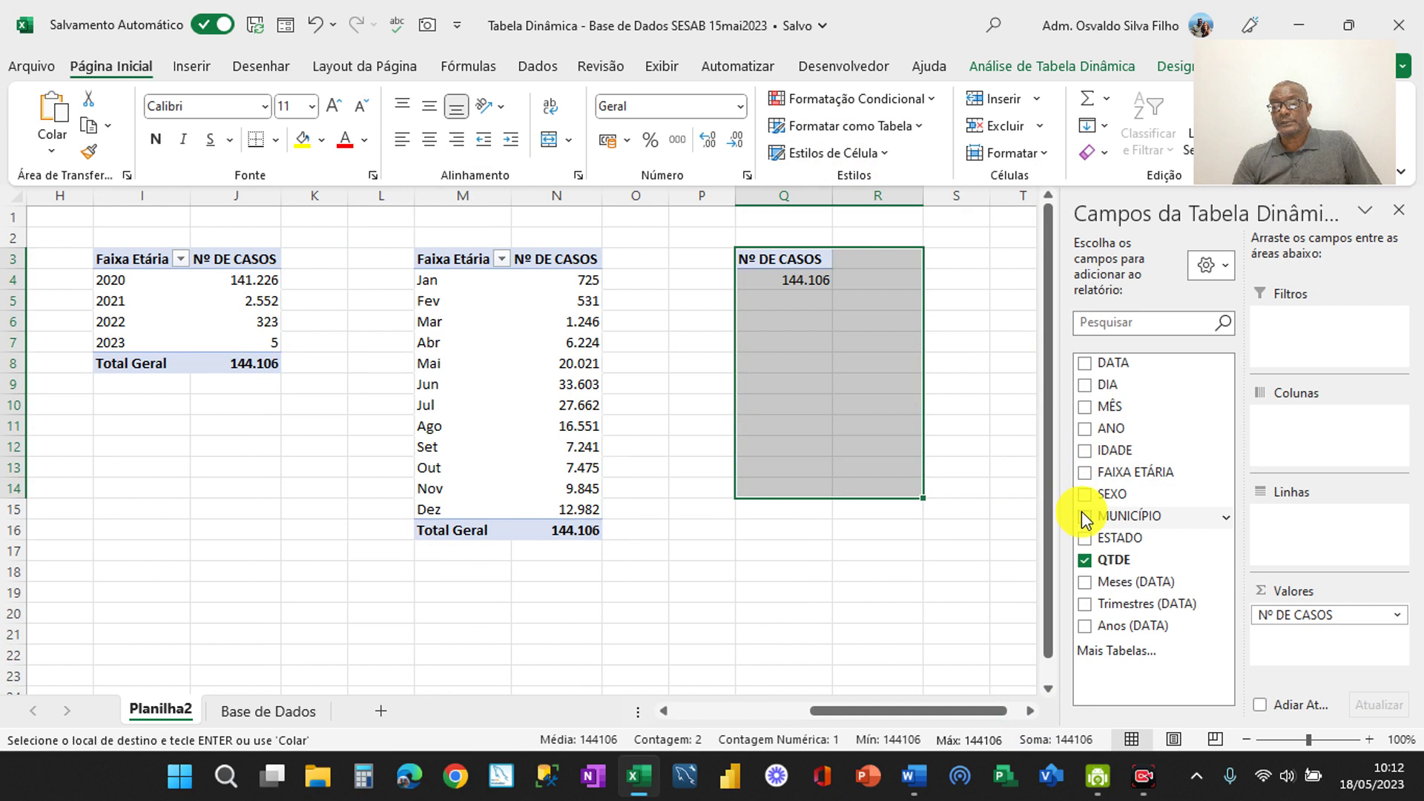
{"action": "left_click_drag", "start_coordinate": [1083, 516], "coordinate": [1083, 497]}
{"action": "left_click", "coordinate": [1084, 494]}
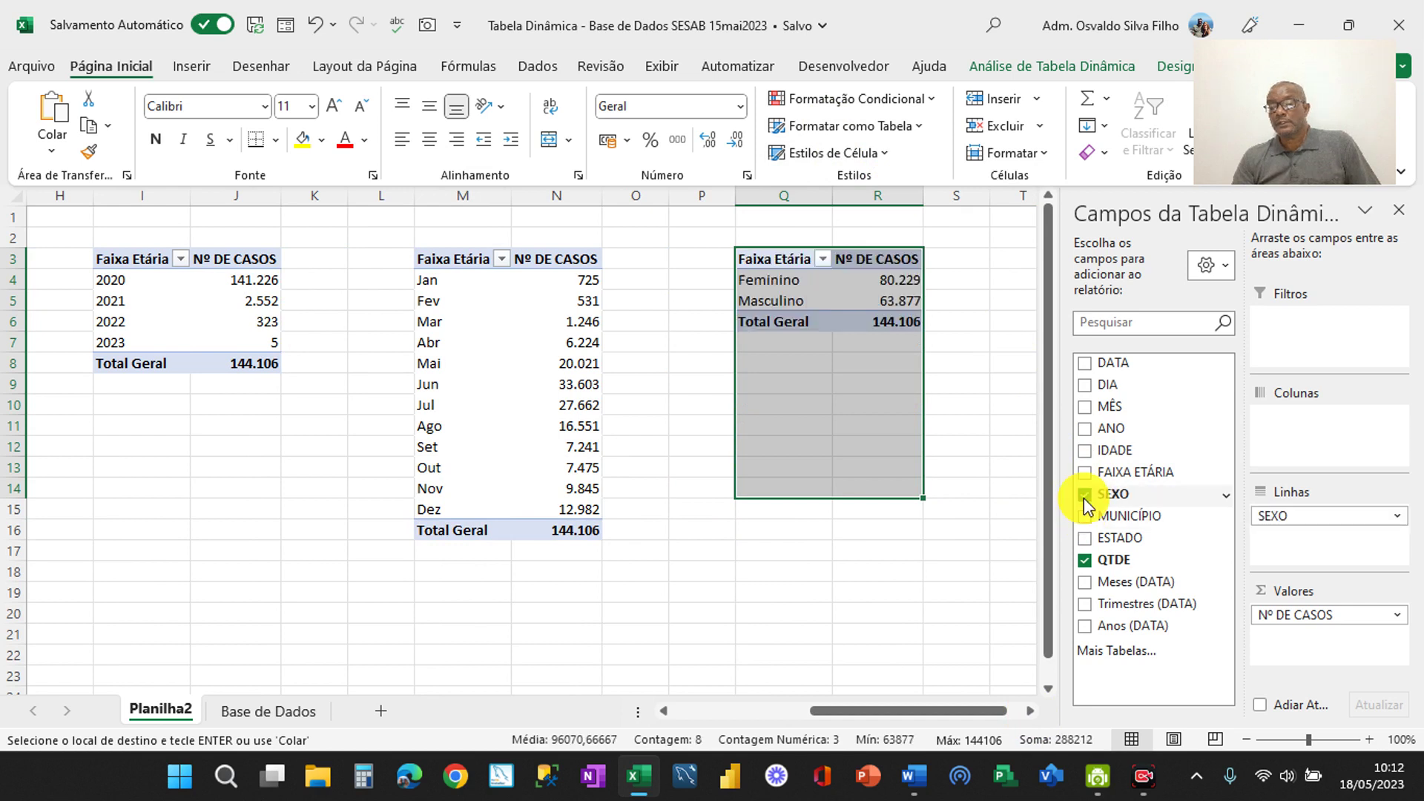
{"action": "left_click", "coordinate": [1084, 427]}
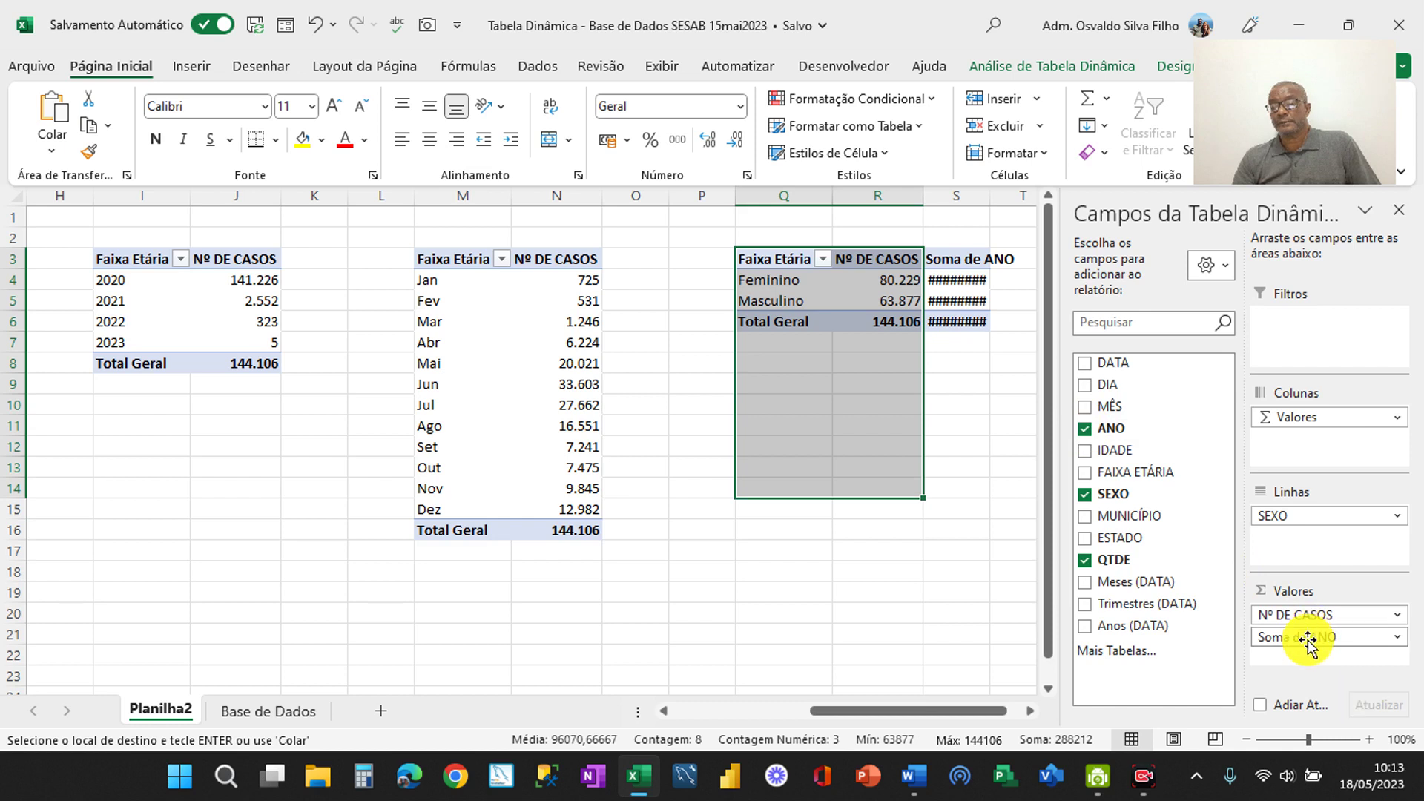
{"action": "left_click_drag", "start_coordinate": [1307, 642], "coordinate": [1298, 558]}
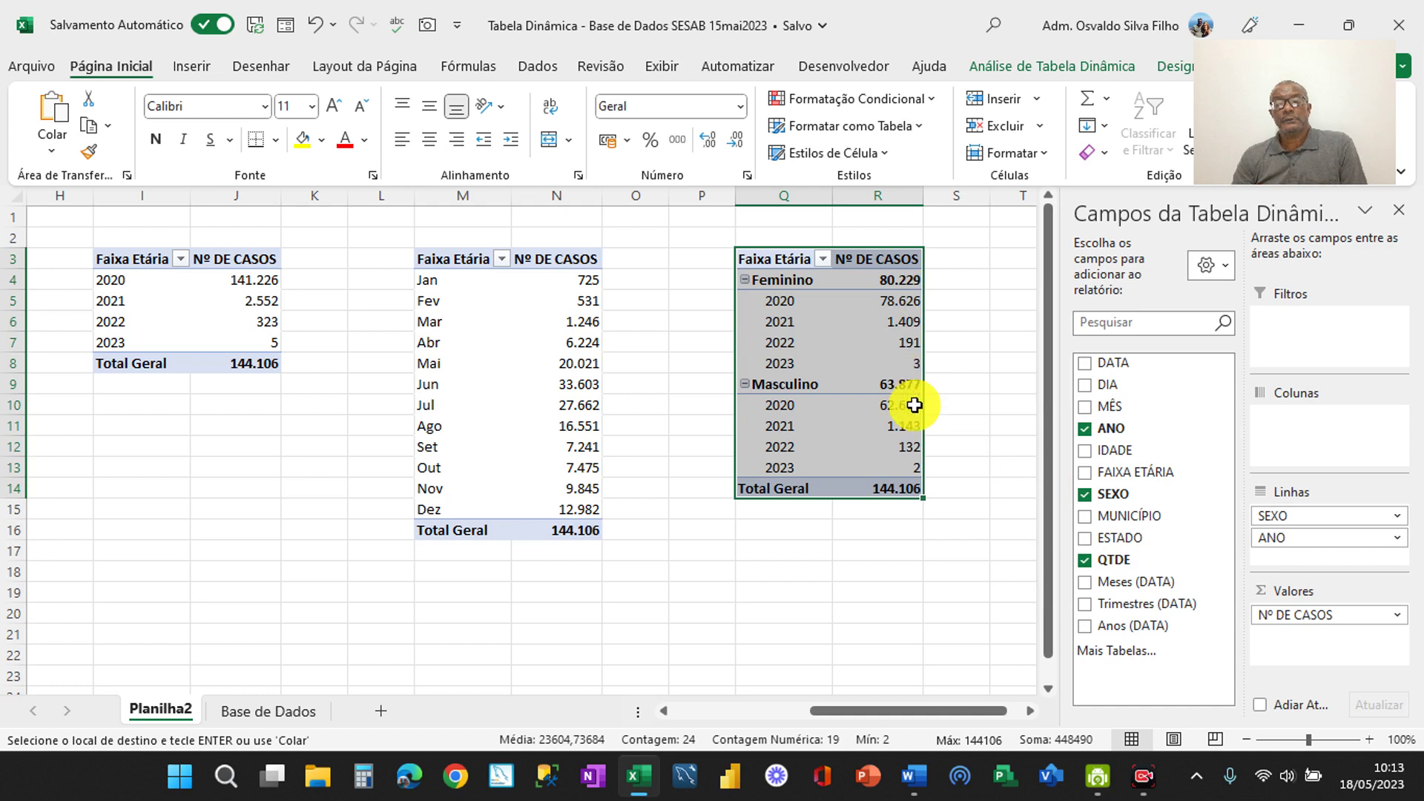
{"action": "mouse_move", "coordinate": [914, 405]}
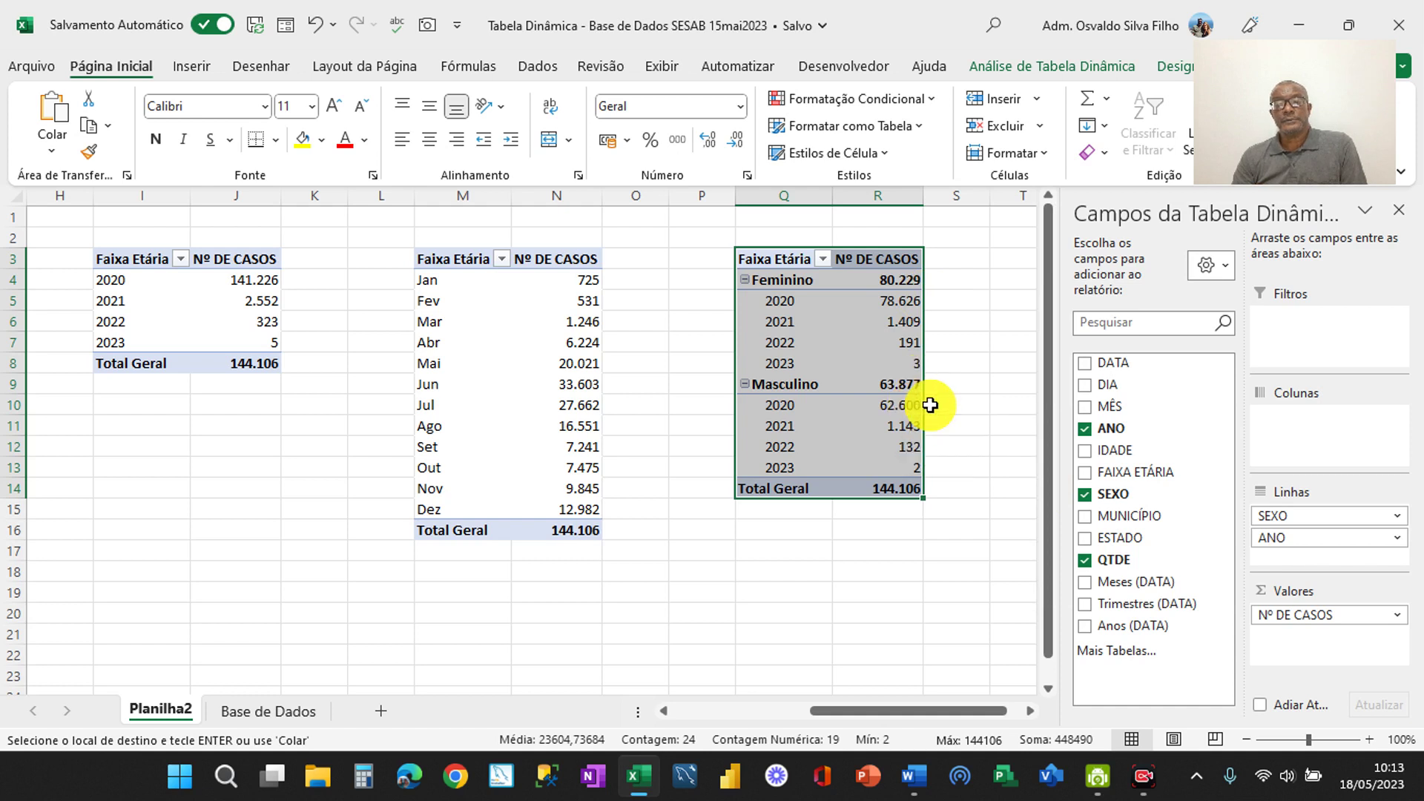
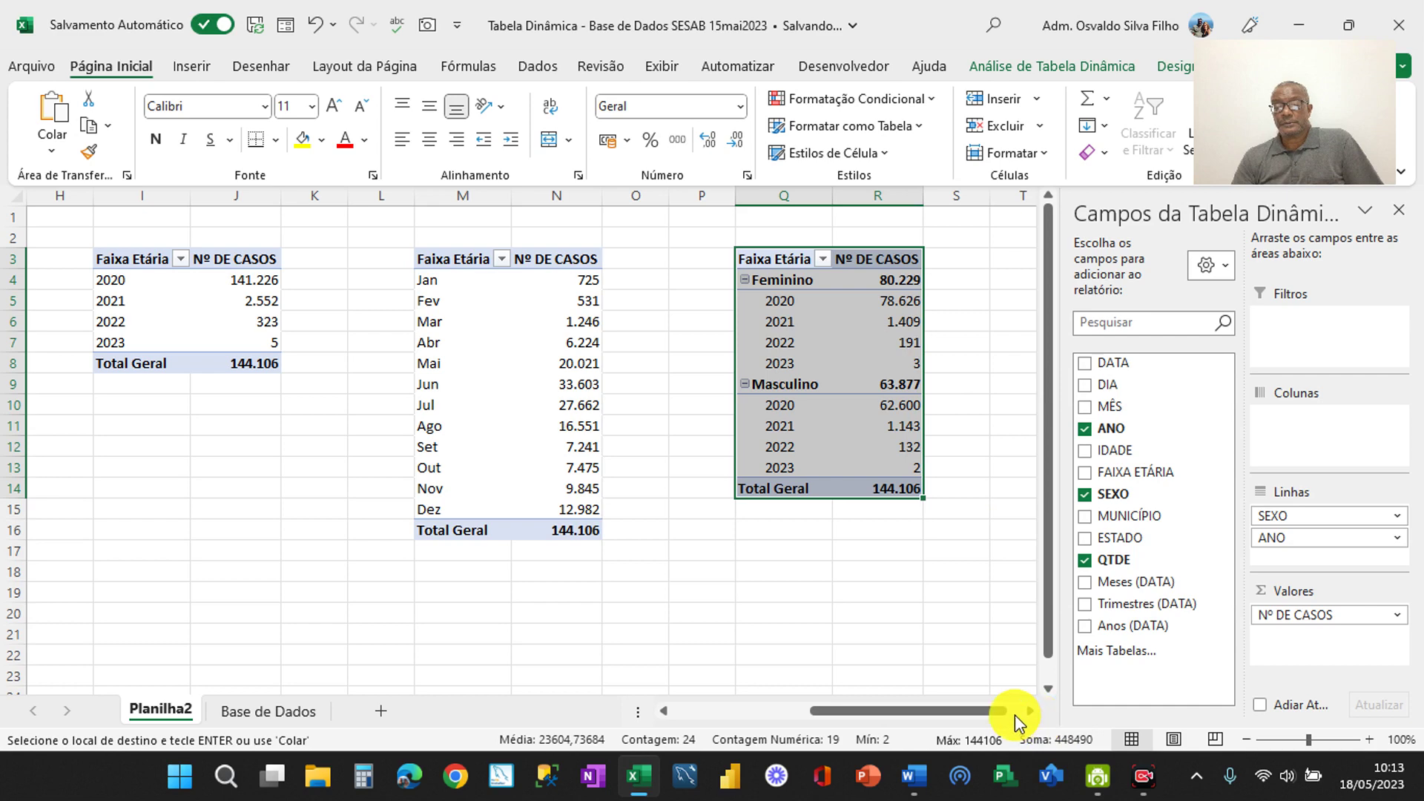
Paste another copy of the age-range pivot table at I11, below the table of cases by year
{"action": "mouse_move", "coordinate": [973, 709]}
{"action": "left_mouse_down"}
{"action": "mouse_move", "coordinate": [788, 735]}
{"action": "mouse_move", "coordinate": [958, 700]}
{"action": "left_mouse_up"}
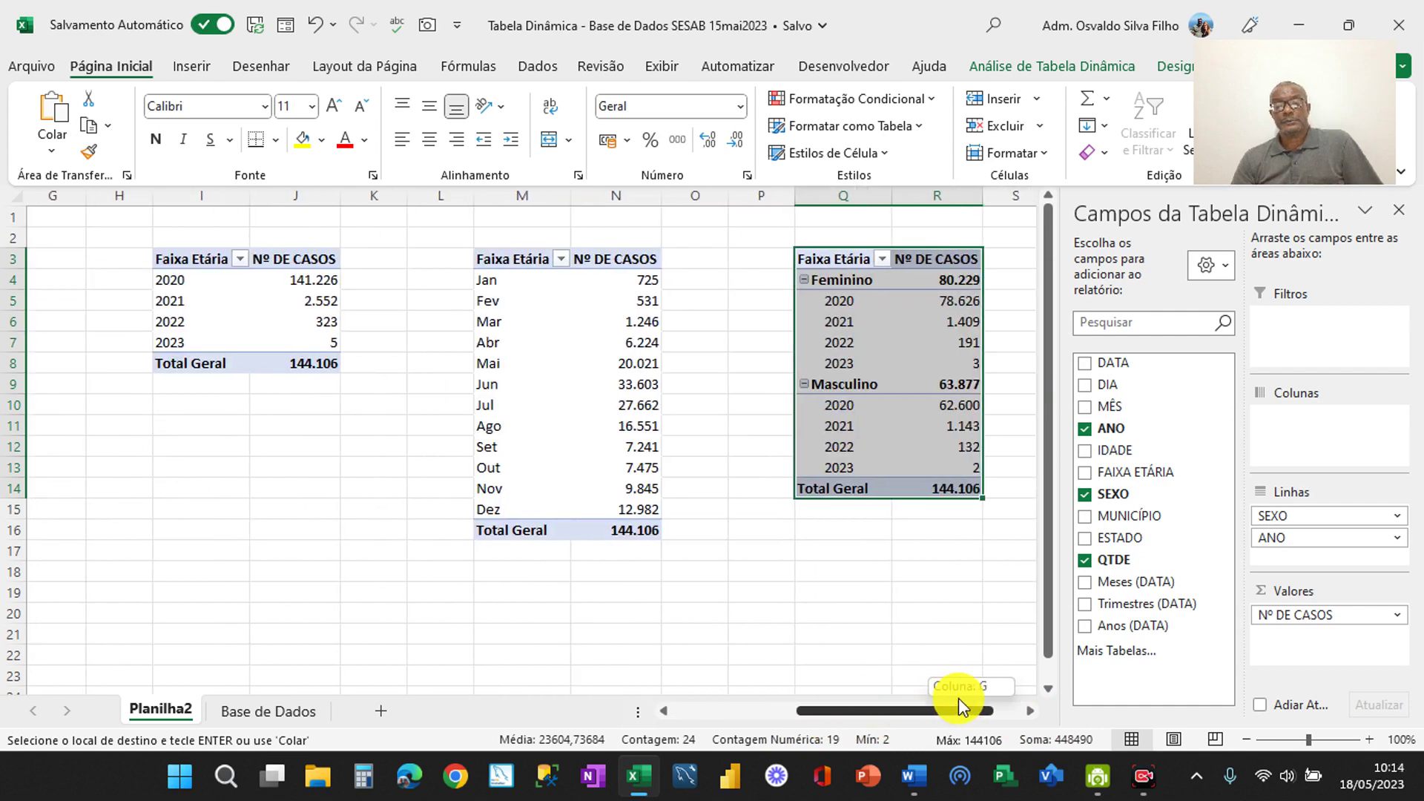
{"action": "mouse_move", "coordinate": [958, 697]}
{"action": "left_mouse_down"}
{"action": "mouse_move", "coordinate": [892, 719]}
{"action": "mouse_move", "coordinate": [971, 703]}
{"action": "left_mouse_up"}
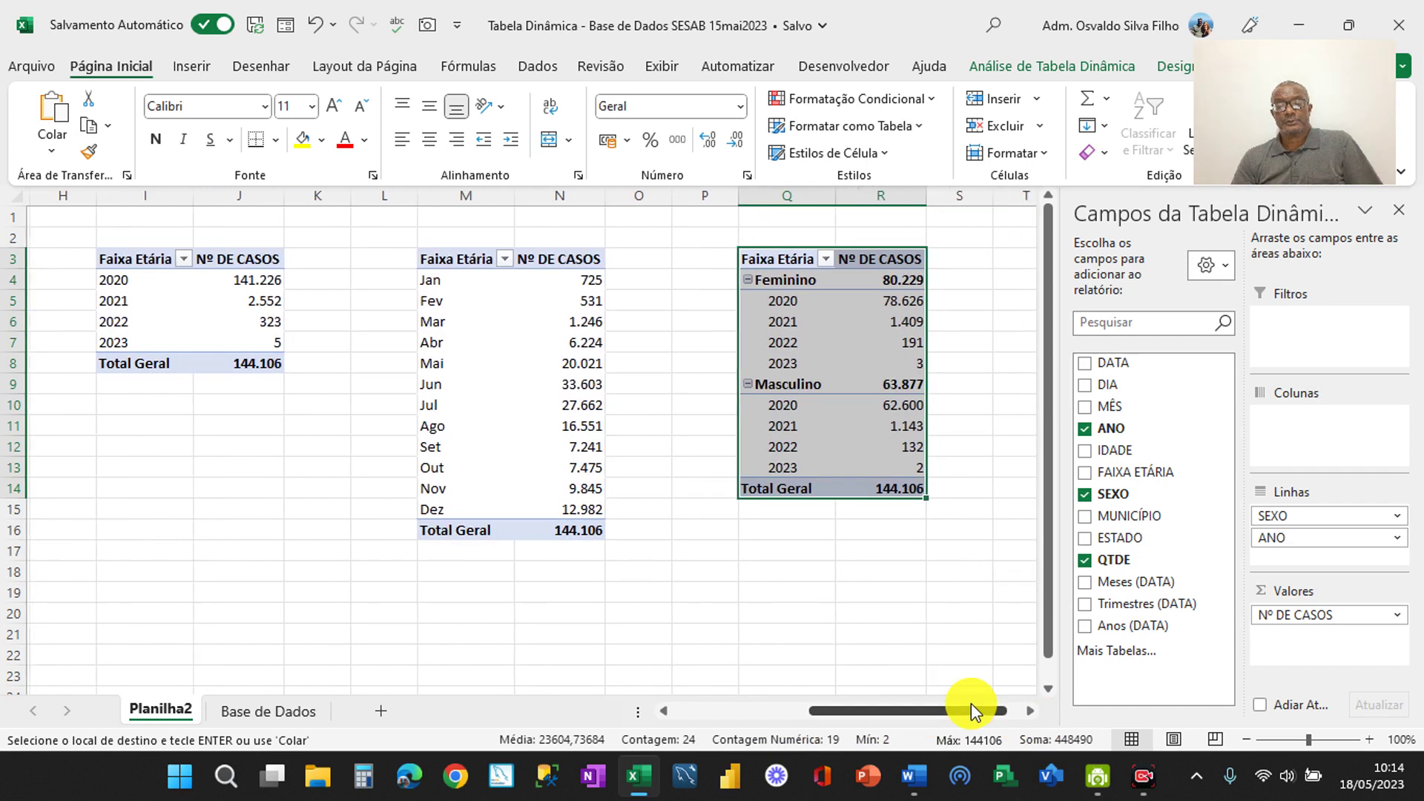
{"action": "left_click", "coordinate": [1031, 706]}
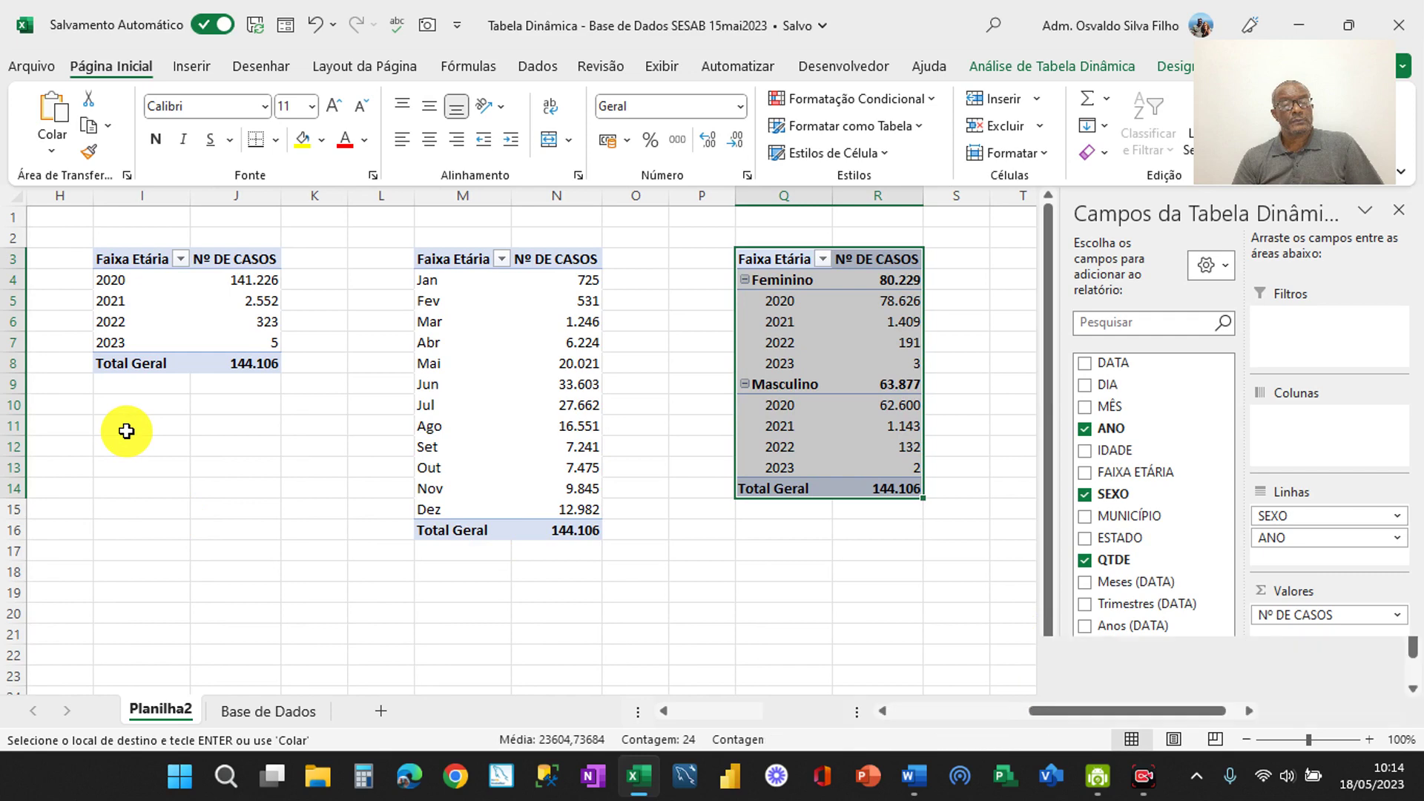
{"action": "left_click", "coordinate": [127, 431]}
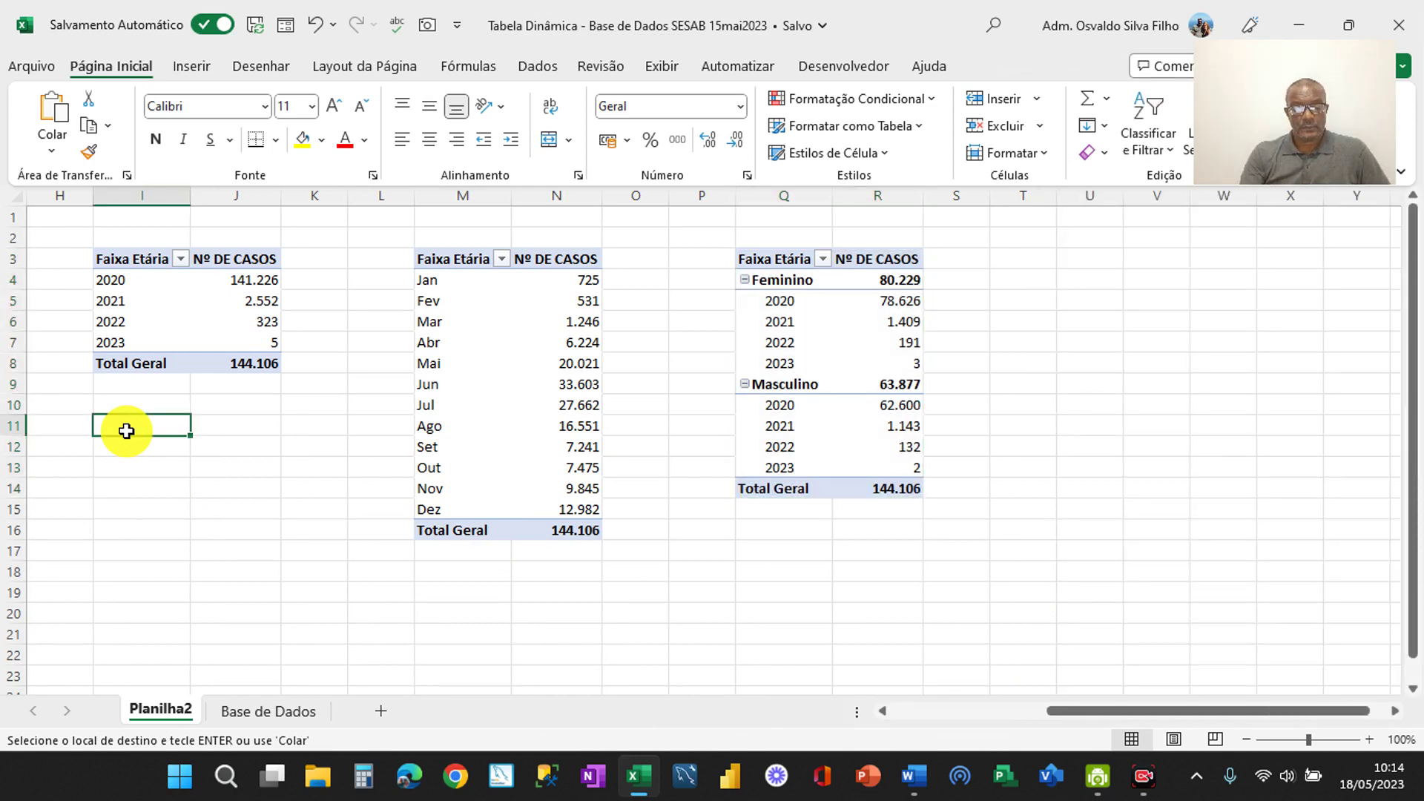
{"action": "key", "text": "ctrl+v"}
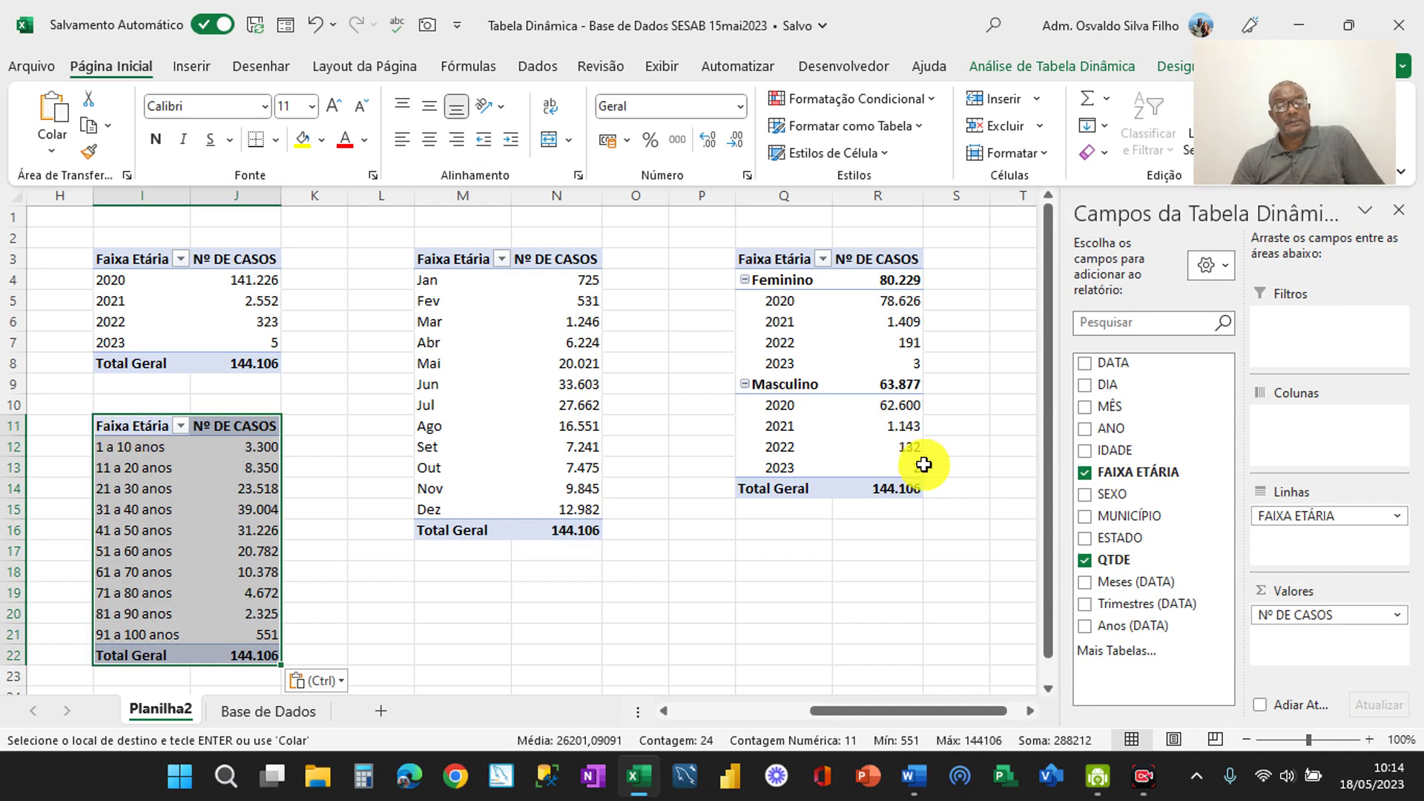
Replace FAIXA ETÁRIA with Trimestres (DATA) as the only row field of the pivot table at I11, leaving MÊS out
{"action": "left_click", "coordinate": [1082, 475]}
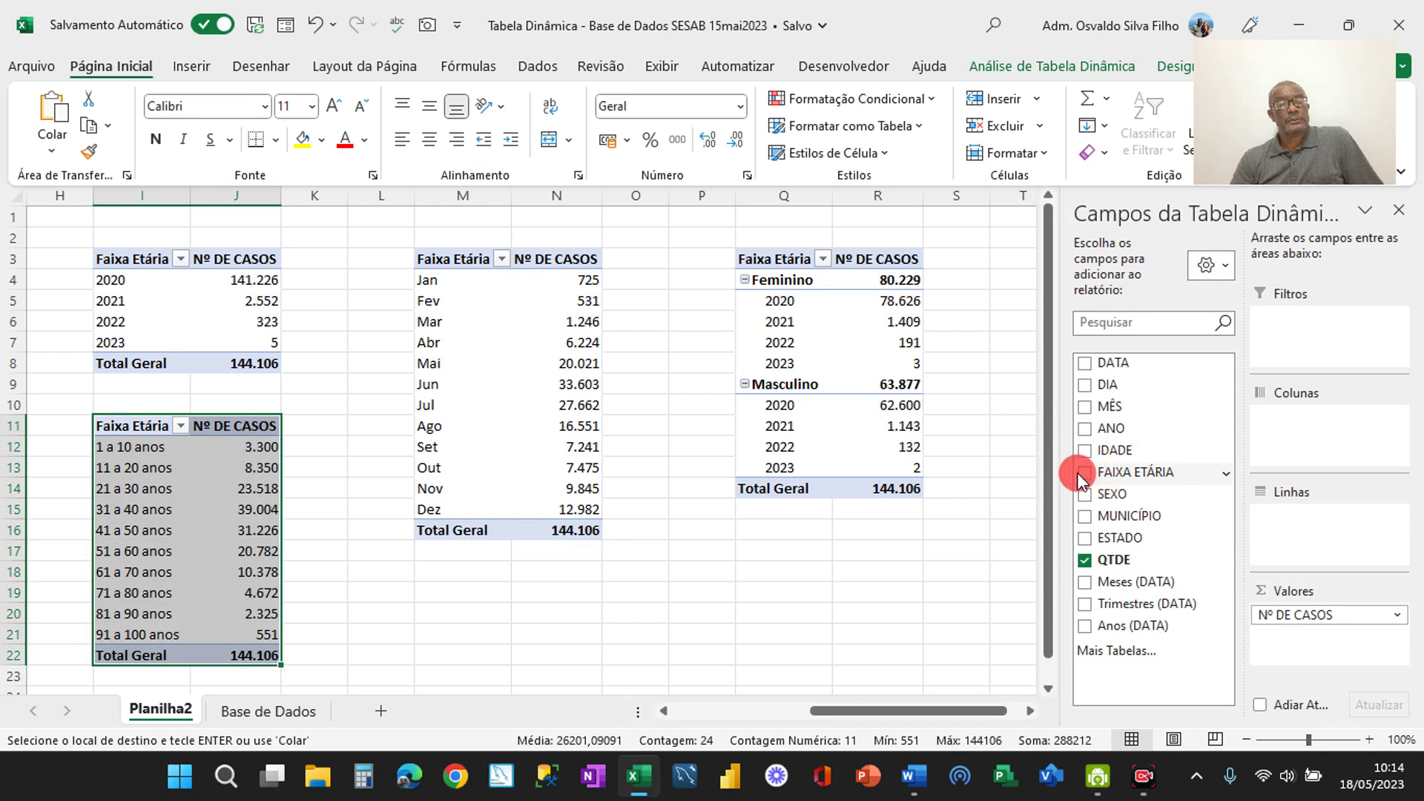
{"action": "left_click", "coordinate": [1083, 405]}
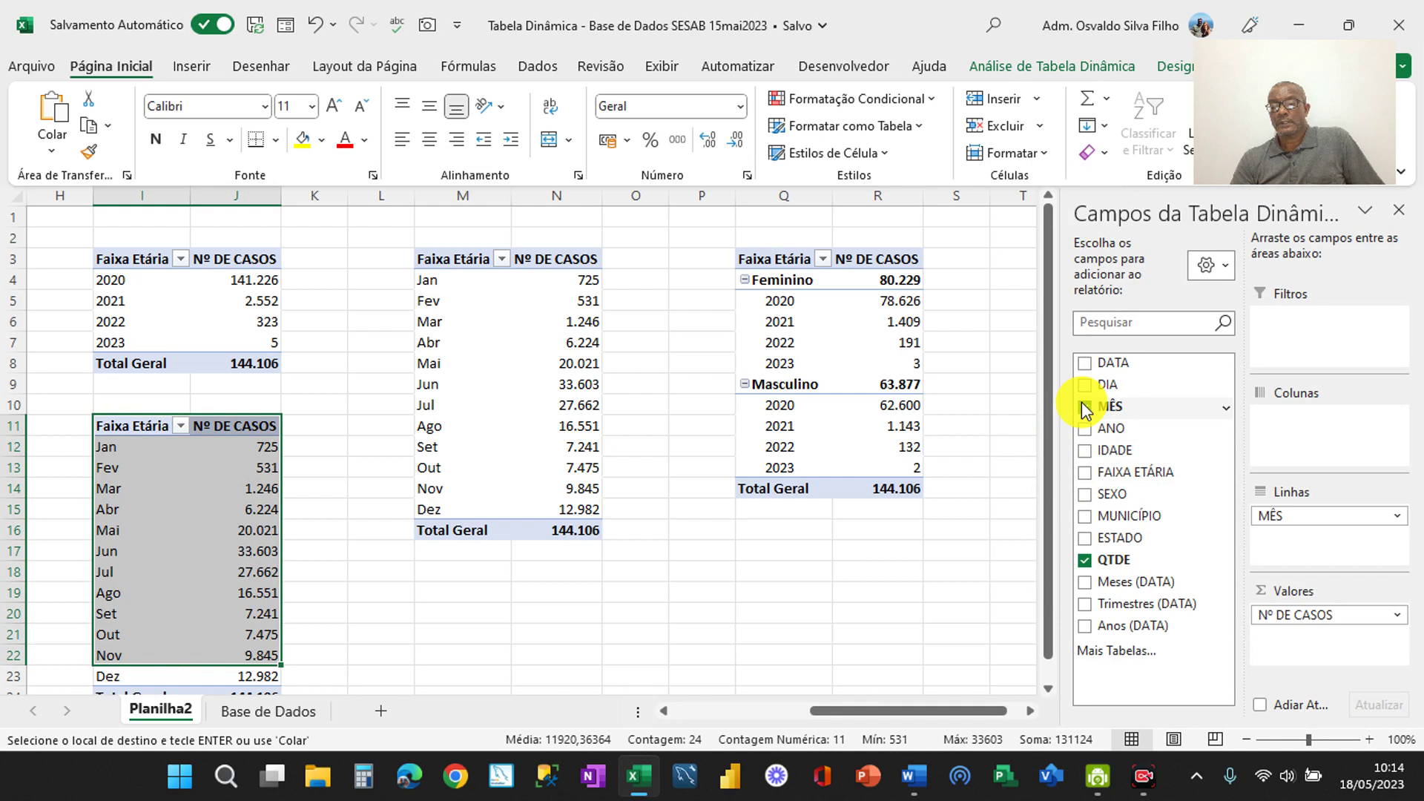
{"action": "left_click", "coordinate": [1082, 608]}
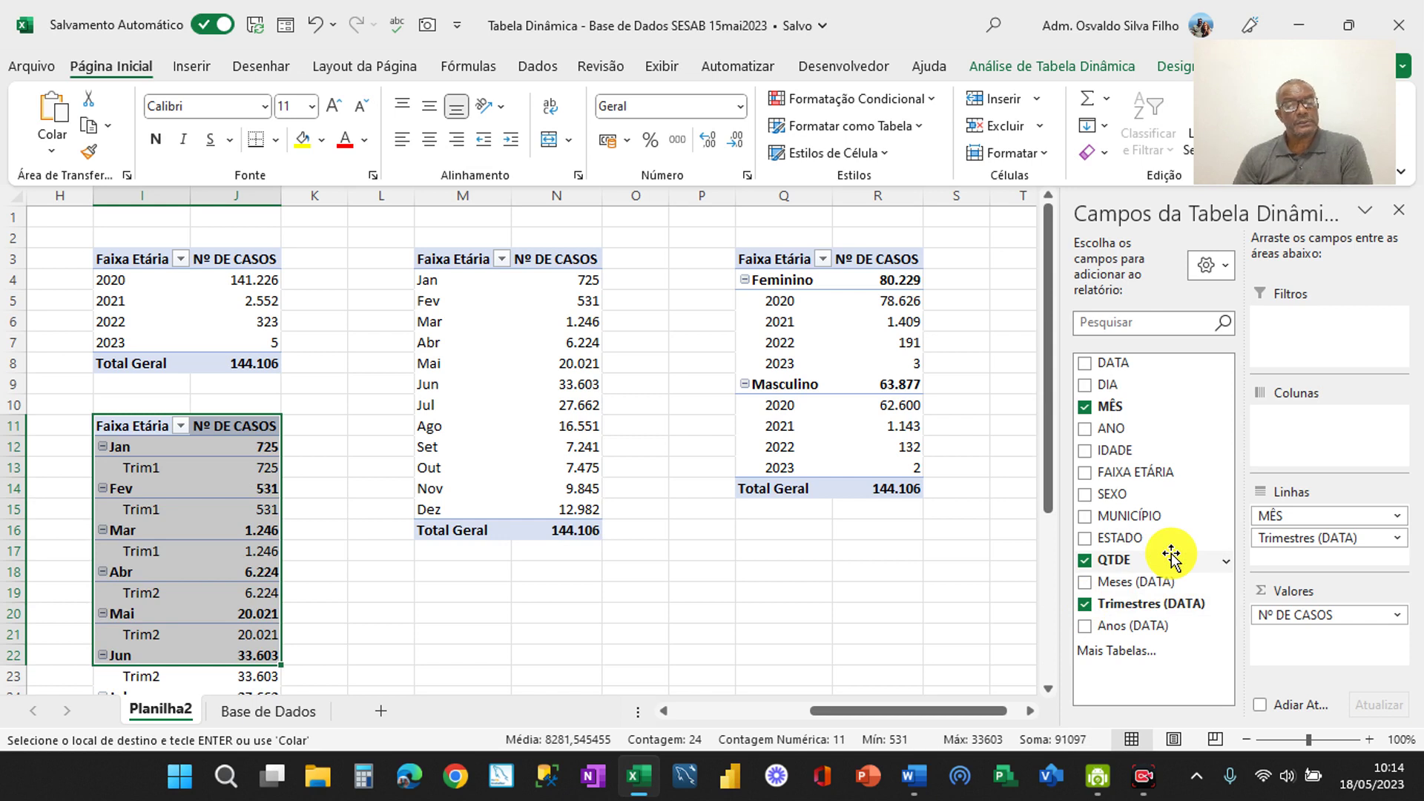
{"action": "left_click_drag", "start_coordinate": [1256, 519], "coordinate": [1095, 417]}
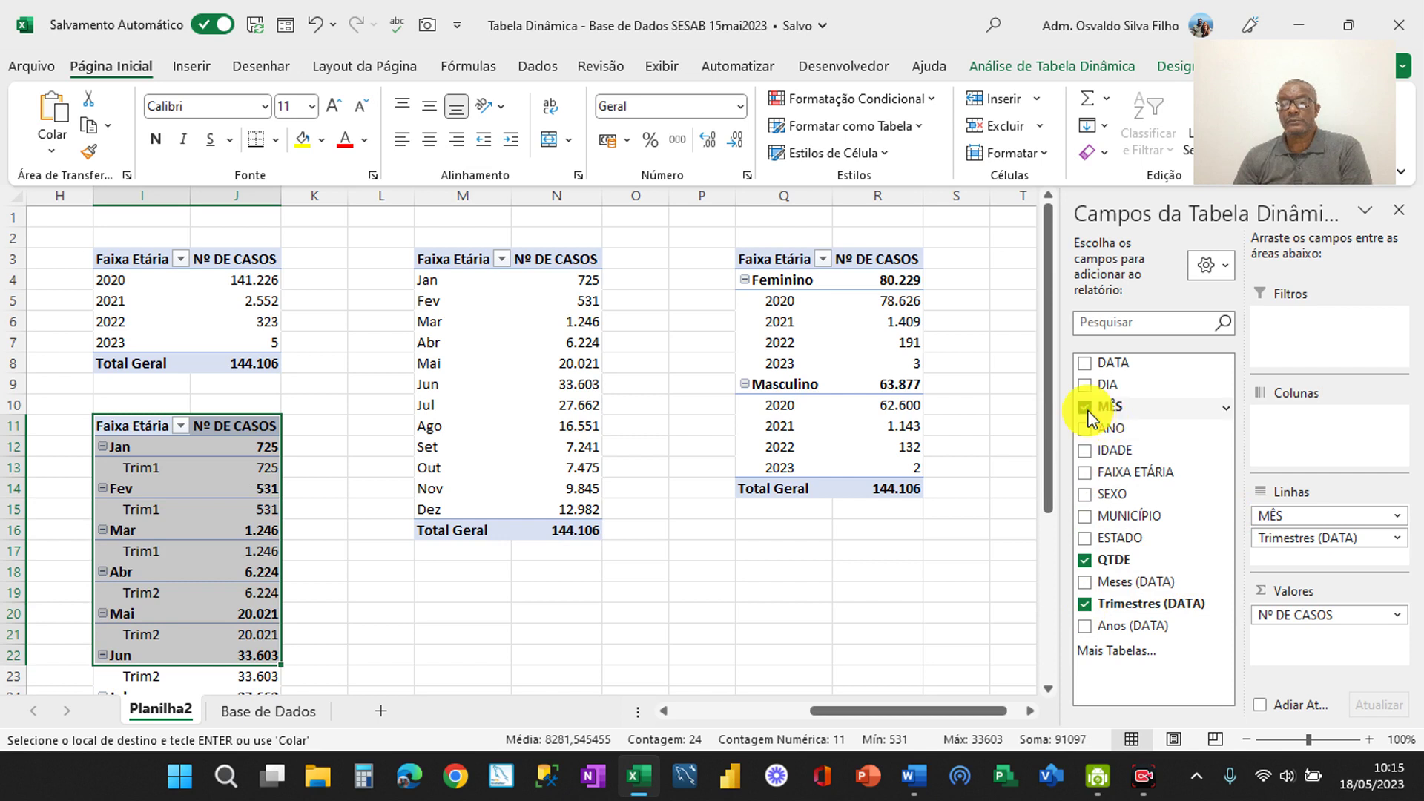
{"action": "left_click", "coordinate": [1085, 408]}
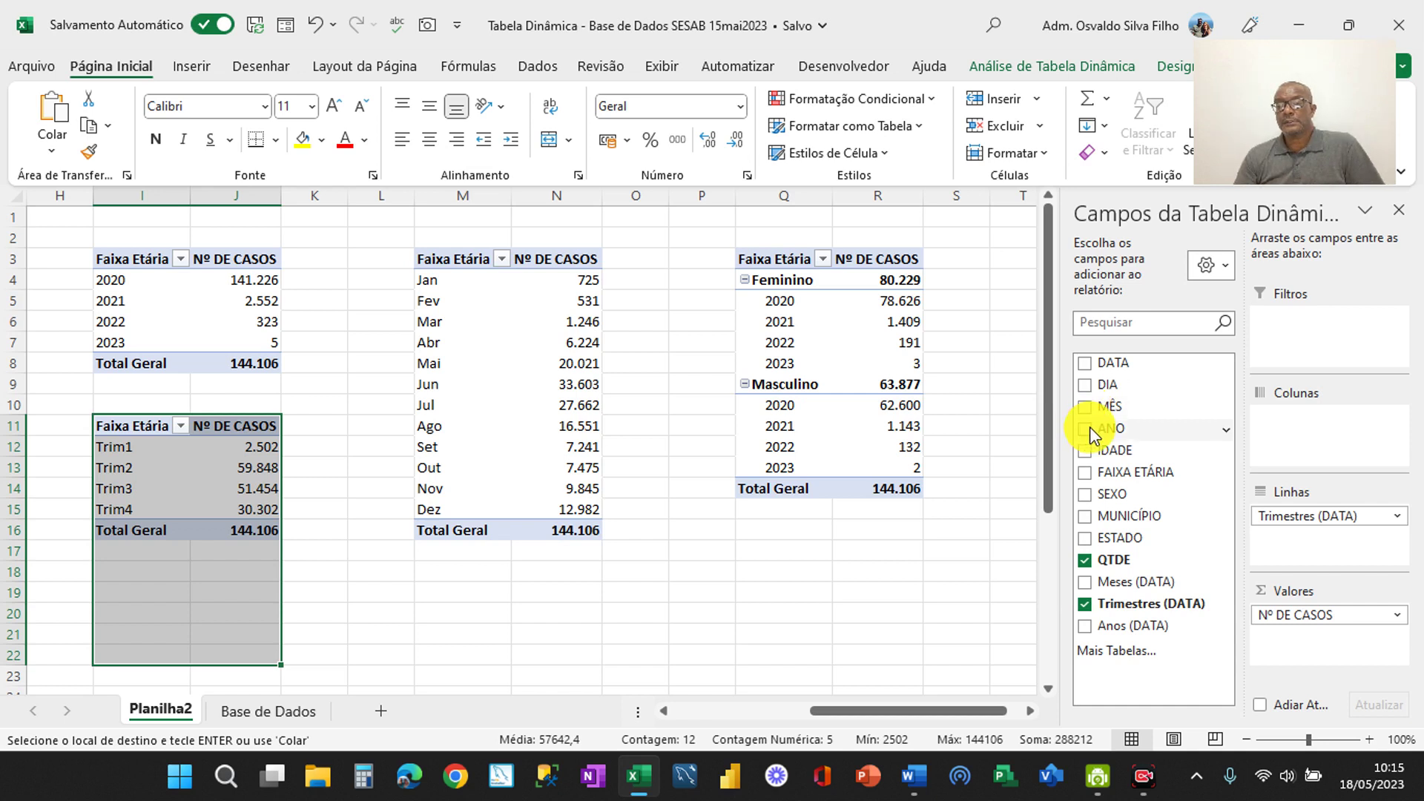
Add ANO beneath Trimestres (DATA) in the rows of the pivot table at I11, moving it out of the values
{"action": "left_click", "coordinate": [1085, 428]}
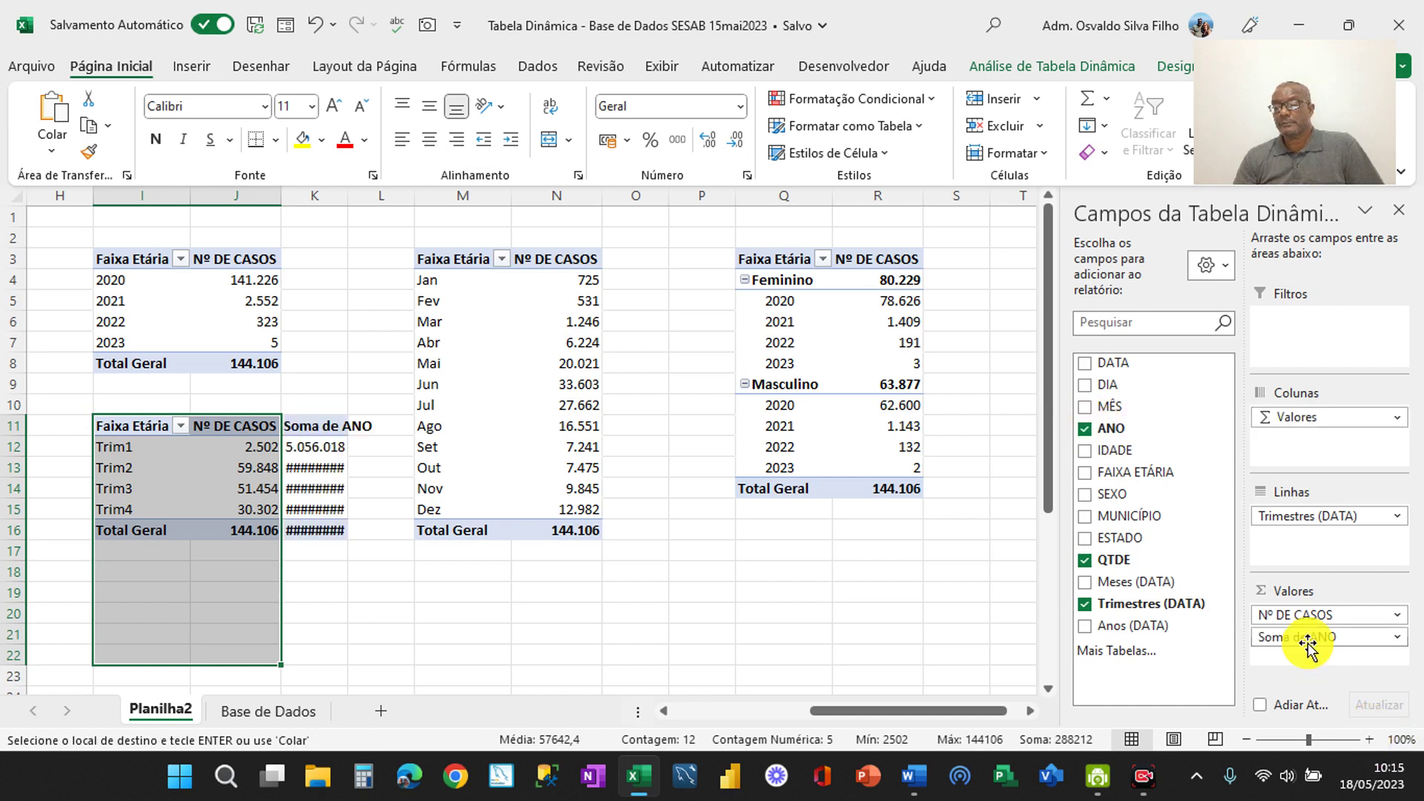
{"action": "left_click_drag", "start_coordinate": [1305, 640], "coordinate": [1315, 553]}
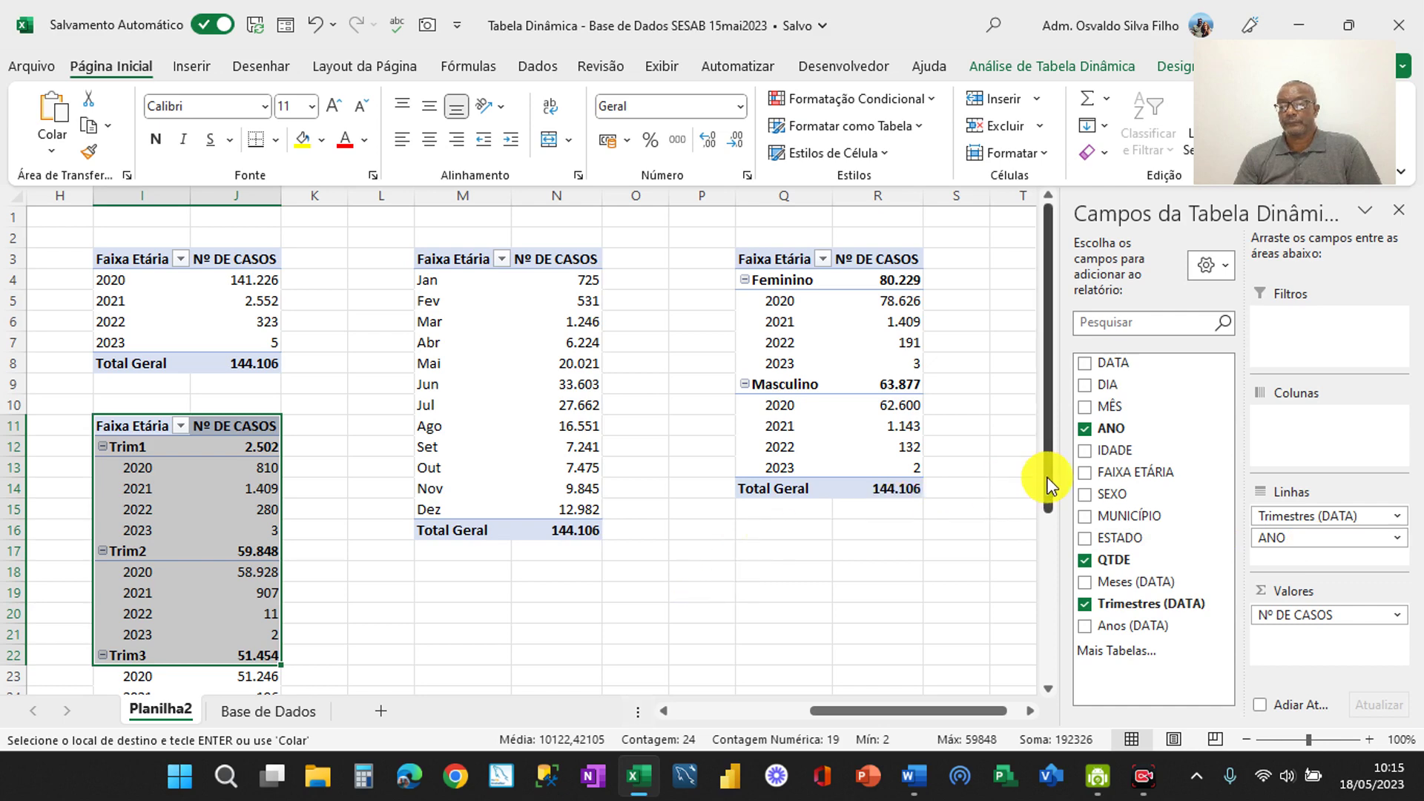
{"action": "left_click_drag", "start_coordinate": [1048, 486], "coordinate": [1048, 531]}
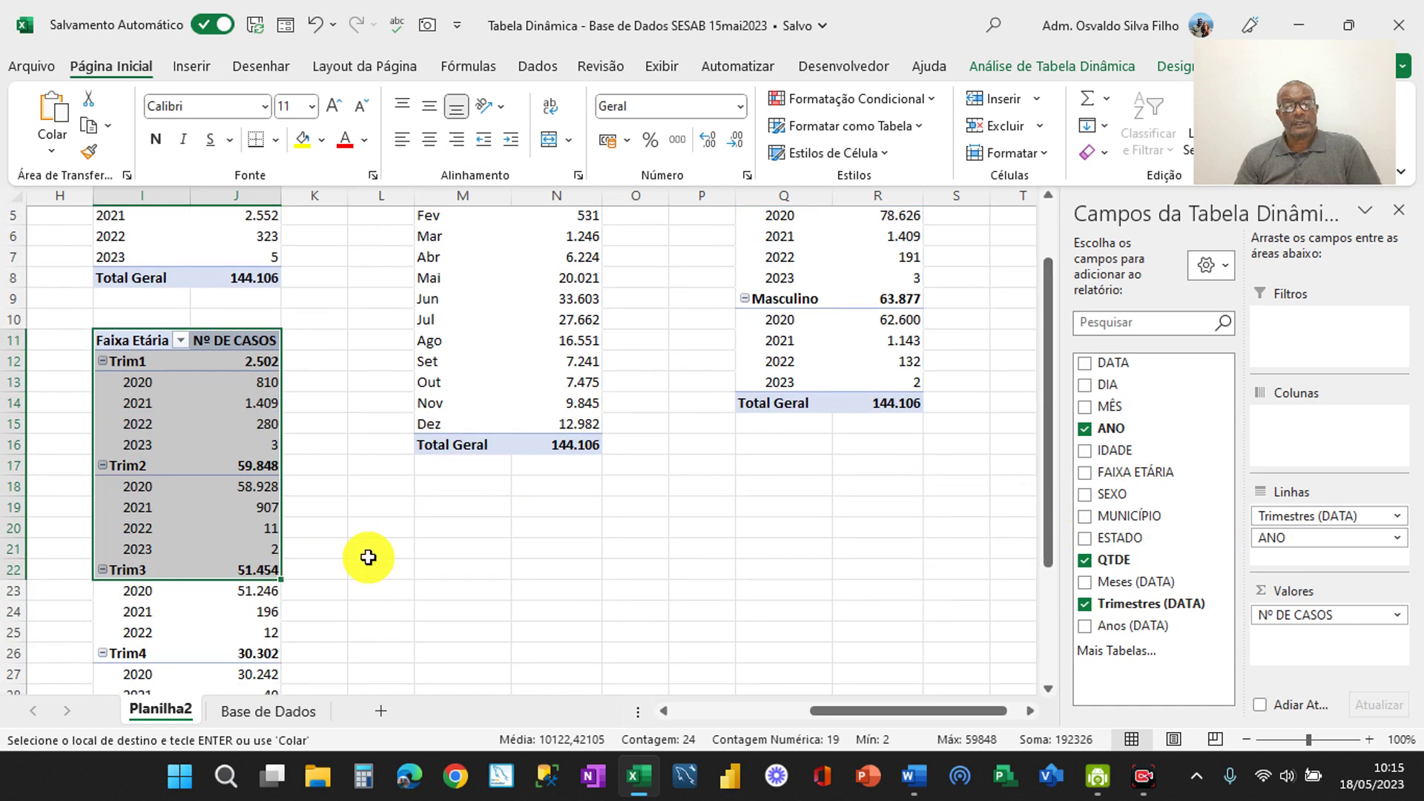
{"action": "left_click", "coordinate": [391, 556]}
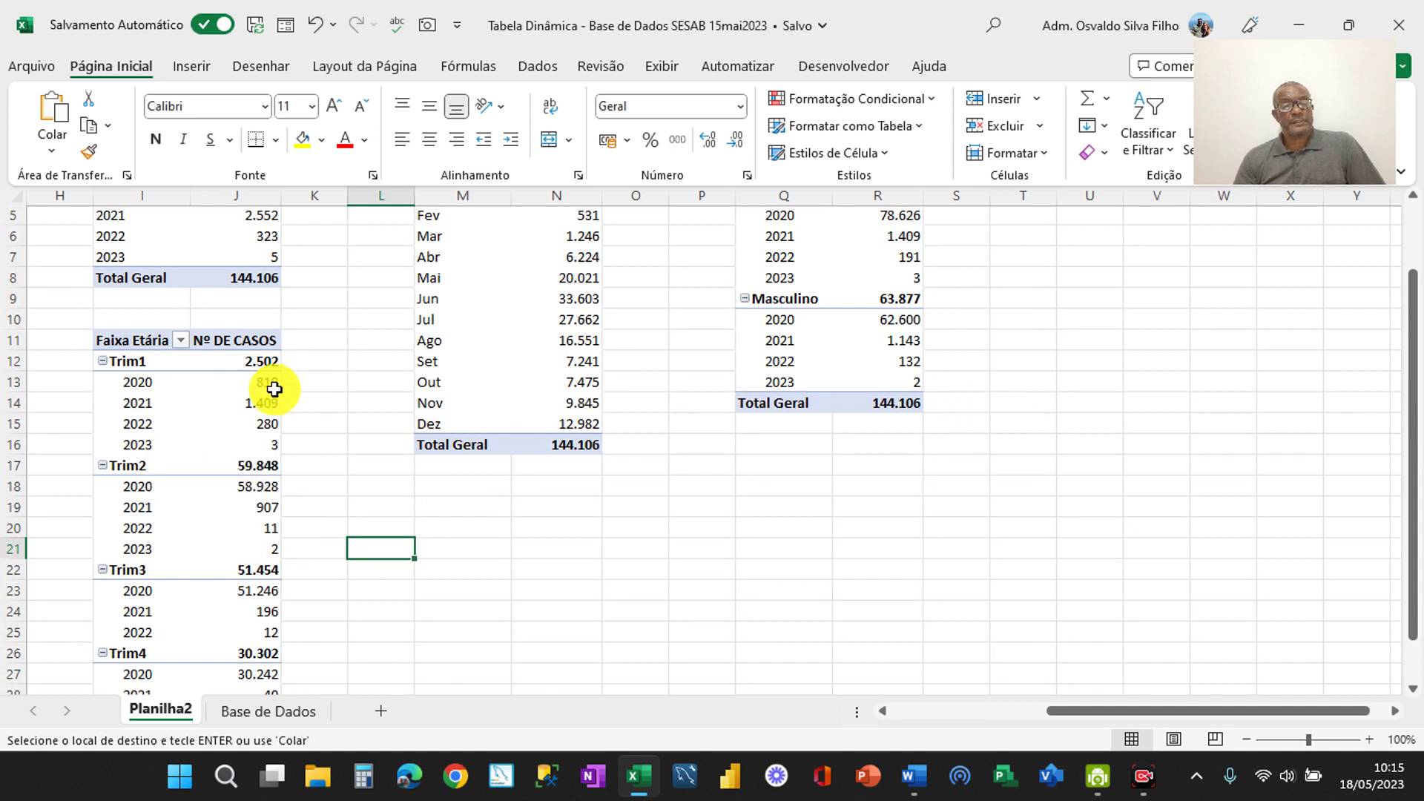
Try ANO above Trimestres (DATA) in the rows of the pivot table at I11, and remove the ANO field
{"action": "left_click", "coordinate": [231, 404]}
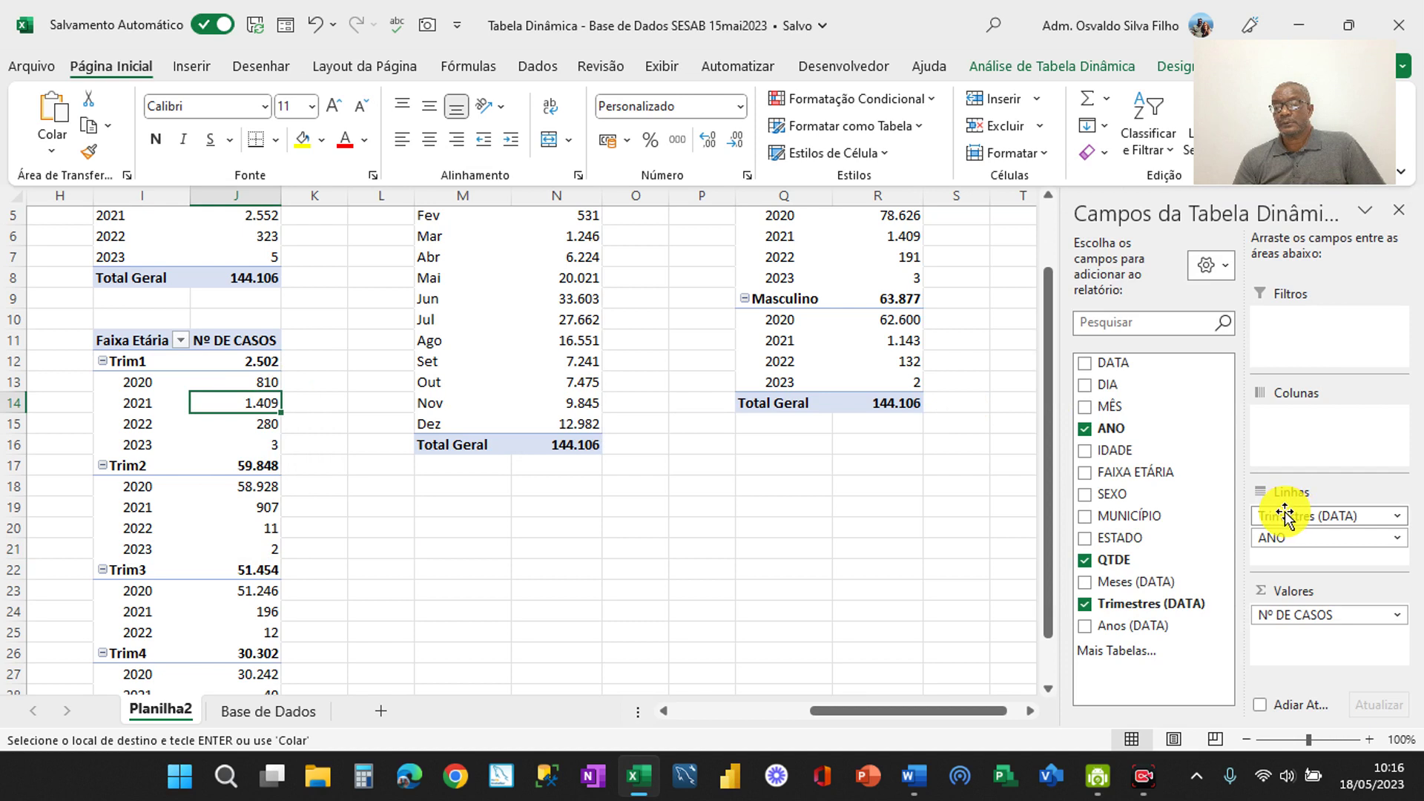
{"action": "left_click_drag", "start_coordinate": [1284, 519], "coordinate": [1298, 552]}
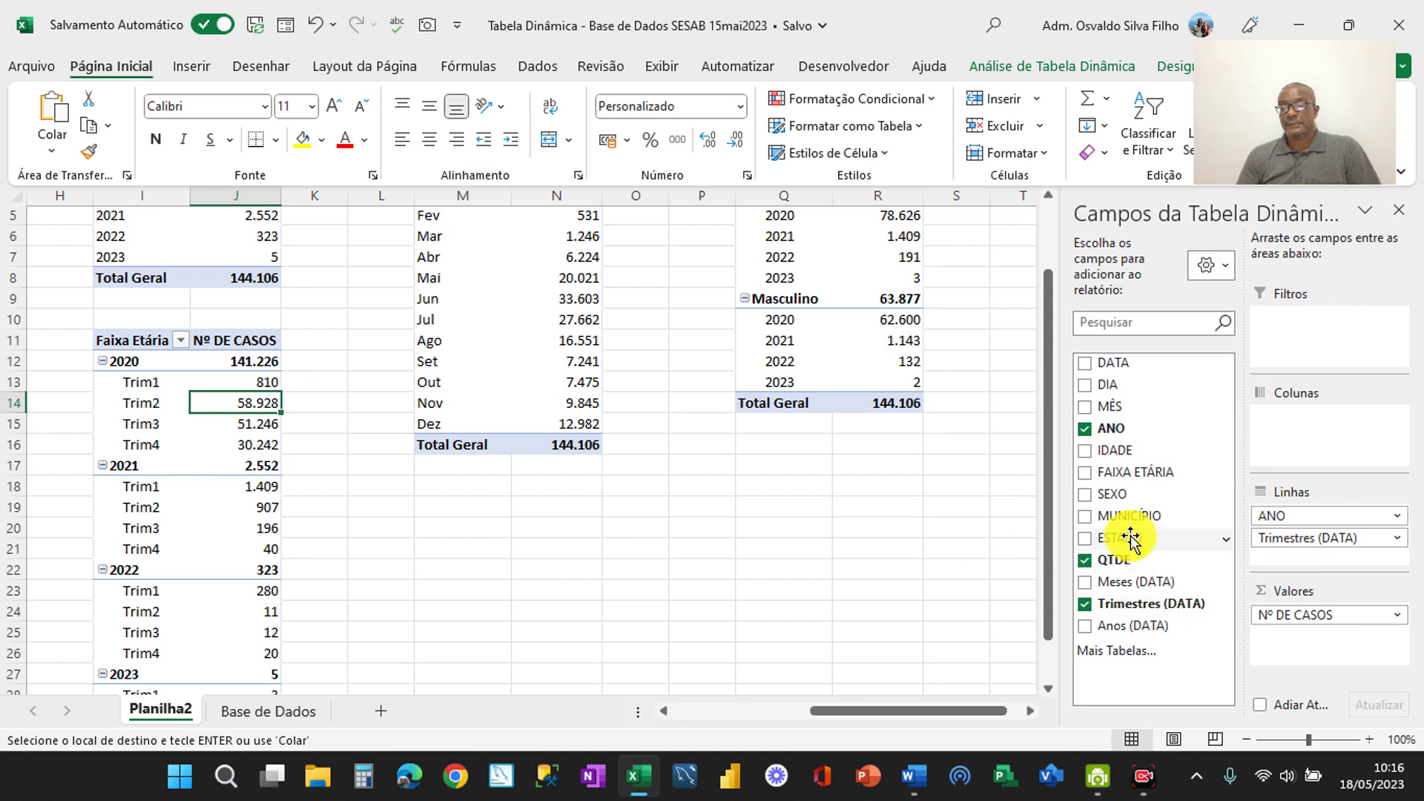
{"action": "left_click", "coordinate": [1084, 429]}
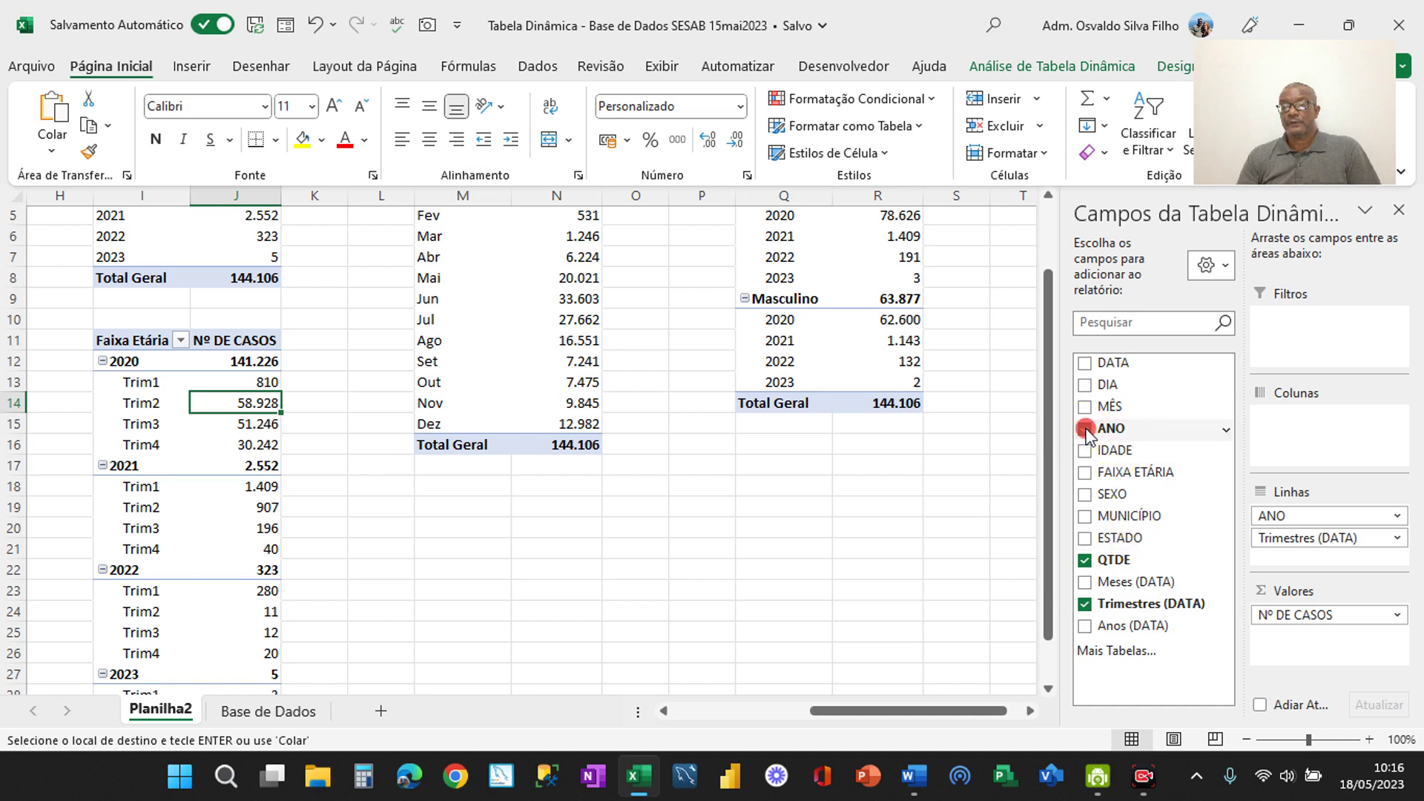
Remove the remaining fields QTDE and Trimestres (DATA) from the pivot table at I11
{"action": "left_click", "coordinate": [1084, 559]}
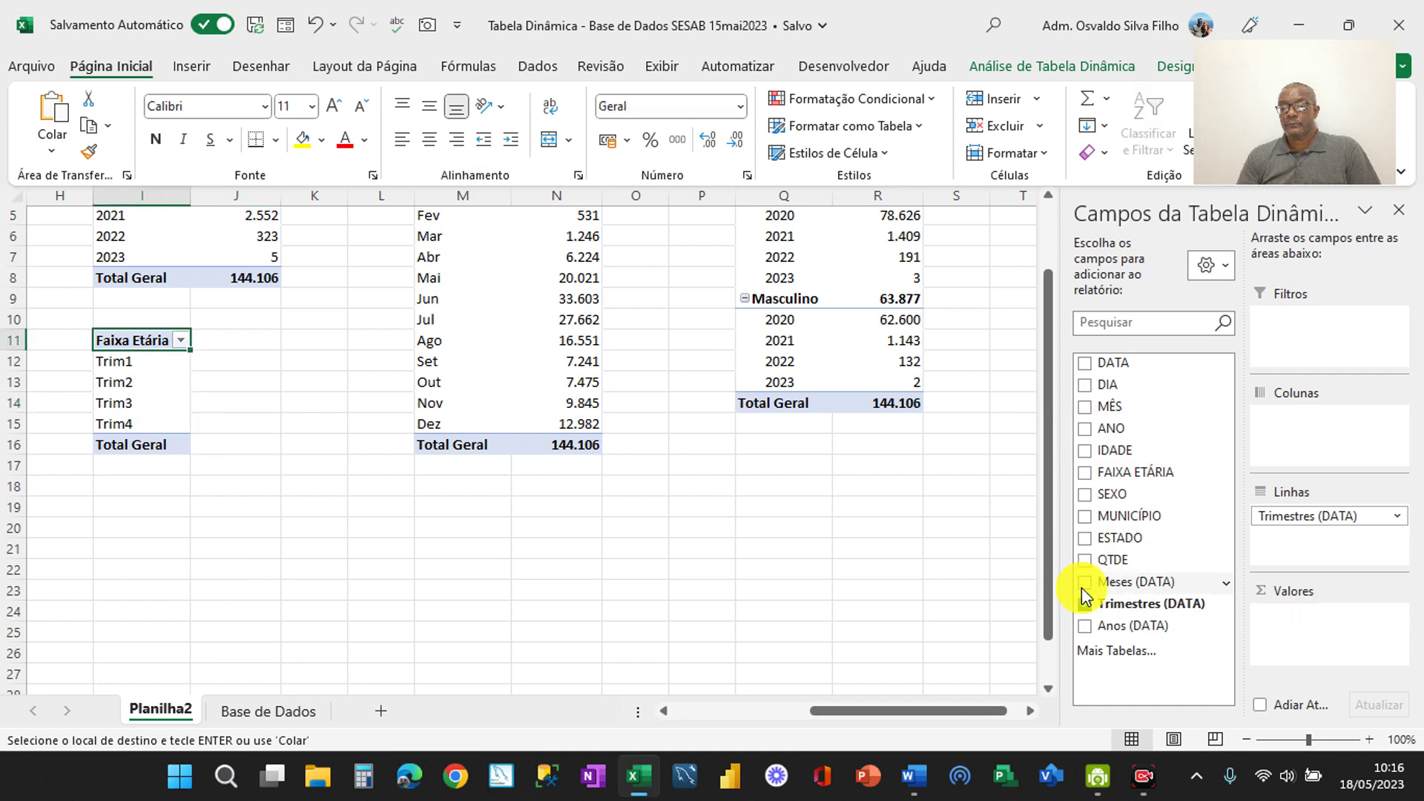
{"action": "left_click", "coordinate": [1084, 603]}
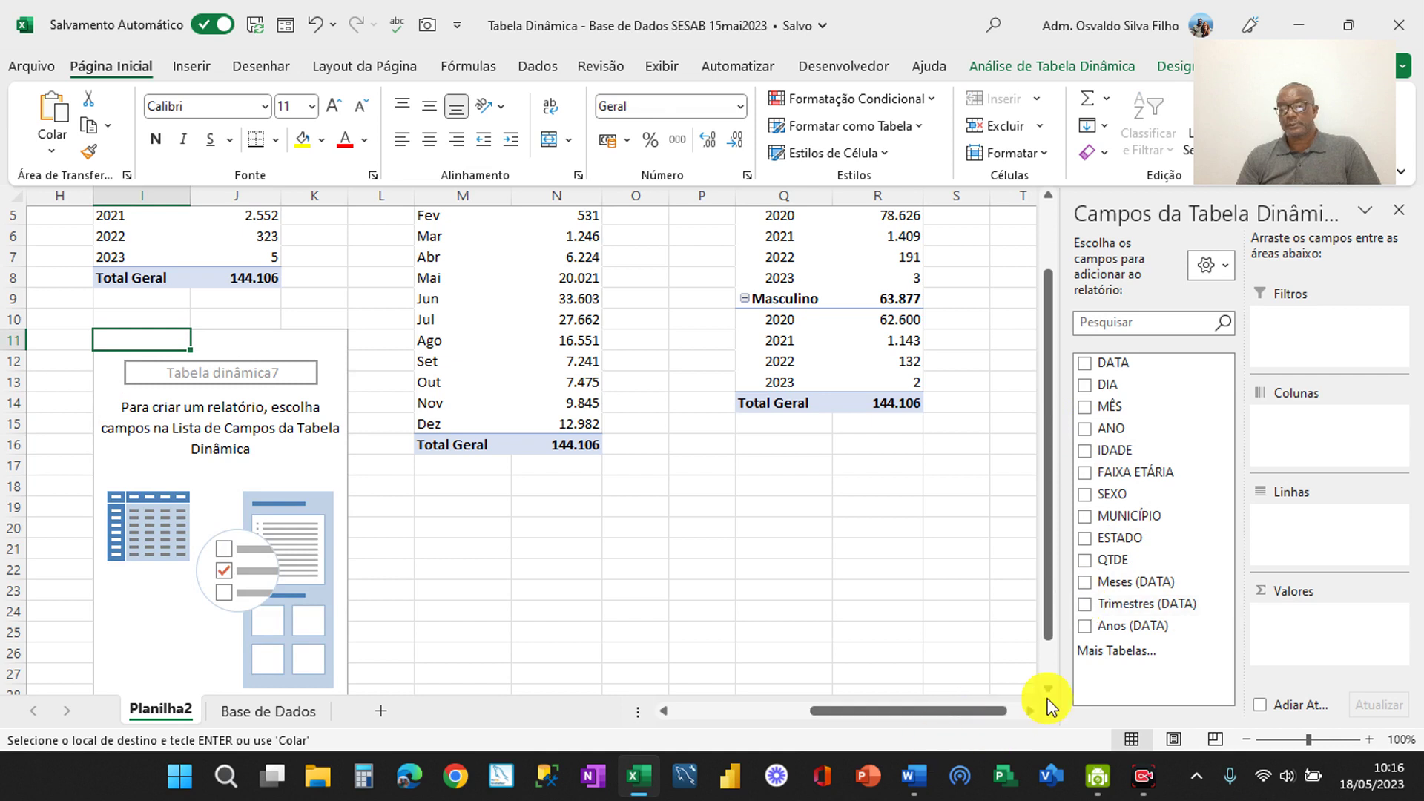
Paste a copy of the age-range pivot table at U3 and widen columns U and V to fit its contents
{"action": "left_click", "coordinate": [1021, 710]}
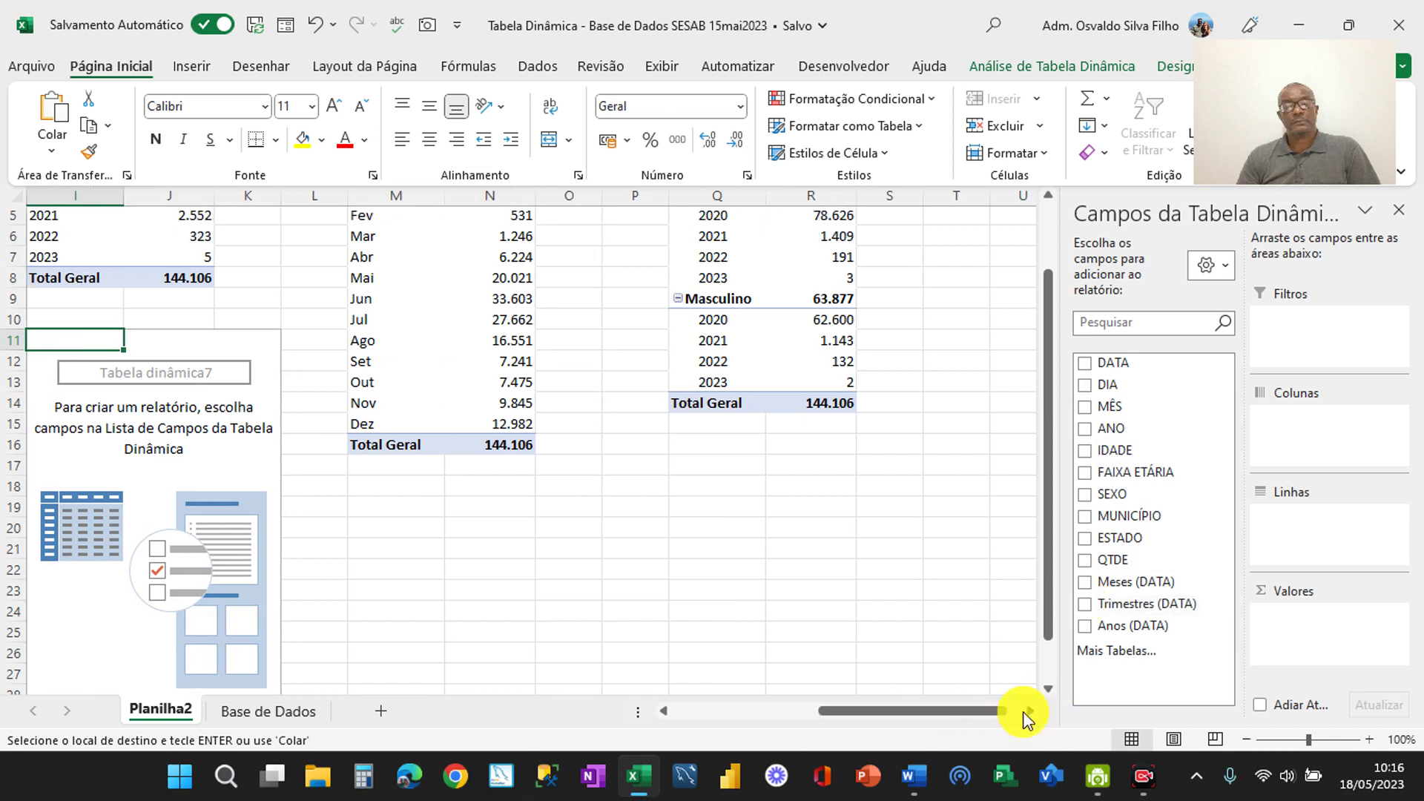
{"action": "left_click", "coordinate": [1022, 710]}
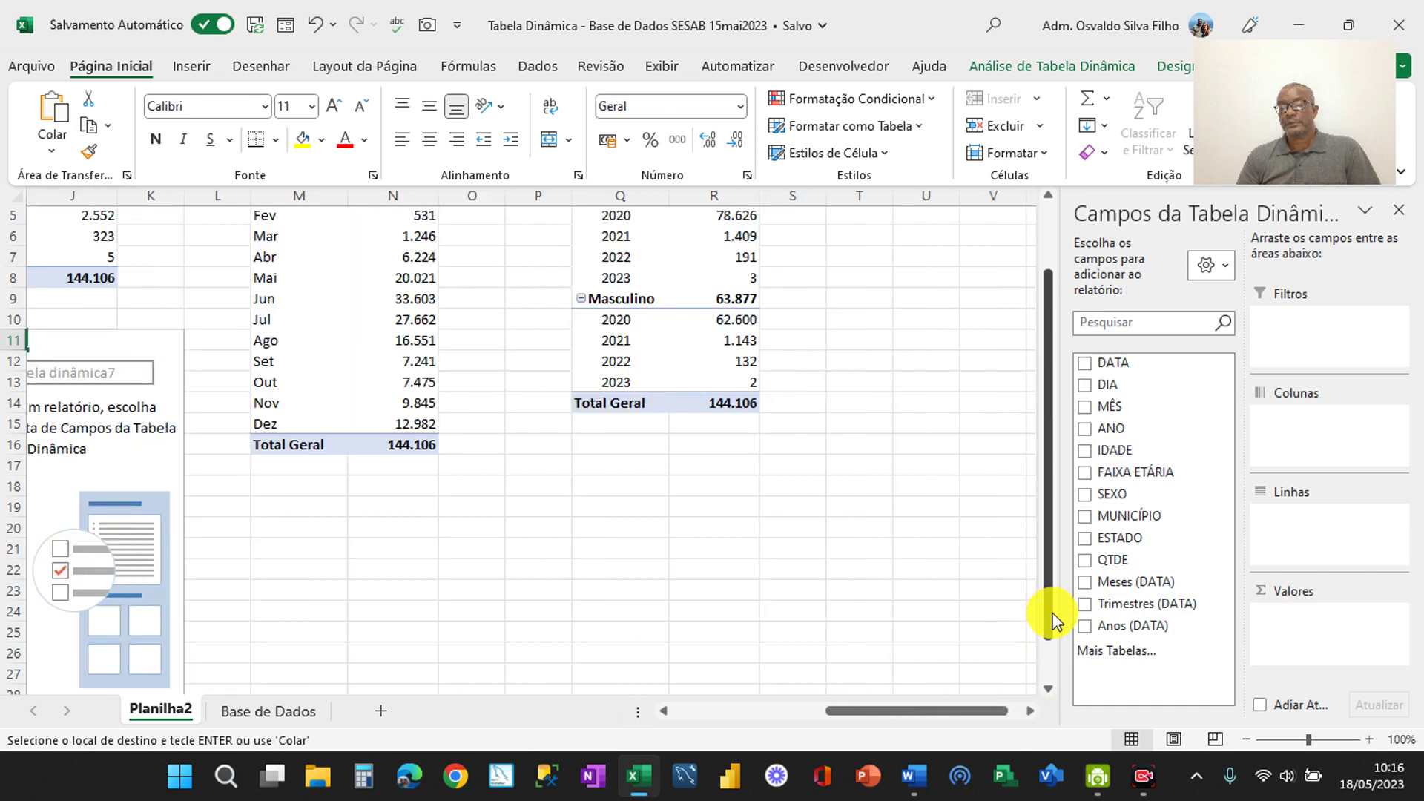
{"action": "left_click_drag", "start_coordinate": [1055, 619], "coordinate": [1058, 389]}
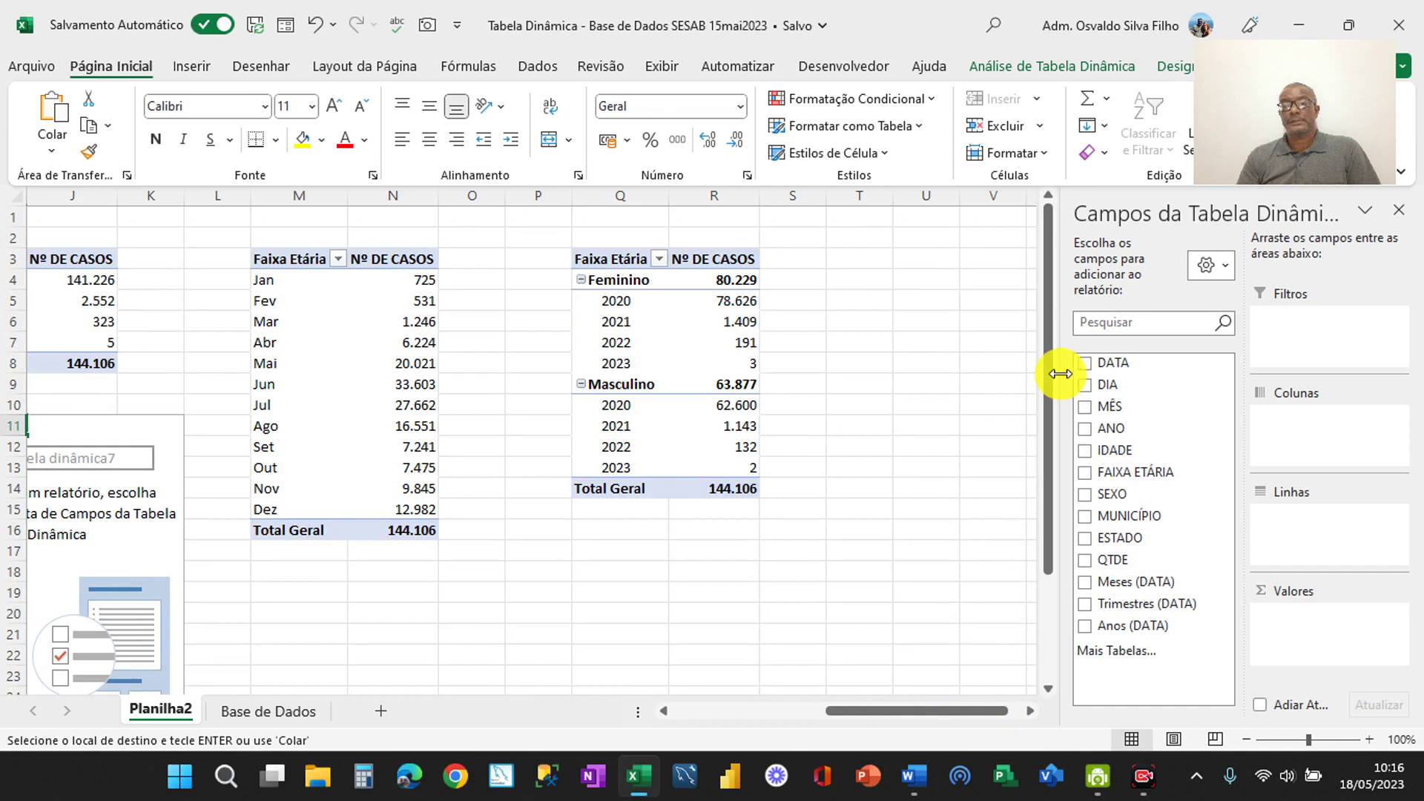
{"action": "left_click", "coordinate": [916, 264]}
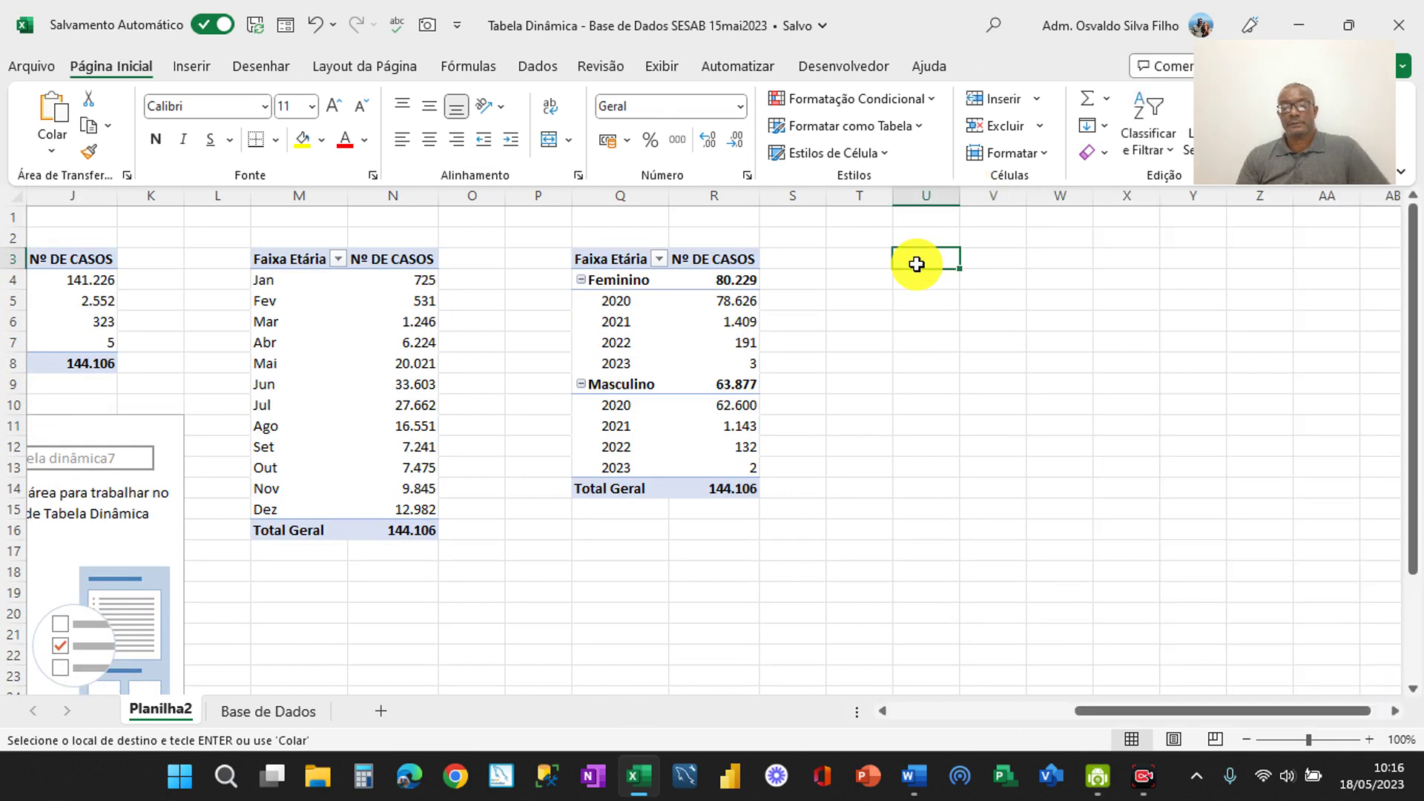
{"action": "key", "text": "ctrl+v"}
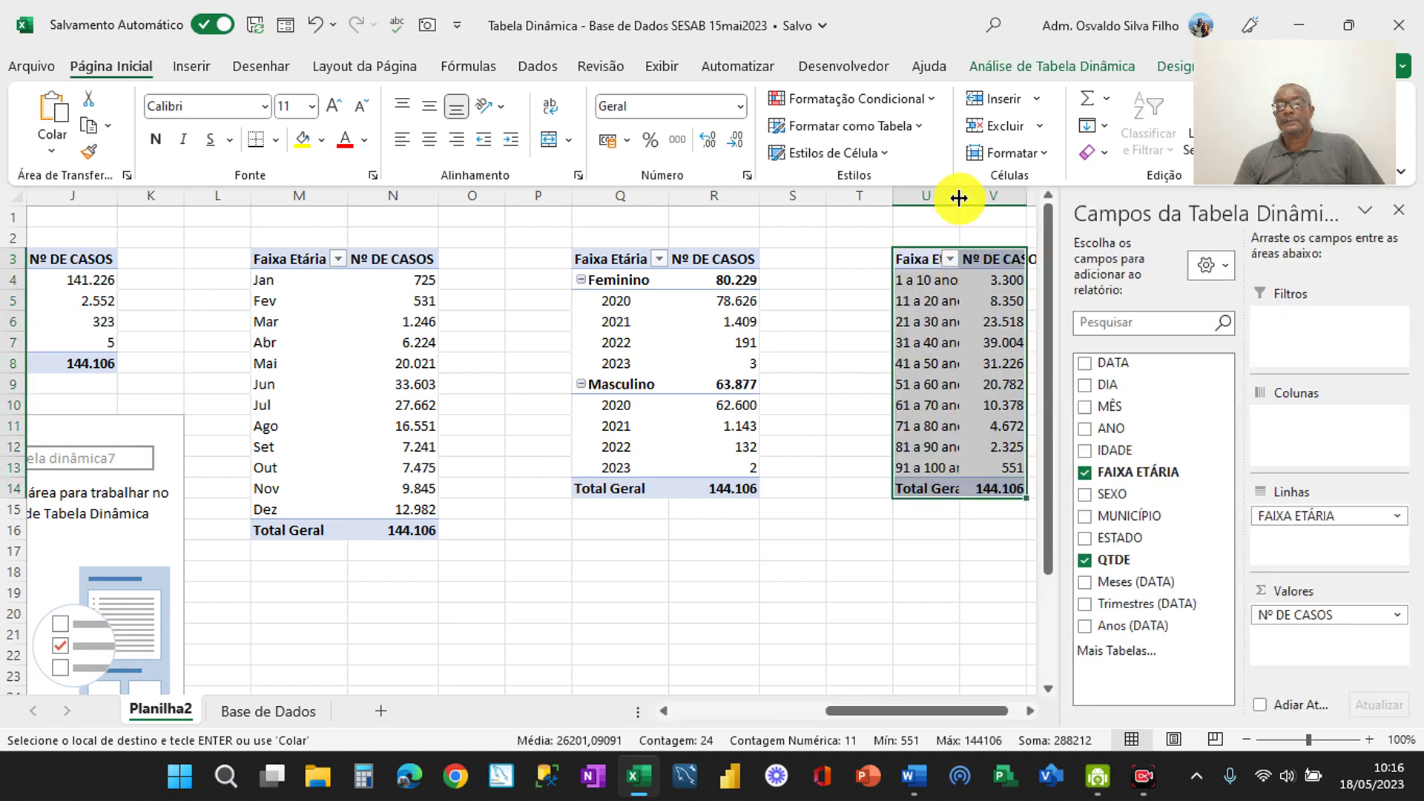
{"action": "left_click_drag", "start_coordinate": [959, 197], "coordinate": [992, 197]}
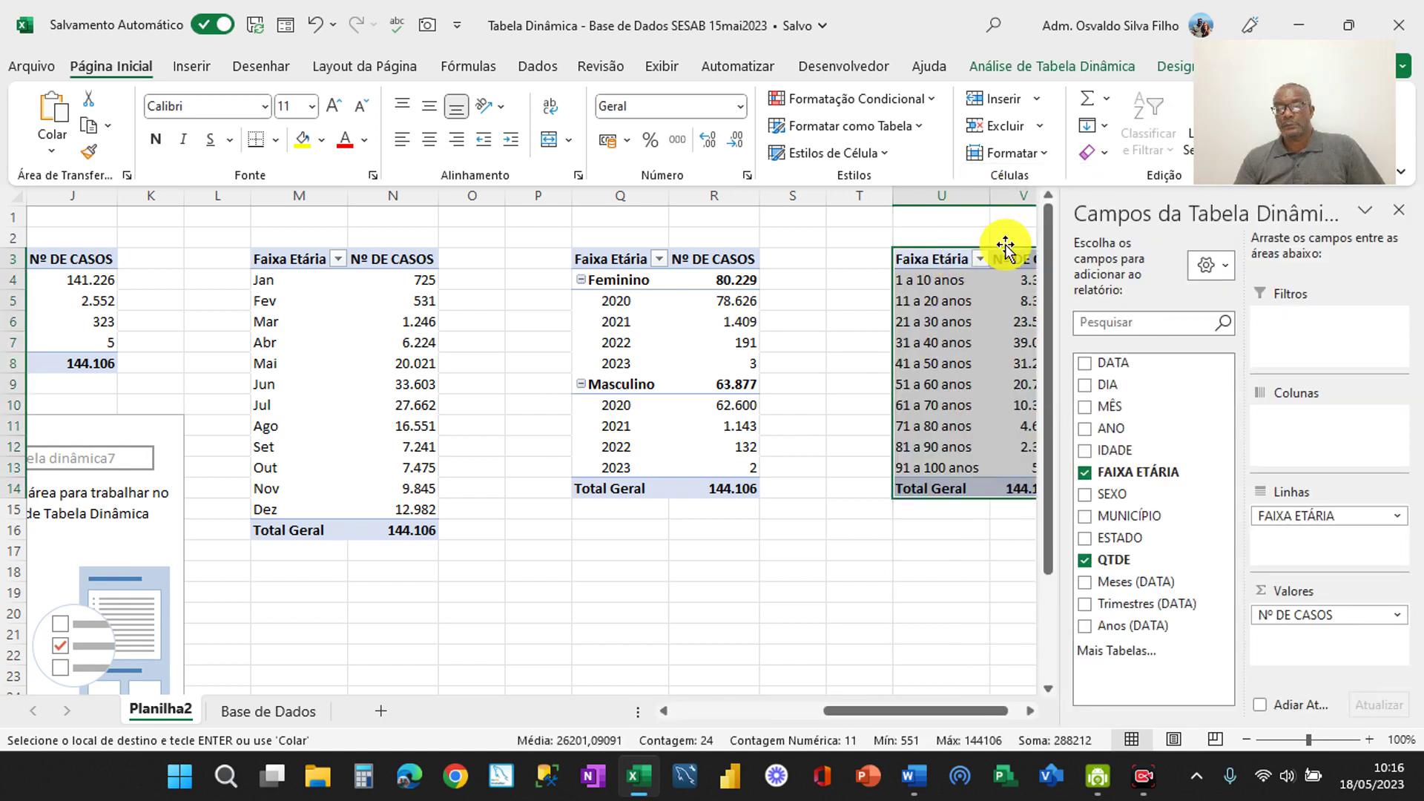
{"action": "left_click", "coordinate": [1027, 711]}
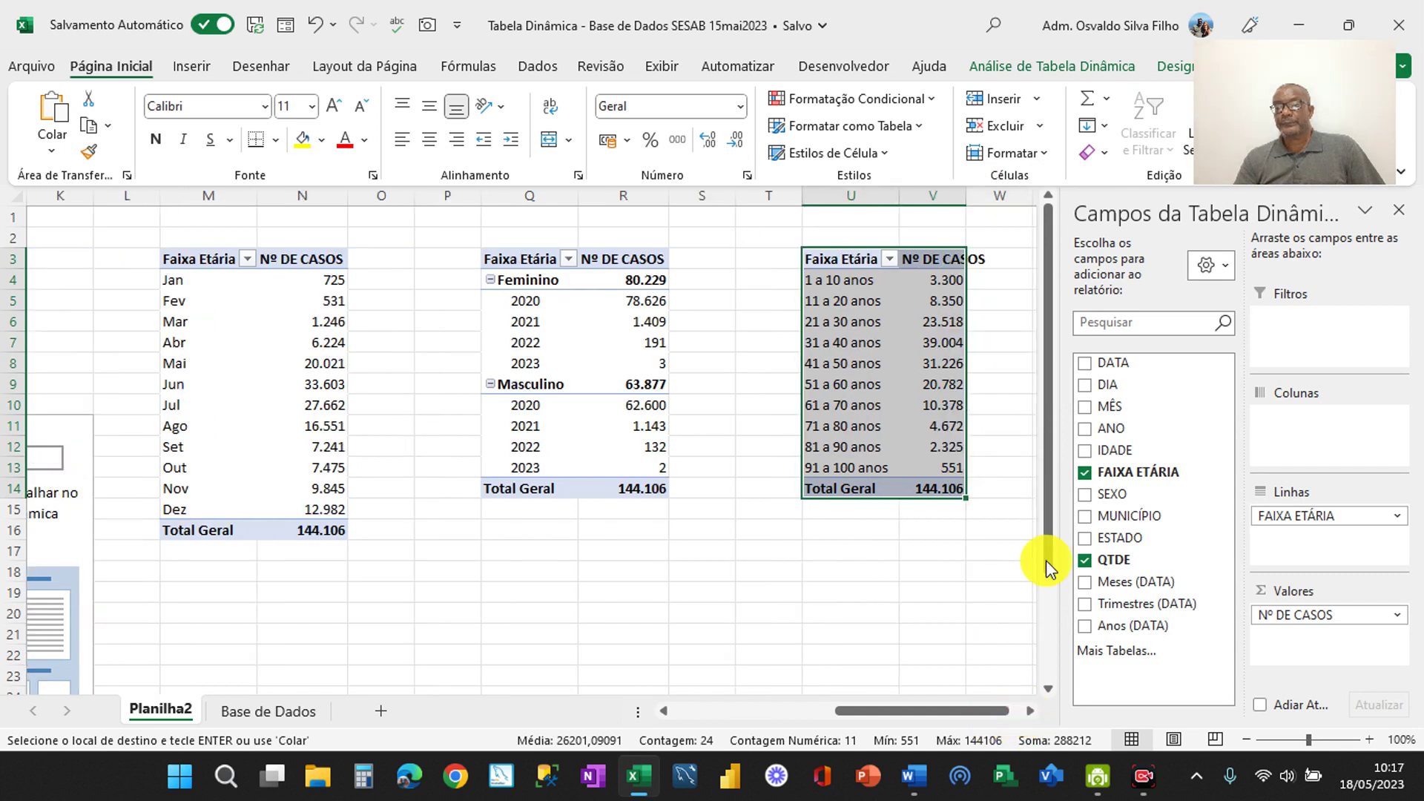
{"action": "double_click", "coordinate": [967, 197]}
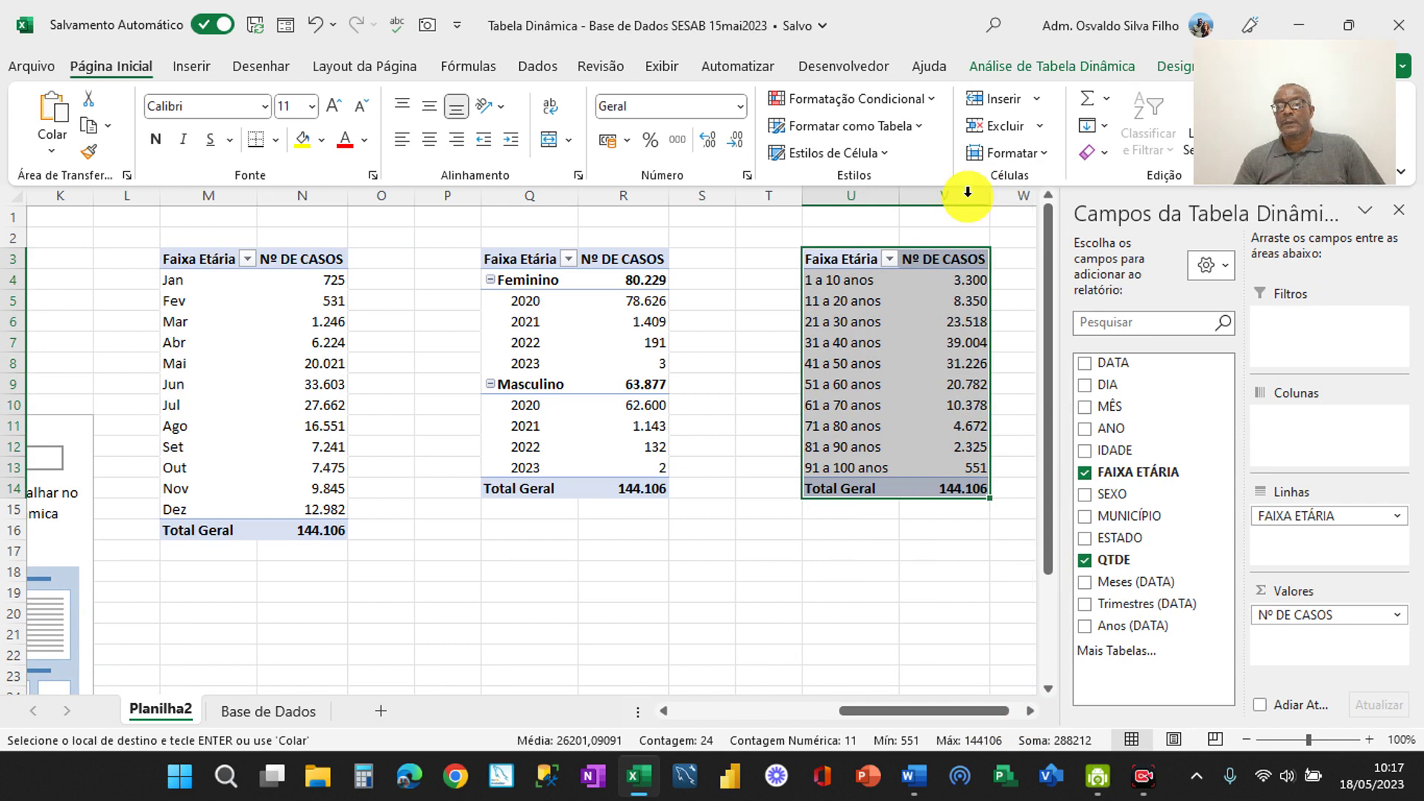
Replace FAIXA ETÁRIA in the rows of the pivot table at U3 with ANO and Trimestres (DATA) beneath it
{"action": "left_click", "coordinate": [1085, 473]}
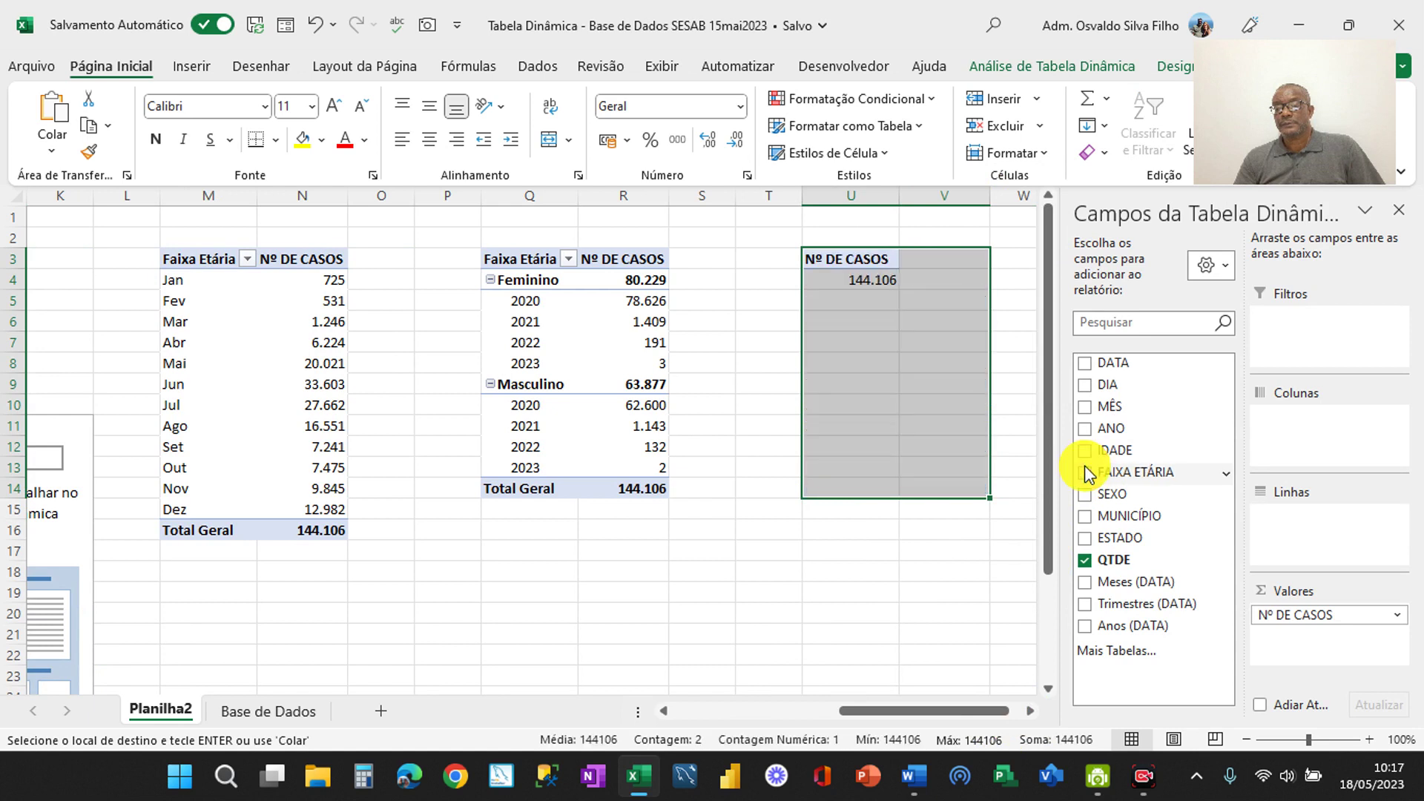
{"action": "left_click", "coordinate": [1085, 428]}
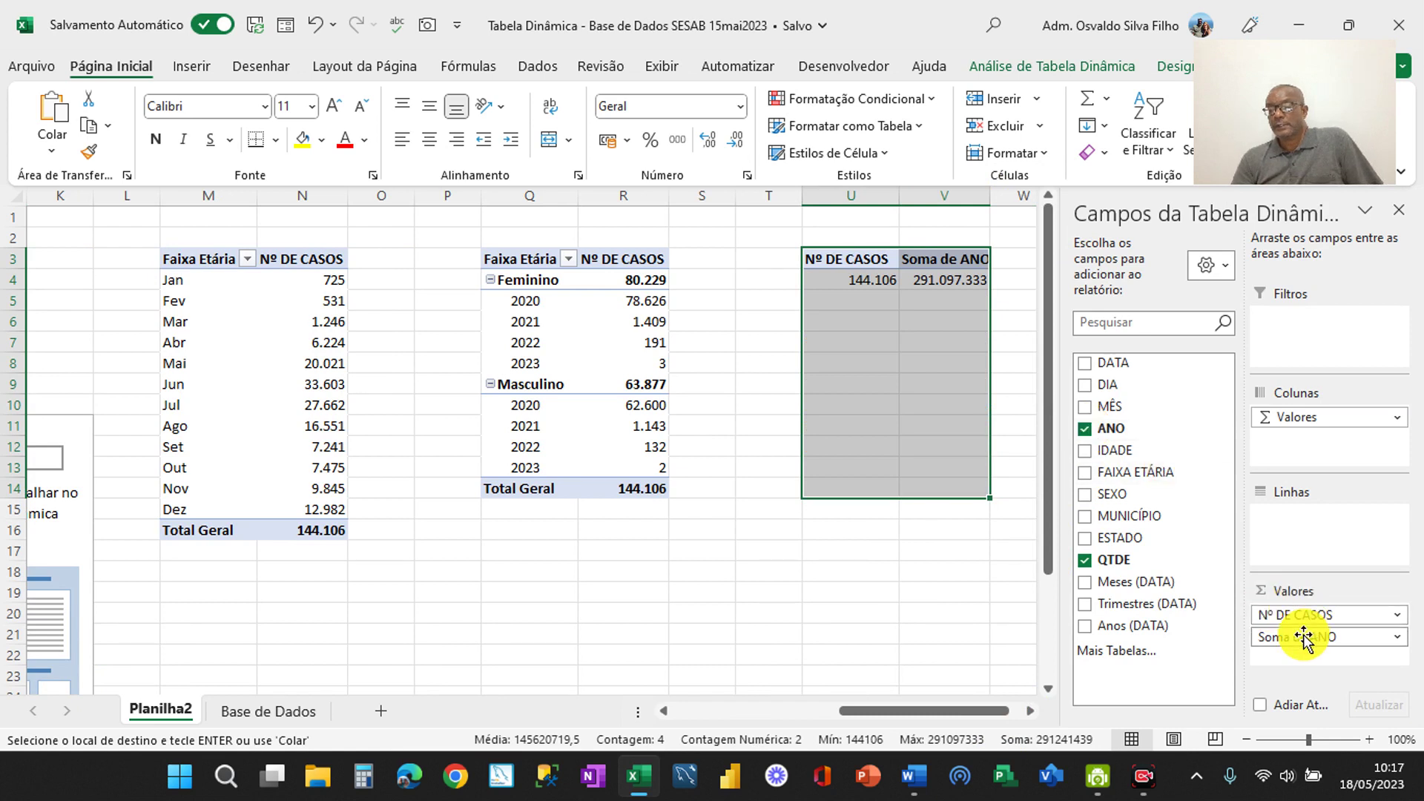
{"action": "left_click_drag", "start_coordinate": [1302, 644], "coordinate": [1274, 547]}
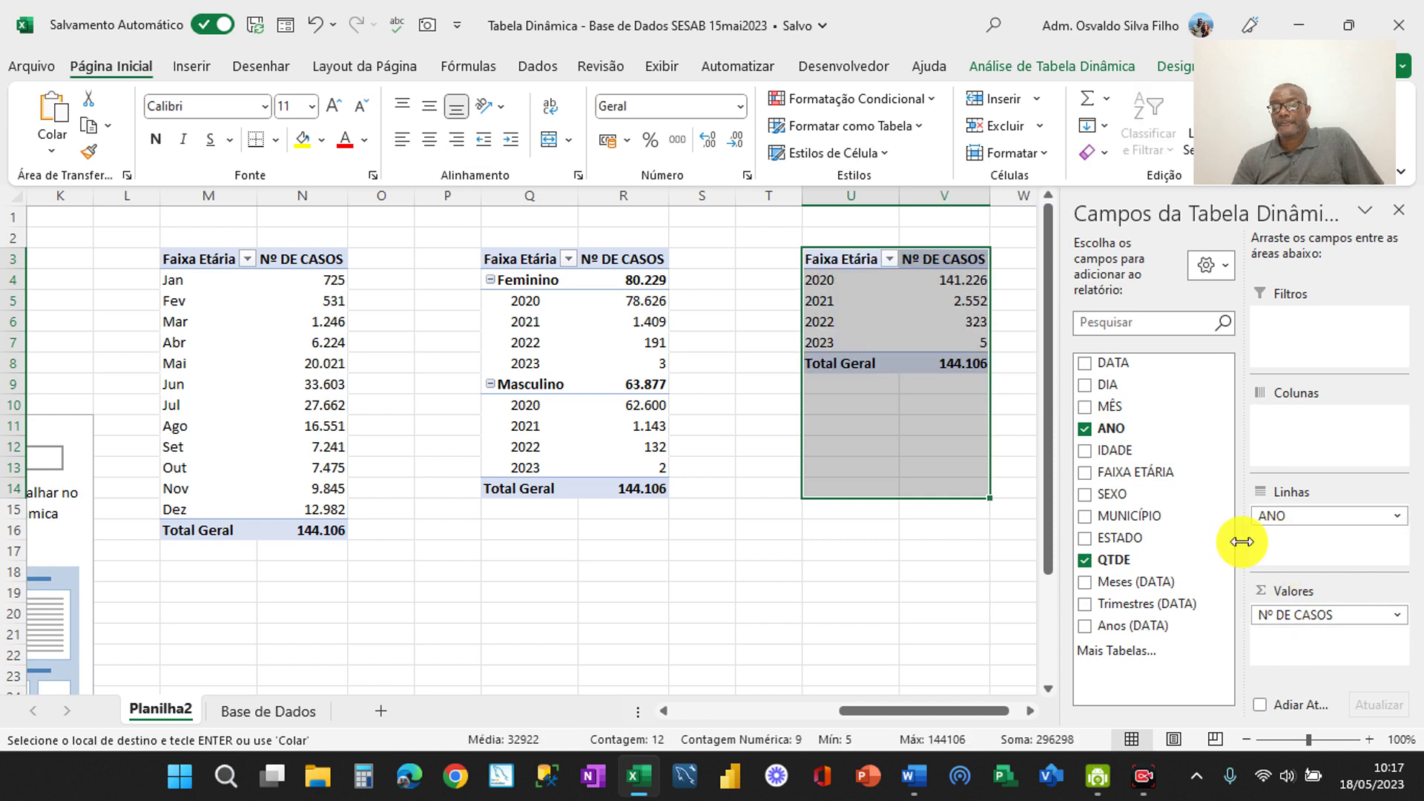
{"action": "left_click", "coordinate": [1084, 605]}
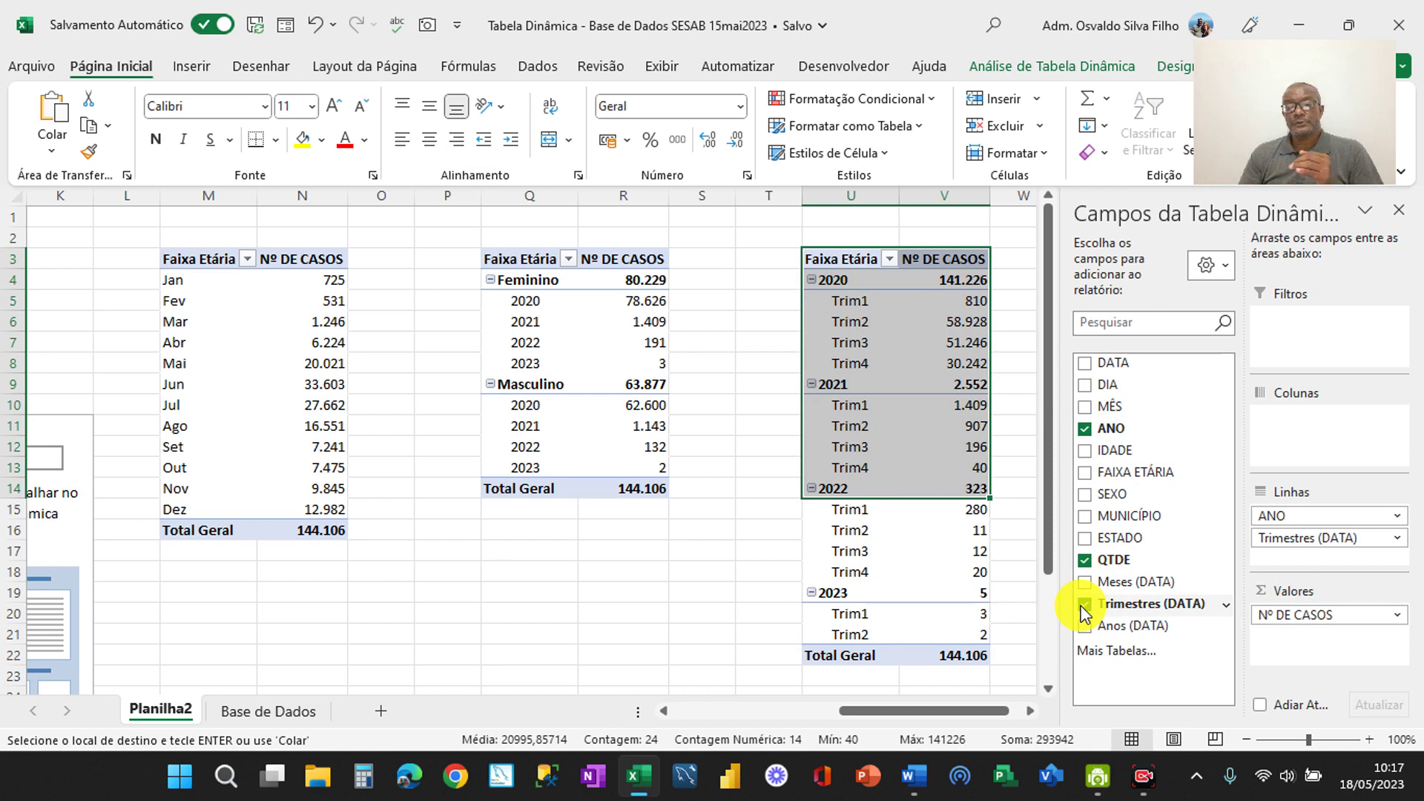
{"action": "left_click", "coordinate": [731, 616]}
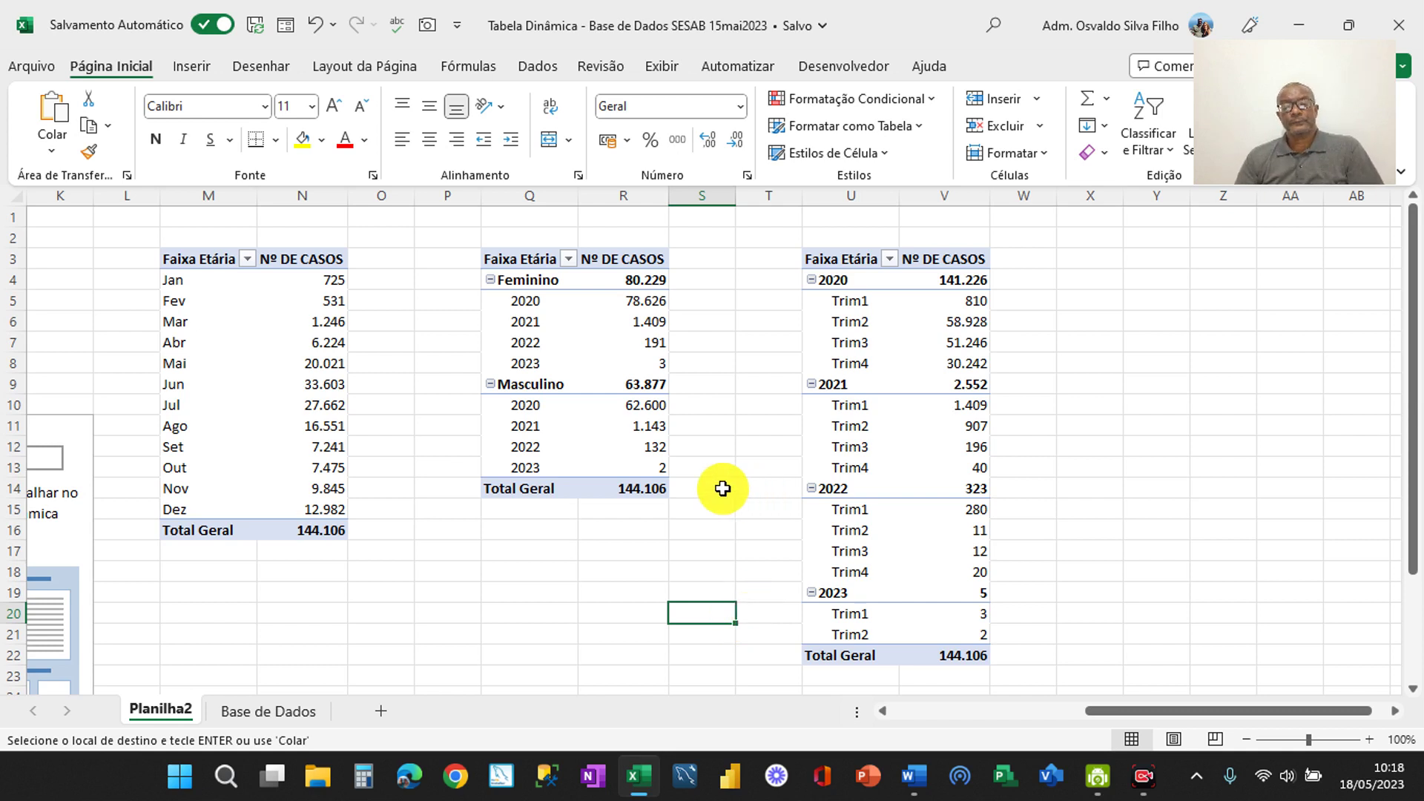
Add ANO to the rows of the monthly pivot table at M3, placing it above MÊS
{"action": "mouse_move", "coordinate": [666, 473]}
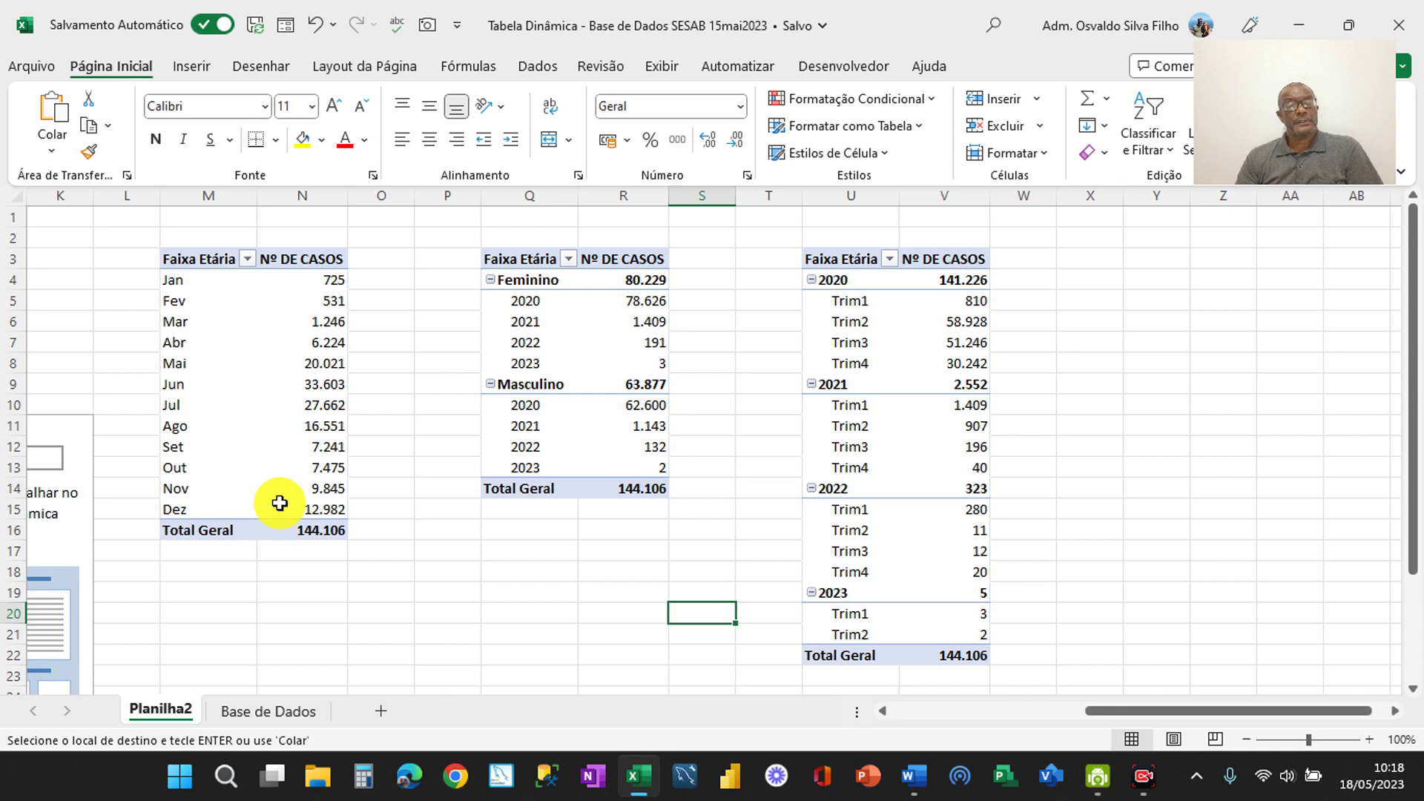
{"action": "mouse_move", "coordinate": [287, 490]}
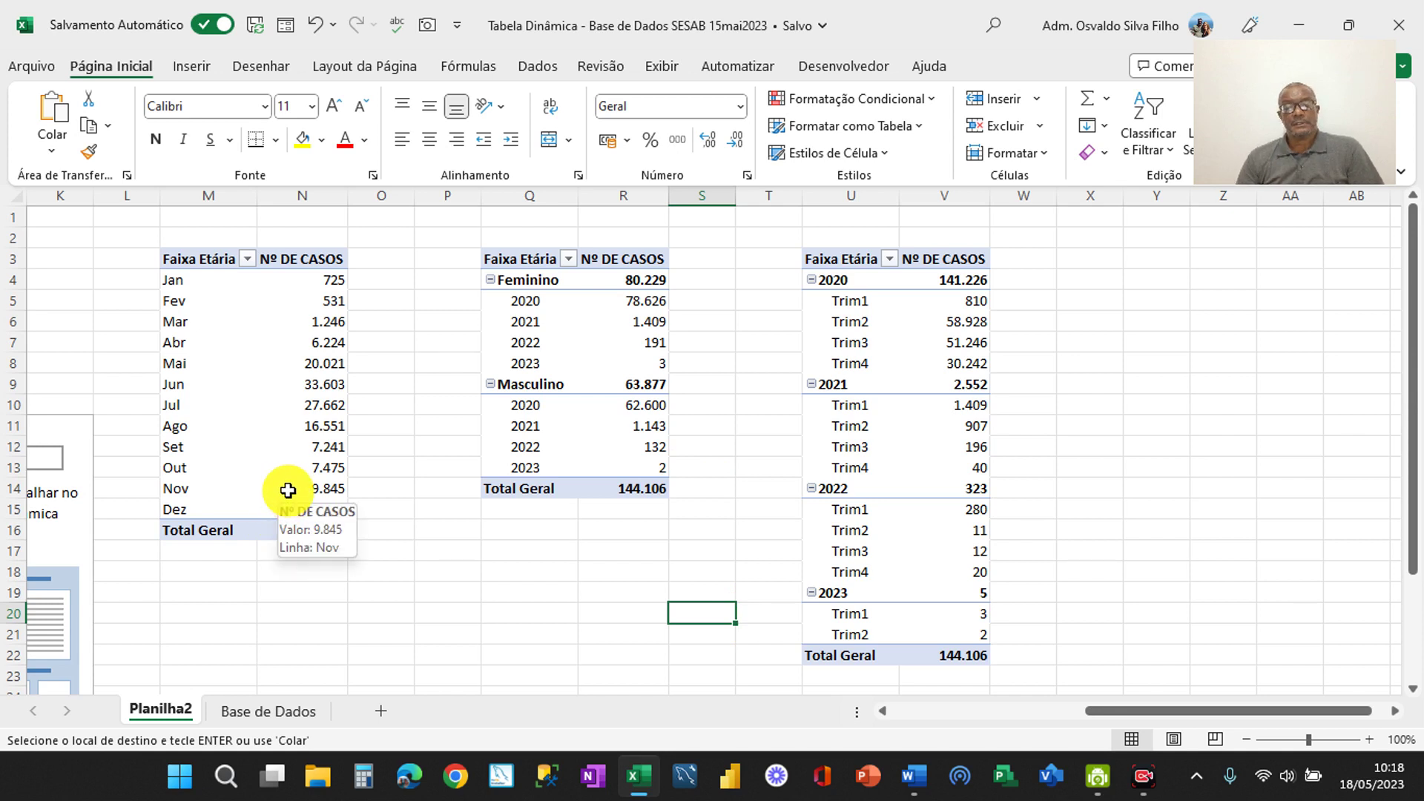
{"action": "left_click", "coordinate": [207, 388]}
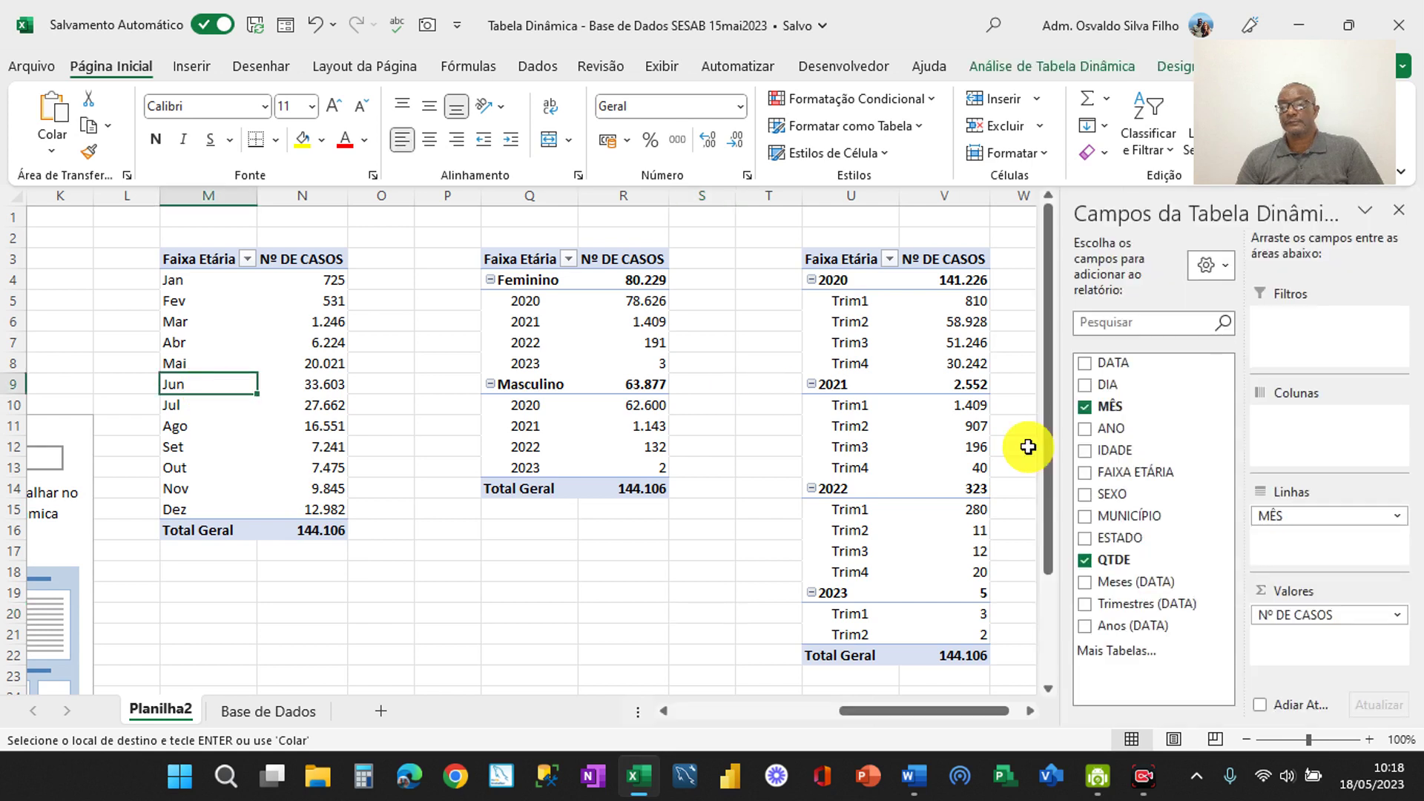
{"action": "left_click", "coordinate": [1086, 429]}
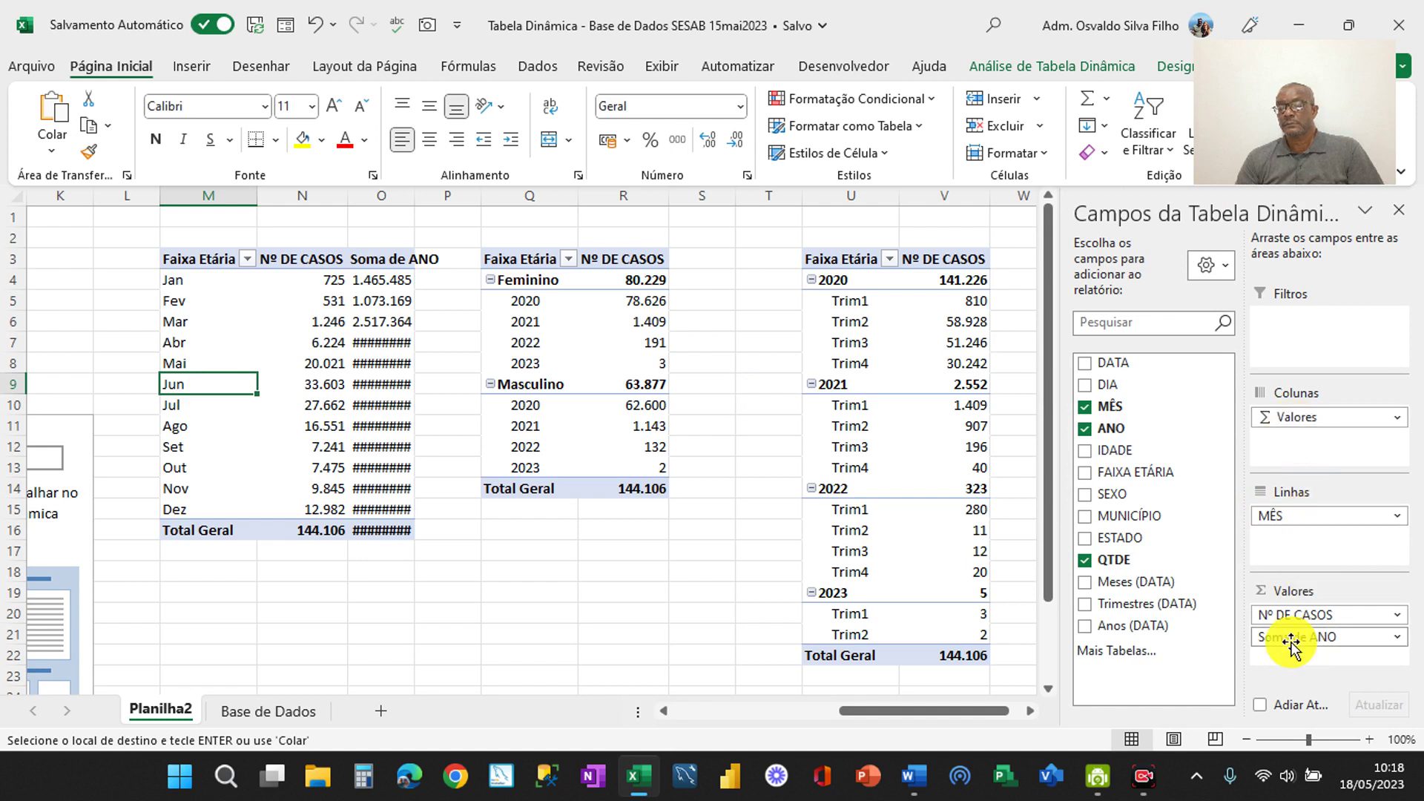
{"action": "left_click_drag", "start_coordinate": [1291, 634], "coordinate": [1282, 549]}
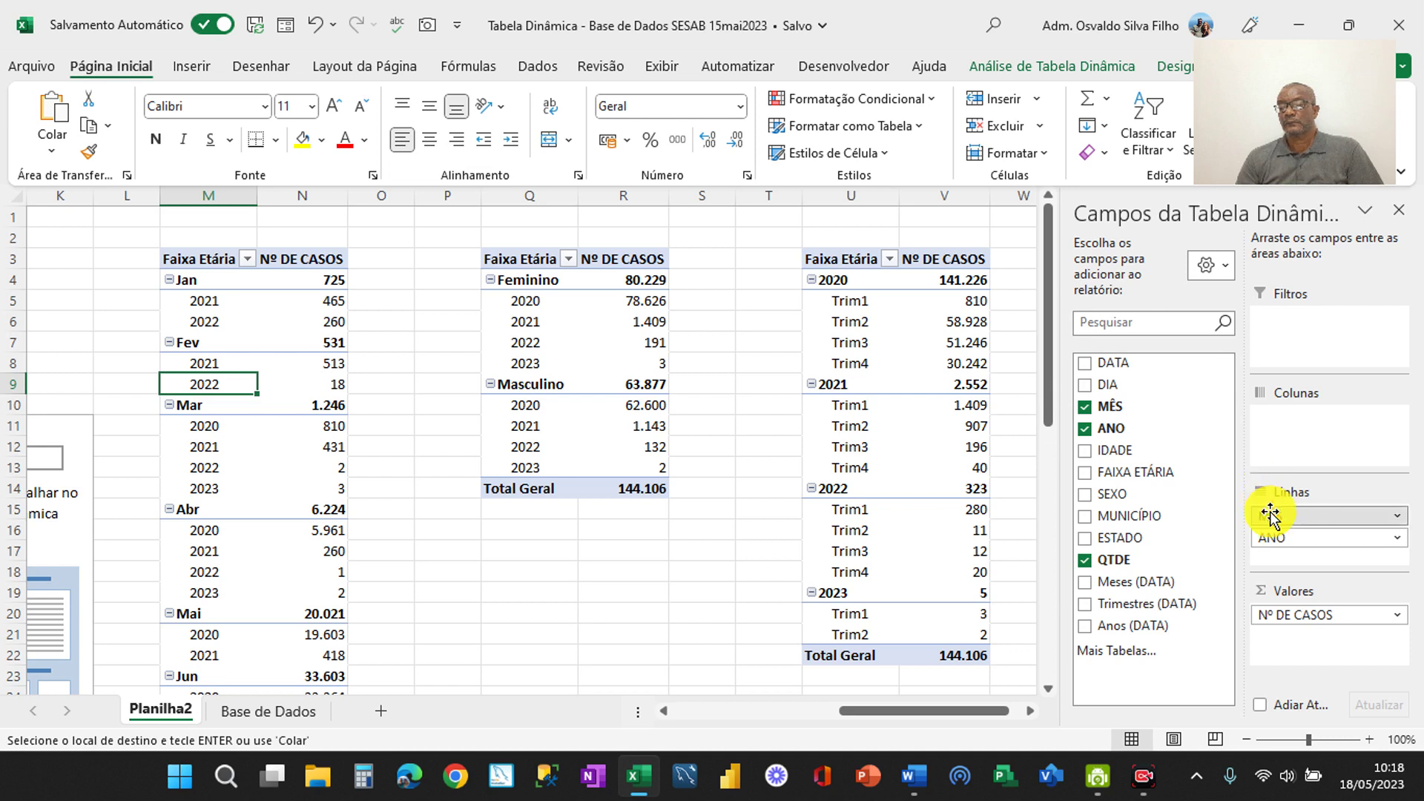
{"action": "left_click_drag", "start_coordinate": [1269, 513], "coordinate": [1286, 567]}
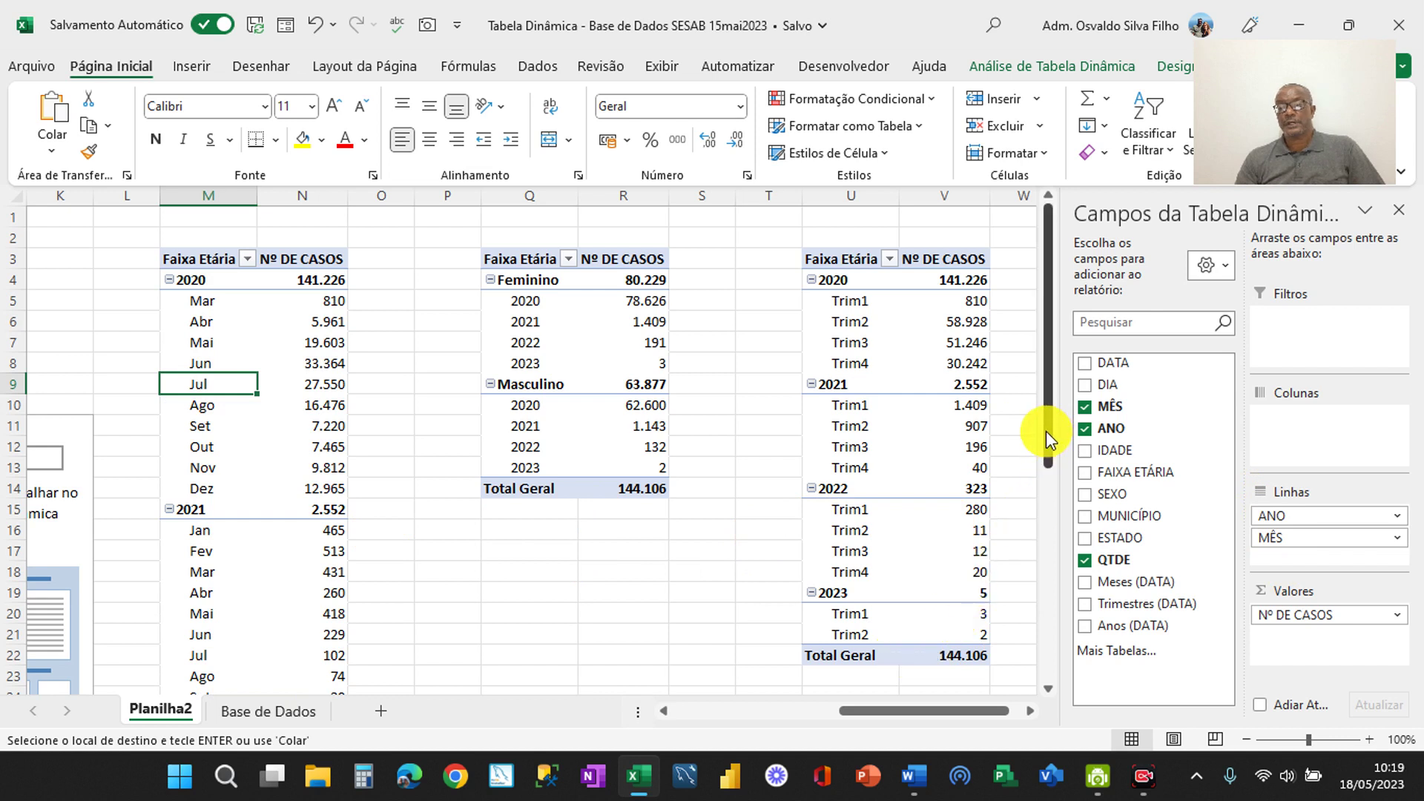
{"action": "left_click_drag", "start_coordinate": [1046, 434], "coordinate": [1049, 613]}
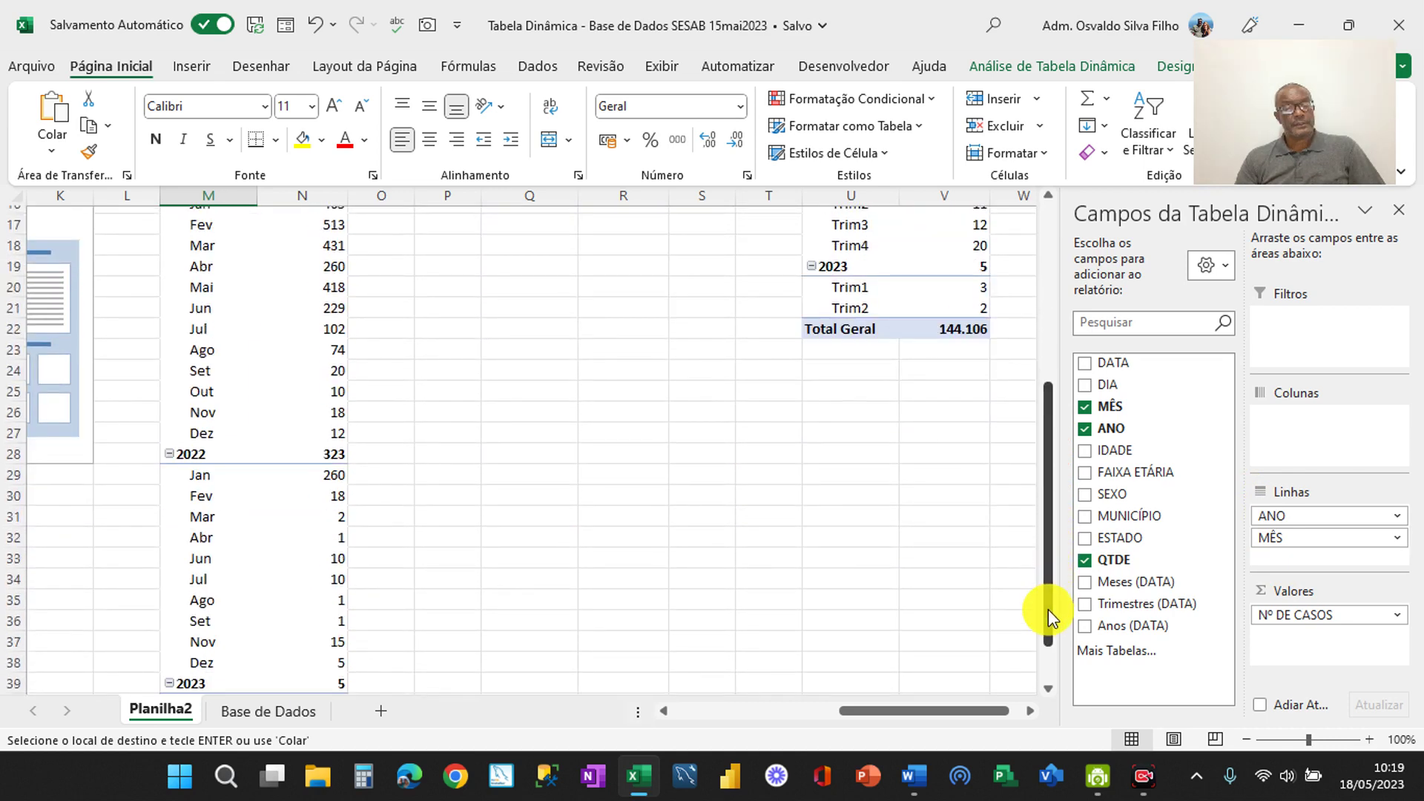
{"action": "left_click_drag", "start_coordinate": [1048, 609], "coordinate": [1046, 674]}
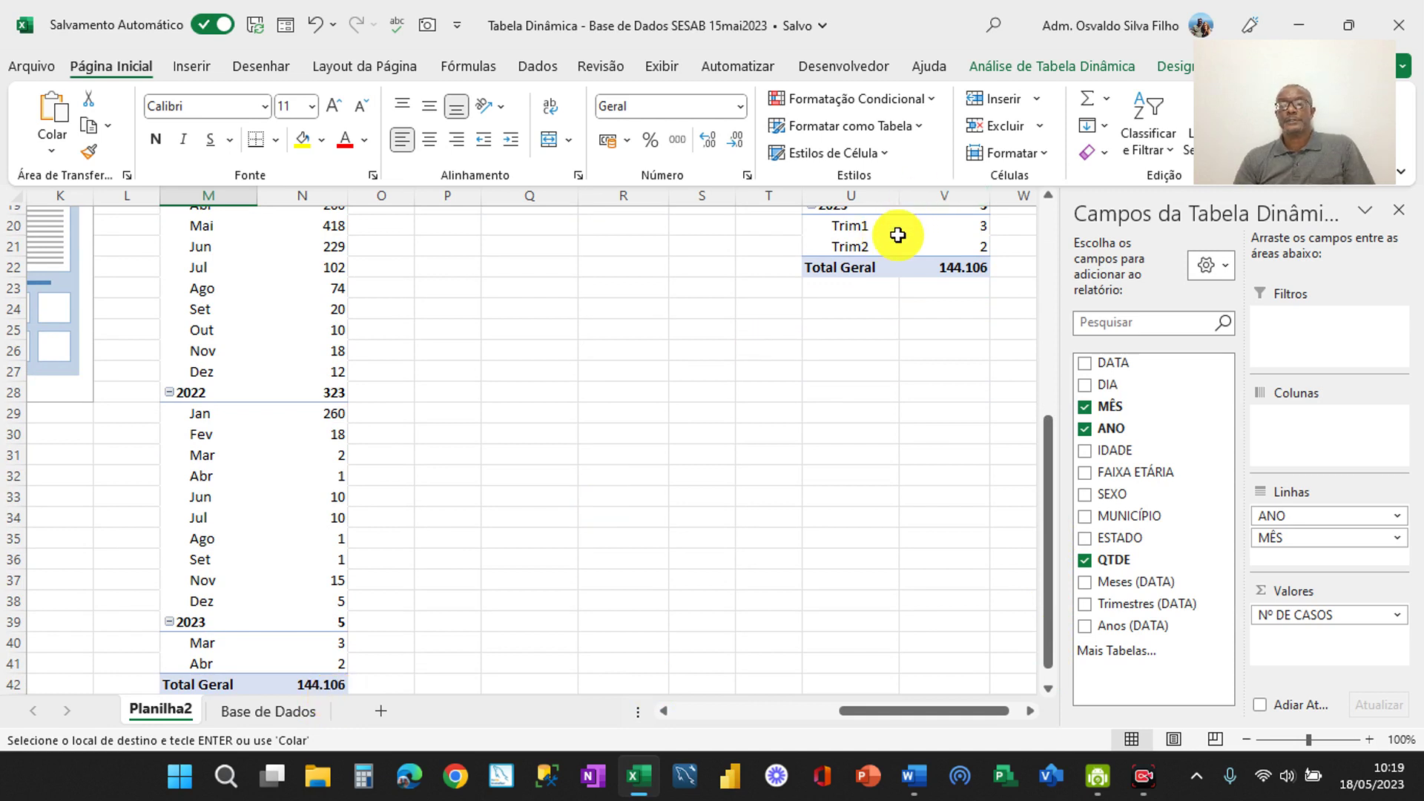
{"action": "mouse_move", "coordinate": [982, 223]}
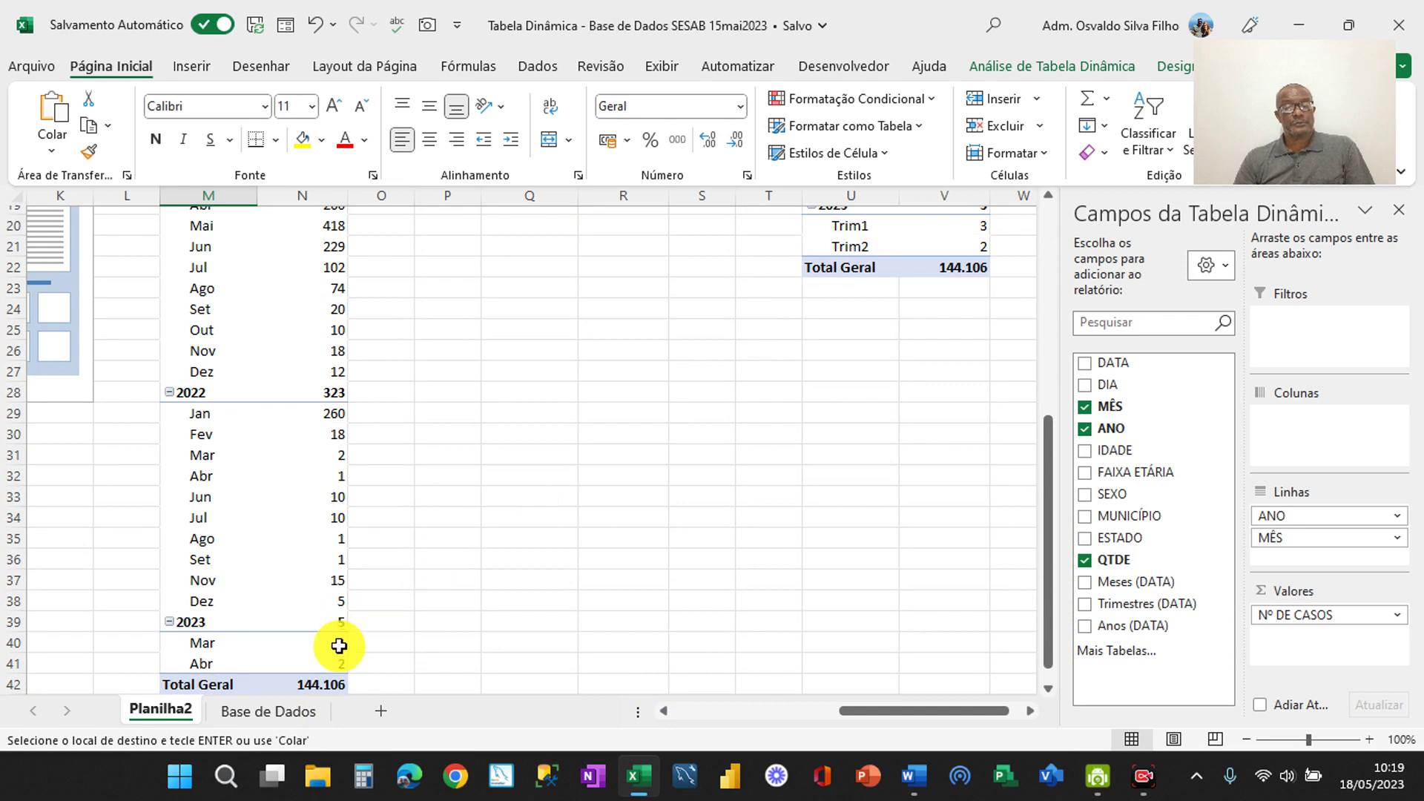
{"action": "mouse_move", "coordinate": [339, 646]}
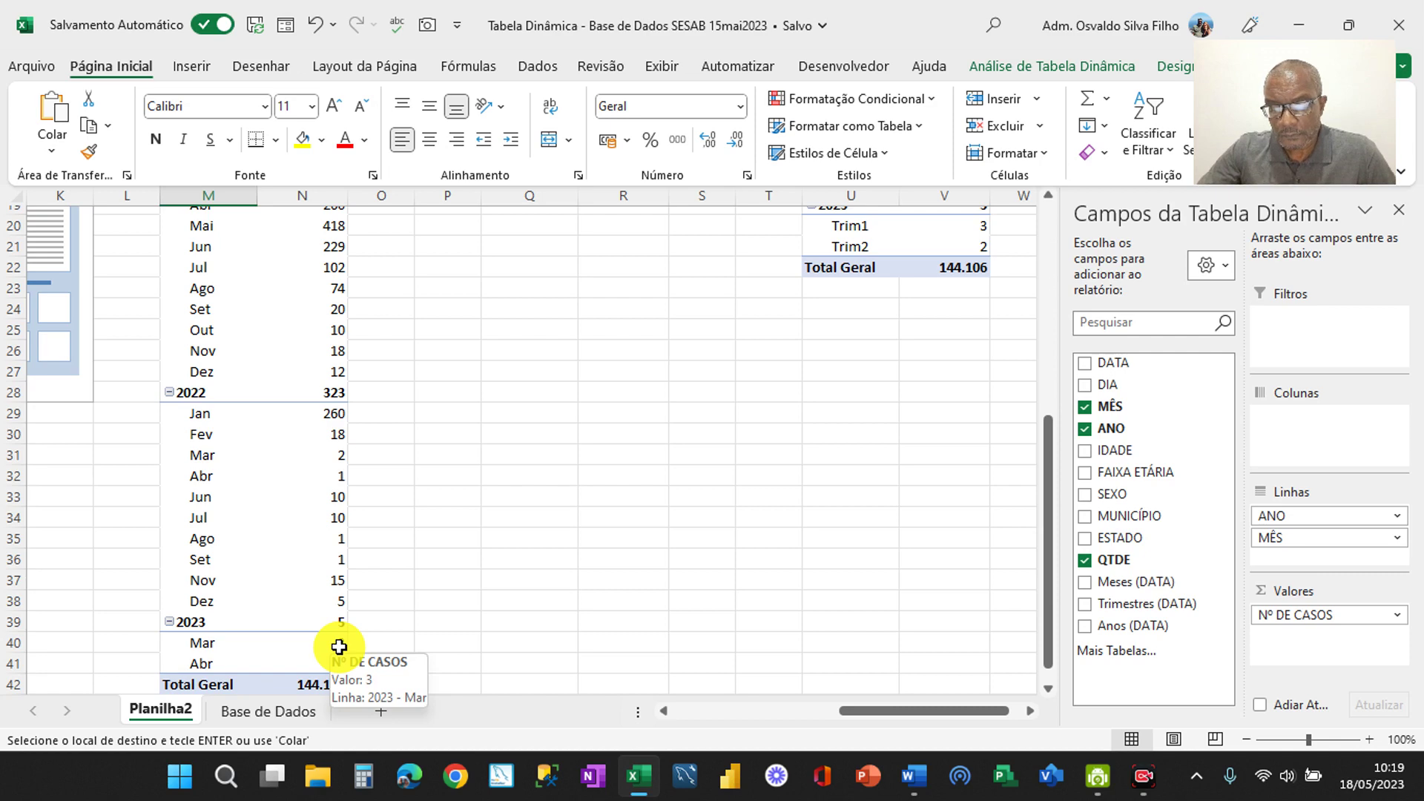
Review the layout and sorting options available for the pivot table field list, leaving them as set
{"action": "left_click", "coordinate": [1222, 265]}
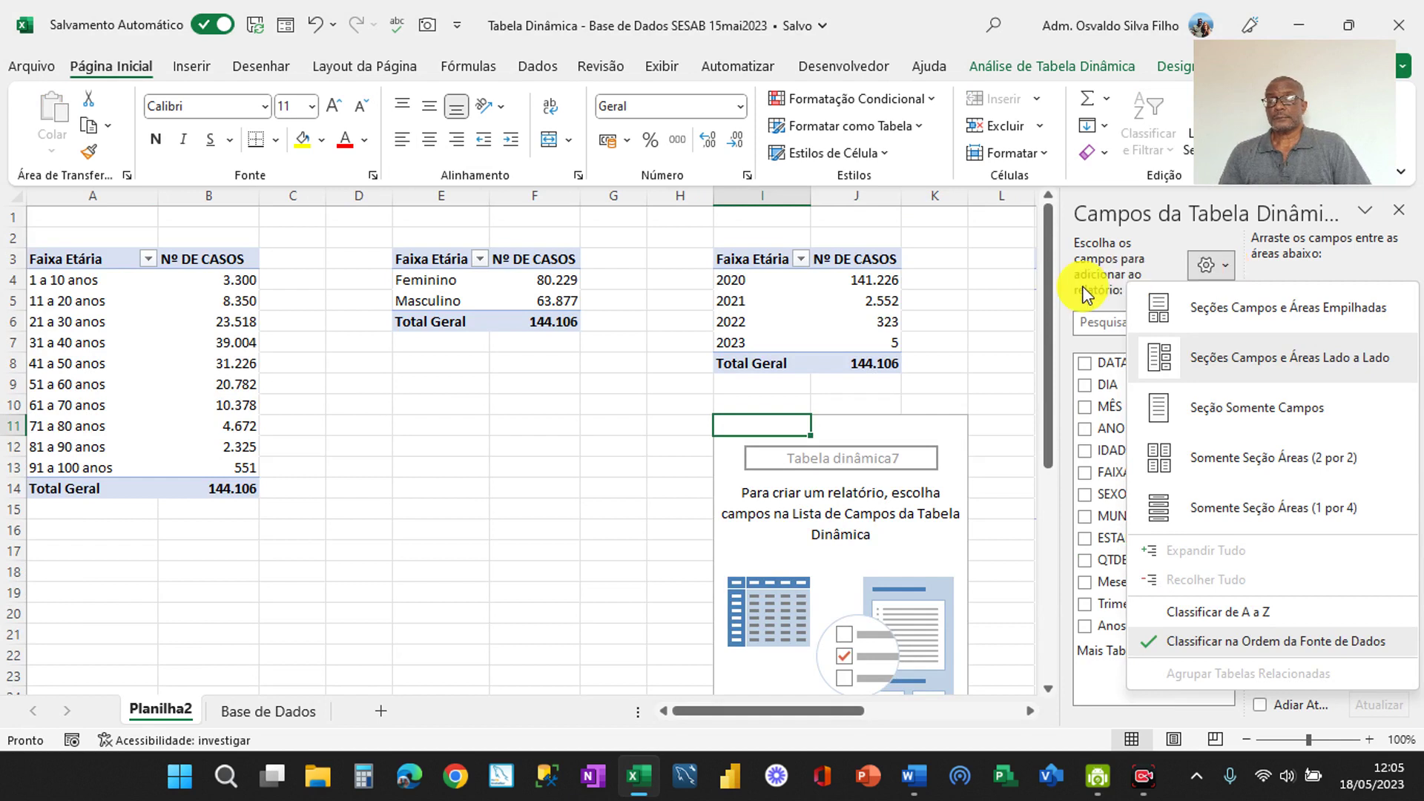
{"action": "left_click", "coordinate": [1008, 296]}
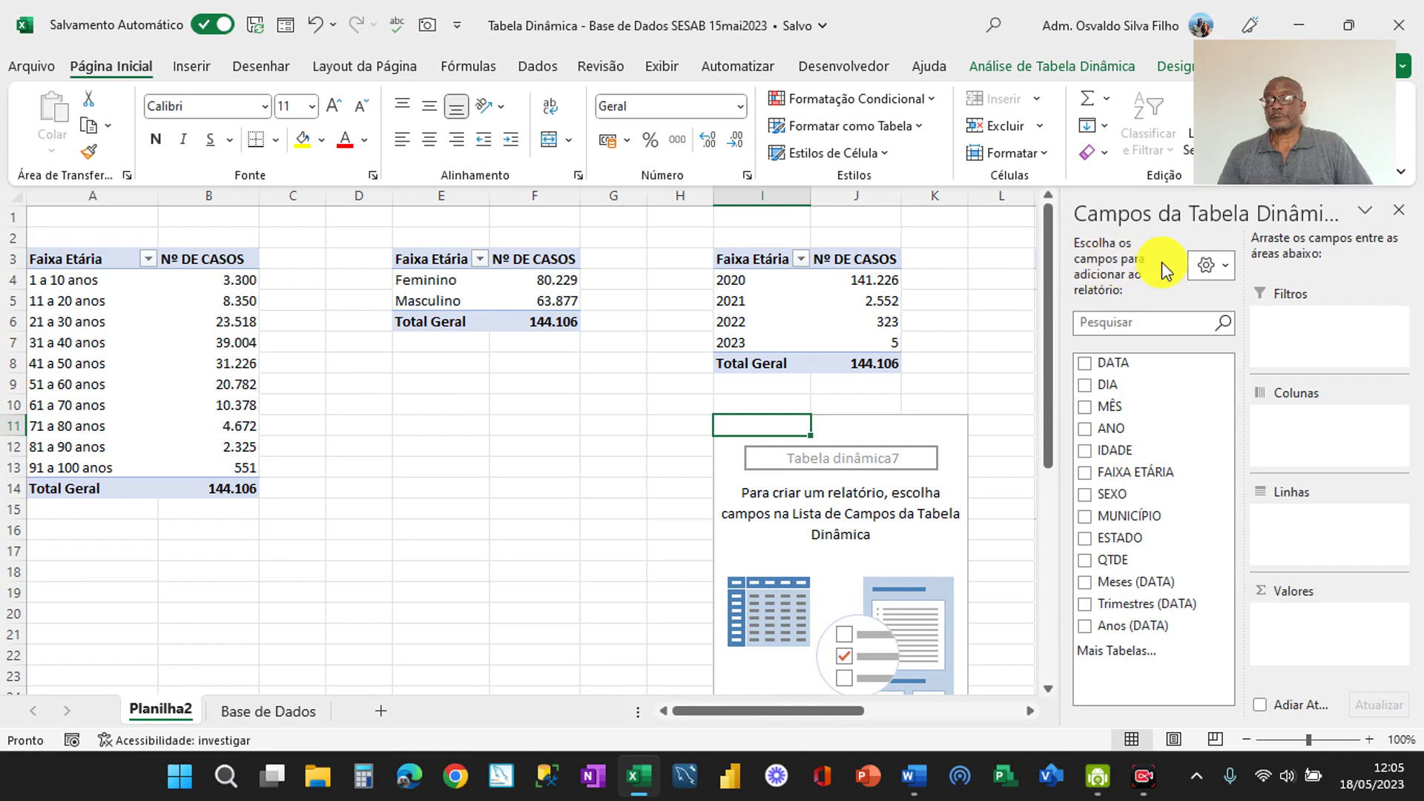
{"action": "left_click", "coordinate": [1222, 267]}
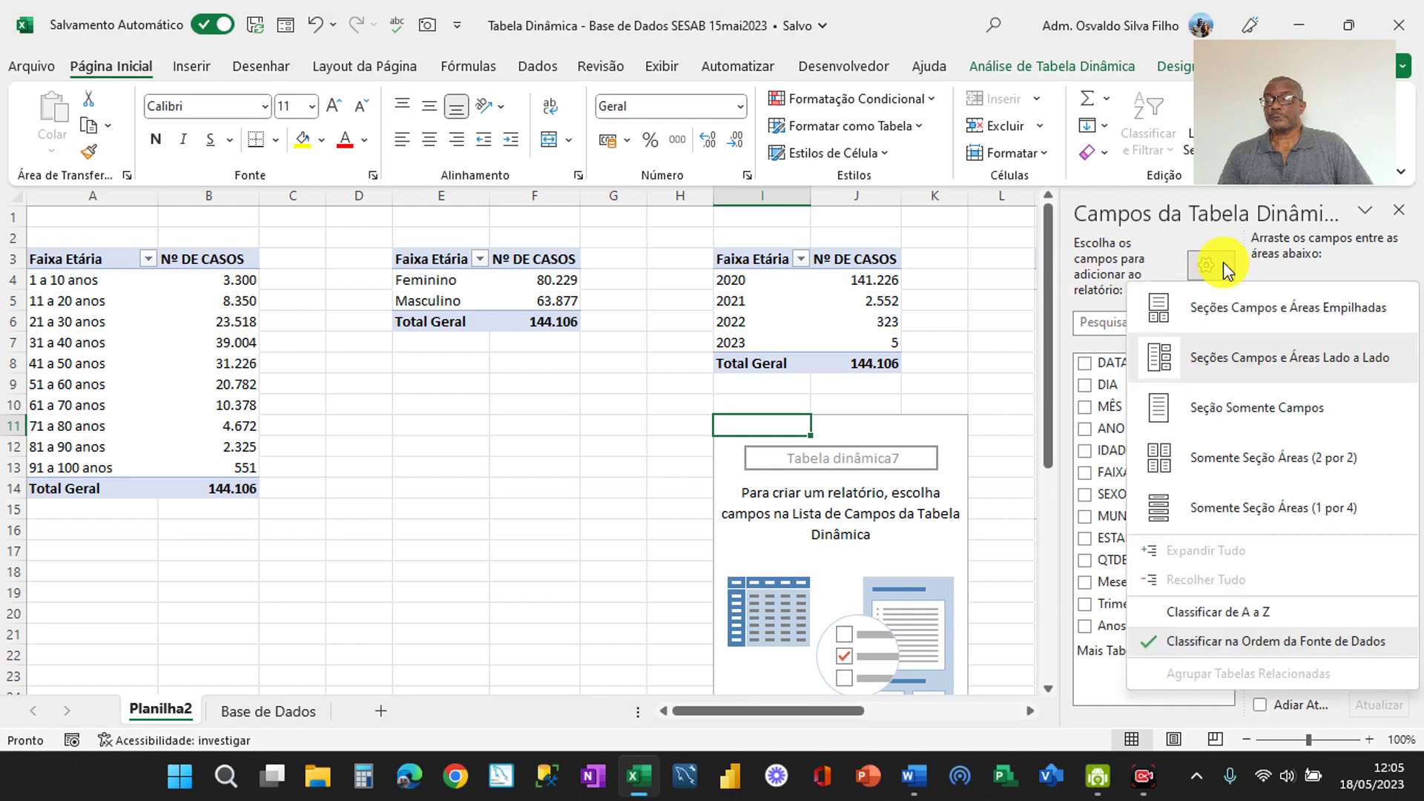
{"action": "left_click", "coordinate": [989, 312]}
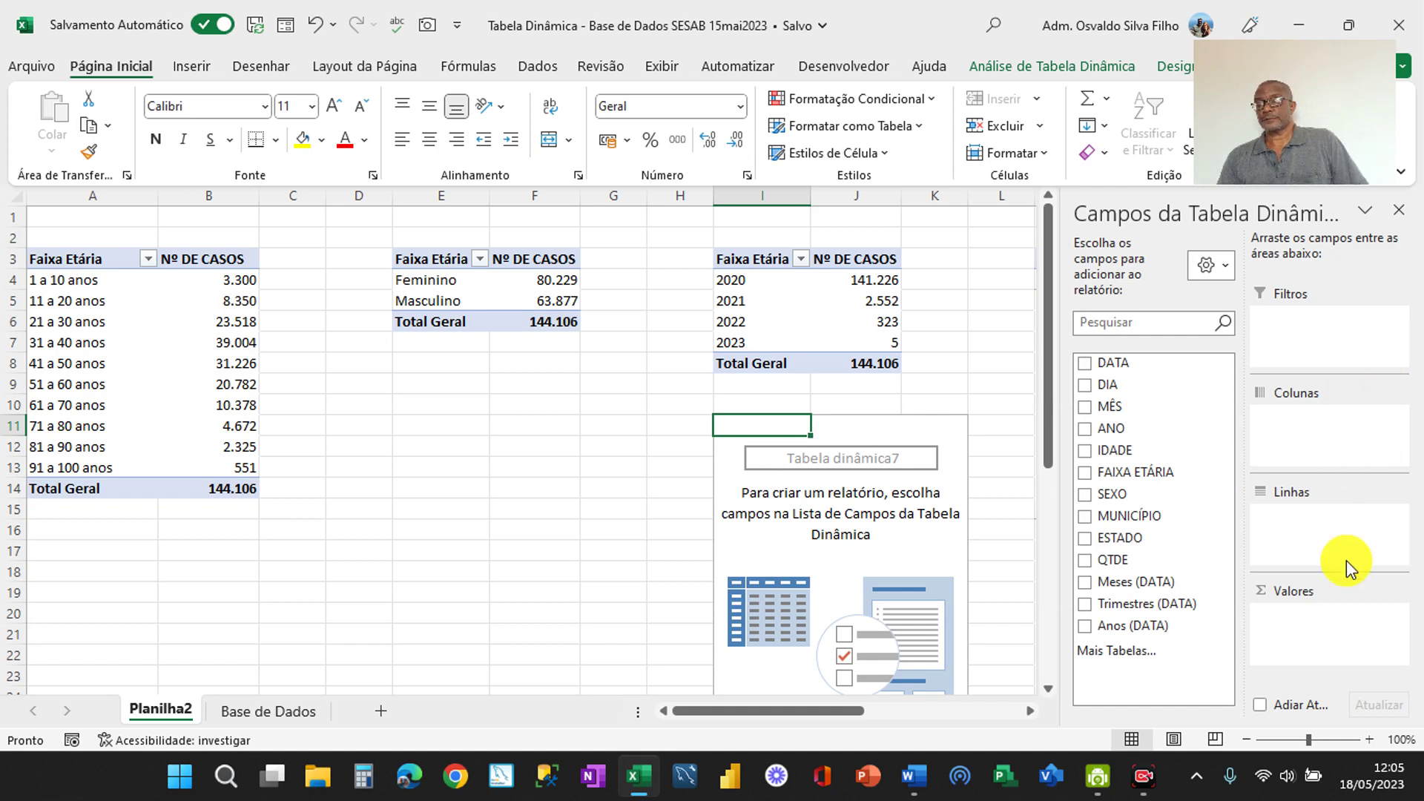
{"action": "left_click", "coordinate": [1225, 267]}
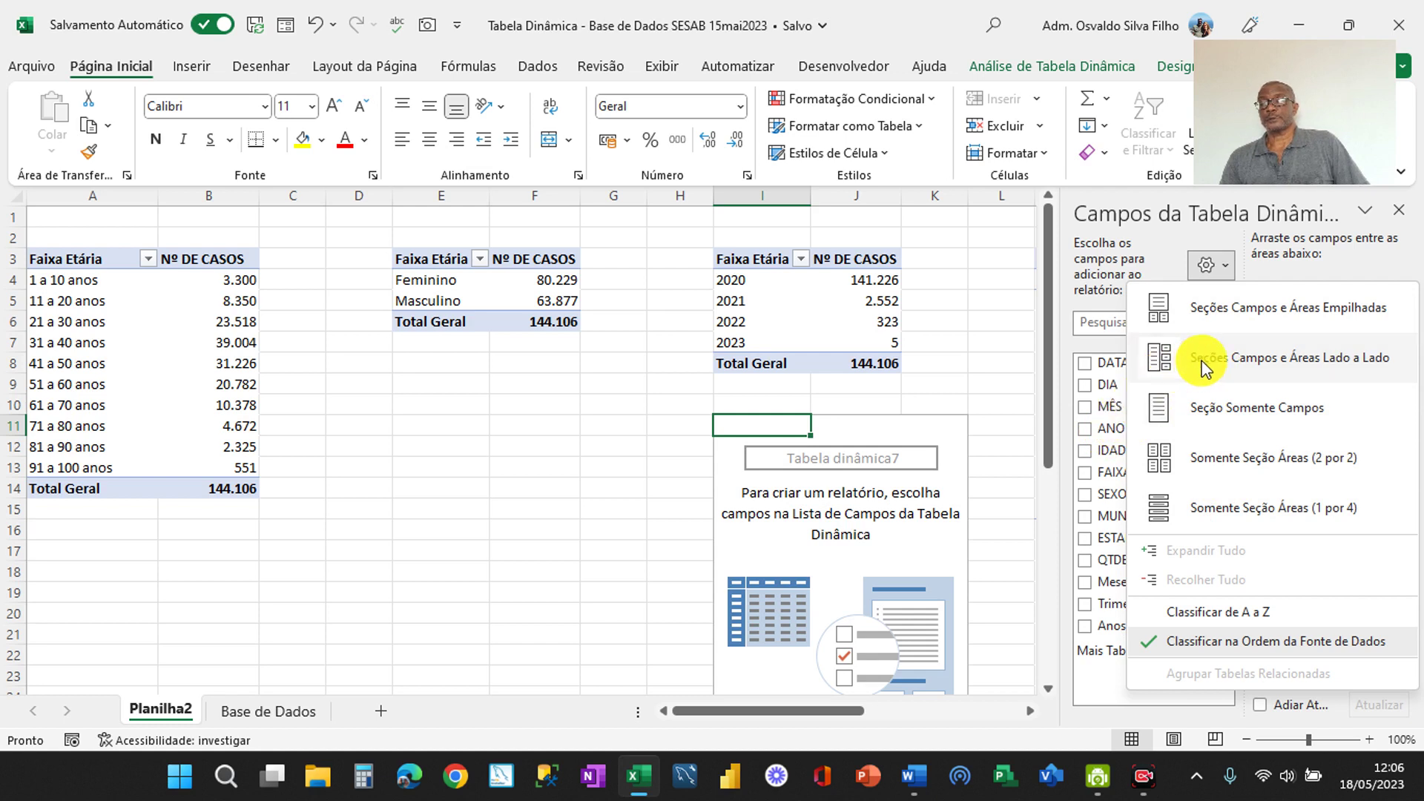
{"action": "left_click", "coordinate": [509, 535]}
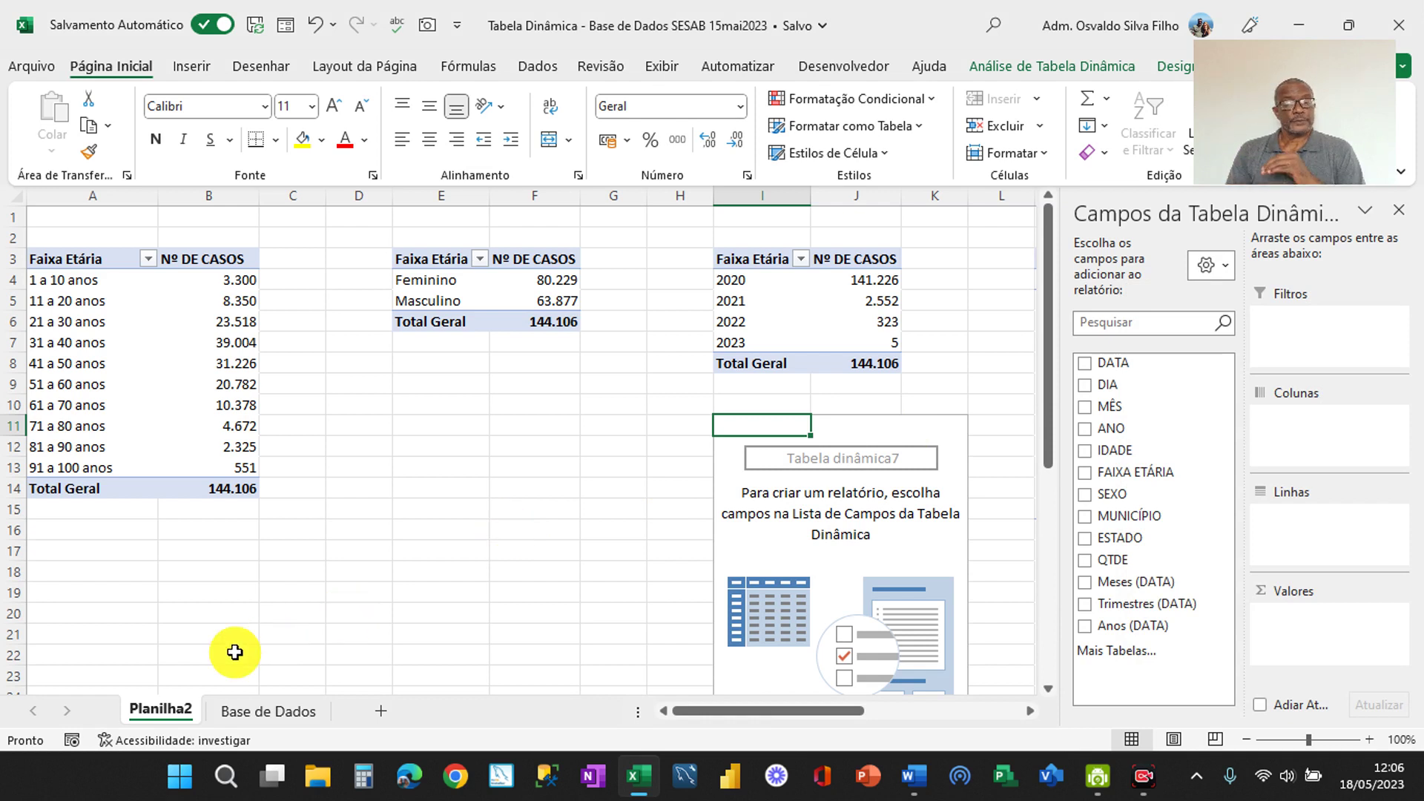
Rename the Planilha2 sheet as TabDin
{"action": "double_click", "coordinate": [170, 708]}
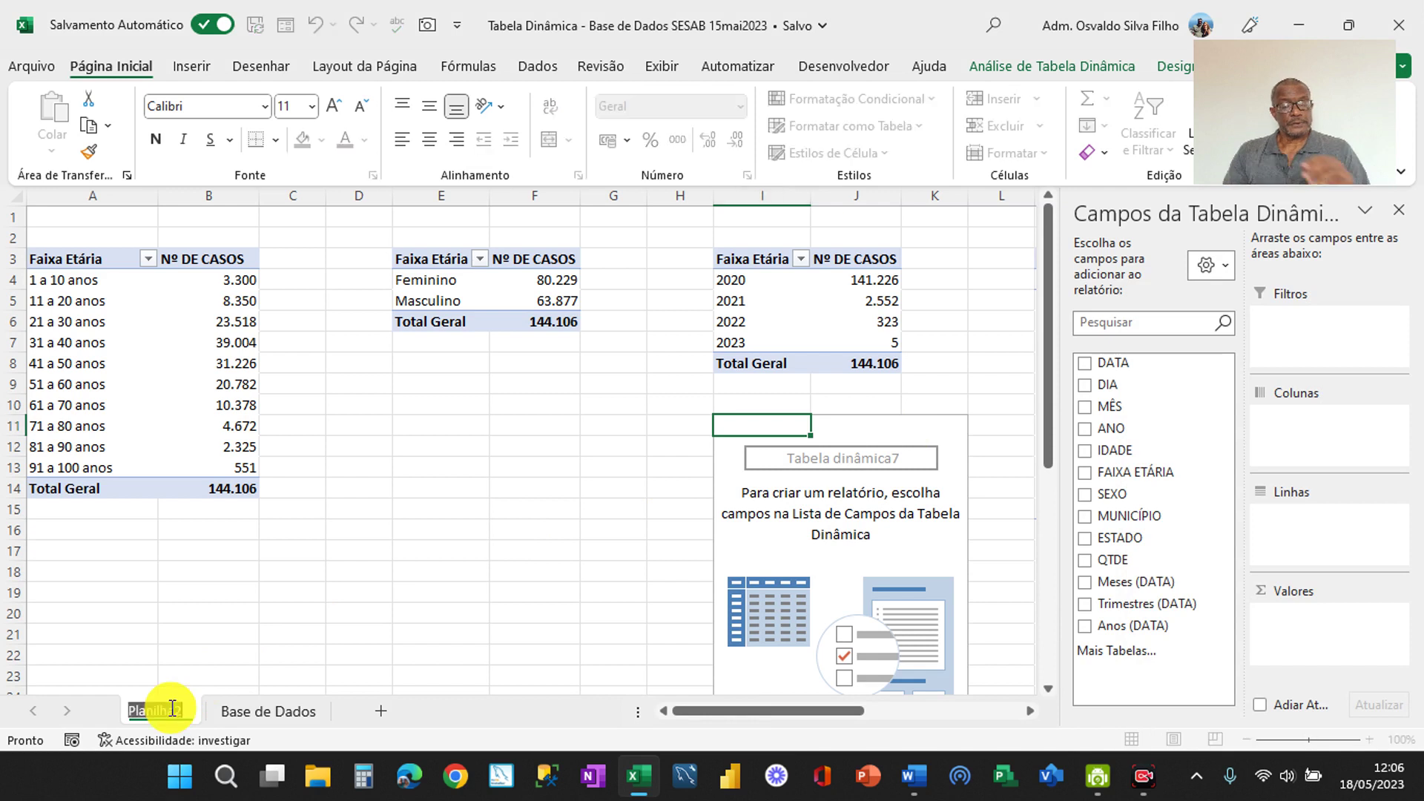
{"action": "type", "text": "Tab"}
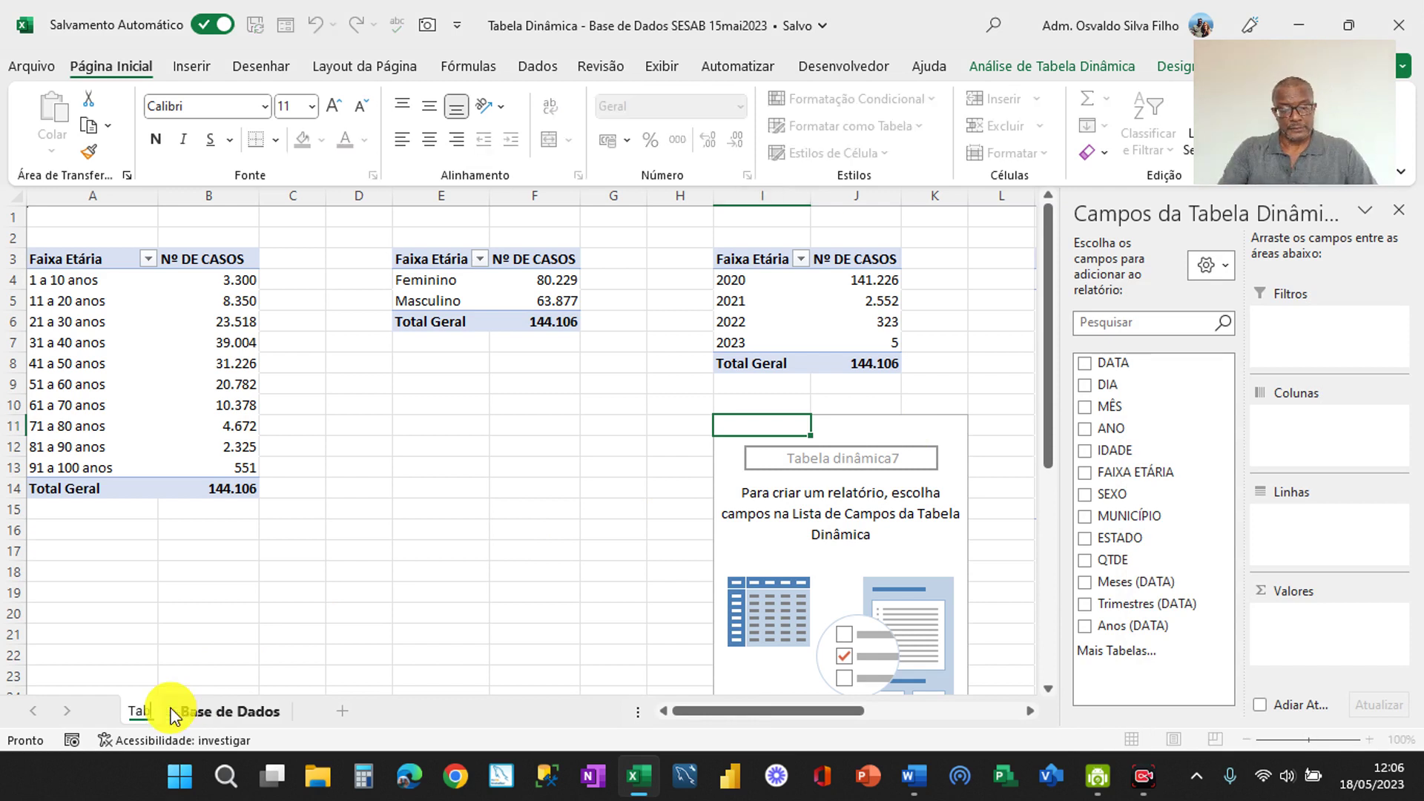
{"action": "type", "text": "Din"}
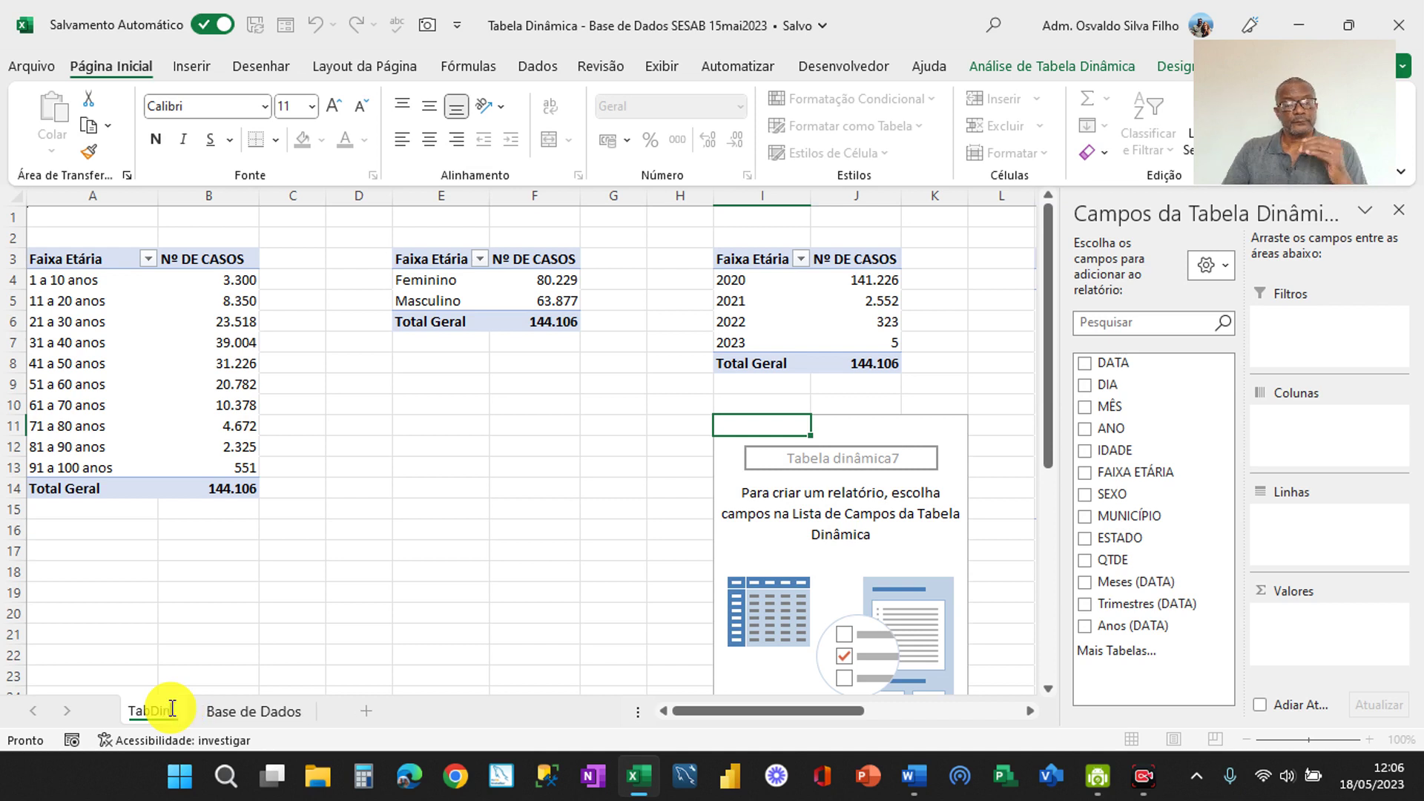
{"action": "key", "text": "Return"}
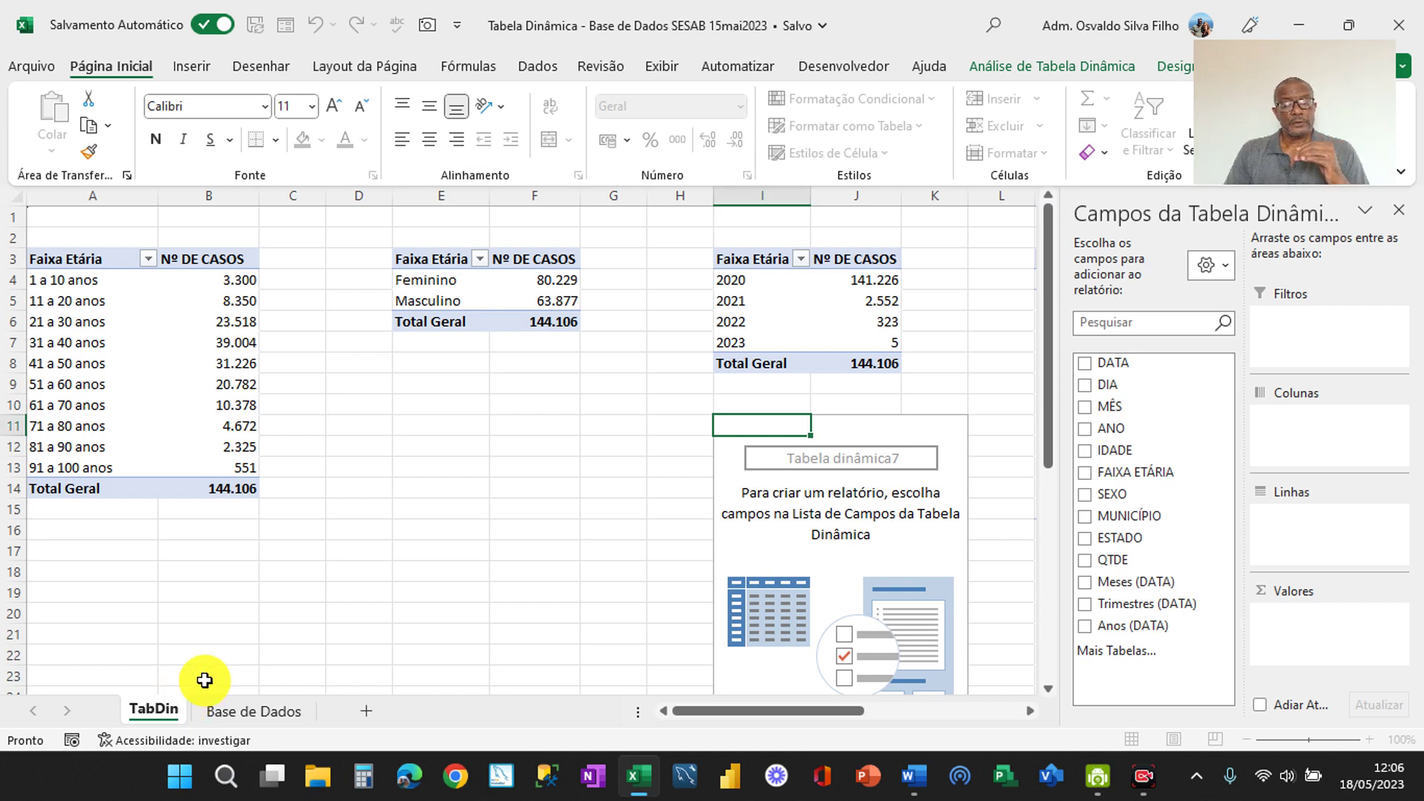
Move the TabDin sheet so that it follows the Base de Dados sheet
{"action": "mouse_move", "coordinate": [154, 714]}
{"action": "left_mouse_down"}
{"action": "mouse_move", "coordinate": [319, 708]}
{"action": "mouse_move", "coordinate": [143, 706]}
{"action": "mouse_move", "coordinate": [166, 709]}
{"action": "left_mouse_up"}
{"action": "double_click", "coordinate": [163, 709]}
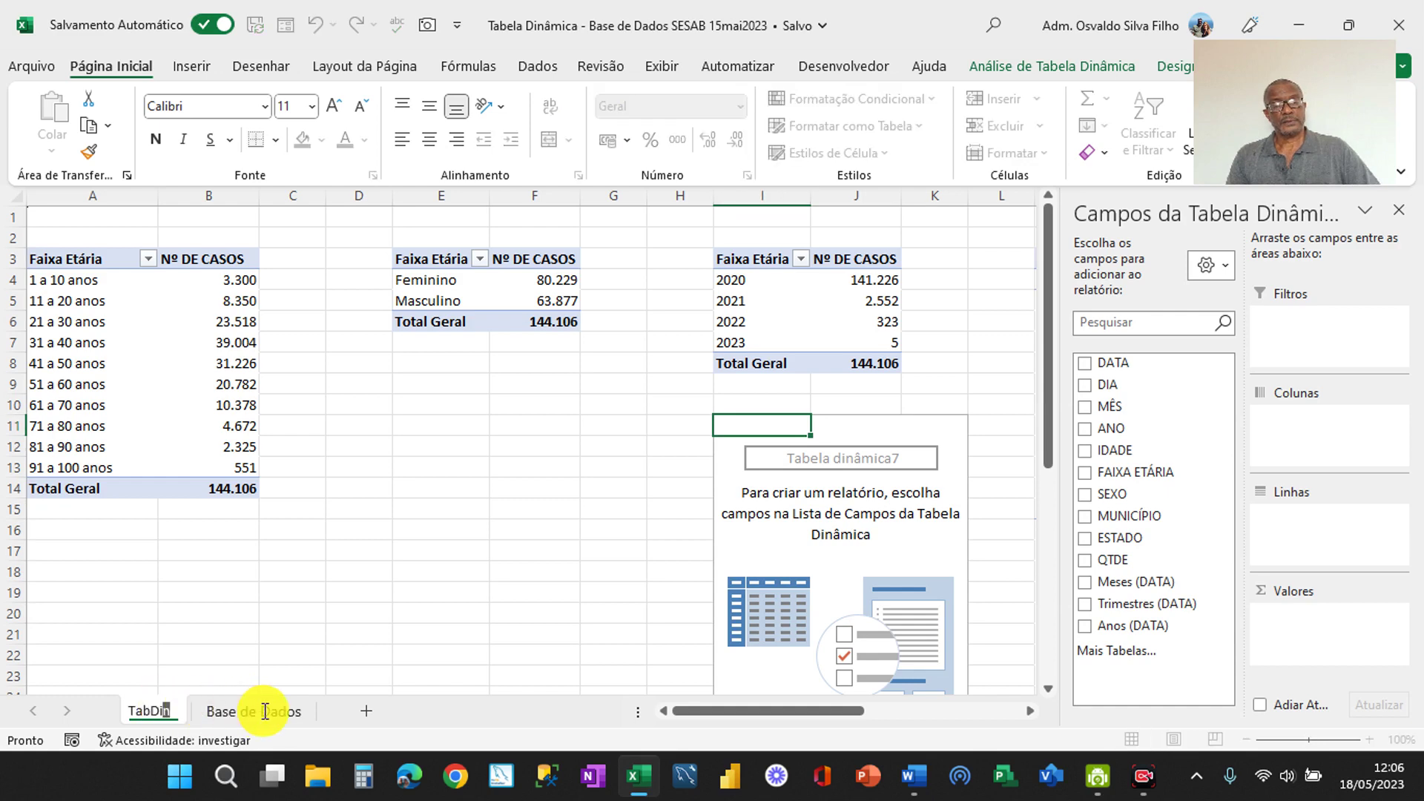
{"action": "left_click", "coordinate": [247, 651]}
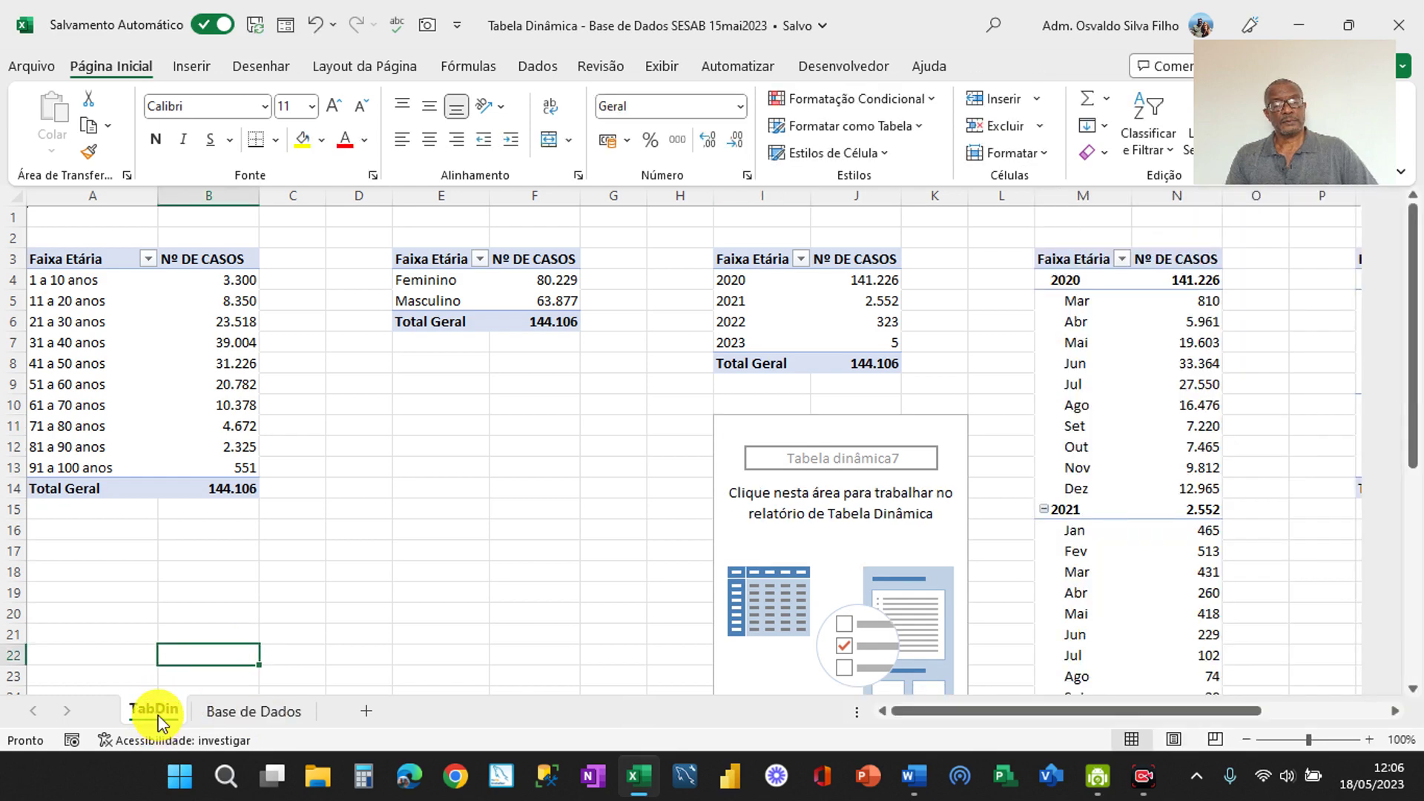
{"action": "left_click_drag", "start_coordinate": [157, 719], "coordinate": [335, 723]}
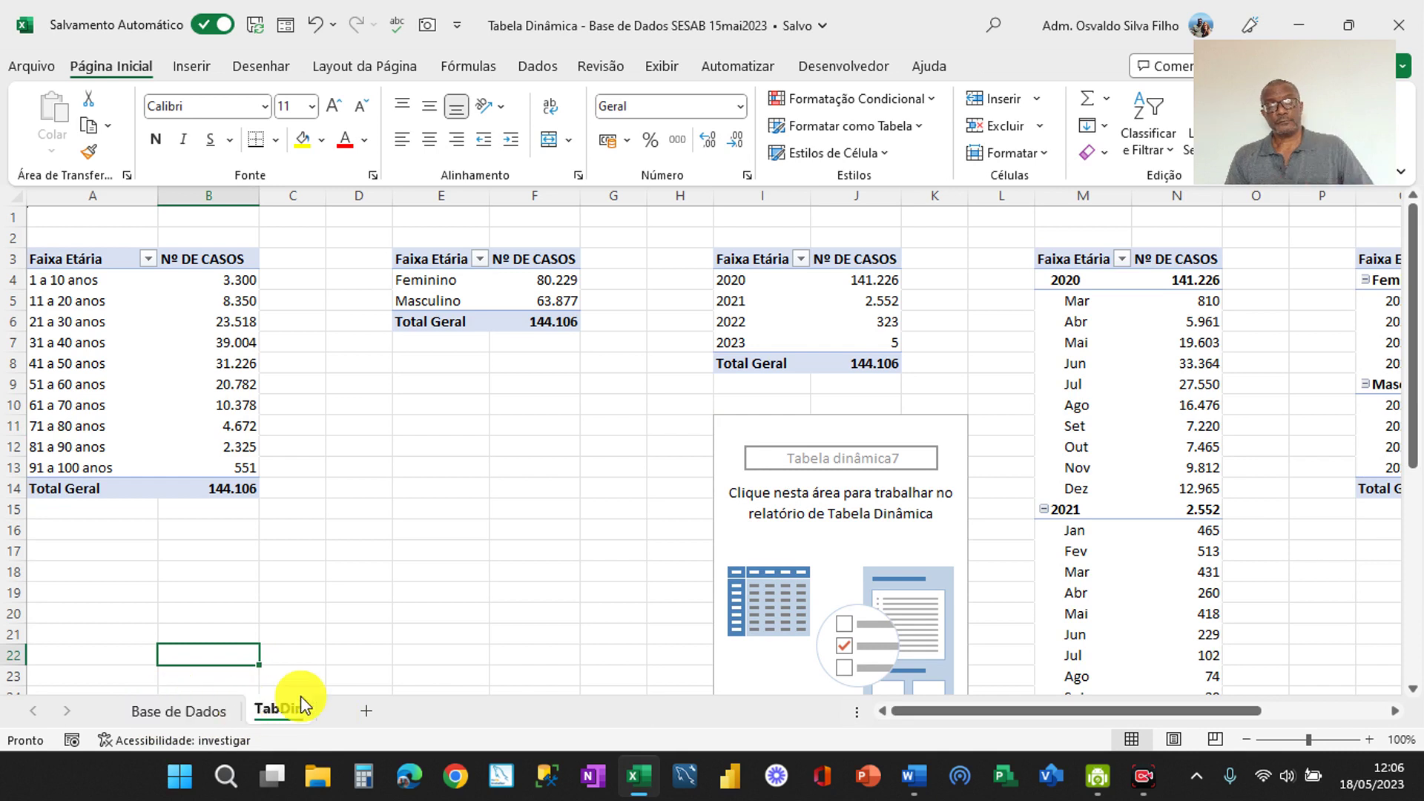
Add a new sheet after TabDin and name it Gráficos
{"action": "left_click", "coordinate": [366, 708]}
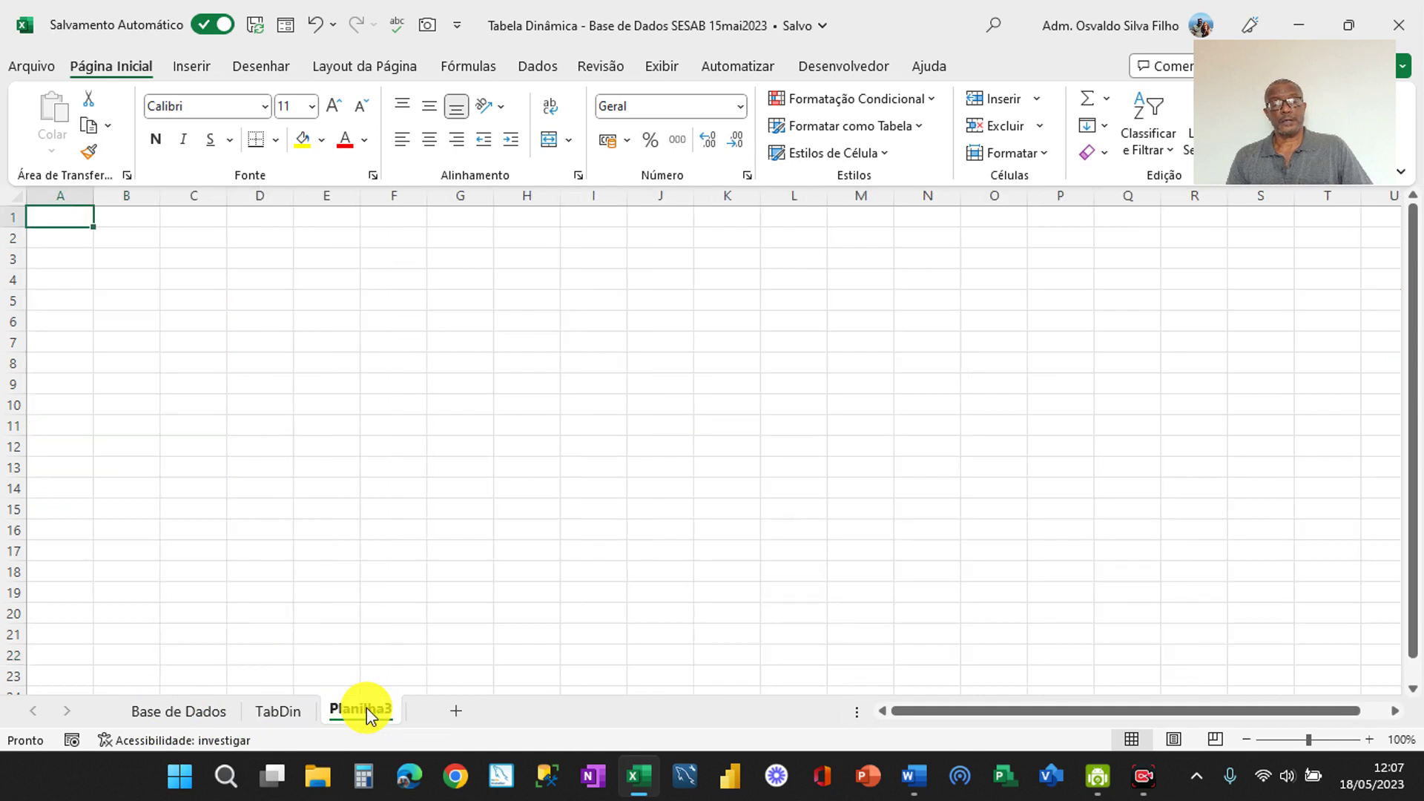
{"action": "left_click", "coordinate": [367, 709]}
{"action": "double_click", "coordinate": [366, 709]}
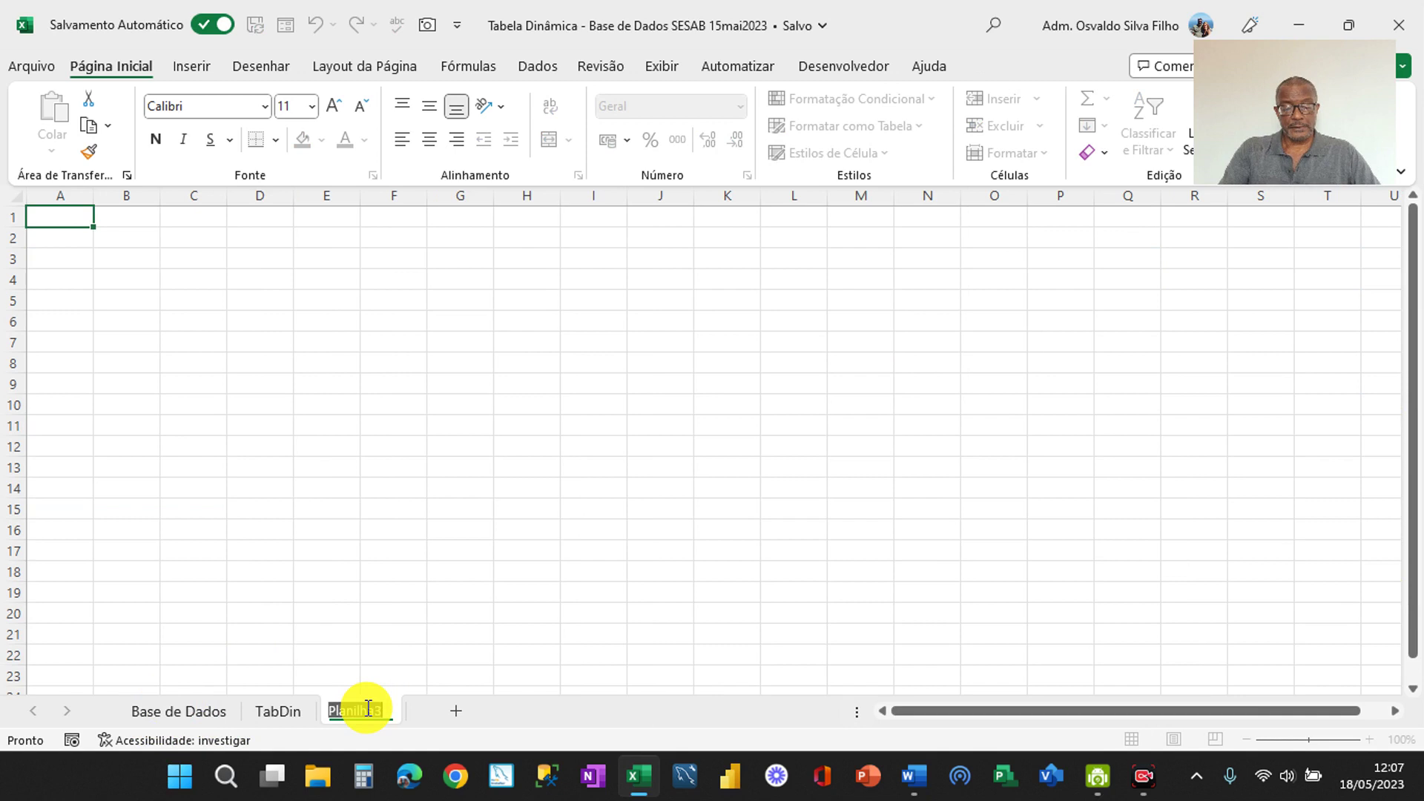
{"action": "type", "text": "Gr"}
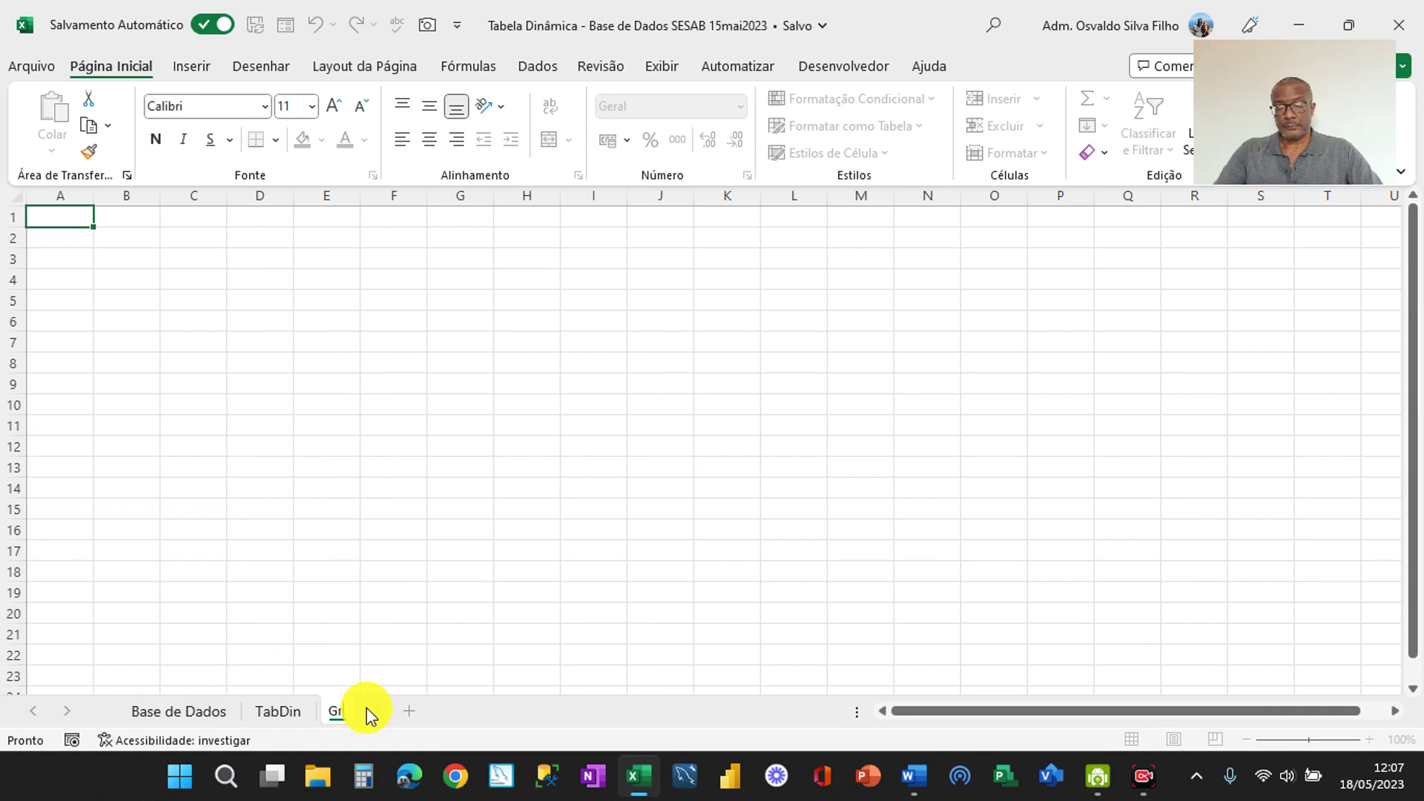
{"action": "type", "text": "áficos"}
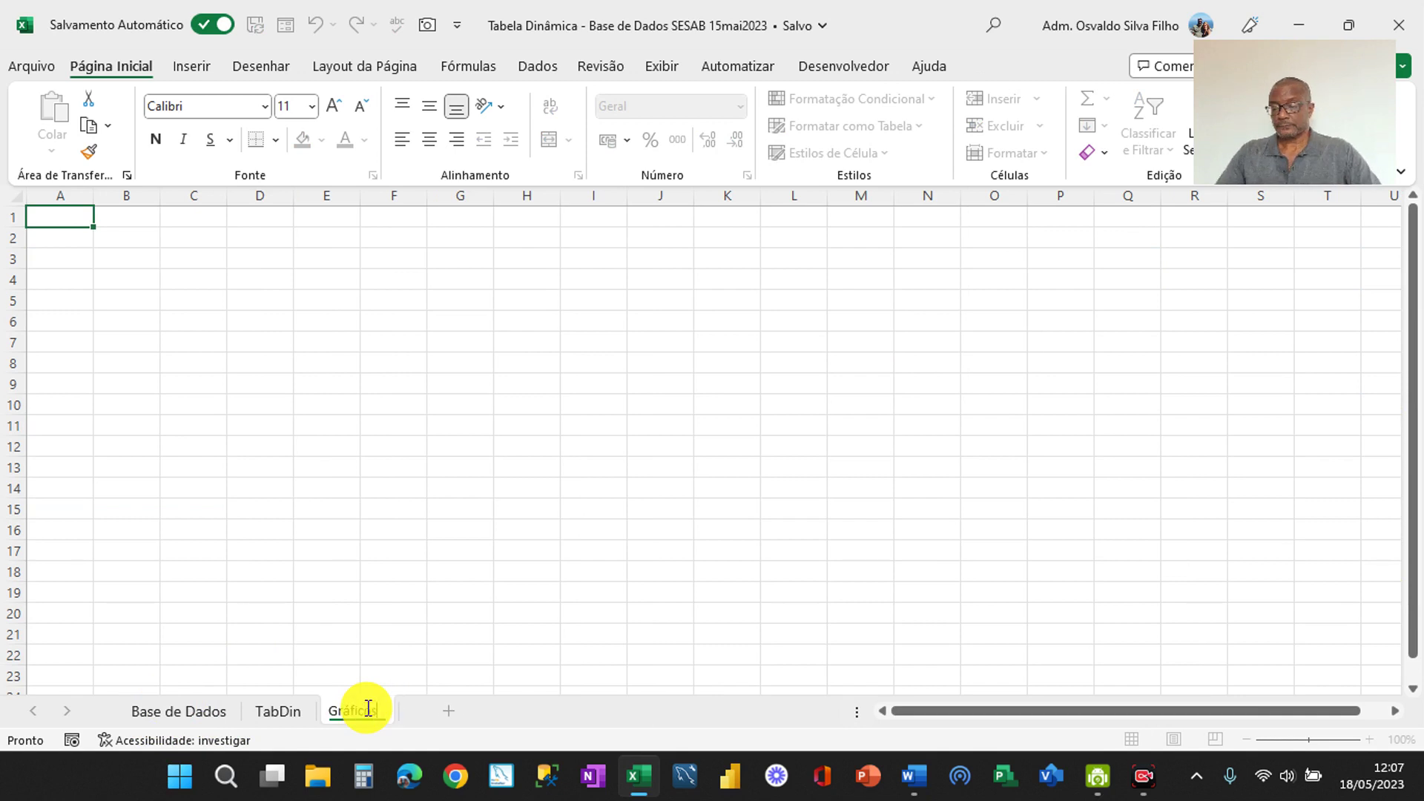
{"action": "key", "text": "Return"}
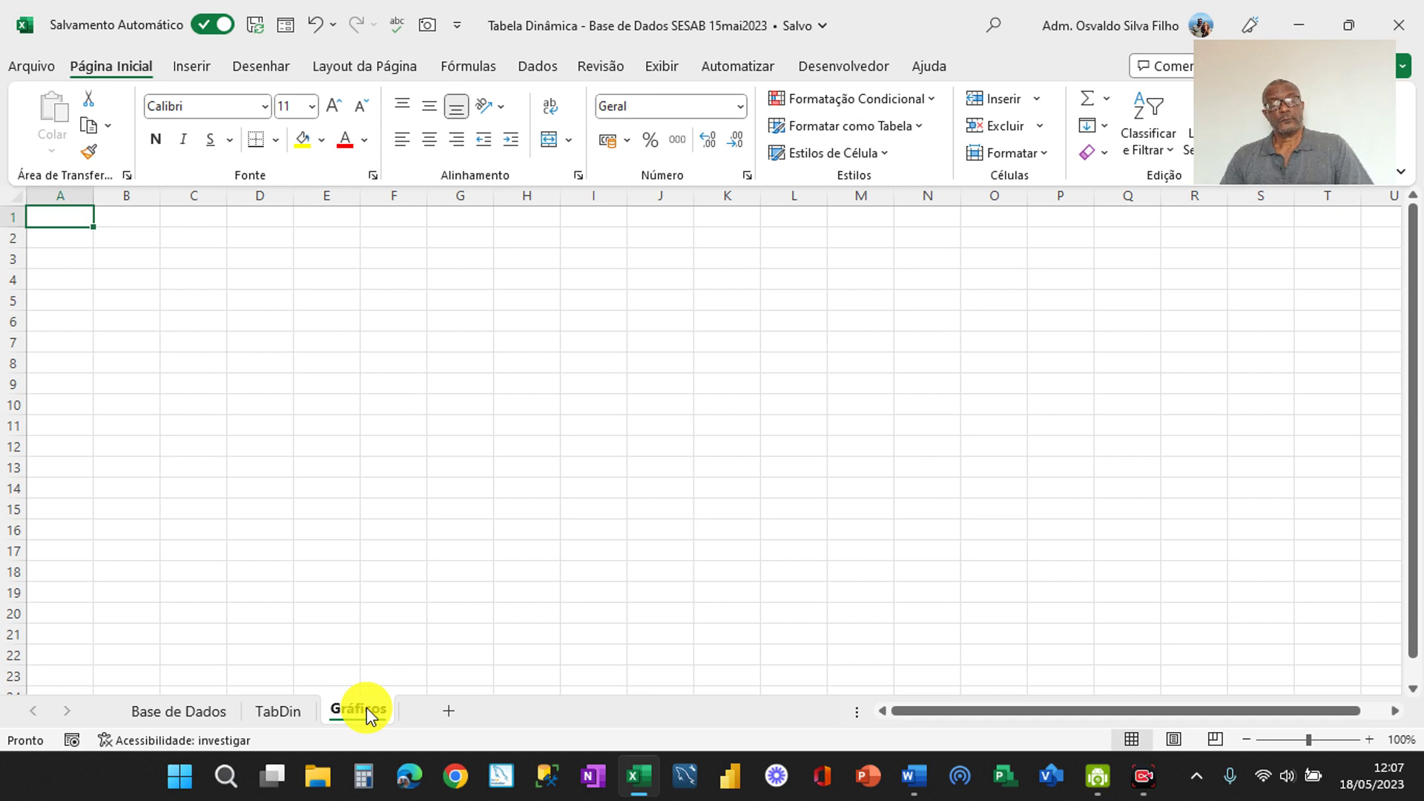
Insert a 2D clustered column pivot chart from the age range pivot table at A3 on the TabDin sheet
{"action": "left_click", "coordinate": [273, 710]}
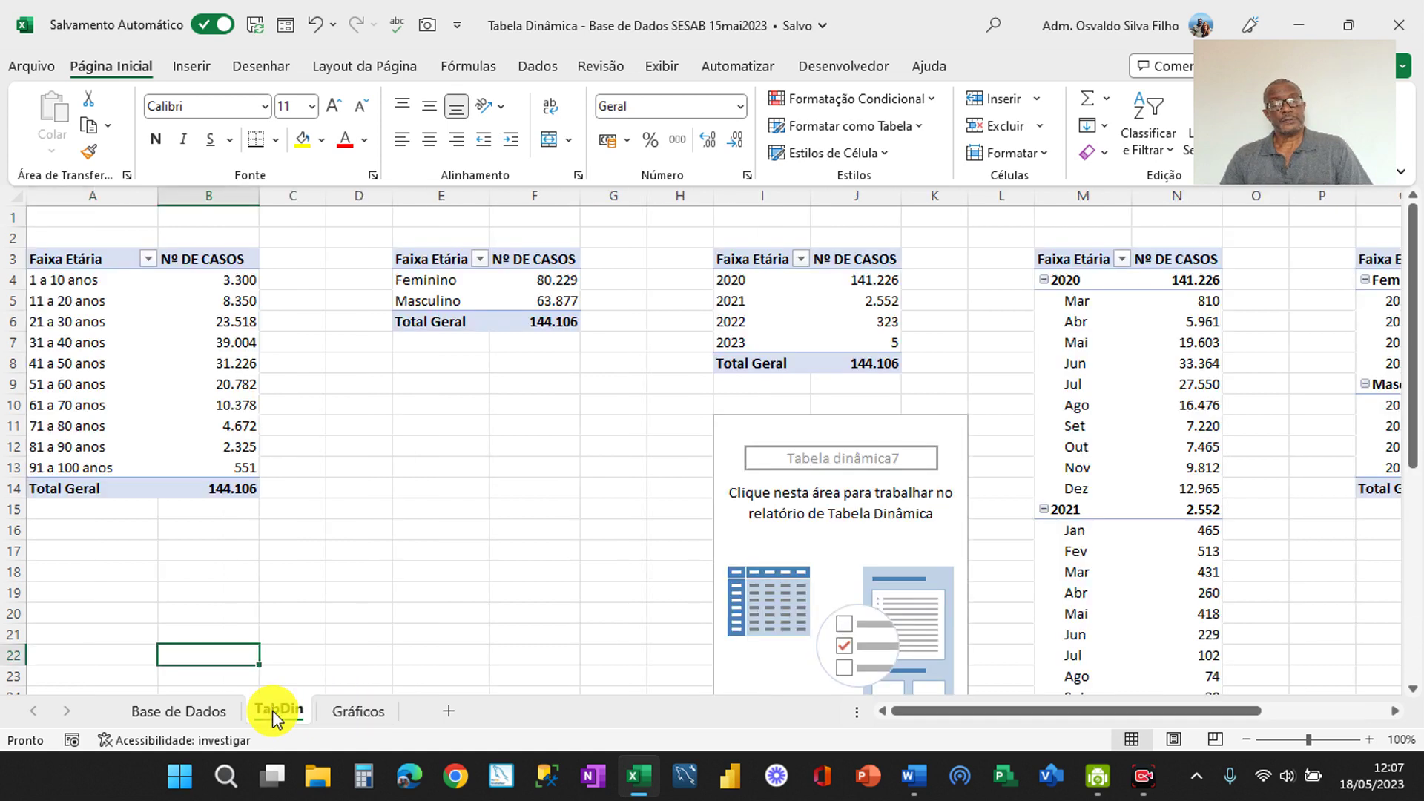
{"action": "left_click", "coordinate": [150, 397]}
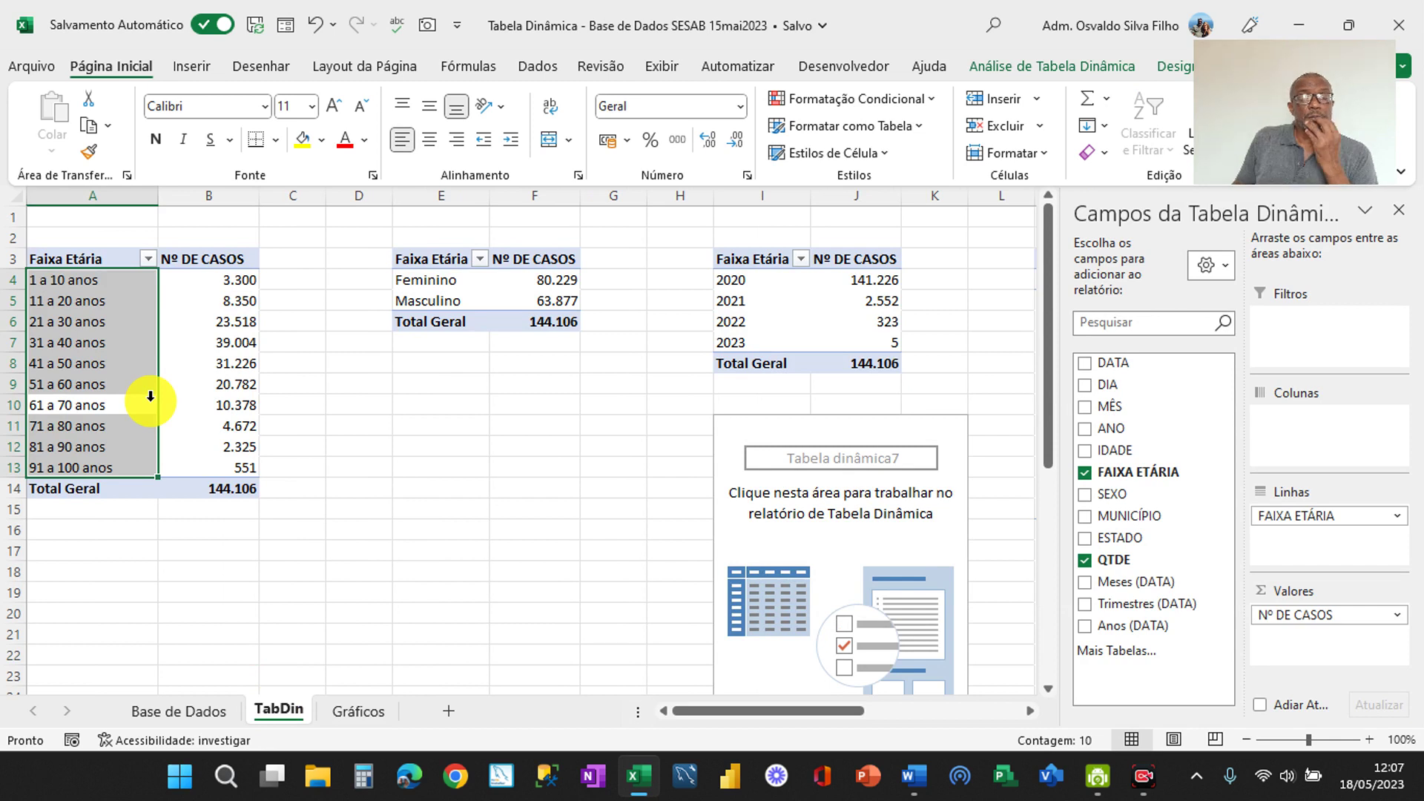
{"action": "left_click", "coordinate": [152, 364]}
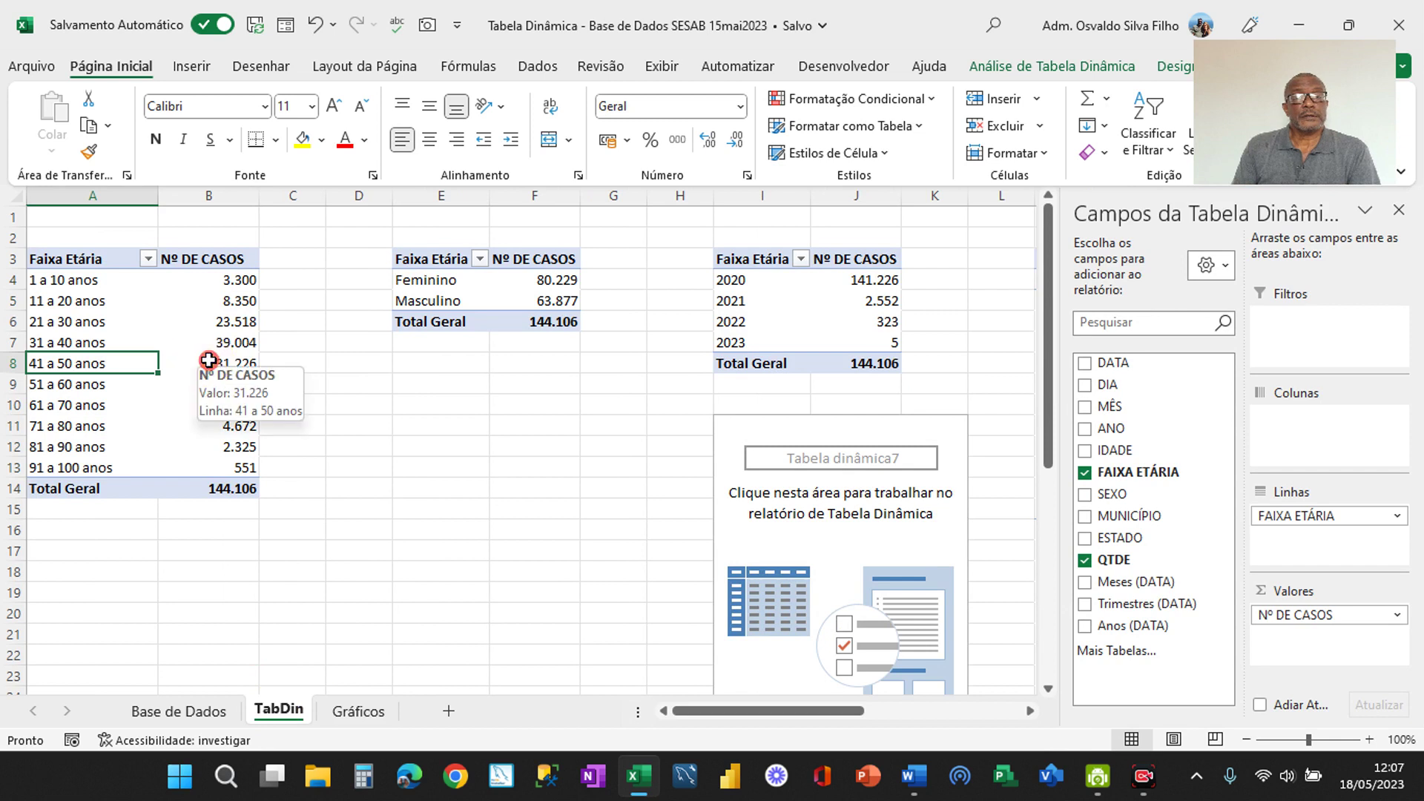
{"action": "left_click", "coordinate": [208, 362]}
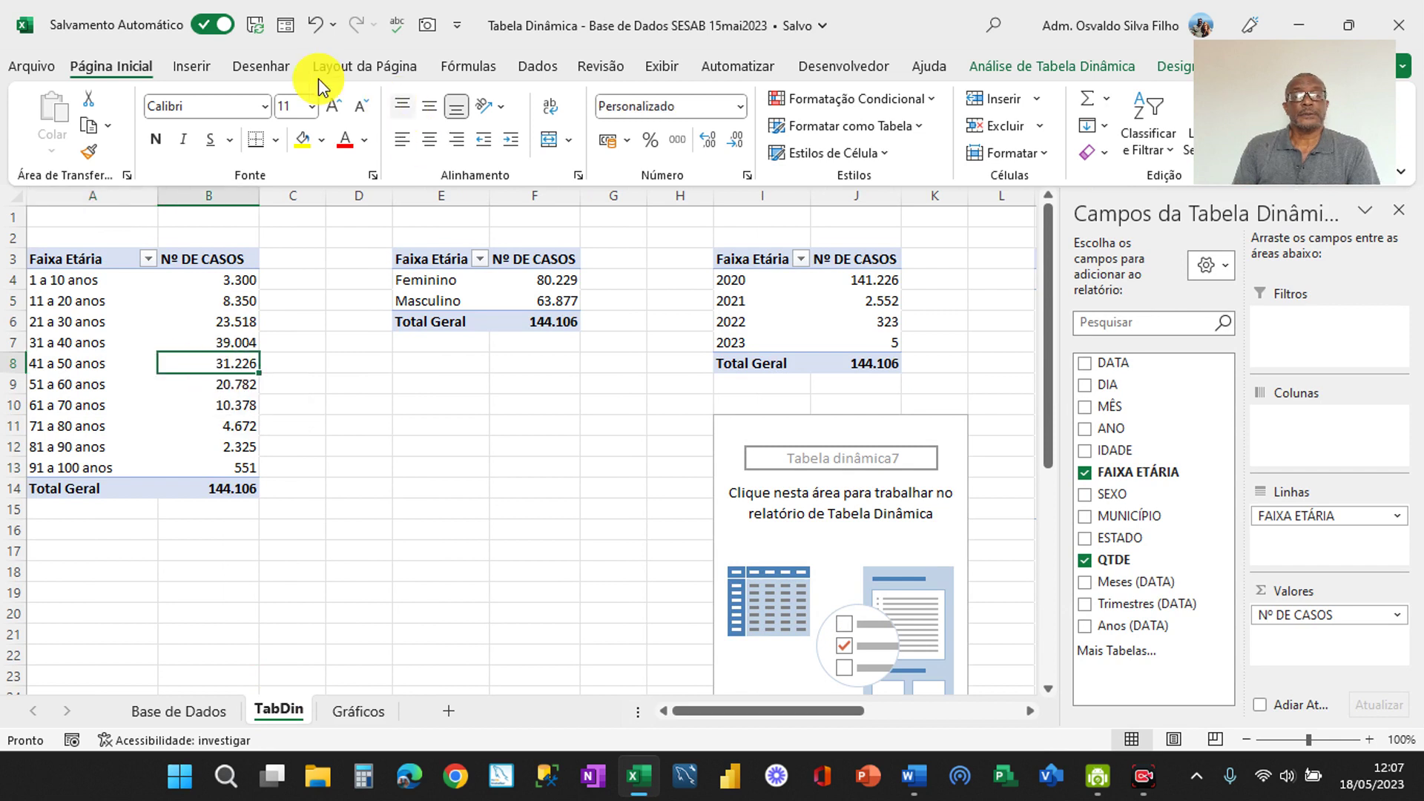
{"action": "left_click", "coordinate": [178, 71]}
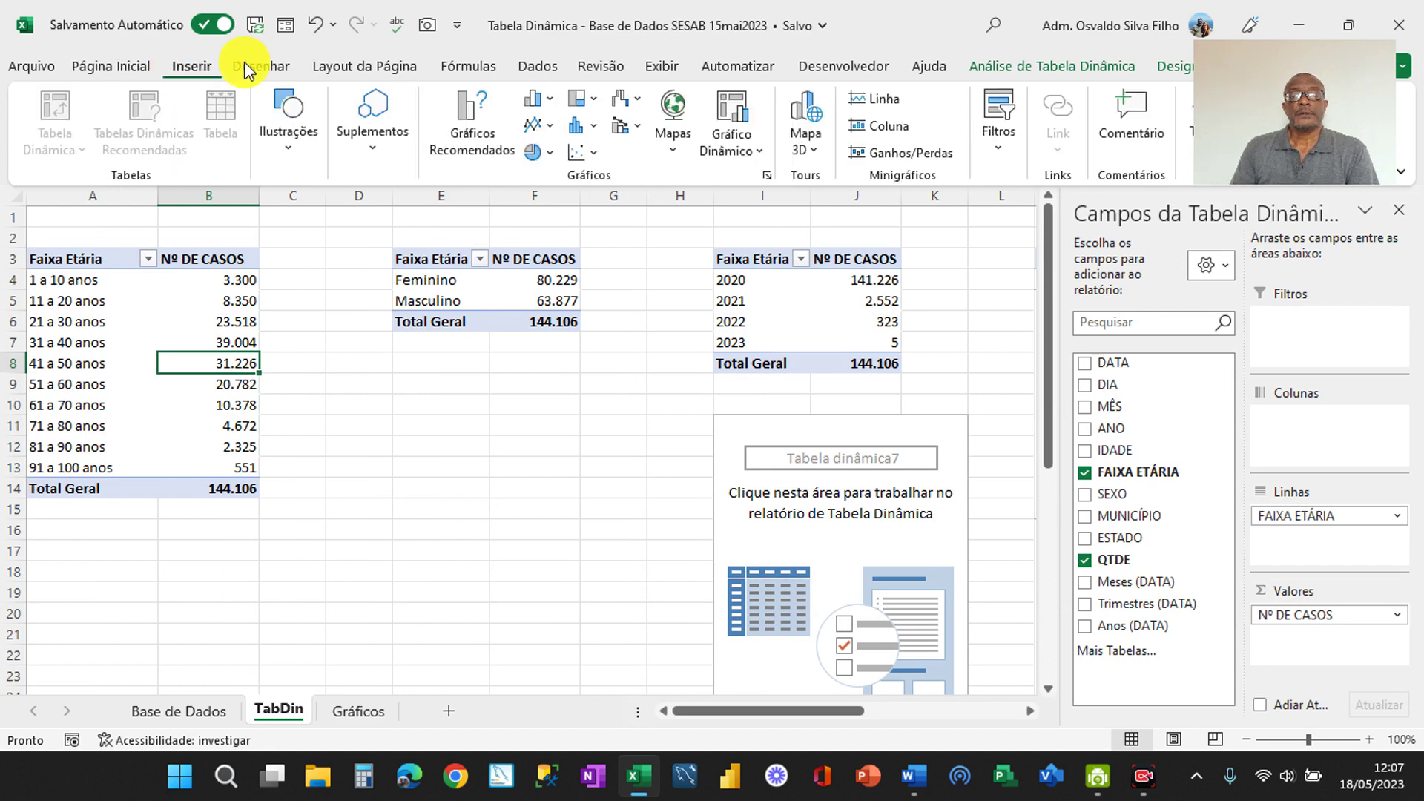
{"action": "left_click", "coordinate": [607, 69]}
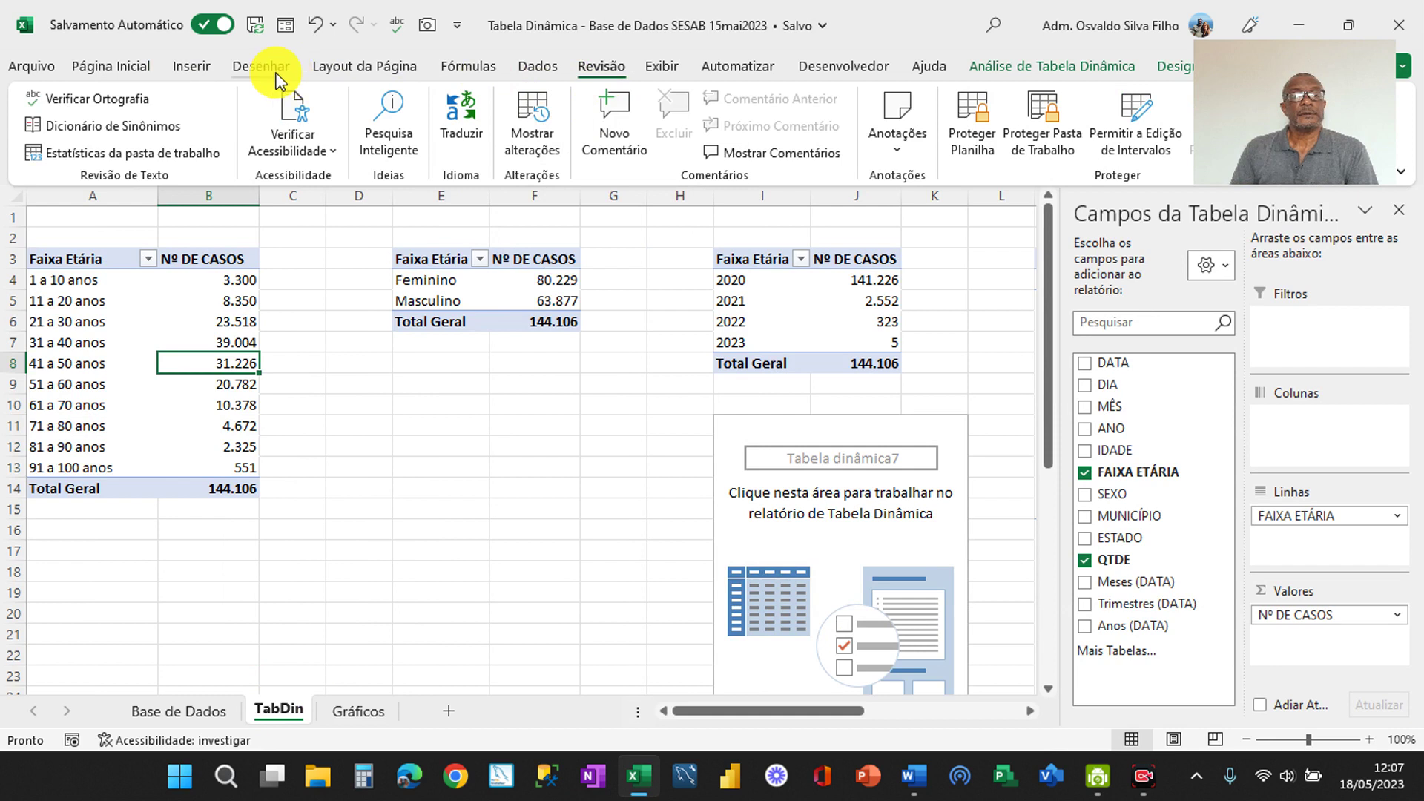
{"action": "left_click", "coordinate": [178, 72]}
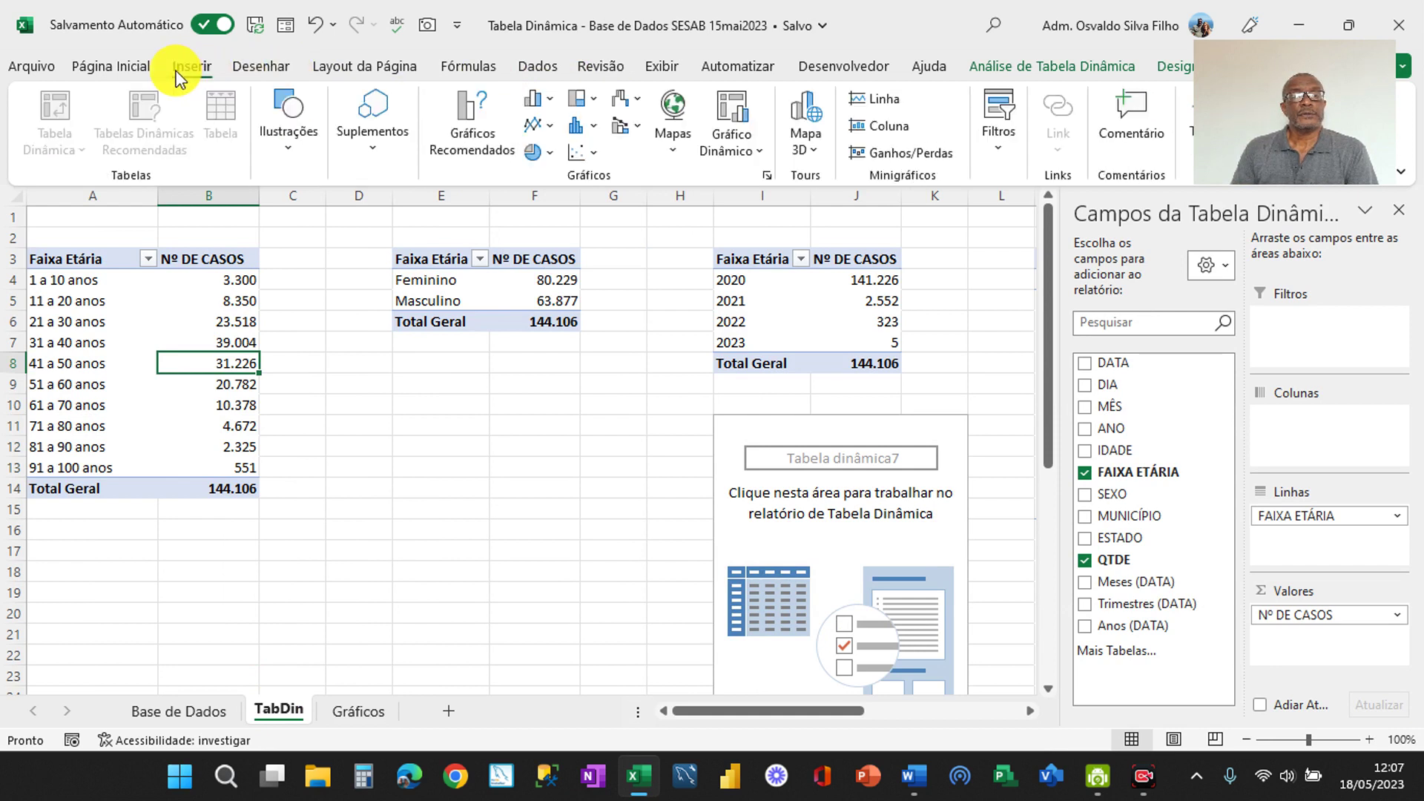
{"action": "left_click", "coordinate": [559, 97]}
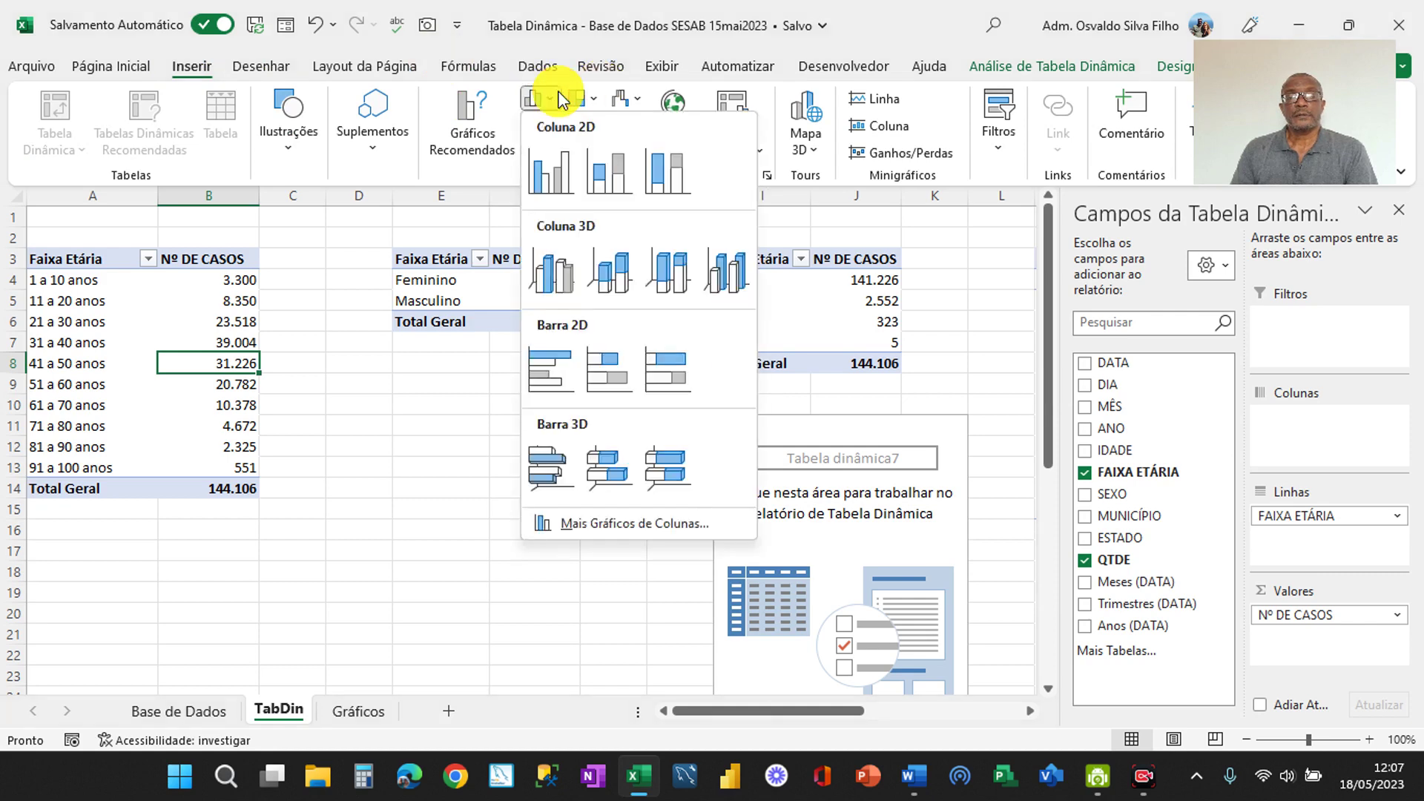
{"action": "left_click", "coordinate": [554, 95]}
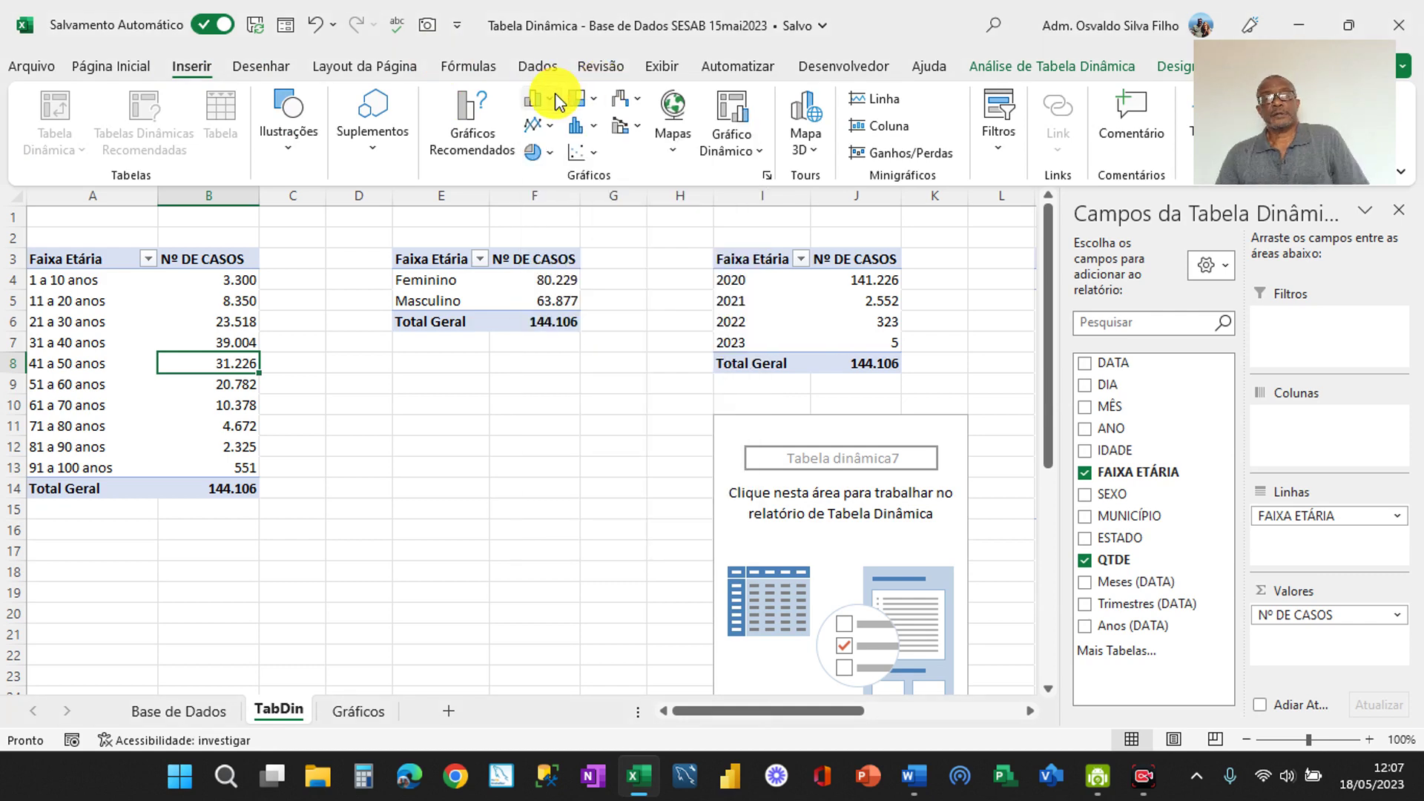
{"action": "left_click", "coordinate": [555, 95]}
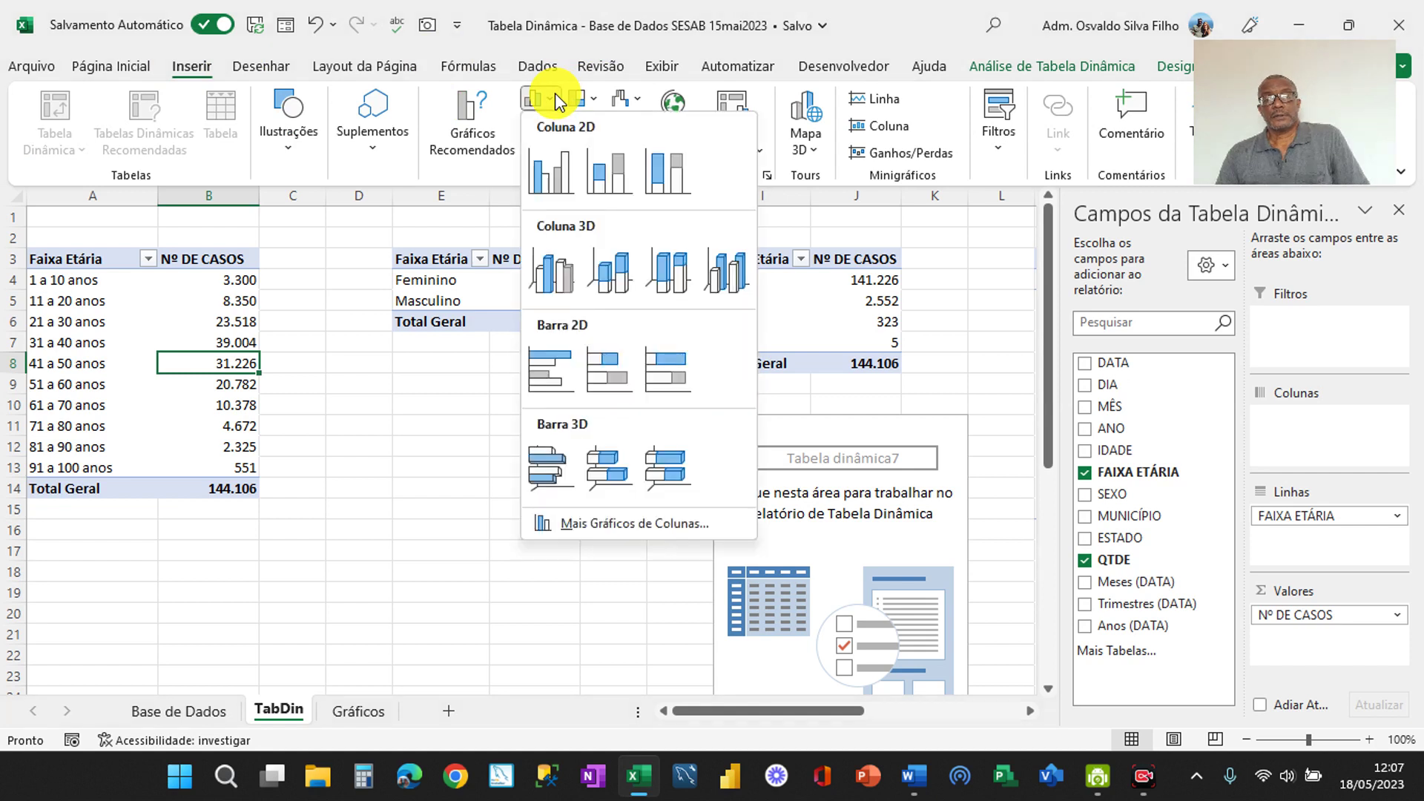
{"action": "left_click", "coordinate": [540, 183]}
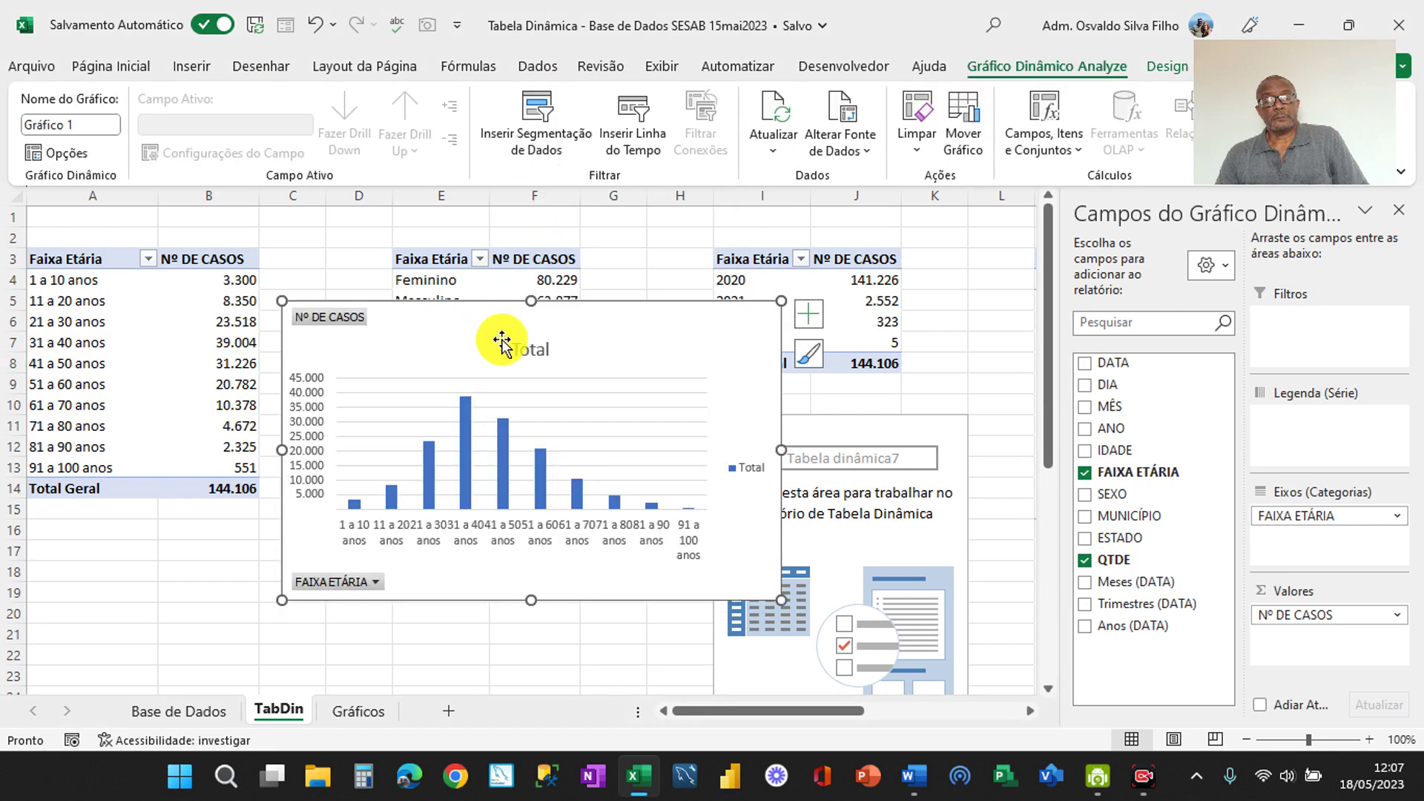
Preview the bar, pie and line chart types for the age range chart, keeping Coluna Agrupada as its type
{"action": "mouse_move", "coordinate": [428, 449]}
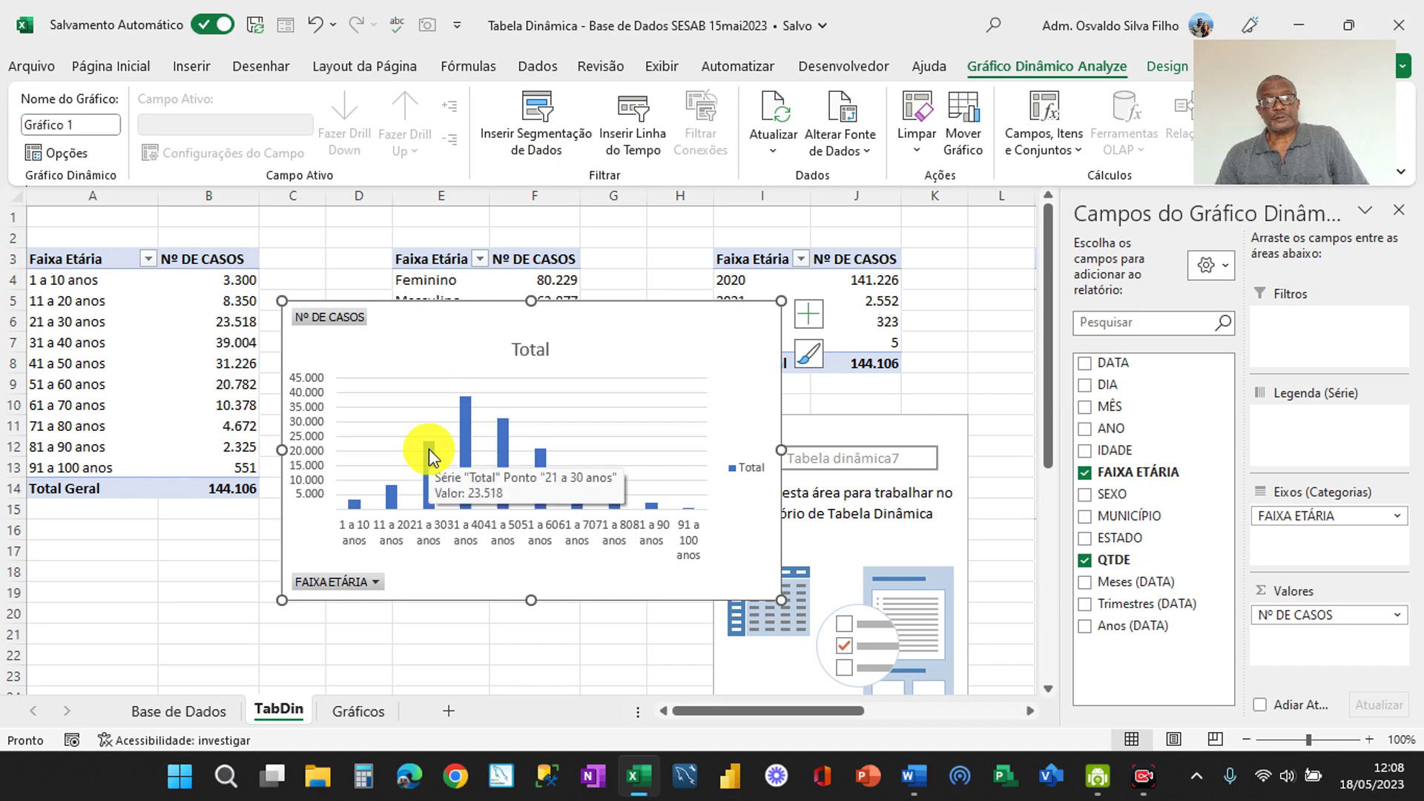
{"action": "right_click", "coordinate": [429, 449]}
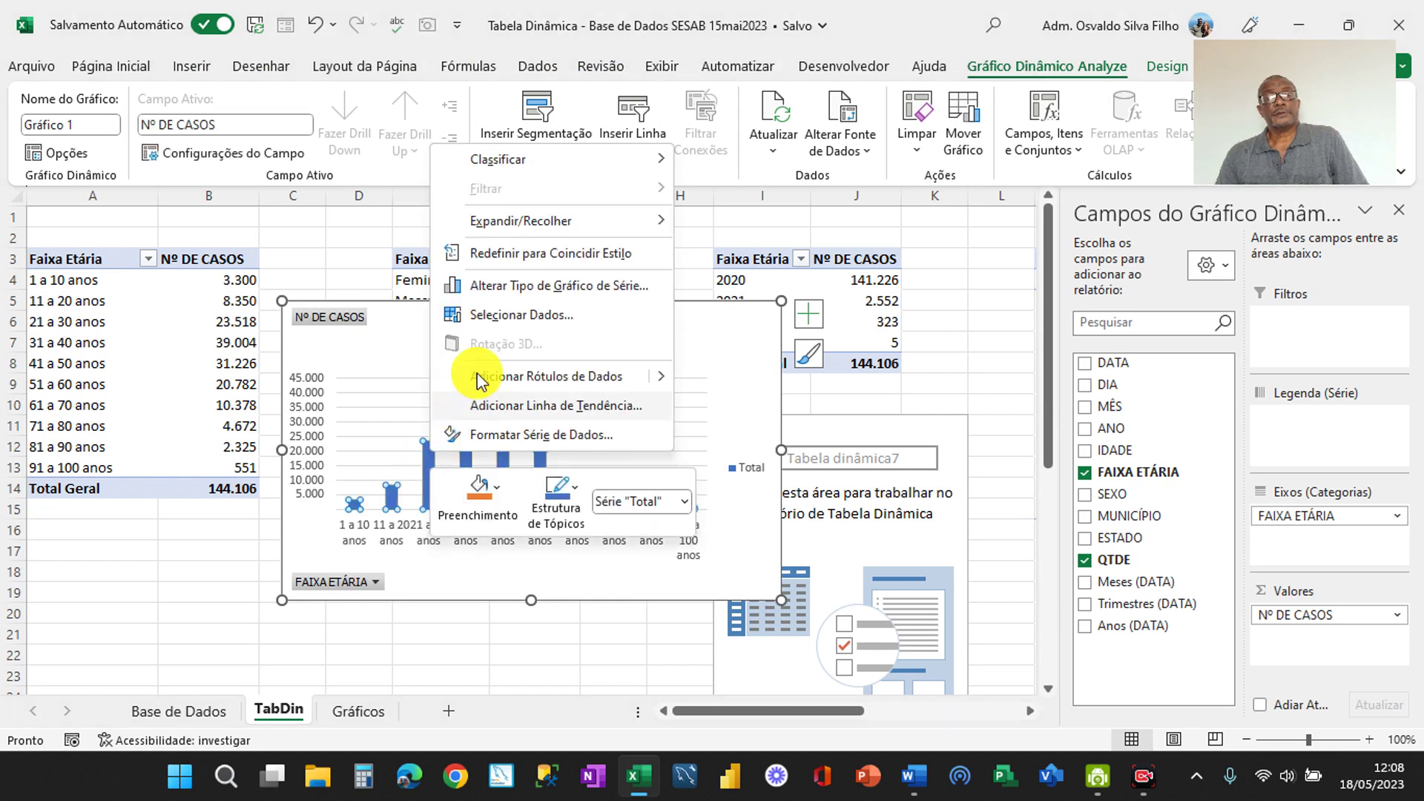
{"action": "left_click", "coordinate": [513, 294]}
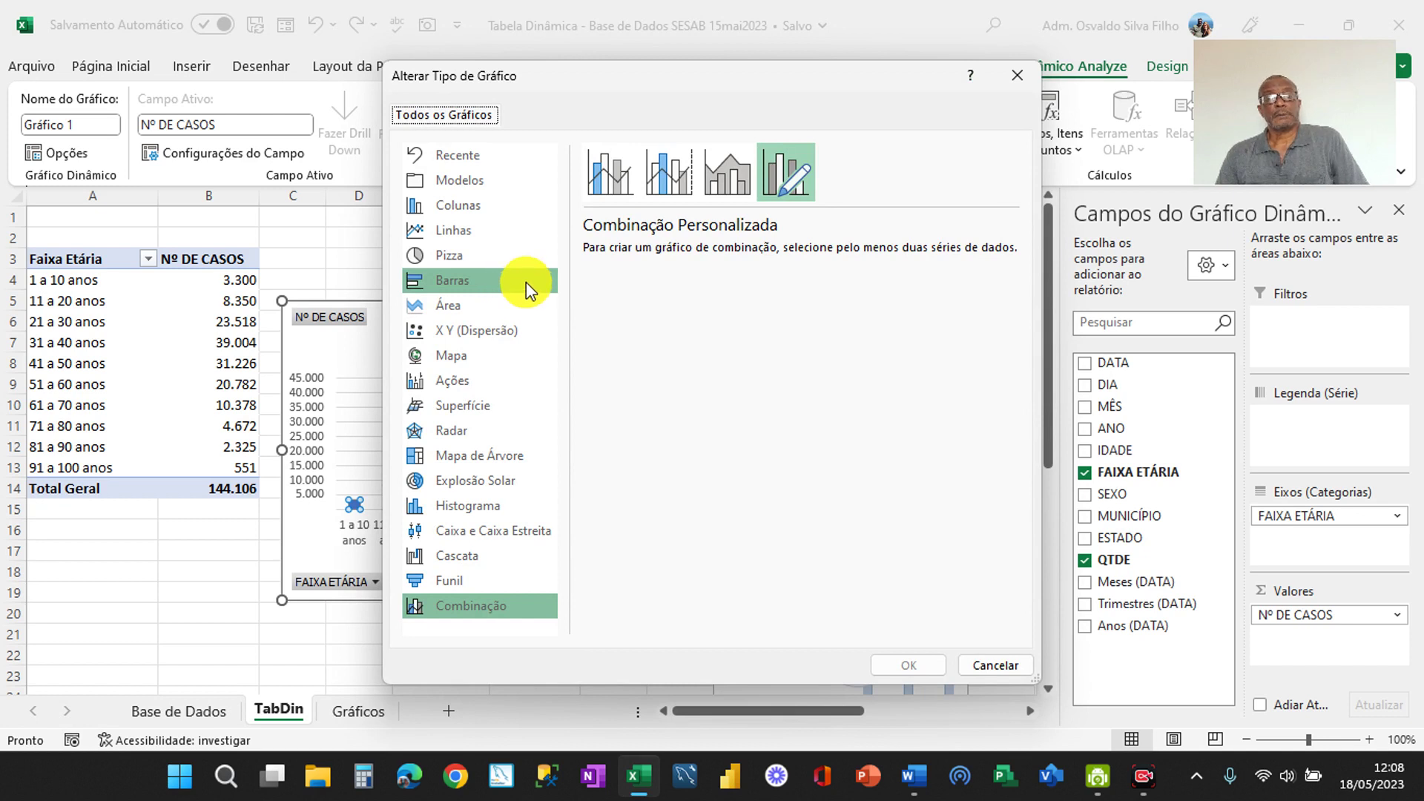
{"action": "left_click", "coordinate": [527, 282]}
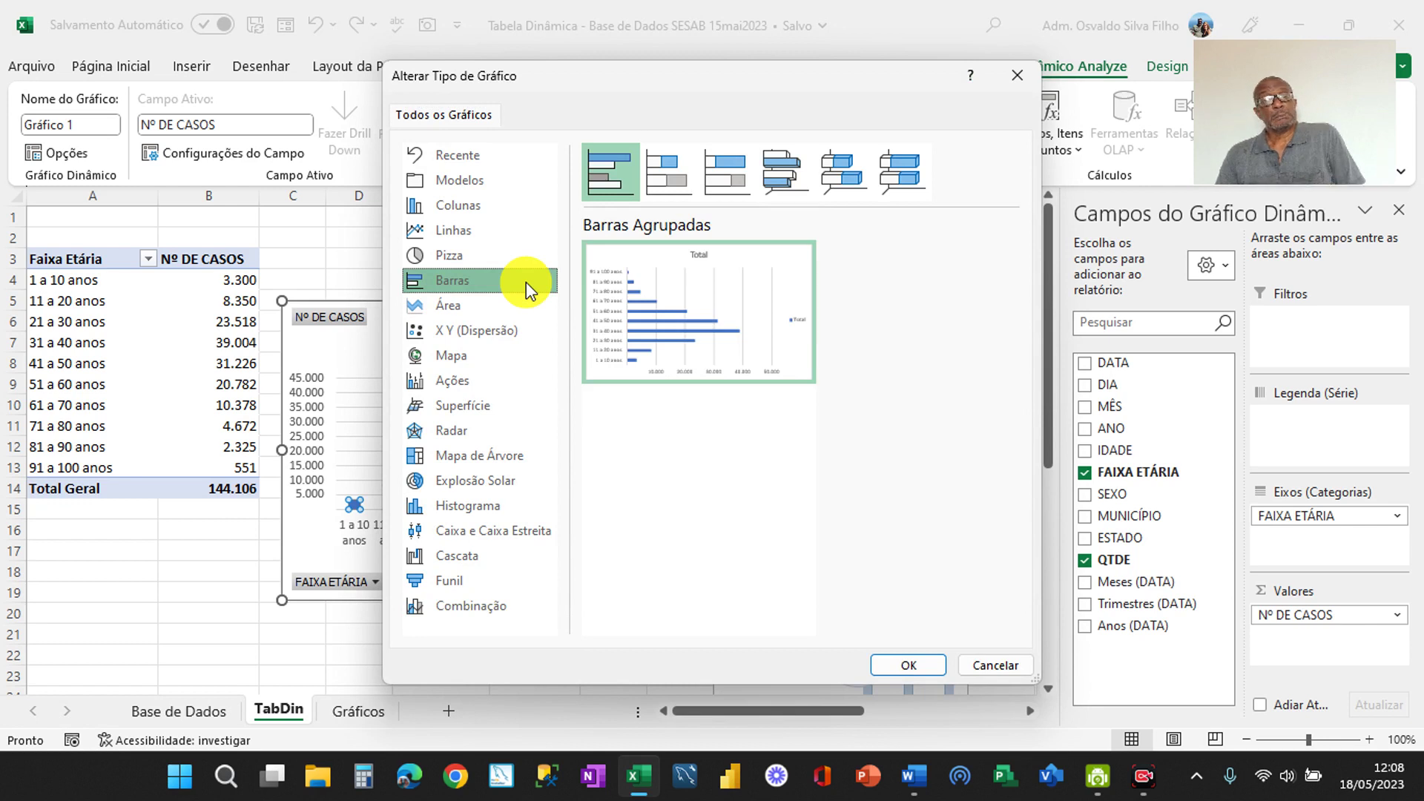
{"action": "left_click", "coordinate": [487, 250]}
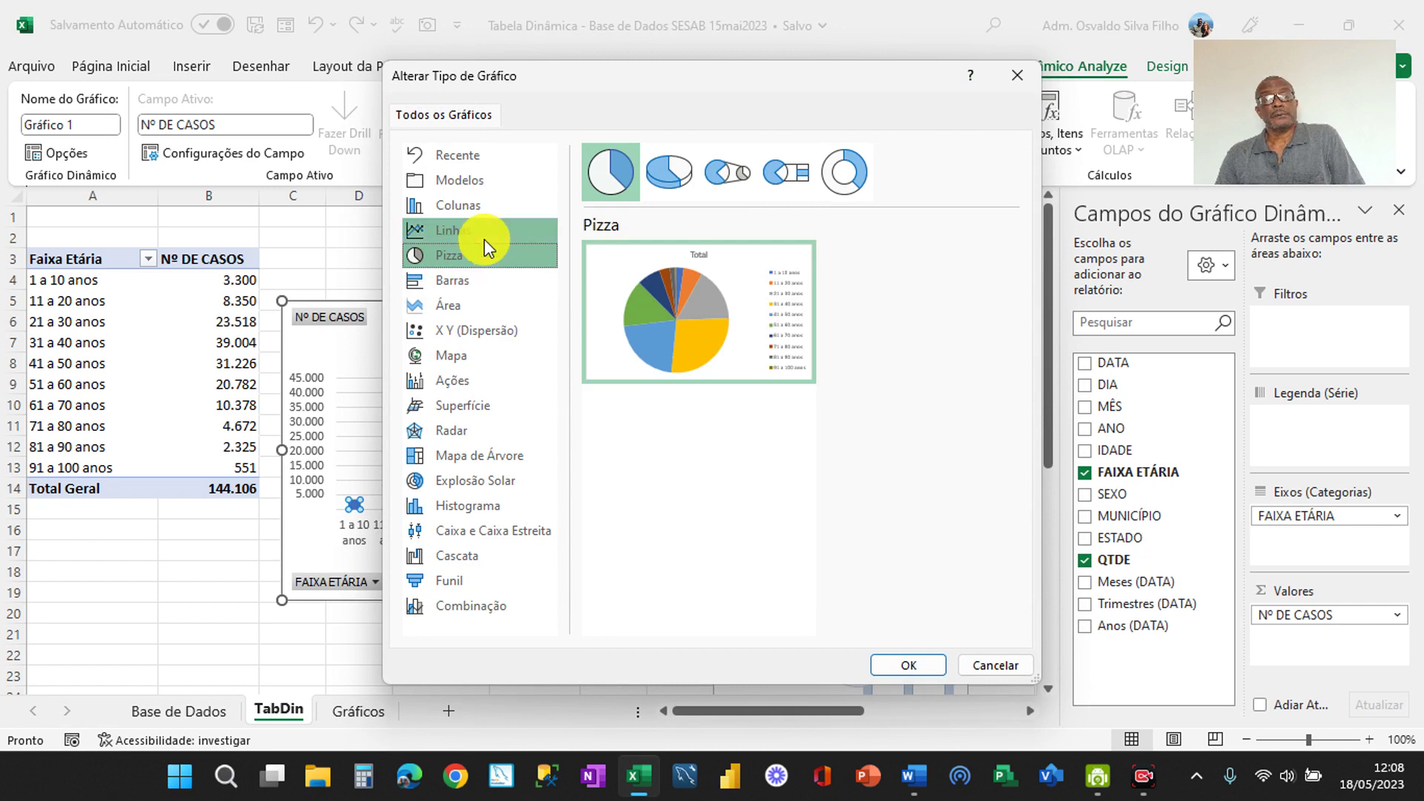
{"action": "left_click", "coordinate": [480, 230]}
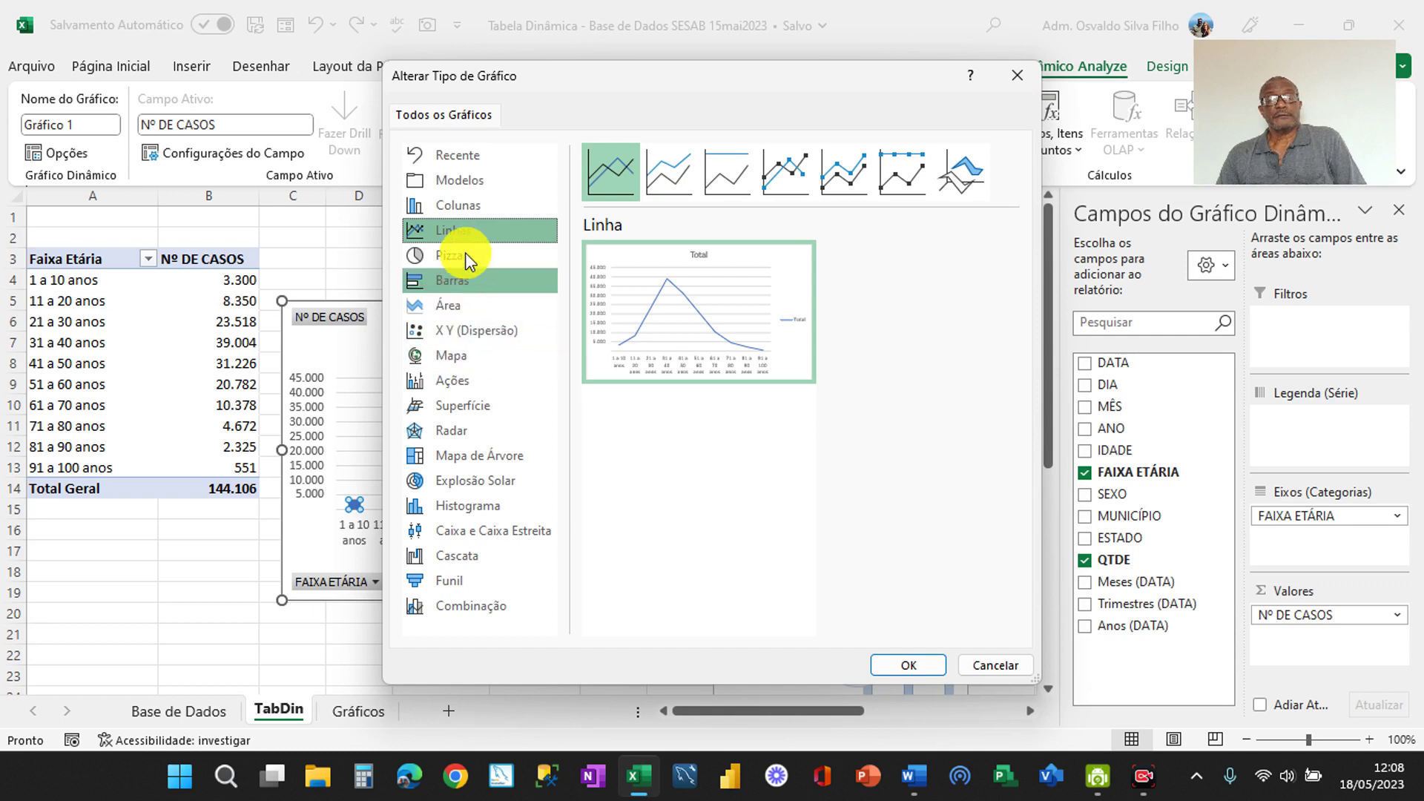
{"action": "left_click", "coordinate": [466, 211]}
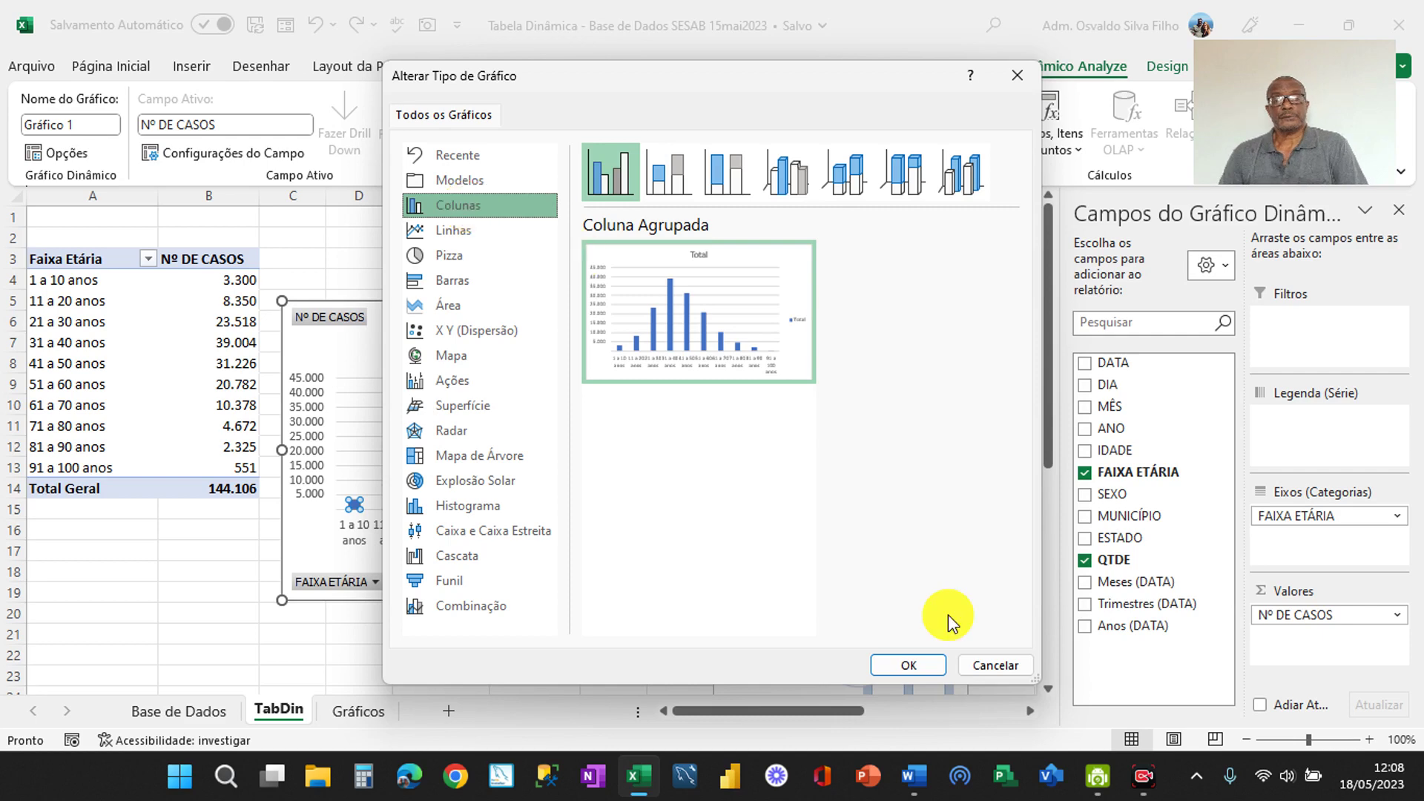
{"action": "left_click", "coordinate": [927, 664]}
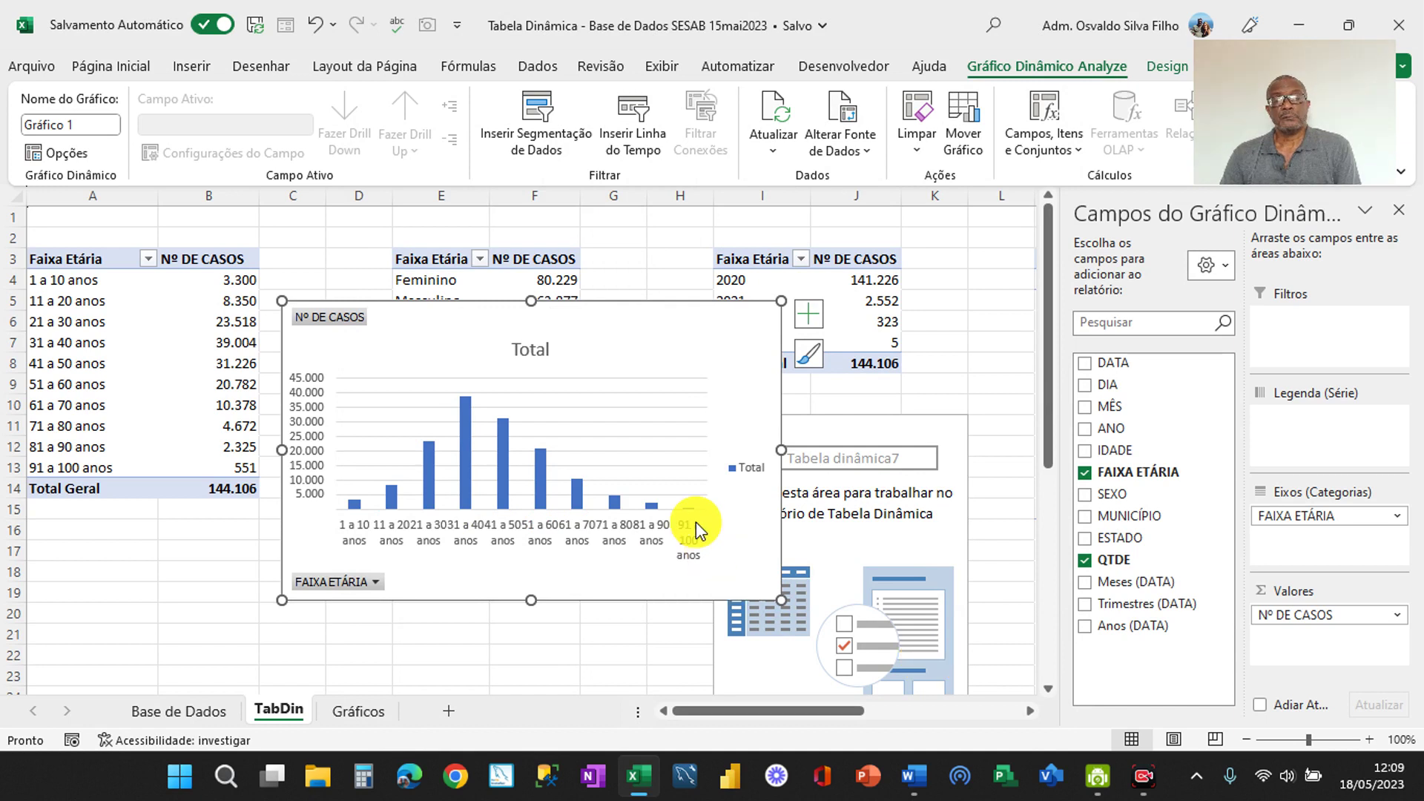
Change the title of the age range chart to Faixa Etária
{"action": "left_click", "coordinate": [539, 350]}
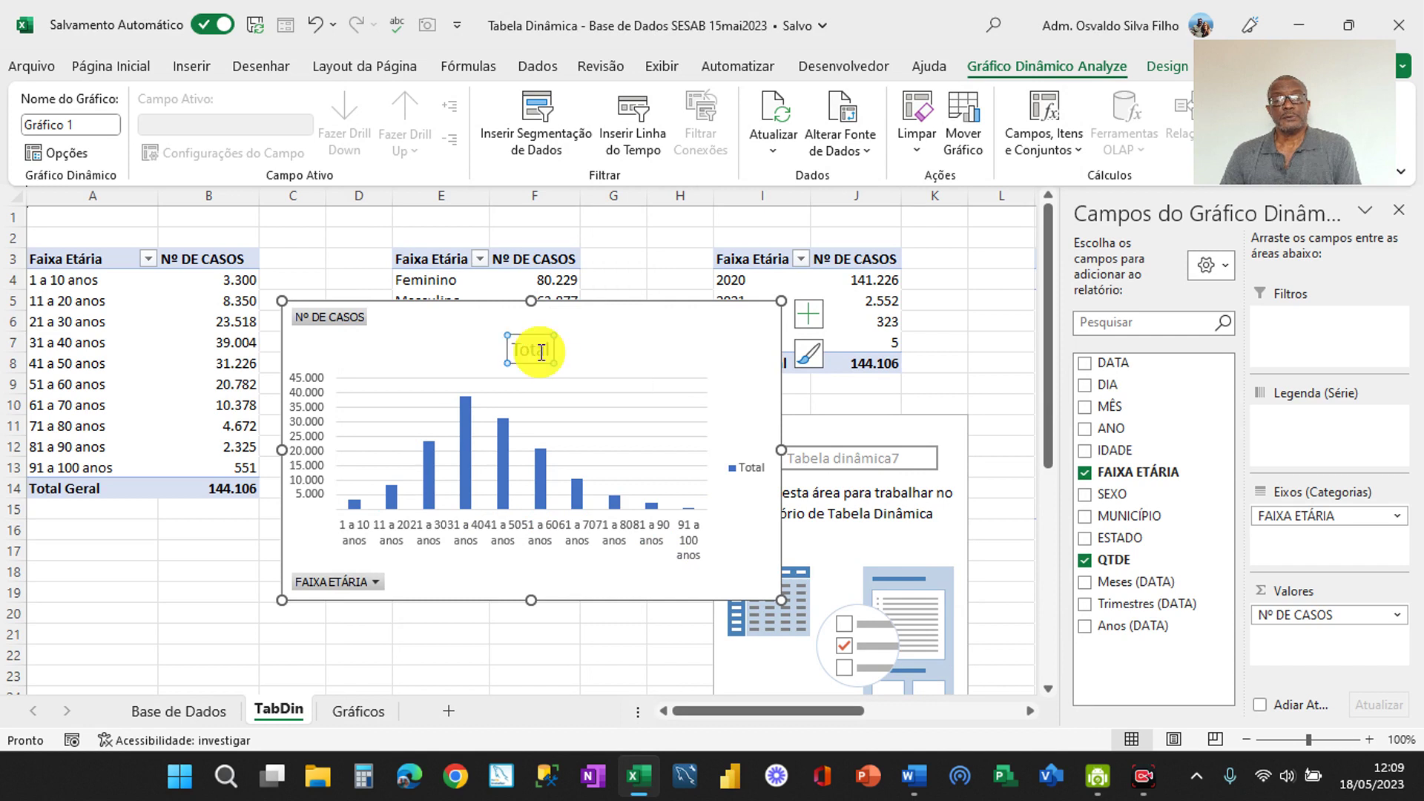
{"action": "double_click", "coordinate": [541, 353]}
{"action": "left_click_drag", "start_coordinate": [510, 349], "coordinate": [567, 350]}
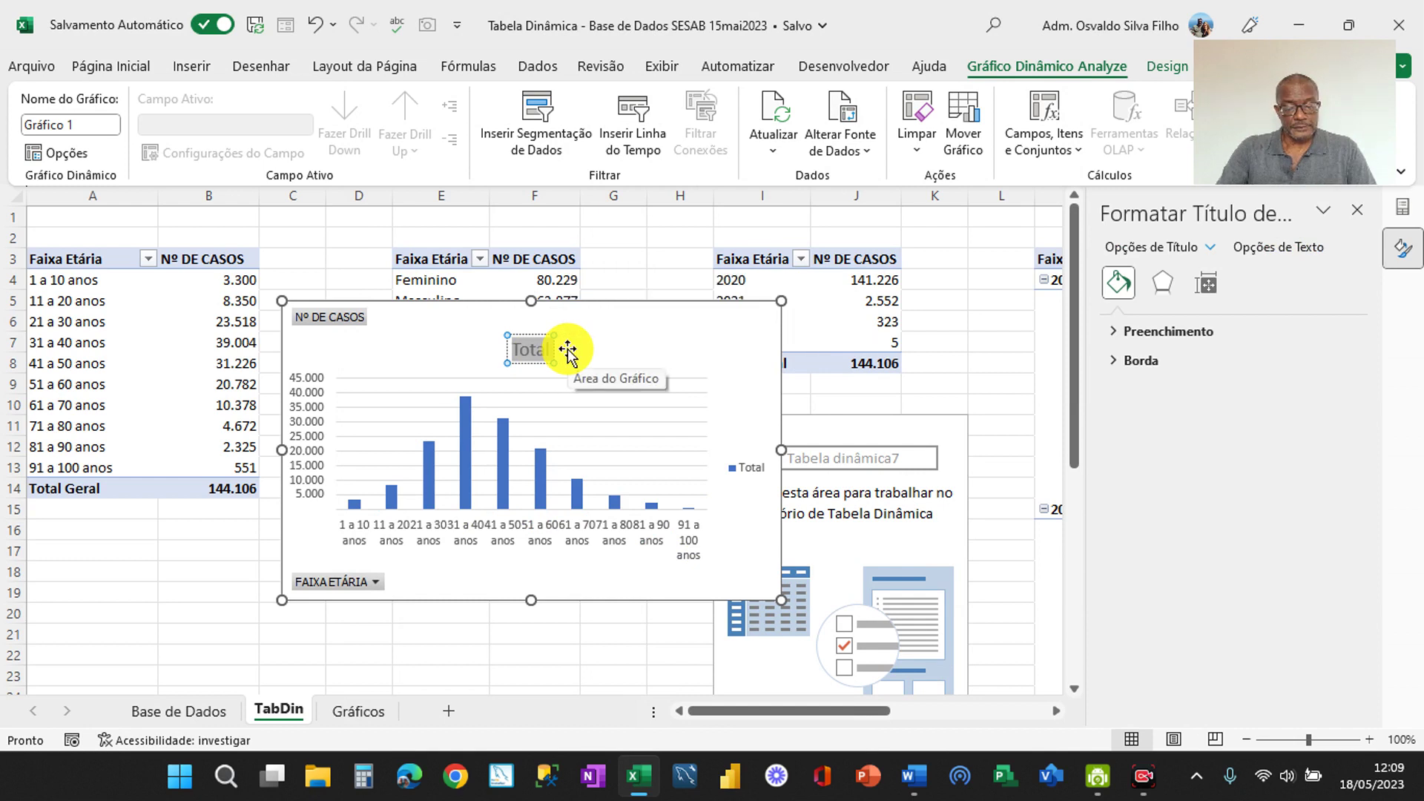
{"action": "type", "text": "Fai"}
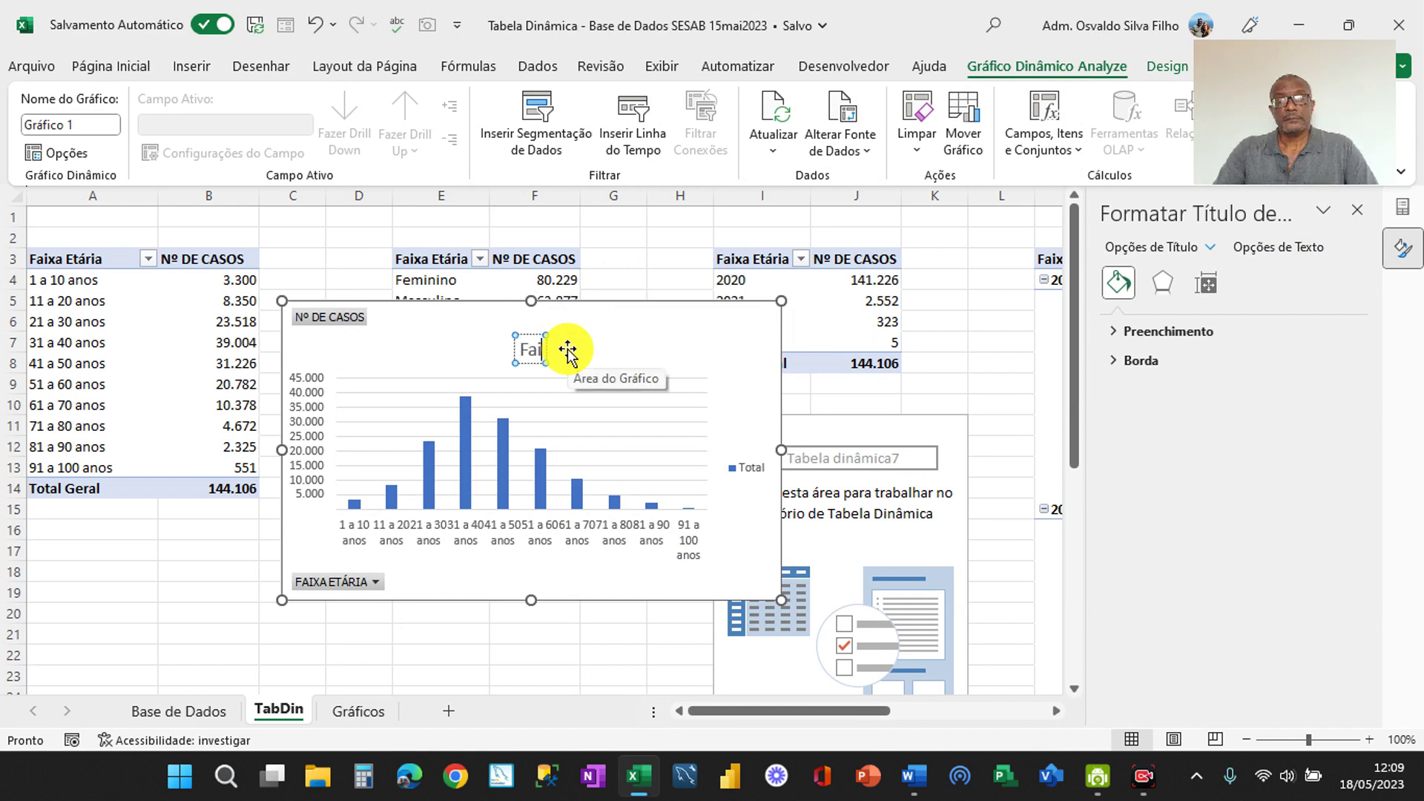
{"action": "type", "text": "xa Et"}
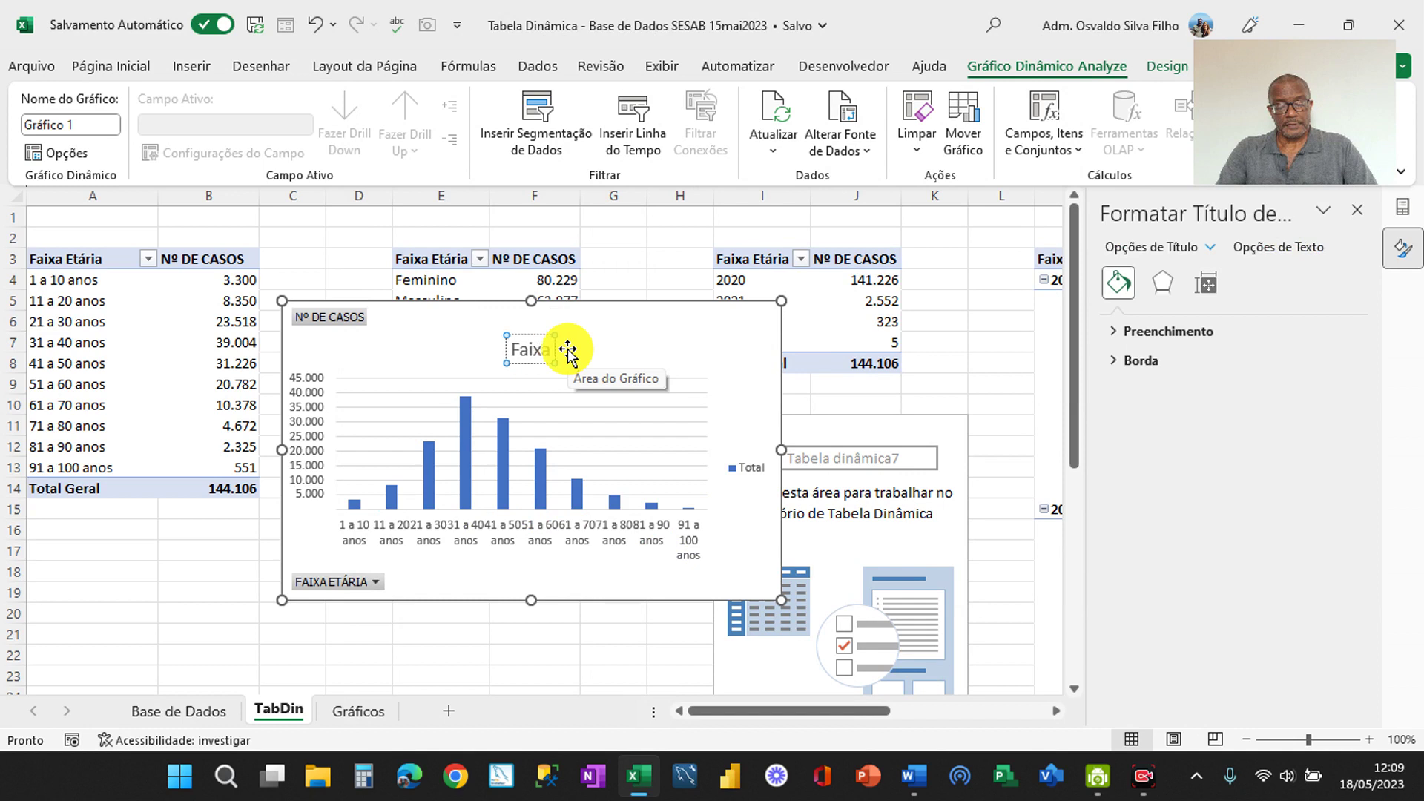
{"action": "type", "text": "ária"}
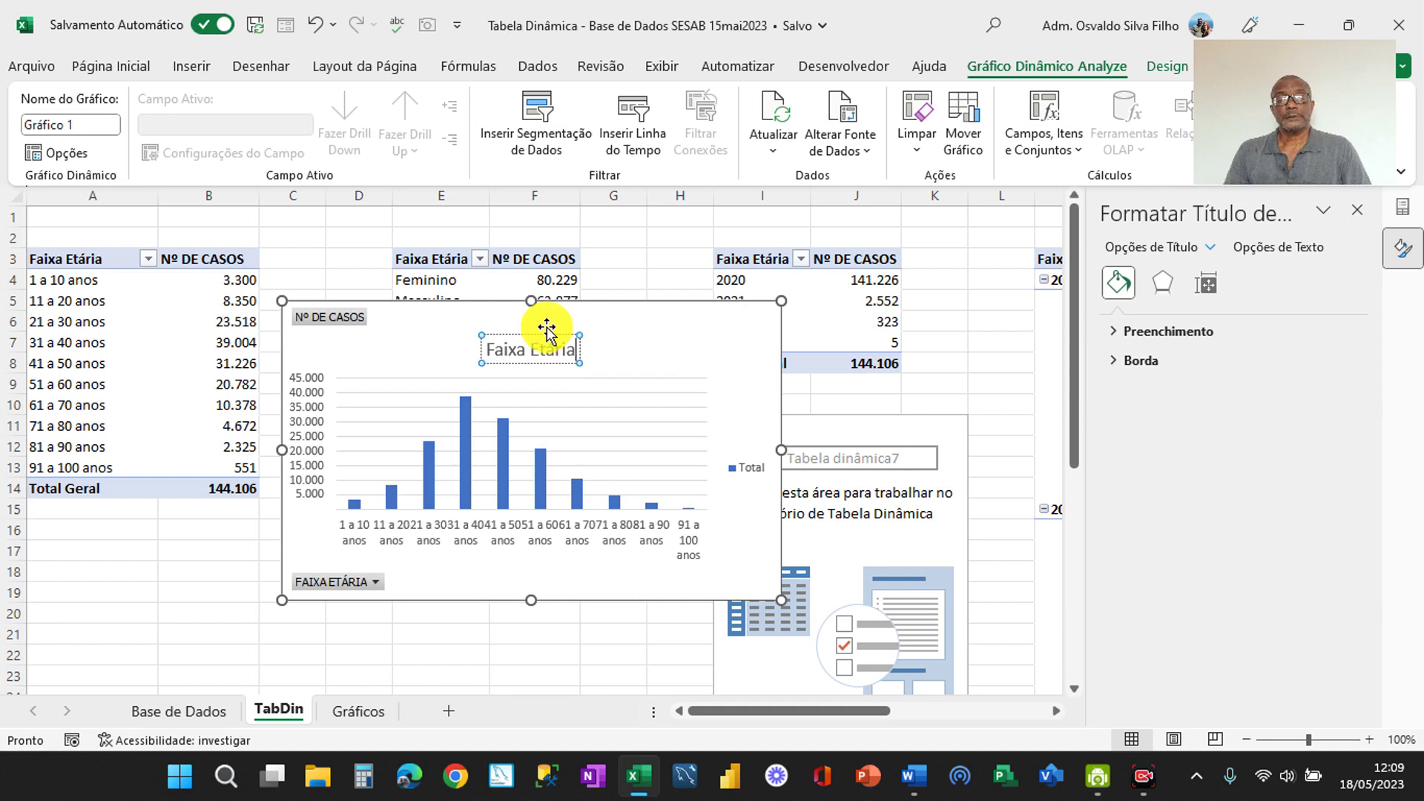
Move the Faixa Etária chart from TabDin to cell A1 of the Gráficos sheet and shrink it to about columns A–E, rows 1–12
{"action": "left_click", "coordinate": [490, 302]}
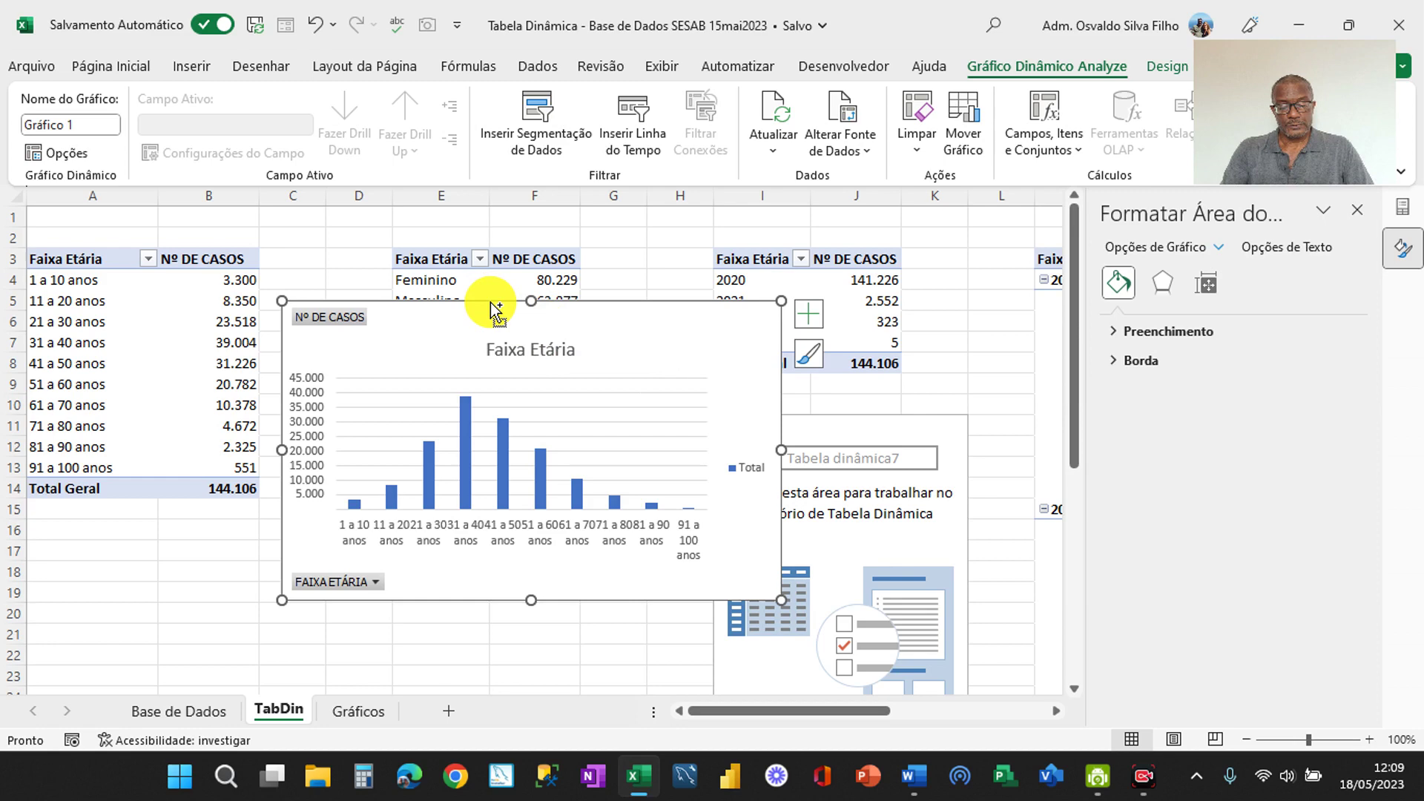
{"action": "key", "text": "Delete"}
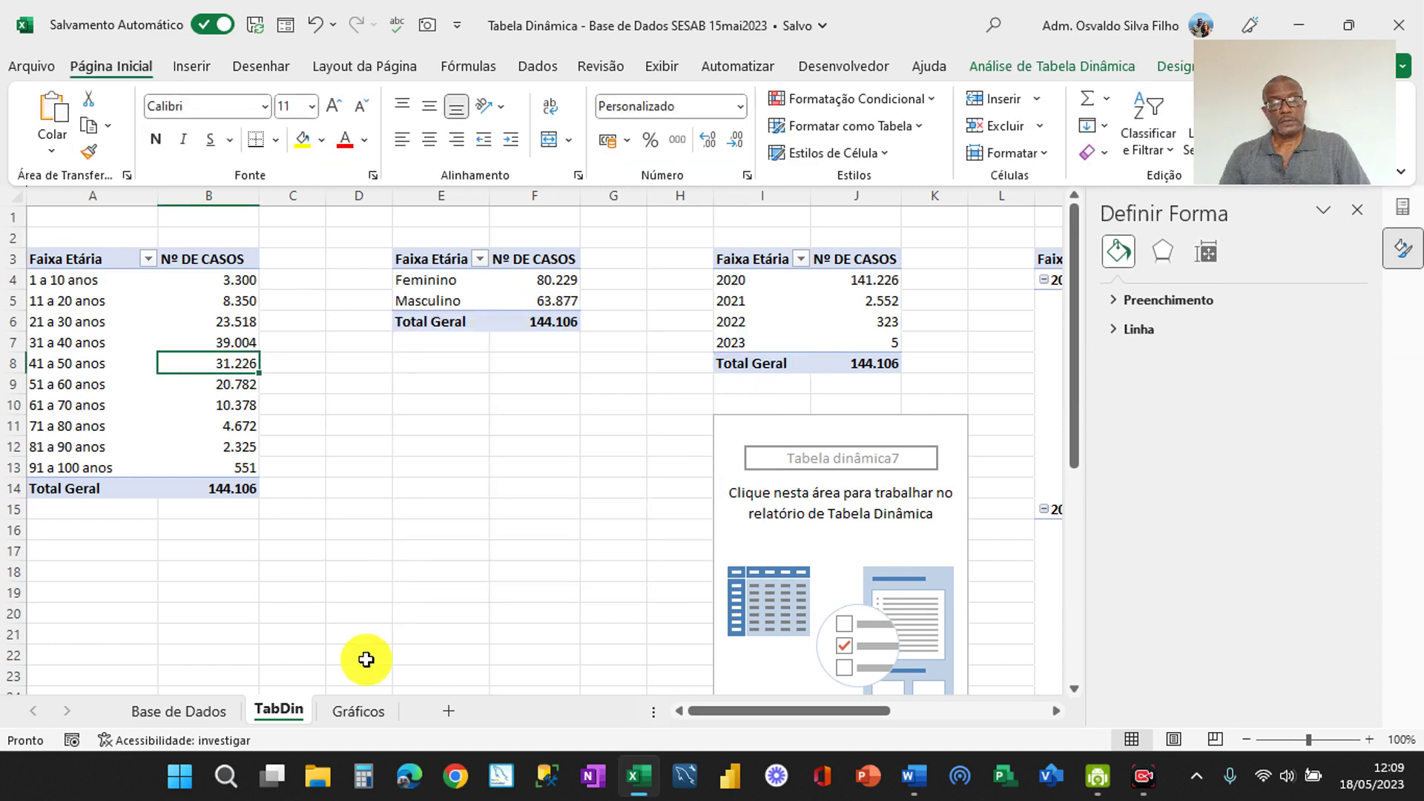
{"action": "left_click", "coordinate": [355, 709]}
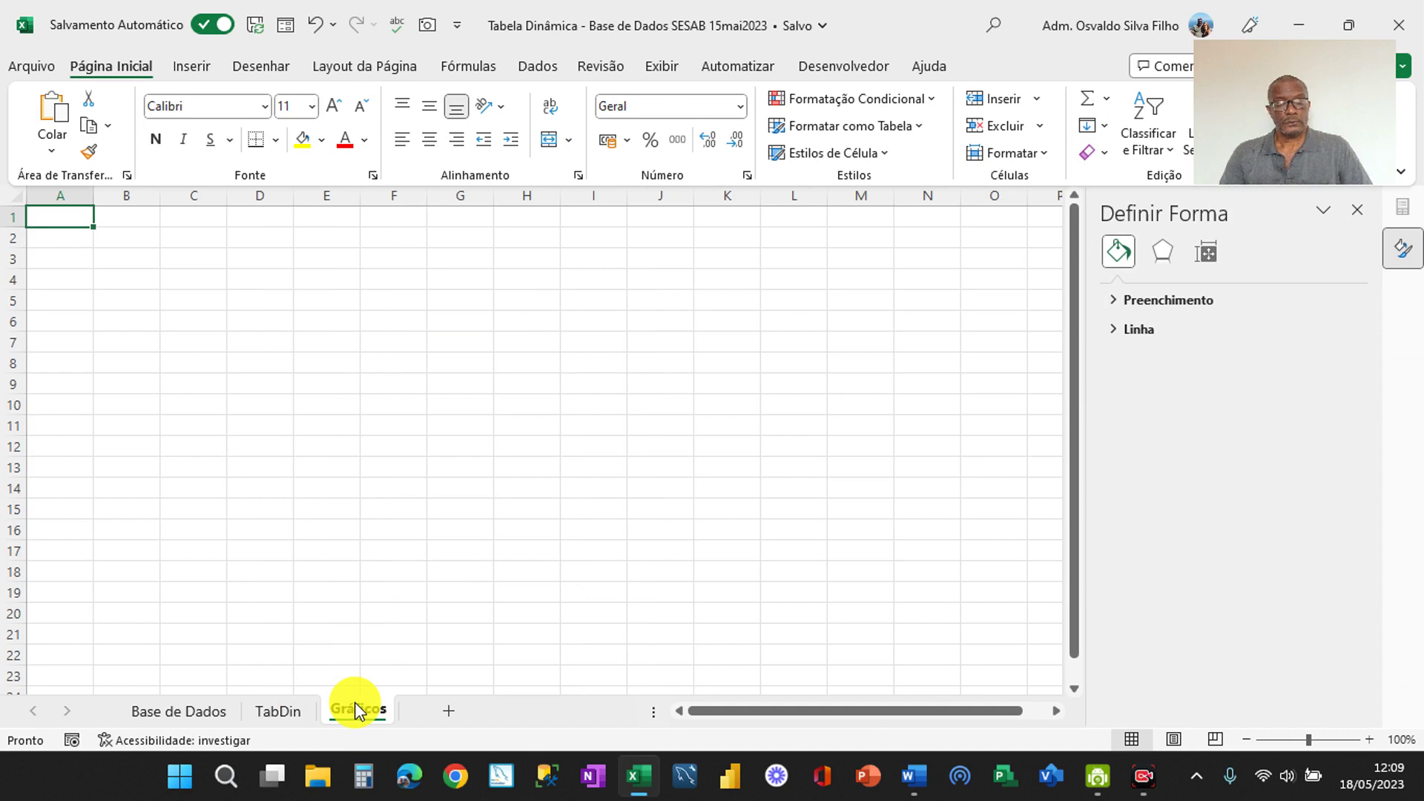
{"action": "key", "text": "ctrl+v"}
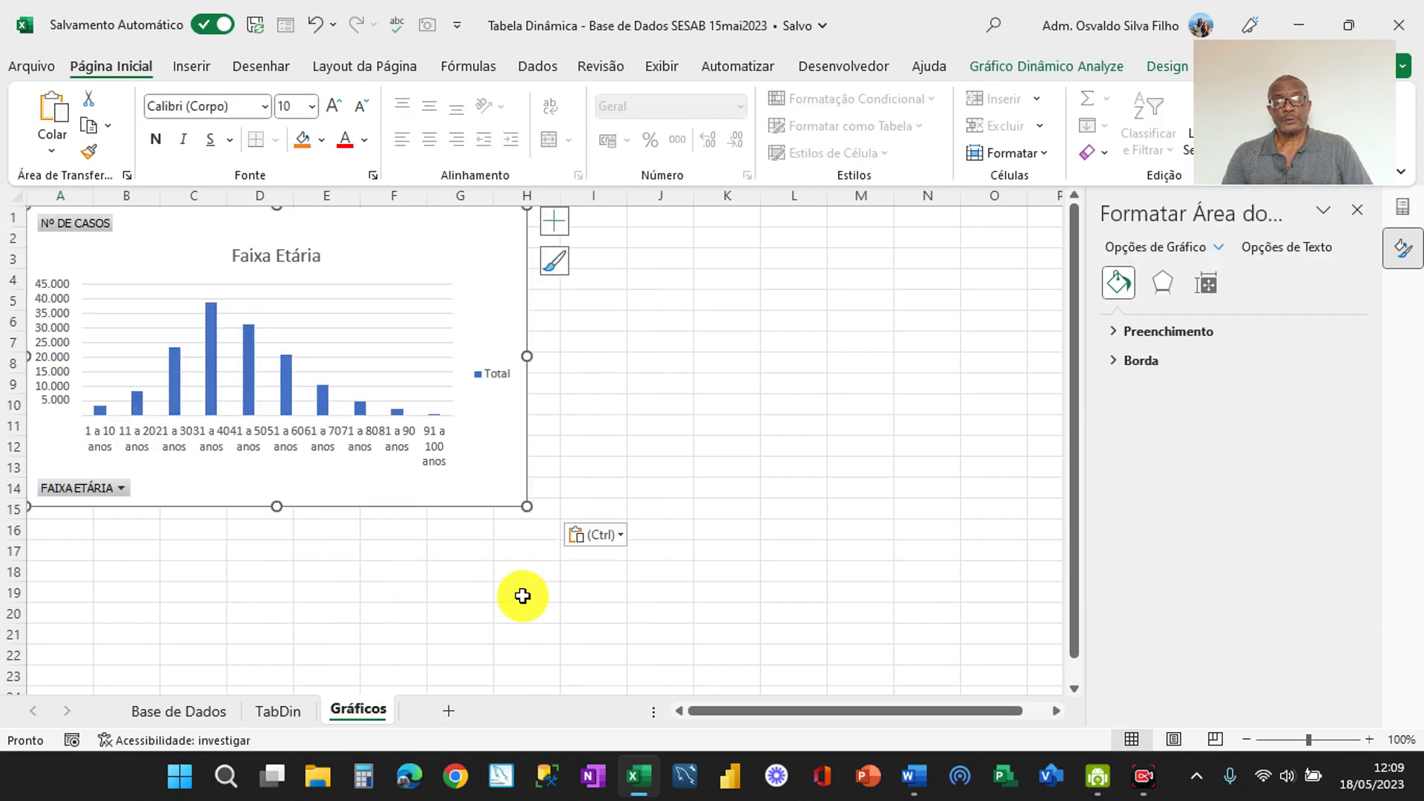
{"action": "left_click_drag", "start_coordinate": [527, 504], "coordinate": [367, 458]}
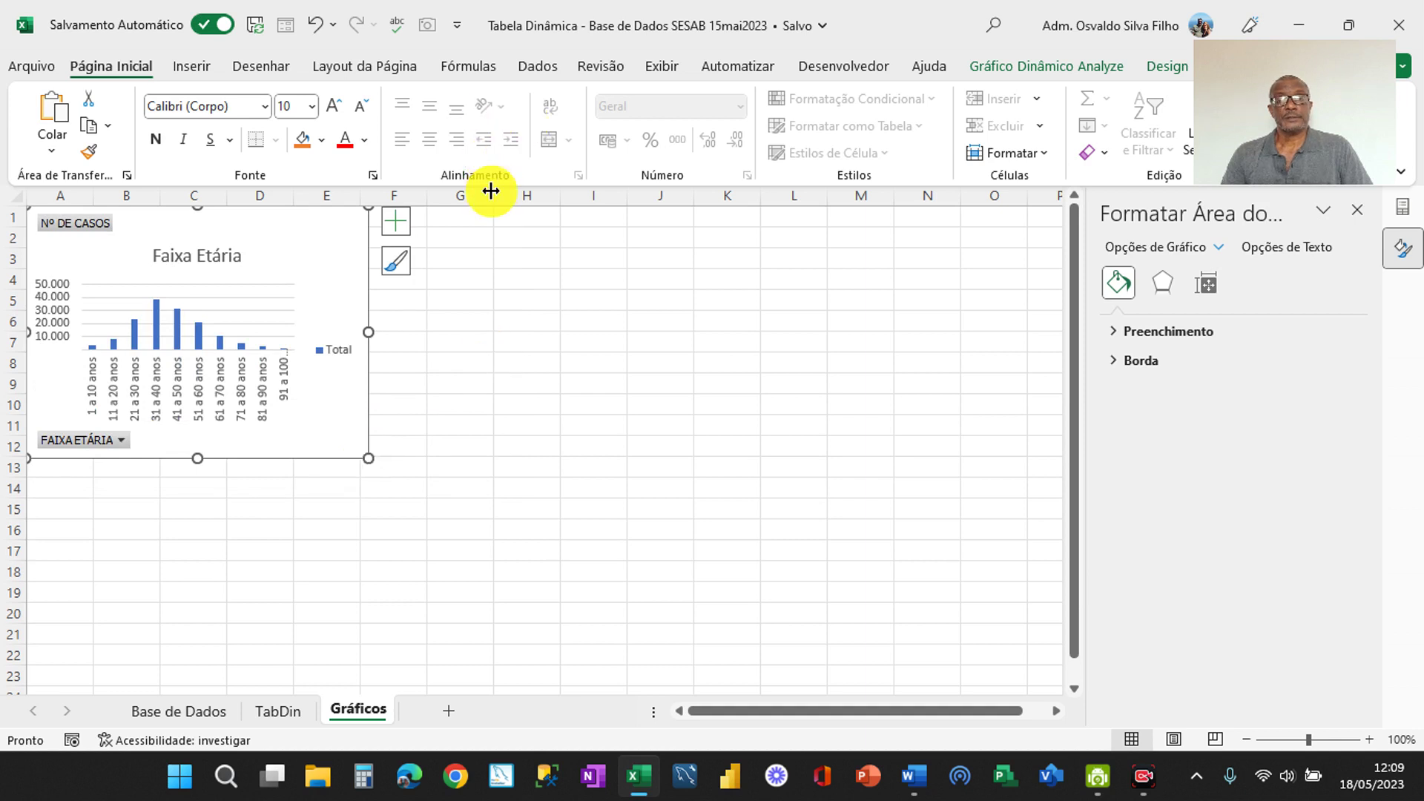
{"action": "left_click", "coordinate": [472, 217]}
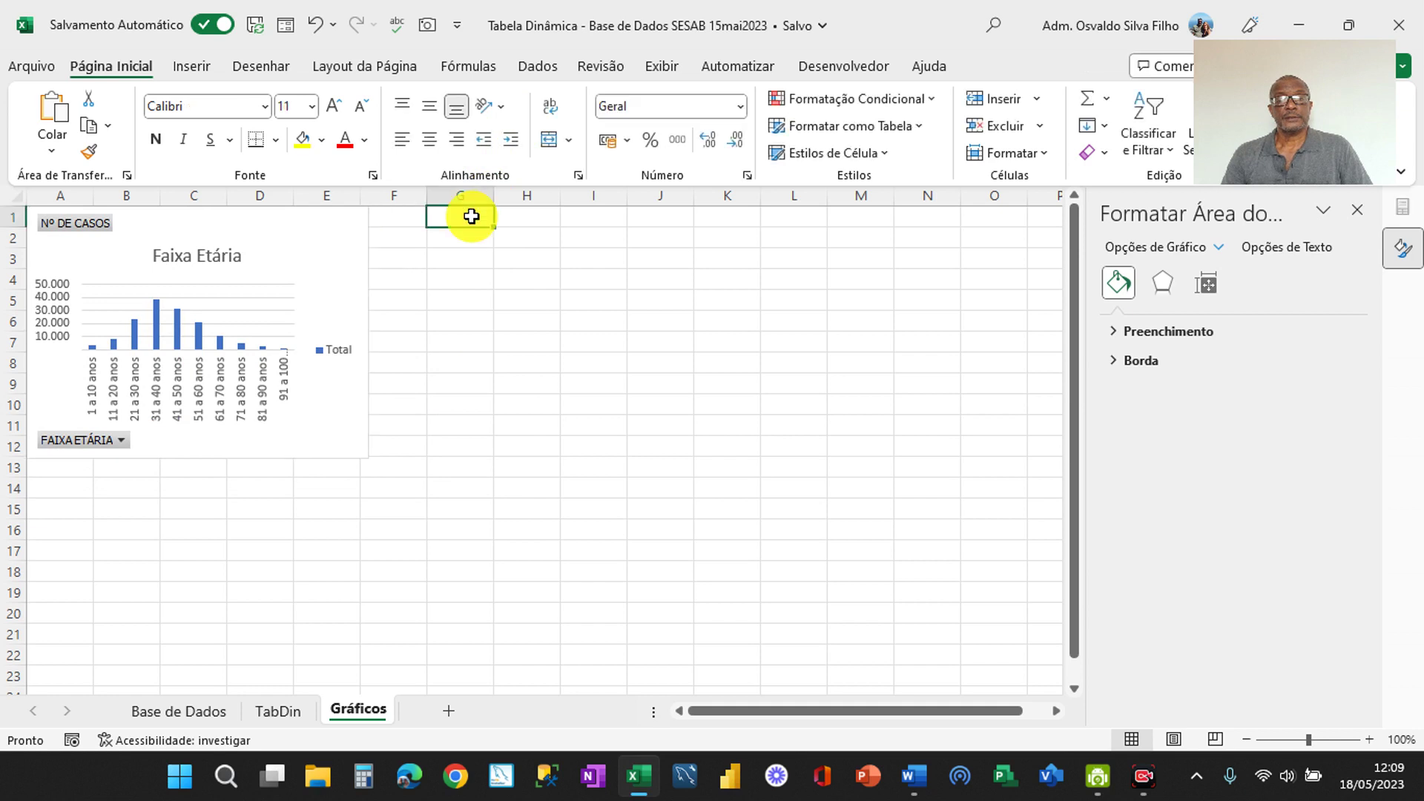
Add QTDE a second time as a value field in the pivot table by sex at E3 on the TabDin sheet
{"action": "left_click", "coordinate": [292, 709]}
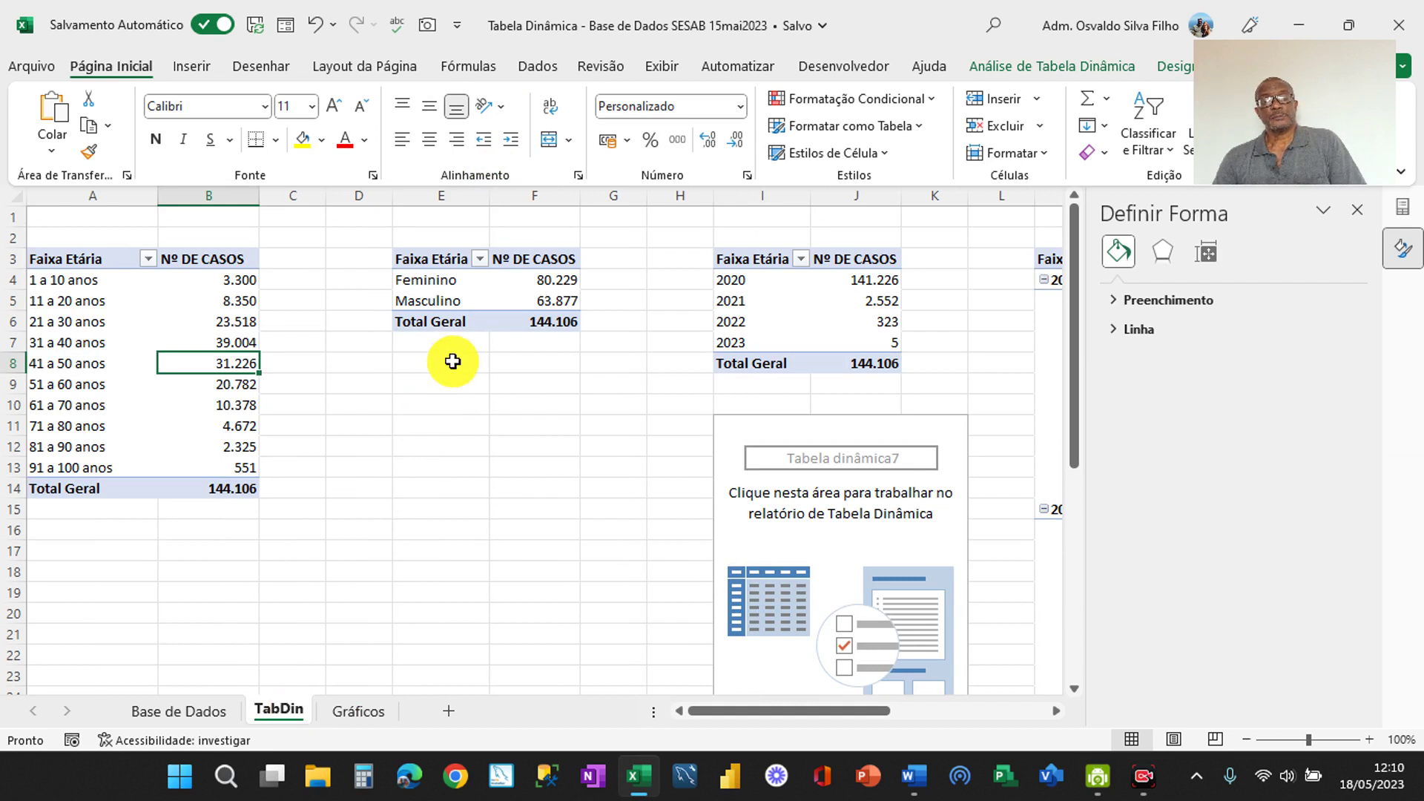
{"action": "left_click", "coordinate": [523, 288]}
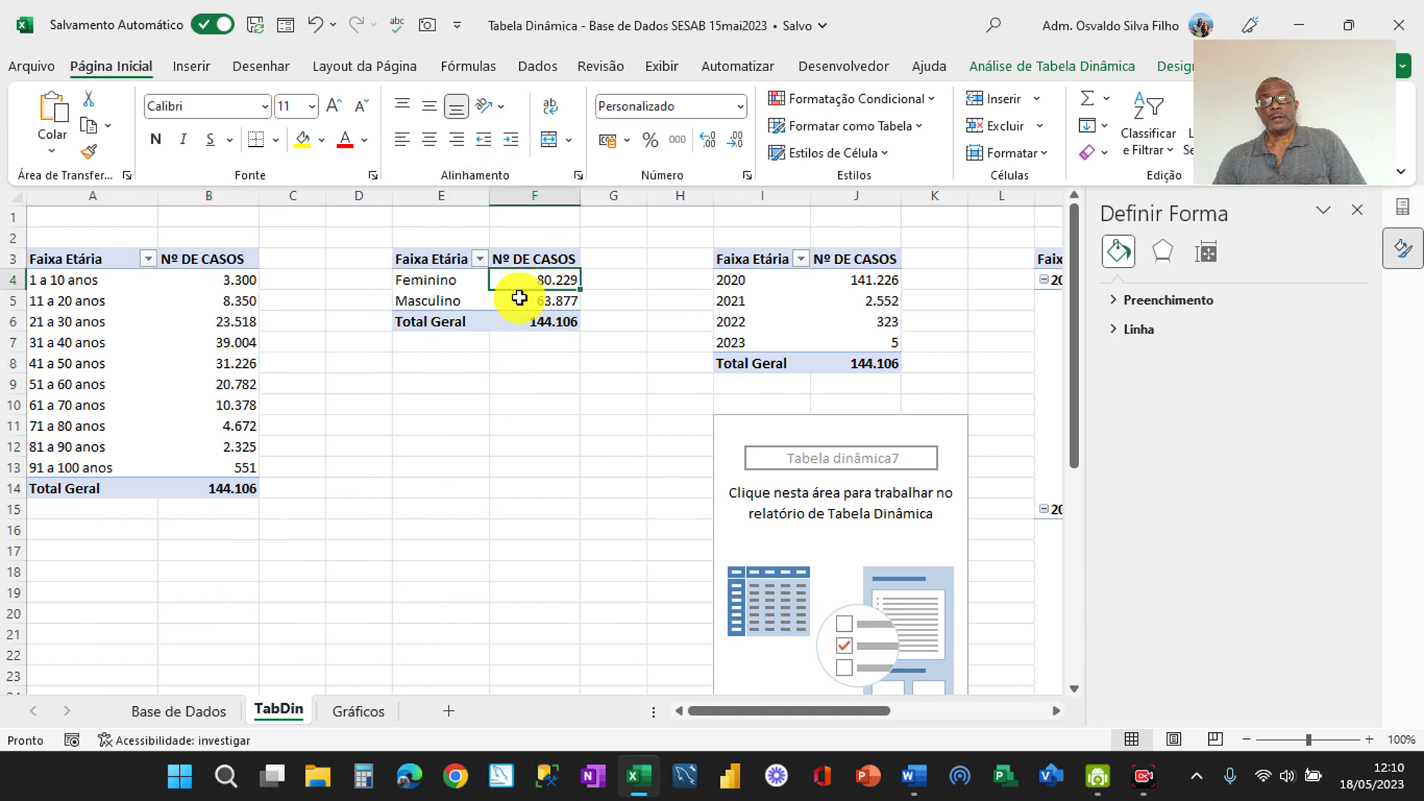
{"action": "mouse_move", "coordinate": [518, 299]}
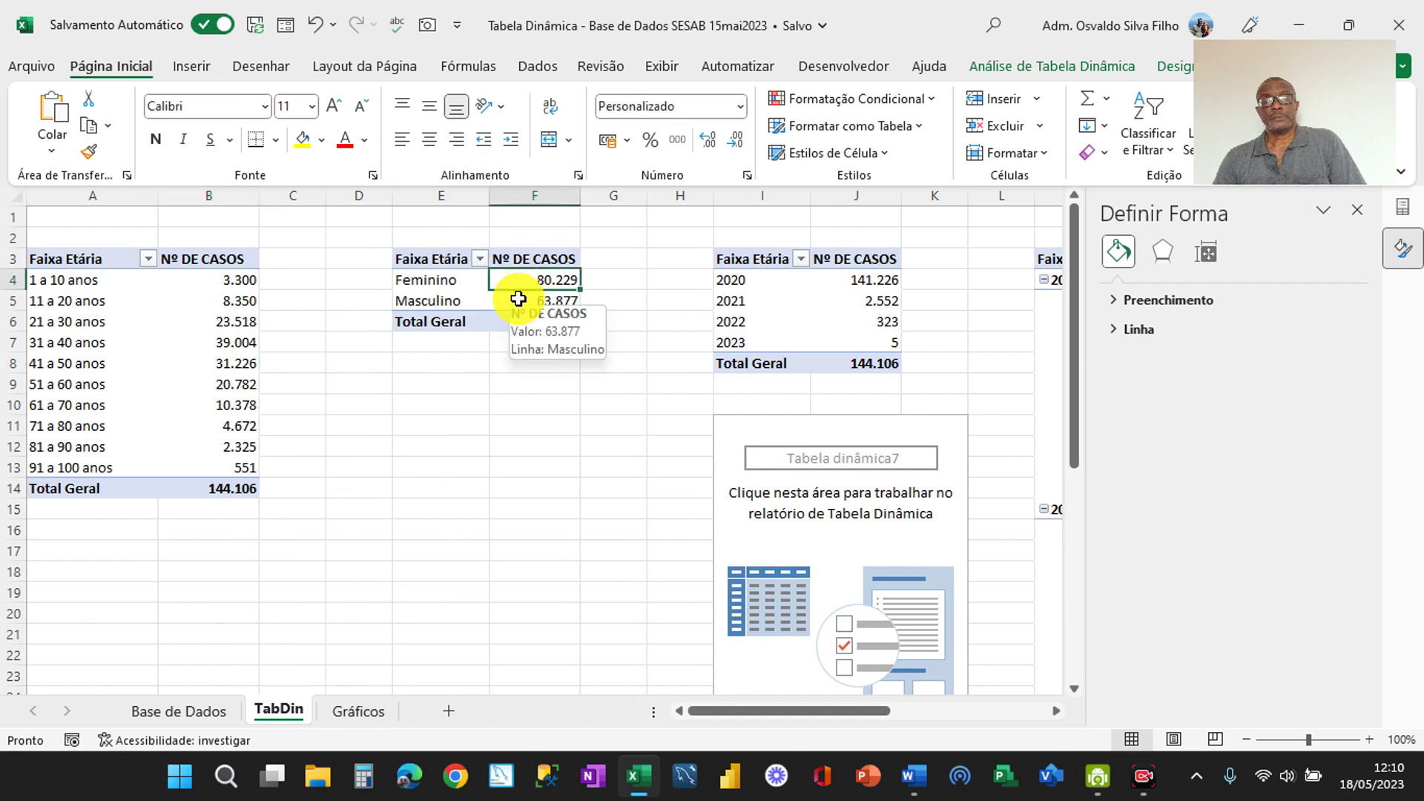
{"action": "right_click", "coordinate": [517, 299]}
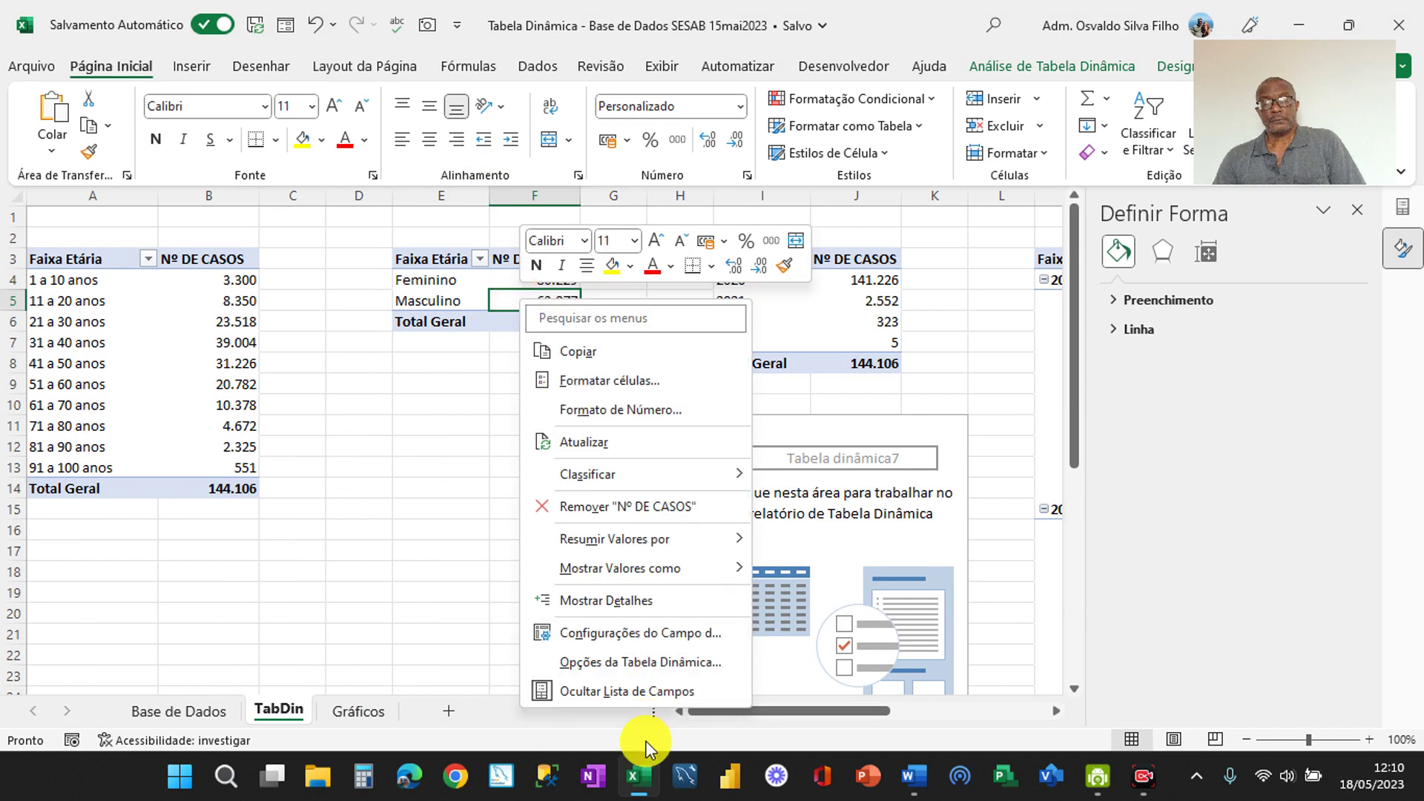
{"action": "left_click", "coordinate": [653, 691]}
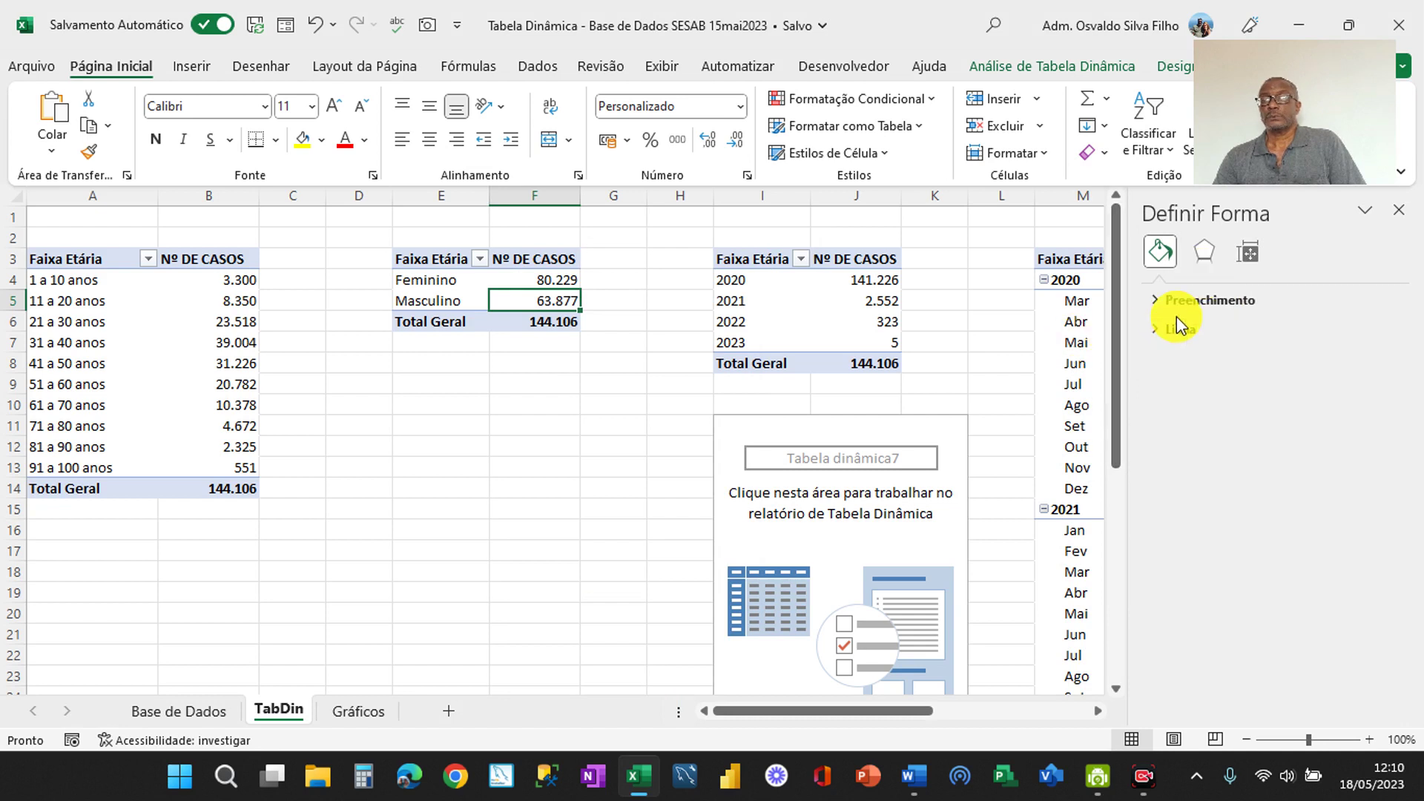
{"action": "left_click", "coordinate": [457, 301]}
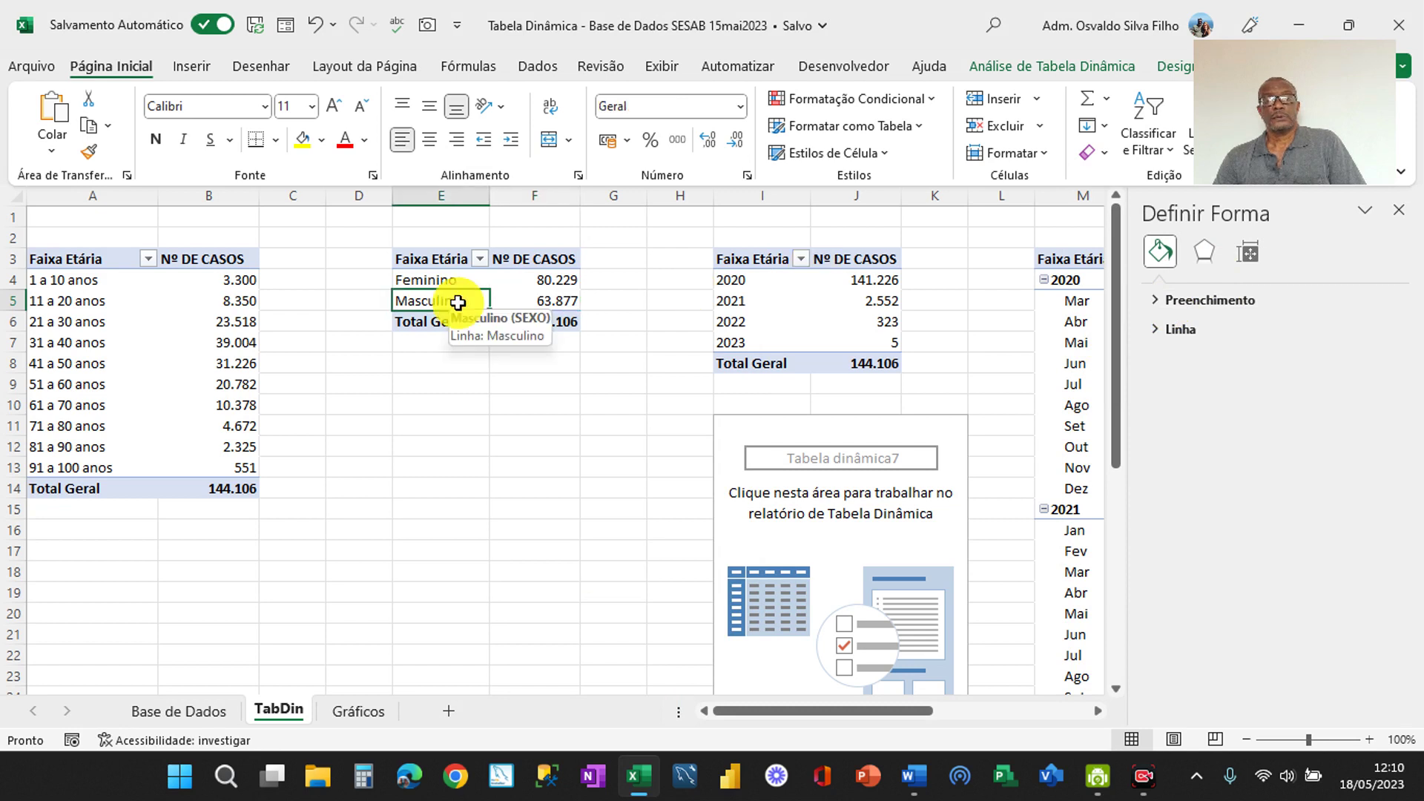
{"action": "right_click", "coordinate": [457, 302]}
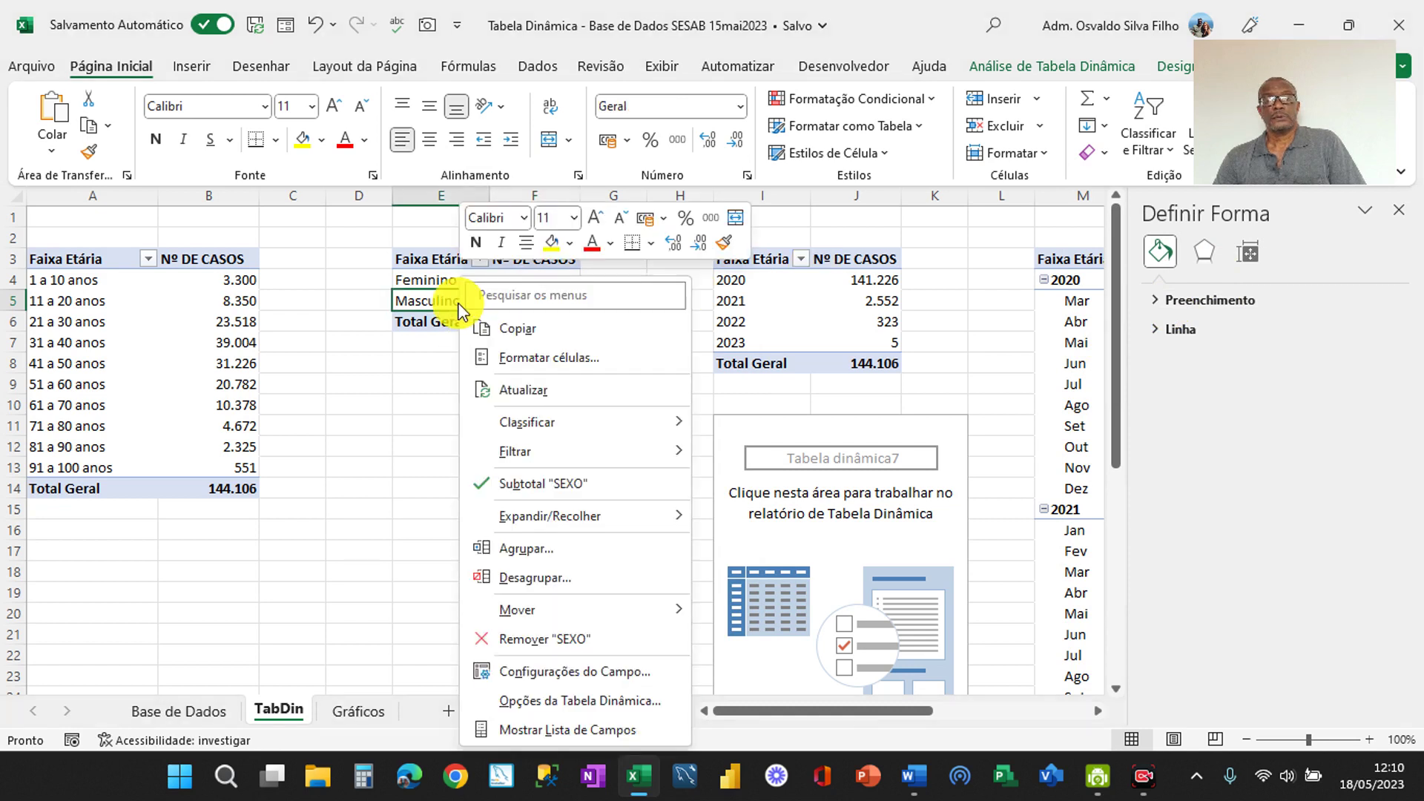
{"action": "left_click", "coordinate": [526, 730]}
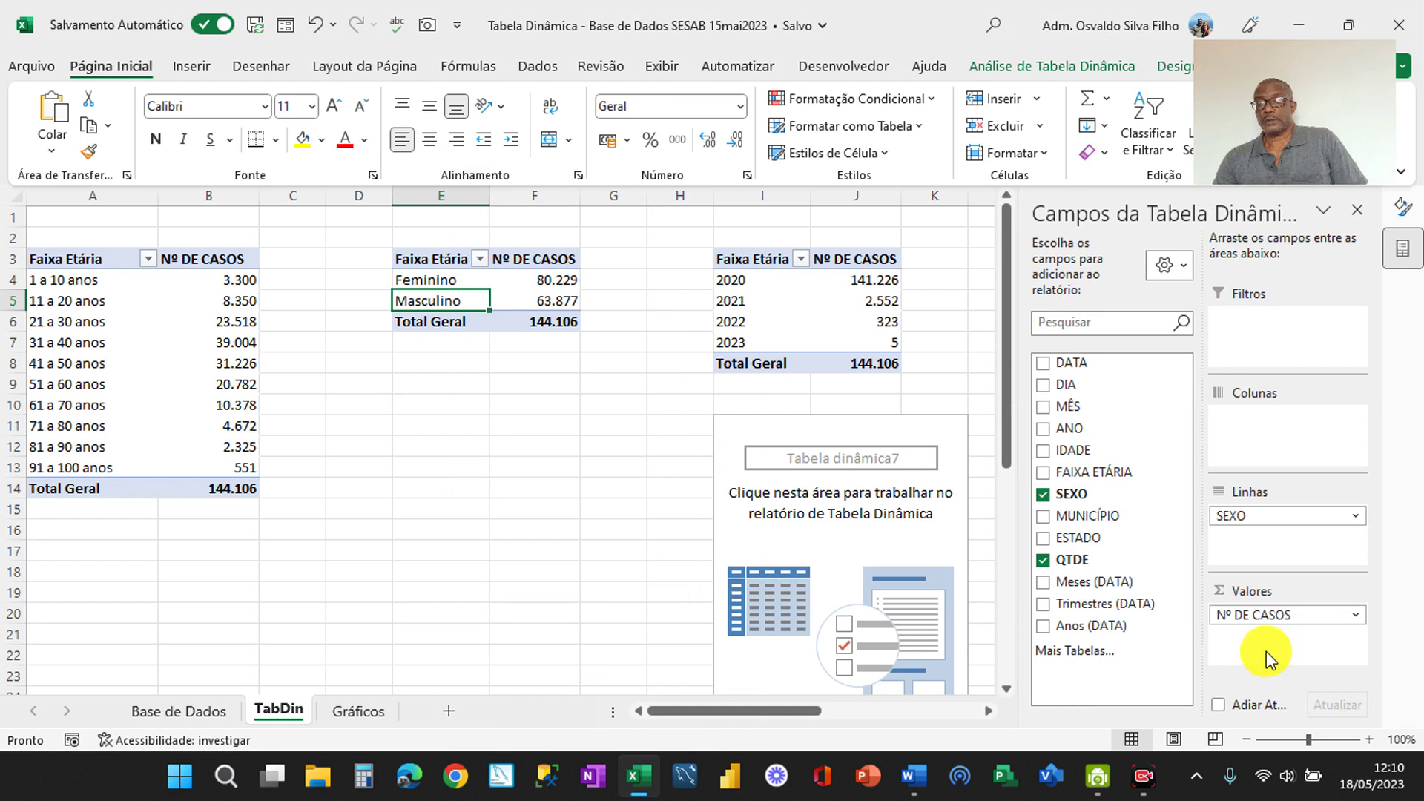
{"action": "left_click", "coordinate": [1249, 634]}
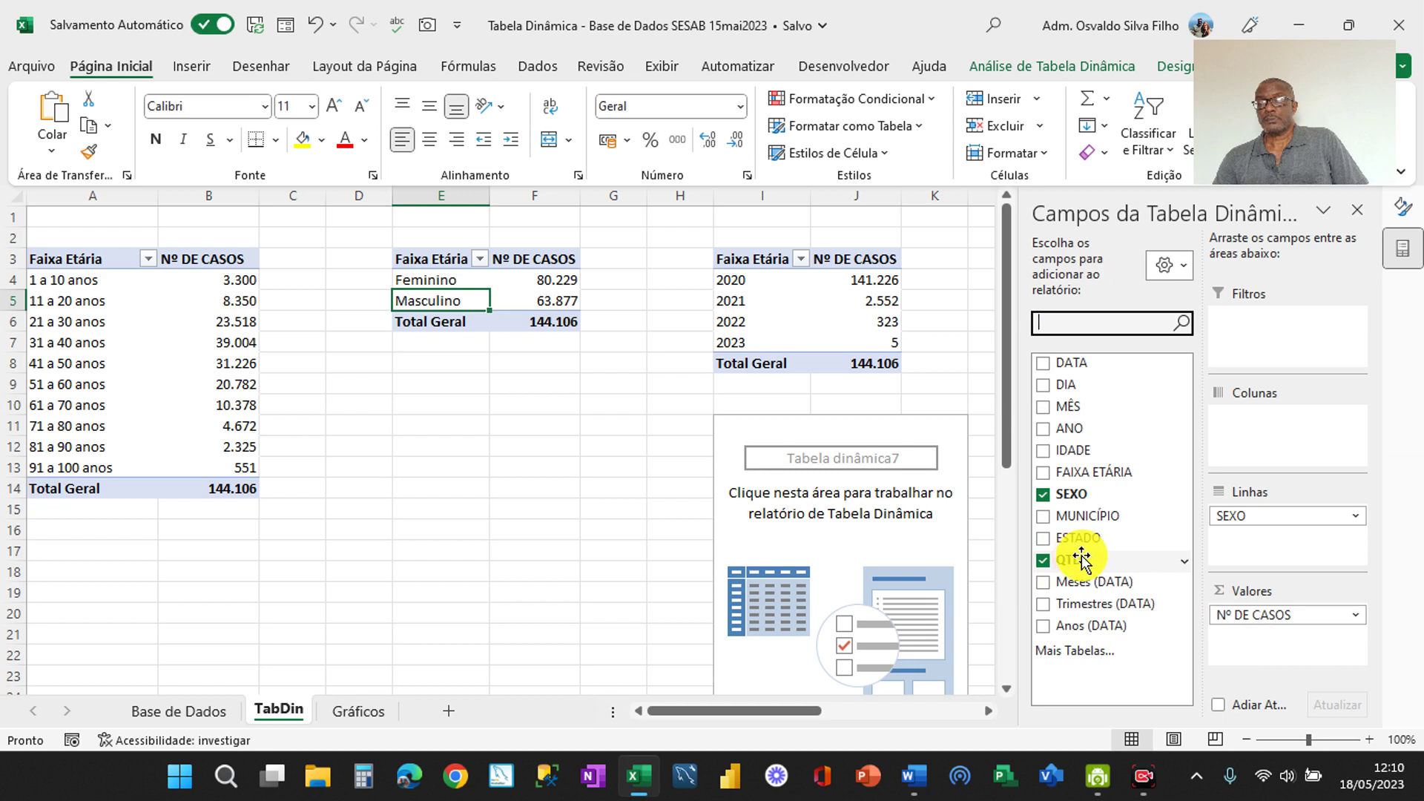
{"action": "left_click_drag", "start_coordinate": [1082, 558], "coordinate": [1274, 665]}
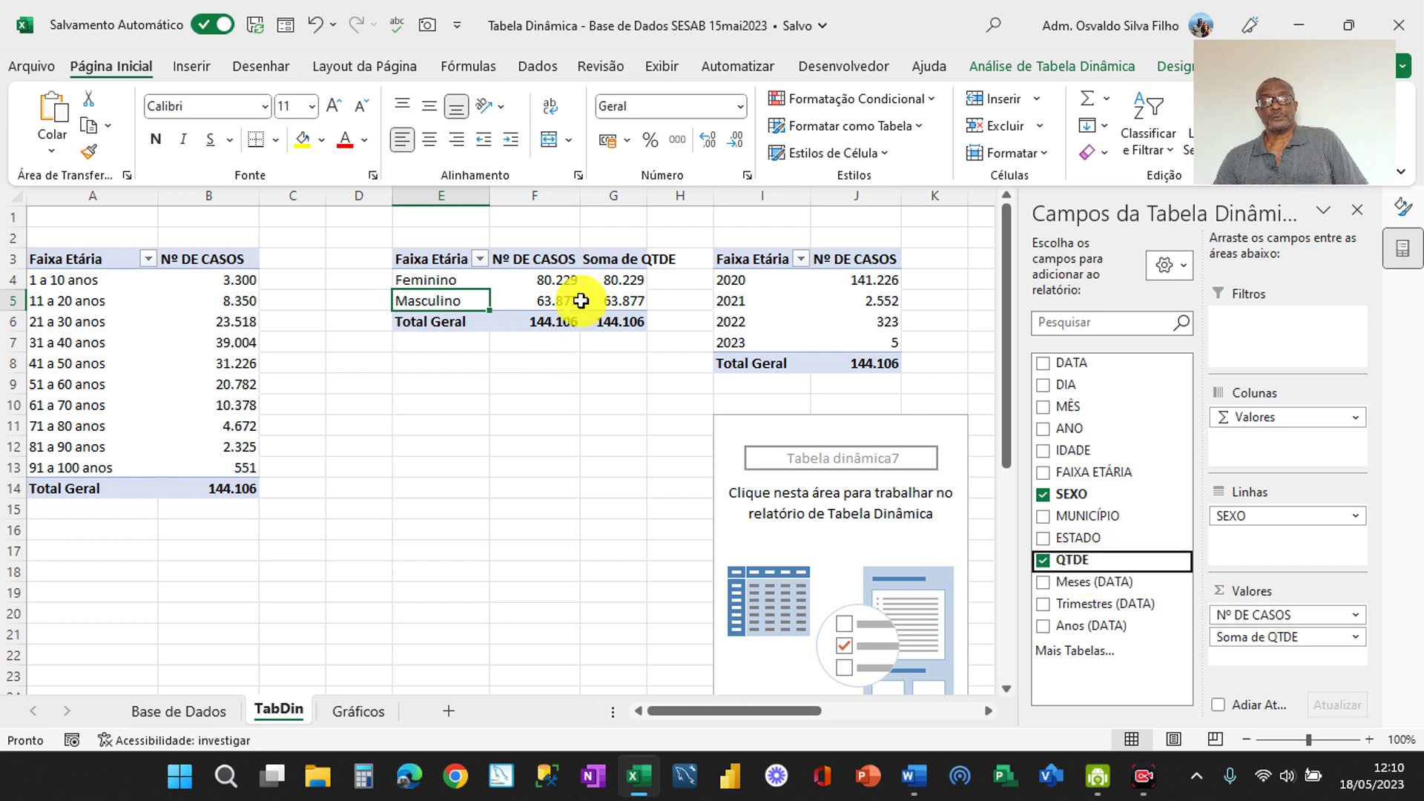
Show the Soma de QTDE values in the pivot table by sex as % do Total Geral
{"action": "mouse_move", "coordinate": [589, 302]}
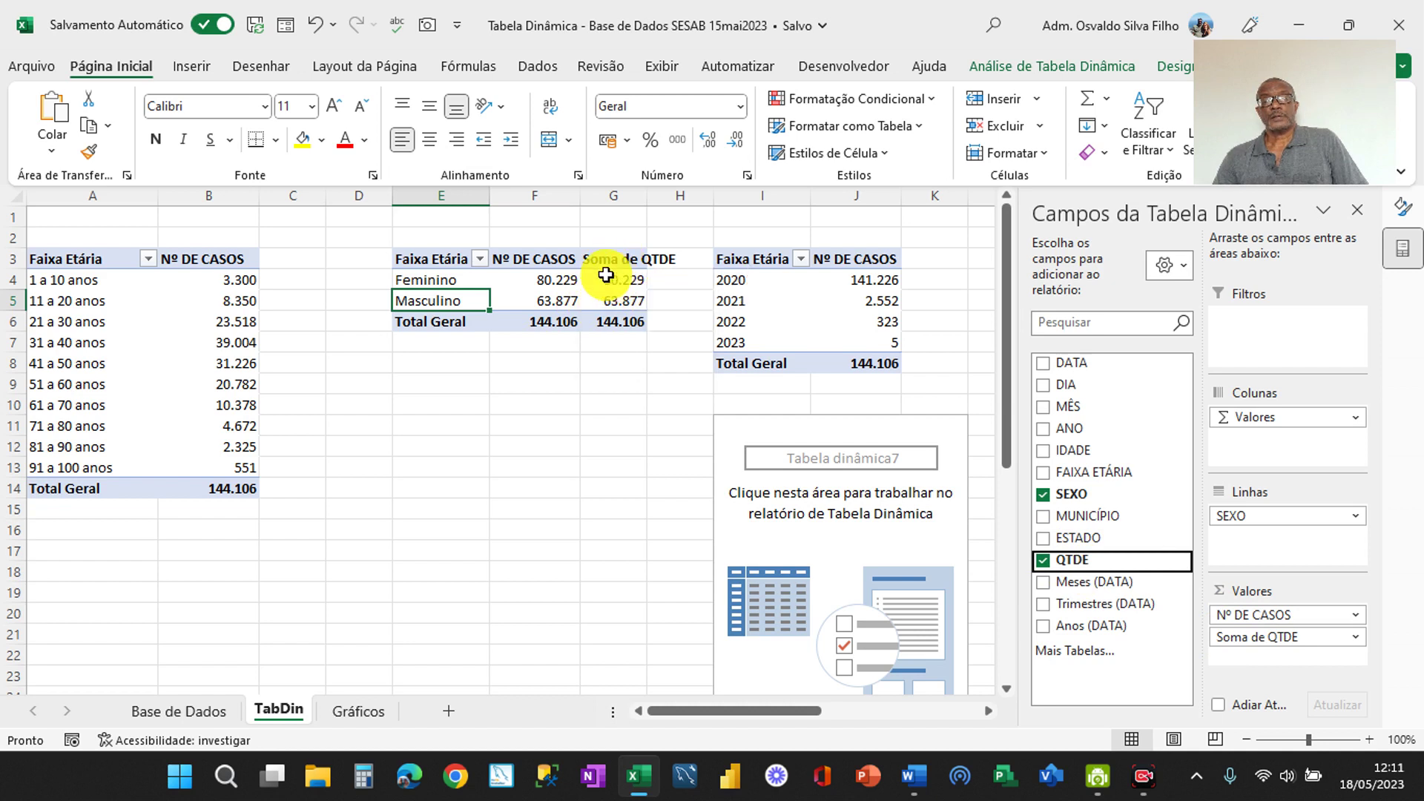
{"action": "mouse_move", "coordinate": [608, 276]}
{"action": "left_click_drag", "start_coordinate": [608, 276], "coordinate": [608, 304]}
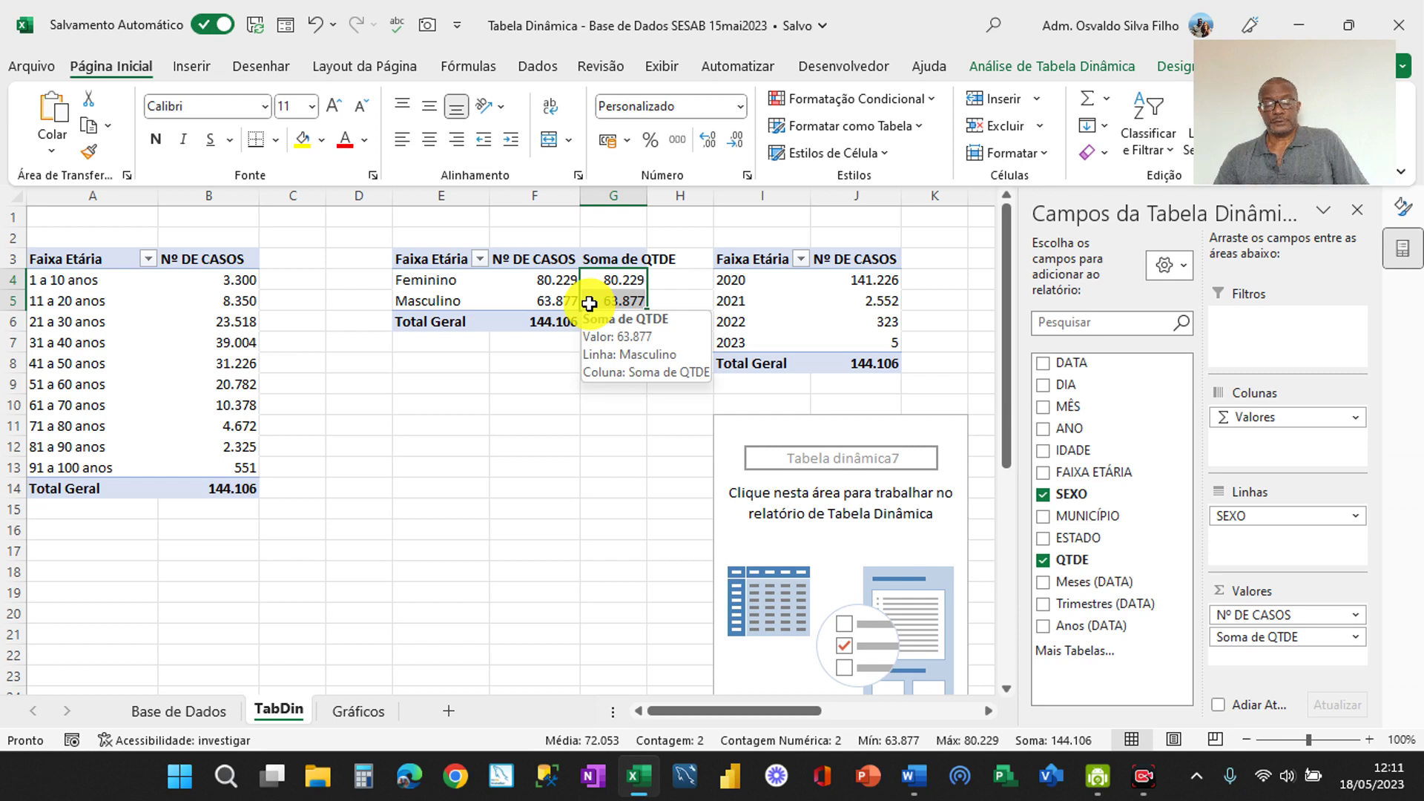
{"action": "right_click", "coordinate": [590, 303]}
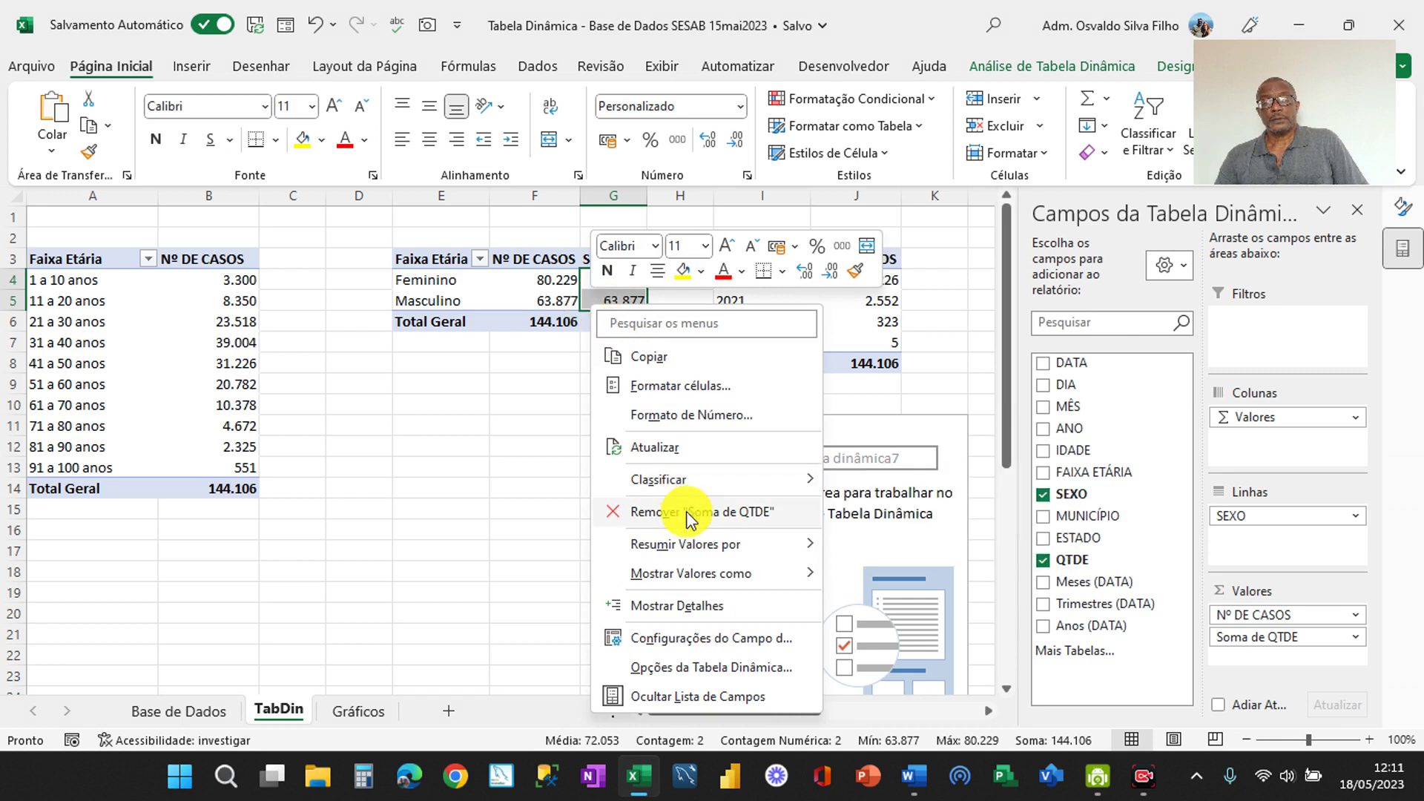
{"action": "mouse_move", "coordinate": [686, 489]}
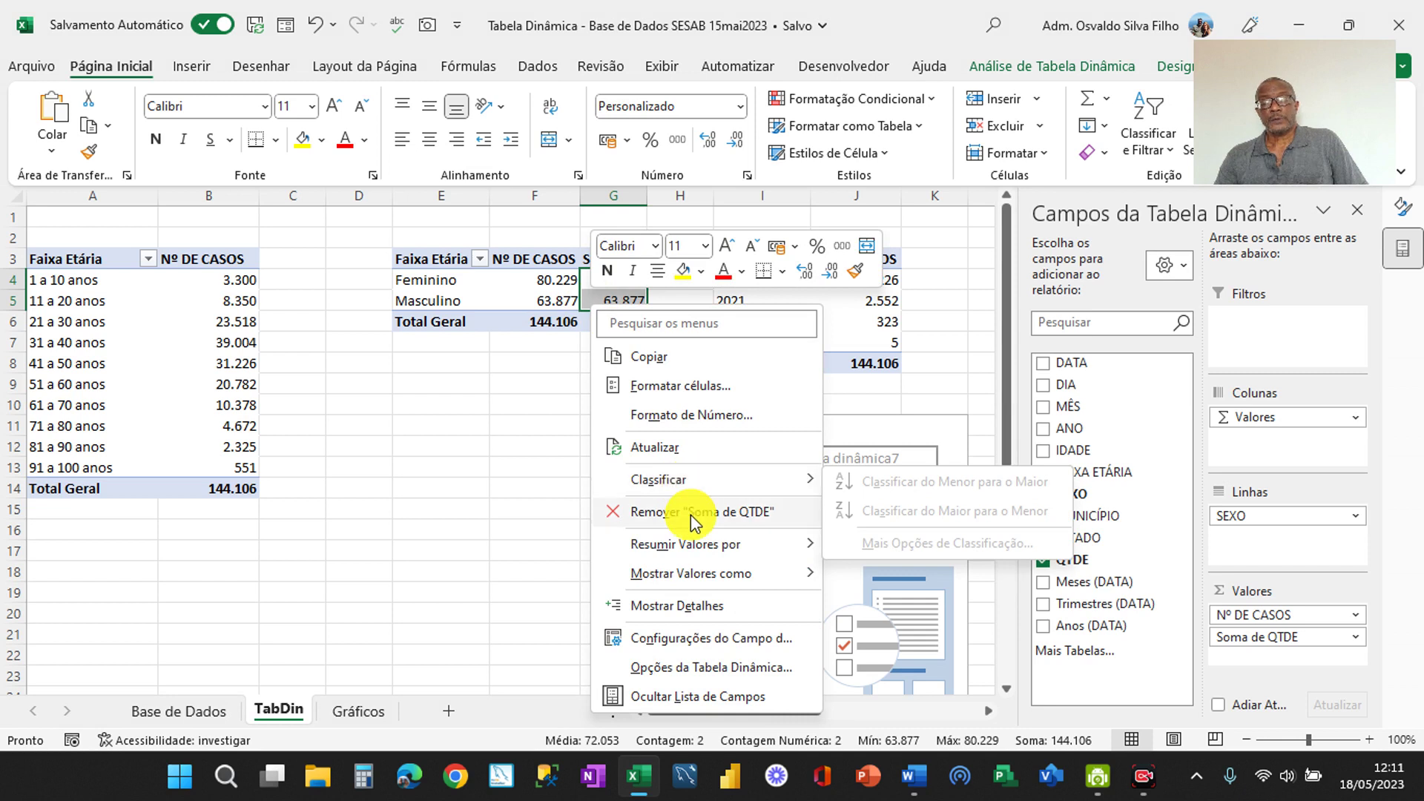
{"action": "mouse_move", "coordinate": [692, 568]}
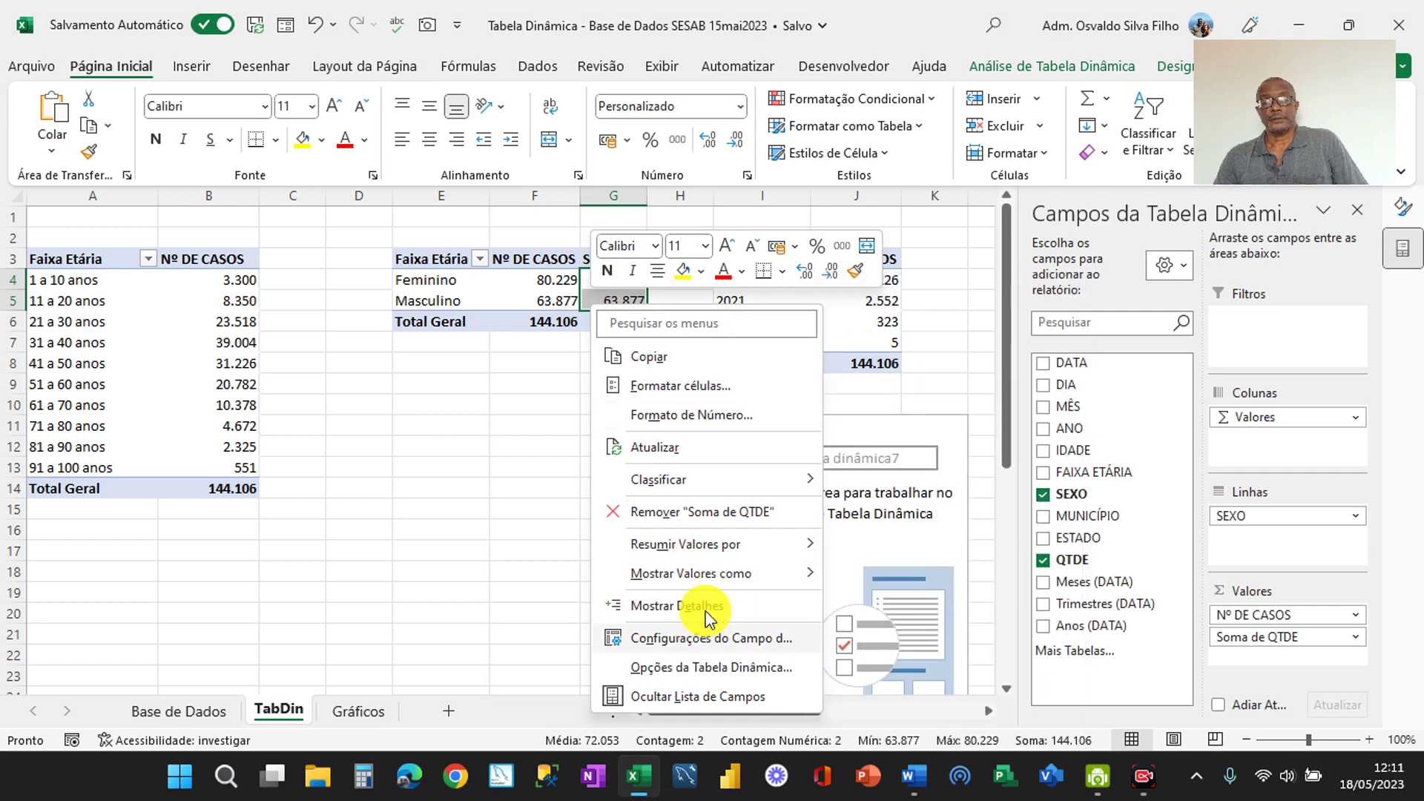
{"action": "mouse_move", "coordinate": [736, 574]}
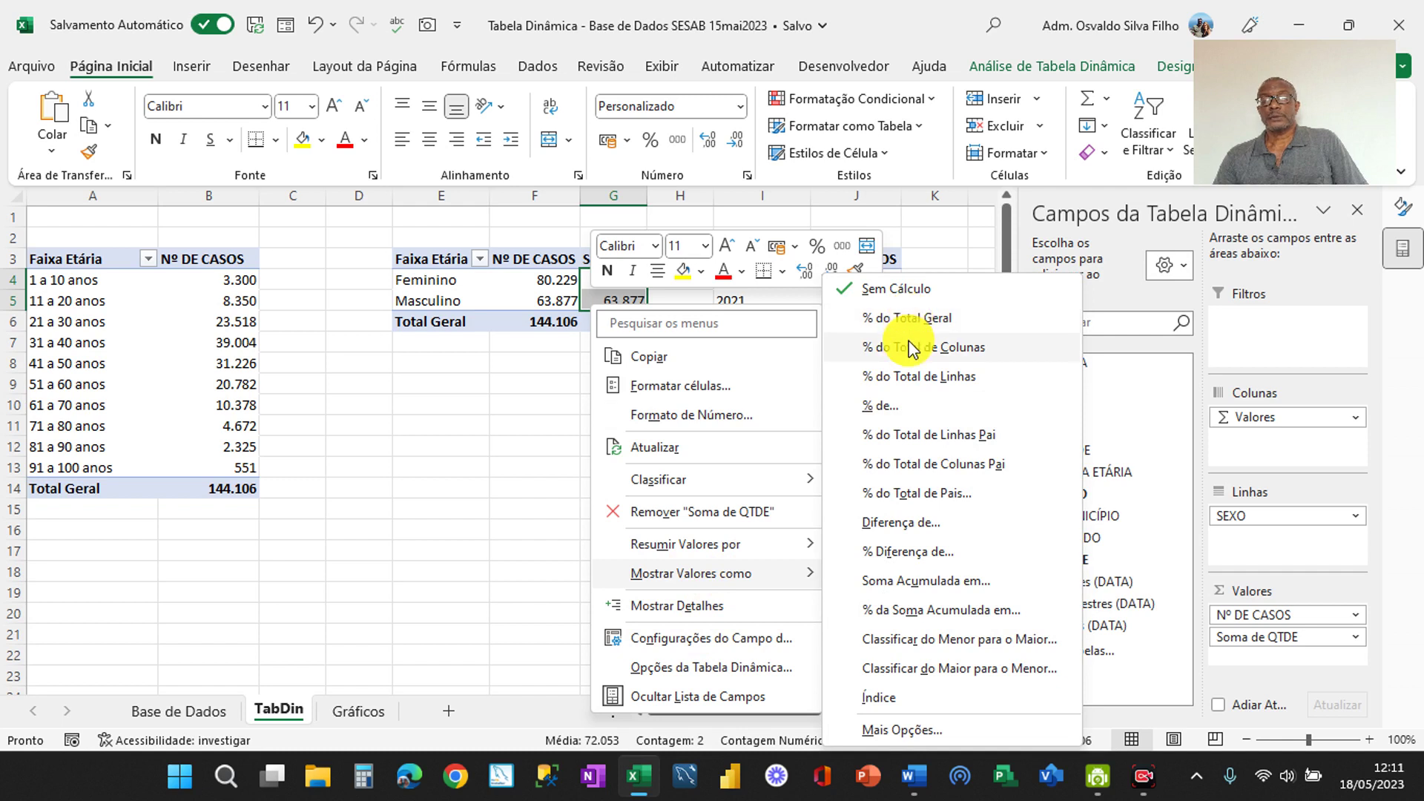
{"action": "left_click", "coordinate": [909, 327]}
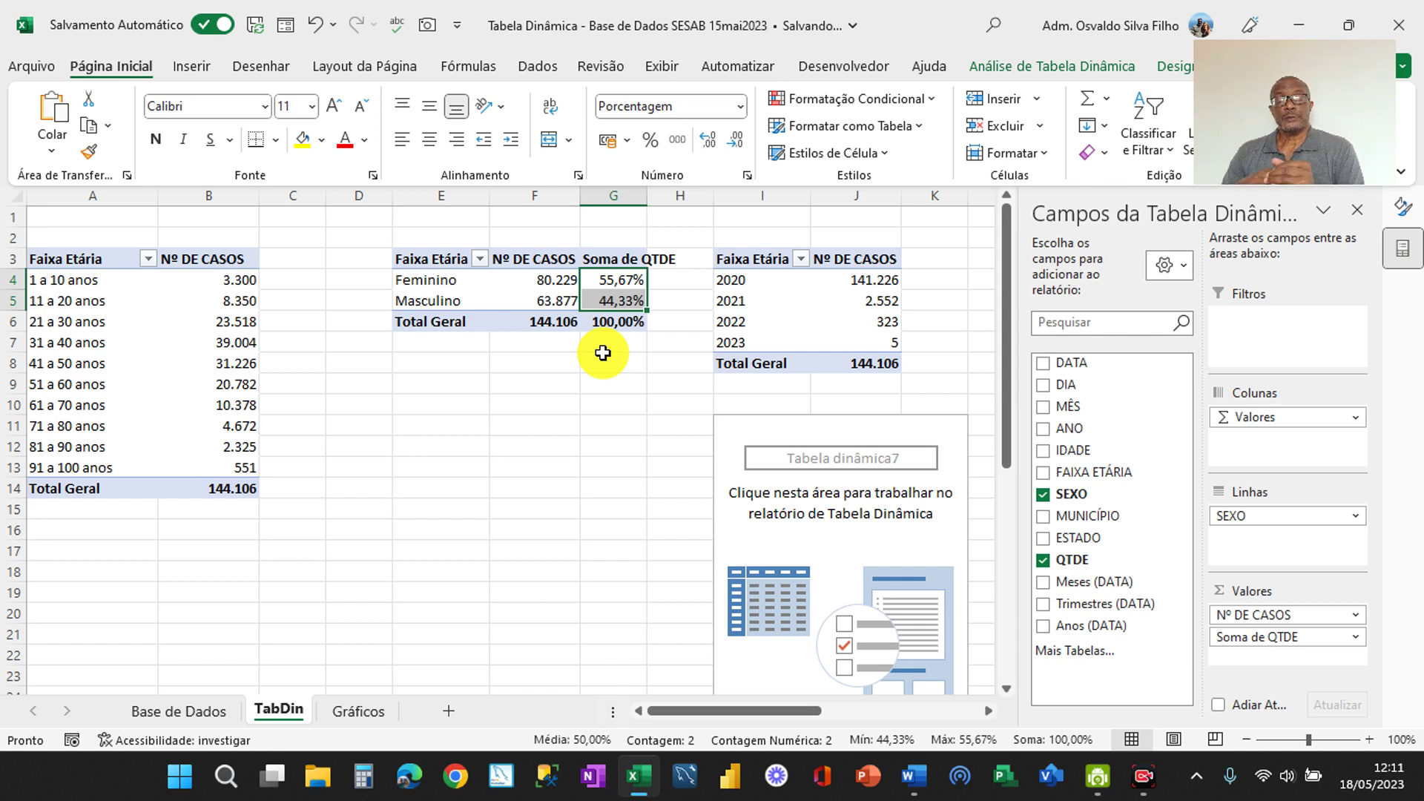
Insert a 2D pie pivot chart from the pivot table by sex and change its title to %
{"action": "left_click", "coordinate": [194, 65]}
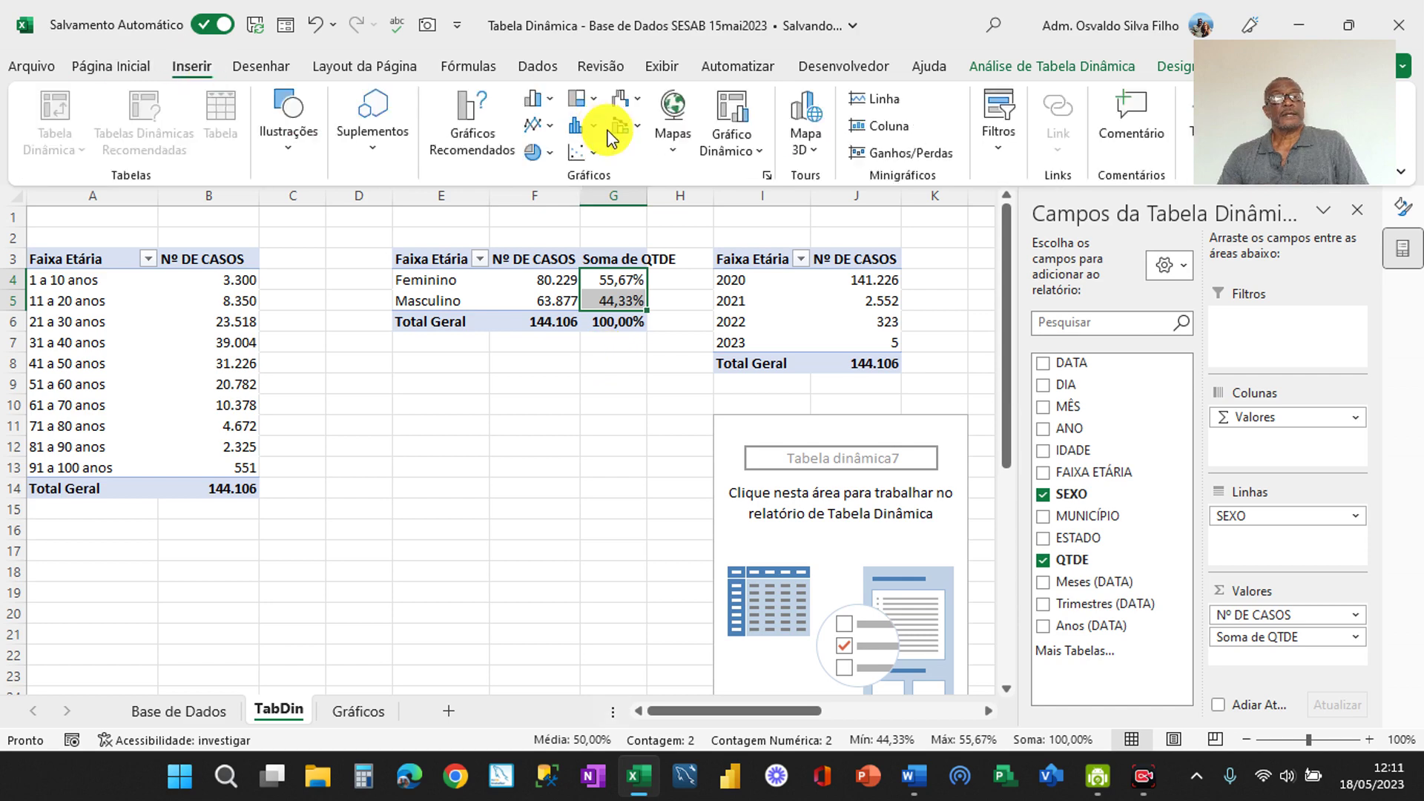
{"action": "left_click", "coordinate": [548, 157]}
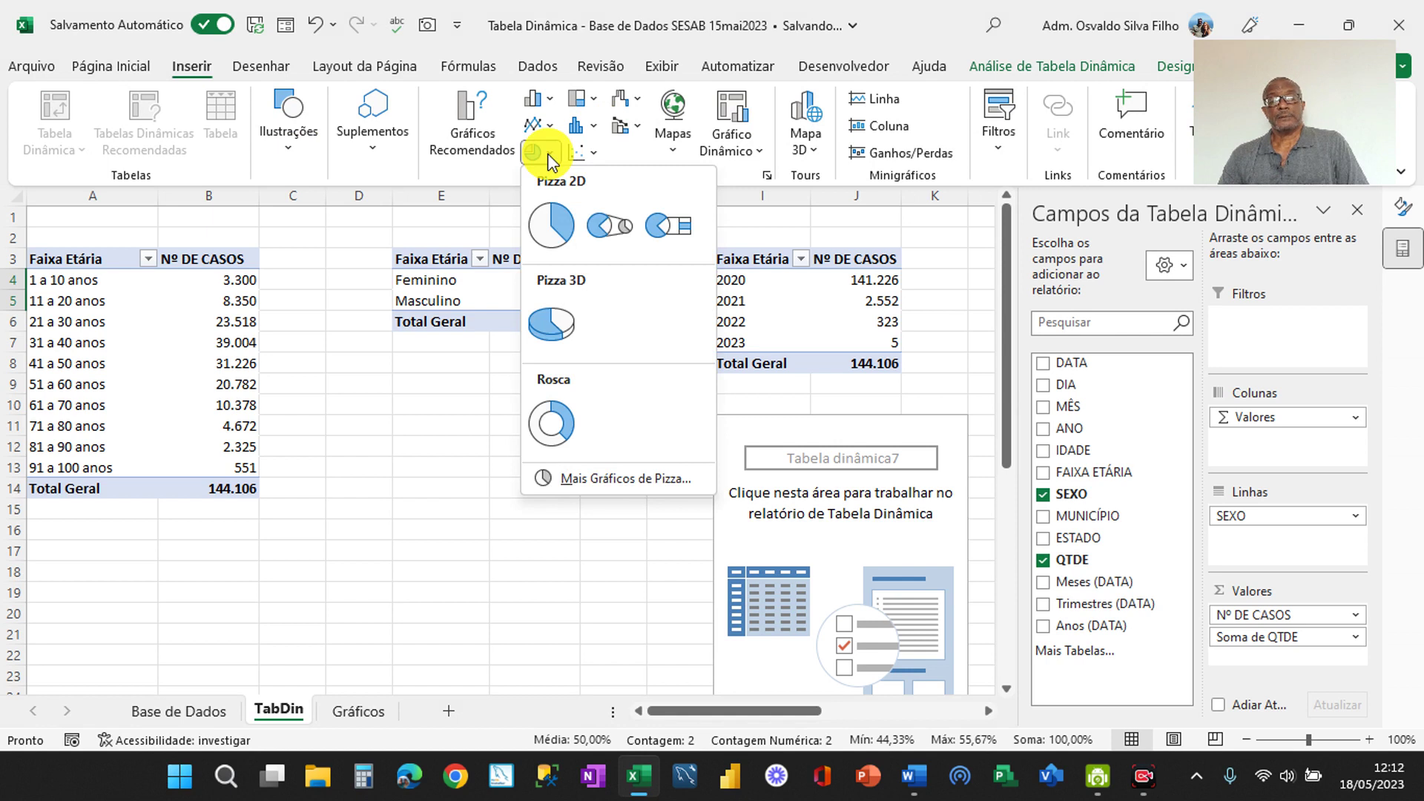
{"action": "left_click", "coordinate": [543, 236]}
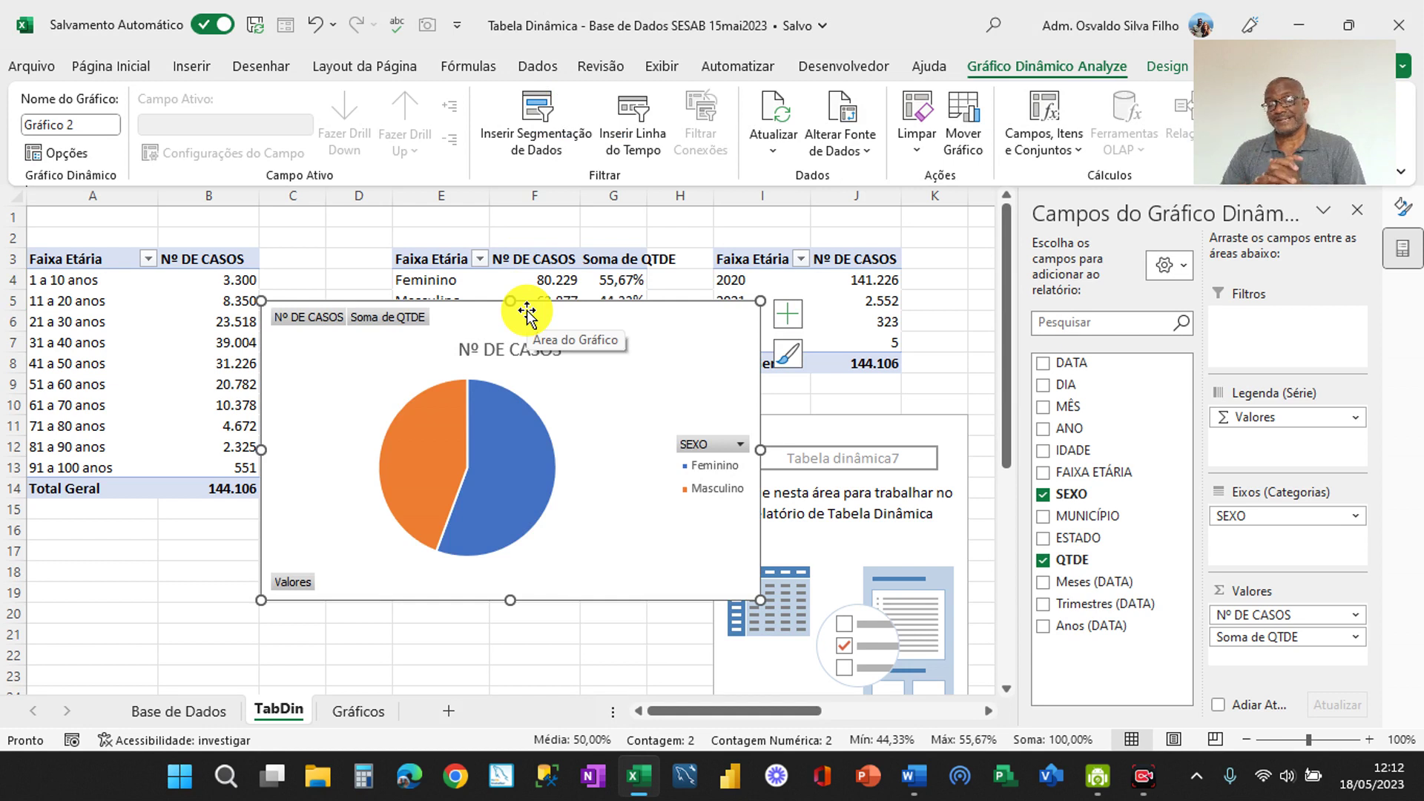
{"action": "double_click", "coordinate": [493, 350]}
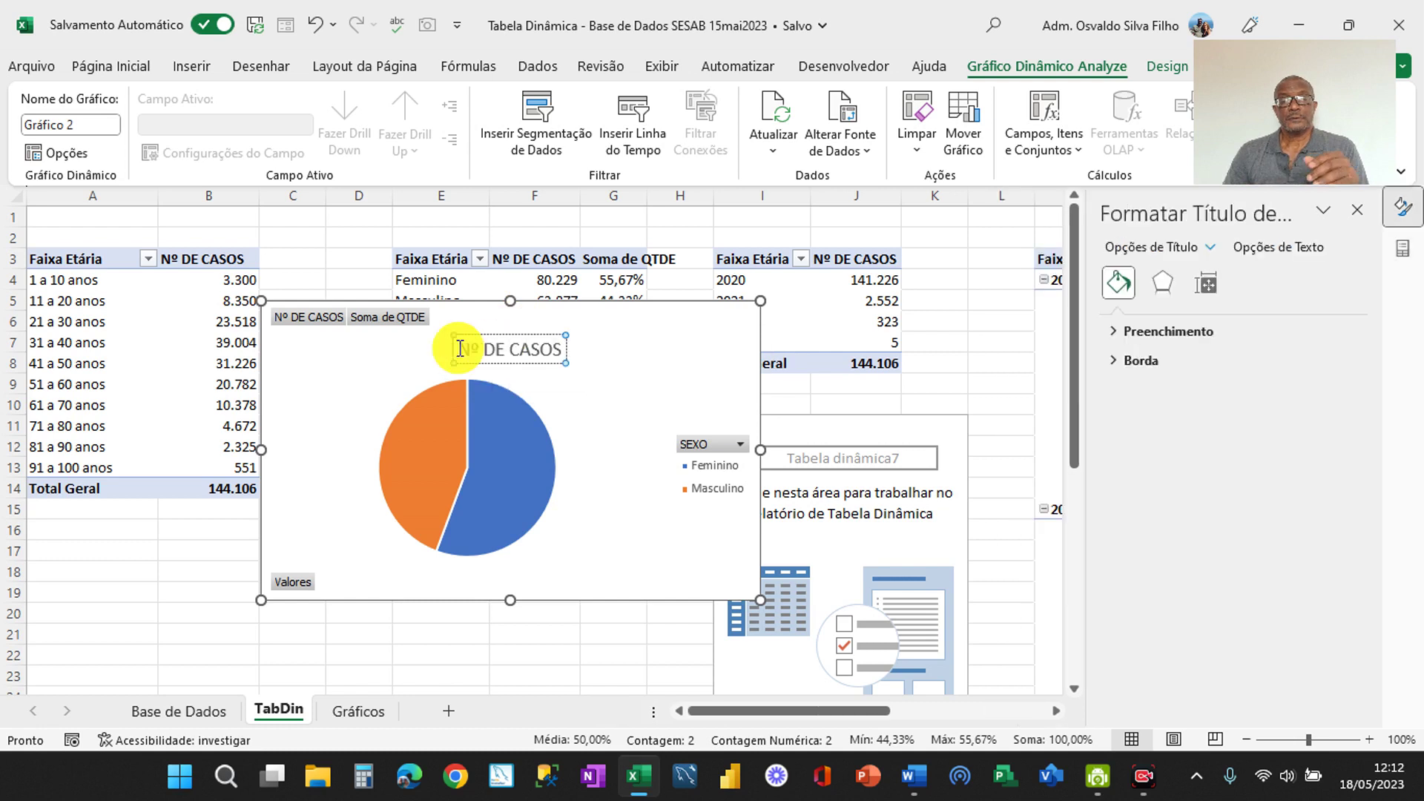
{"action": "left_click_drag", "start_coordinate": [460, 349], "coordinate": [537, 350]}
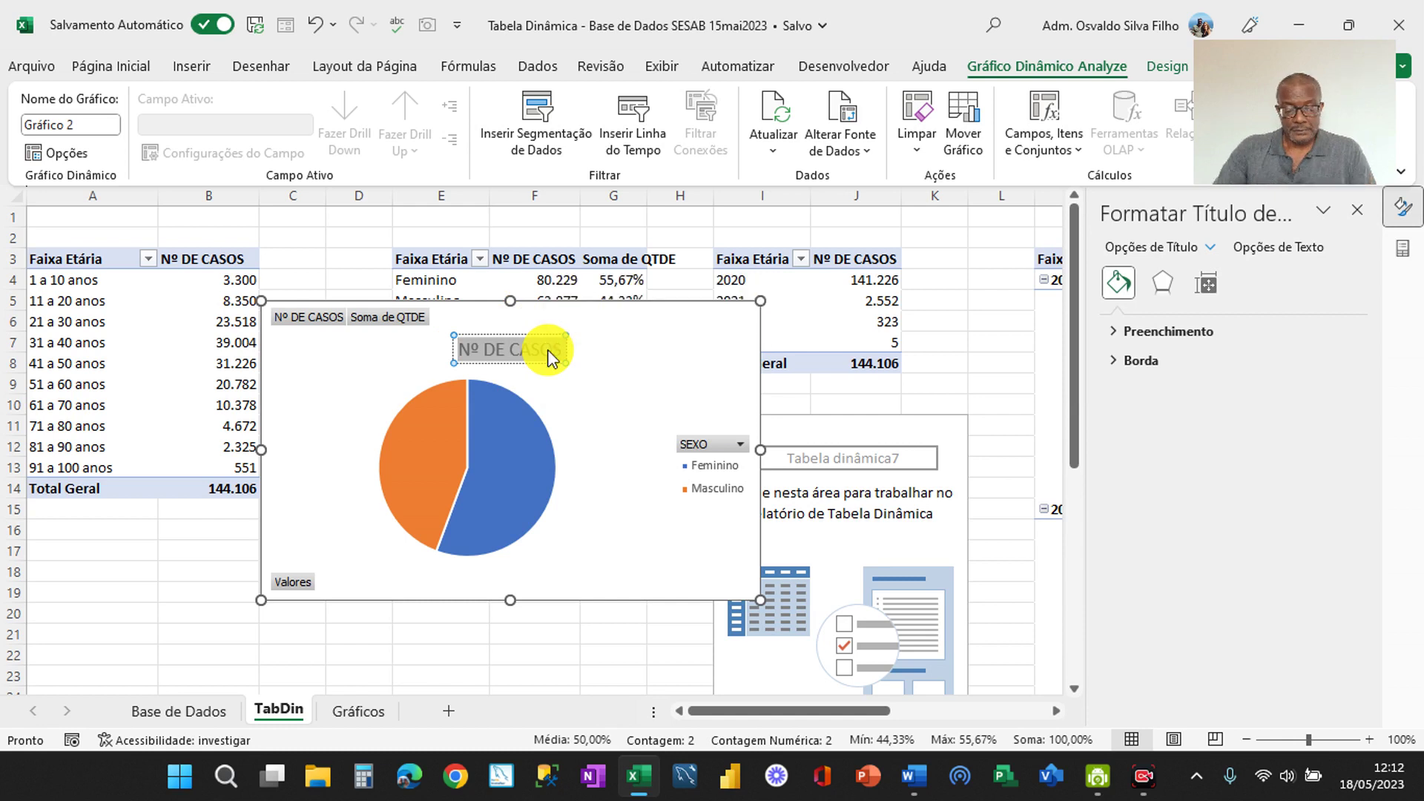
{"action": "type", "text": "%"}
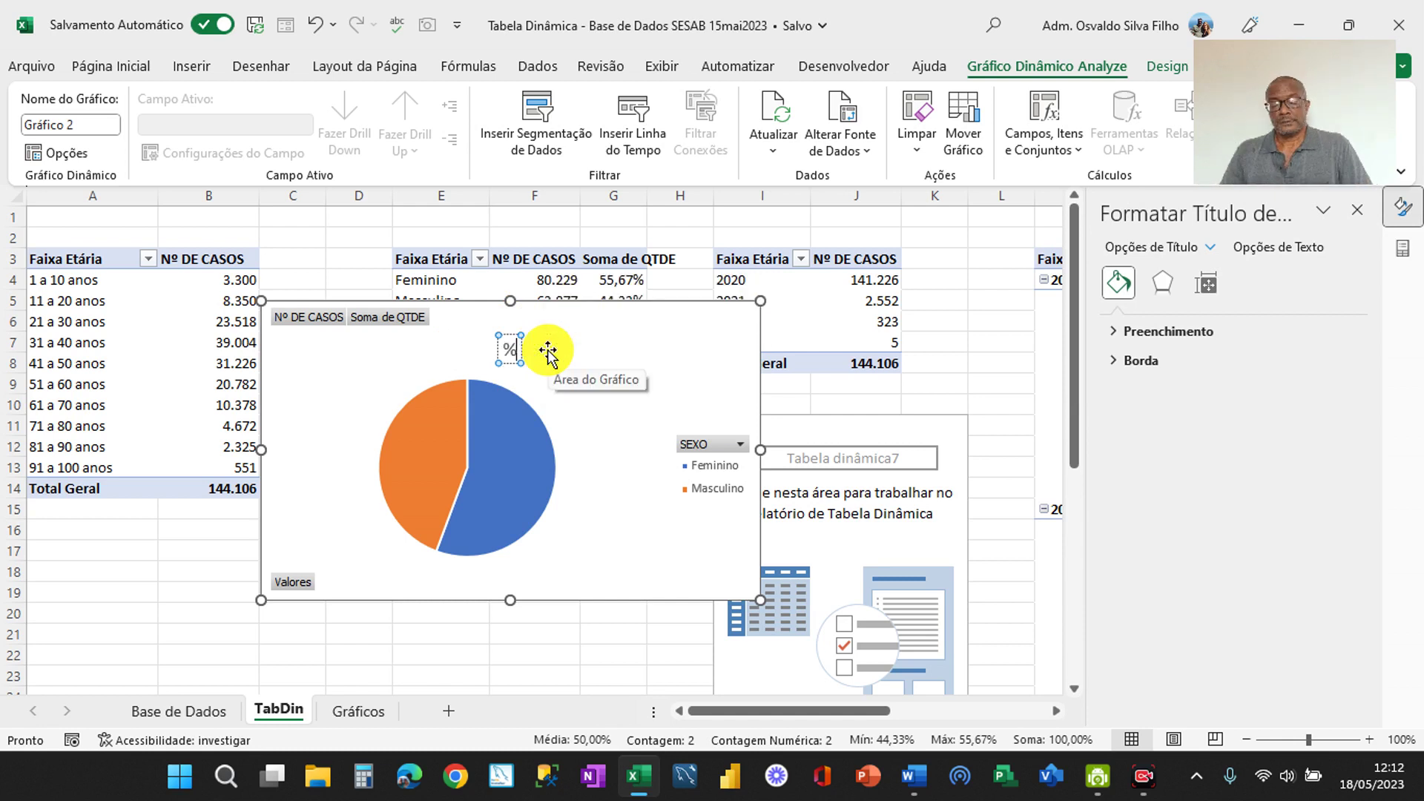
Move the pie chart from TabDin to cell G1 of the Gráficos sheet and shrink it to about columns G–K, rows 1–12
{"action": "left_click", "coordinate": [549, 304]}
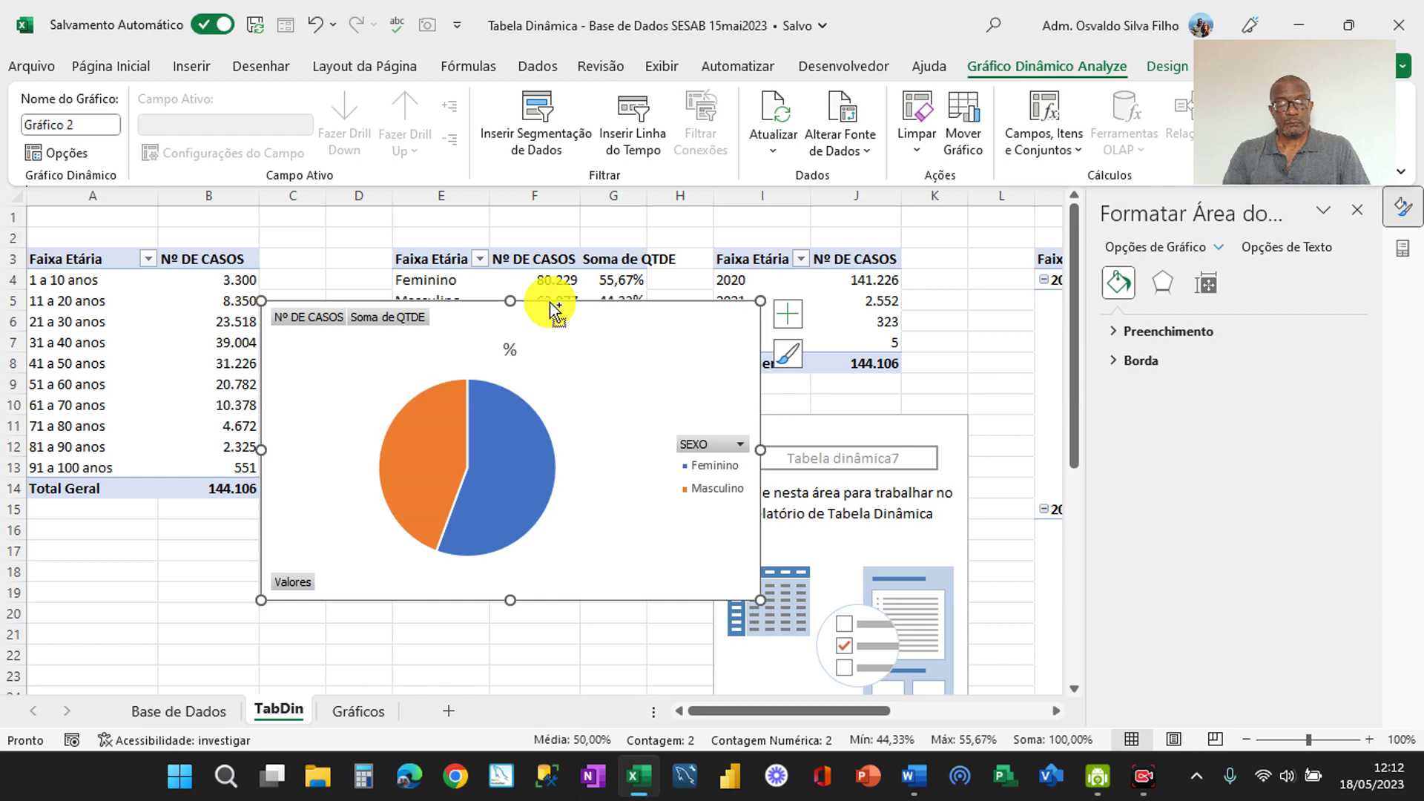
{"action": "key", "text": "Delete"}
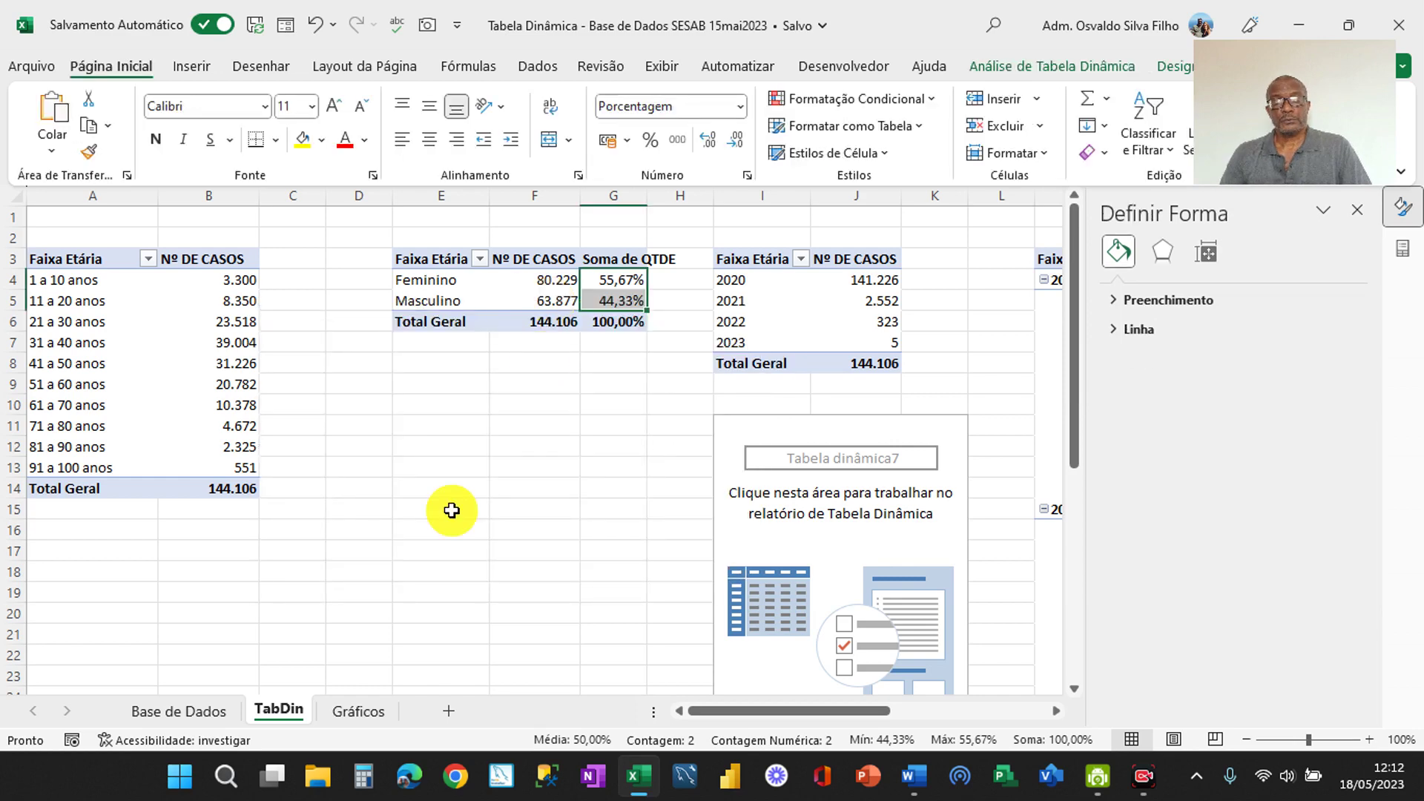
{"action": "left_click", "coordinate": [357, 711]}
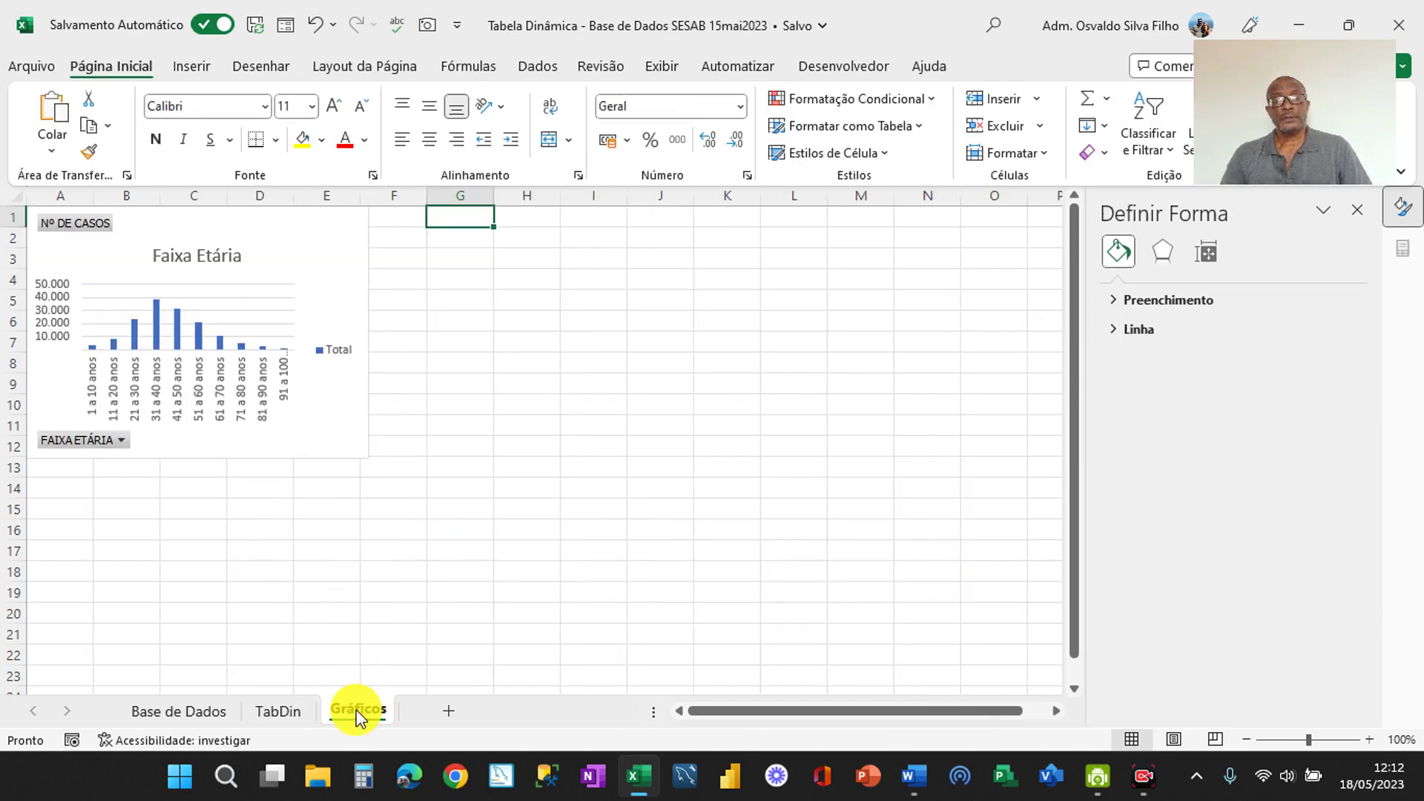
{"action": "key", "text": "ctrl+v"}
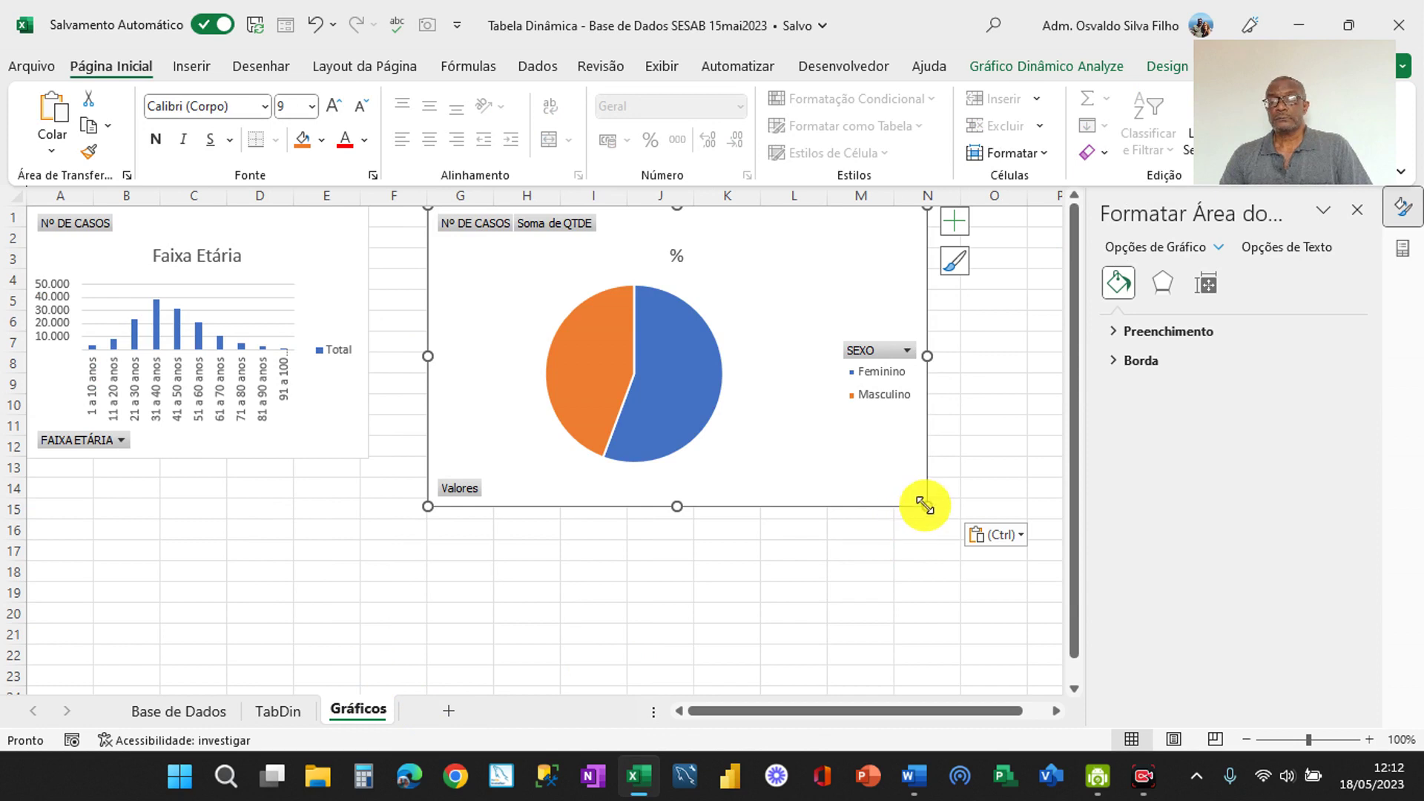
{"action": "left_click_drag", "start_coordinate": [922, 507], "coordinate": [738, 452]}
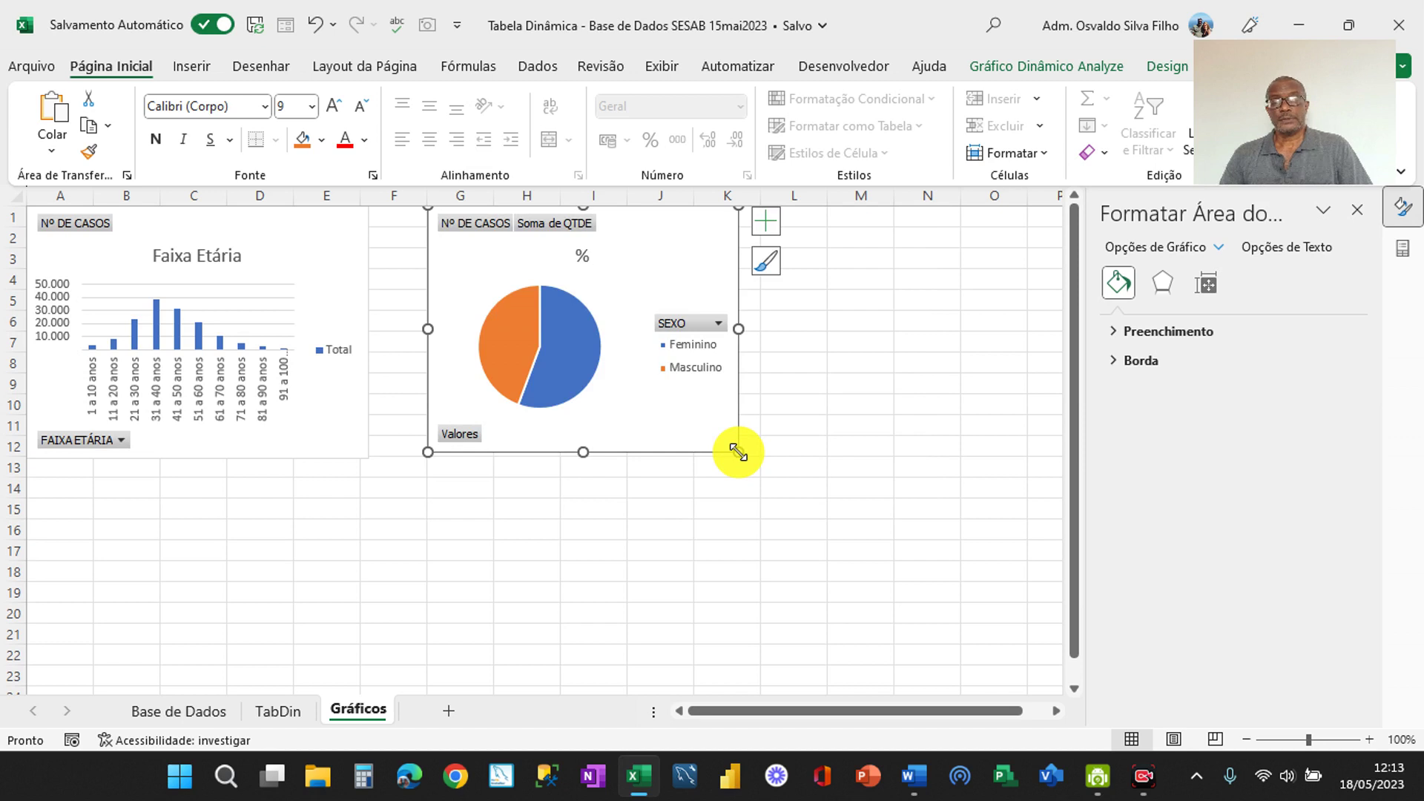
{"action": "left_click", "coordinate": [813, 227]}
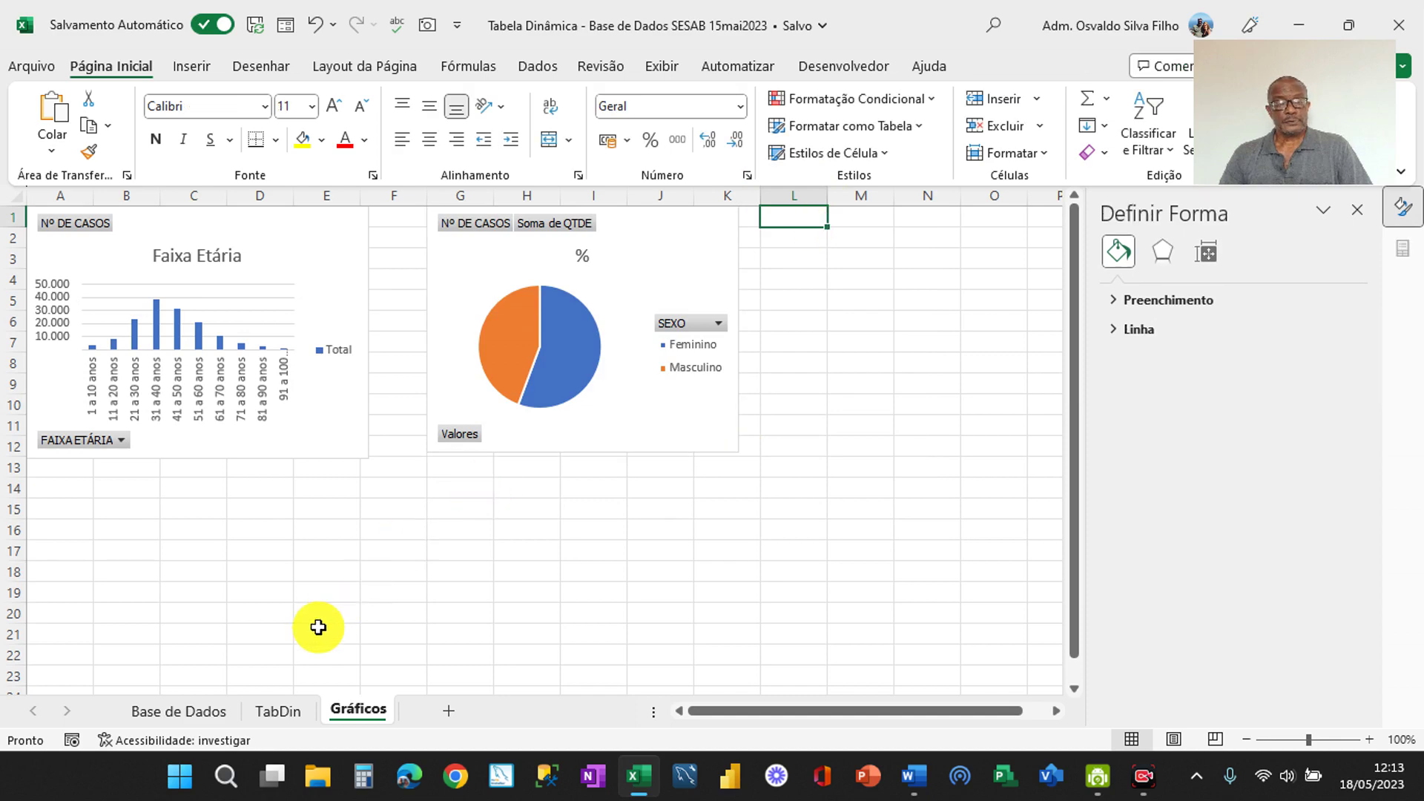
Insert a 2D clustered column pivot chart from the pivot table by year at I3 on the TabDin sheet
{"action": "left_click", "coordinate": [279, 710]}
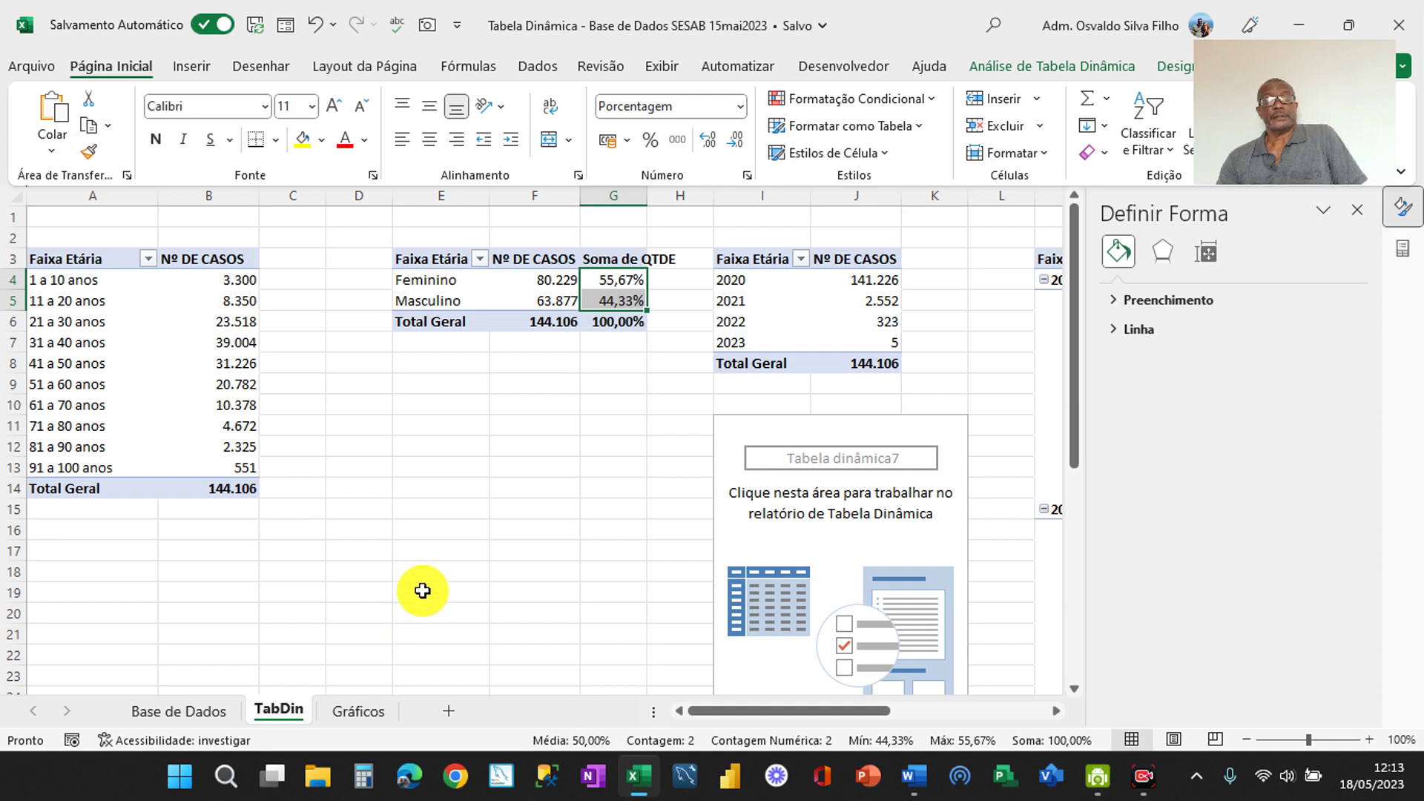
{"action": "mouse_move", "coordinate": [847, 290]}
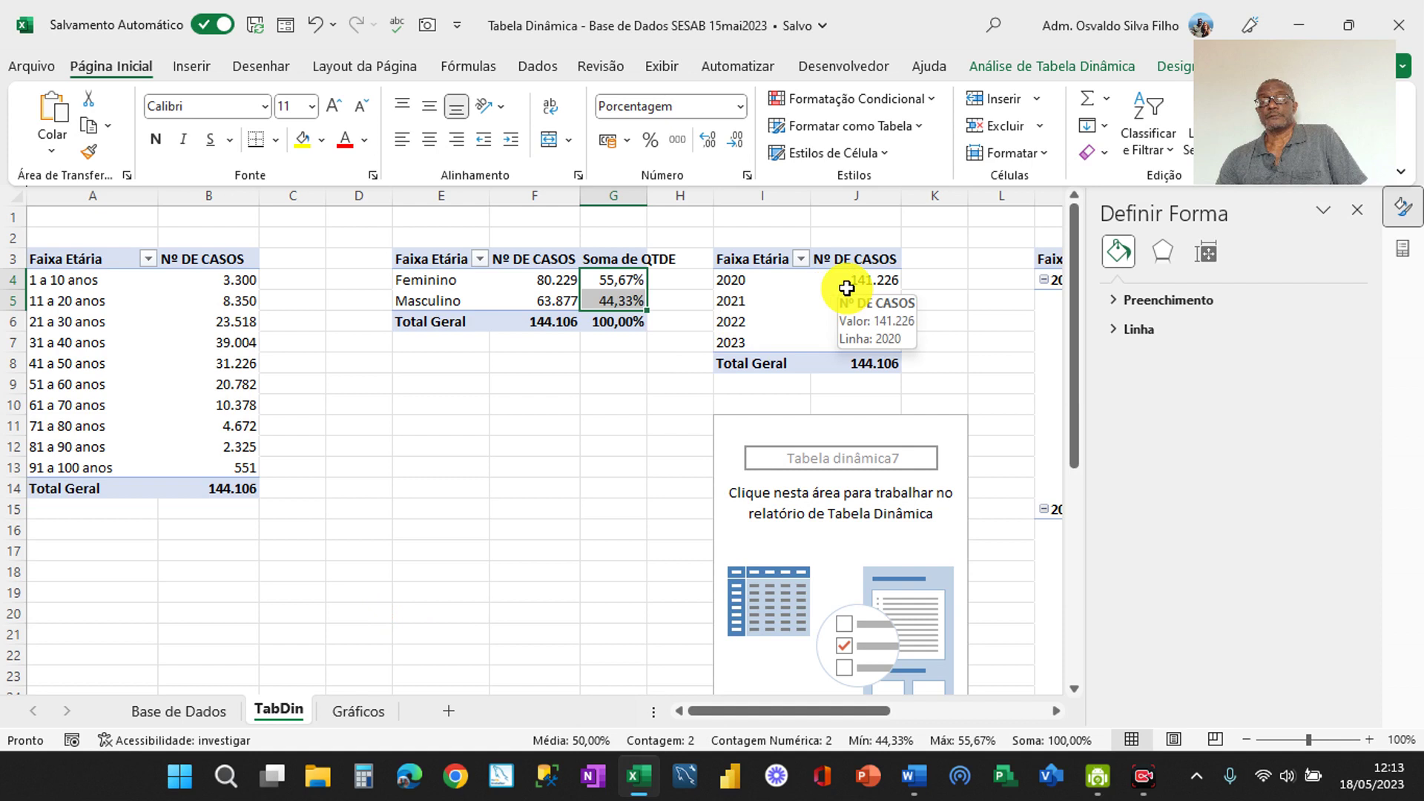
{"action": "left_click", "coordinate": [846, 287]}
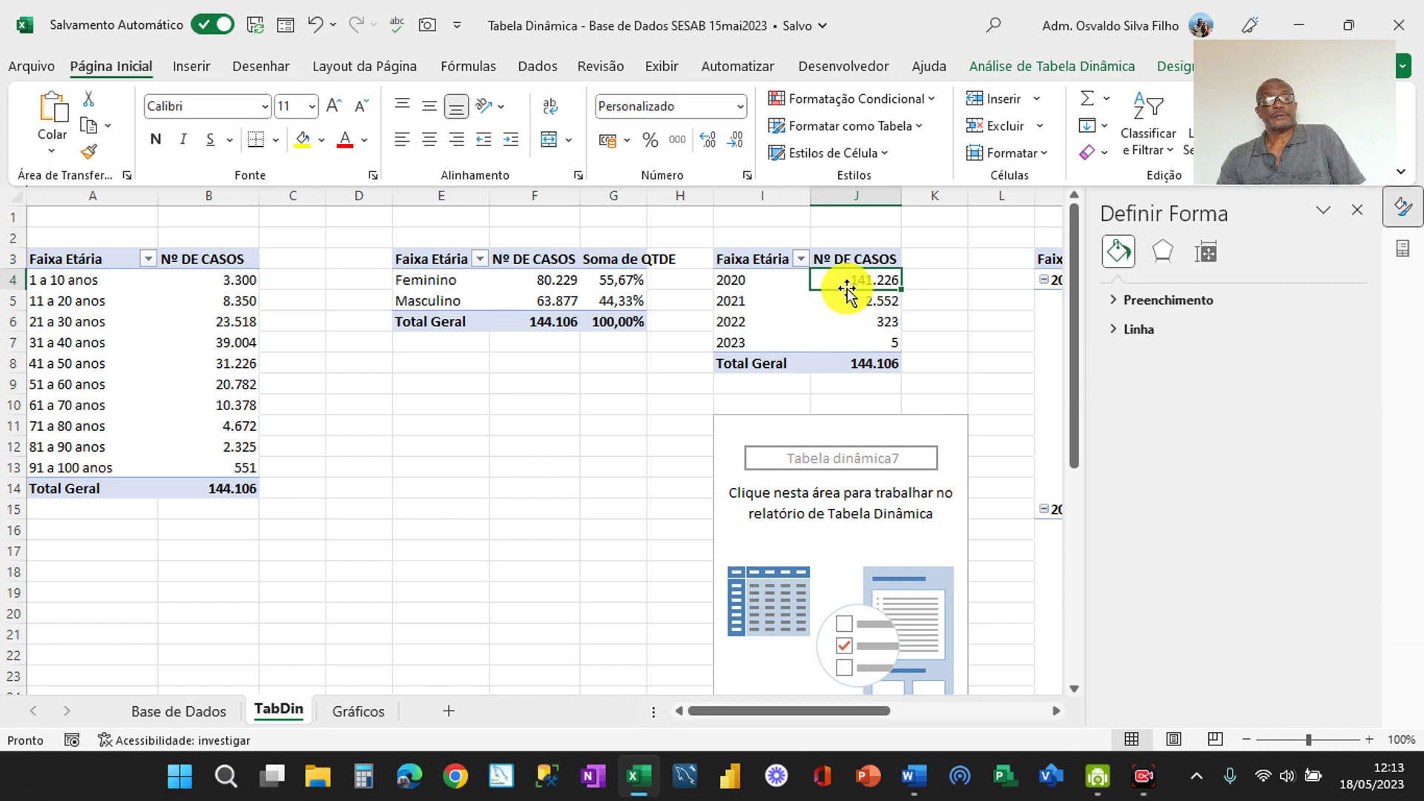
{"action": "left_click", "coordinate": [199, 66]}
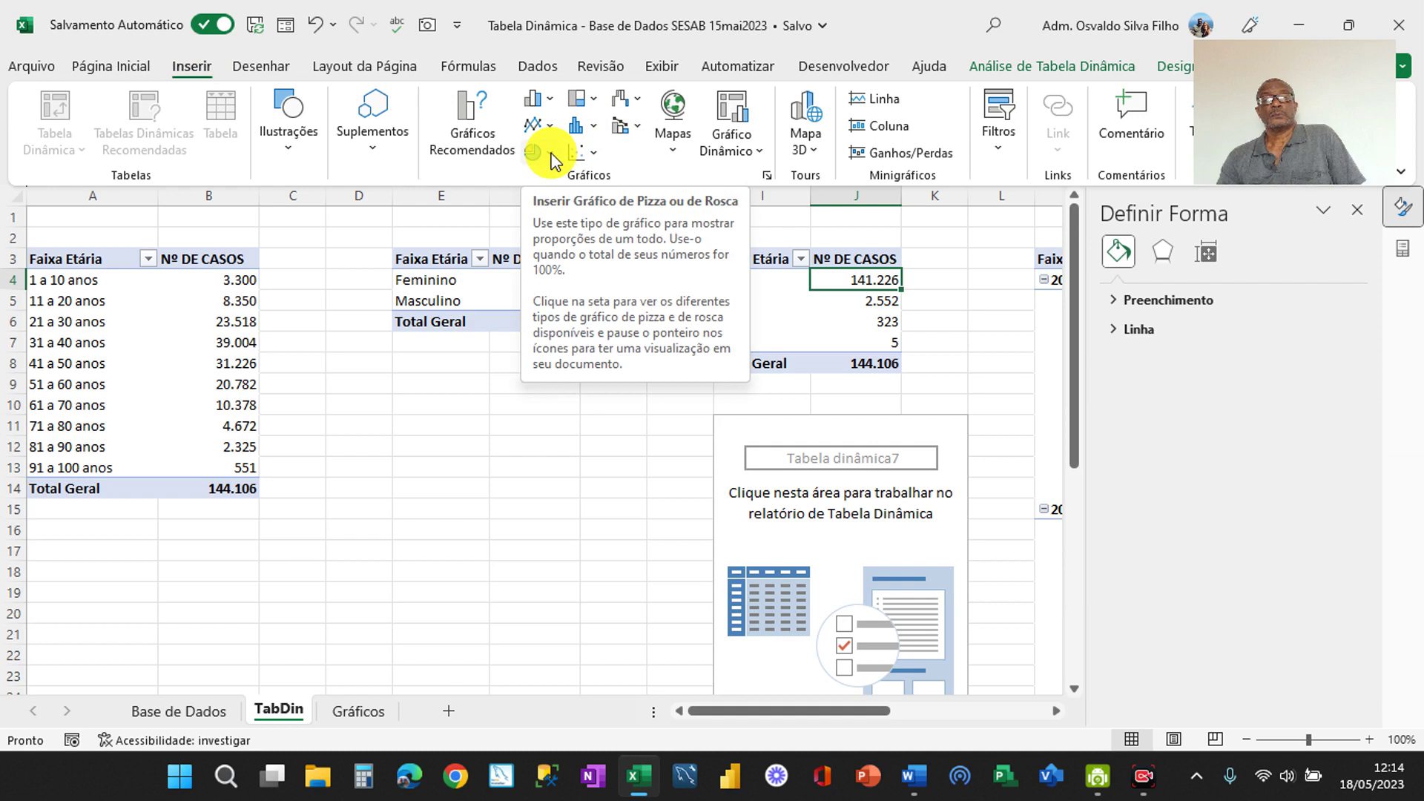
{"action": "left_click", "coordinate": [547, 103]}
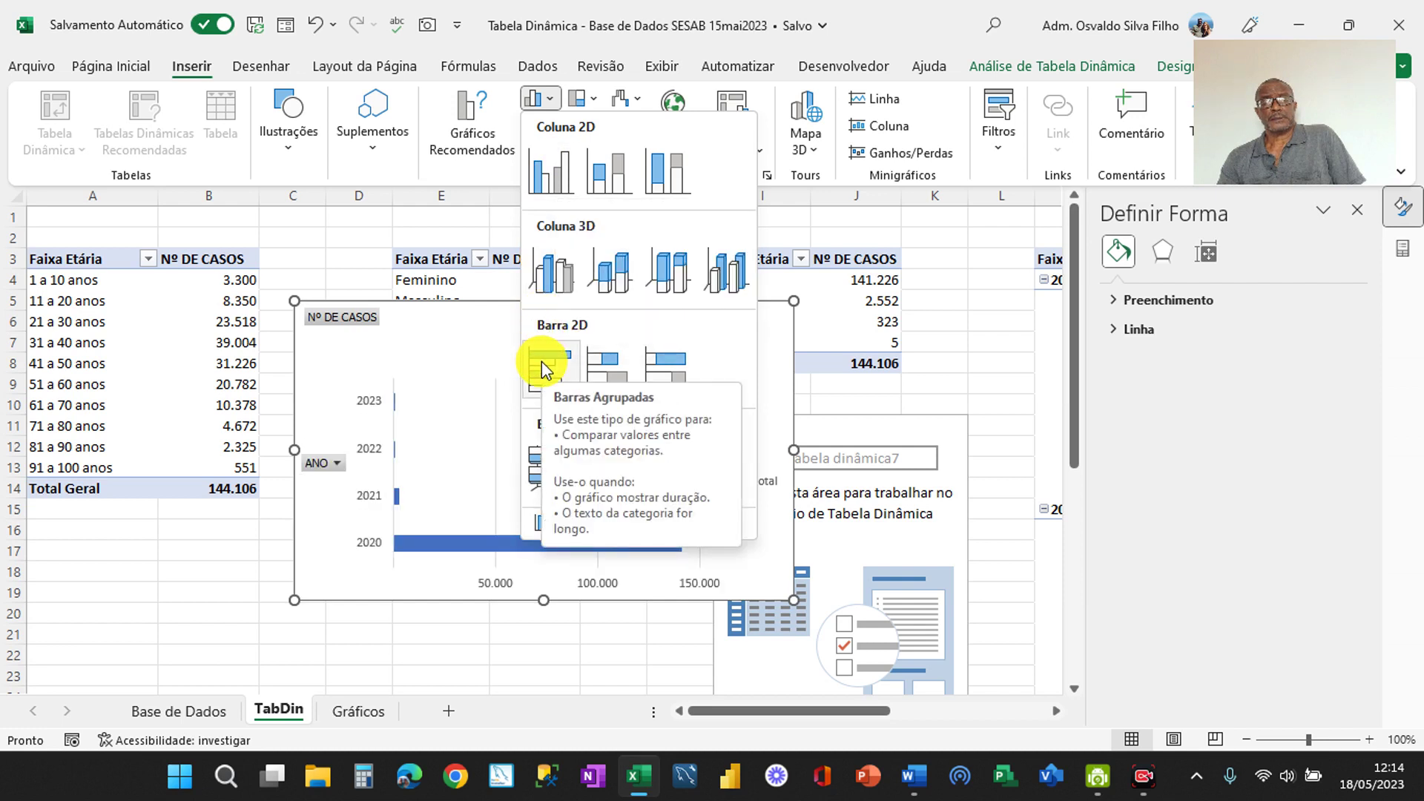
{"action": "left_click", "coordinate": [548, 175]}
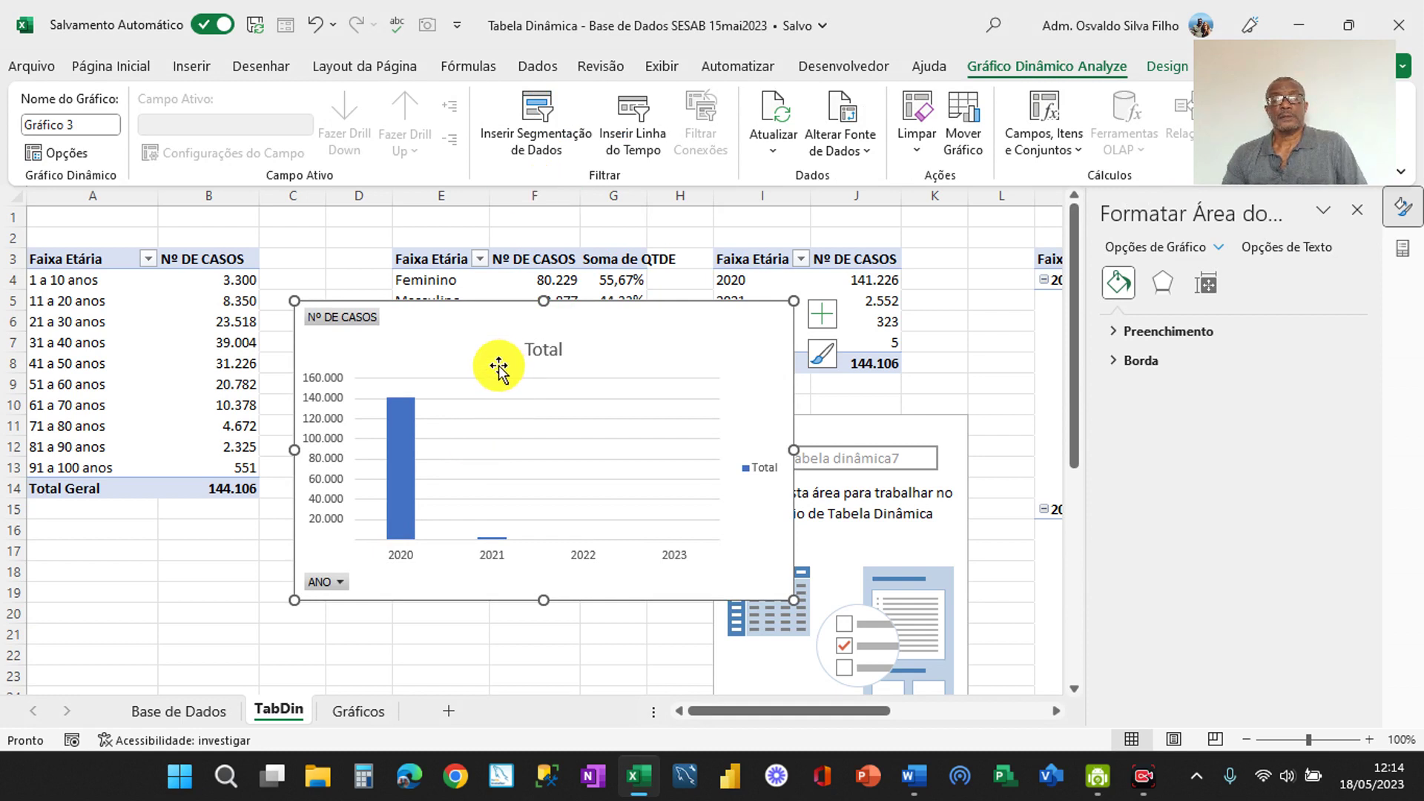
Change the title of the column chart by year to Anos
{"action": "left_click", "coordinate": [547, 353]}
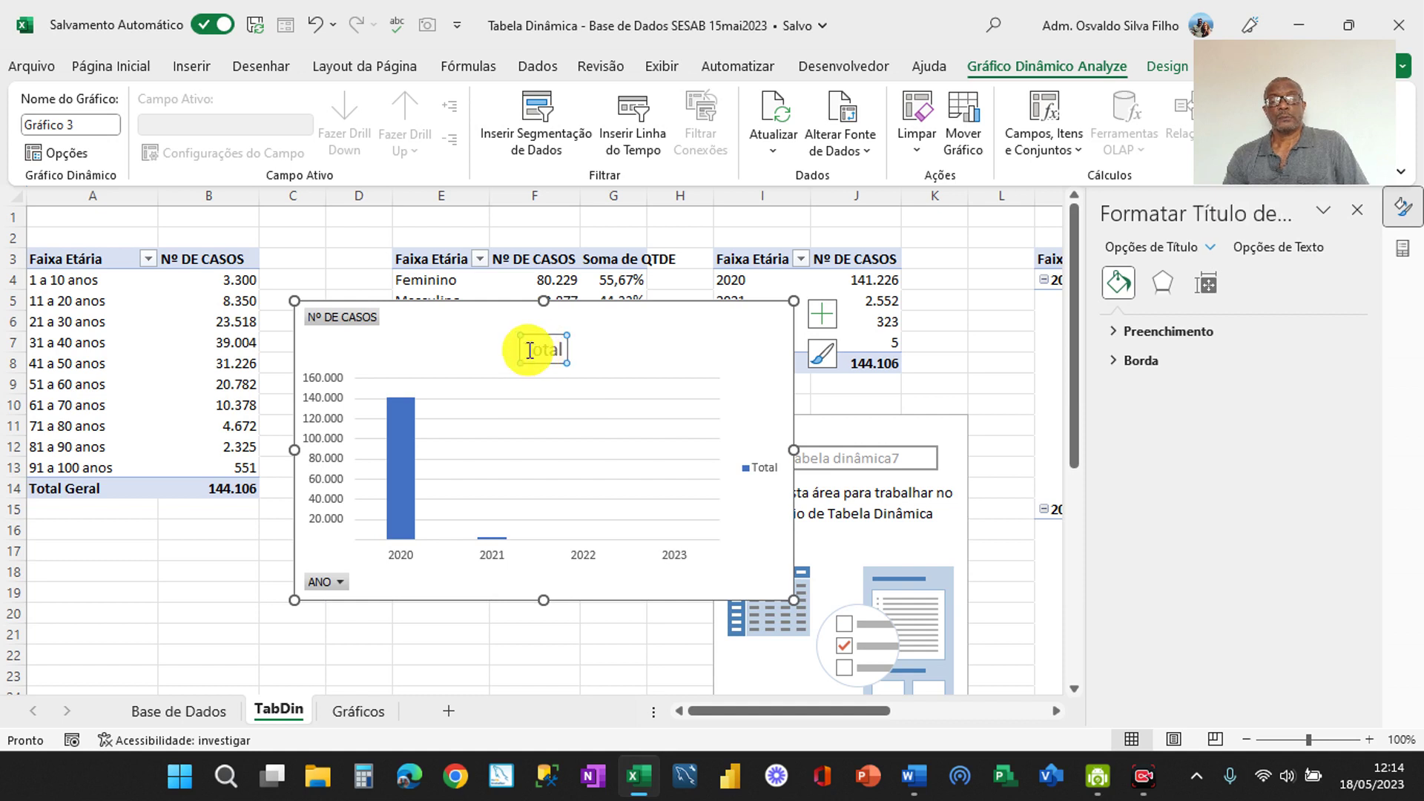
{"action": "left_click_drag", "start_coordinate": [519, 349], "coordinate": [587, 347]}
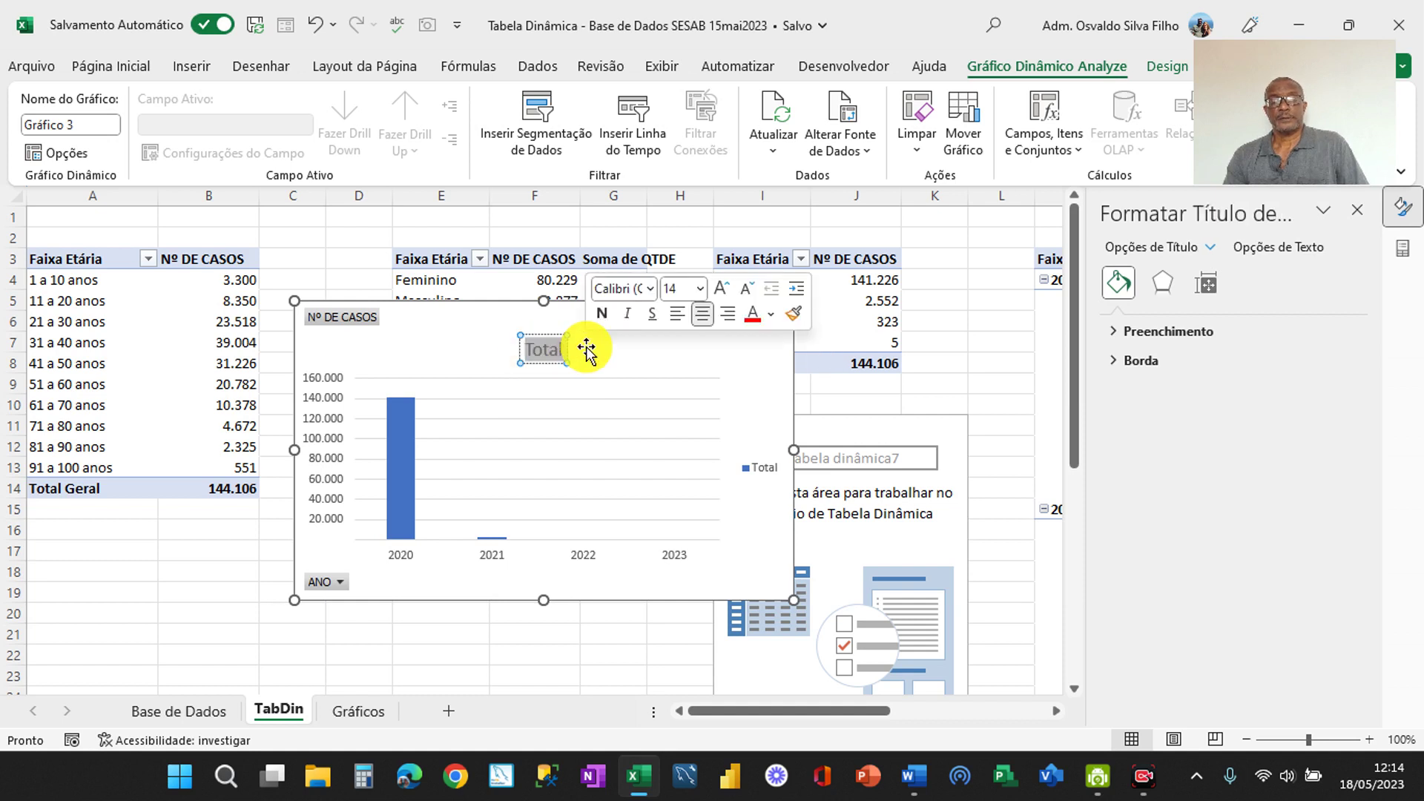
{"action": "type", "text": "An"}
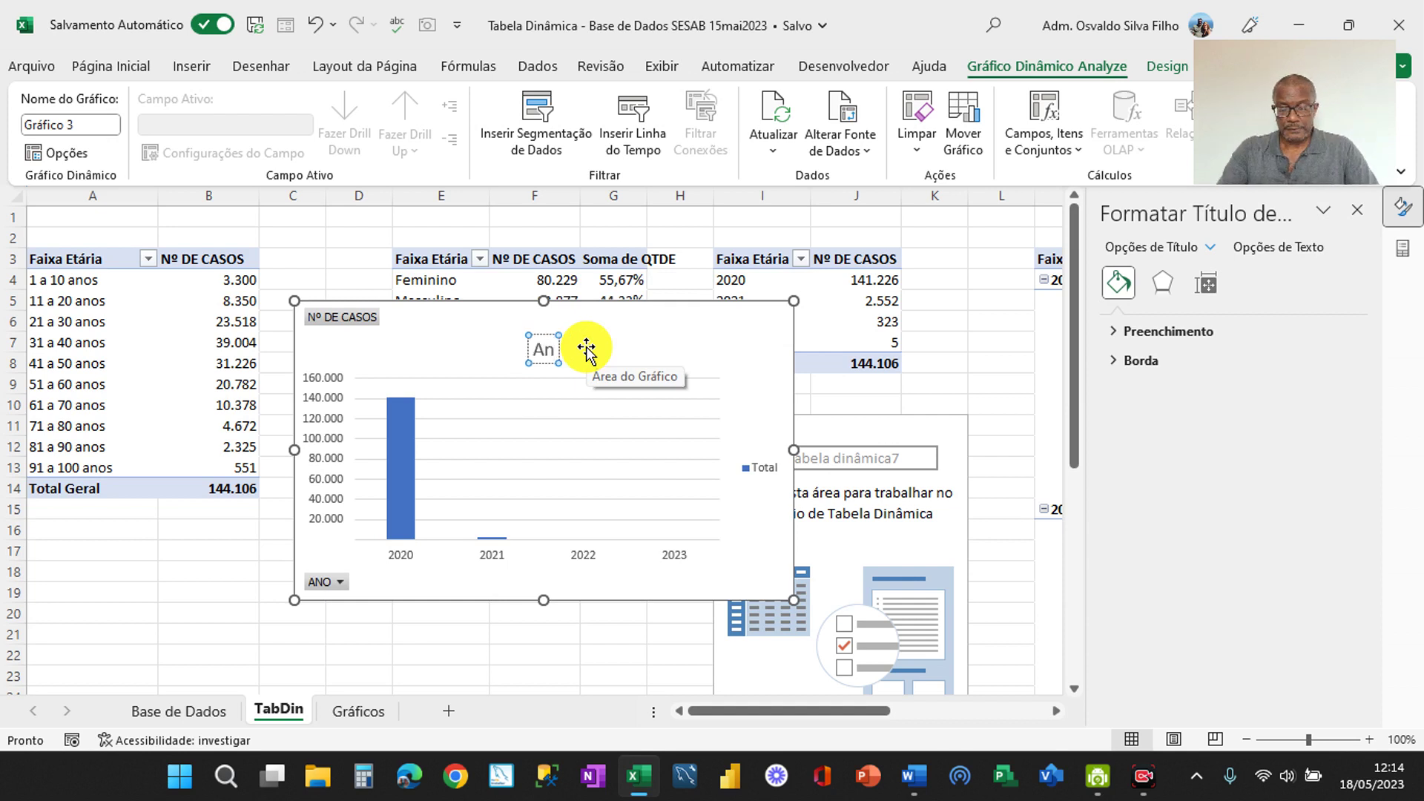
{"action": "type", "text": "os"}
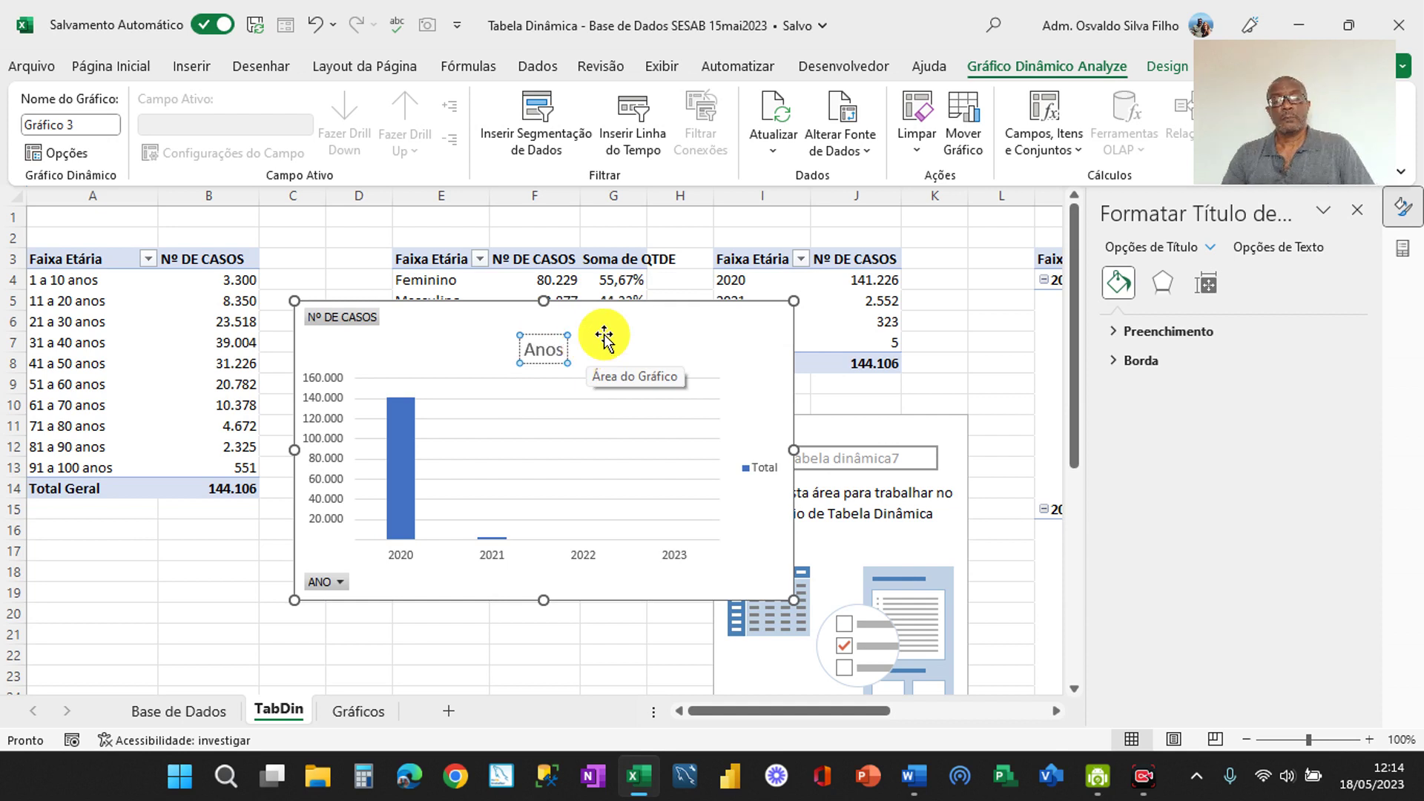
Move the Anos chart from TabDin to cell L1 of the Gráficos sheet and shrink it to about columns L–Q, rows 1–12
{"action": "left_click", "coordinate": [585, 301]}
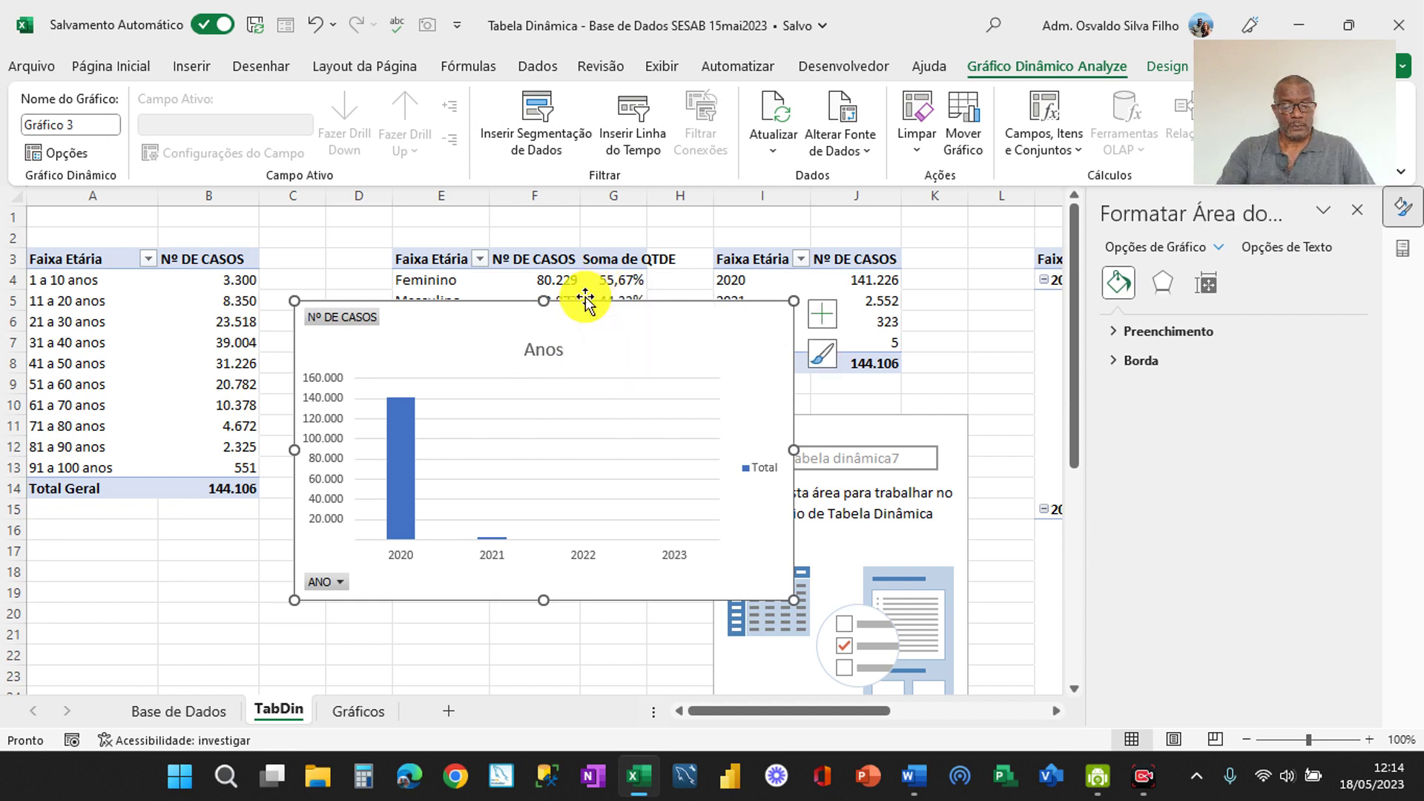
{"action": "key", "text": "Delete"}
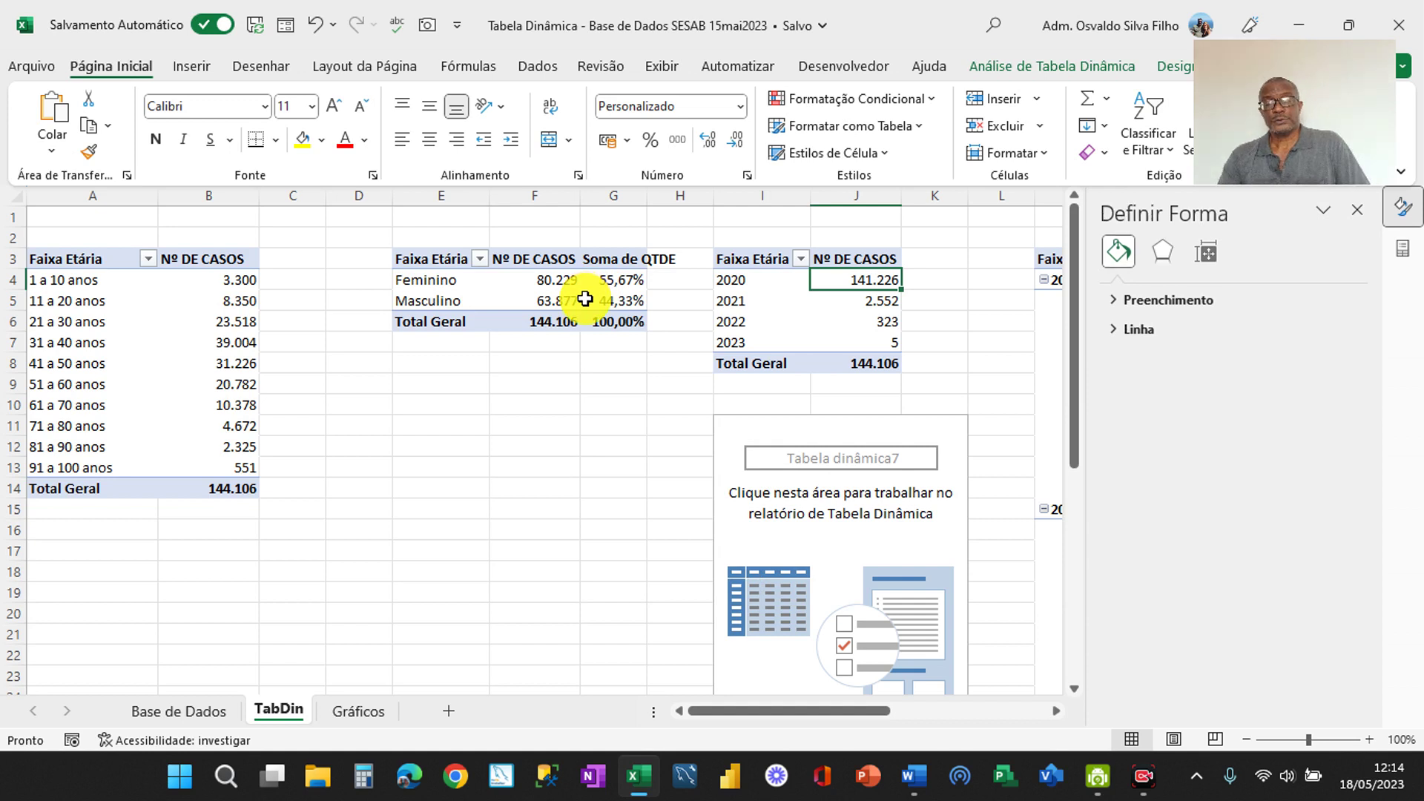
{"action": "left_click", "coordinate": [357, 713]}
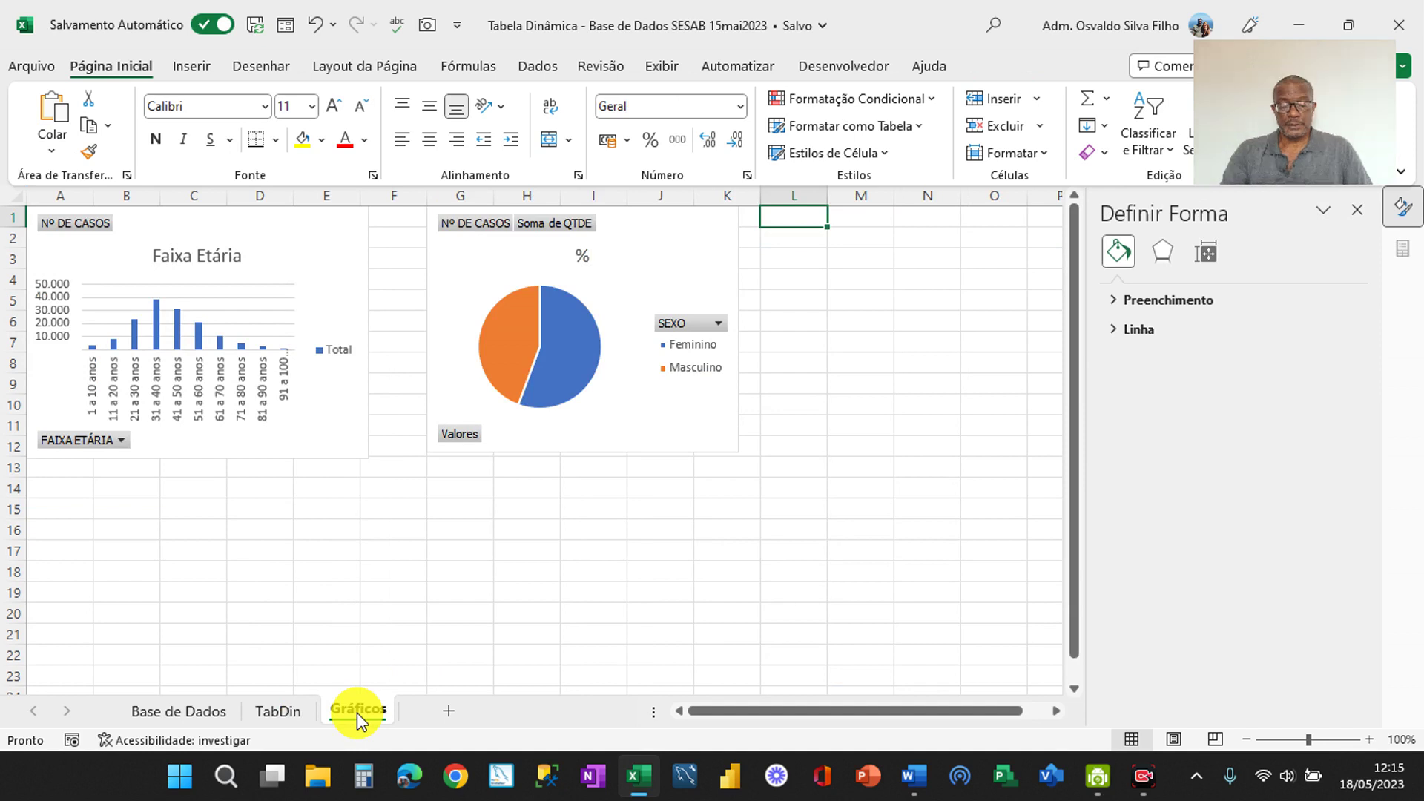
{"action": "key", "text": "ctrl+v"}
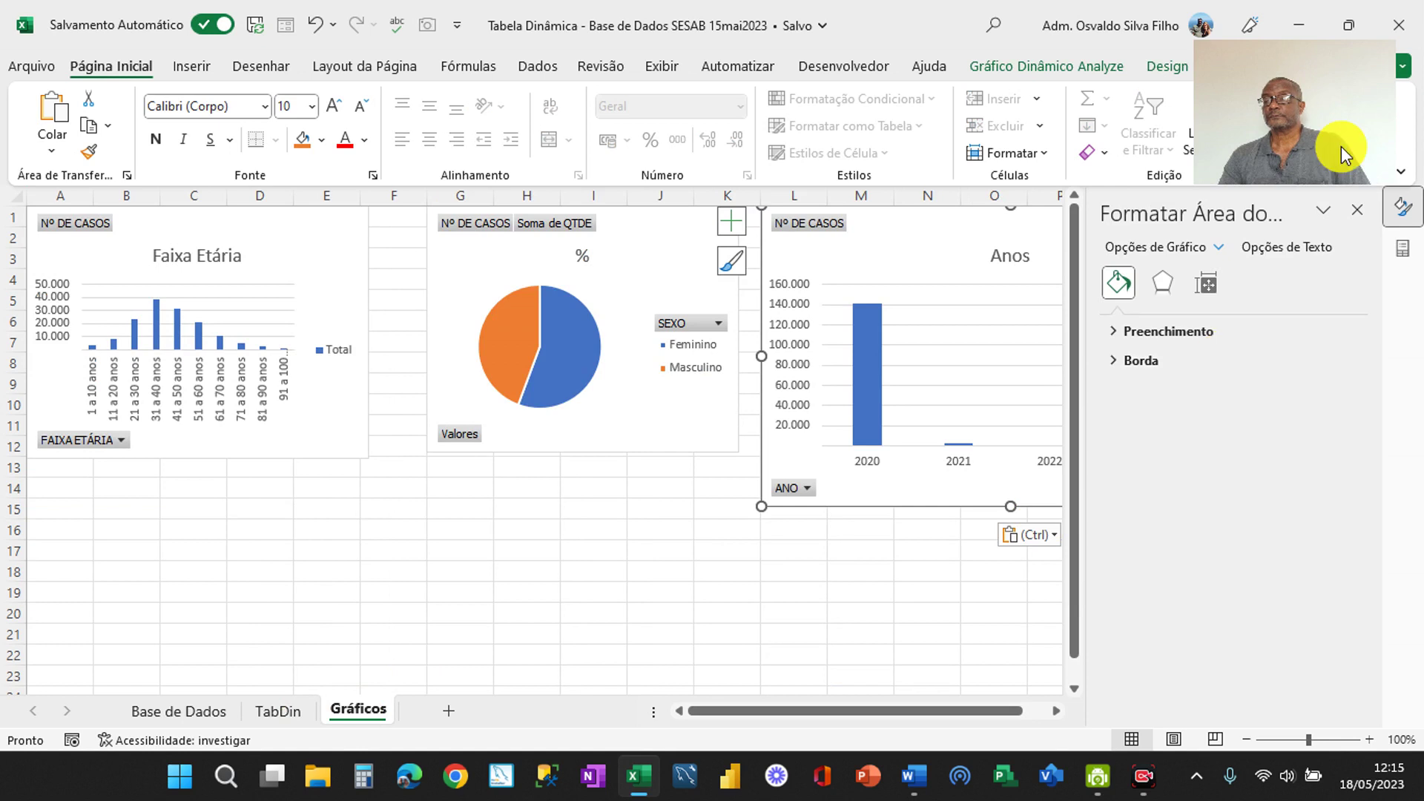
{"action": "left_click", "coordinate": [1355, 215]}
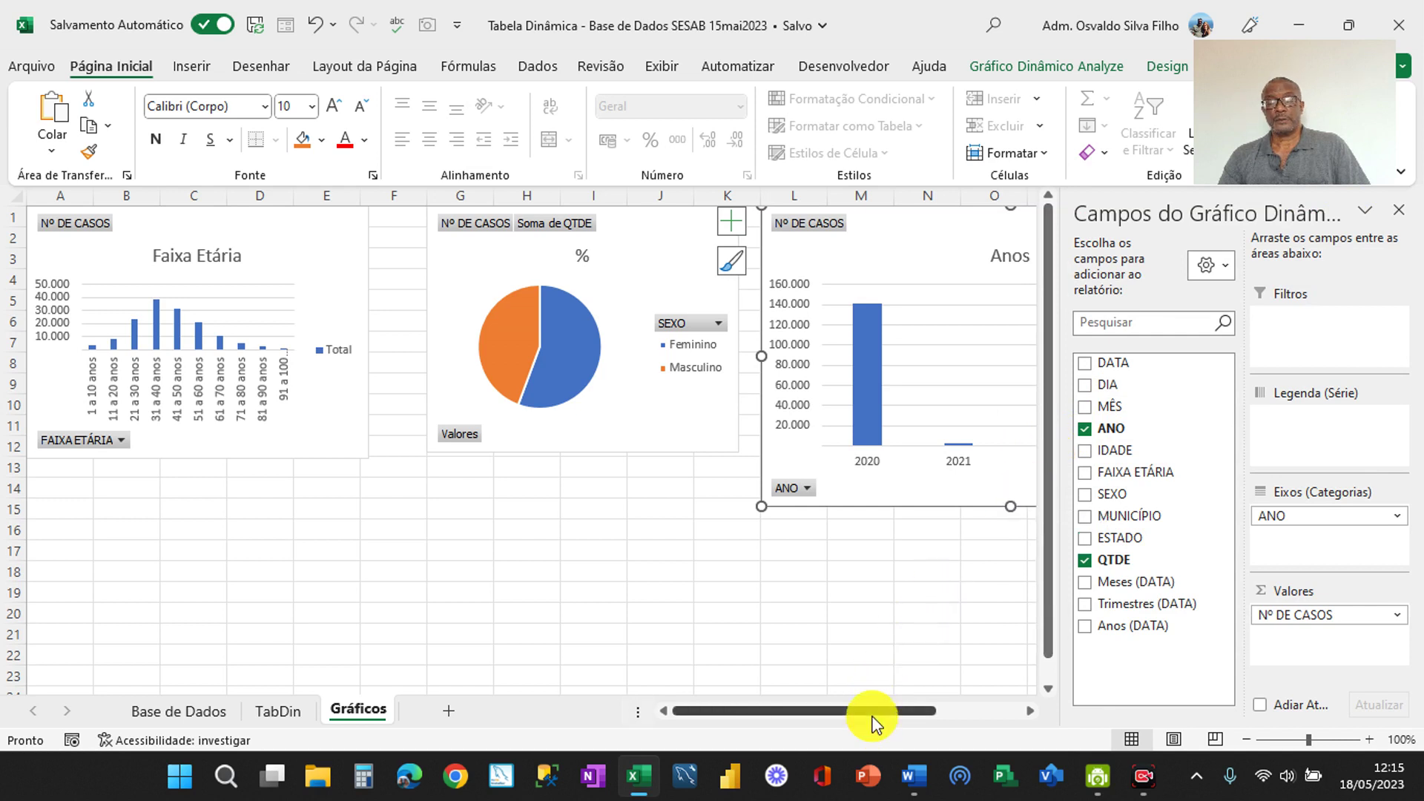
{"action": "left_click_drag", "start_coordinate": [874, 713], "coordinate": [943, 698]}
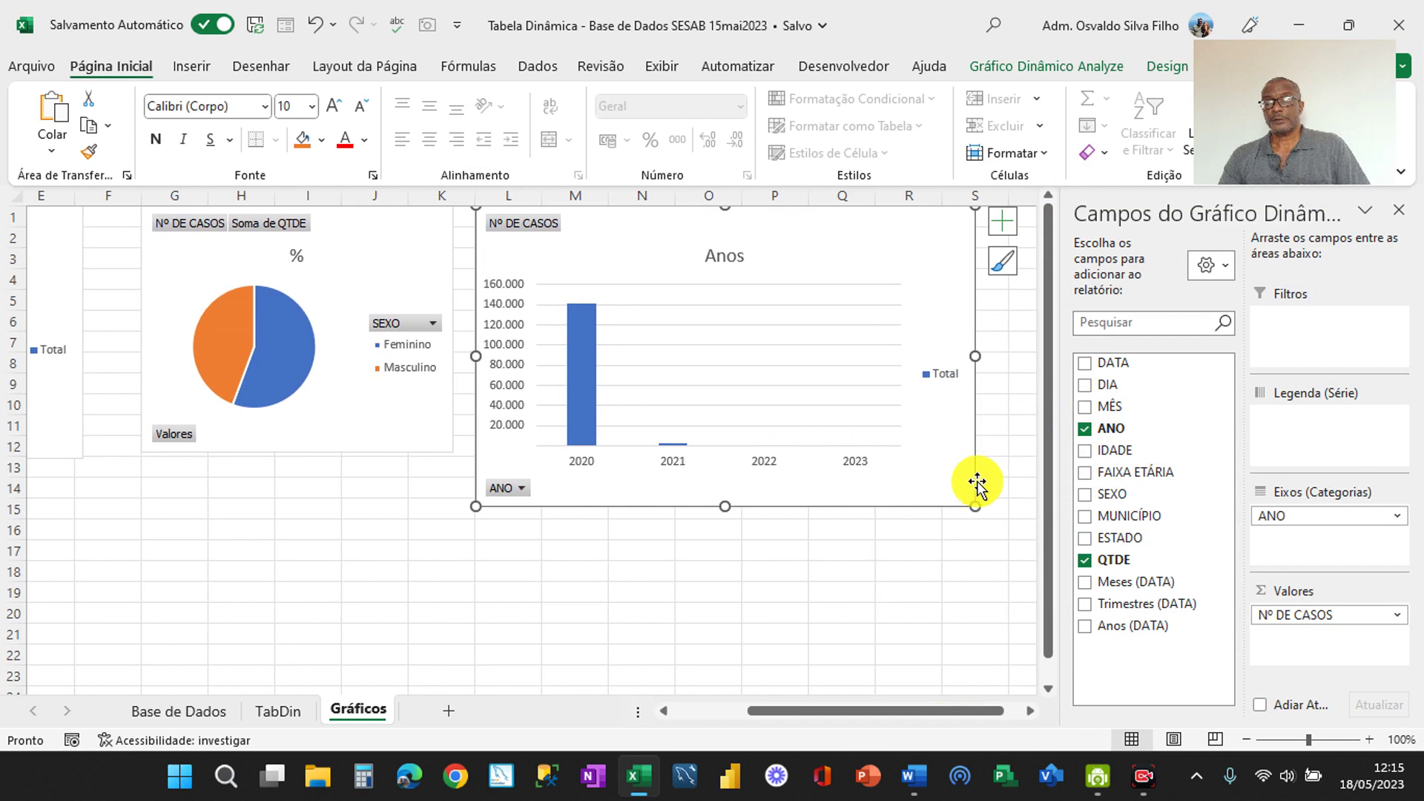
{"action": "left_click_drag", "start_coordinate": [973, 509], "coordinate": [864, 450]}
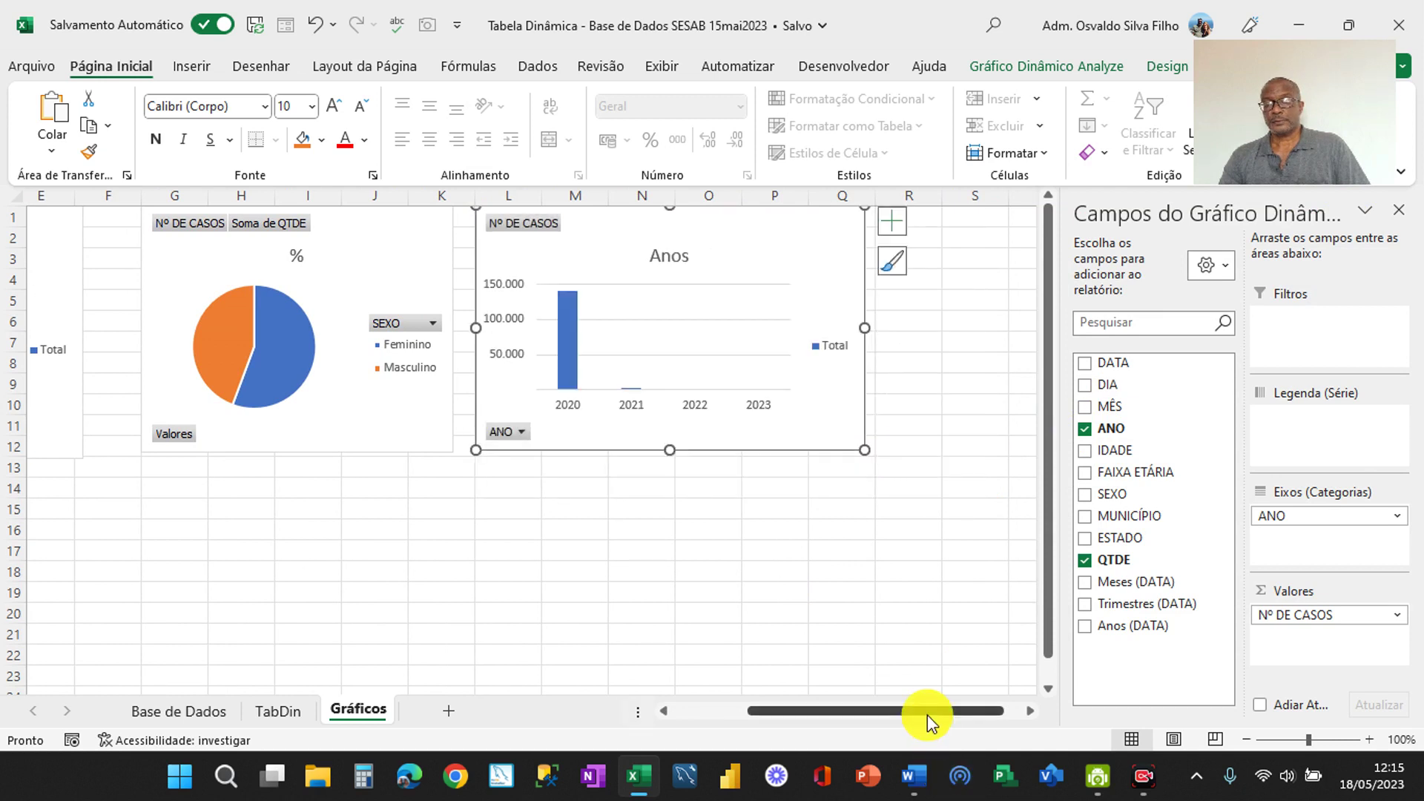
{"action": "left_click_drag", "start_coordinate": [920, 709], "coordinate": [675, 710]}
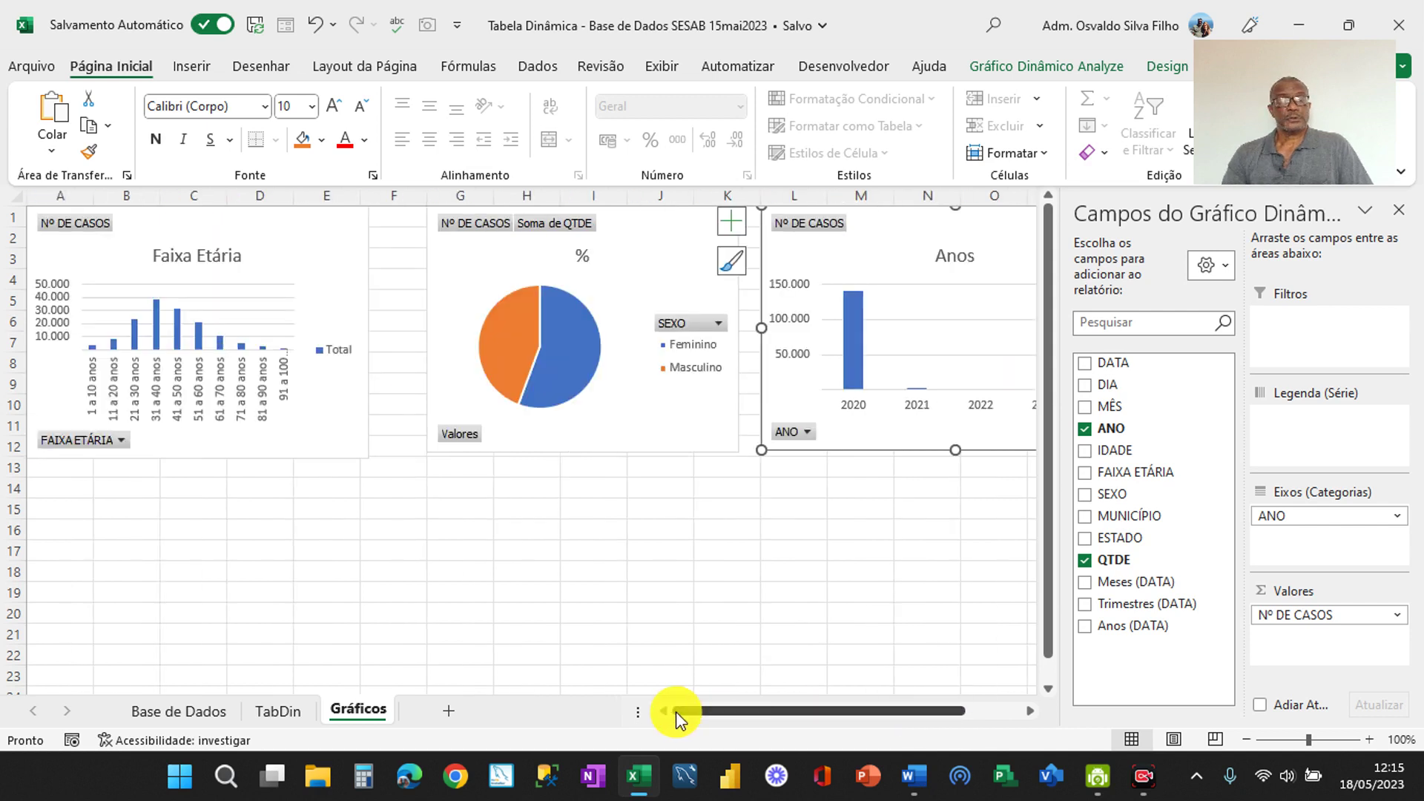
Select cell A14 on Gráficos, and insert a 2D line pivot chart with markers from the year-and-month pivot table at M3 on TabDin
{"action": "left_click", "coordinate": [66, 492]}
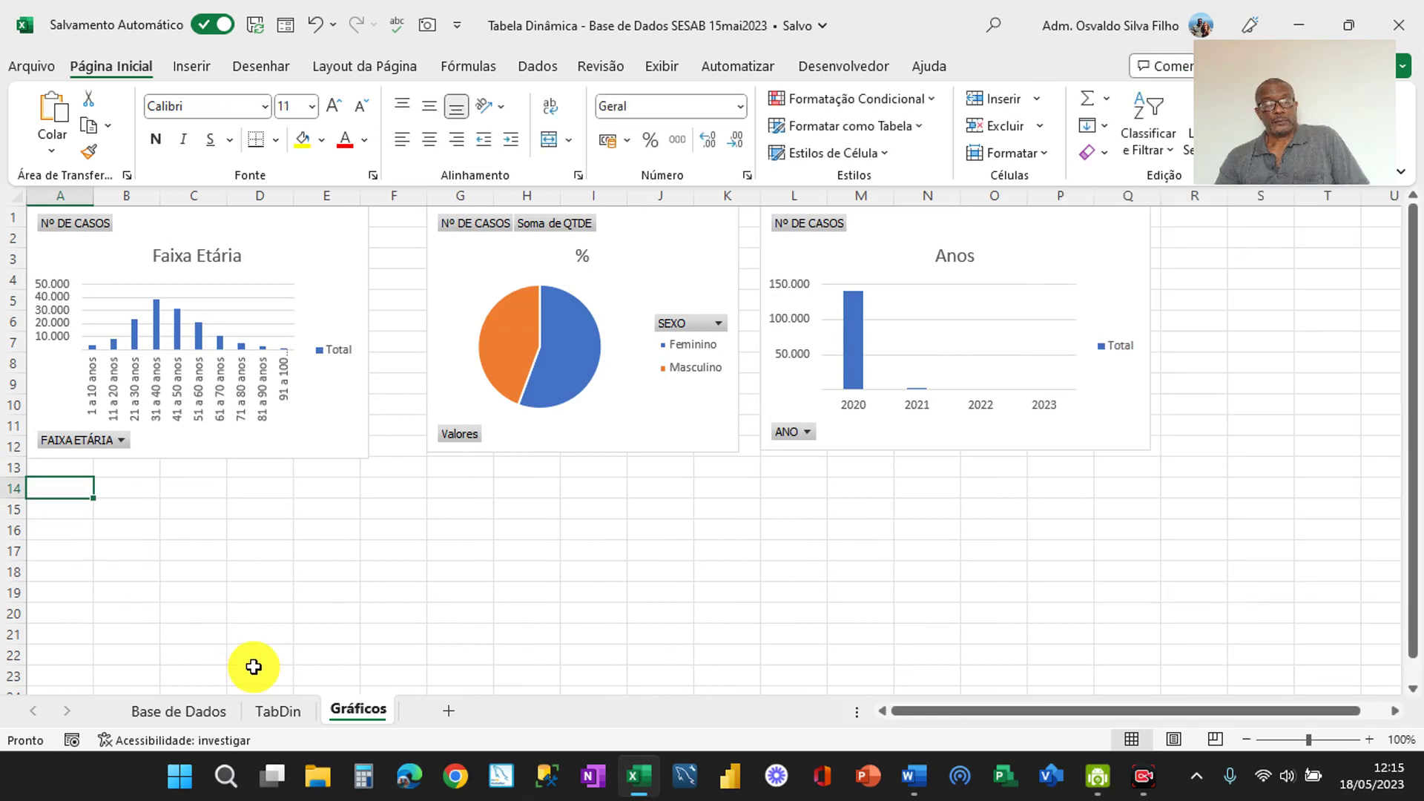
{"action": "left_click", "coordinate": [279, 714]}
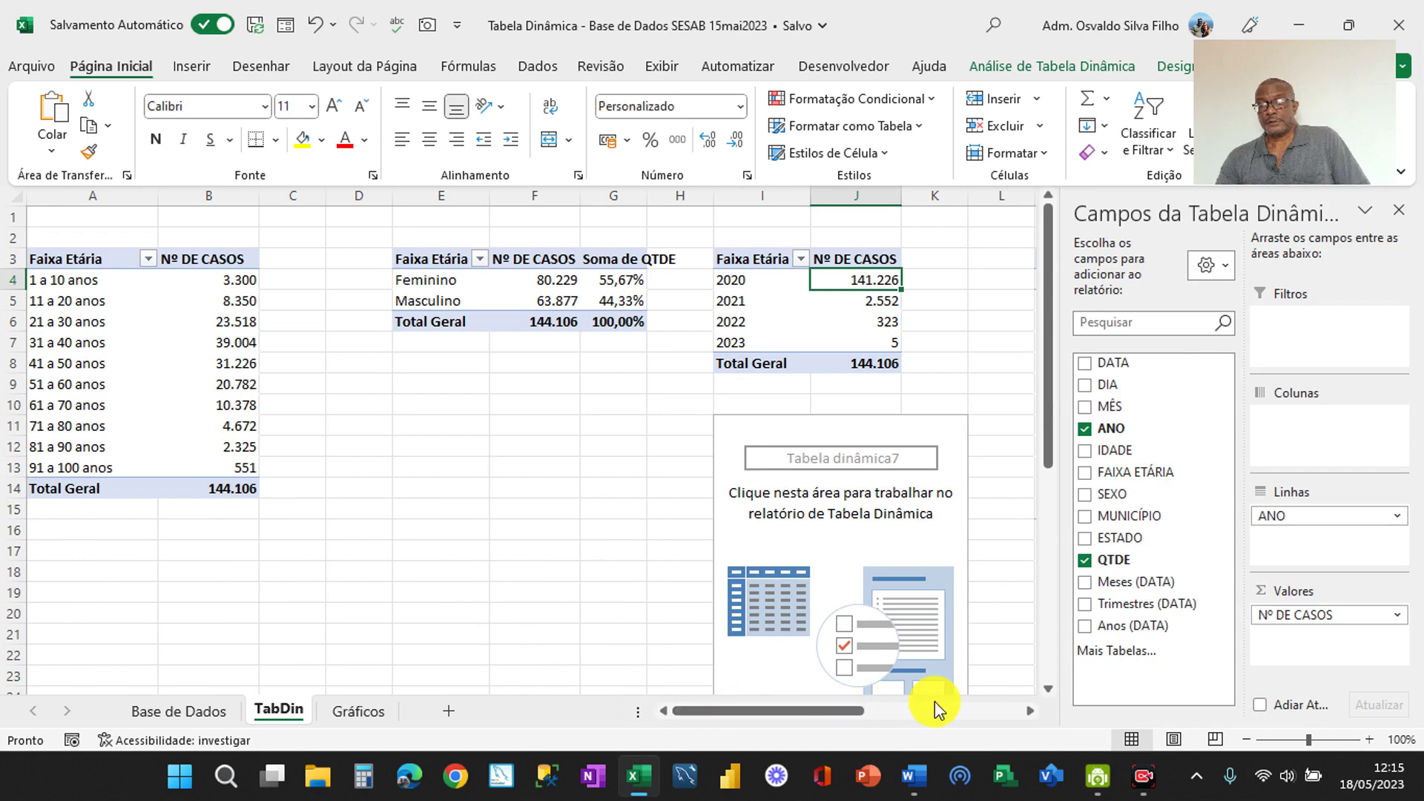
{"action": "left_click", "coordinate": [1029, 712]}
{"action": "left_click", "coordinate": [1028, 712]}
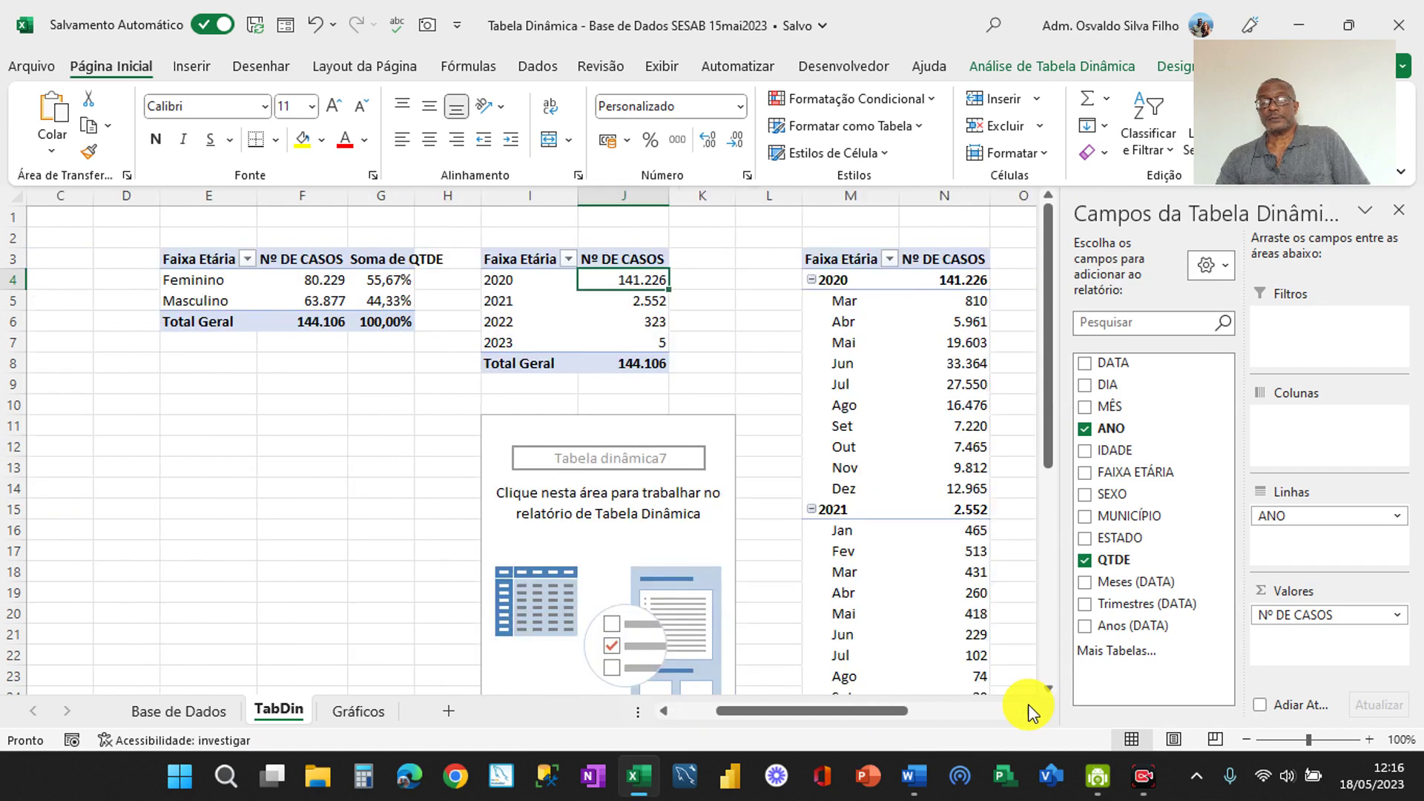
{"action": "left_click", "coordinate": [1029, 712]}
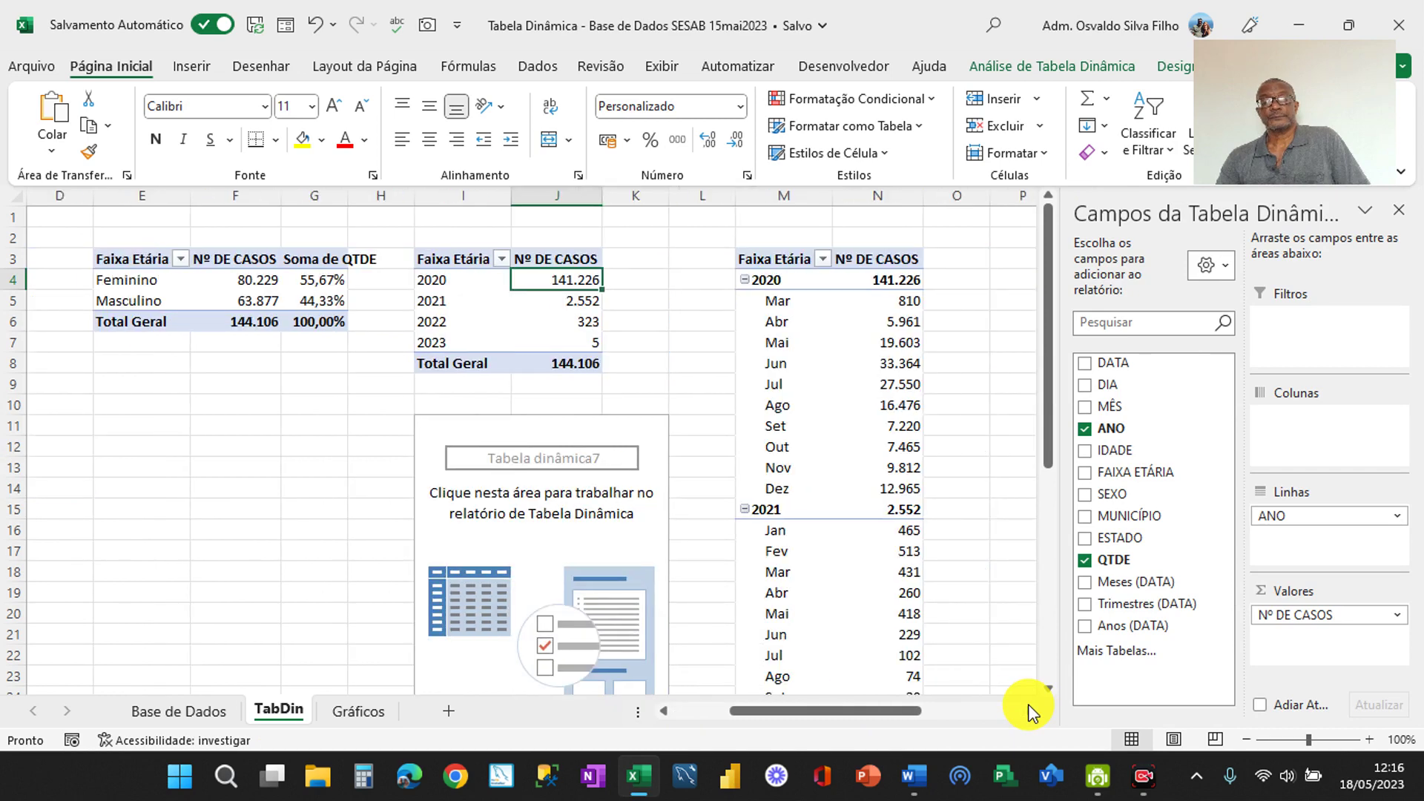
{"action": "left_click", "coordinate": [1028, 712]}
{"action": "left_click", "coordinate": [1029, 712]}
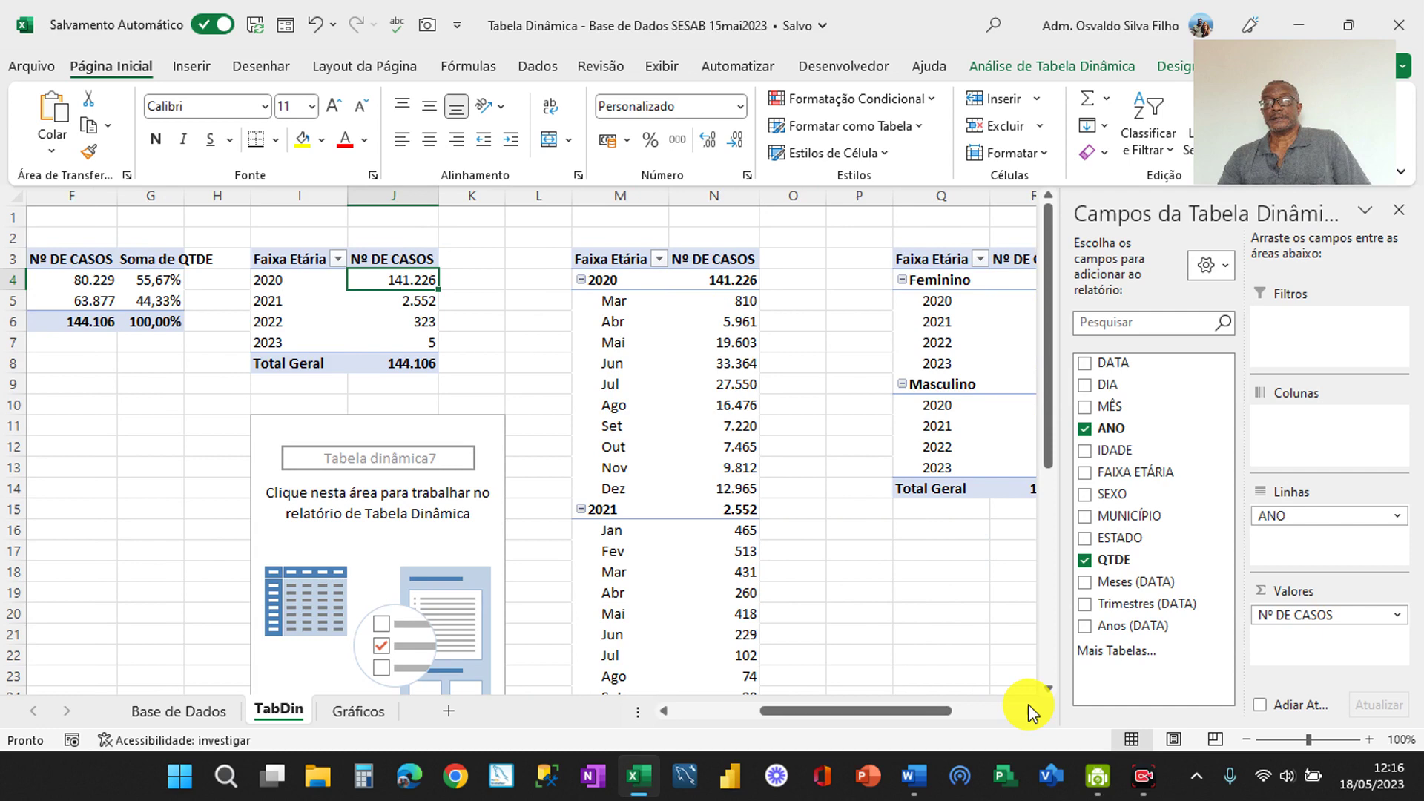
{"action": "left_click", "coordinate": [1029, 712]}
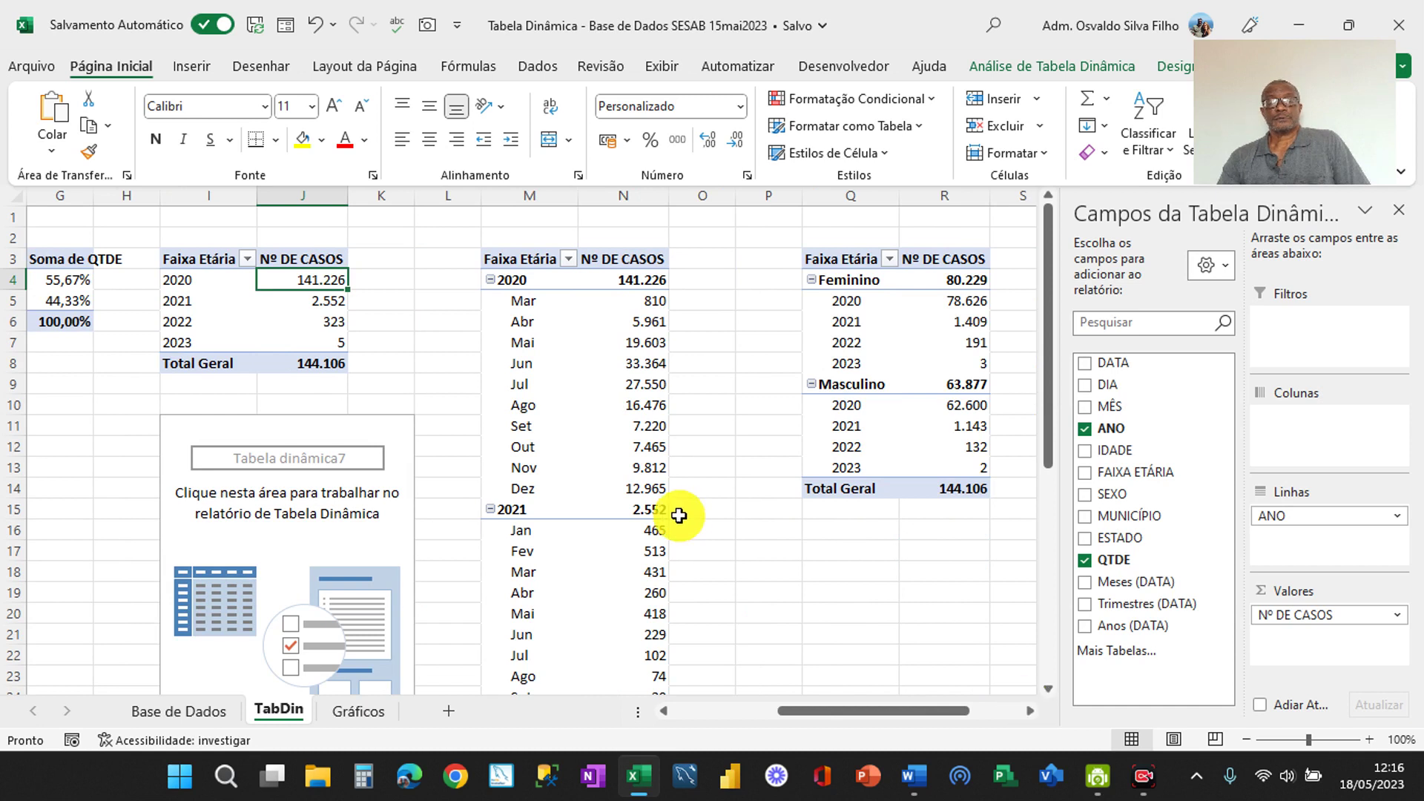
{"action": "left_click", "coordinate": [648, 421]}
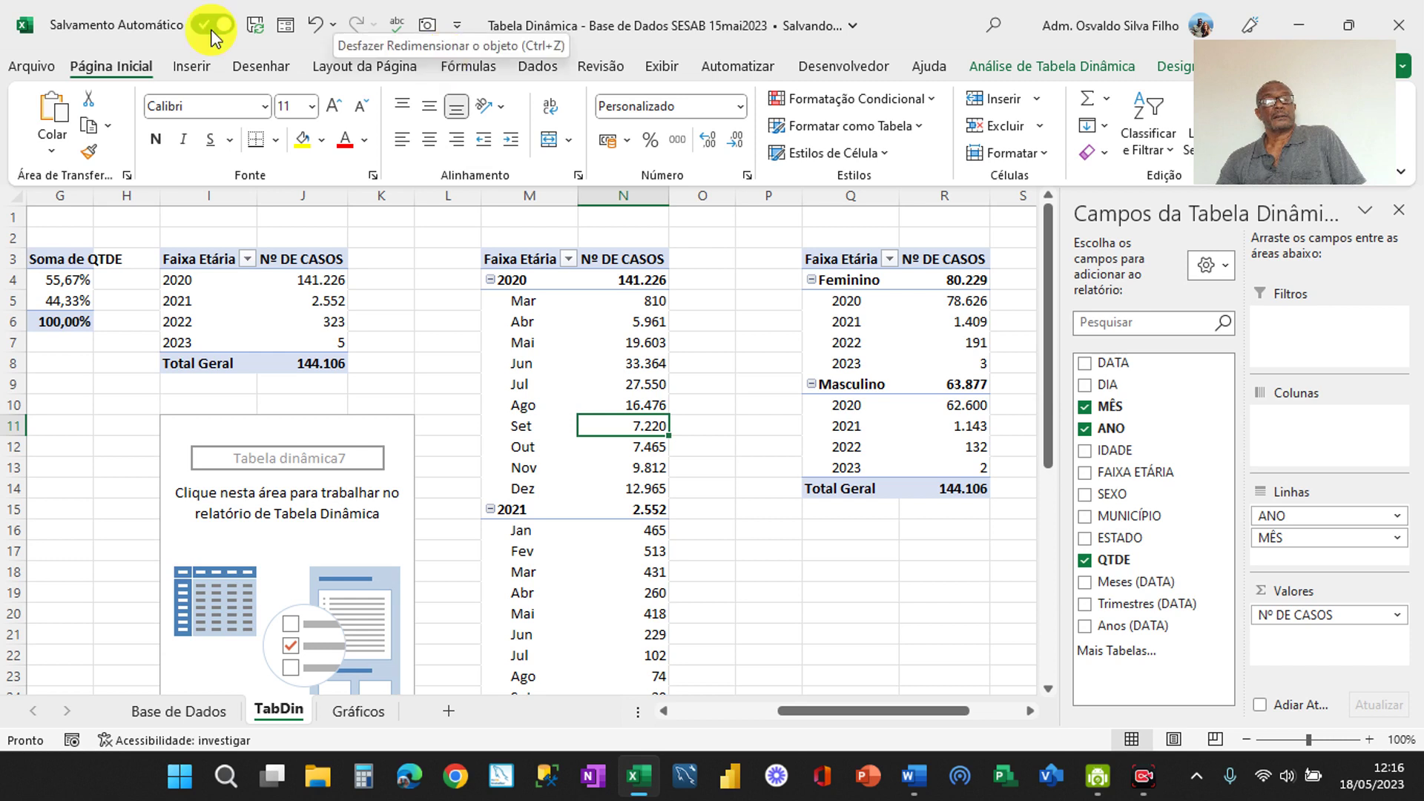
{"action": "left_click", "coordinate": [206, 74]}
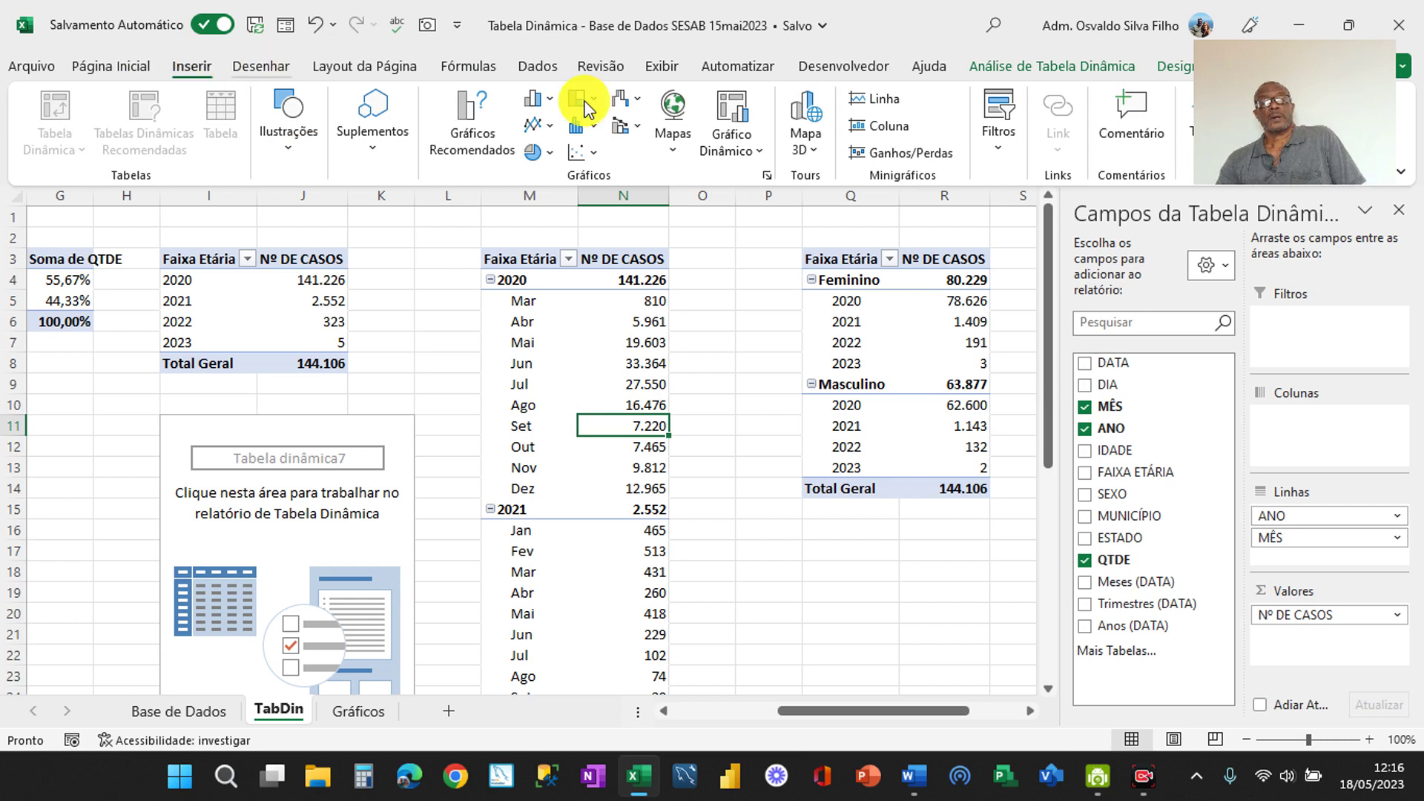
{"action": "left_click", "coordinate": [550, 127]}
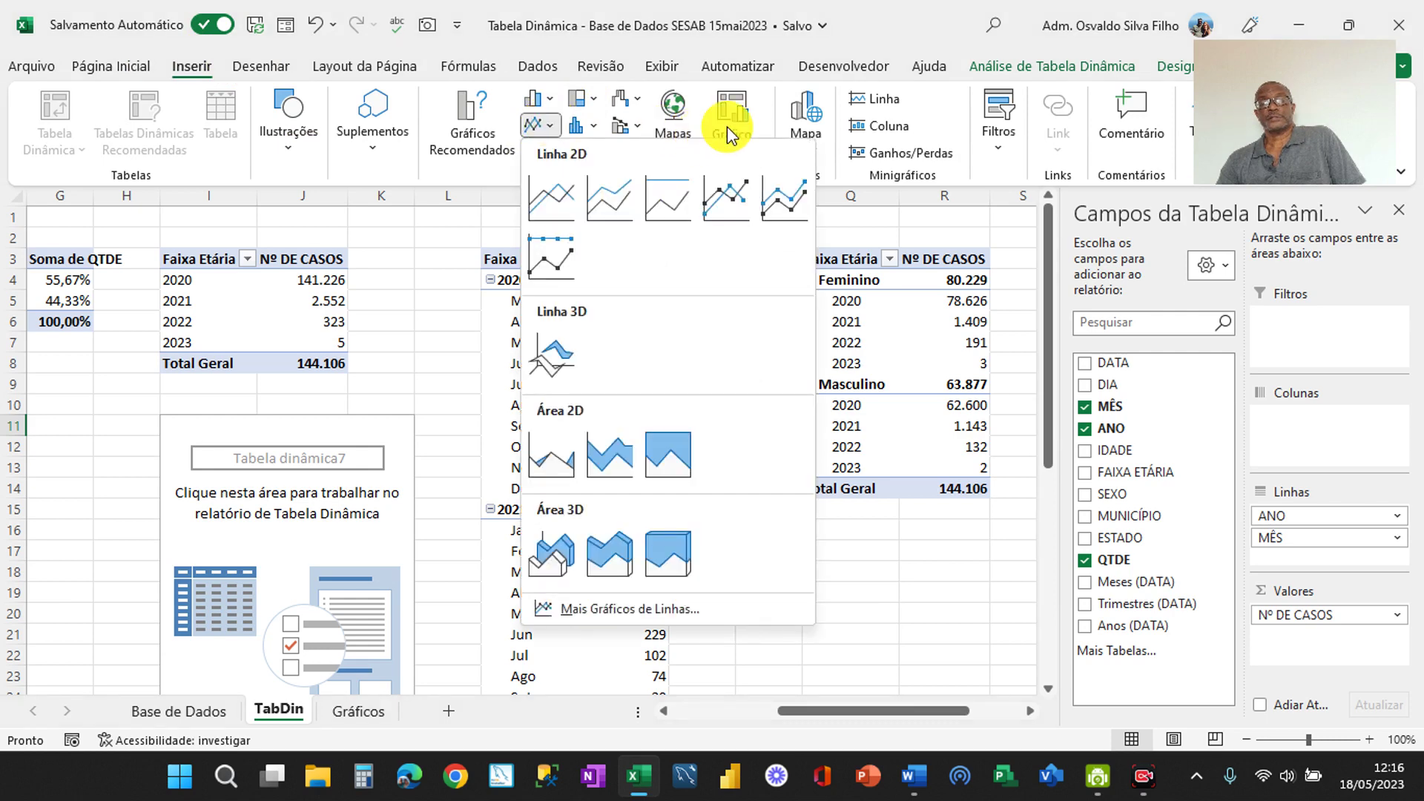
{"action": "left_click", "coordinate": [725, 203]}
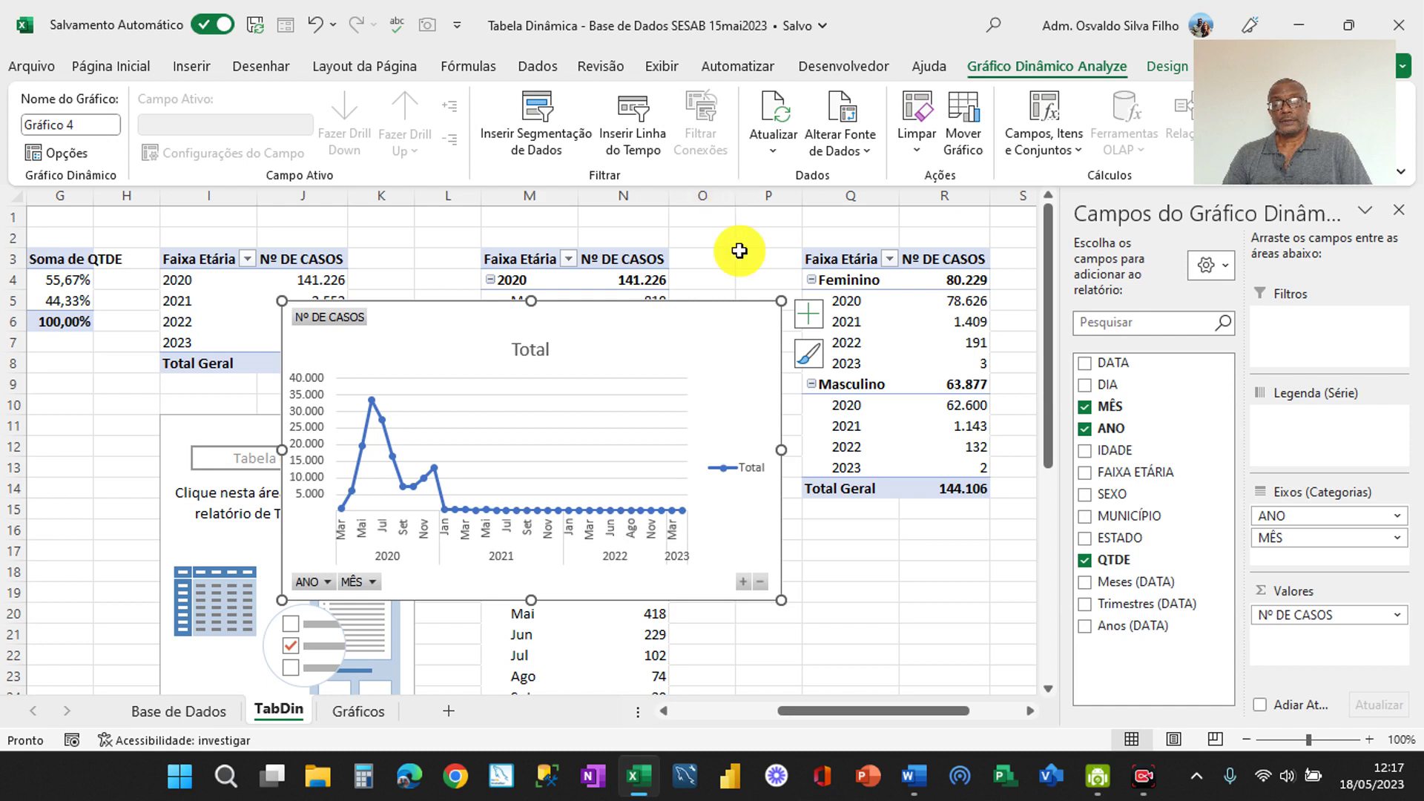
Change the title of the line chart by year and month to Casos
{"action": "double_click", "coordinate": [537, 345]}
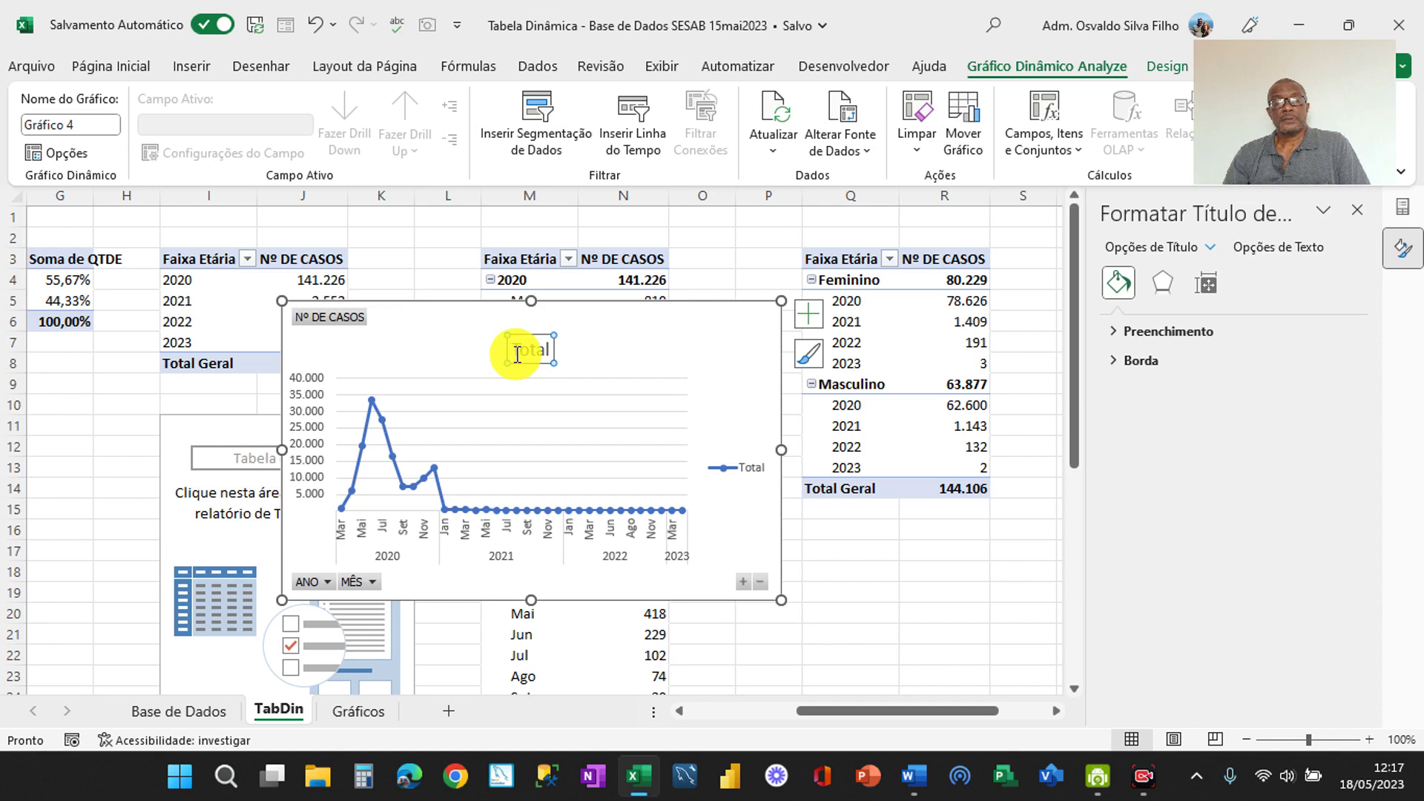
{"action": "left_click_drag", "start_coordinate": [511, 353], "coordinate": [582, 353]}
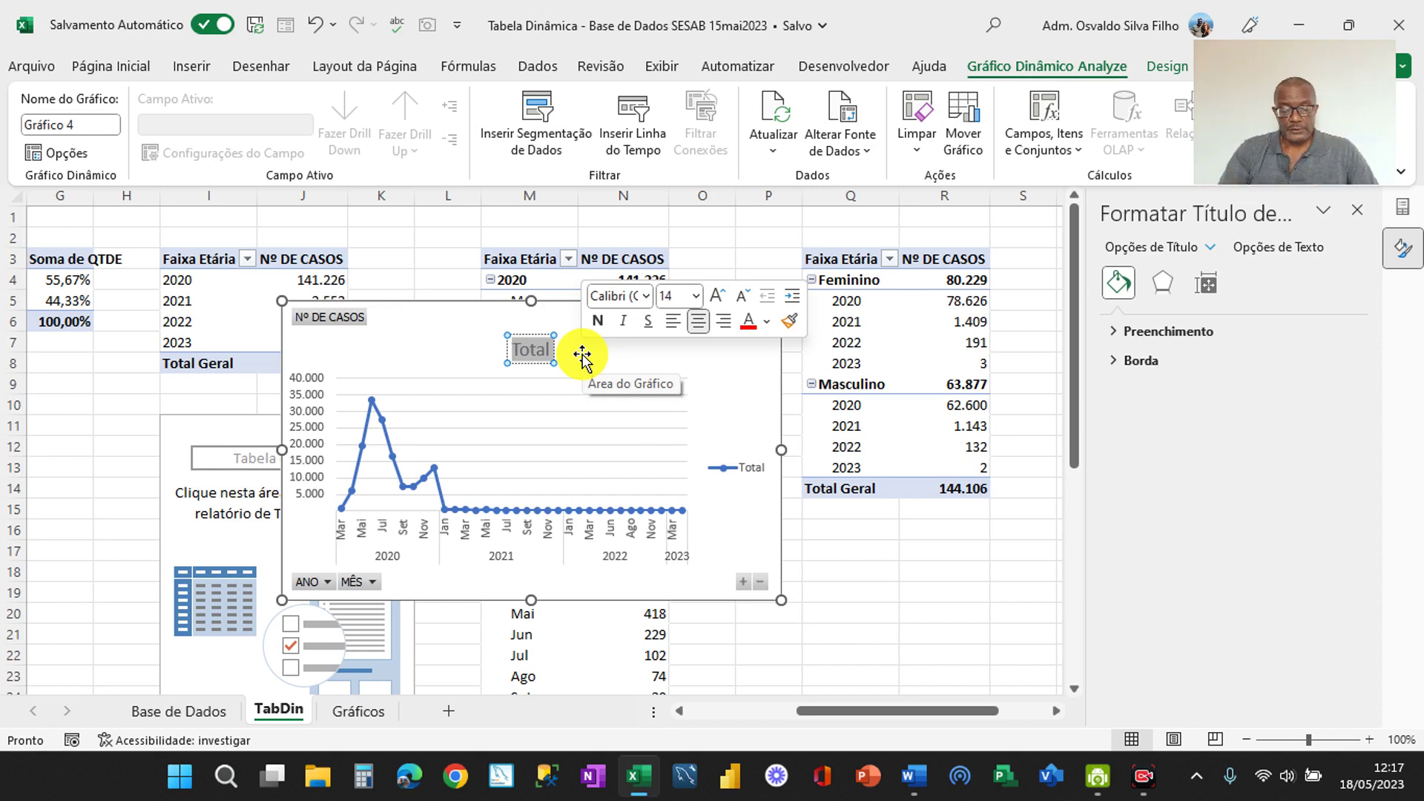
{"action": "type", "text": "Casos"}
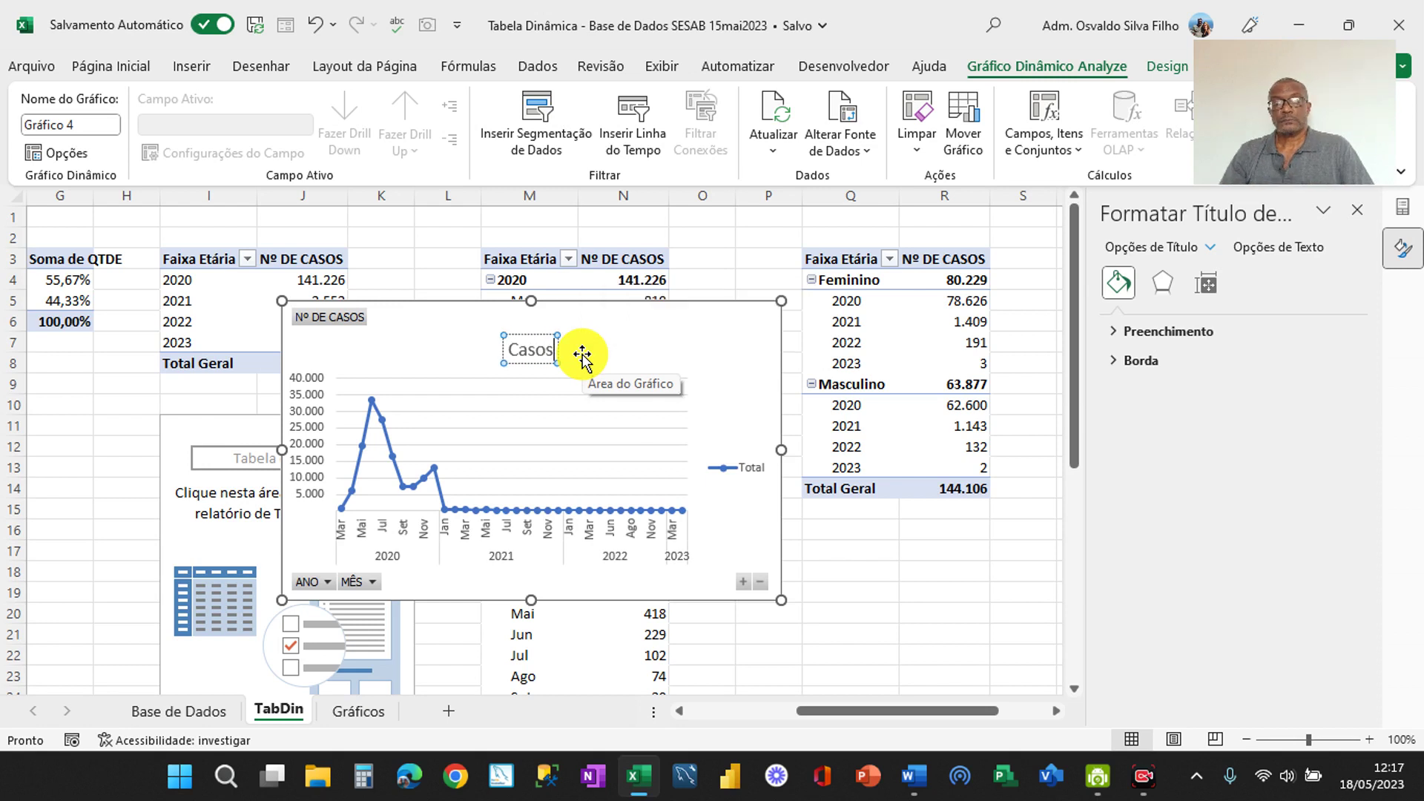
Move the Casos line chart from the TabDin sheet to cell A14 of the Gráficos sheet
{"action": "left_click", "coordinate": [630, 304]}
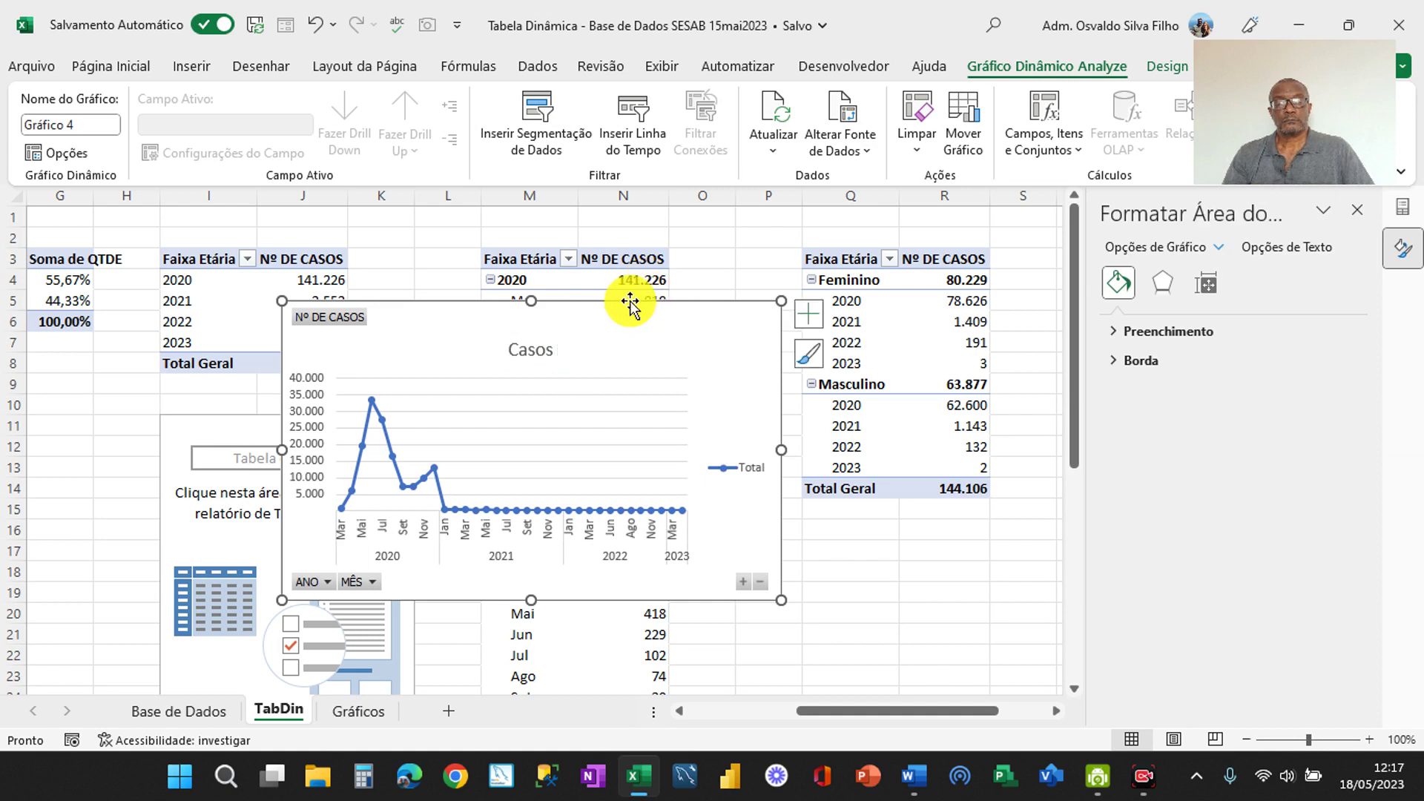
{"action": "key", "text": "Delete"}
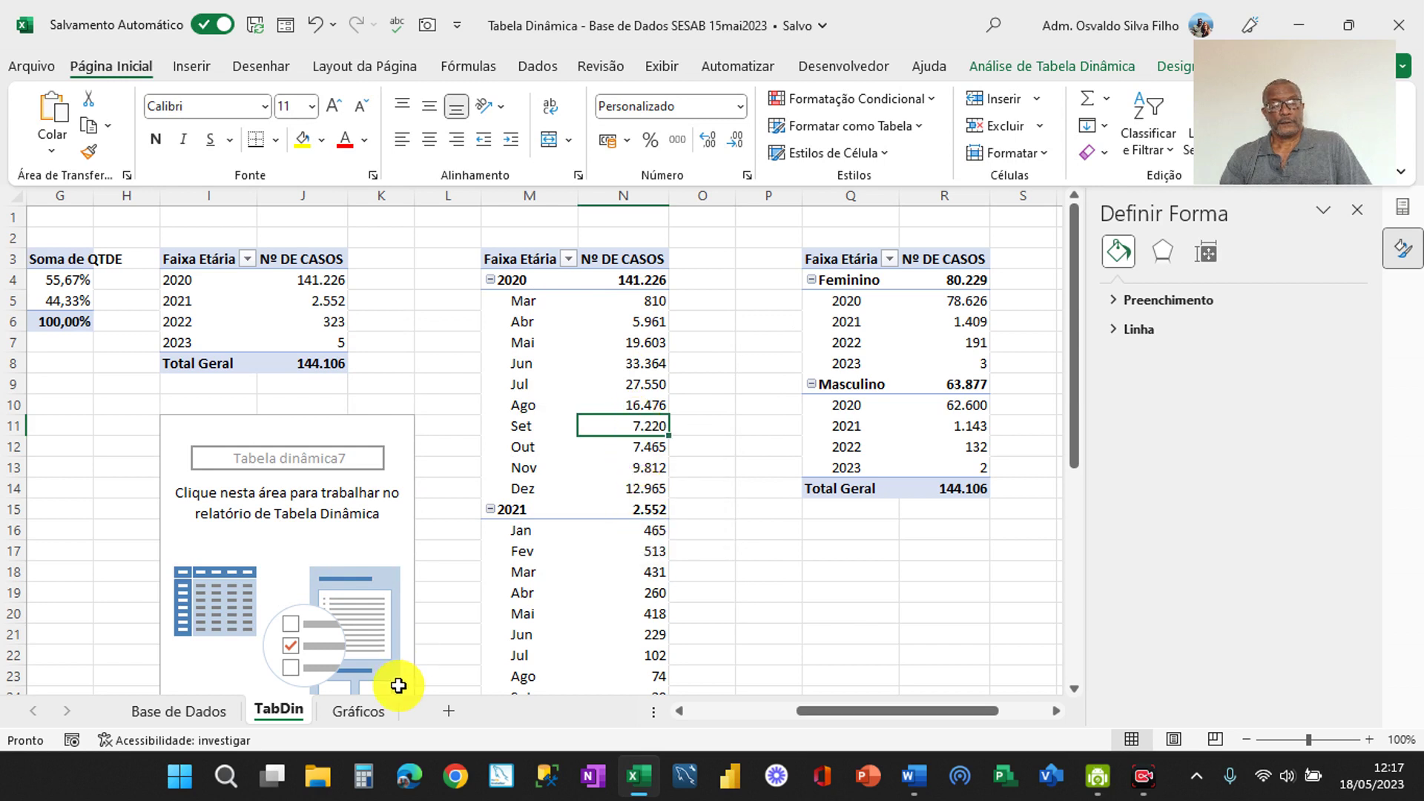
{"action": "left_click", "coordinate": [356, 711]}
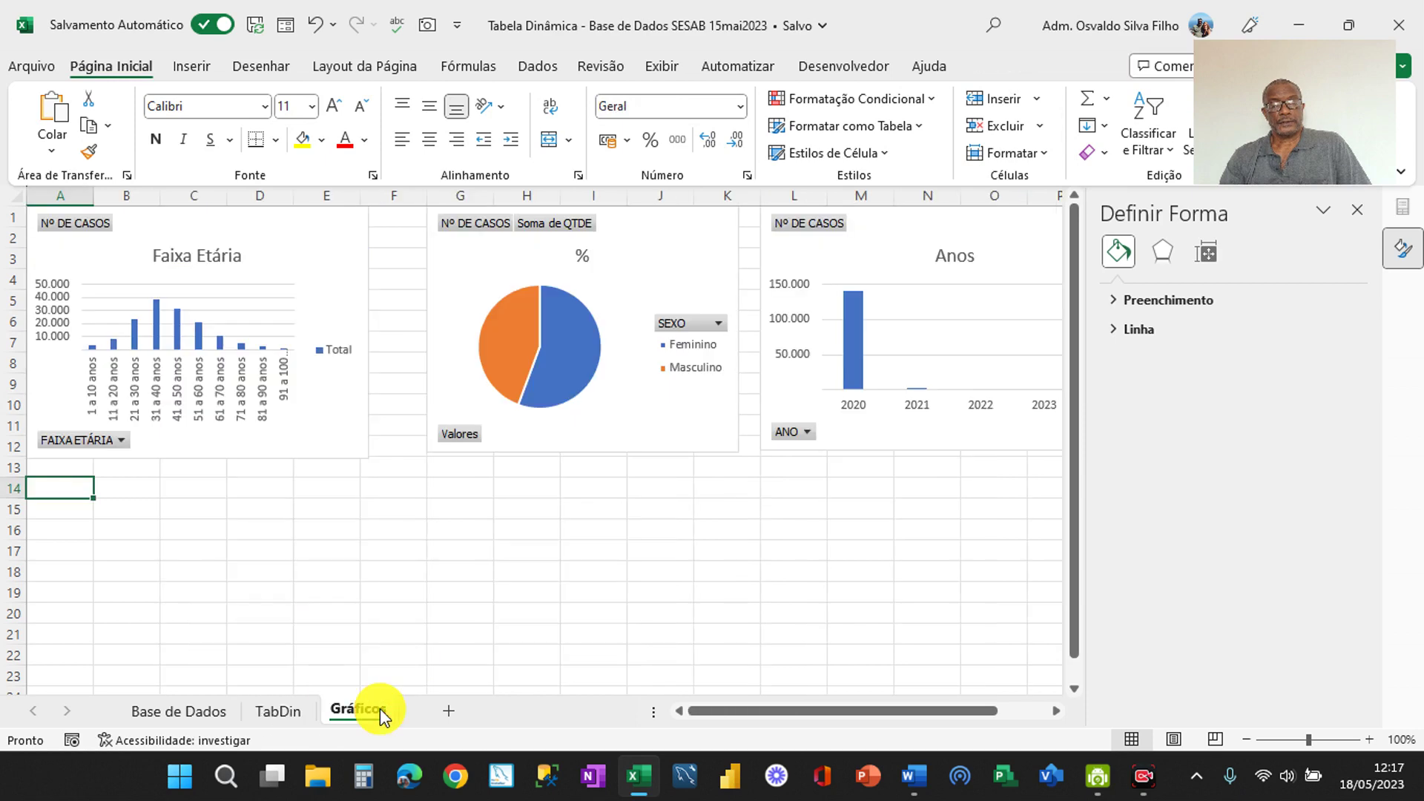
{"action": "key", "text": "ctrl+v"}
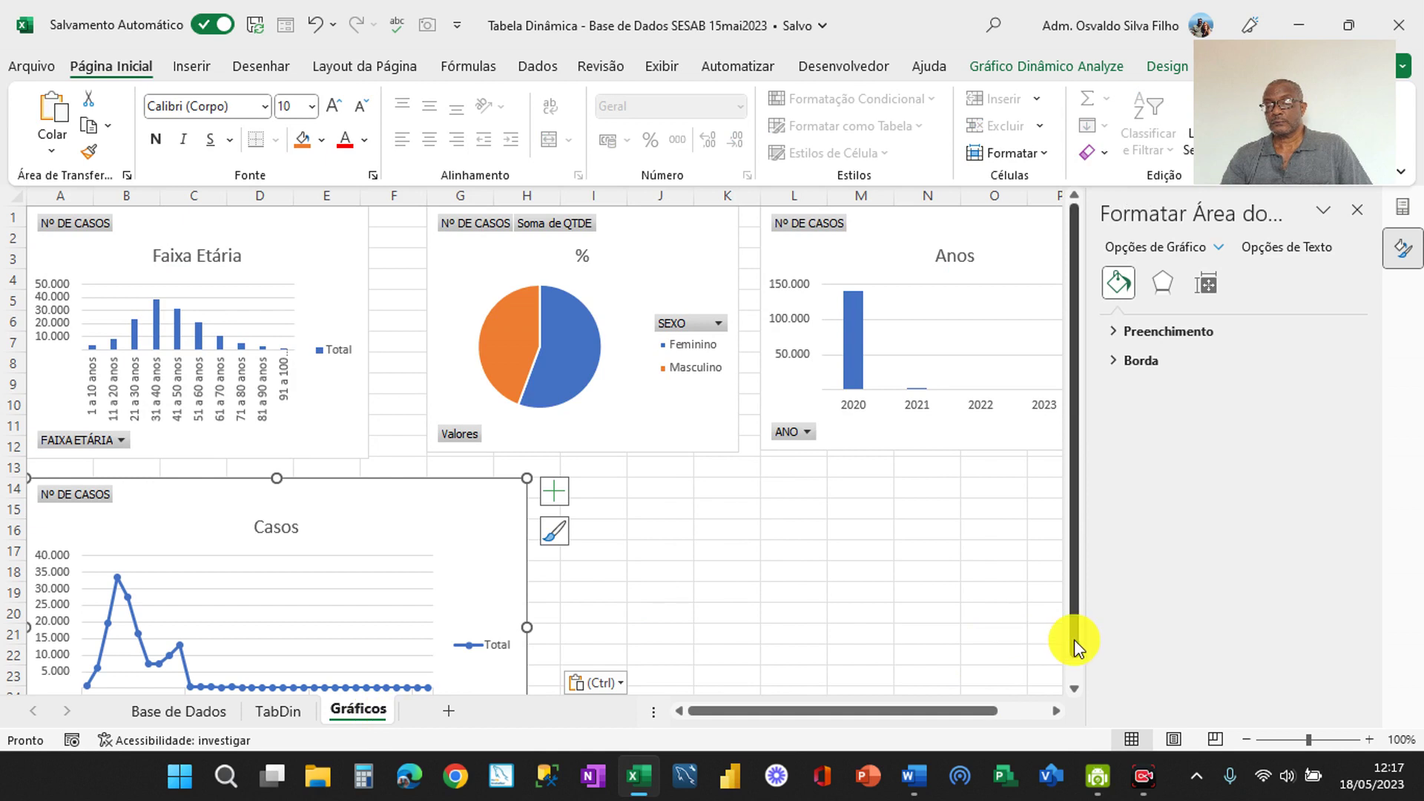
Shrink the Casos line chart on Gráficos to about columns A–F, rows 14–24
{"action": "left_click_drag", "start_coordinate": [1075, 640], "coordinate": [1069, 709]}
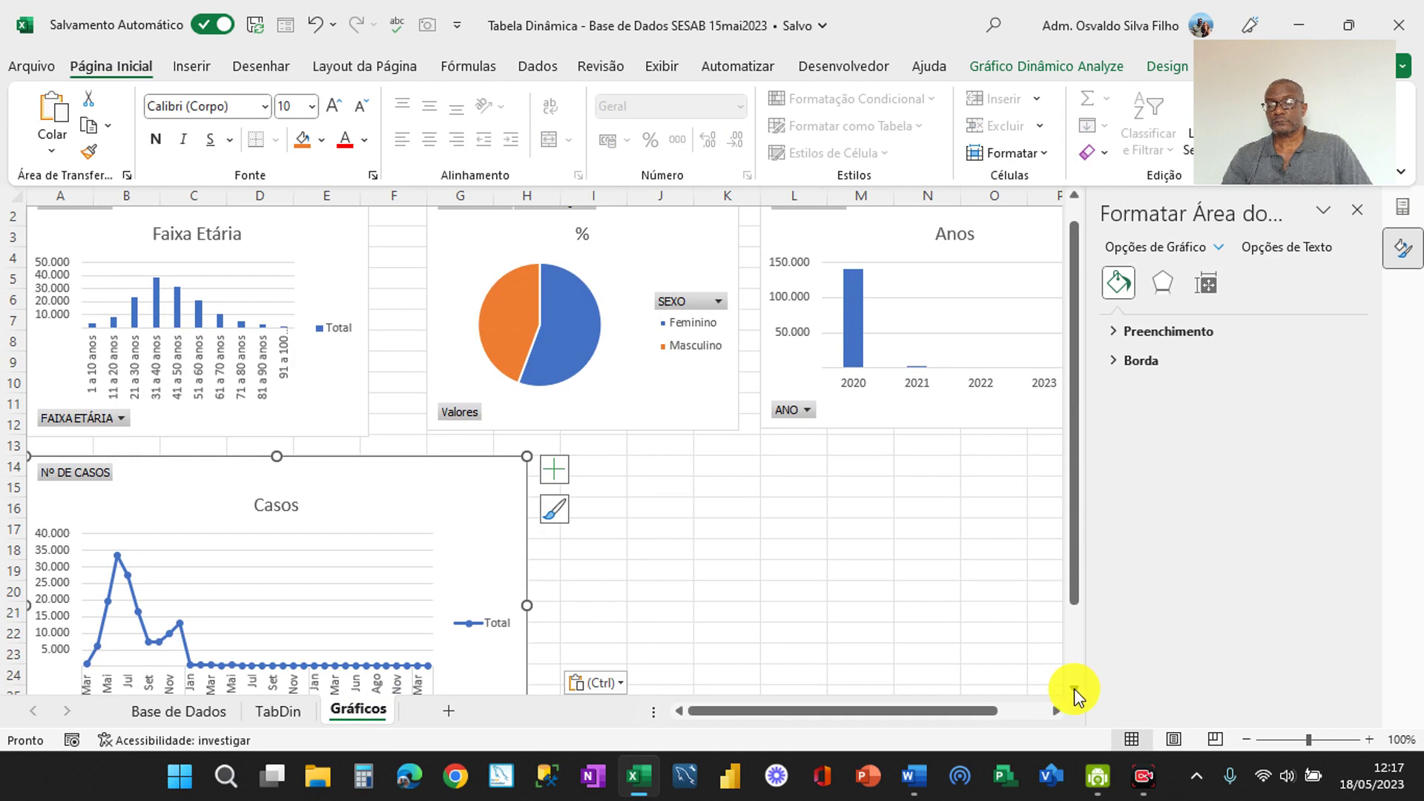
{"action": "scroll", "coordinate": [1074, 688], "scroll_direction": "down", "scroll_amount": 4}
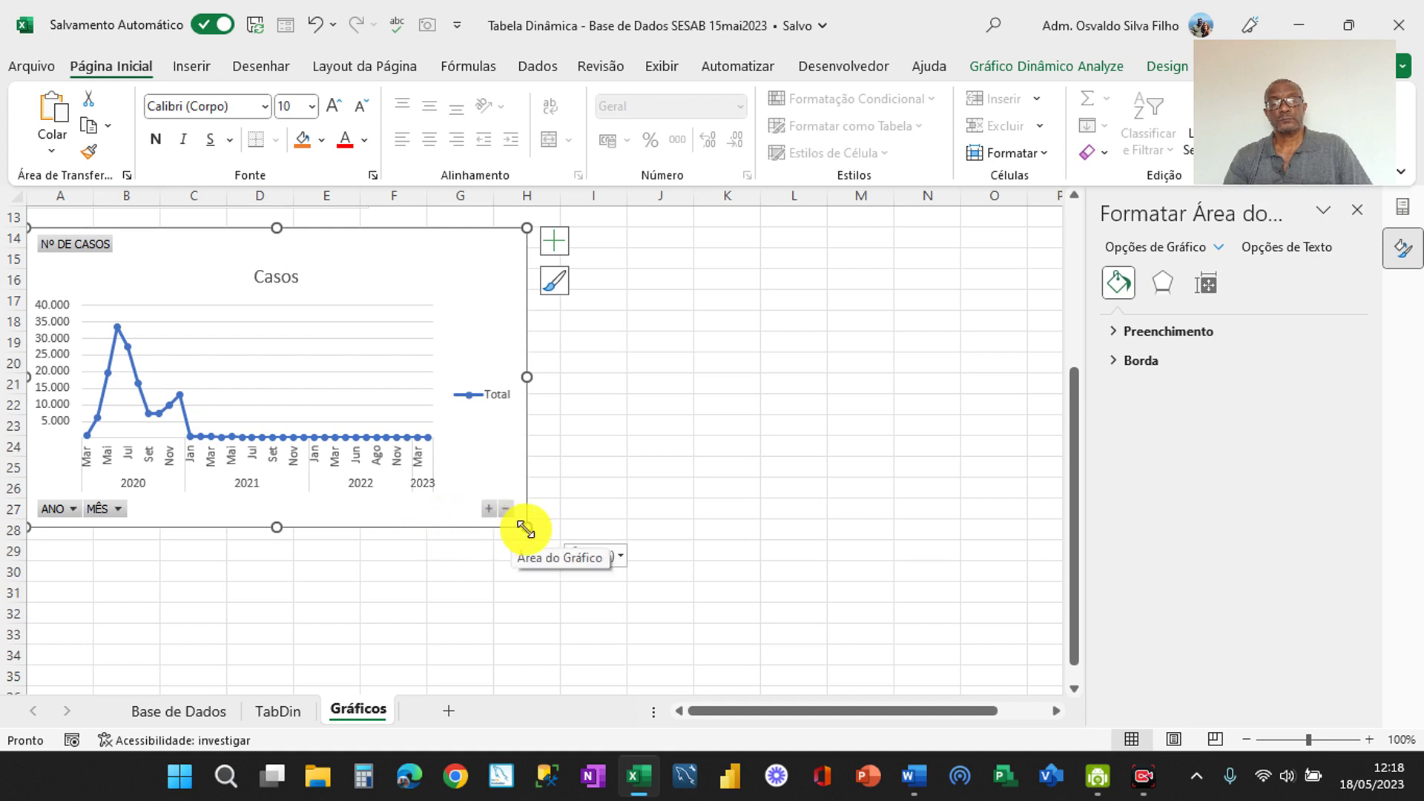
{"action": "left_click_drag", "start_coordinate": [525, 527], "coordinate": [400, 453]}
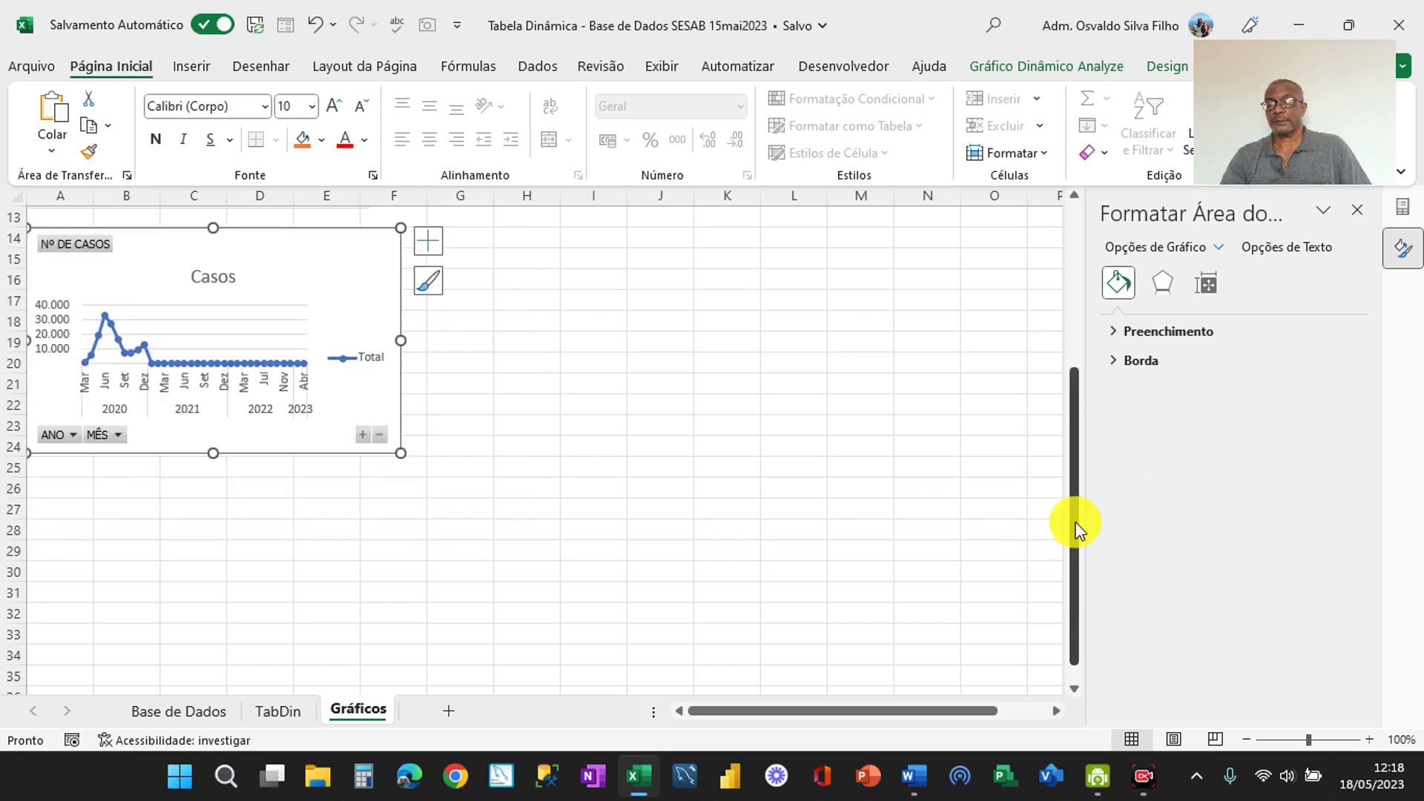
{"action": "left_click_drag", "start_coordinate": [1075, 522], "coordinate": [1068, 438]}
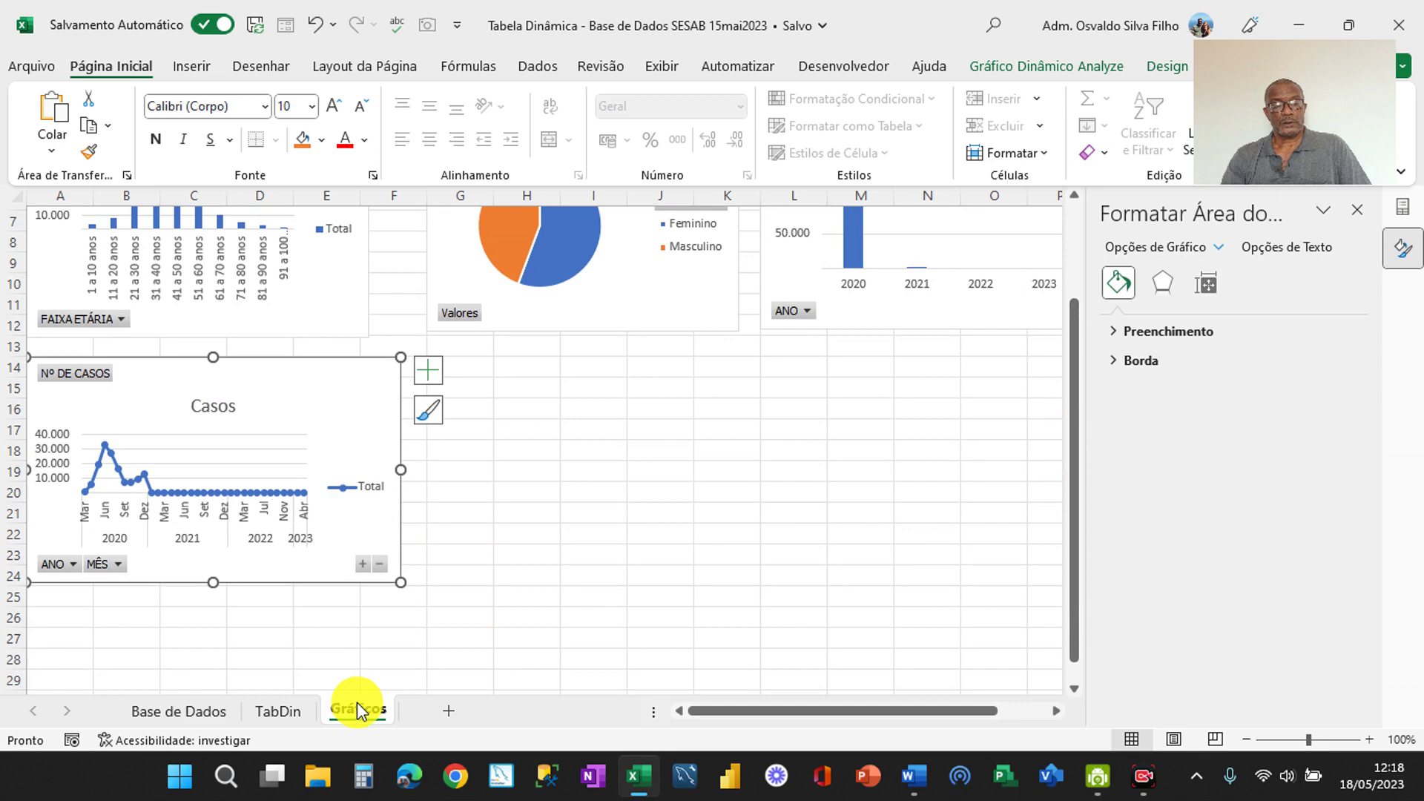
Insert a 2D clustered column pivot chart from the sex-and-year pivot table at Q3 on TabDin
{"action": "left_click", "coordinate": [273, 716]}
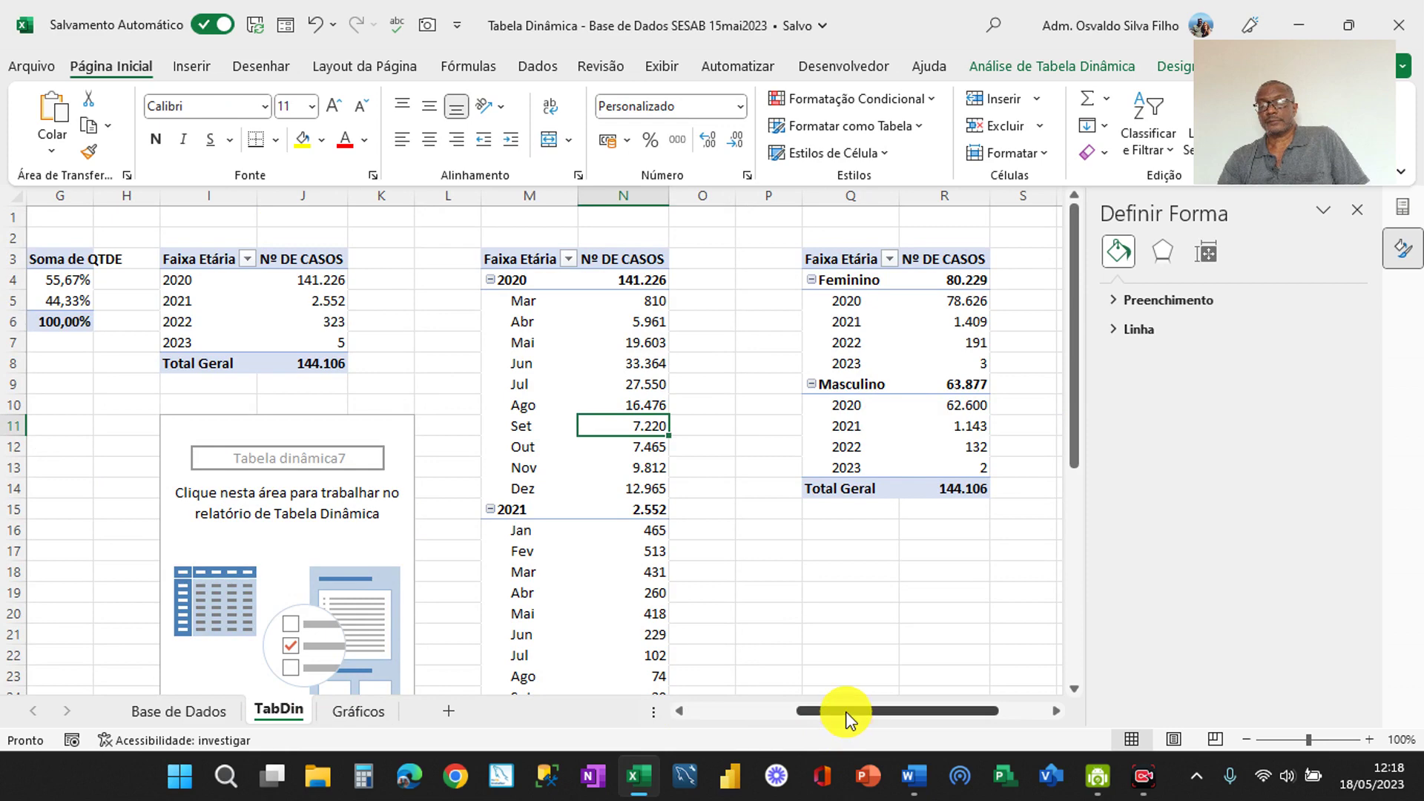
{"action": "left_click_drag", "start_coordinate": [846, 710], "coordinate": [946, 709]}
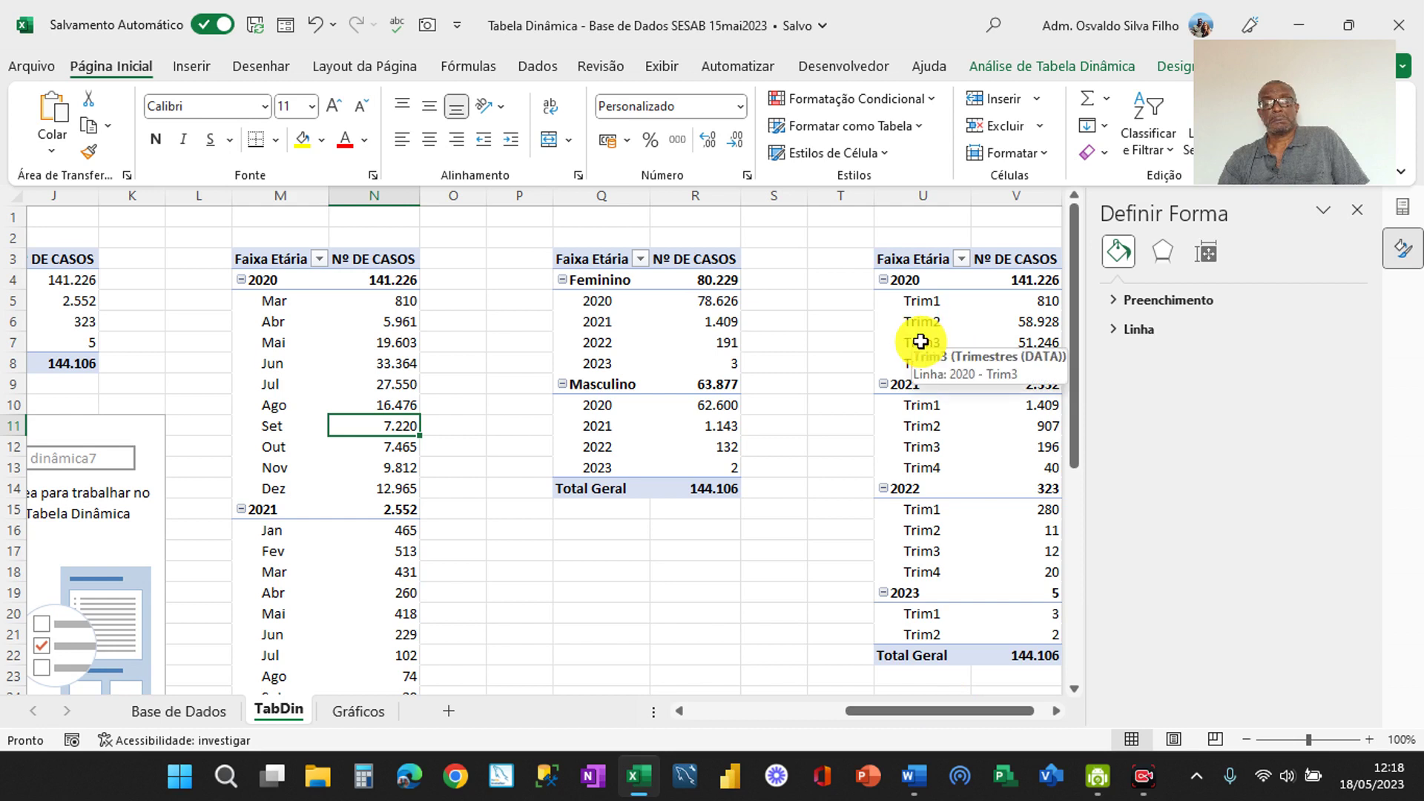
{"action": "left_click", "coordinate": [610, 344]}
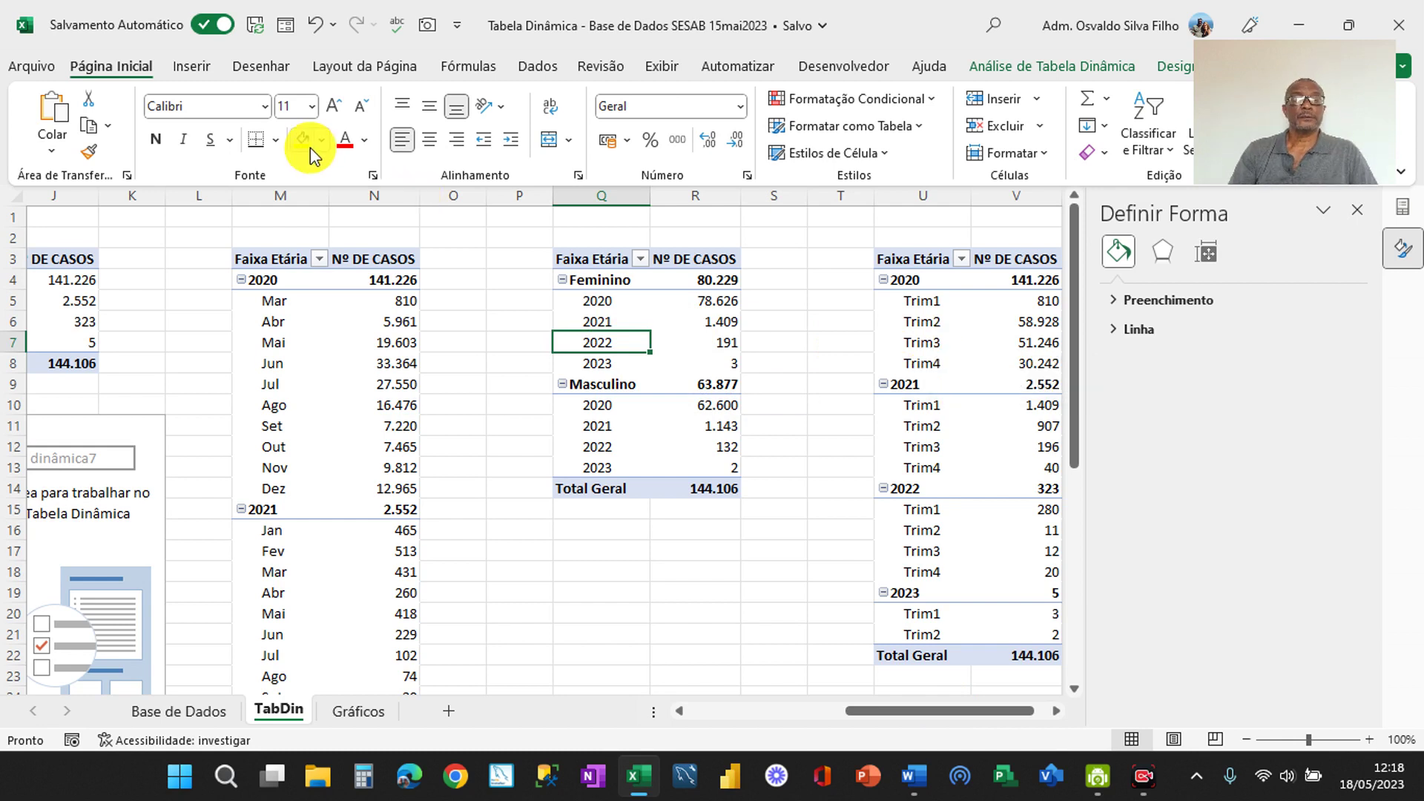
{"action": "left_click", "coordinate": [194, 60]}
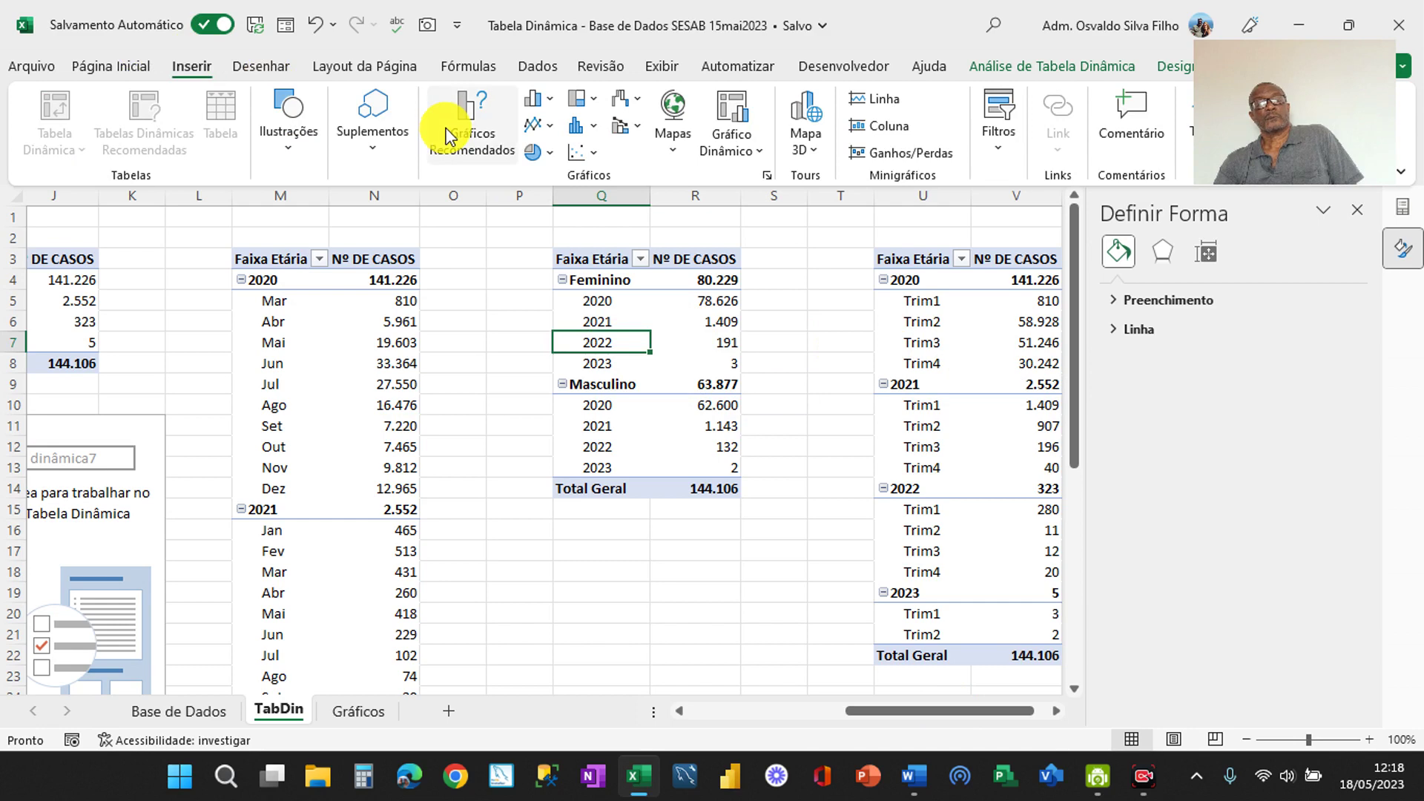
{"action": "left_click", "coordinate": [544, 107]}
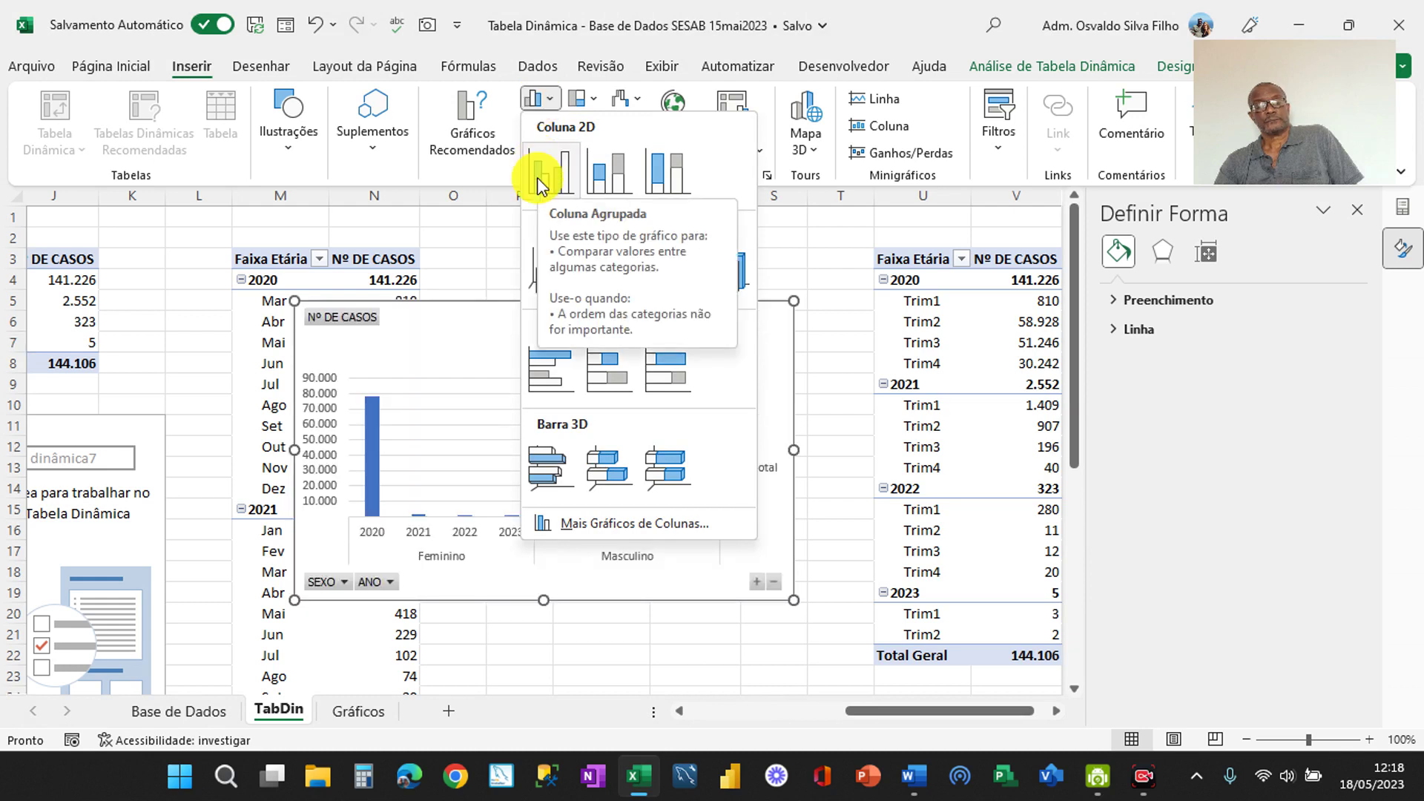
{"action": "left_click", "coordinate": [537, 177]}
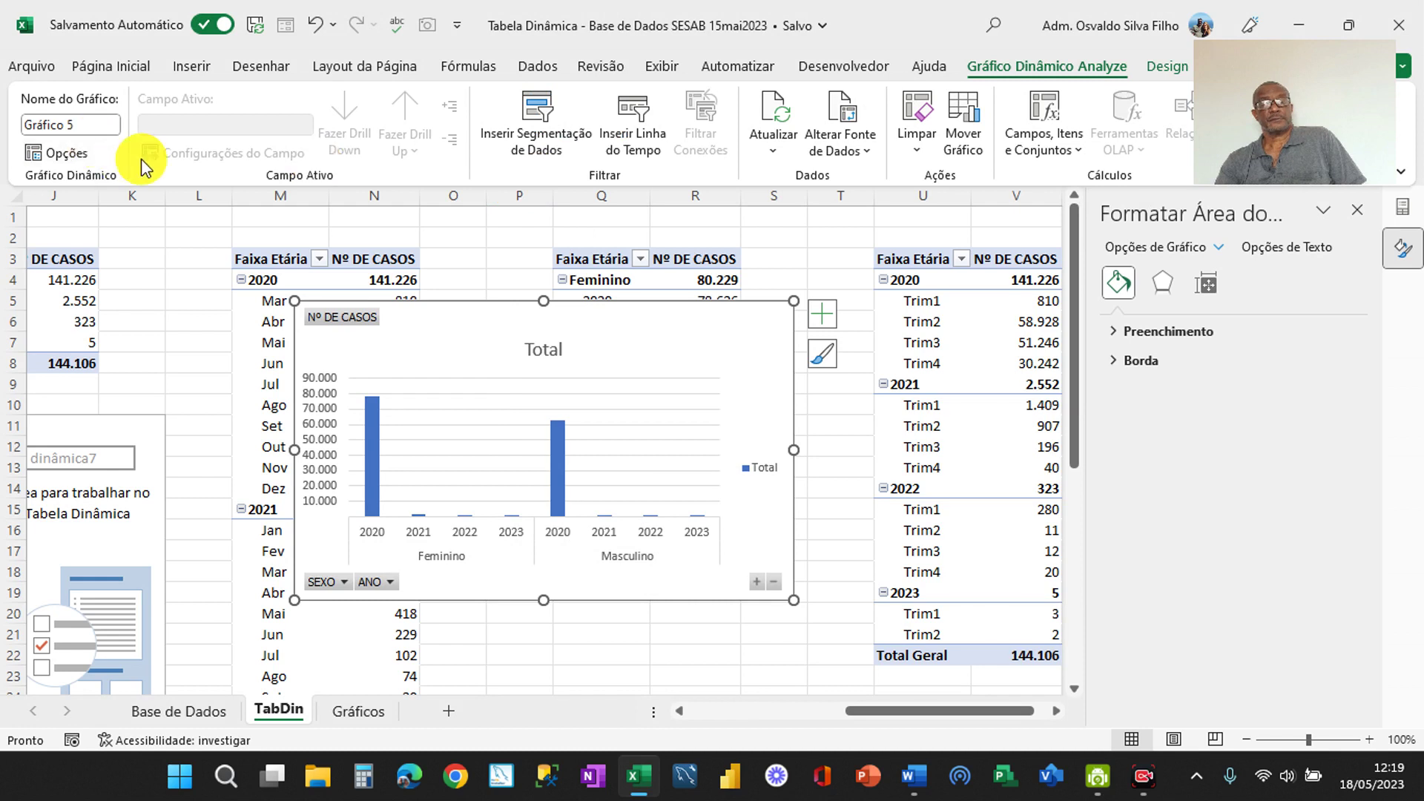
Change the sex-and-year chart's type to Barras Agrupadas
{"action": "right_click", "coordinate": [469, 326]}
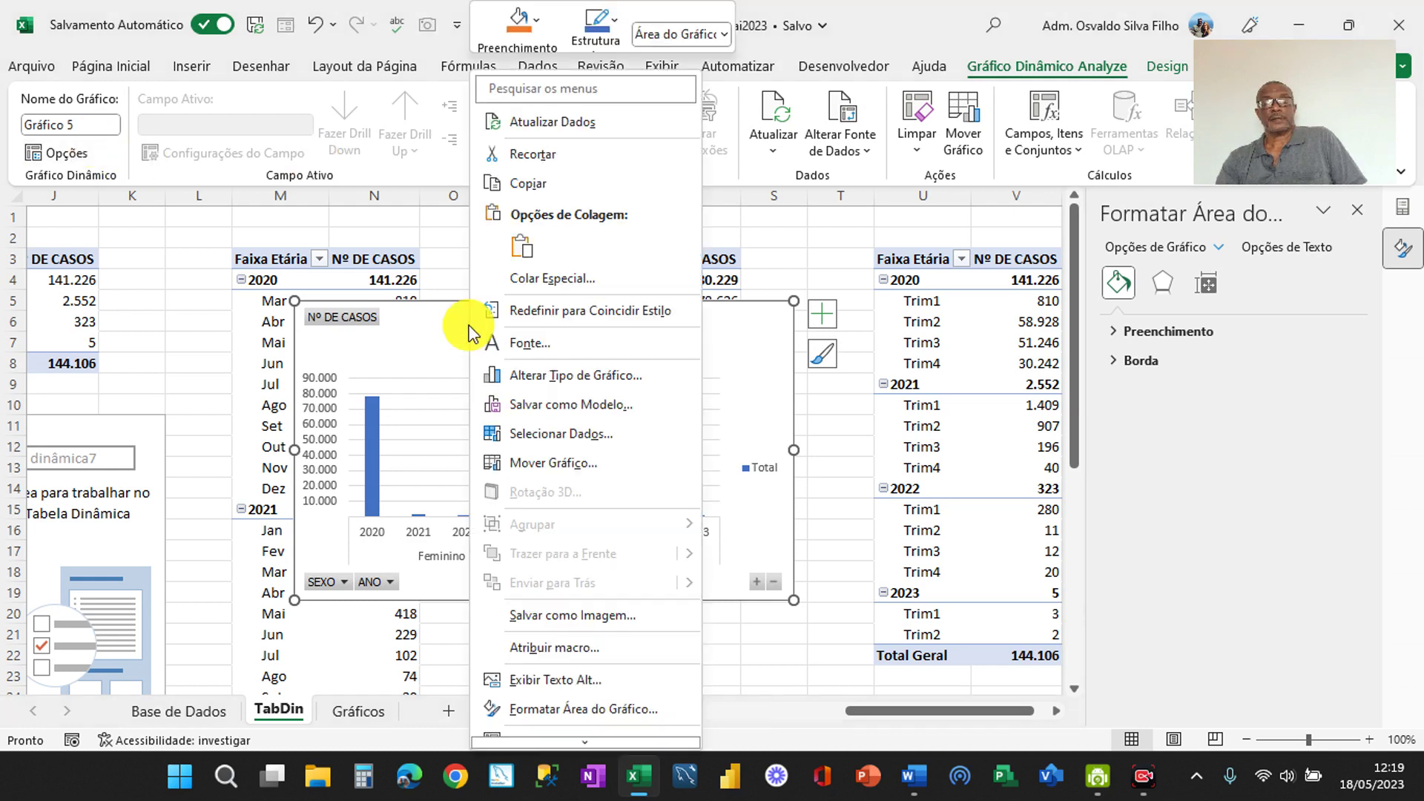
{"action": "left_click", "coordinate": [547, 375]}
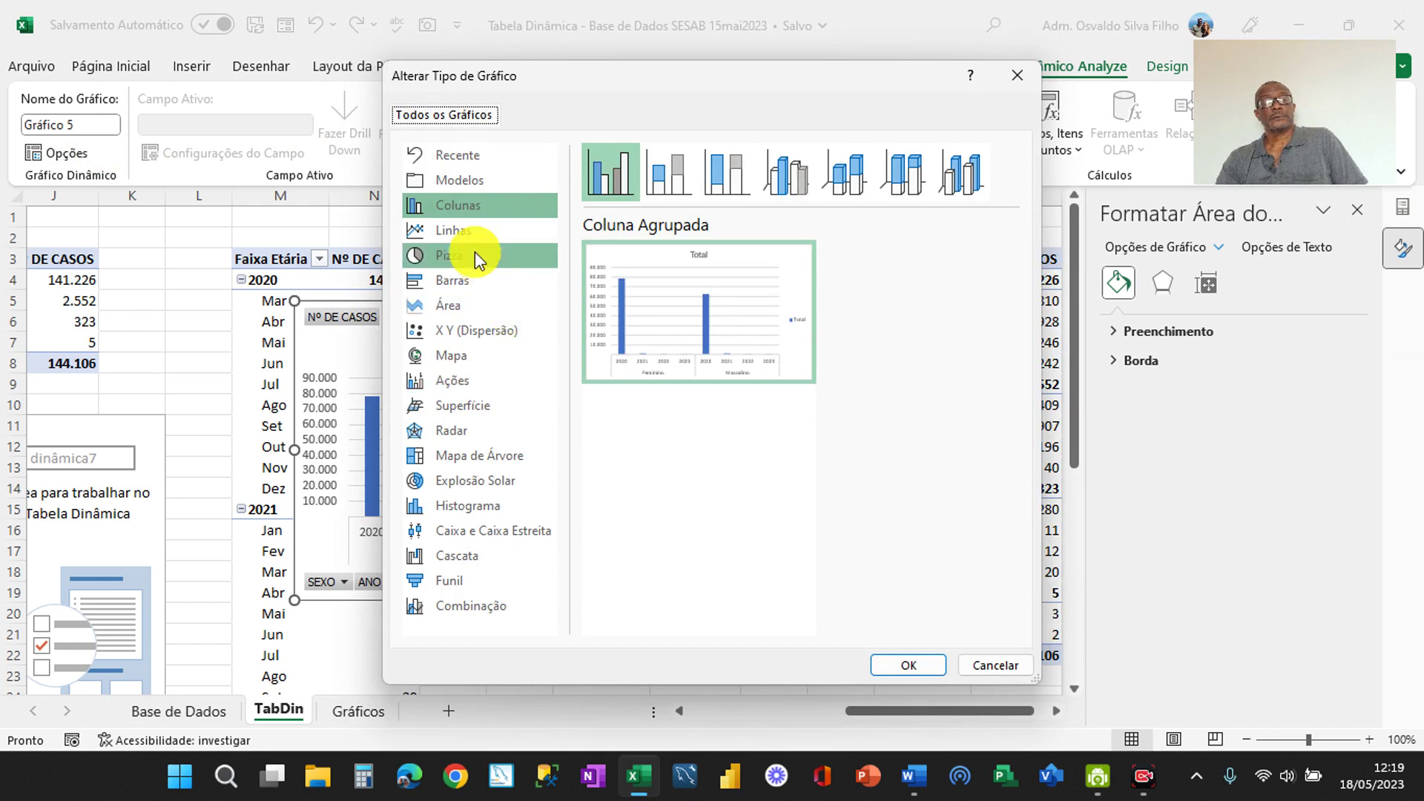
{"action": "left_click", "coordinate": [439, 291]}
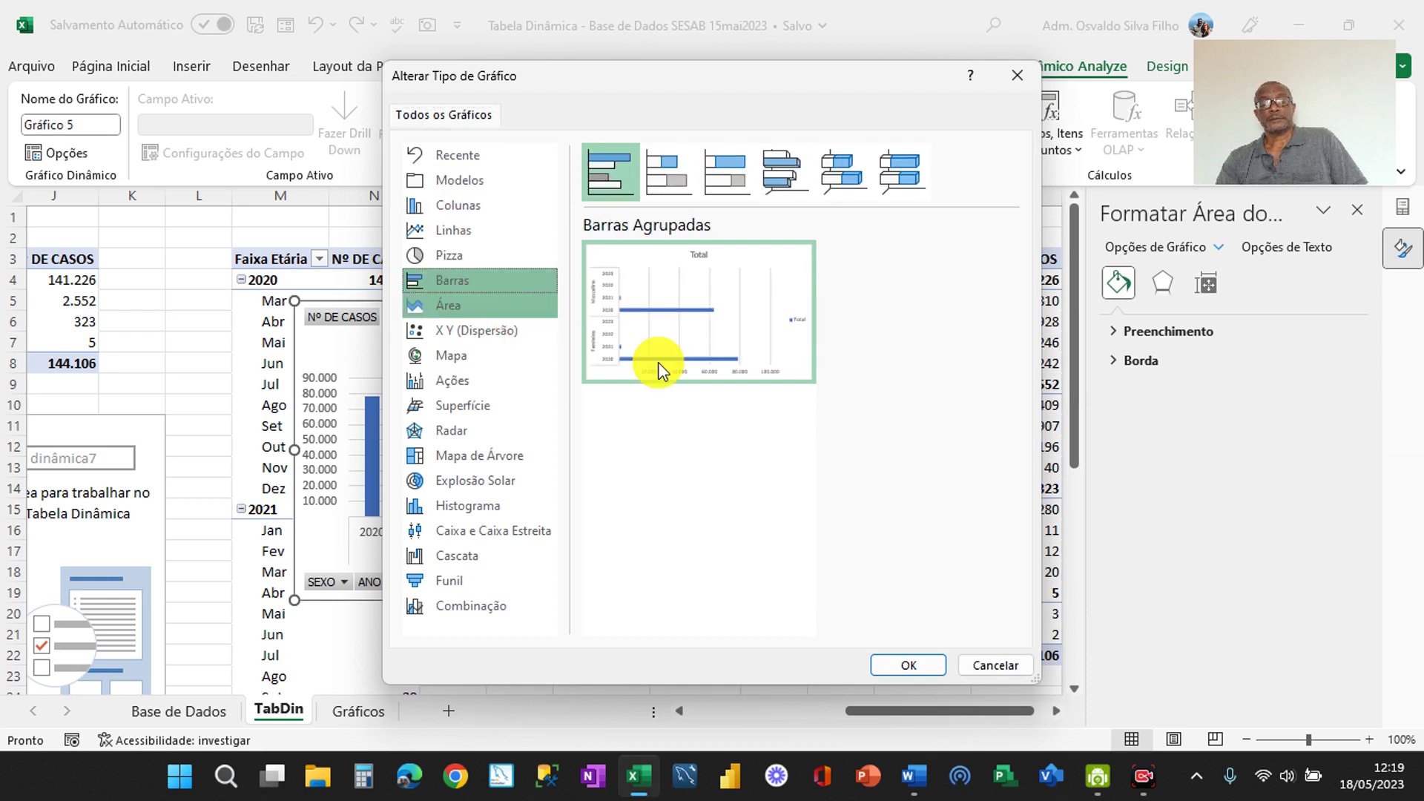
{"action": "mouse_move", "coordinate": [670, 357]}
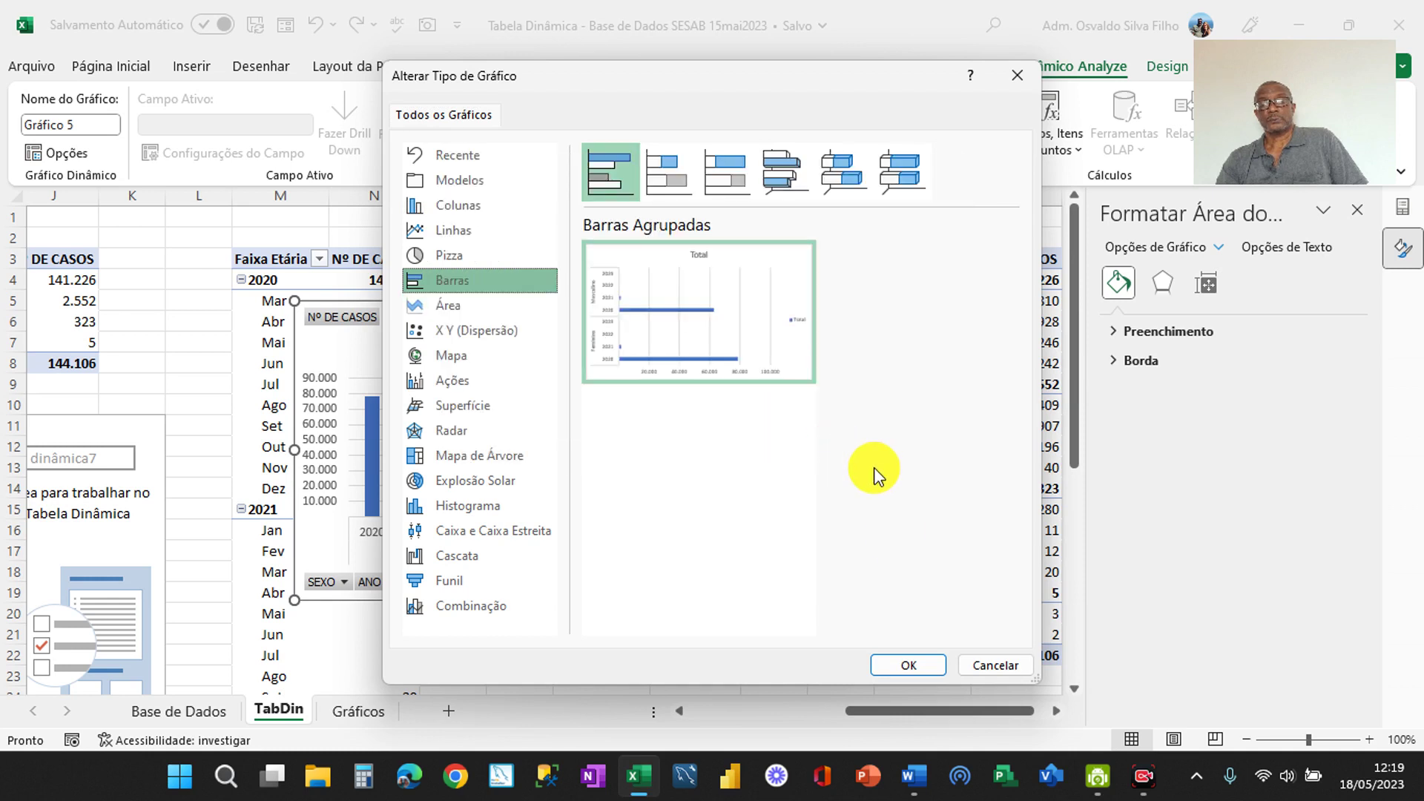
{"action": "left_click", "coordinate": [906, 665]}
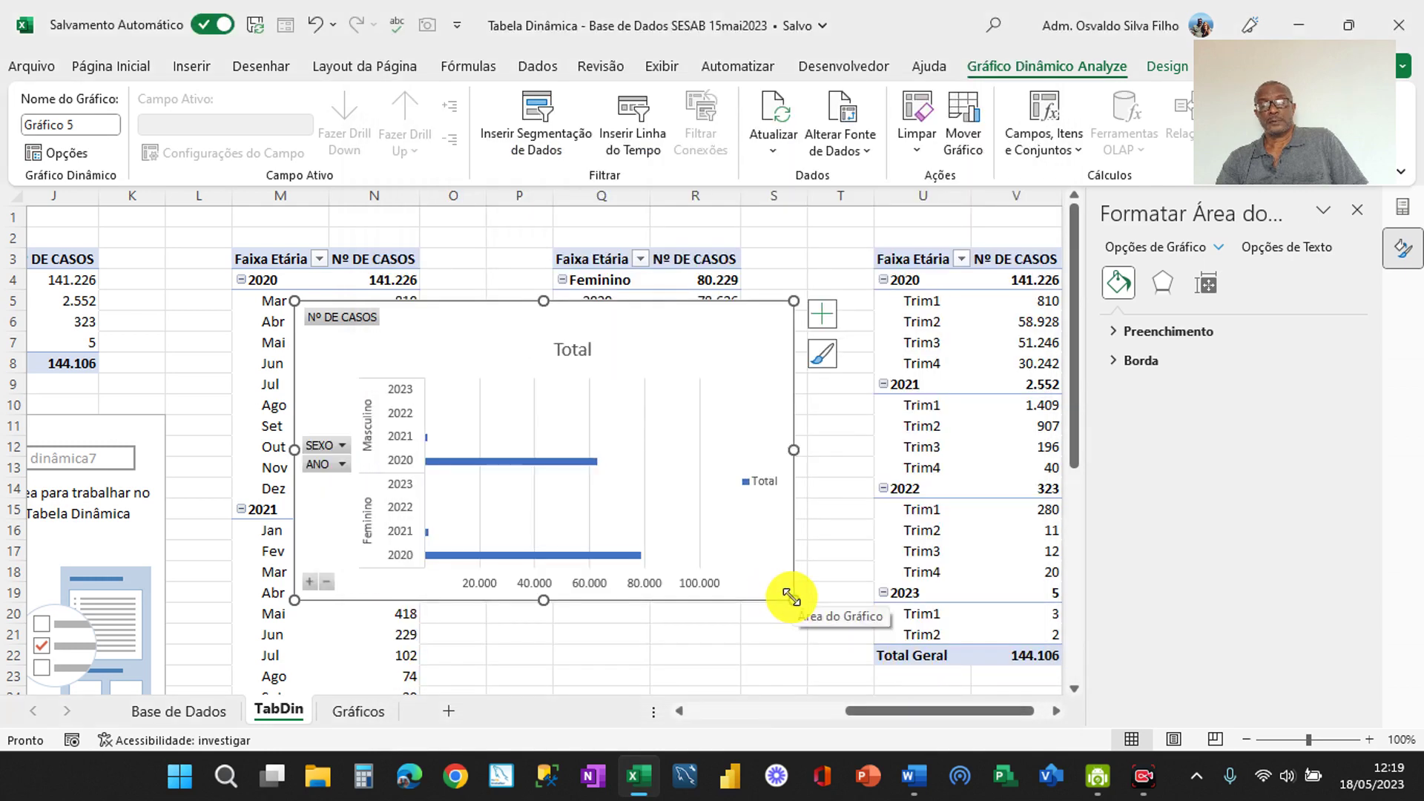
Shrink the sex-and-year bar chart and move it from TabDin to cell G14 of the Gráficos sheet
{"action": "left_click_drag", "start_coordinate": [791, 597], "coordinate": [666, 535]}
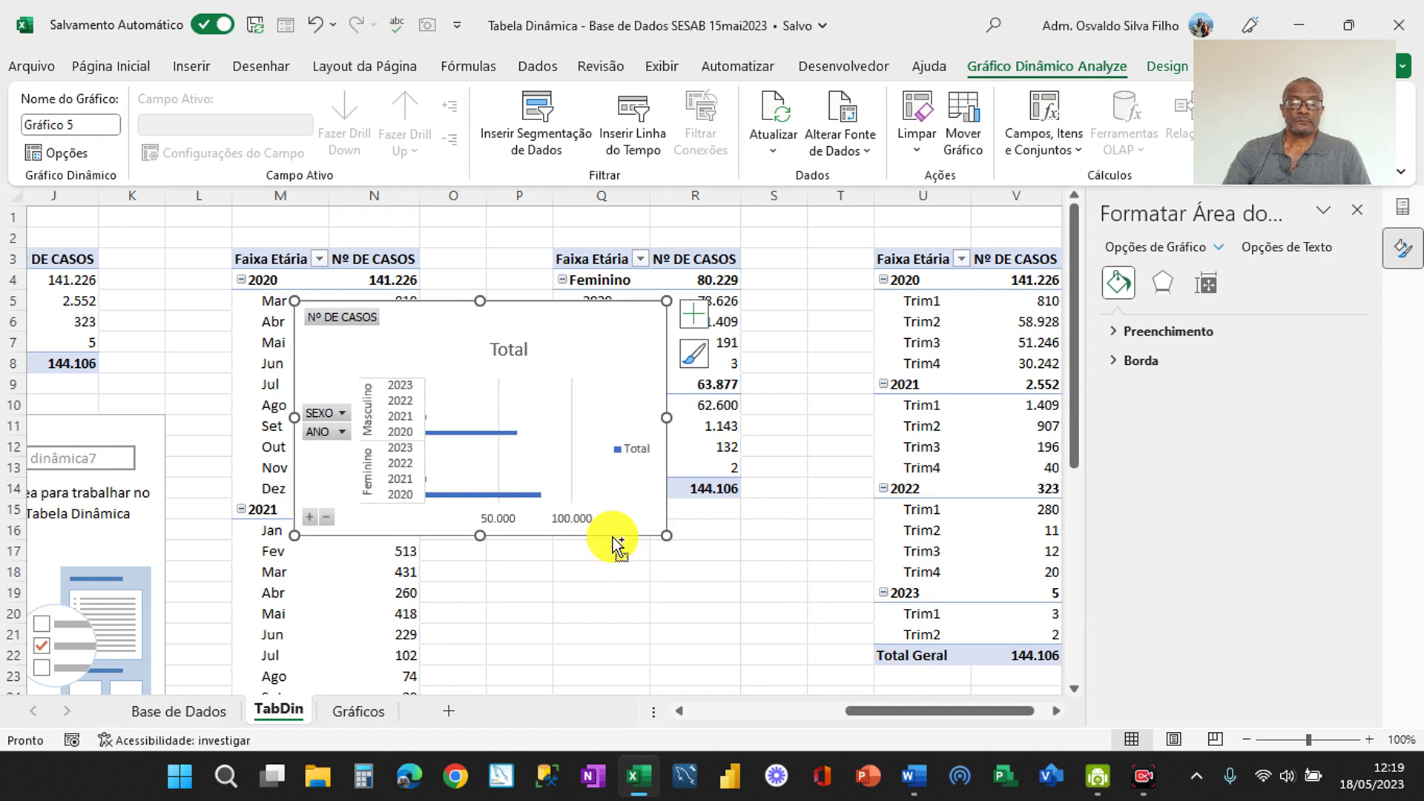
{"action": "key", "text": "ctrl+x"}
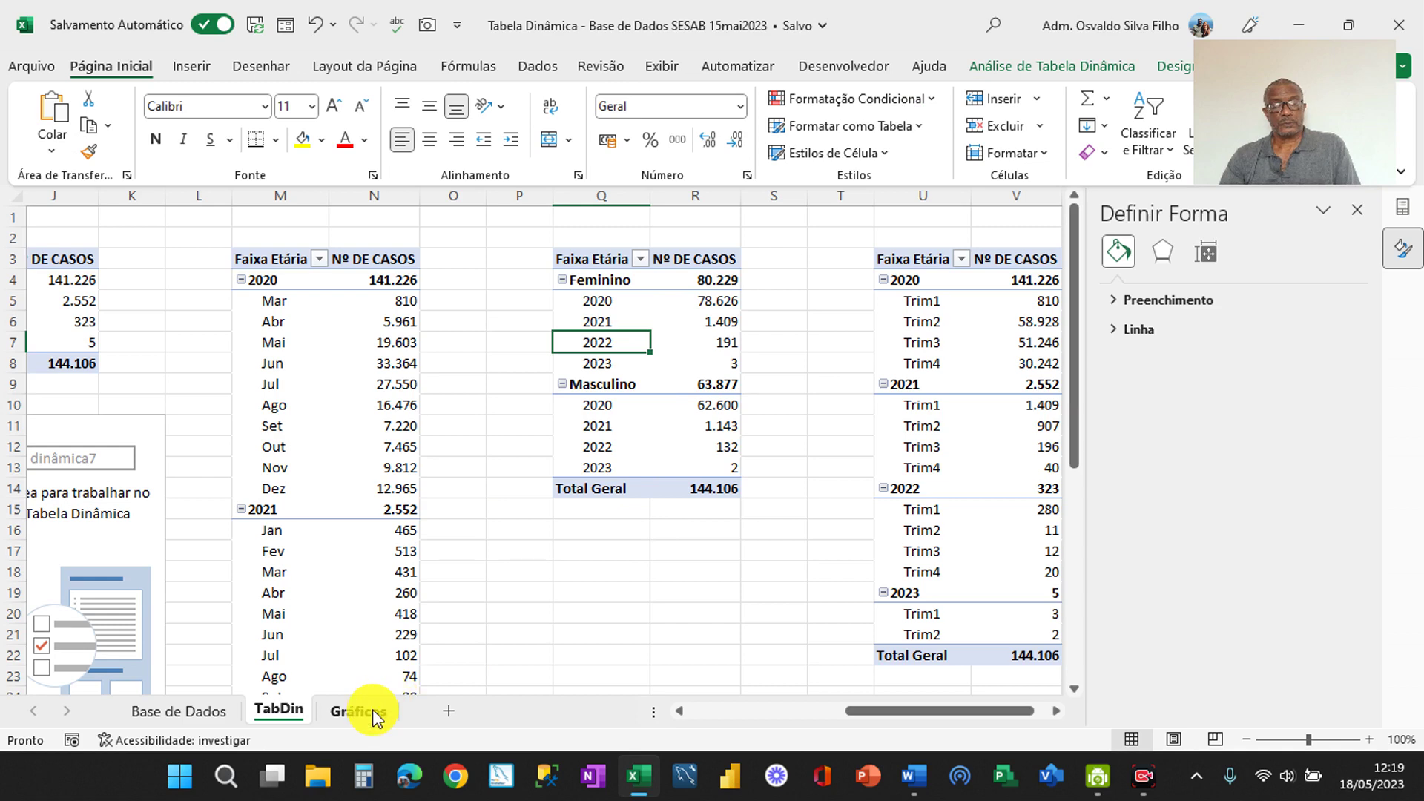
{"action": "left_click", "coordinate": [384, 709]}
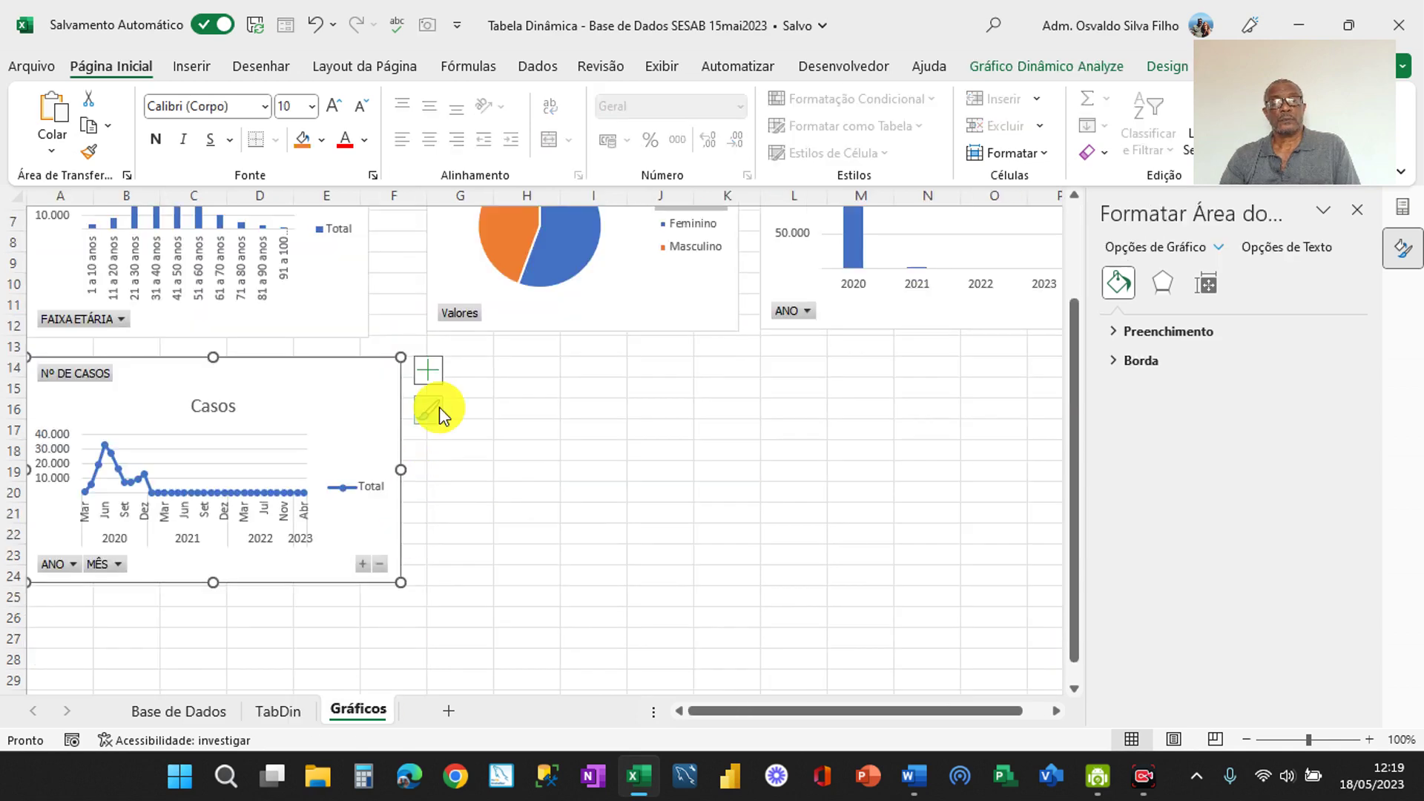
{"action": "left_click", "coordinate": [456, 373]}
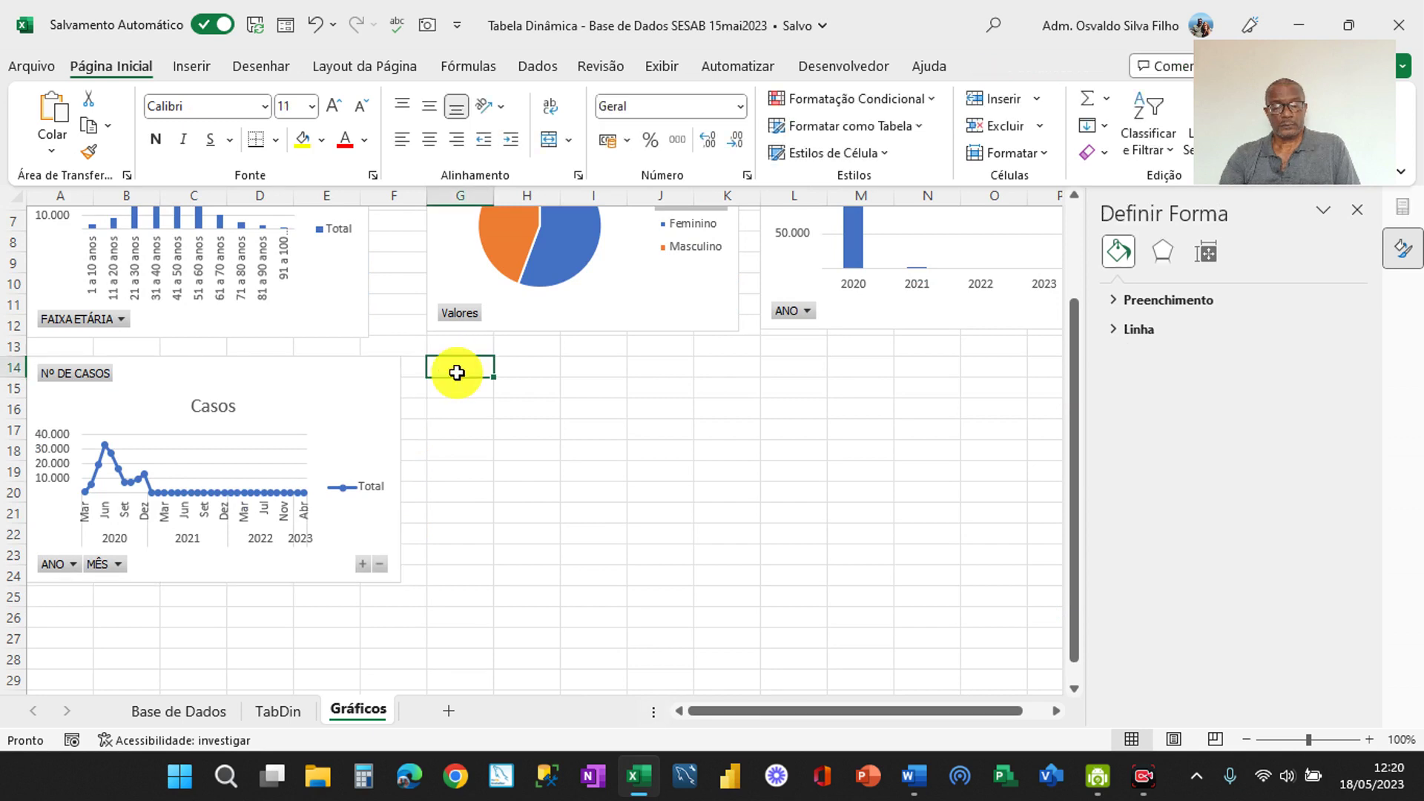
{"action": "key", "text": "ctrl+v"}
{"action": "left_click", "coordinate": [668, 493]}
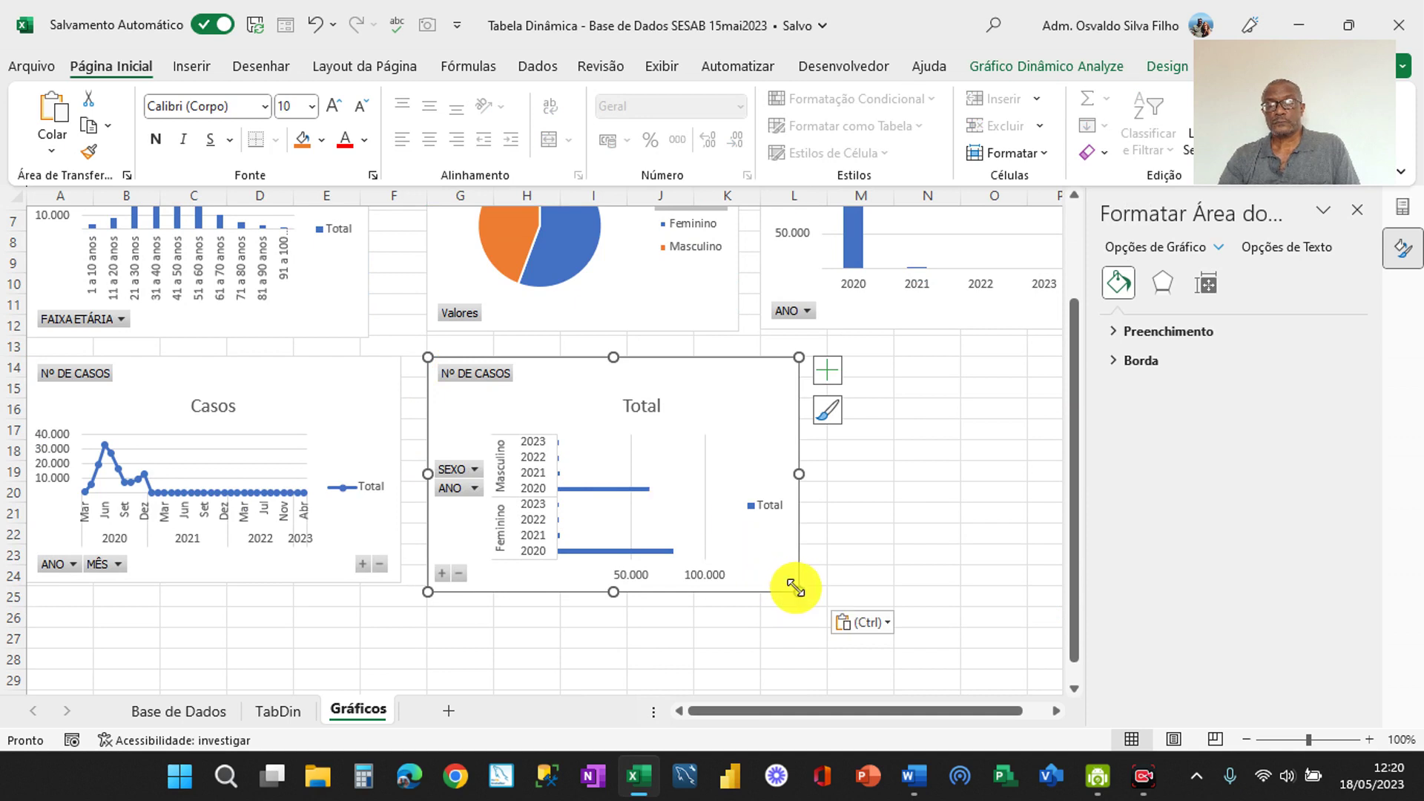
Shrink the sex-and-year bar chart to about columns G–K, rows 14–23, and the Casos line chart to about columns A–F, rows 14–23
{"action": "left_click_drag", "start_coordinate": [795, 588], "coordinate": [737, 551]}
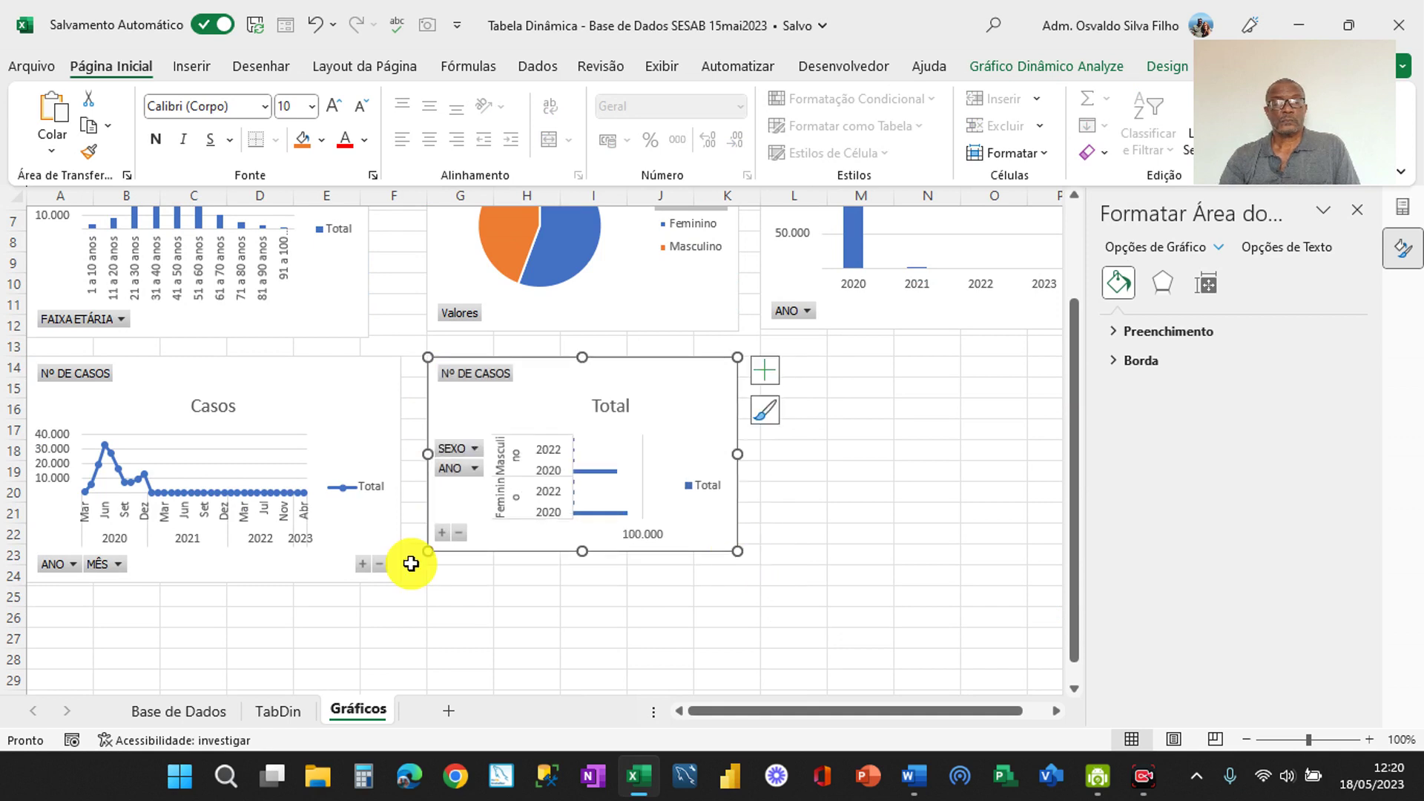
{"action": "left_click", "coordinate": [376, 529]}
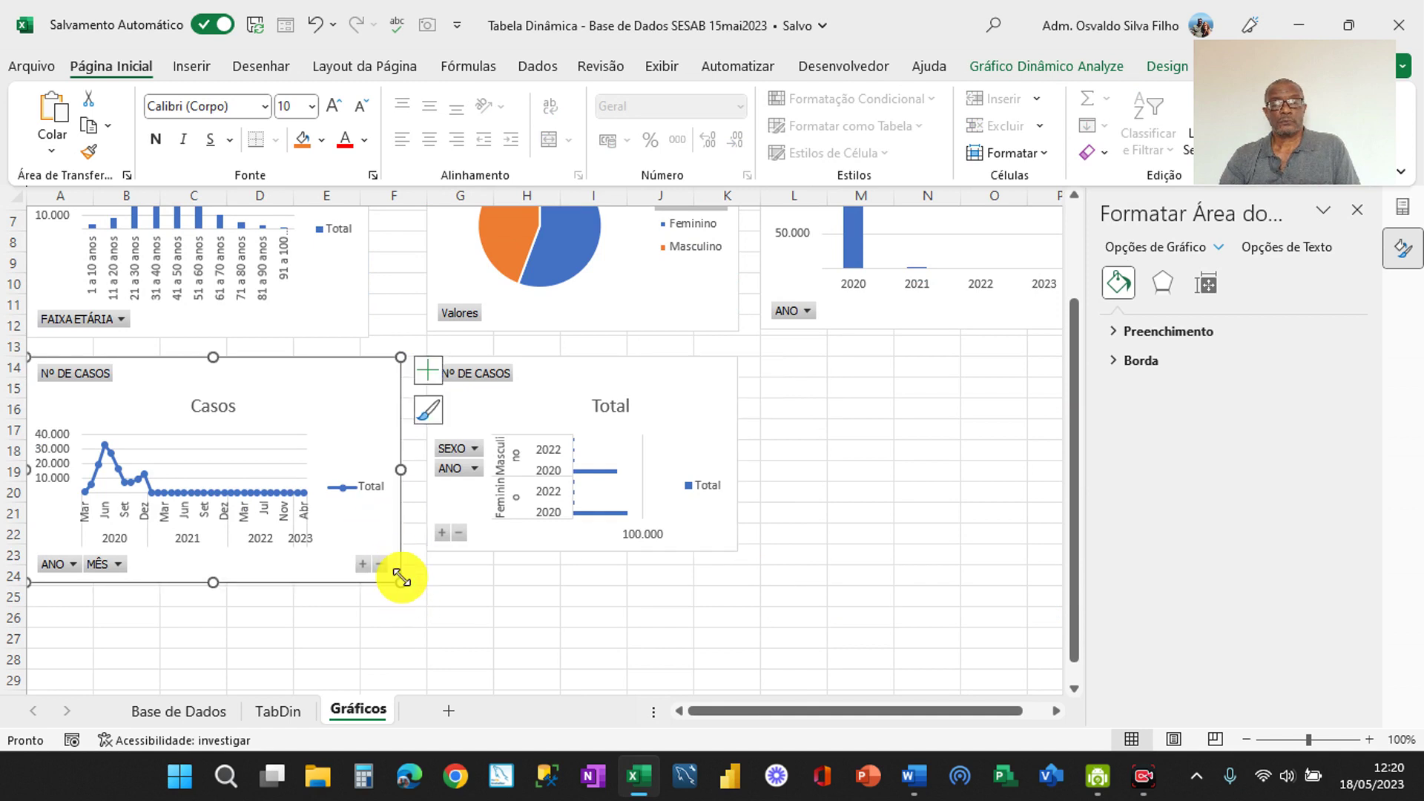
{"action": "left_click_drag", "start_coordinate": [400, 575], "coordinate": [376, 557]}
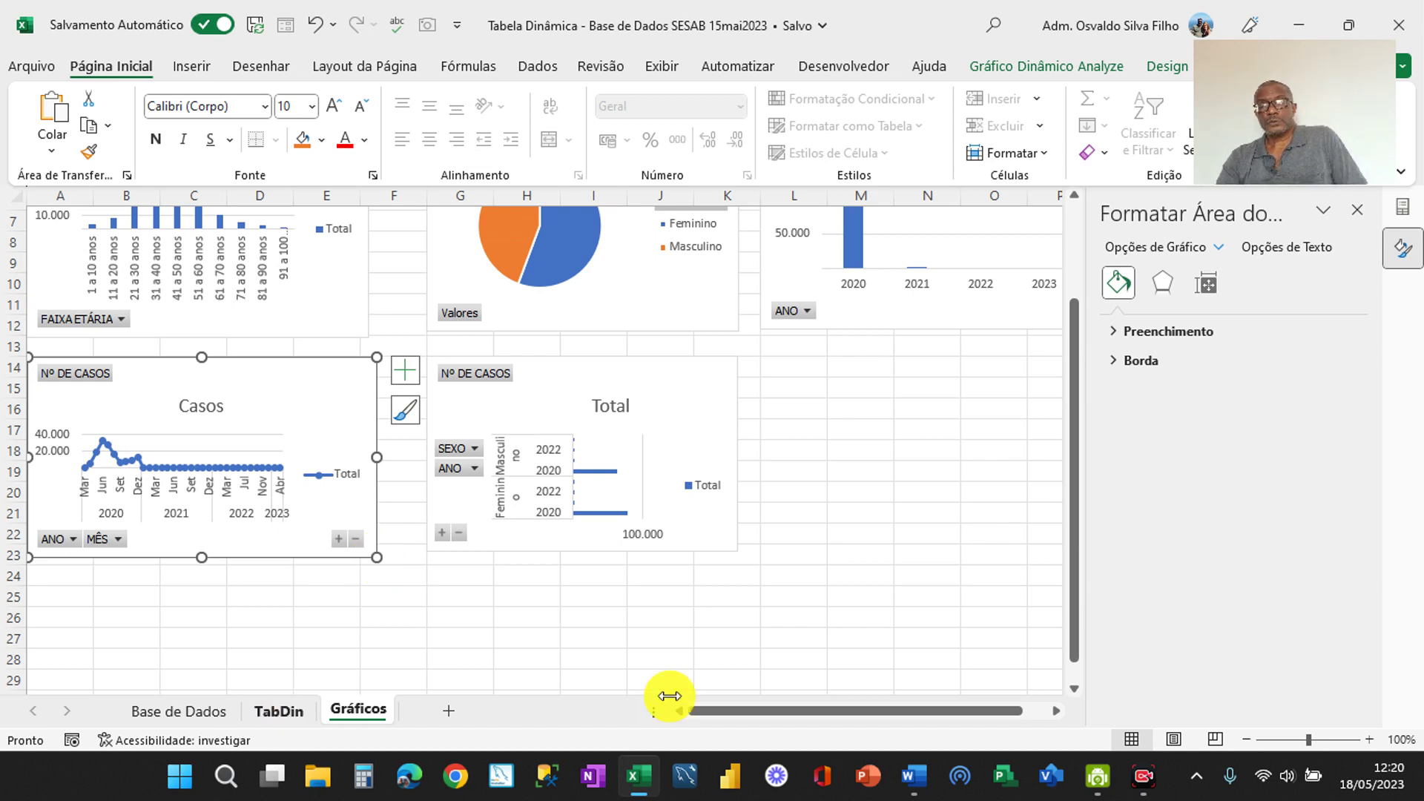
Insert a Coluna Agrupada pivot chart from the year-and-quarter pivot table at U3 on TabDin
{"action": "left_click_drag", "start_coordinate": [685, 706], "coordinate": [863, 713]}
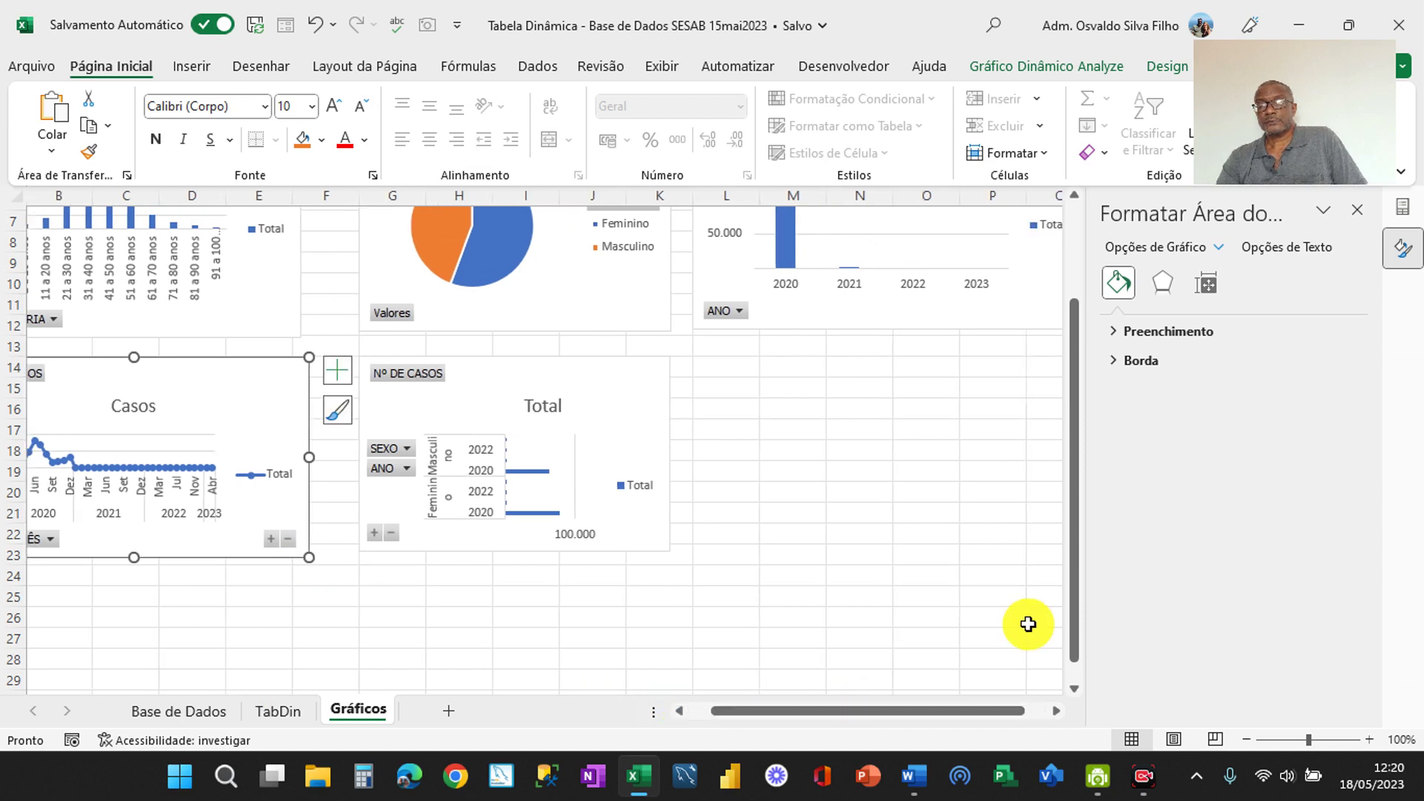
{"action": "left_click", "coordinate": [293, 714]}
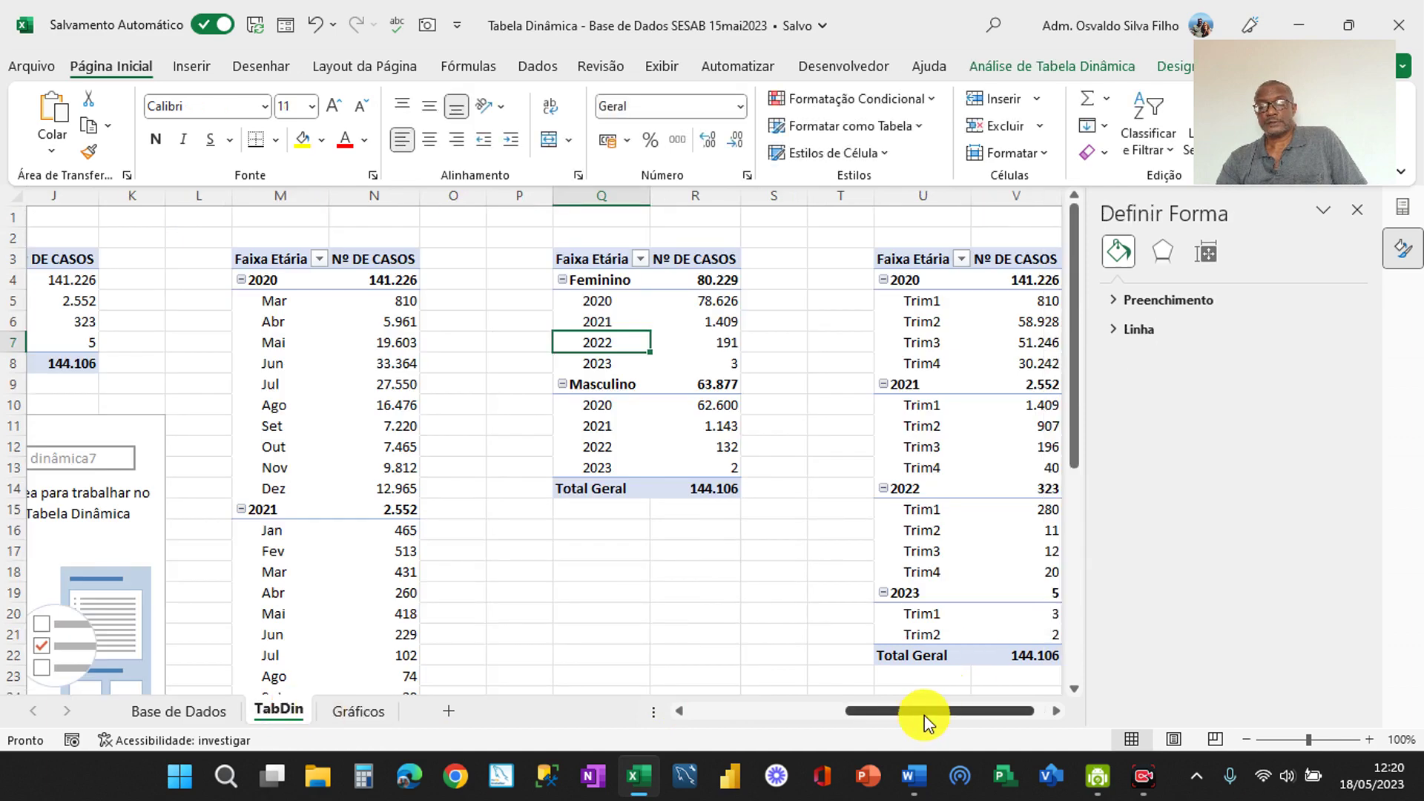
{"action": "left_click_drag", "start_coordinate": [925, 715], "coordinate": [937, 714]}
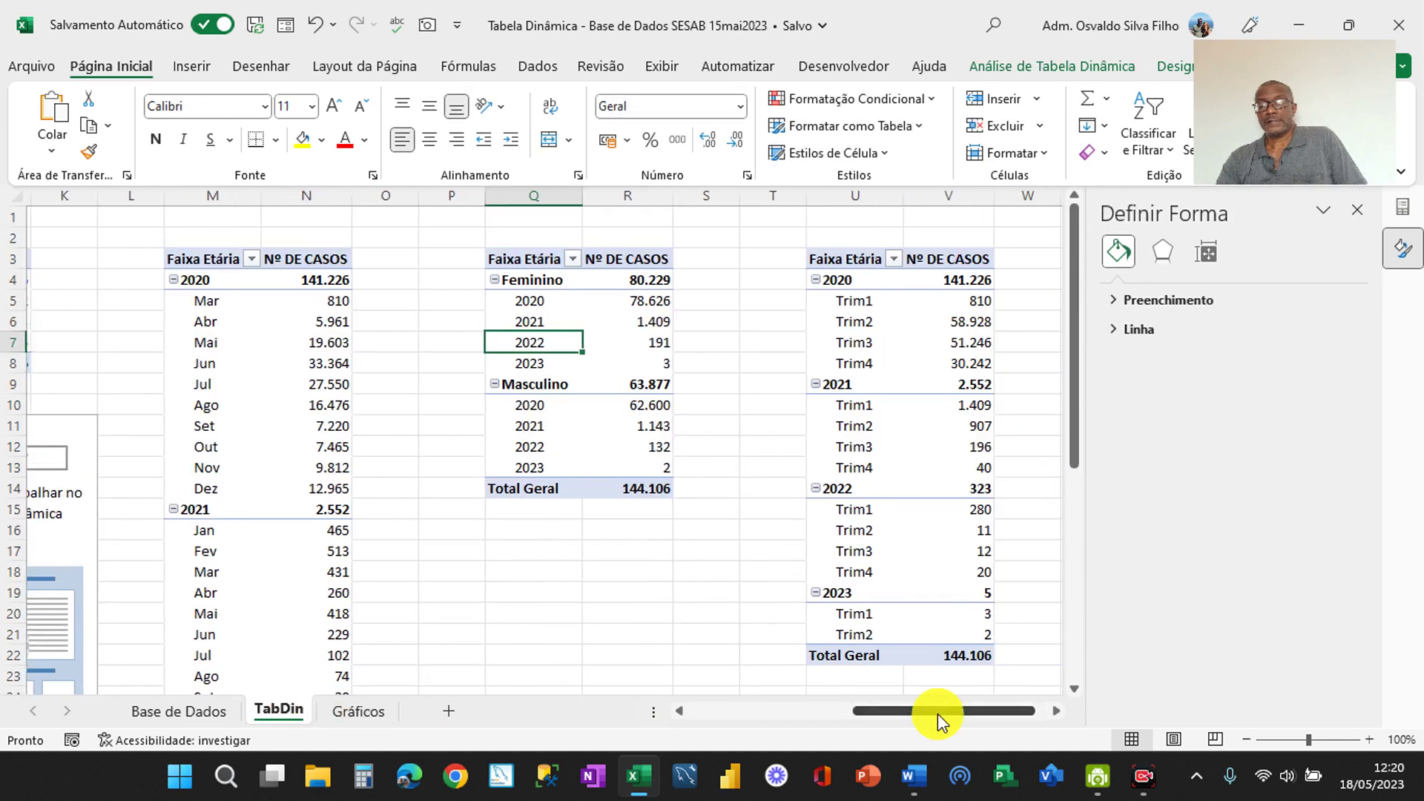
{"action": "left_click", "coordinate": [869, 444]}
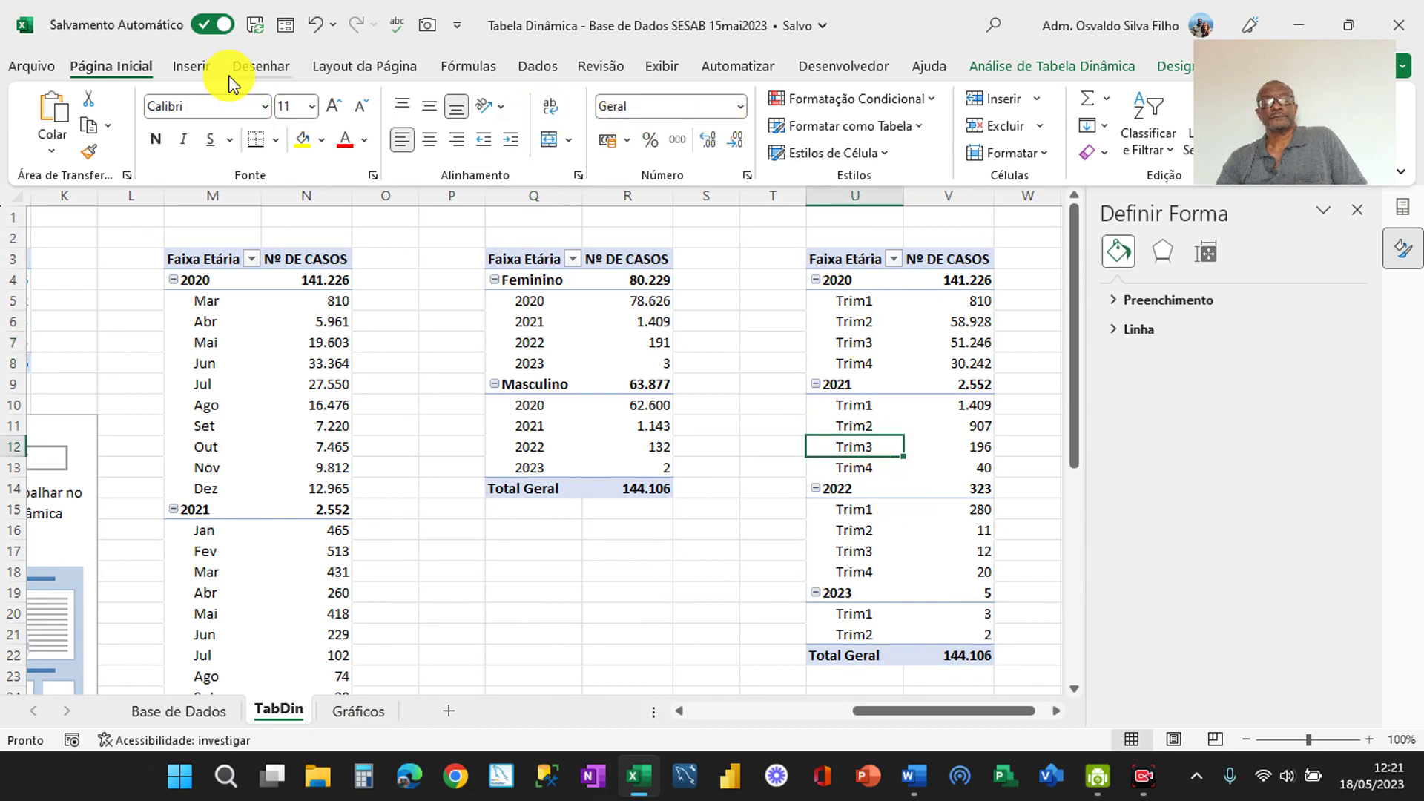
{"action": "left_click", "coordinate": [198, 65]}
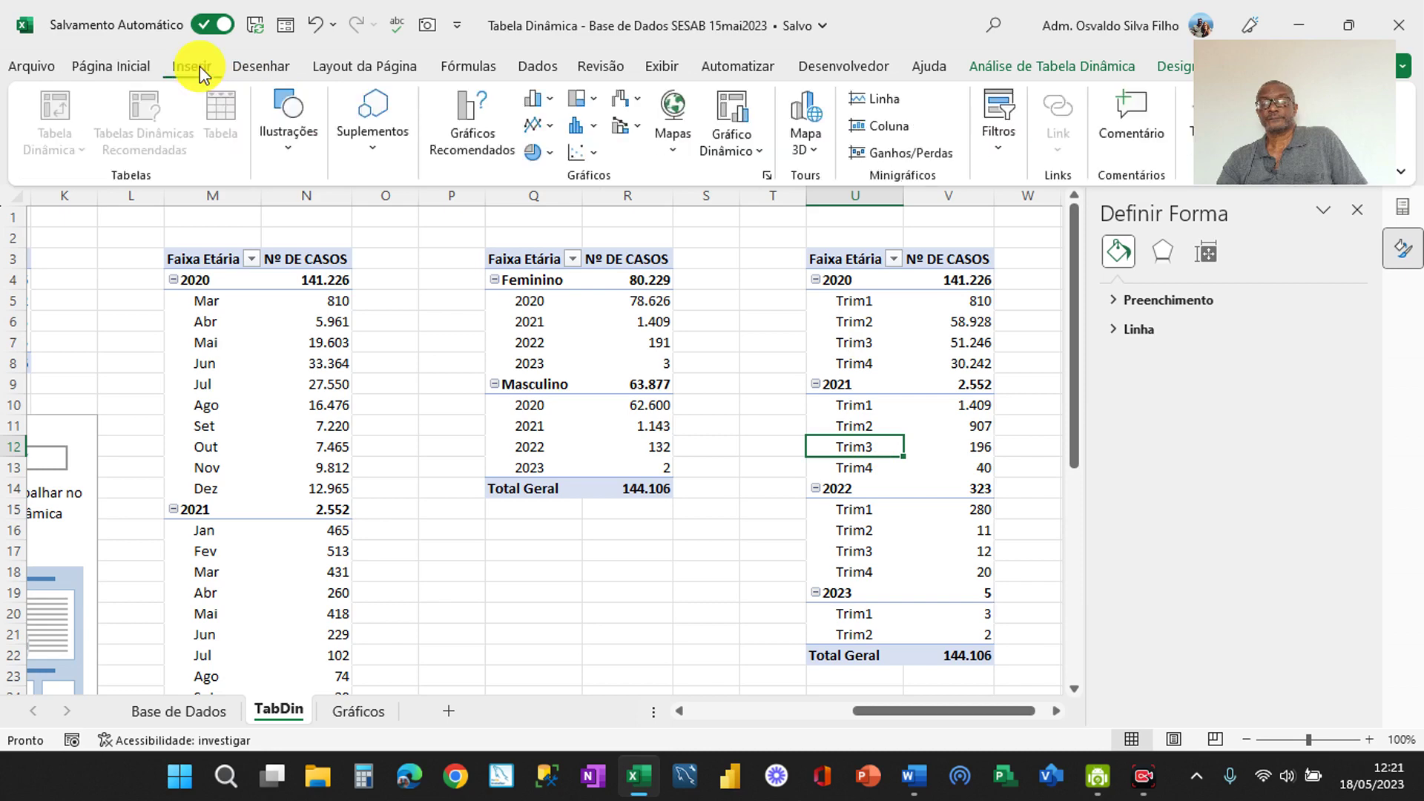
{"action": "left_click", "coordinate": [546, 126]}
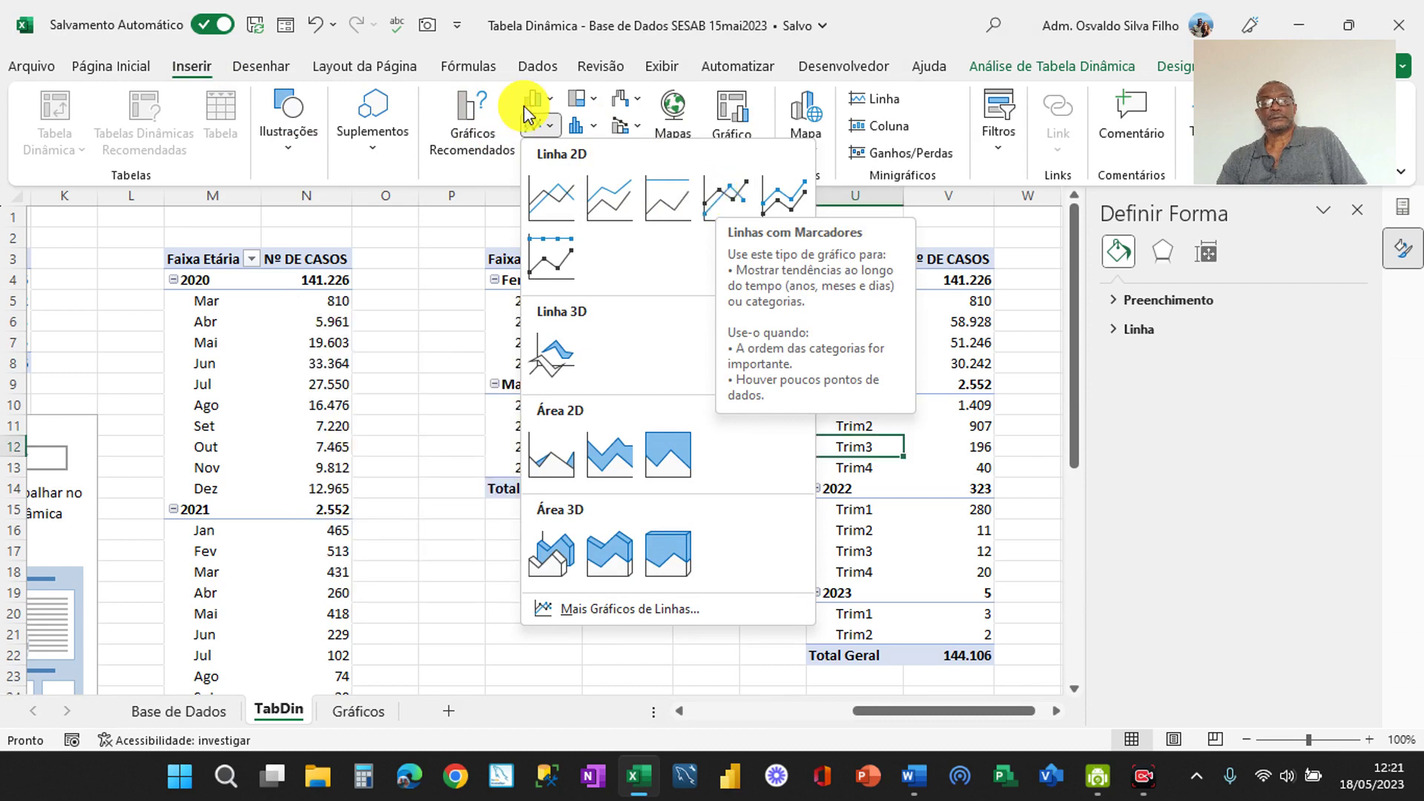
{"action": "left_click", "coordinate": [482, 133]}
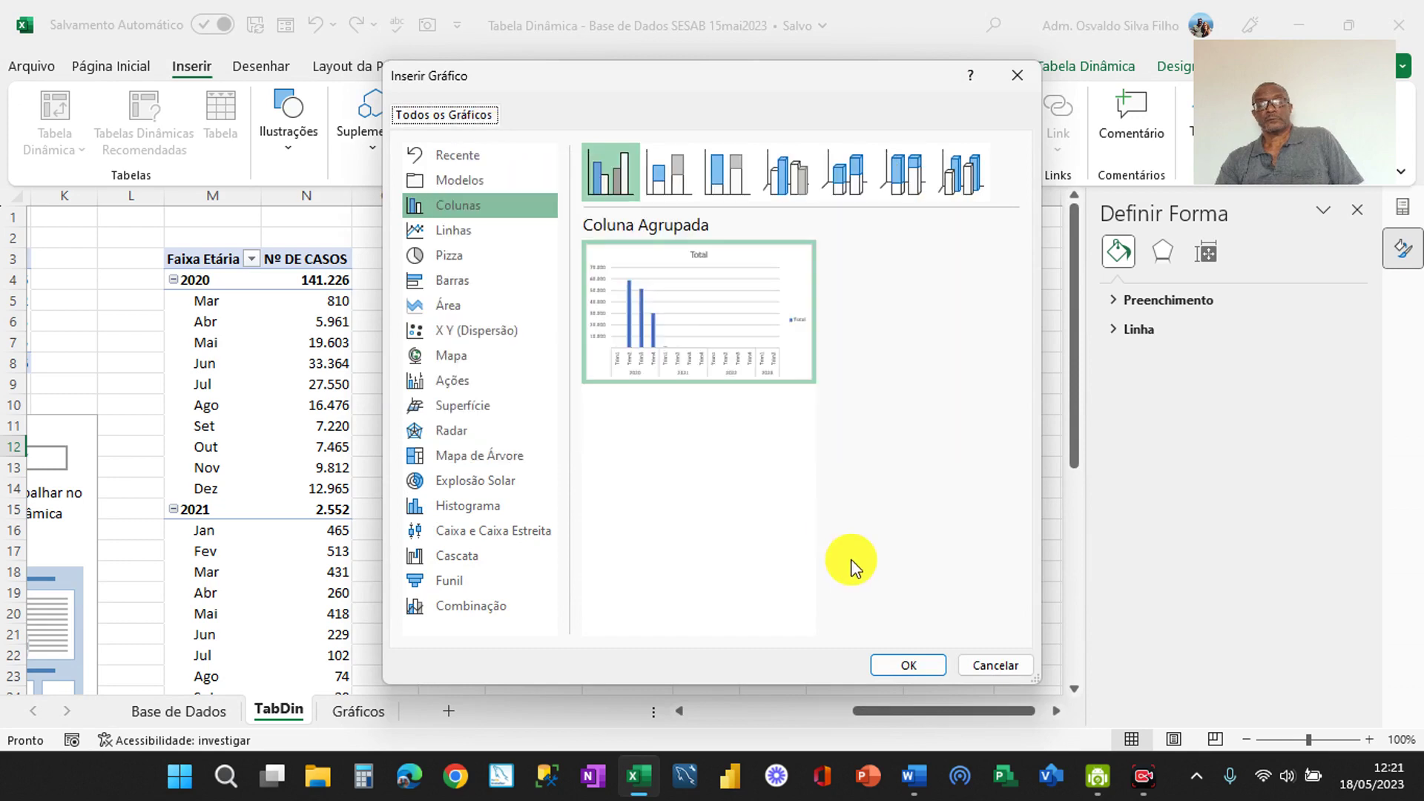
{"action": "left_click", "coordinate": [901, 665]}
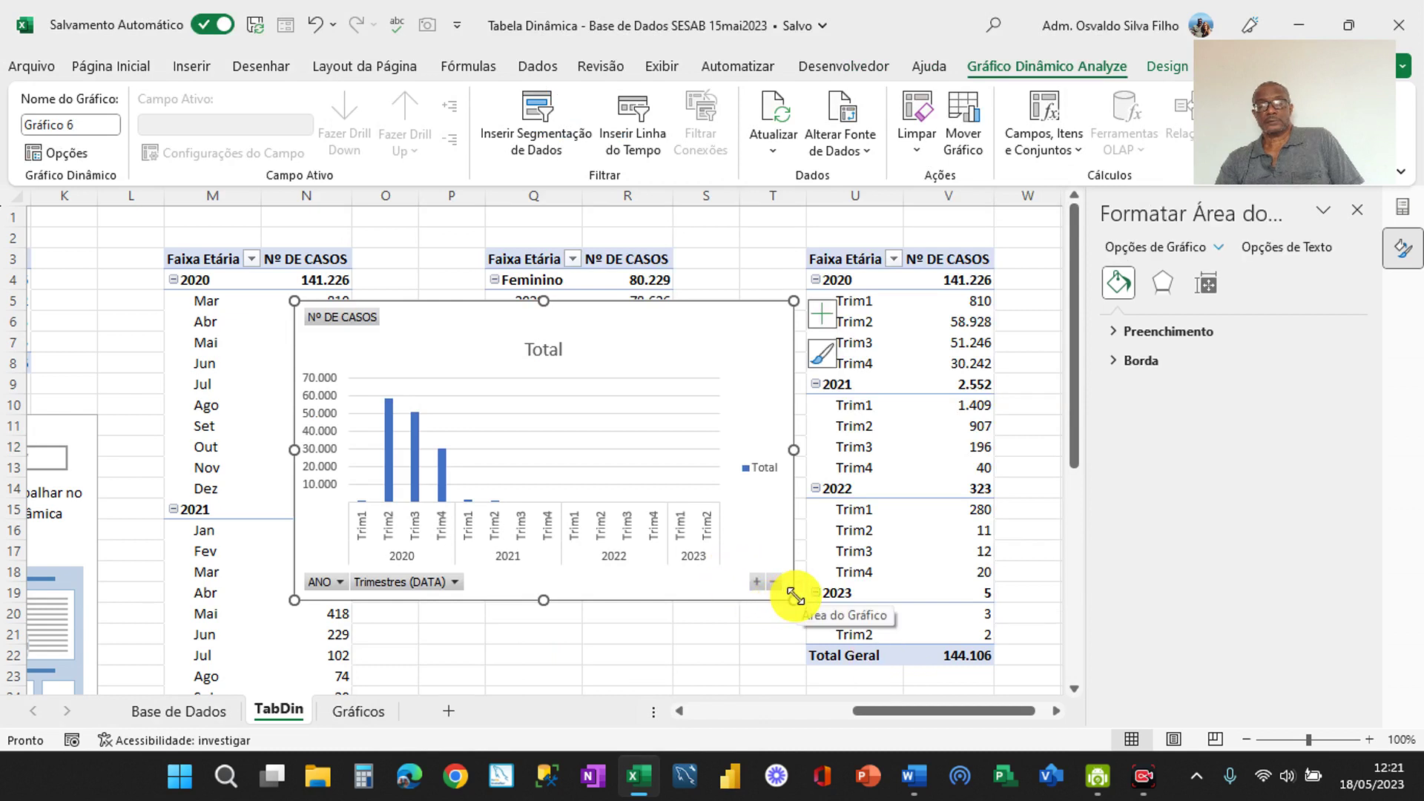
Shrink the year-and-quarter column chart and move it from TabDin to cell L14 of the Gráficos sheet
{"action": "left_click_drag", "start_coordinate": [795, 595], "coordinate": [640, 513]}
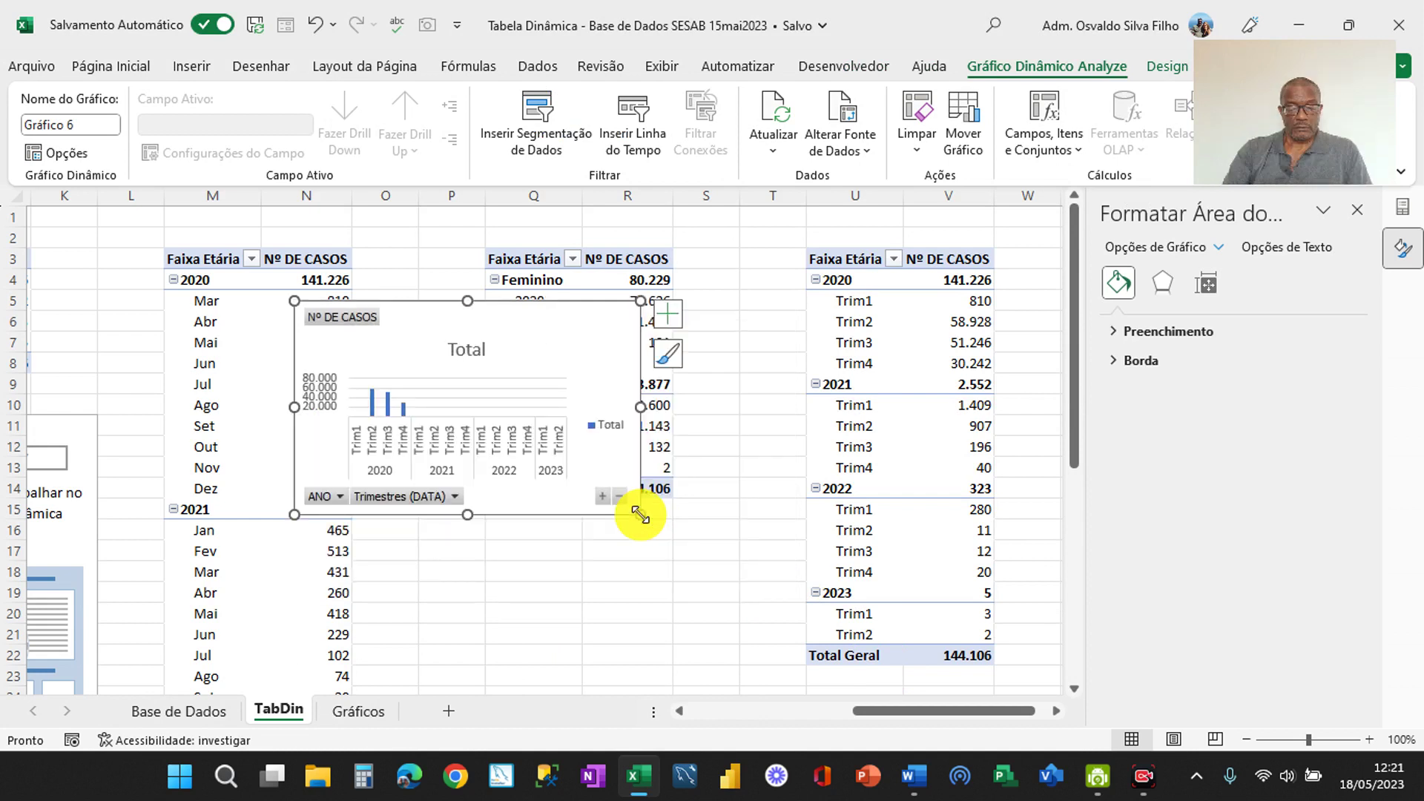
{"action": "key", "text": "Delete"}
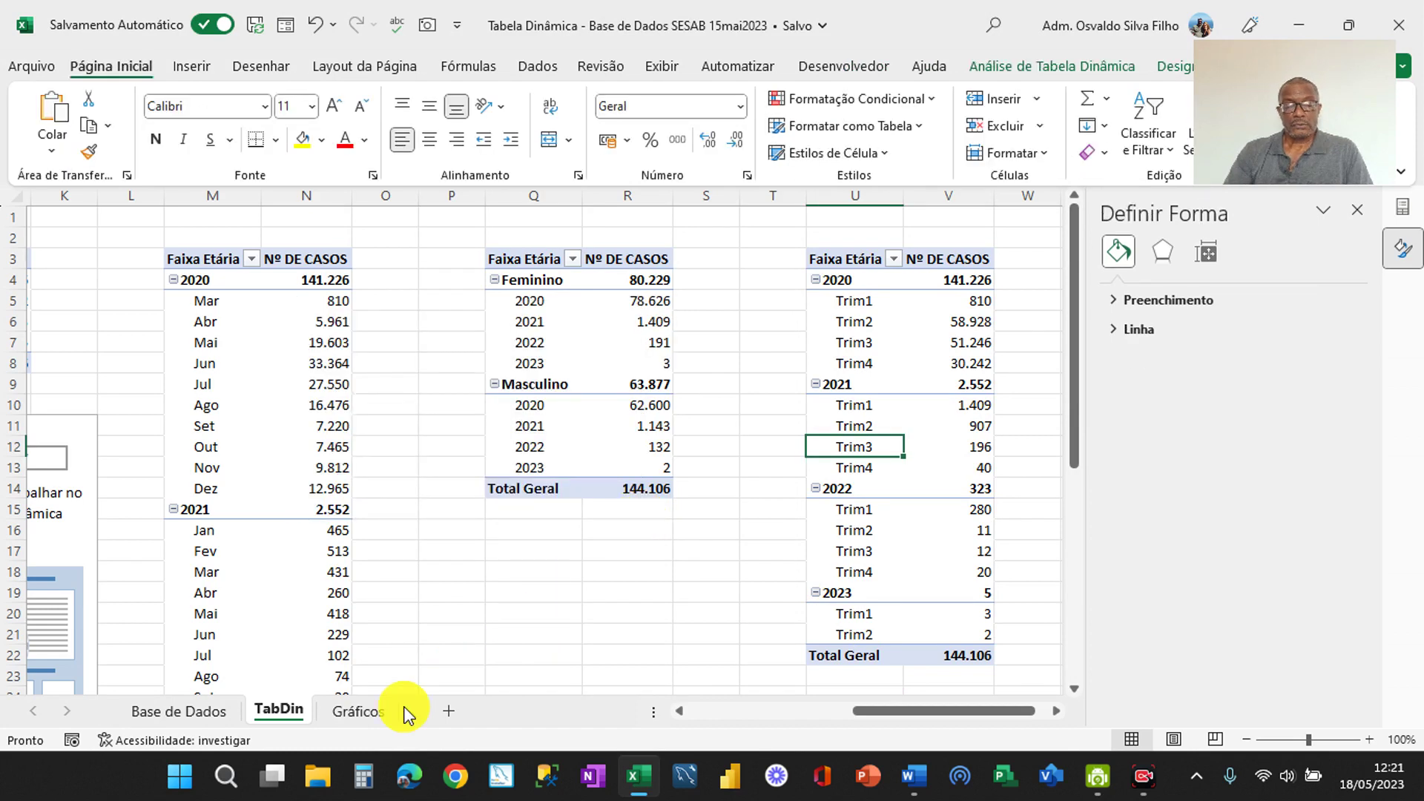
{"action": "left_click", "coordinate": [364, 713]}
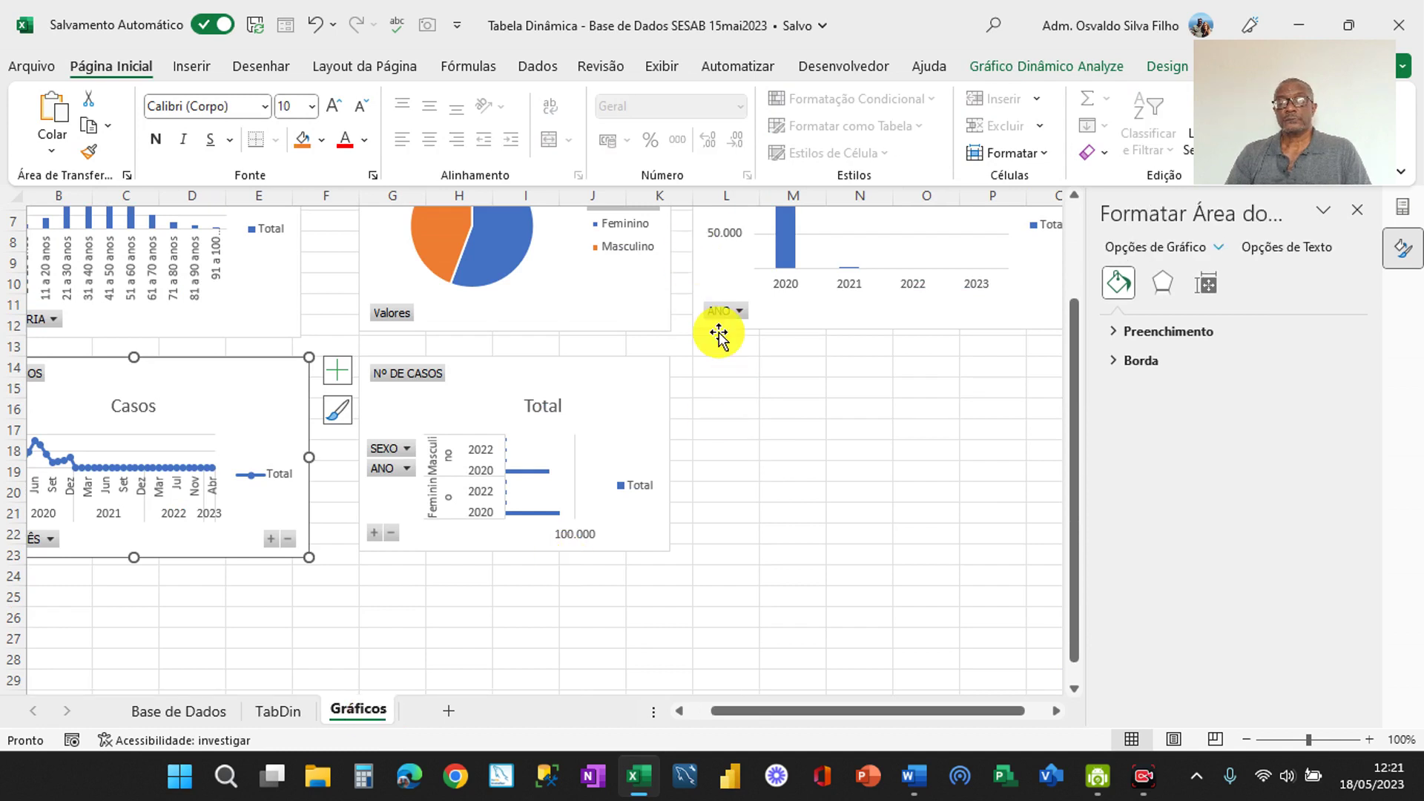
{"action": "left_click", "coordinate": [715, 369]}
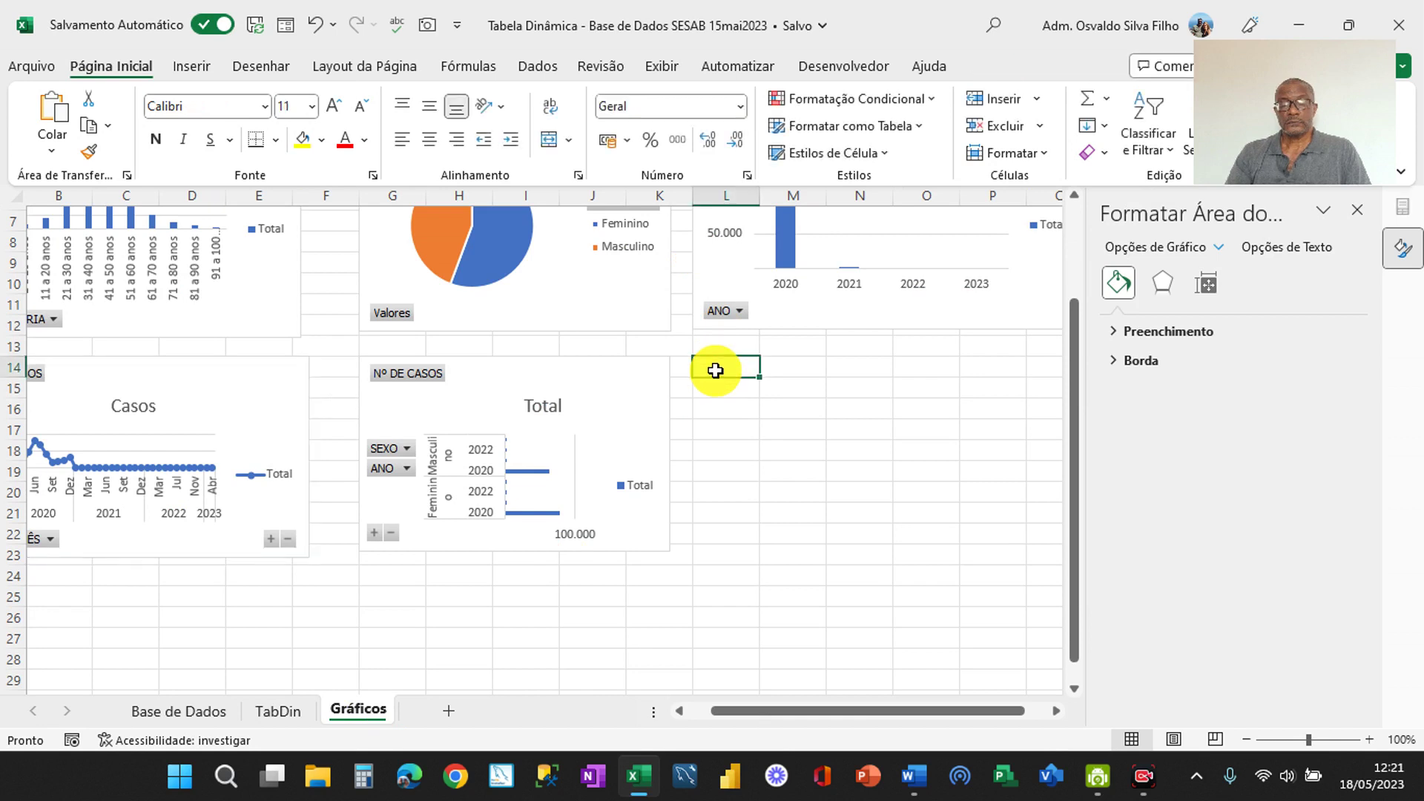